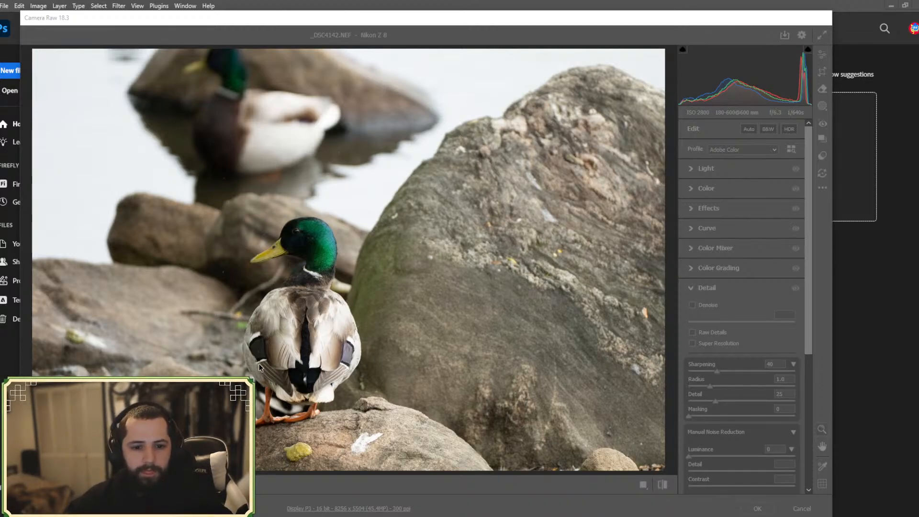
- Reposition the Camera Raw window so its whole editing panel is visible
{"action": "left_click", "coordinate": [544, 34]}
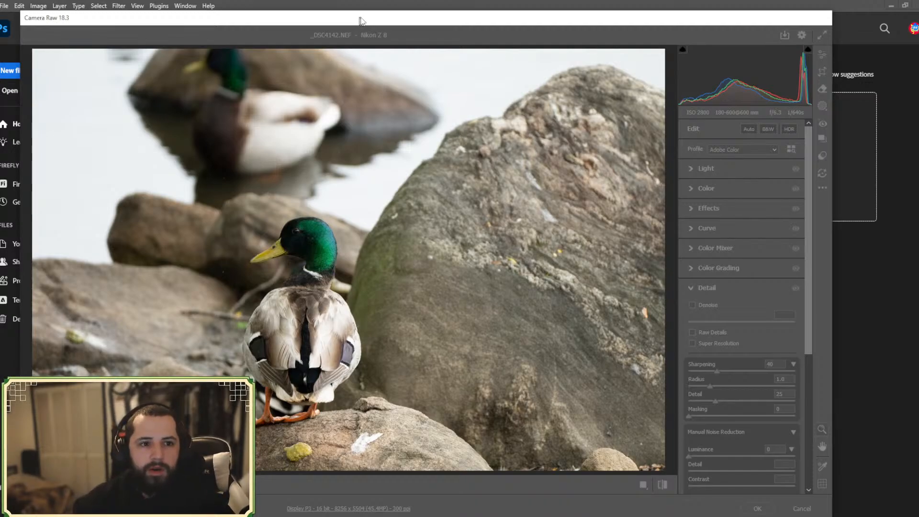
{"action": "left_click_drag", "start_coordinate": [359, 21], "coordinate": [445, 10]}
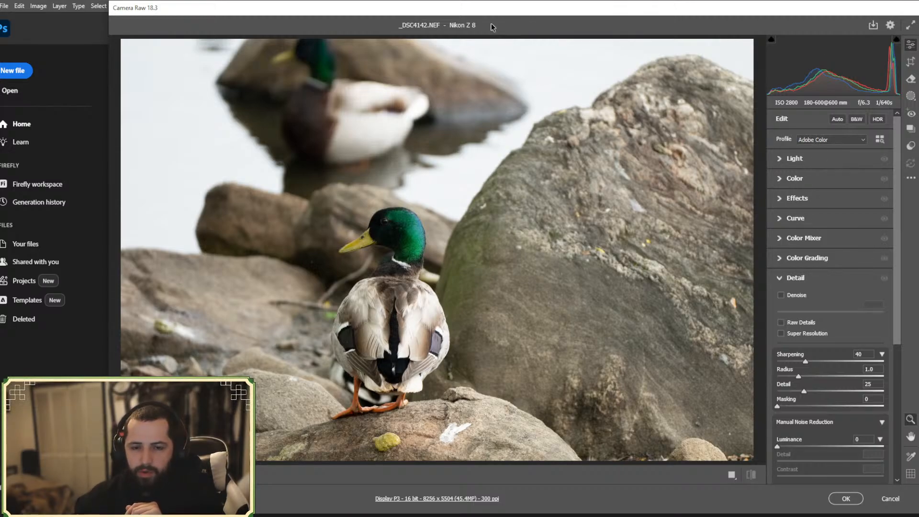
{"action": "mouse_move", "coordinate": [450, 12]}
{"action": "left_mouse_down"}
{"action": "mouse_move", "coordinate": [434, 20]}
{"action": "mouse_move", "coordinate": [443, 12]}
{"action": "left_mouse_up"}
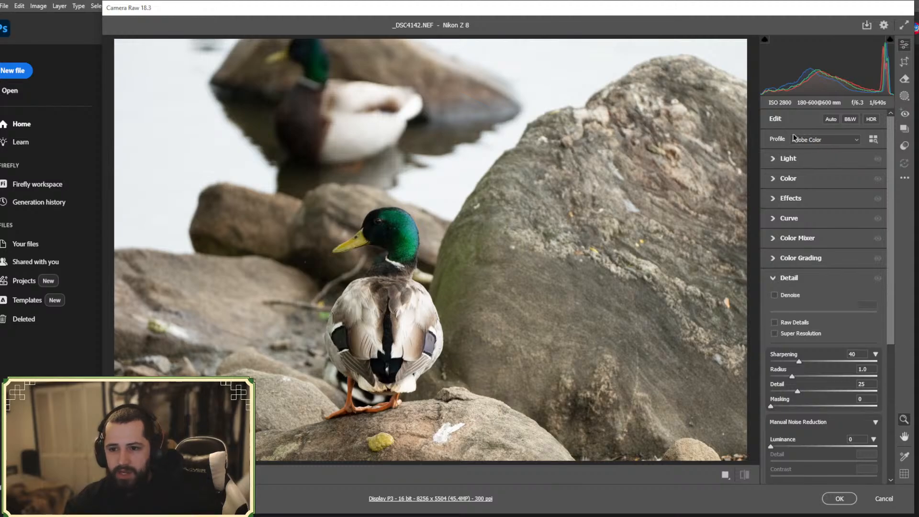
{"action": "left_click", "coordinate": [814, 141]}
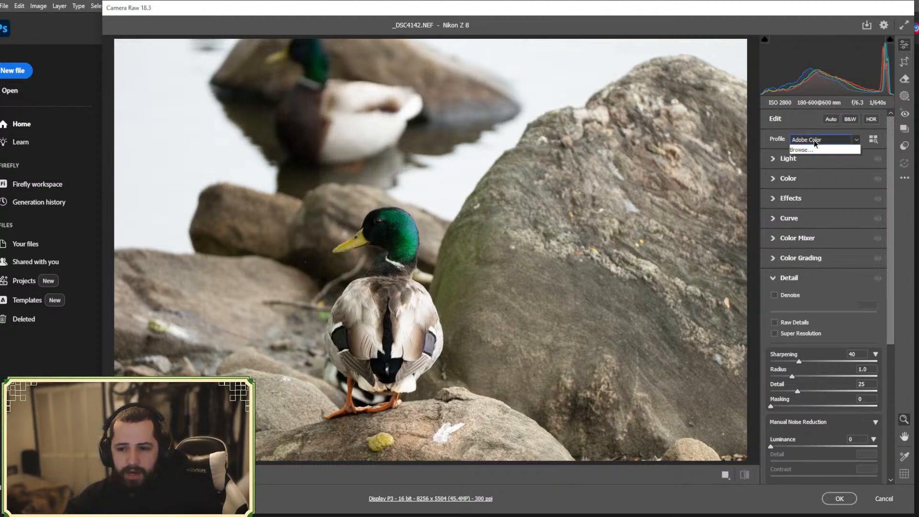
{"action": "left_click", "coordinate": [799, 140]}
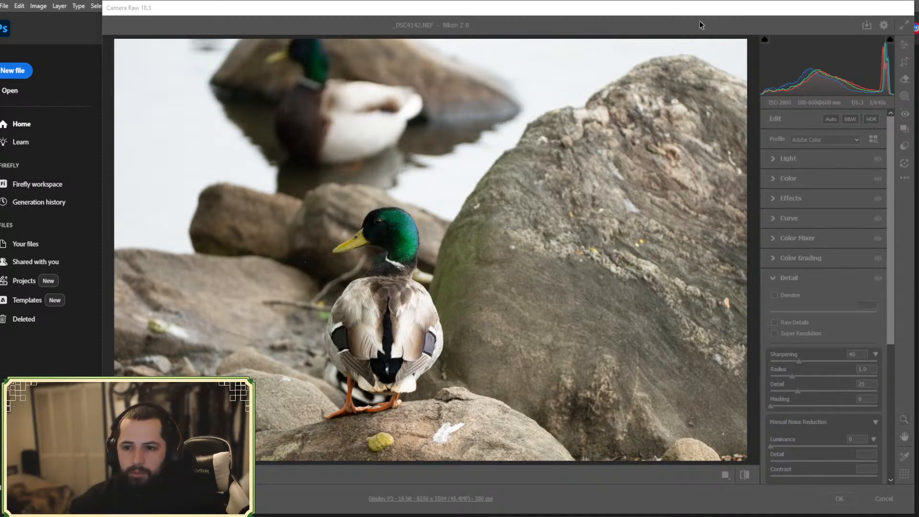
{"action": "left_click", "coordinate": [464, 27]}
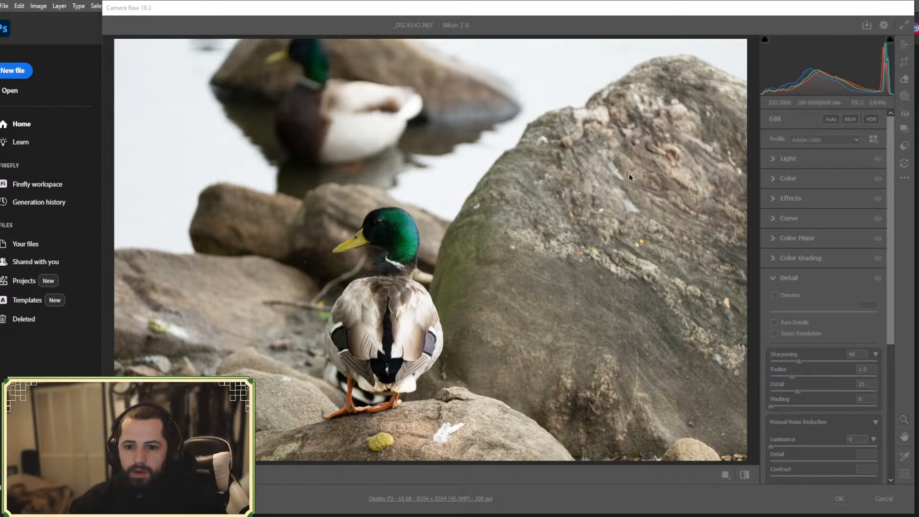
{"action": "left_click", "coordinate": [604, 20]}
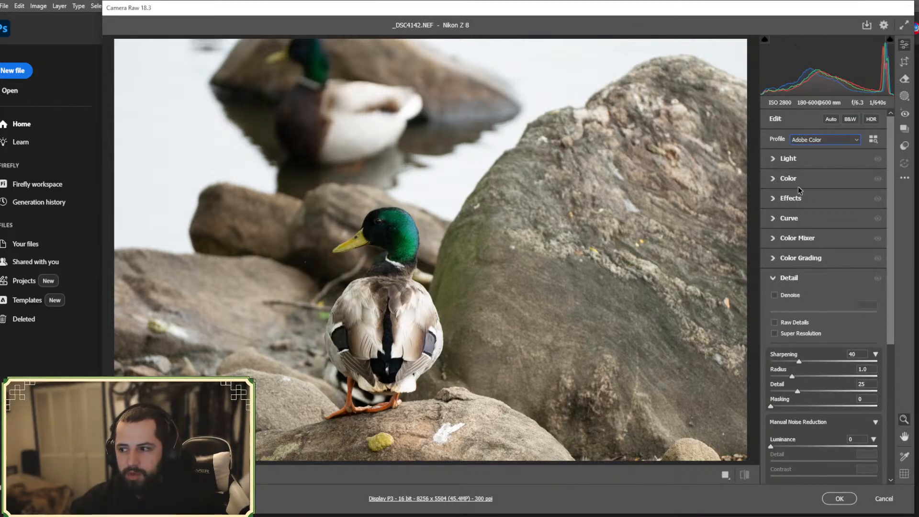
- Browse the raw profiles and apply the Camera Matching profile Standard to the duck photo
{"action": "left_click", "coordinate": [812, 141]}
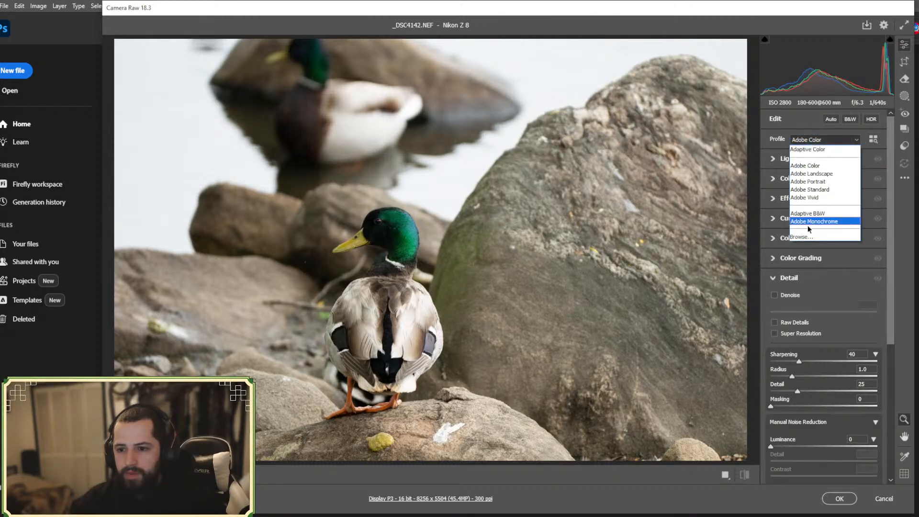
{"action": "left_click", "coordinate": [802, 240]}
{"action": "left_click", "coordinate": [822, 140]}
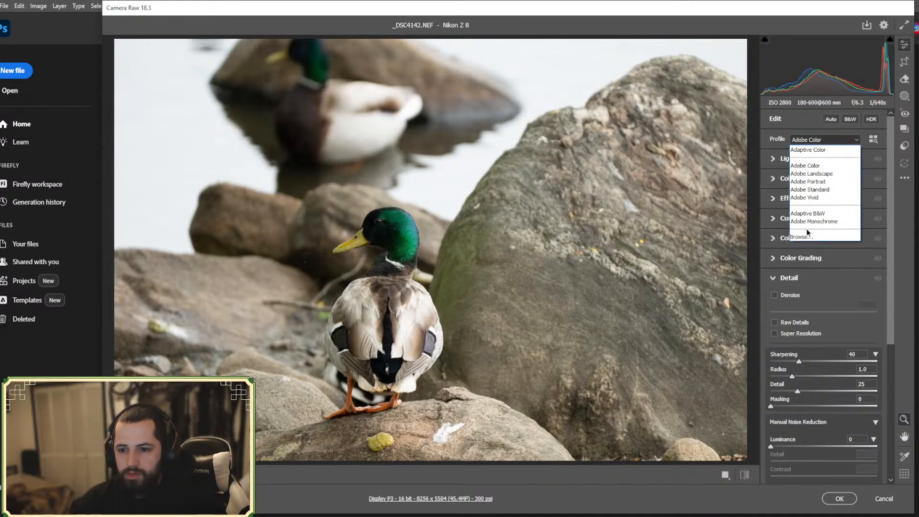
{"action": "left_click", "coordinate": [805, 240]}
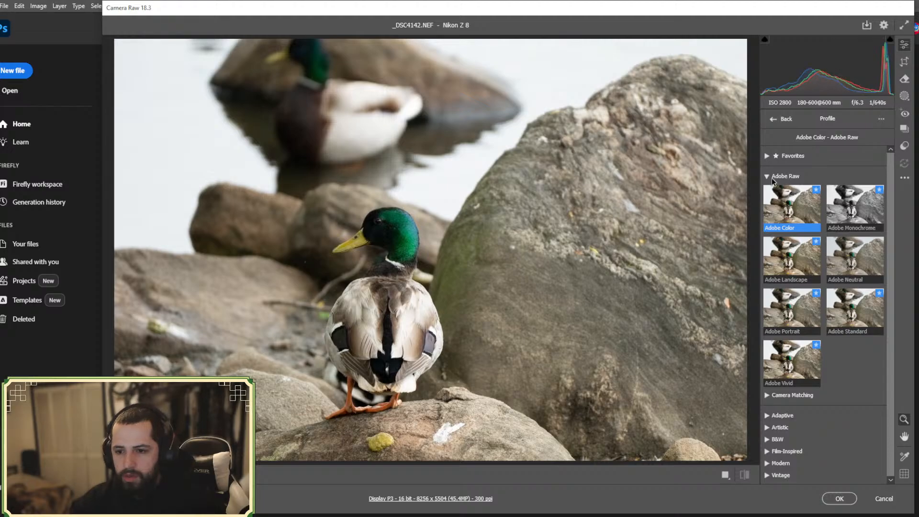
{"action": "left_click", "coordinate": [772, 177]}
{"action": "left_click", "coordinate": [791, 188]}
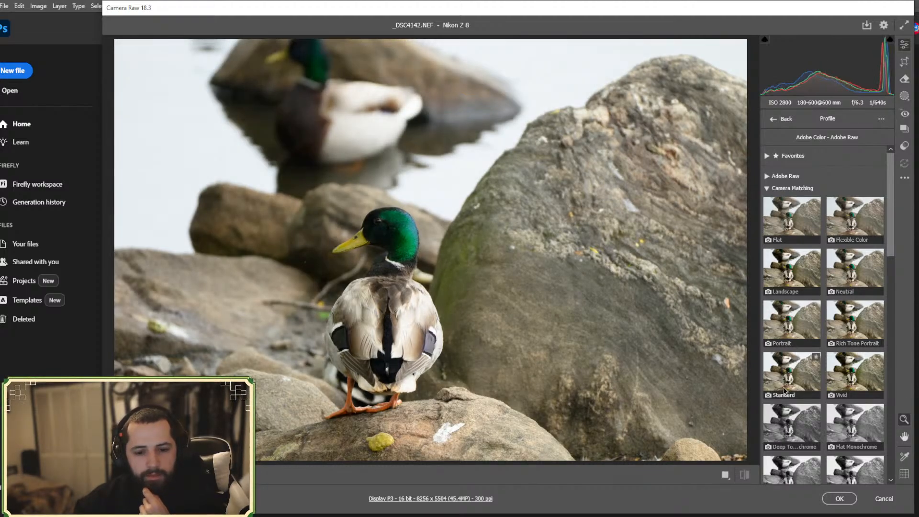
{"action": "left_click", "coordinate": [789, 371]}
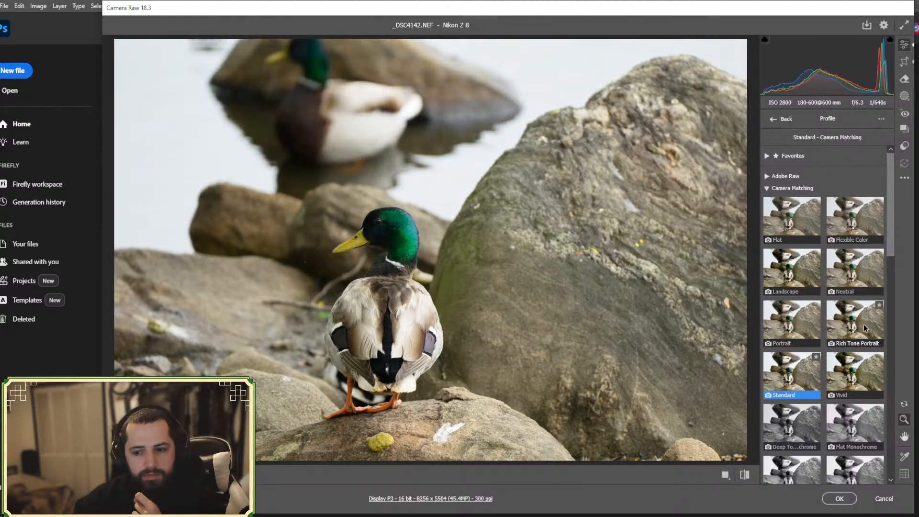
{"action": "left_click", "coordinate": [779, 122]}
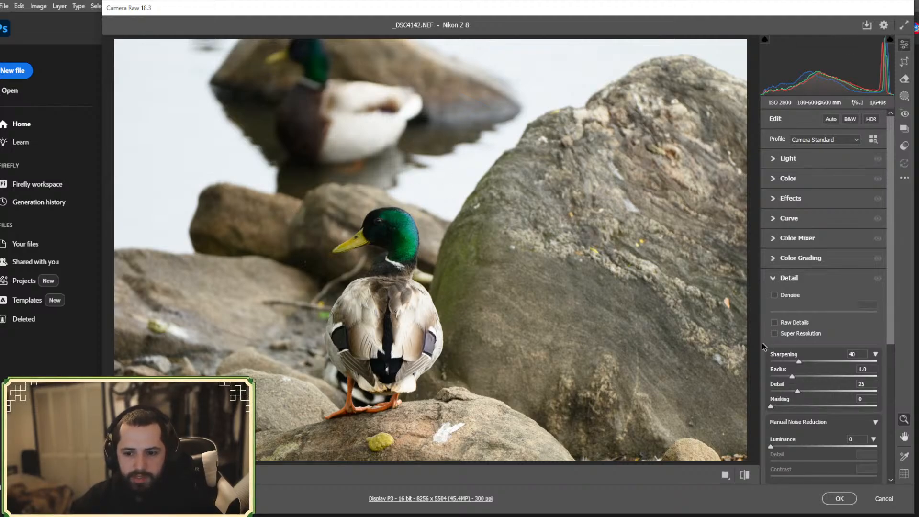
- Enable Denoise at 50 on the raw photo and finish the raw import
{"action": "left_click", "coordinate": [775, 296]}
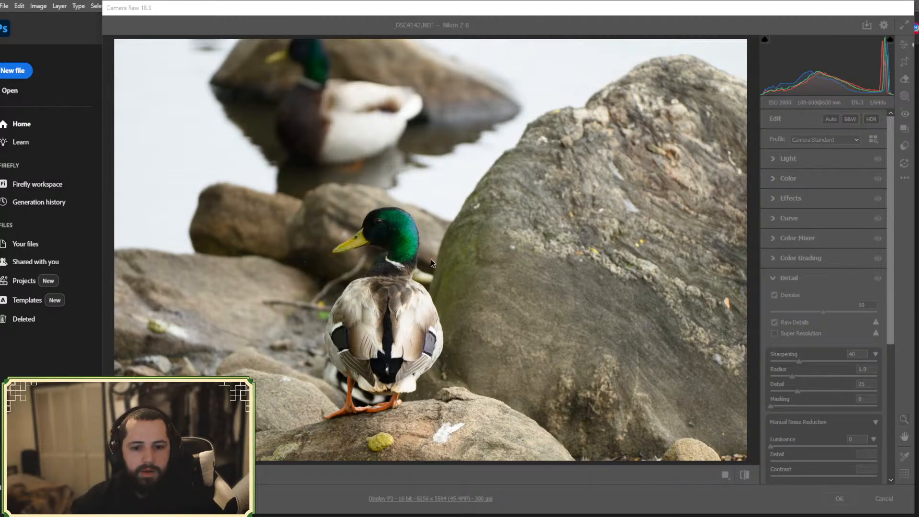
{"action": "key", "text": "Escape"}
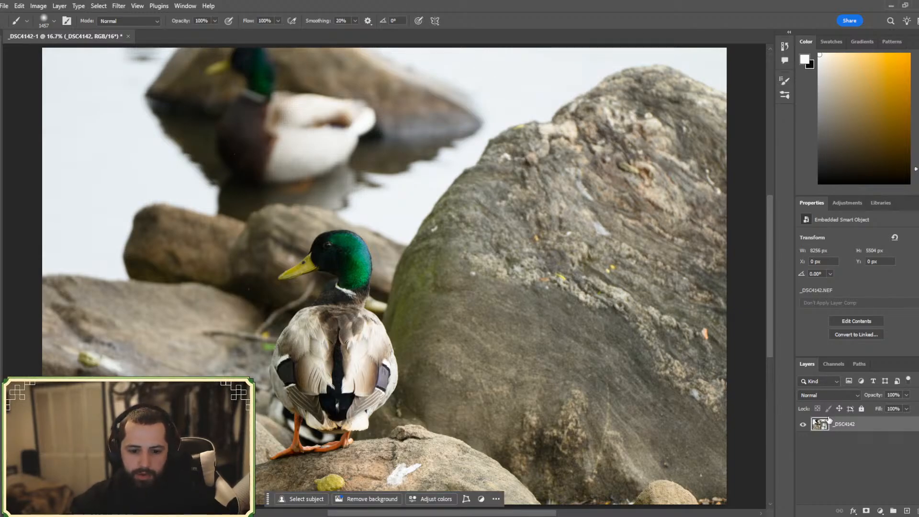
- Duplicate the _DSC4142 layer and name the copy "Subject"
{"action": "right_click", "coordinate": [863, 425]}
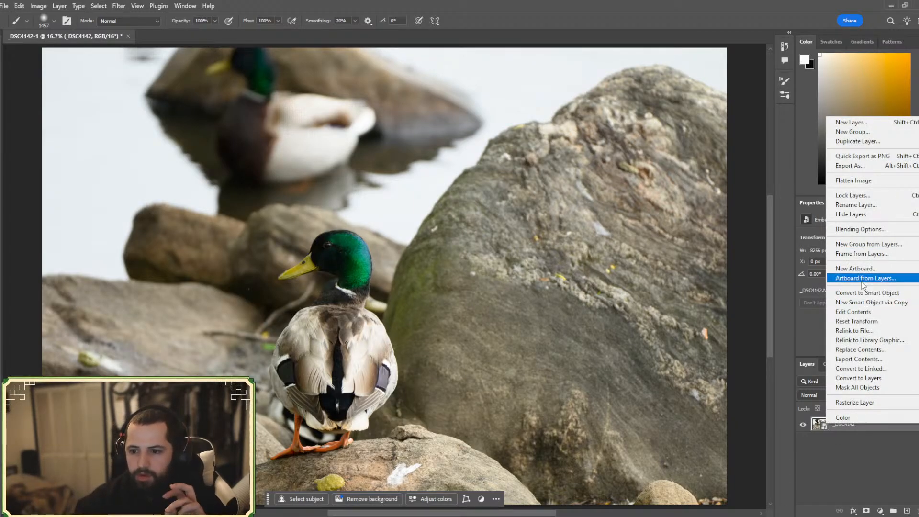
{"action": "left_click", "coordinate": [865, 142]}
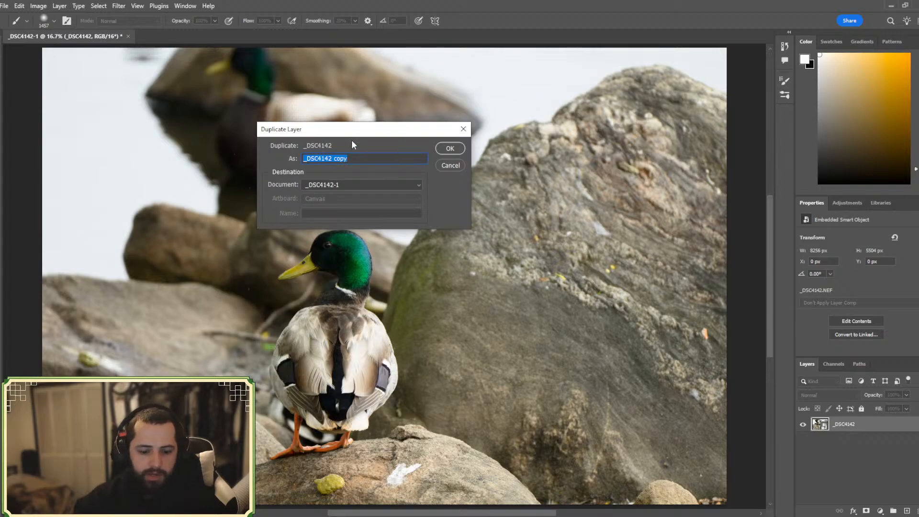
{"action": "type", "text": "Subject"}
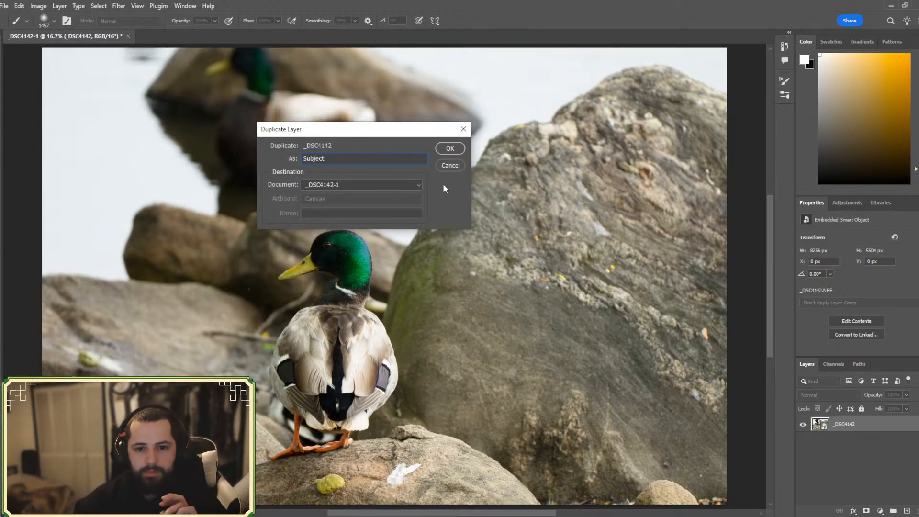
{"action": "left_click", "coordinate": [450, 149]}
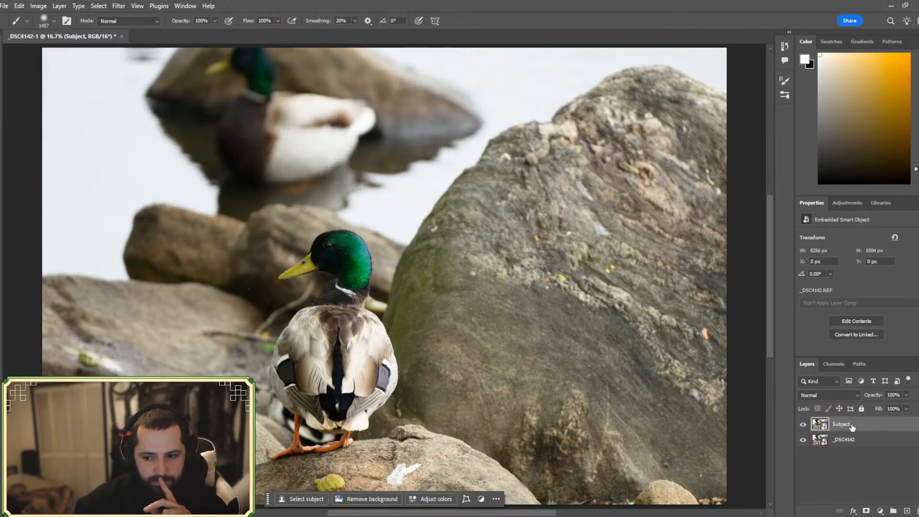
- Open the Subject layer in the Camera Raw Filter and check the available Light adjustments
{"action": "left_click", "coordinate": [119, 5]}
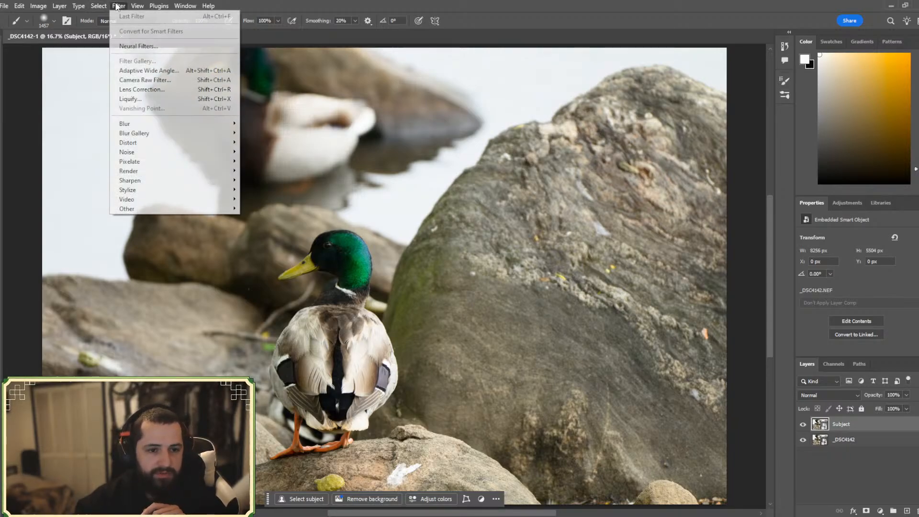
{"action": "left_click", "coordinate": [161, 81]}
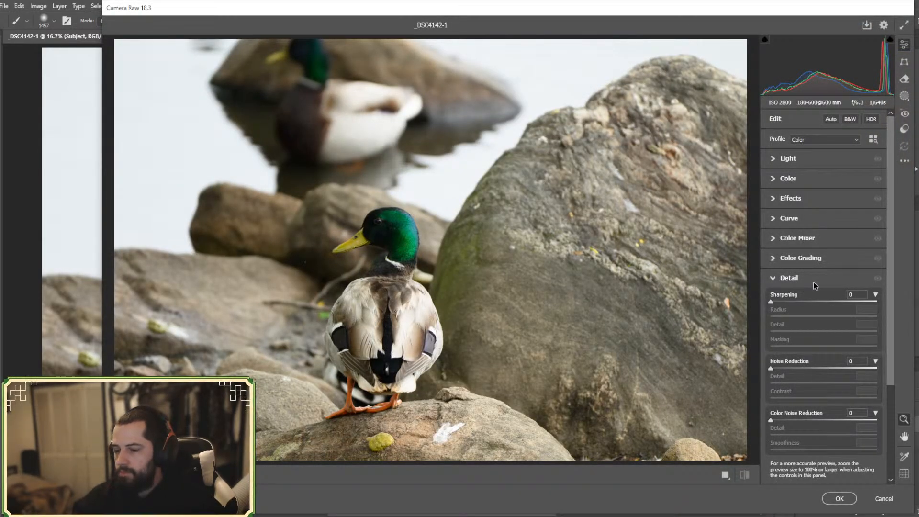
{"action": "left_click", "coordinate": [787, 160]}
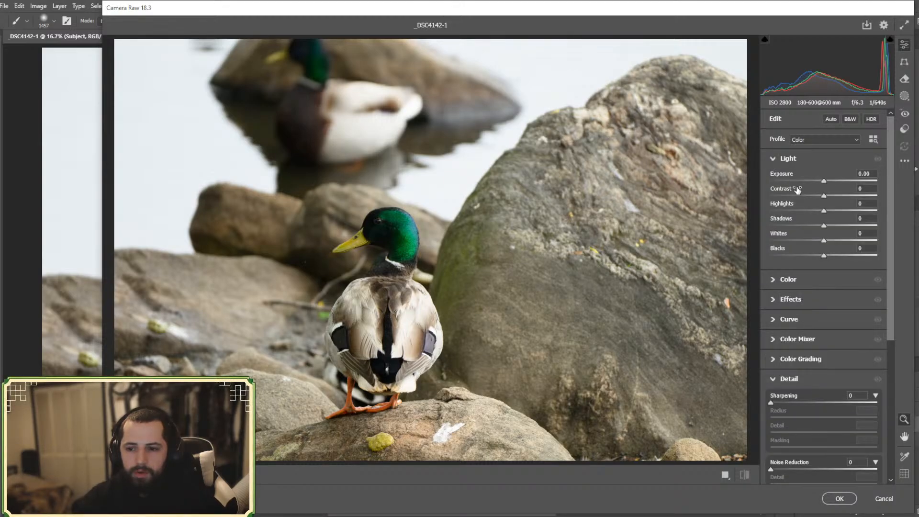
{"action": "left_click", "coordinate": [783, 162]}
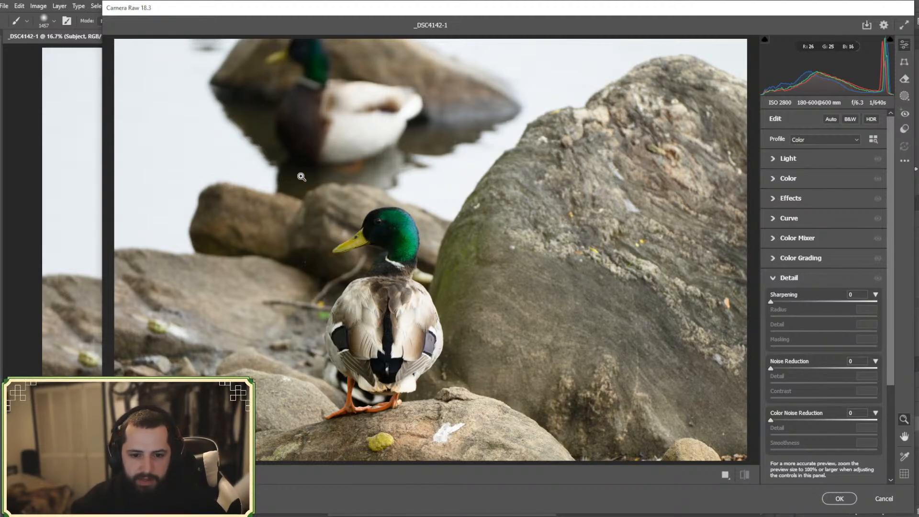
- Examine the foreground duck's head, neck and back feathers up close and compare them with the full image
{"action": "left_click", "coordinate": [383, 228]}
{"action": "left_click", "coordinate": [415, 299]}
{"action": "left_click", "coordinate": [389, 257]}
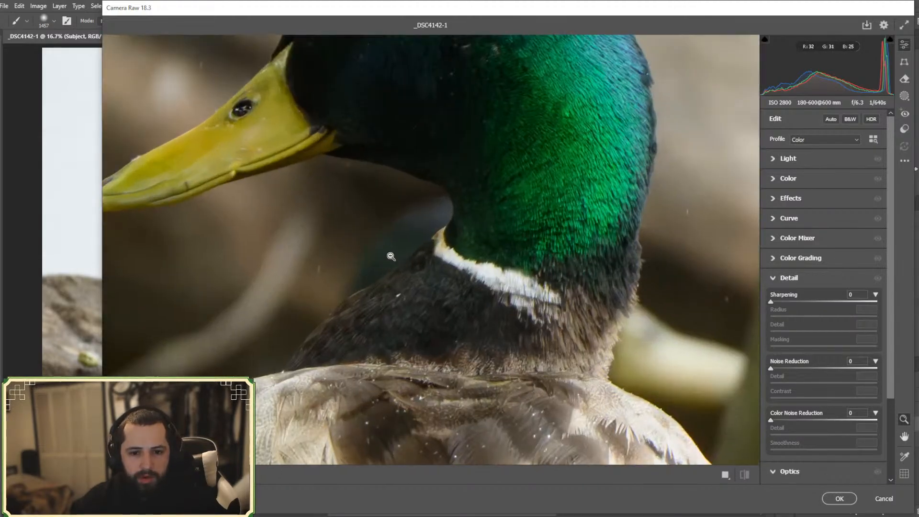
{"action": "left_click", "coordinate": [447, 145]}
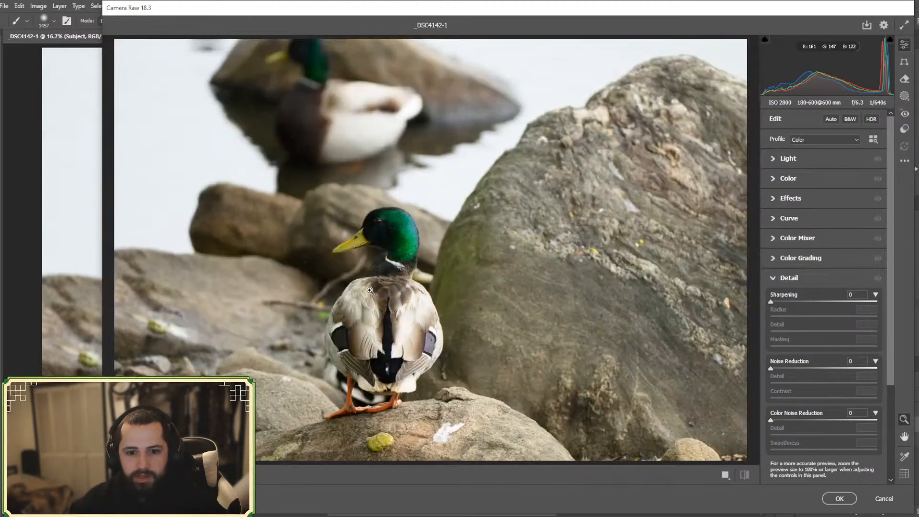
{"action": "left_click", "coordinate": [370, 290]}
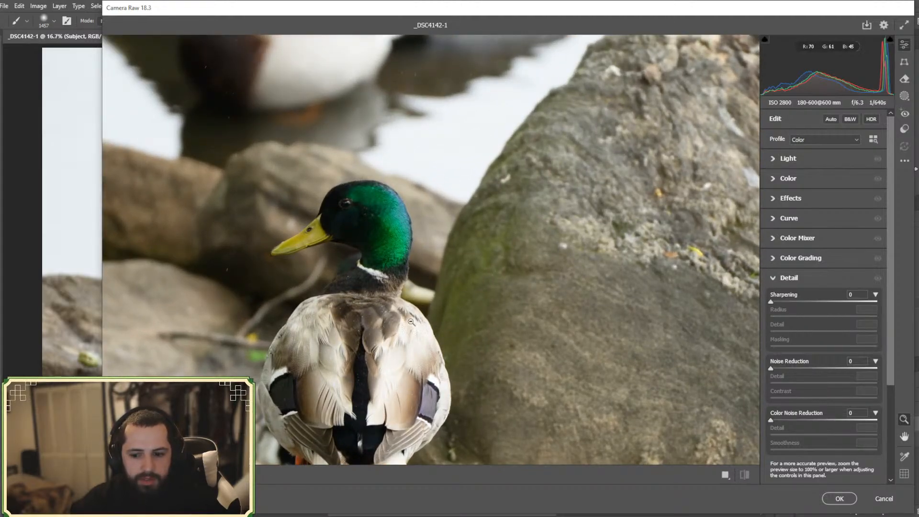
{"action": "left_click", "coordinate": [308, 338]}
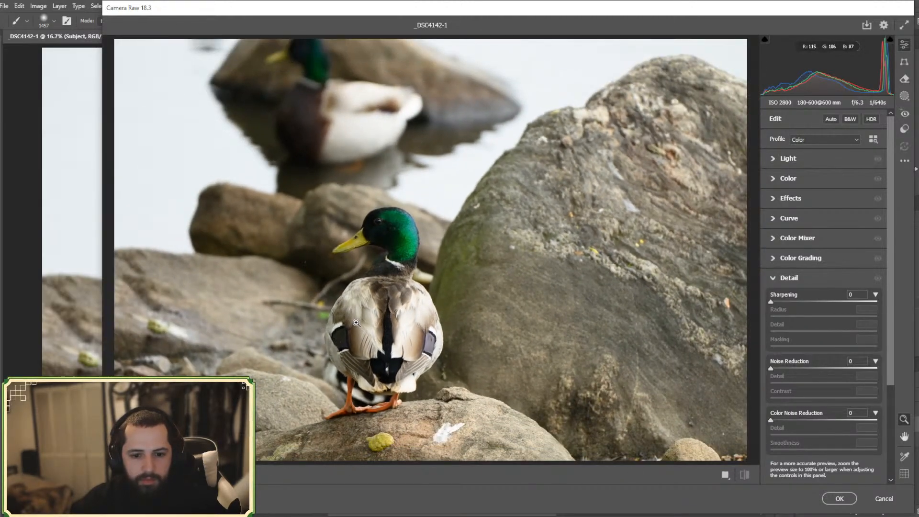
{"action": "left_click", "coordinate": [342, 362]}
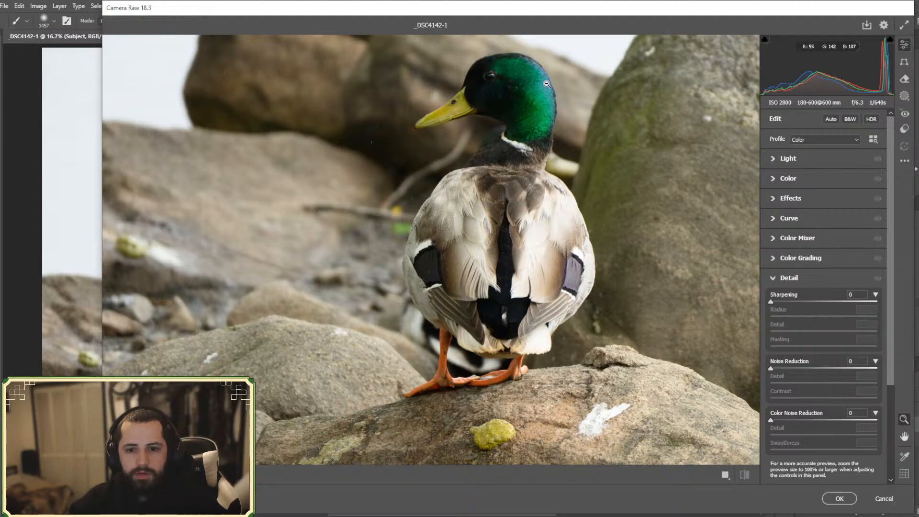
{"action": "left_click", "coordinate": [313, 363]}
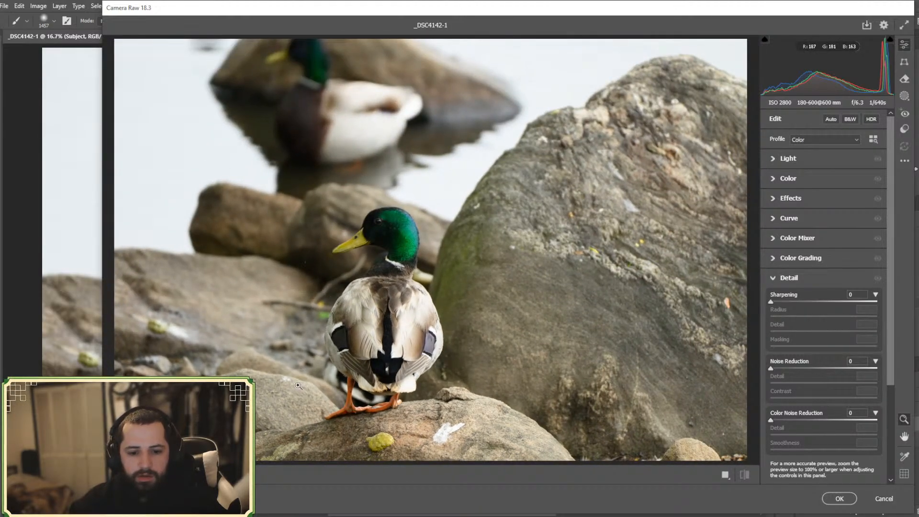
{"action": "left_click", "coordinate": [298, 385]}
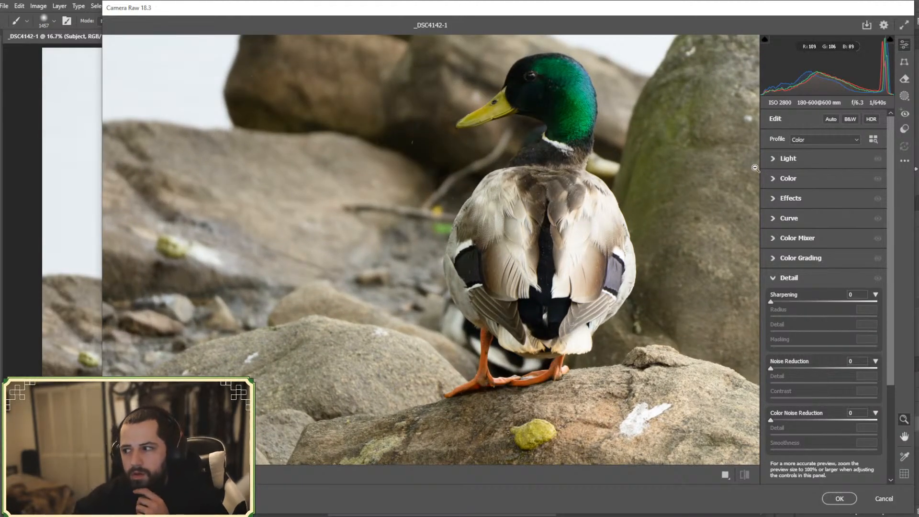
- Set the Light adjustments to Exposure +0.20 and Shadows +30, and hide their effect to compare with the unadjusted image
{"action": "left_click", "coordinate": [792, 160]}
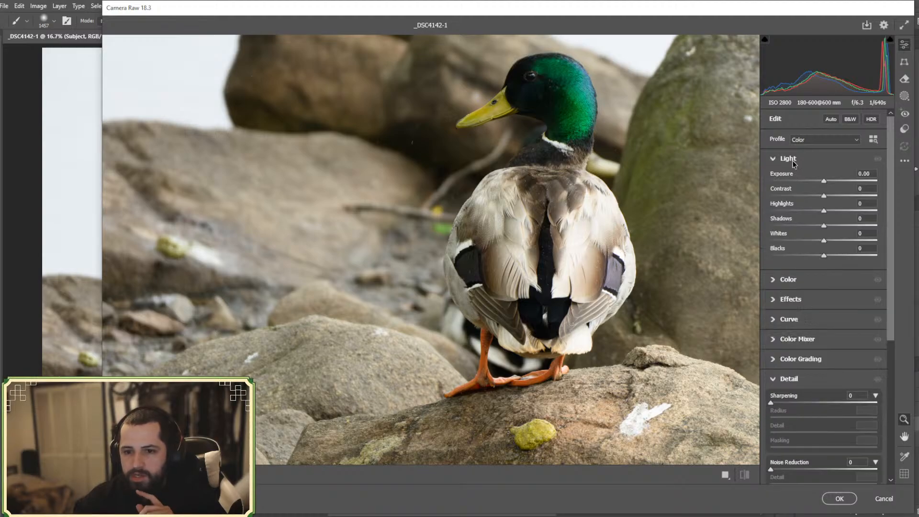
{"action": "left_click_drag", "start_coordinate": [823, 182], "coordinate": [826, 186]}
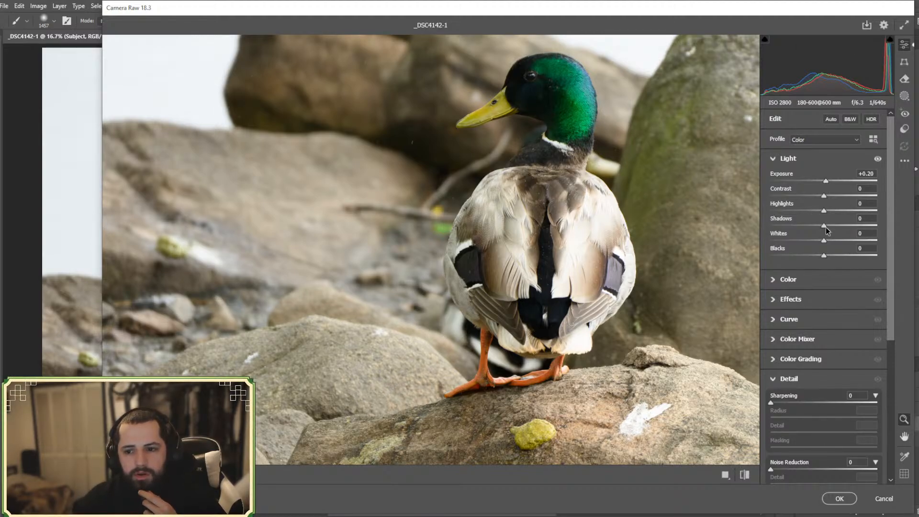
{"action": "mouse_move", "coordinate": [823, 195]}
{"action": "left_mouse_down"}
{"action": "mouse_move", "coordinate": [835, 194]}
{"action": "mouse_move", "coordinate": [801, 195]}
{"action": "mouse_move", "coordinate": [823, 195]}
{"action": "left_mouse_up"}
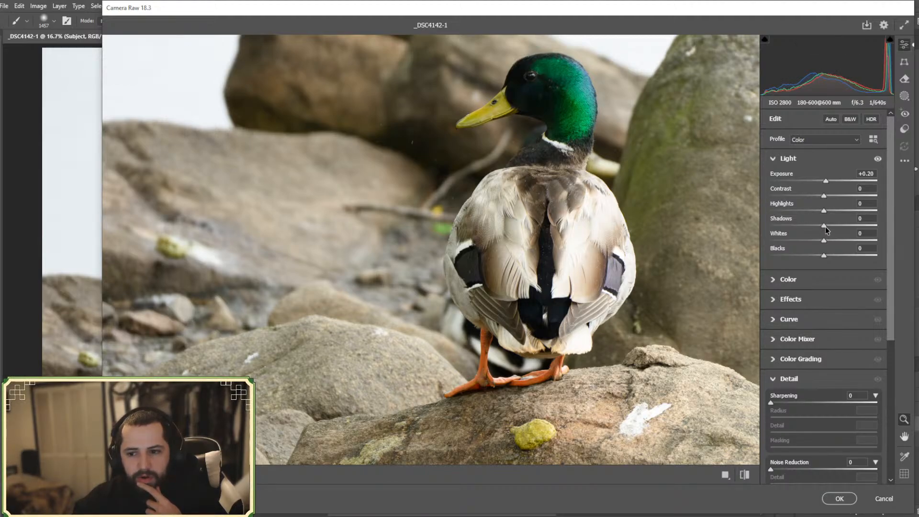
{"action": "left_click_drag", "start_coordinate": [824, 226], "coordinate": [840, 224]}
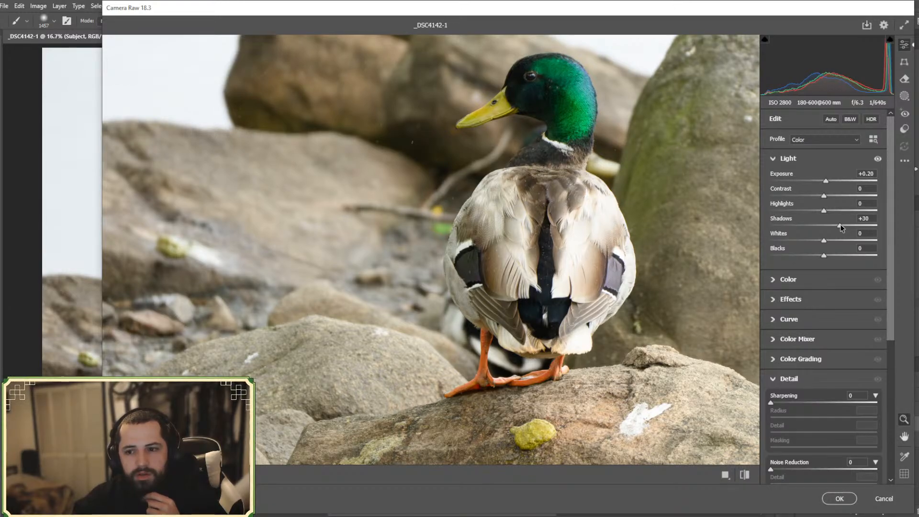
{"action": "left_click", "coordinate": [878, 160]}
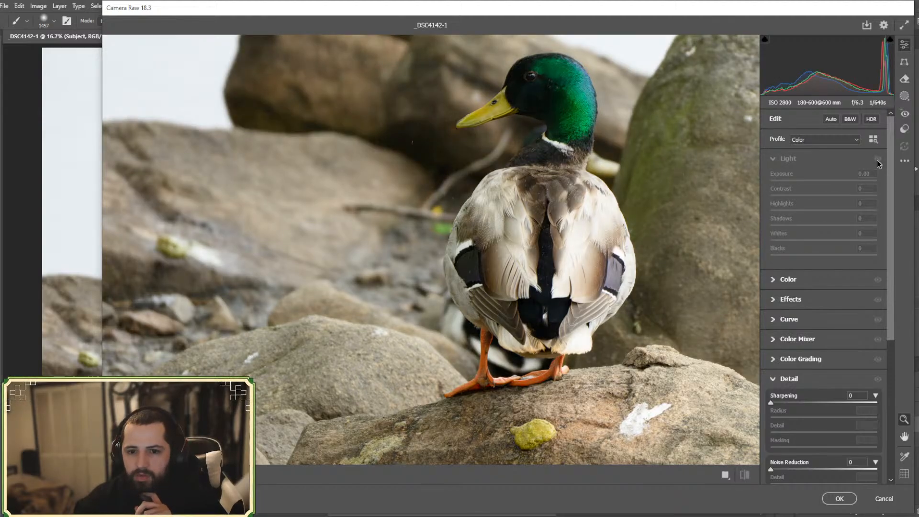
- Compare the mallard photo repeatedly with and without the Light adjustments
{"action": "left_click", "coordinate": [878, 159]}
{"action": "left_click", "coordinate": [878, 160]}
{"action": "left_click", "coordinate": [877, 160]}
{"action": "left_click", "coordinate": [878, 159]}
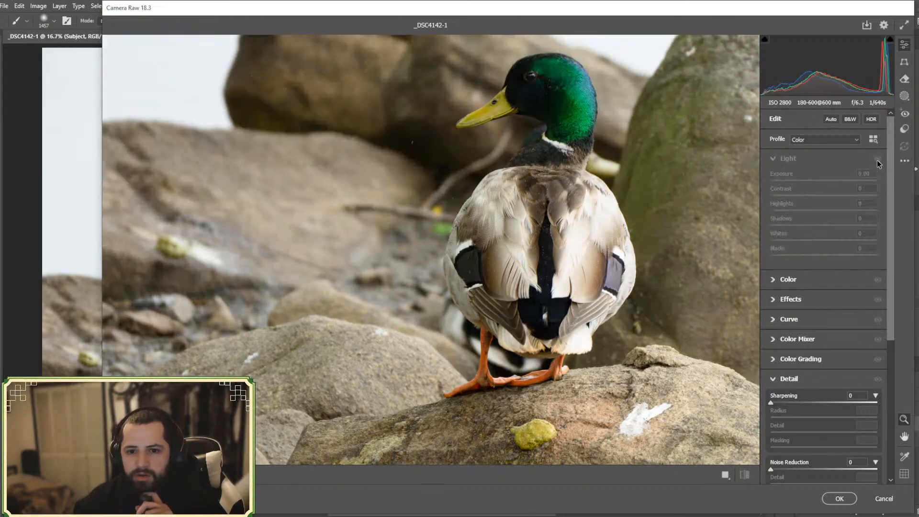
{"action": "left_click", "coordinate": [877, 159]}
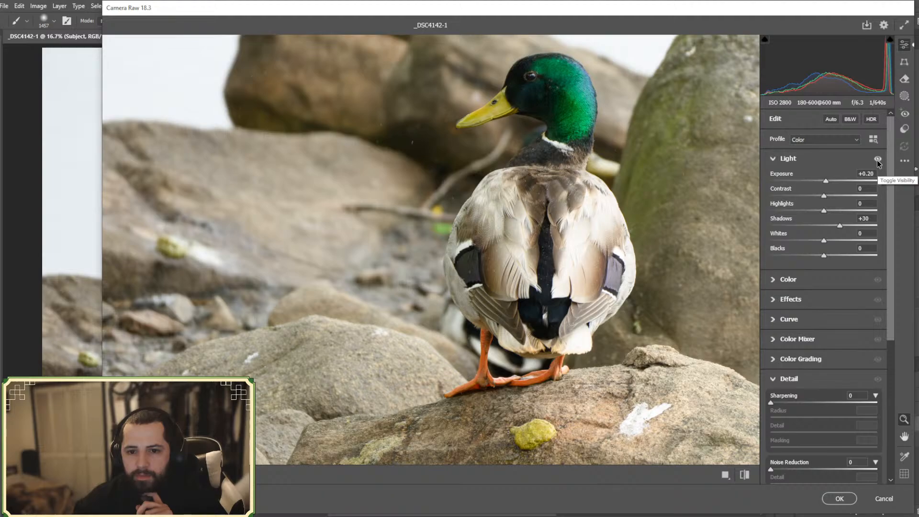
{"action": "left_click", "coordinate": [878, 159]}
{"action": "left_click", "coordinate": [877, 160]}
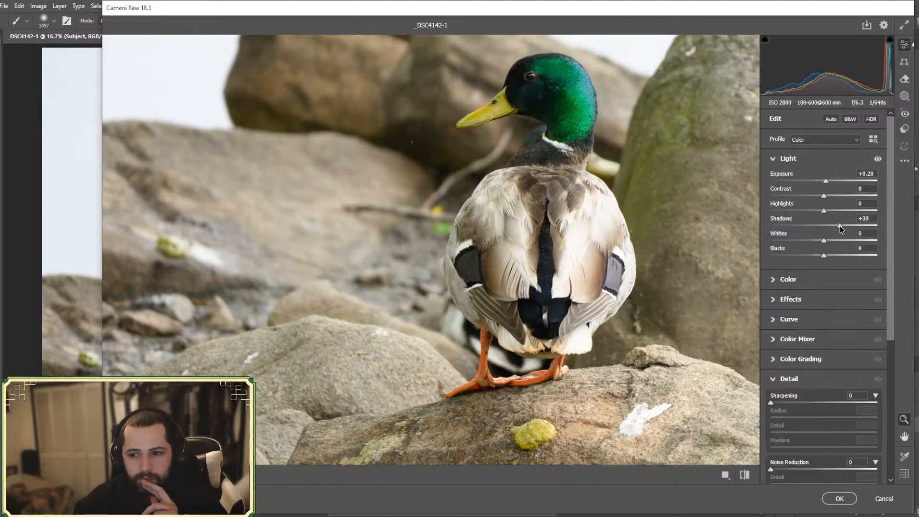
- Set Shadows to +33 and Exposure to +0.15, checking the Light adjustments against the unadjusted image
{"action": "left_click_drag", "start_coordinate": [840, 225], "coordinate": [846, 225]}
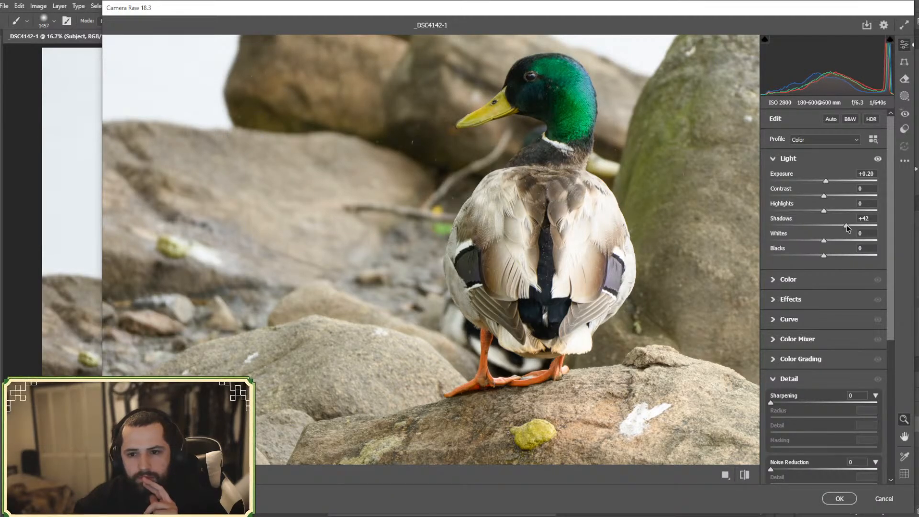
{"action": "left_click_drag", "start_coordinate": [846, 225], "coordinate": [841, 225]}
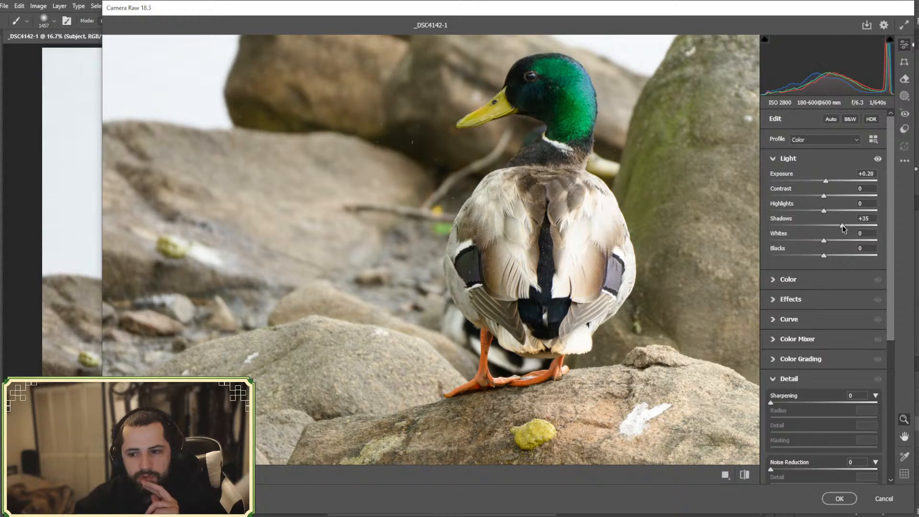
{"action": "left_click", "coordinate": [876, 162]}
{"action": "left_click", "coordinate": [876, 162]}
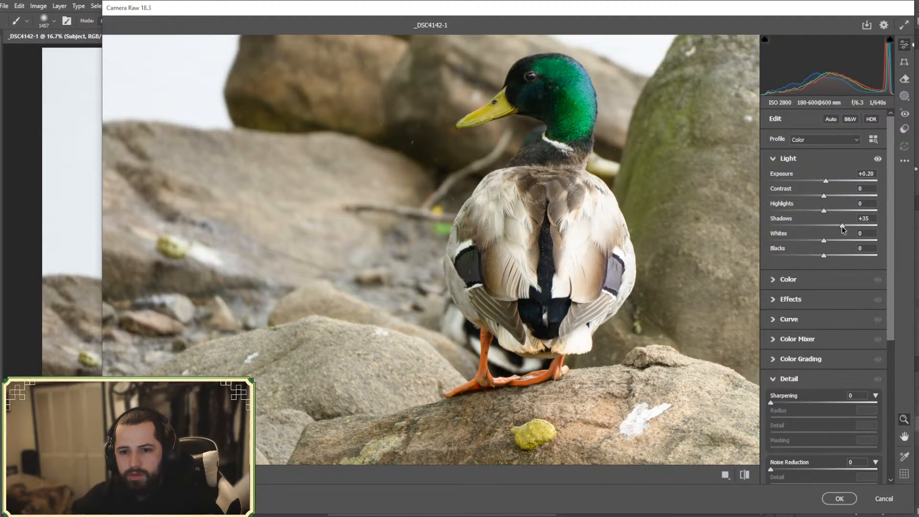
{"action": "left_click_drag", "start_coordinate": [839, 226], "coordinate": [841, 226]}
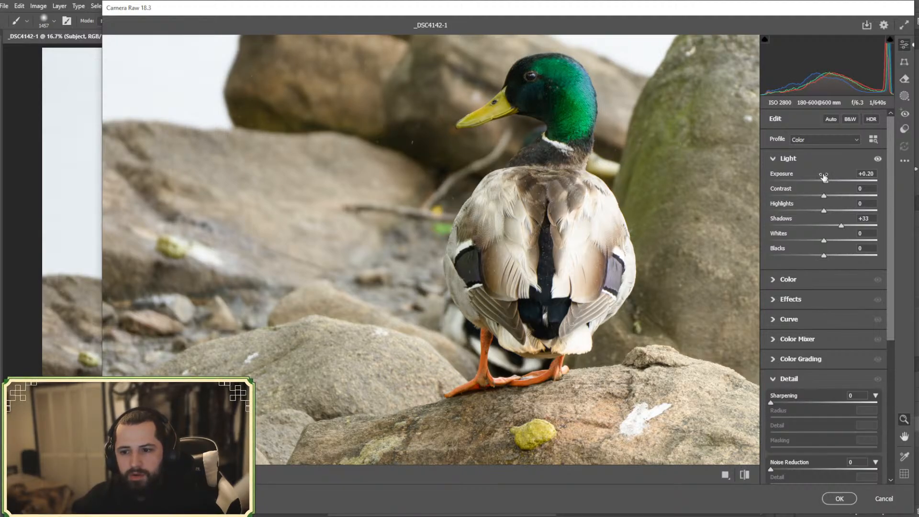
{"action": "left_click_drag", "start_coordinate": [826, 183], "coordinate": [826, 182]}
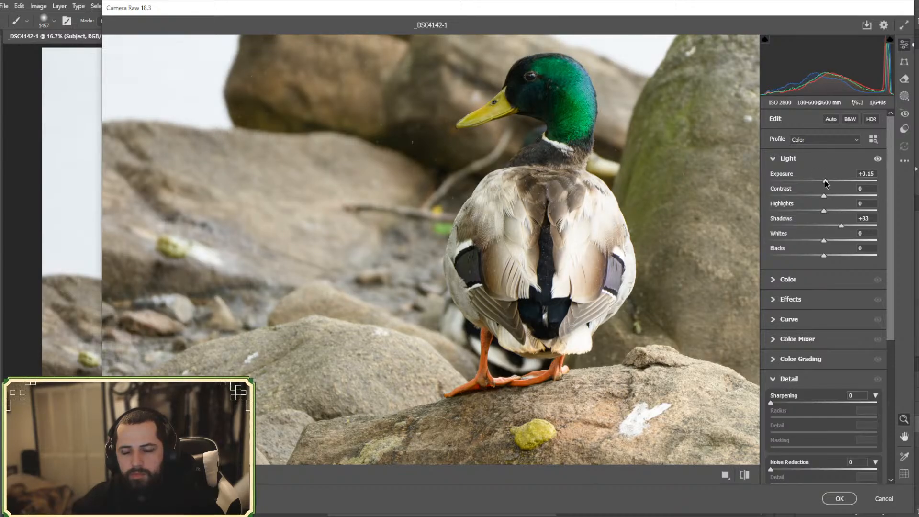
- Set Contrast to +5 and Highlights to -5 in the Light adjustments while viewing the foreground duck up close
{"action": "left_click", "coordinate": [557, 240]}
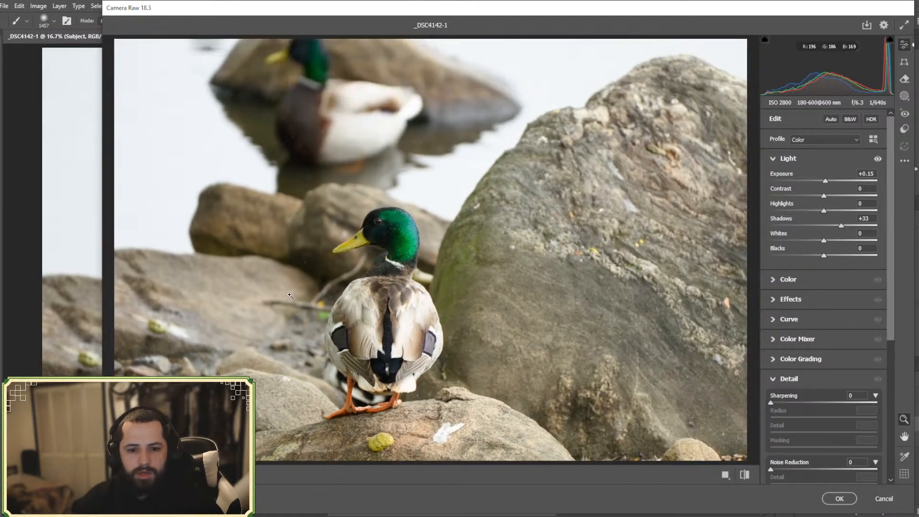
{"action": "left_click", "coordinate": [317, 339]}
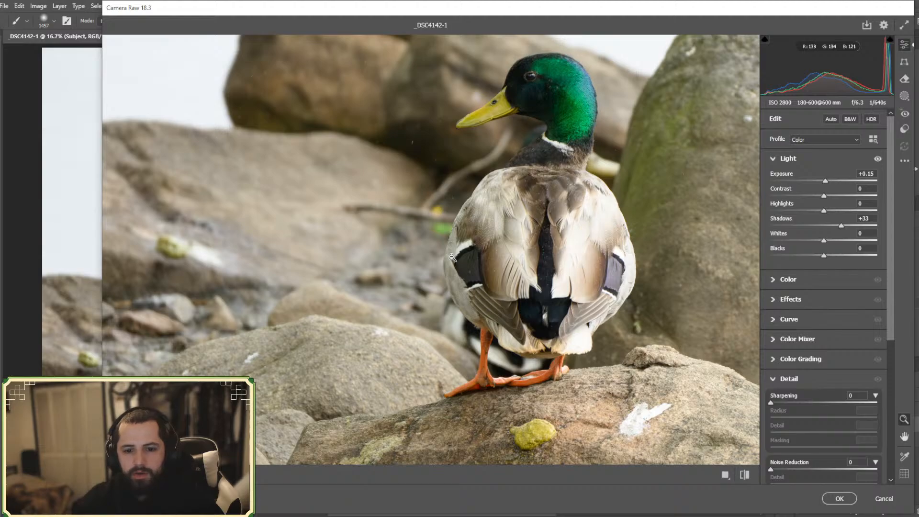
{"action": "left_click", "coordinate": [451, 257]}
{"action": "left_click", "coordinate": [330, 373]}
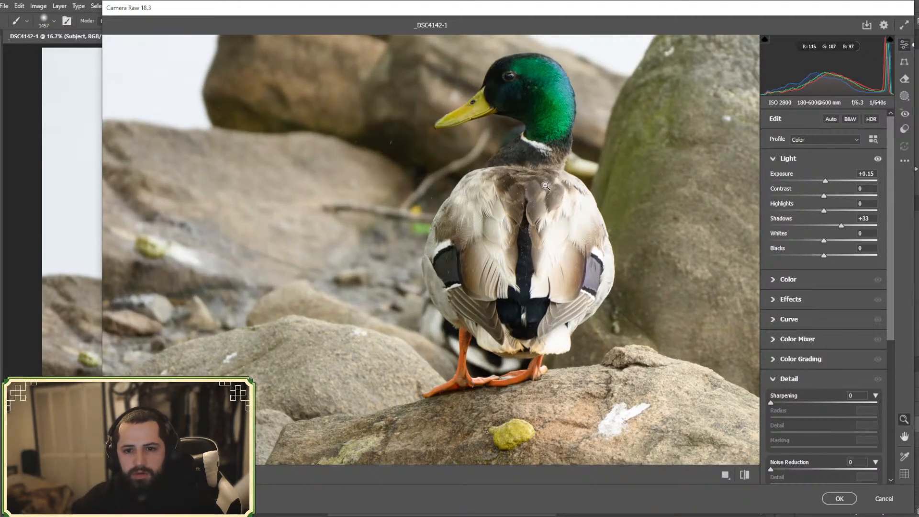
{"action": "left_click", "coordinate": [538, 193]}
{"action": "left_click", "coordinate": [361, 331]}
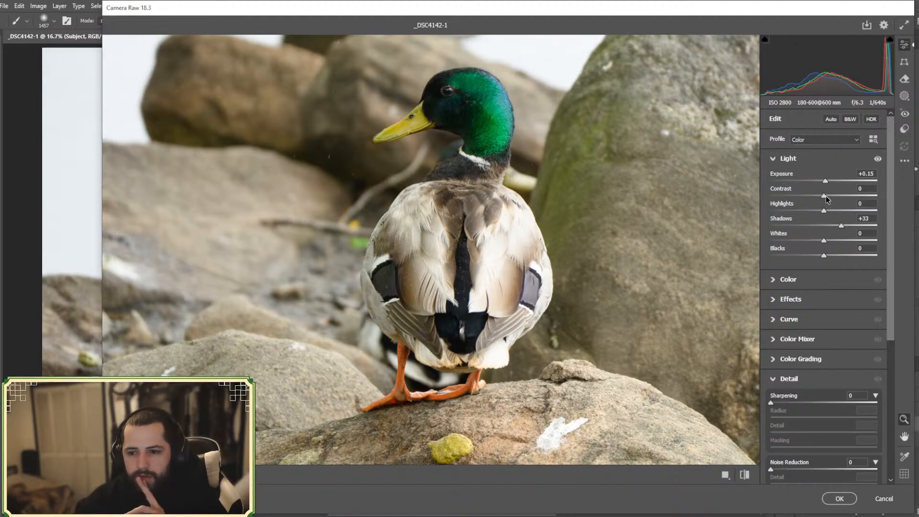
{"action": "left_click_drag", "start_coordinate": [824, 200], "coordinate": [828, 198]}
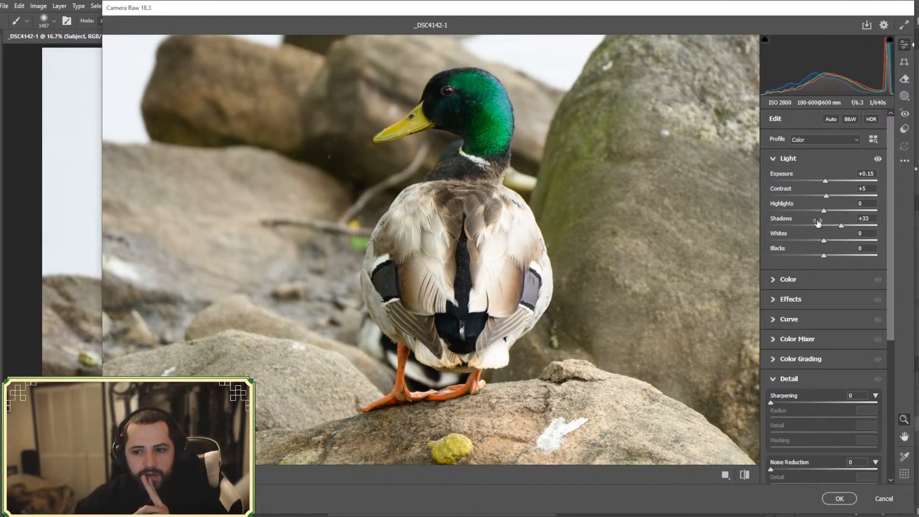
{"action": "mouse_move", "coordinate": [823, 210]}
{"action": "left_mouse_down"}
{"action": "mouse_move", "coordinate": [849, 210]}
{"action": "mouse_move", "coordinate": [802, 213]}
{"action": "mouse_move", "coordinate": [834, 212]}
{"action": "mouse_move", "coordinate": [823, 211]}
{"action": "left_mouse_up"}
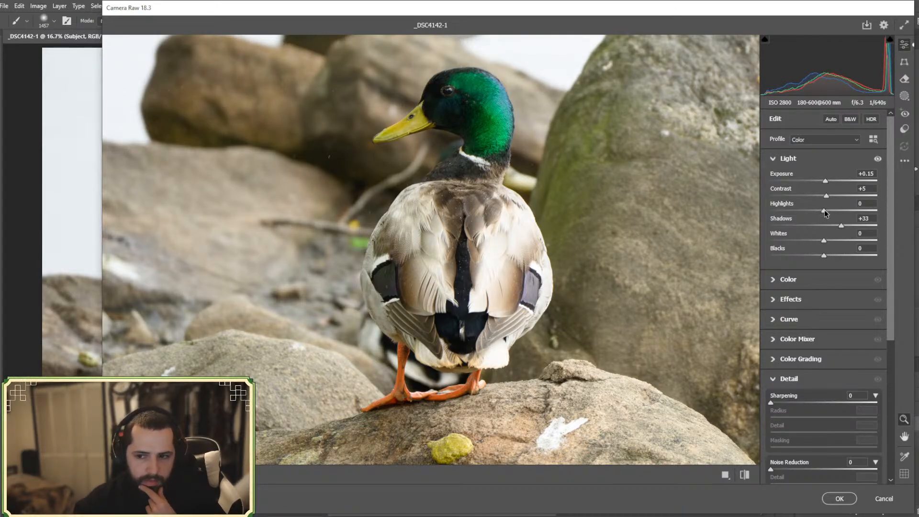
{"action": "mouse_move", "coordinate": [823, 211]}
{"action": "left_mouse_down"}
{"action": "mouse_move", "coordinate": [804, 214]}
{"action": "mouse_move", "coordinate": [821, 211]}
{"action": "left_mouse_up"}
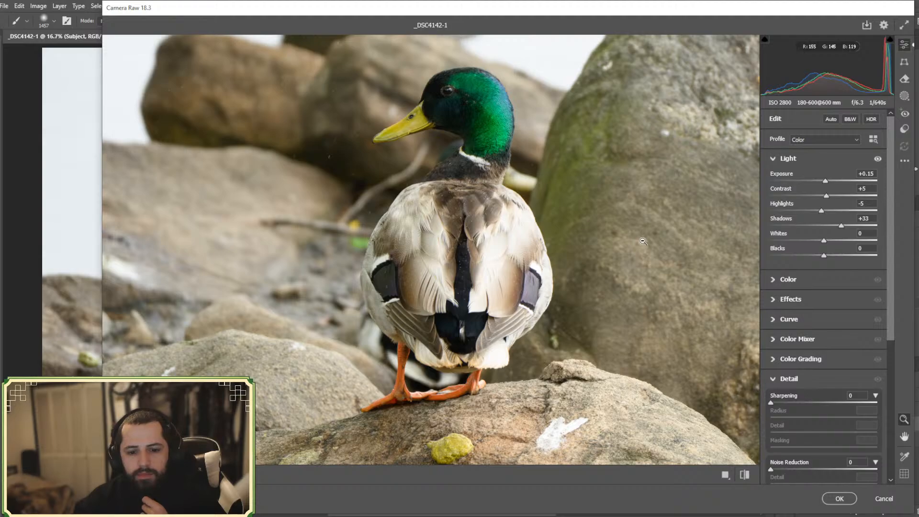
- Close the Light adjustments and set Vibrance to +10 in the Color adjustments
{"action": "left_click", "coordinate": [779, 162]}
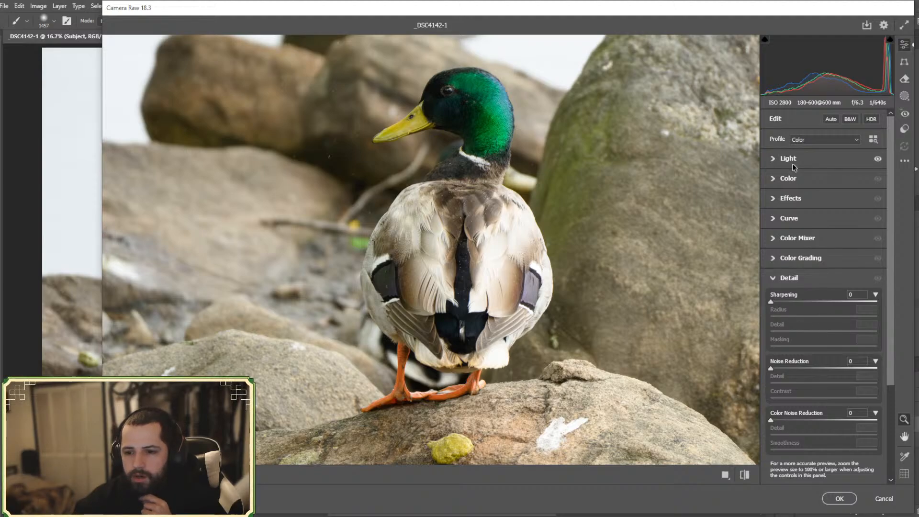
{"action": "left_click", "coordinate": [789, 179]}
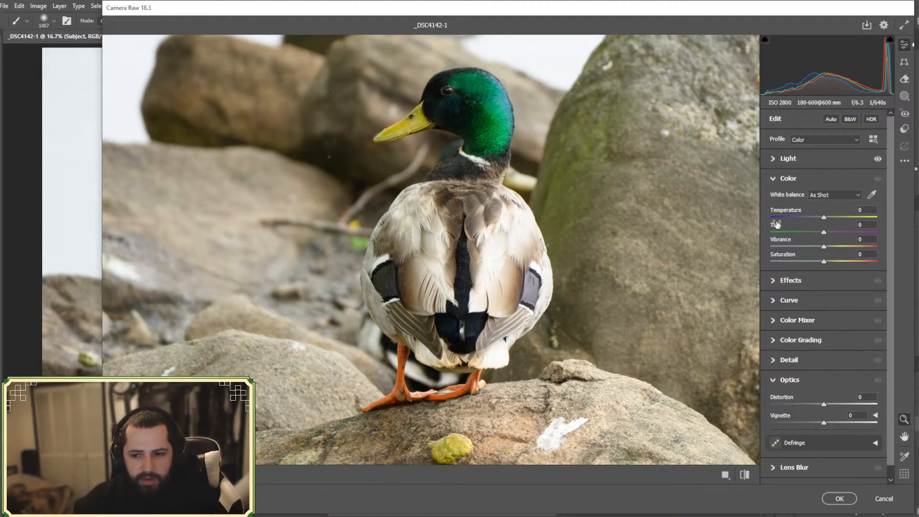
{"action": "mouse_move", "coordinate": [777, 224]}
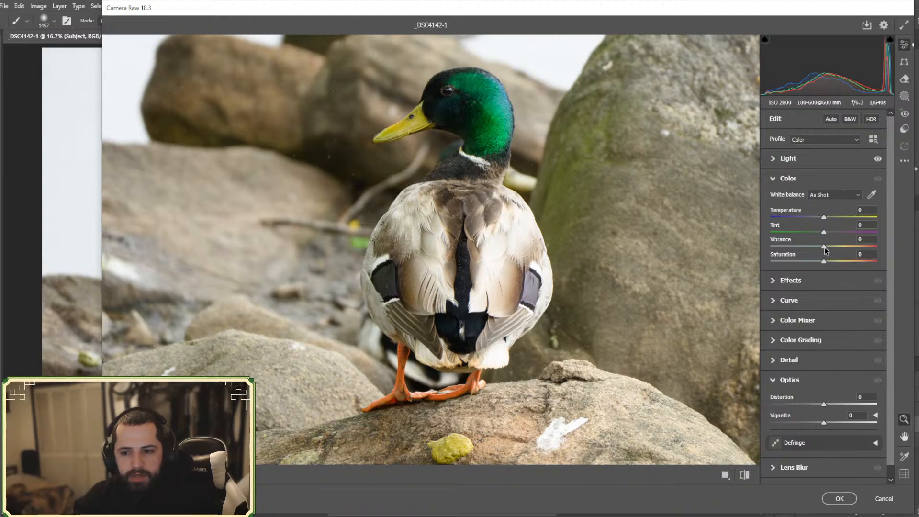
{"action": "left_click_drag", "start_coordinate": [824, 247], "coordinate": [826, 247]}
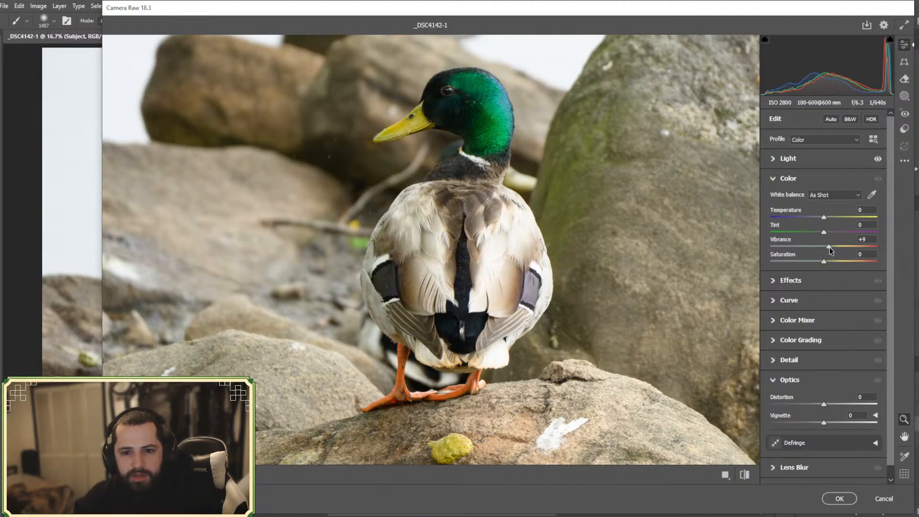
{"action": "left_click_drag", "start_coordinate": [829, 249], "coordinate": [830, 250]}
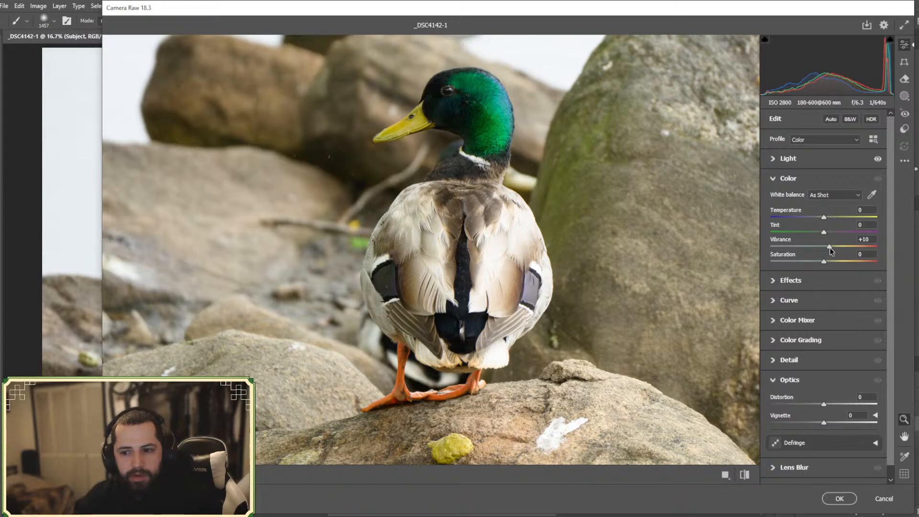
{"action": "left_click", "coordinate": [879, 183]}
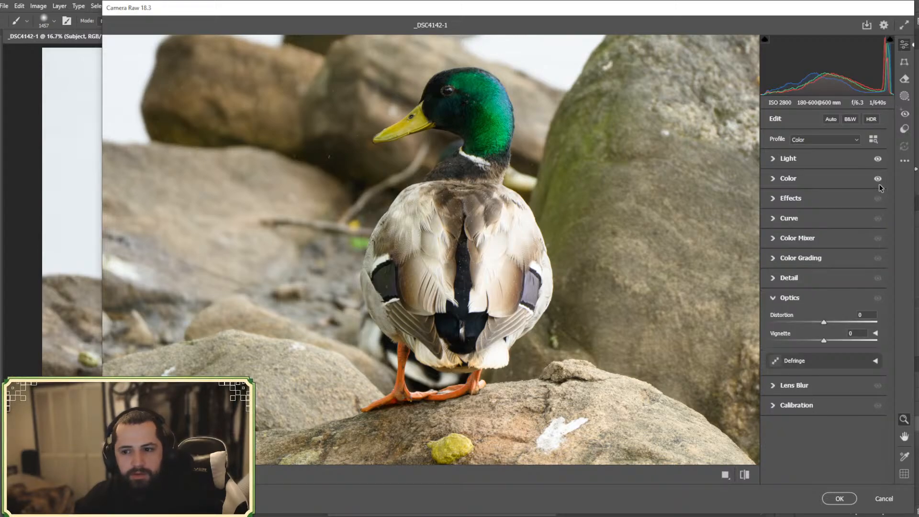
{"action": "left_click", "coordinate": [879, 183]}
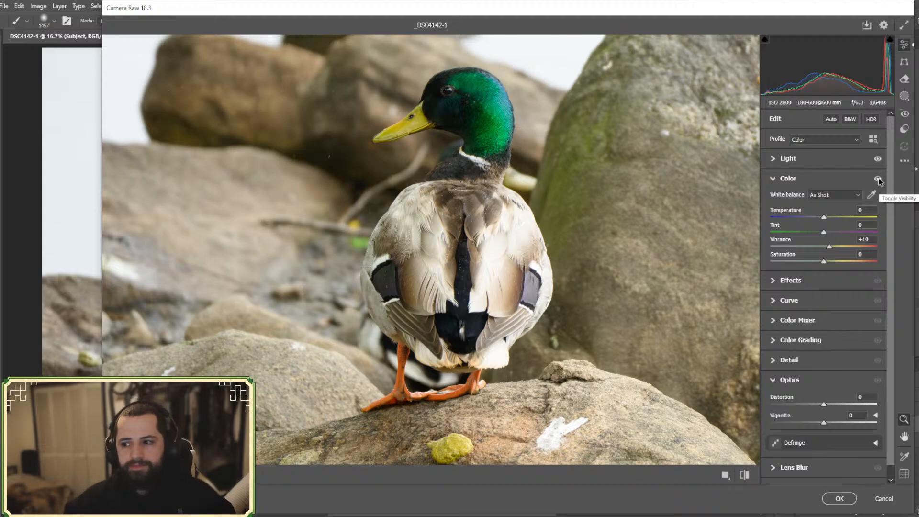
- Compare the photo repeatedly with and without the Color adjustments
{"action": "left_click", "coordinate": [878, 179]}
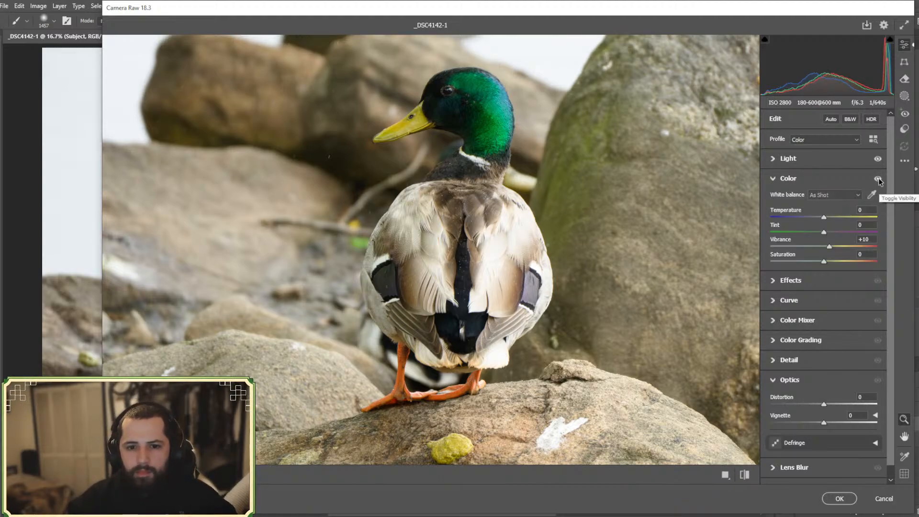
{"action": "left_click", "coordinate": [879, 179]}
{"action": "left_click", "coordinate": [878, 179]}
{"action": "left_click", "coordinate": [879, 179]}
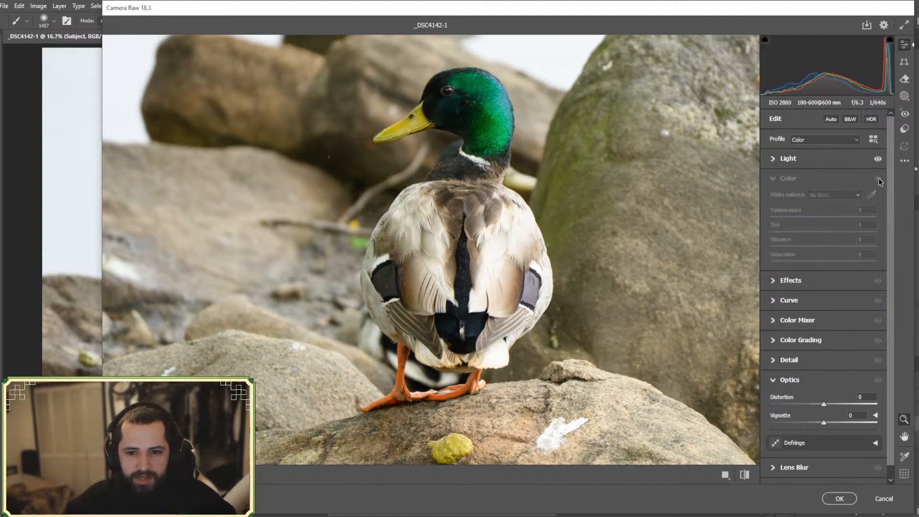
{"action": "left_click", "coordinate": [879, 179]}
{"action": "left_click", "coordinate": [878, 179]}
{"action": "left_click", "coordinate": [878, 179]}
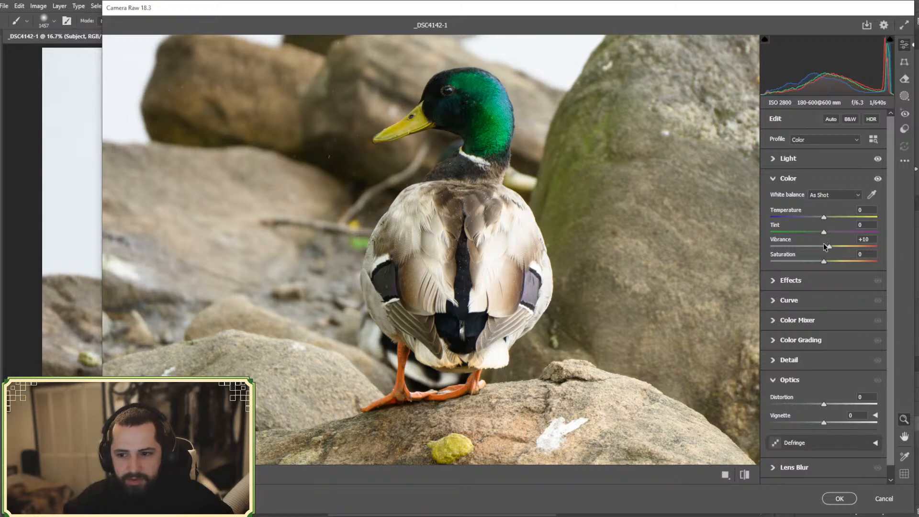
- Try Vibrance at +45 and at +16, and compare the result with the image without Color adjustments
{"action": "left_click_drag", "start_coordinate": [826, 246], "coordinate": [846, 242]}
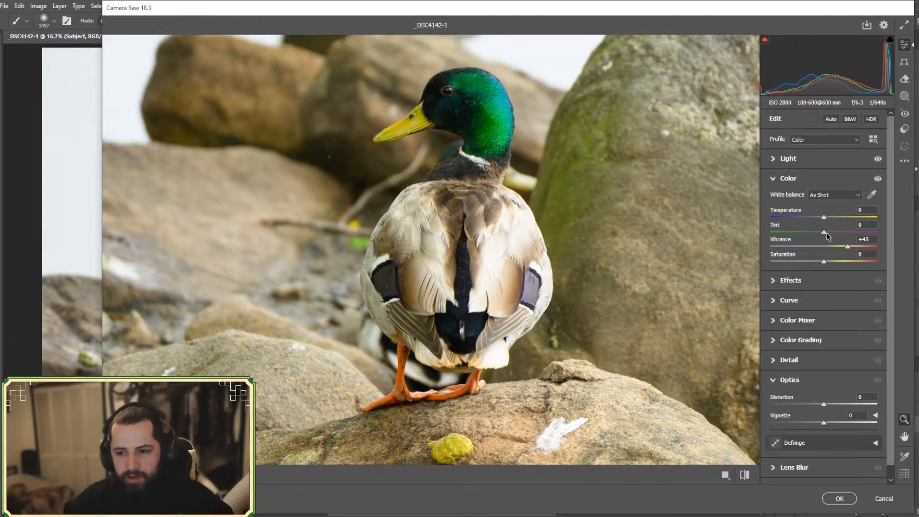
{"action": "left_click_drag", "start_coordinate": [847, 247], "coordinate": [832, 242]}
{"action": "left_click", "coordinate": [880, 179]}
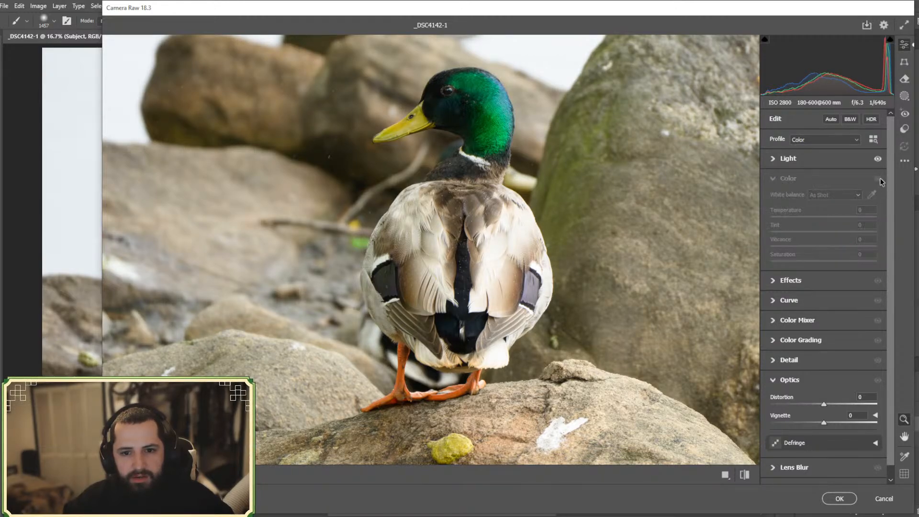
{"action": "left_click", "coordinate": [880, 178]}
{"action": "left_click", "coordinate": [879, 179]}
{"action": "left_click", "coordinate": [880, 178]}
{"action": "left_click", "coordinate": [880, 178]}
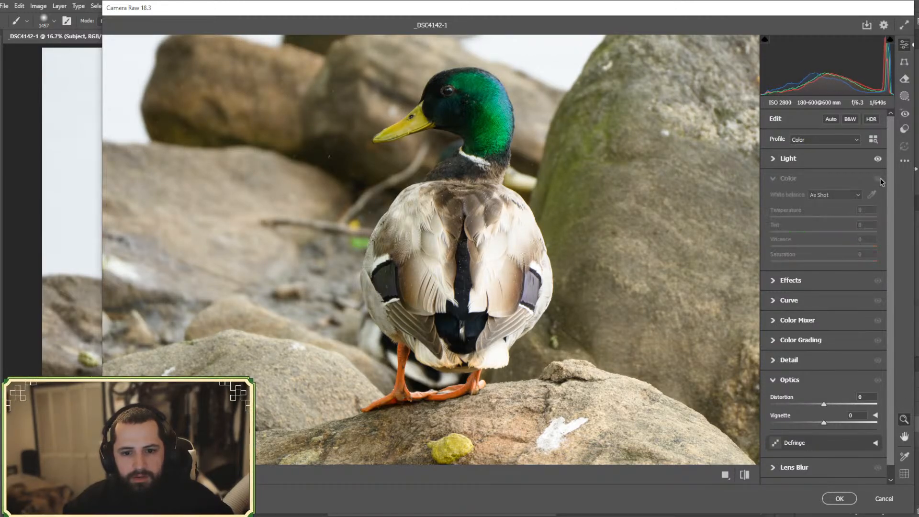
{"action": "left_click", "coordinate": [880, 178]}
{"action": "left_click", "coordinate": [880, 178]}
{"action": "left_click", "coordinate": [879, 179]}
{"action": "left_click", "coordinate": [879, 178]}
{"action": "left_click", "coordinate": [880, 178]}
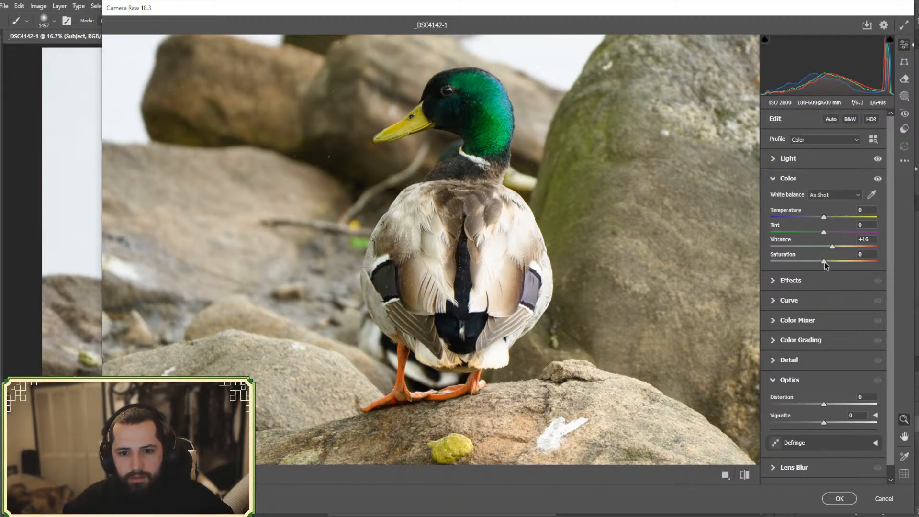
- Set Saturation to +5 and Vibrance to +10 after trying Saturation +7 against the image without Color adjustments
{"action": "left_click_drag", "start_coordinate": [824, 263], "coordinate": [828, 262]}
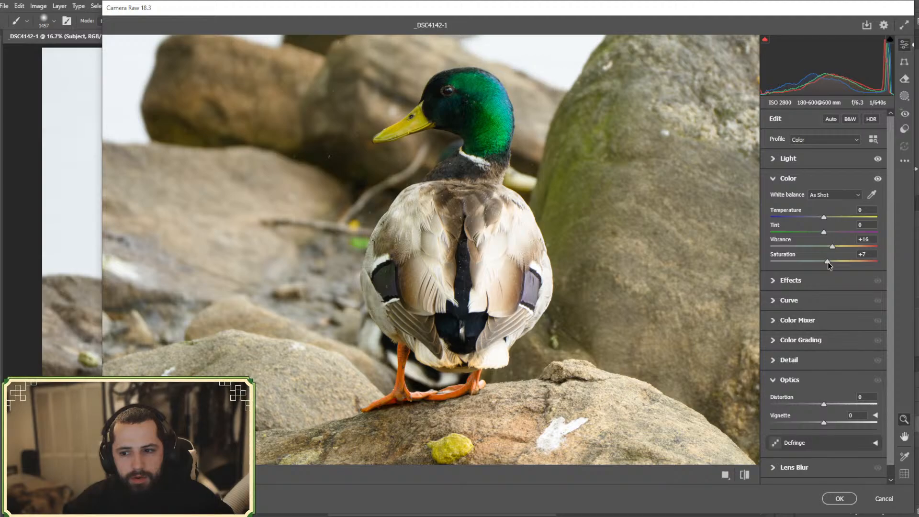
{"action": "left_click", "coordinate": [876, 179]}
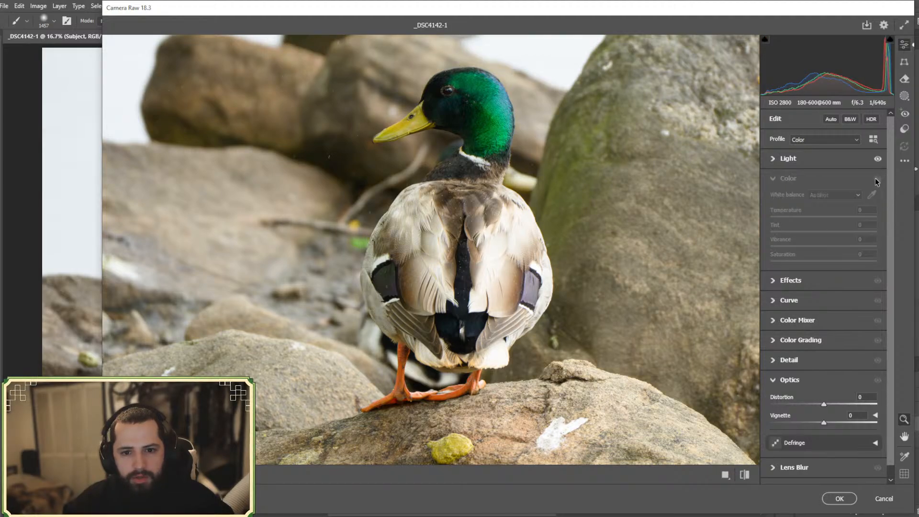
{"action": "left_click", "coordinate": [876, 179]}
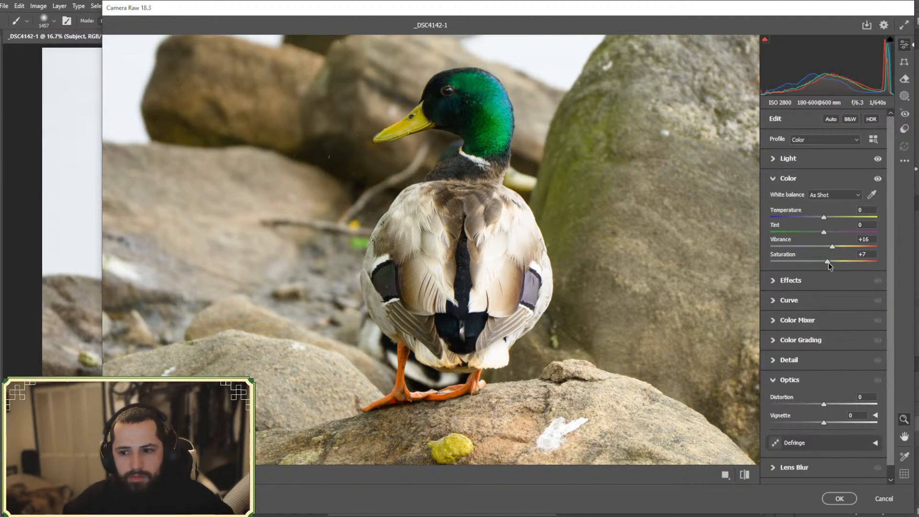
{"action": "left_click_drag", "start_coordinate": [828, 263], "coordinate": [830, 248]}
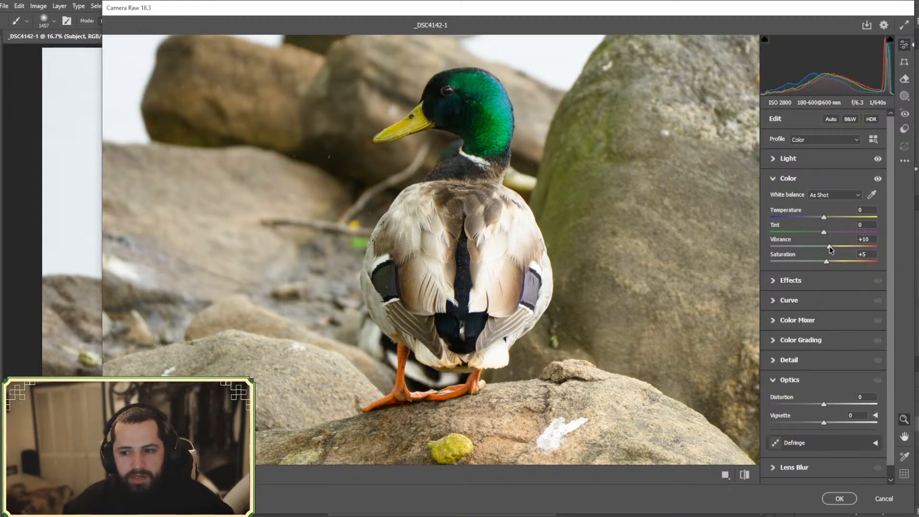
{"action": "left_click", "coordinate": [874, 181]}
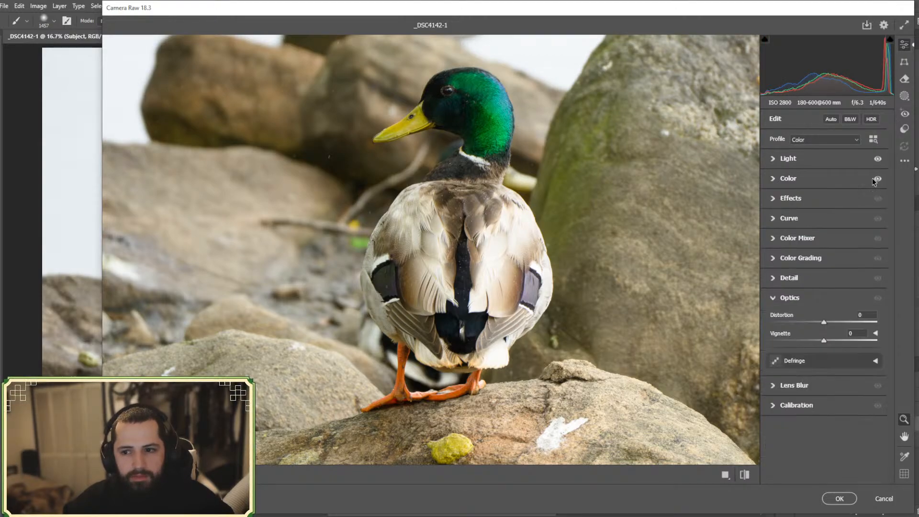
{"action": "left_click", "coordinate": [795, 179]}
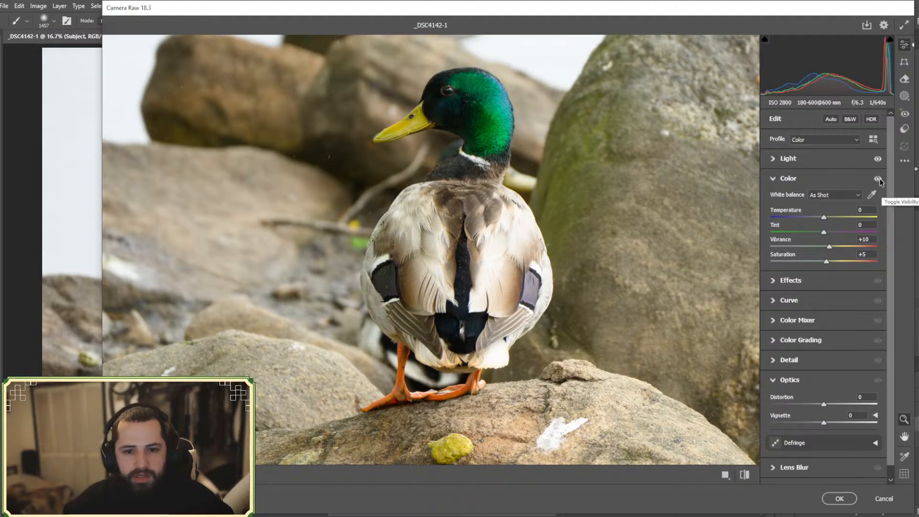
- Compare the photo with and without the Color adjustments
{"action": "left_click", "coordinate": [878, 179]}
{"action": "left_click", "coordinate": [879, 179]}
{"action": "left_click", "coordinate": [878, 178]}
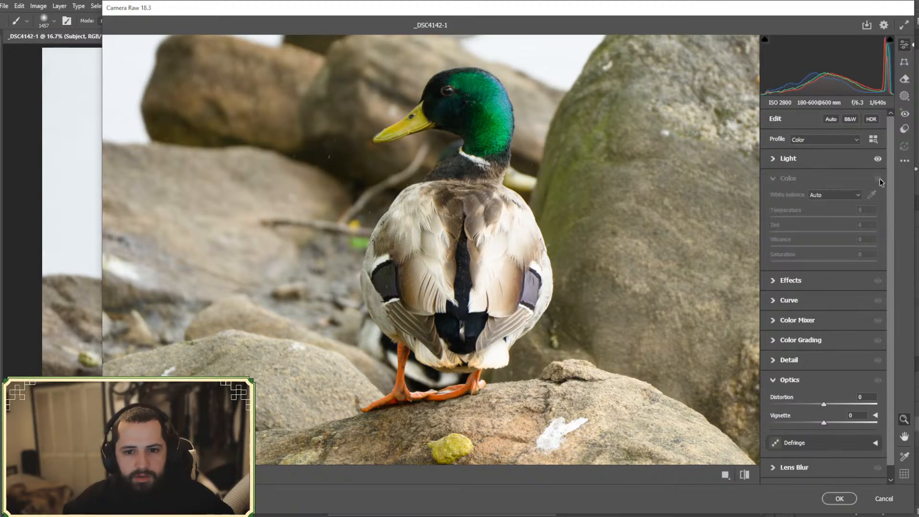
{"action": "left_click", "coordinate": [878, 179]}
{"action": "left_click", "coordinate": [879, 179]}
{"action": "left_click", "coordinate": [879, 179]}
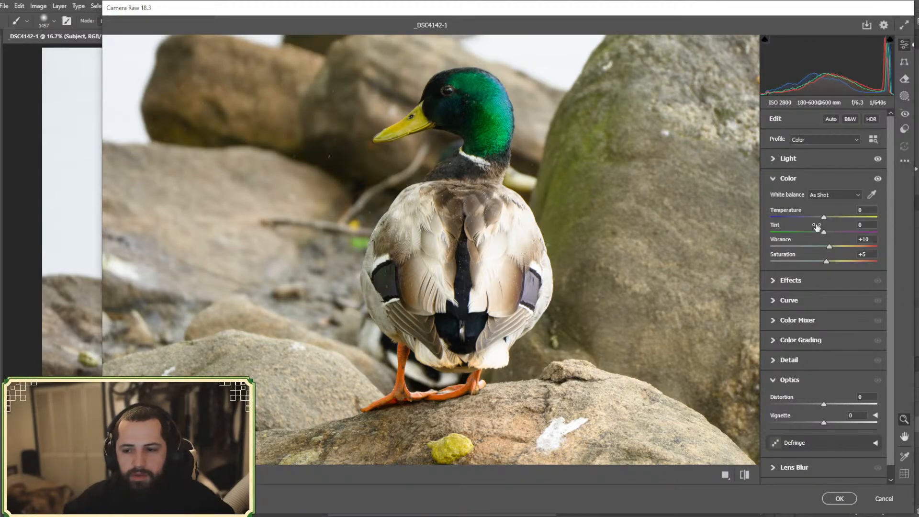
- Close the Color adjustments and set Texture to +10 in the Effects adjustments
{"action": "left_click", "coordinate": [785, 180]}
{"action": "left_click", "coordinate": [790, 197]}
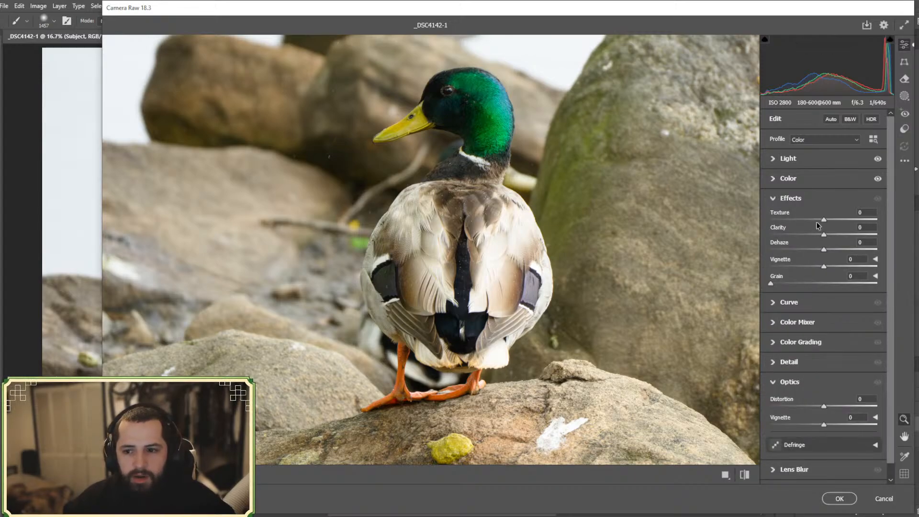
{"action": "mouse_move", "coordinate": [824, 222]}
{"action": "left_mouse_down"}
{"action": "mouse_move", "coordinate": [841, 225]}
{"action": "mouse_move", "coordinate": [816, 229]}
{"action": "mouse_move", "coordinate": [829, 228]}
{"action": "left_mouse_up"}
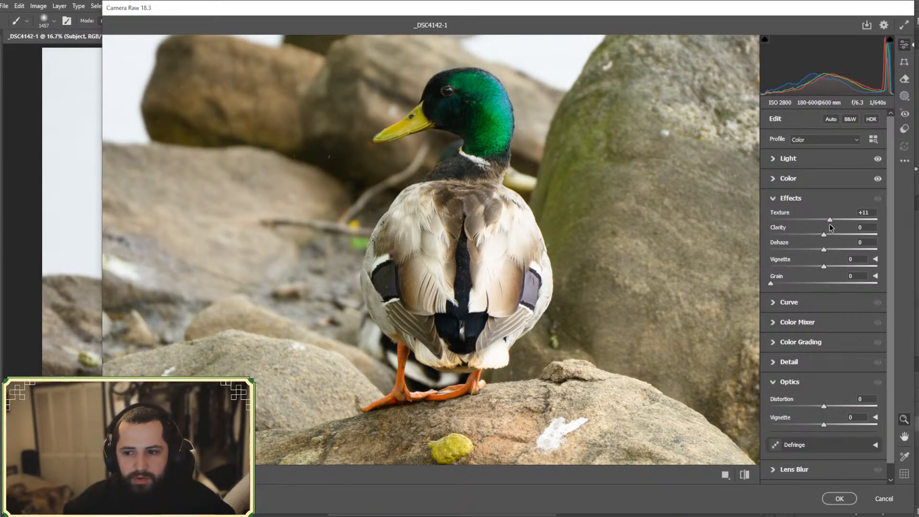
- Compare the photo repeatedly with and without the Effects adjustments
{"action": "left_click", "coordinate": [878, 199]}
{"action": "left_click", "coordinate": [878, 198]}
{"action": "left_click", "coordinate": [878, 199]}
{"action": "left_click", "coordinate": [878, 198]}
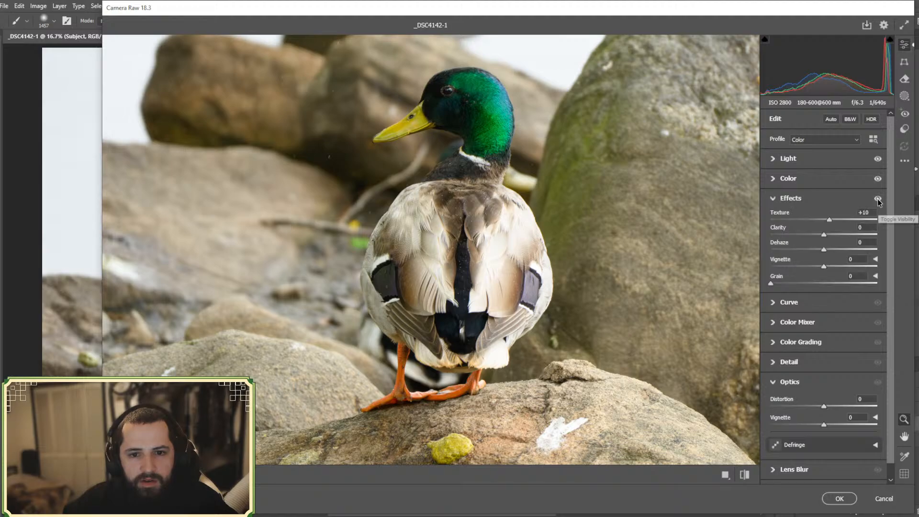
{"action": "left_click", "coordinate": [878, 199]}
{"action": "left_click", "coordinate": [878, 198]}
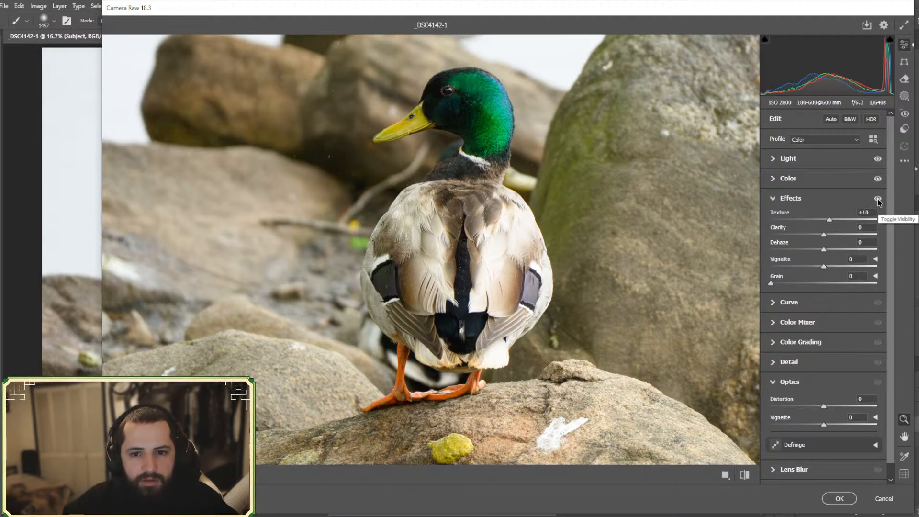
{"action": "left_click", "coordinate": [878, 199]}
{"action": "left_click", "coordinate": [878, 198]}
{"action": "left_click", "coordinate": [878, 199]}
{"action": "left_click", "coordinate": [878, 199]}
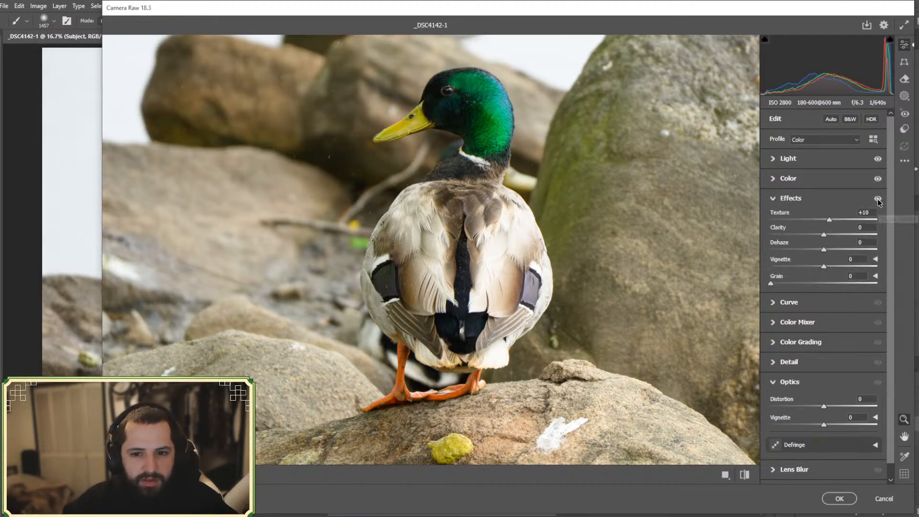
{"action": "left_click", "coordinate": [878, 199]}
{"action": "left_click", "coordinate": [878, 199]}
{"action": "left_click", "coordinate": [878, 199]}
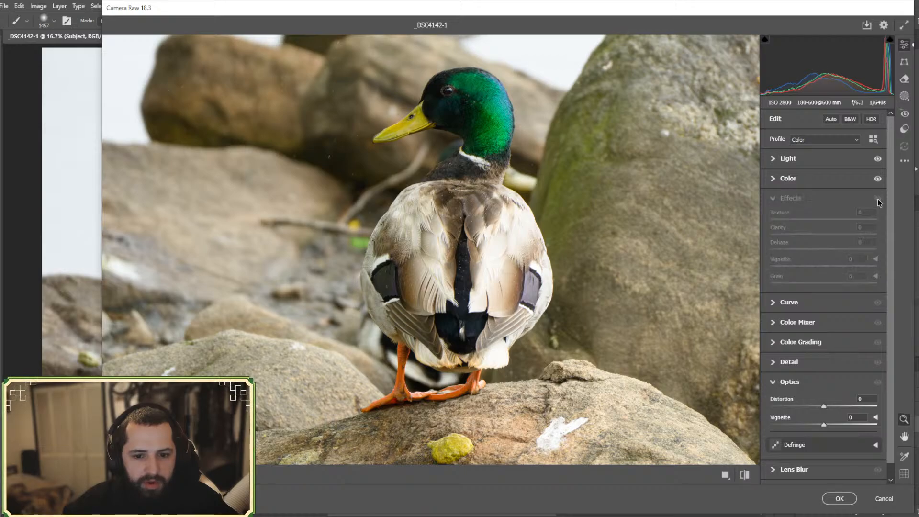
{"action": "left_click", "coordinate": [878, 199]}
{"action": "left_click", "coordinate": [878, 199]}
{"action": "left_click", "coordinate": [878, 198]}
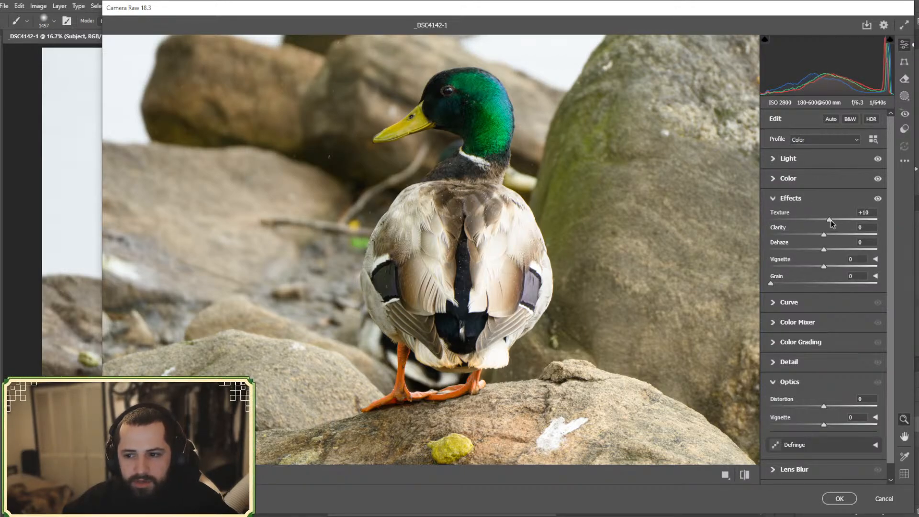
- Try Texture at +15 against the image without Effects, set it to +12, and compare again
{"action": "left_click", "coordinate": [881, 201]}
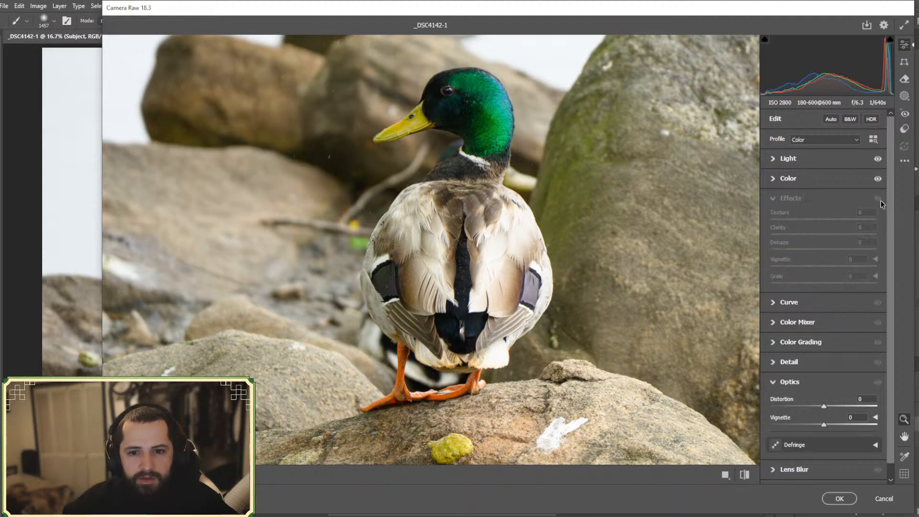
{"action": "left_click", "coordinate": [881, 201]}
{"action": "left_click", "coordinate": [881, 201]}
{"action": "left_click", "coordinate": [881, 201]}
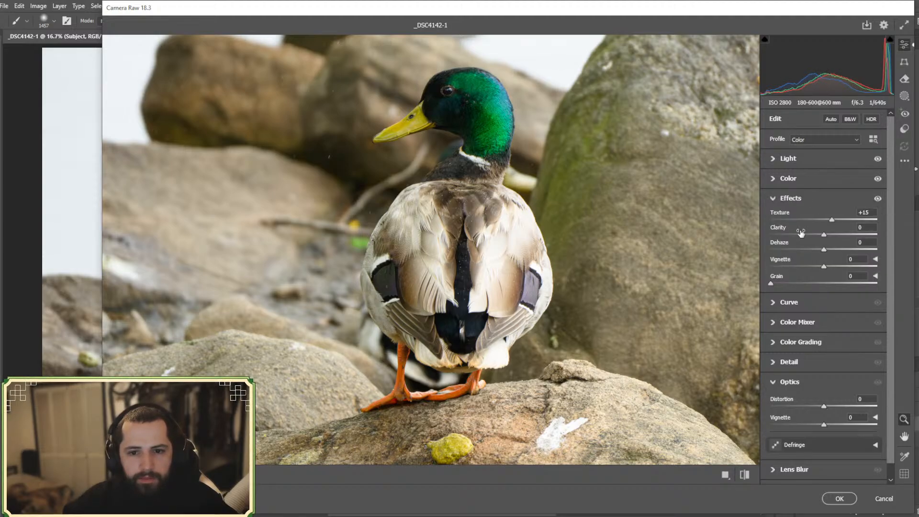
{"action": "left_click_drag", "start_coordinate": [832, 220], "coordinate": [831, 222]}
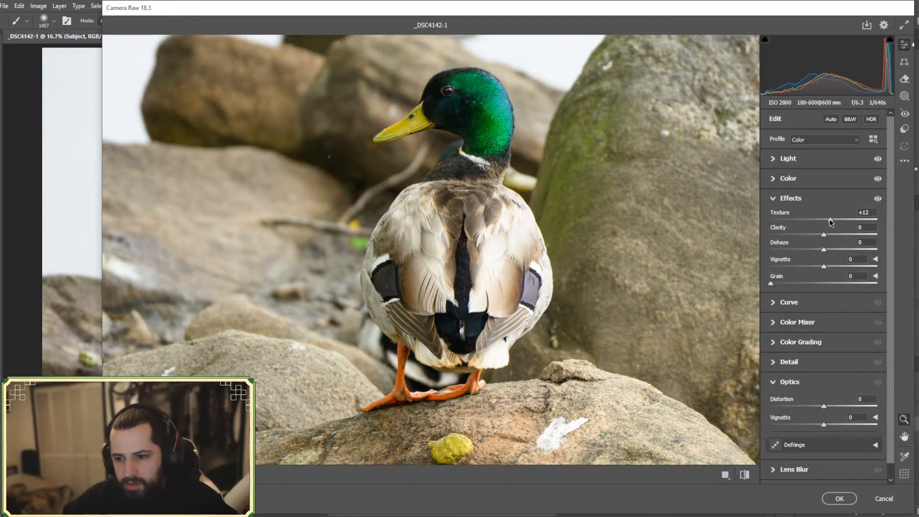
{"action": "left_click", "coordinate": [878, 200]}
{"action": "left_click", "coordinate": [878, 199]}
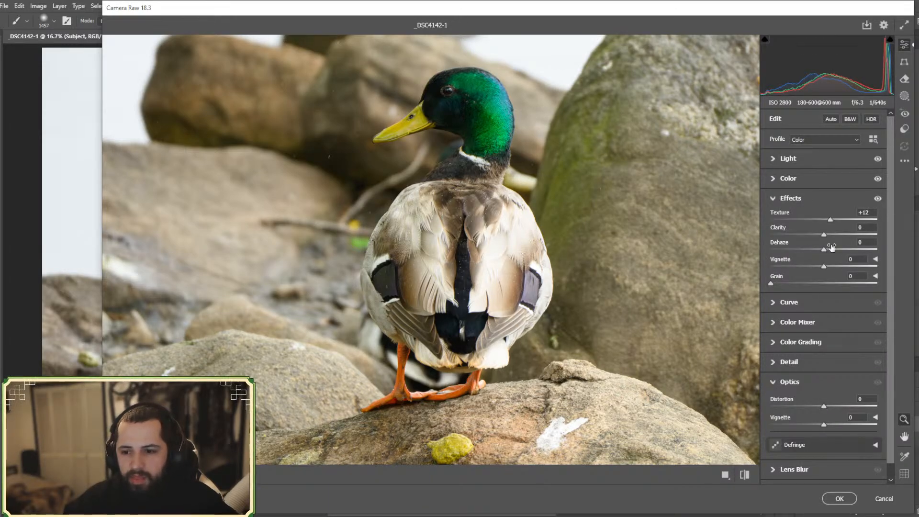
- Set Clarity to +5 and compare the result with the image without Effects adjustments
{"action": "mouse_move", "coordinate": [824, 235]}
{"action": "left_mouse_down"}
{"action": "mouse_move", "coordinate": [804, 236]}
{"action": "mouse_move", "coordinate": [825, 236]}
{"action": "left_mouse_up"}
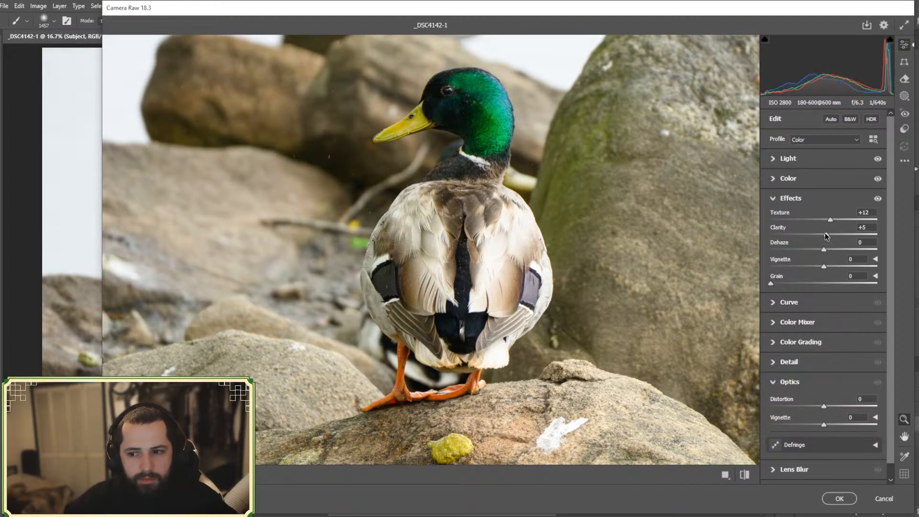
{"action": "left_click", "coordinate": [878, 199]}
{"action": "left_click", "coordinate": [877, 200]}
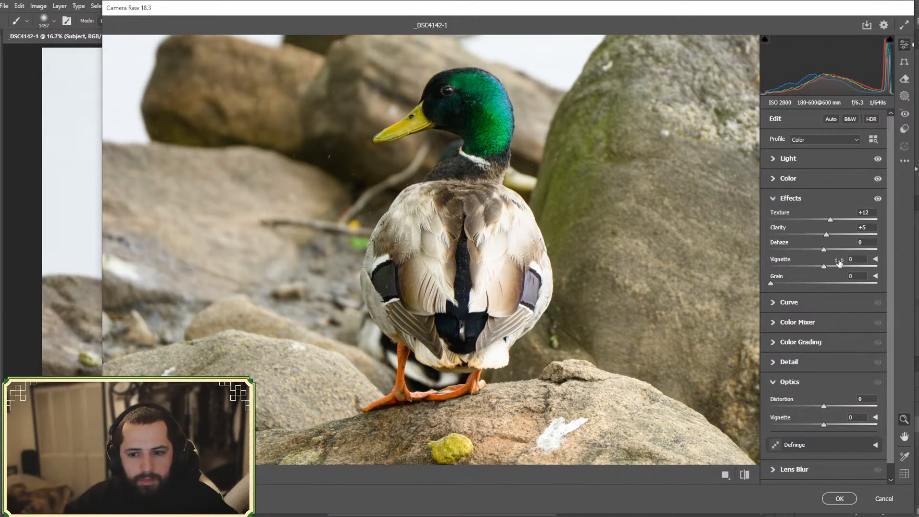
- Set Dehaze to +3, compare against the image without Effects, and close the Effects adjustments
{"action": "left_click_drag", "start_coordinate": [826, 249], "coordinate": [826, 249]}
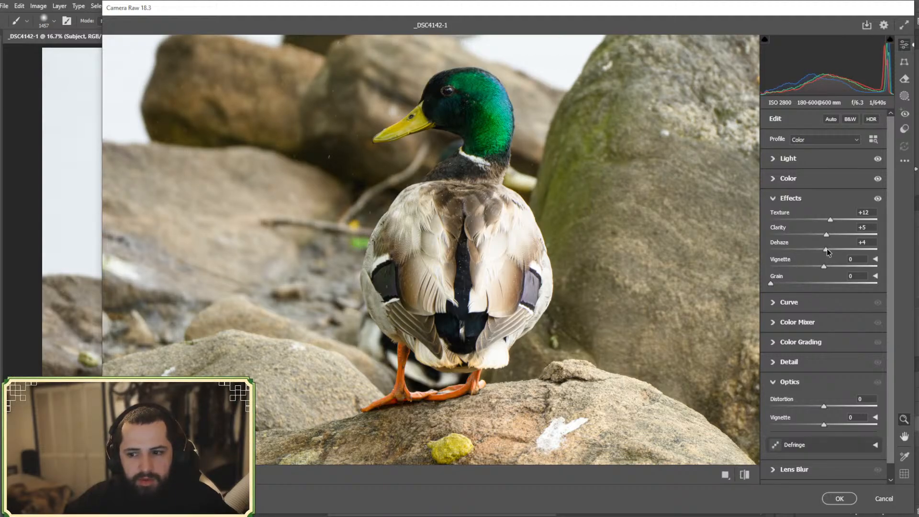
{"action": "left_click", "coordinate": [878, 198]}
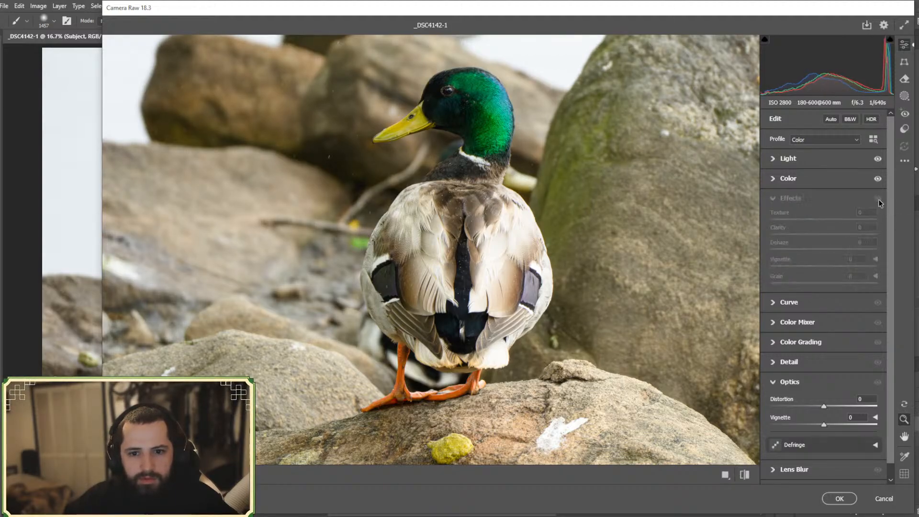
{"action": "left_click", "coordinate": [777, 201]}
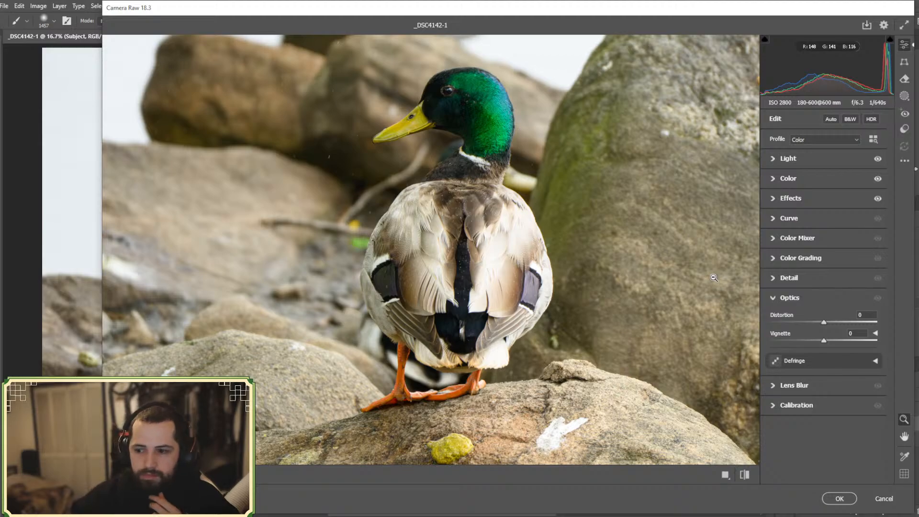
{"action": "left_click", "coordinate": [789, 202]}
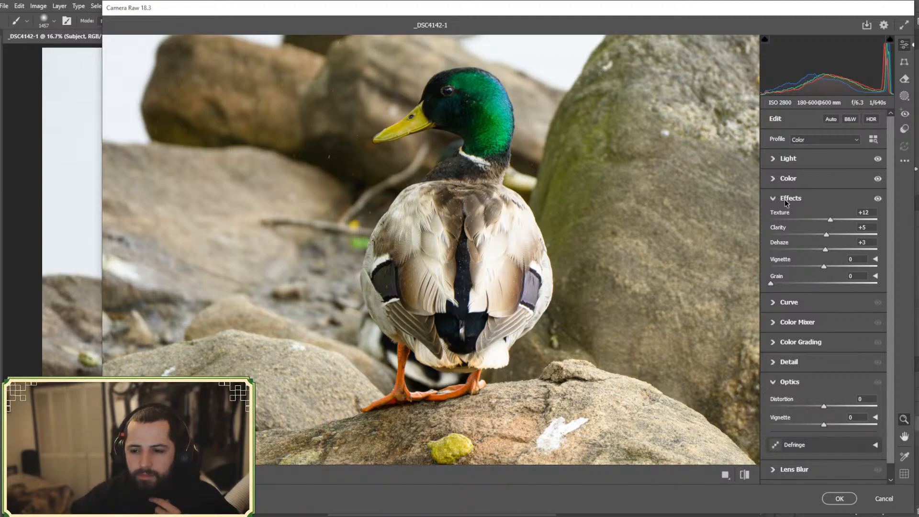
{"action": "left_click", "coordinate": [785, 200]}
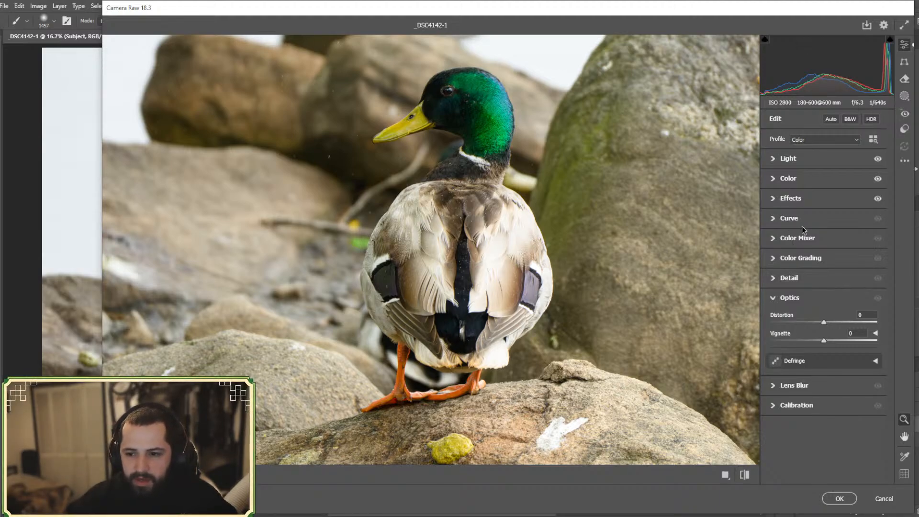
- Set the Yellows saturation to +5 in the Color Mixer and compare it with the image without the mixer
{"action": "left_click", "coordinate": [789, 238]}
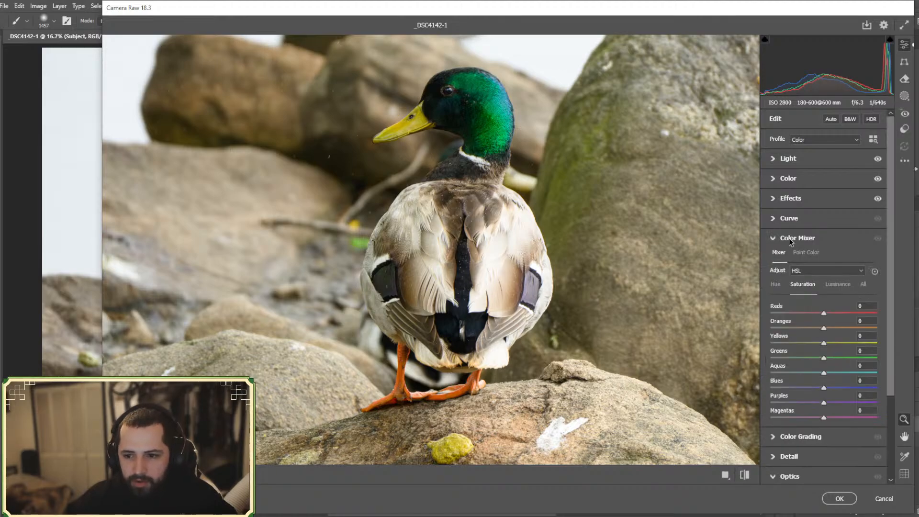
{"action": "scroll", "coordinate": [808, 297], "scroll_direction": "down", "scroll_amount": 1}
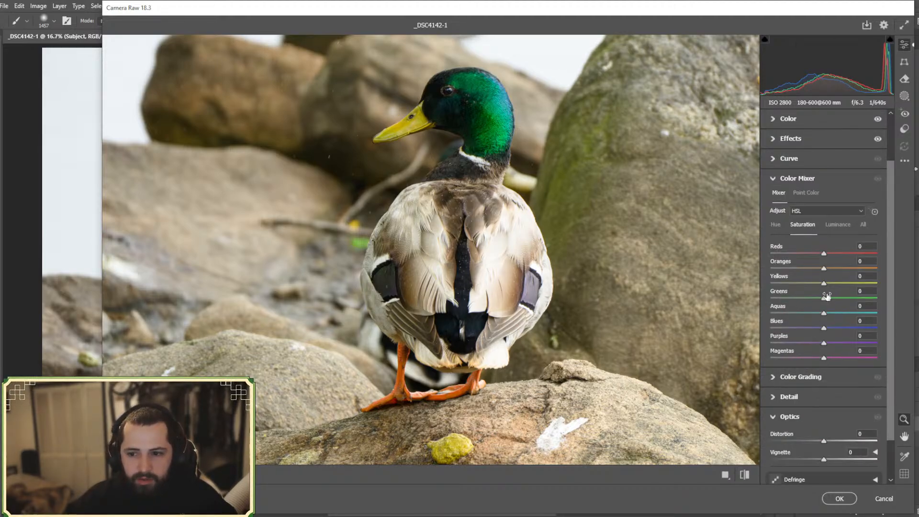
{"action": "mouse_move", "coordinate": [824, 284]}
{"action": "left_mouse_down"}
{"action": "mouse_move", "coordinate": [847, 280]}
{"action": "mouse_move", "coordinate": [813, 274]}
{"action": "mouse_move", "coordinate": [877, 269]}
{"action": "mouse_move", "coordinate": [805, 279]}
{"action": "mouse_move", "coordinate": [839, 280]}
{"action": "mouse_move", "coordinate": [825, 284]}
{"action": "left_mouse_up"}
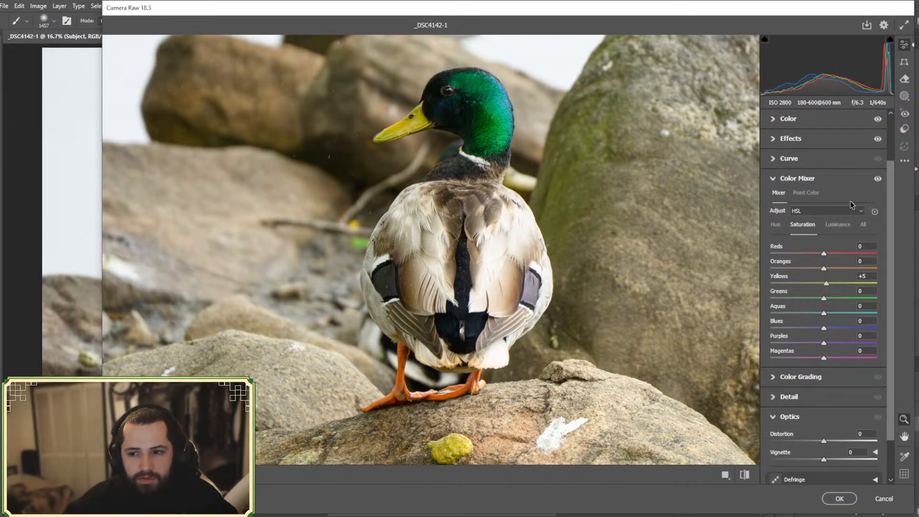
{"action": "left_click", "coordinate": [879, 179]}
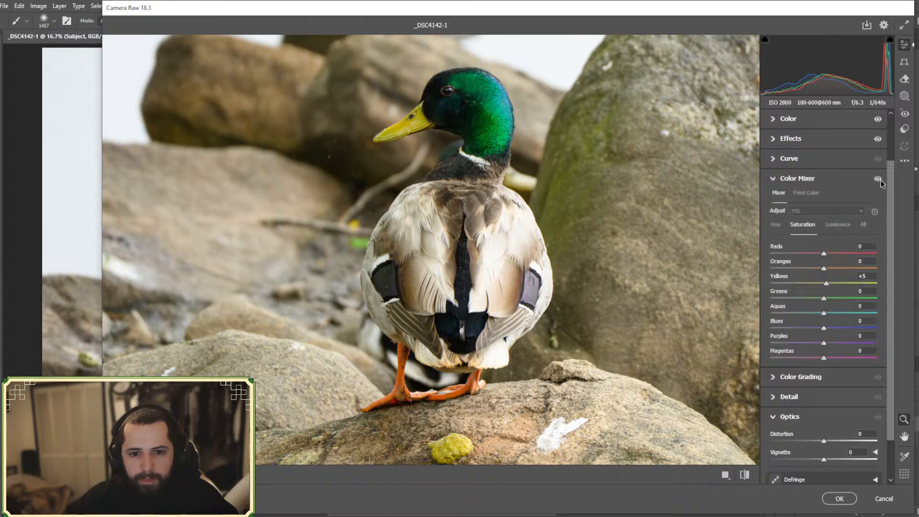
{"action": "left_click", "coordinate": [878, 179]}
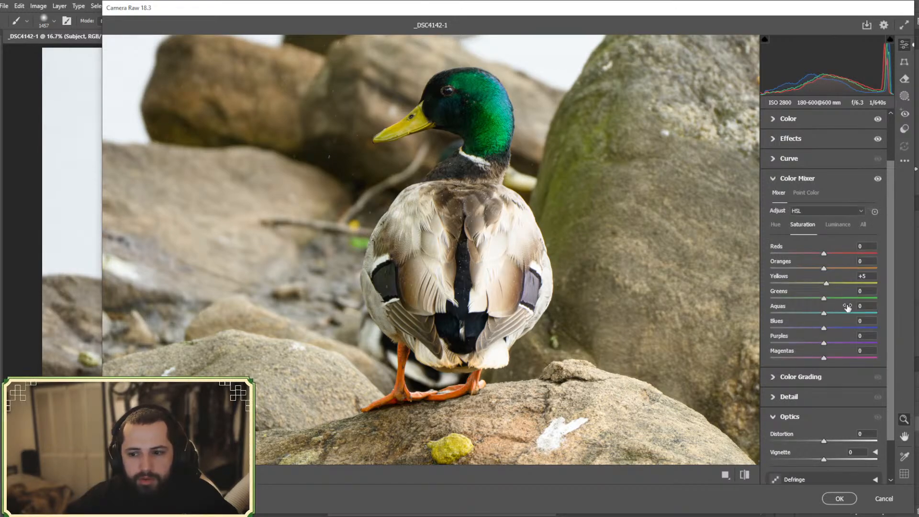
- Raise the Yellows saturation to +10, compare the photo with and without the Color Mixer, and close the mixer
{"action": "double_click", "coordinate": [828, 282]}
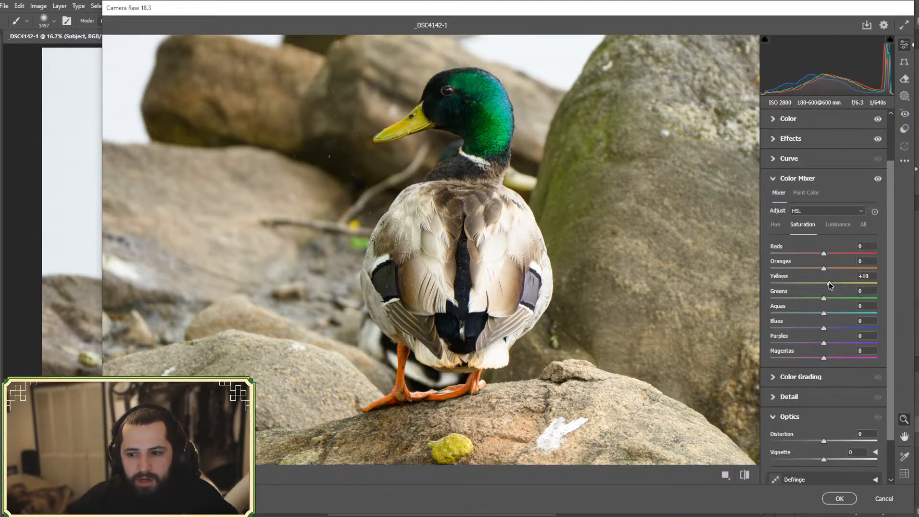
{"action": "left_click", "coordinate": [878, 178]}
{"action": "left_click", "coordinate": [878, 178]}
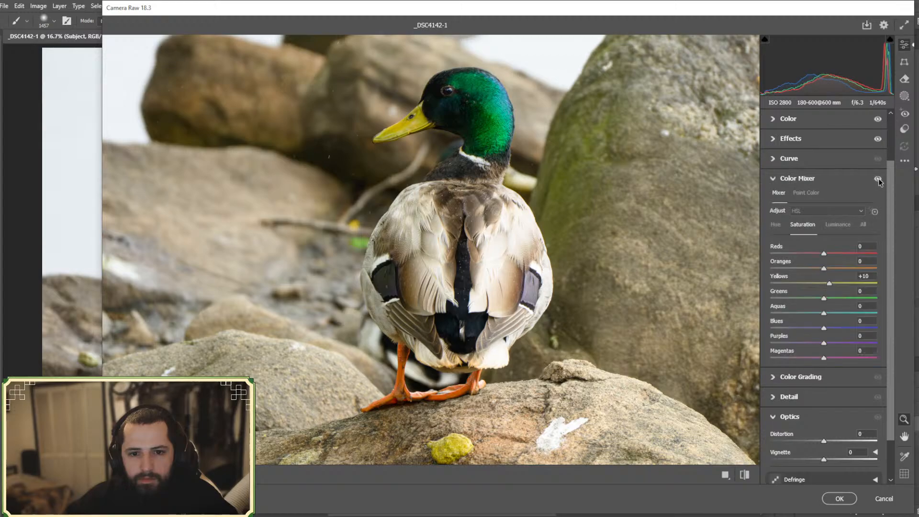
{"action": "left_click", "coordinate": [878, 178]}
{"action": "left_click", "coordinate": [878, 178]}
{"action": "left_click", "coordinate": [878, 178]}
{"action": "left_click", "coordinate": [878, 178]}
{"action": "left_click", "coordinate": [878, 178]}
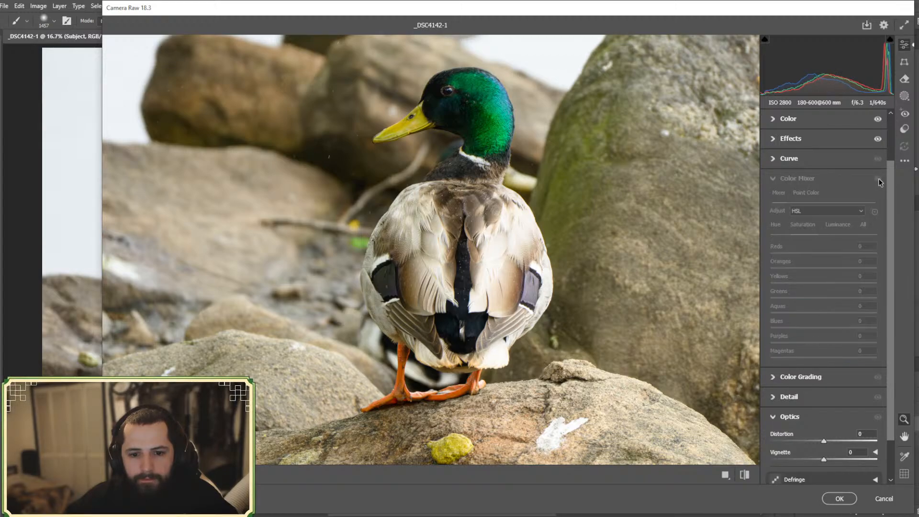
{"action": "left_click", "coordinate": [878, 178]}
{"action": "left_click", "coordinate": [777, 178]}
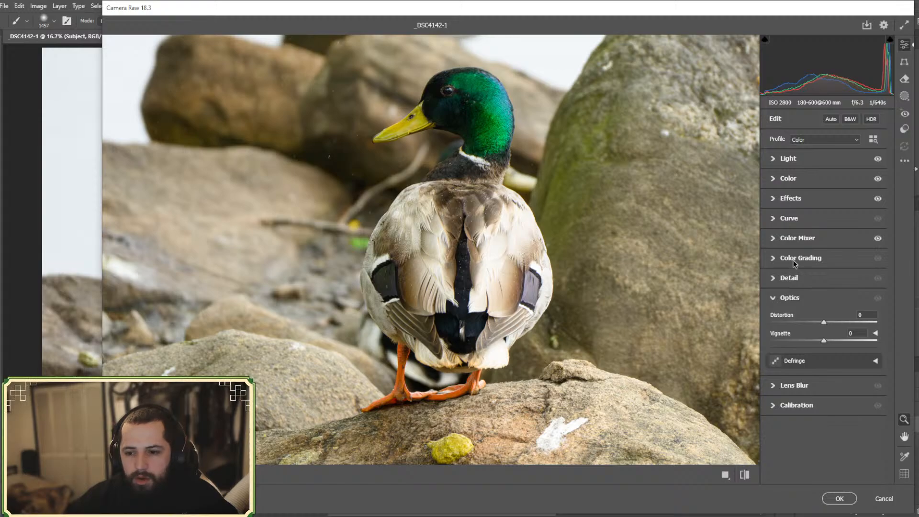
- Set Sharpening to 20 in the Detail adjustments after trying a much stronger amount
{"action": "left_click", "coordinate": [793, 278]}
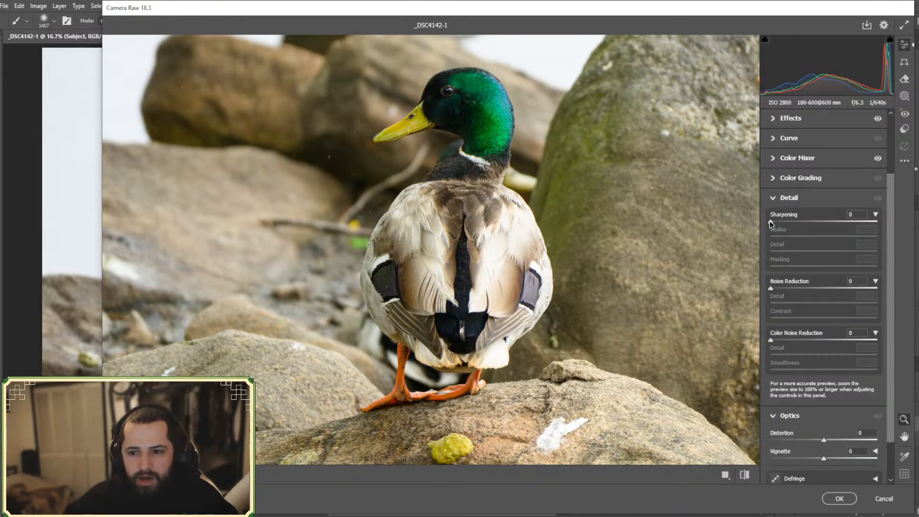
{"action": "left_click_drag", "start_coordinate": [770, 222], "coordinate": [838, 225]}
{"action": "left_click_drag", "start_coordinate": [779, 222], "coordinate": [790, 223]}
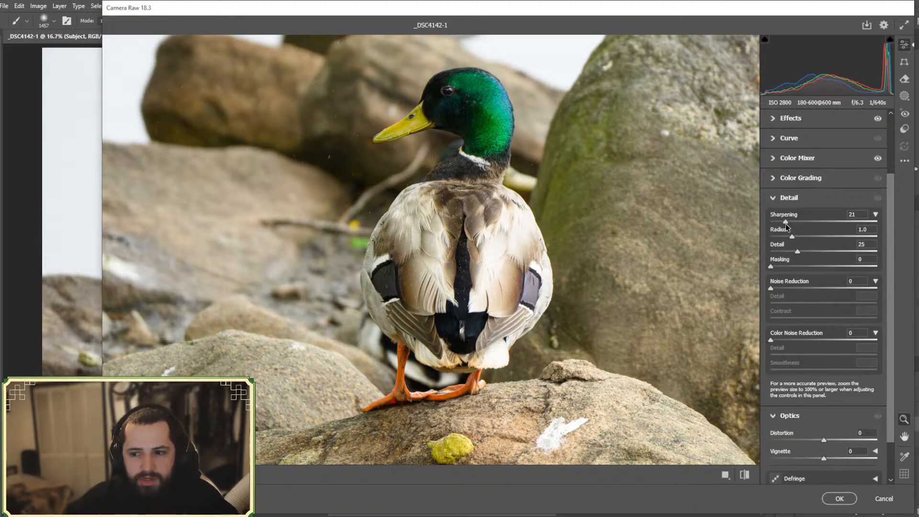
- Examine the sharpened mallard up close, from the head and back feathers to the feet, and within the full frame
{"action": "left_click", "coordinate": [455, 103]}
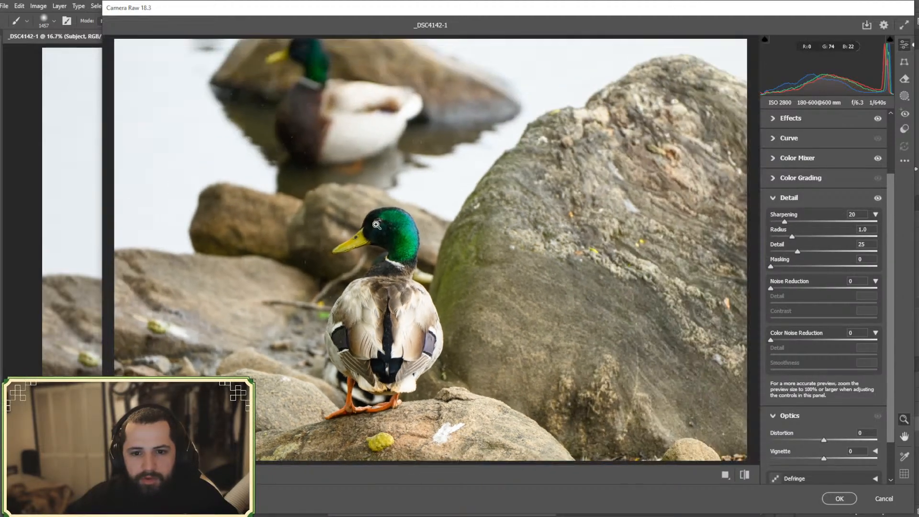
{"action": "left_click", "coordinate": [380, 223]}
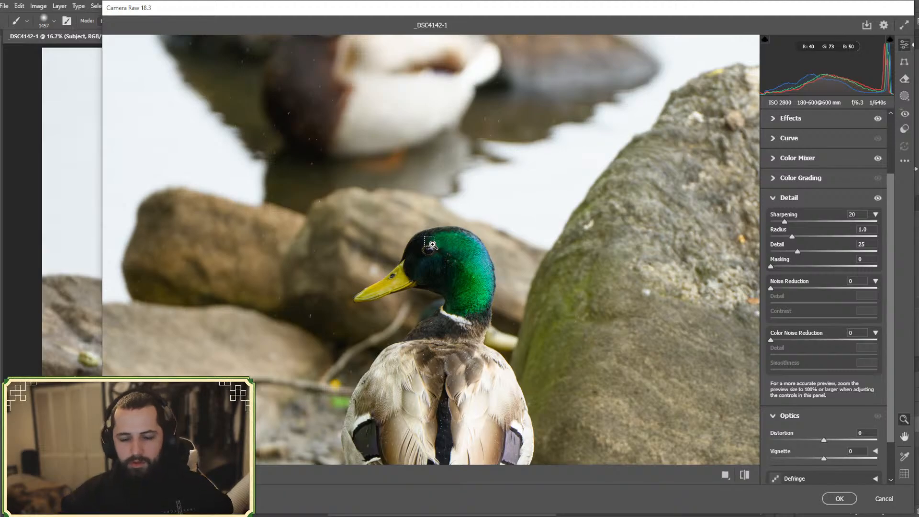
{"action": "left_click", "coordinate": [432, 244]}
{"action": "left_click", "coordinate": [422, 254]}
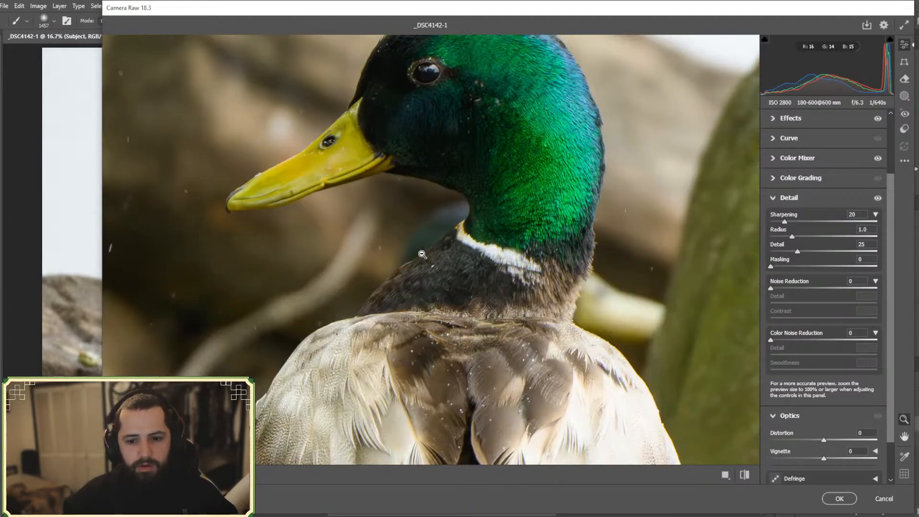
{"action": "scroll", "coordinate": [422, 255], "scroll_direction": "down", "scroll_amount": 10}
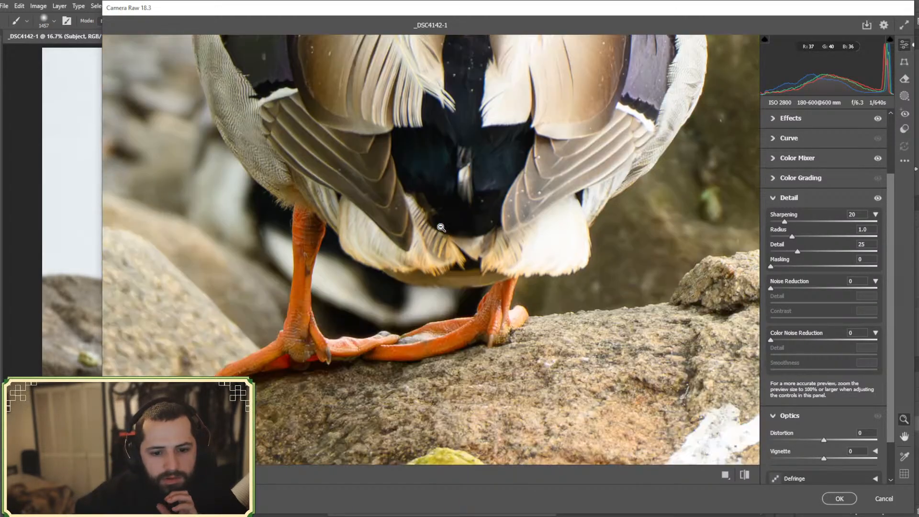
{"action": "scroll", "coordinate": [441, 227], "scroll_direction": "up", "scroll_amount": 10}
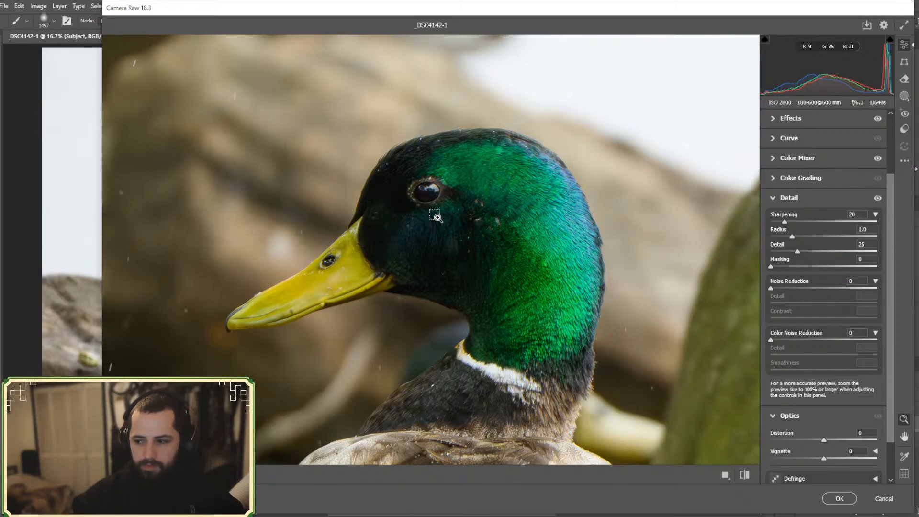
{"action": "key", "text": "ctrl+minus"}
{"action": "scroll", "coordinate": [437, 218], "scroll_direction": "down", "scroll_amount": 5}
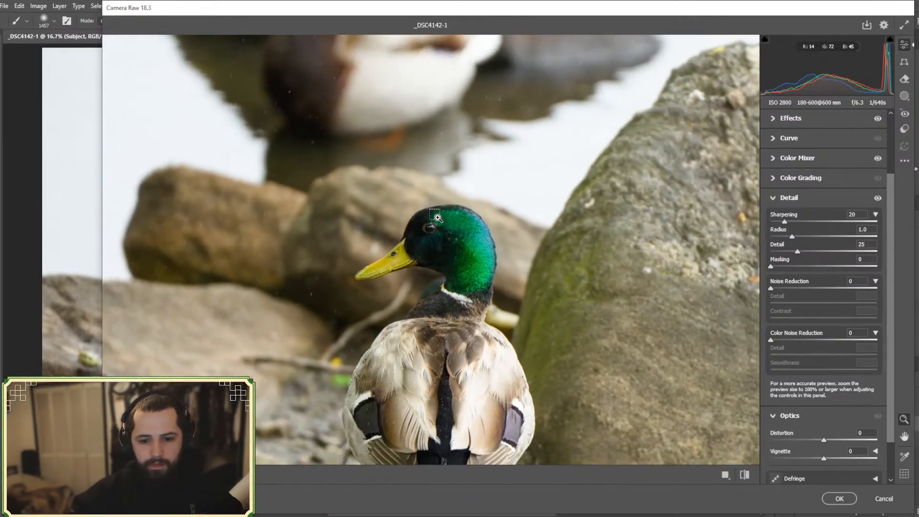
{"action": "scroll", "coordinate": [378, 307], "scroll_direction": "up", "scroll_amount": 2}
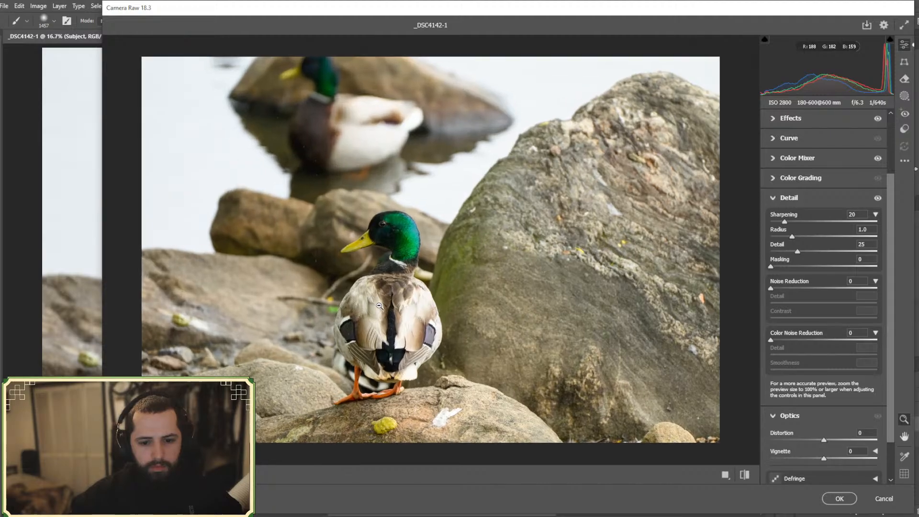
{"action": "scroll", "coordinate": [376, 308], "scroll_direction": "down", "scroll_amount": 2}
{"action": "scroll", "coordinate": [373, 310], "scroll_direction": "up", "scroll_amount": 2}
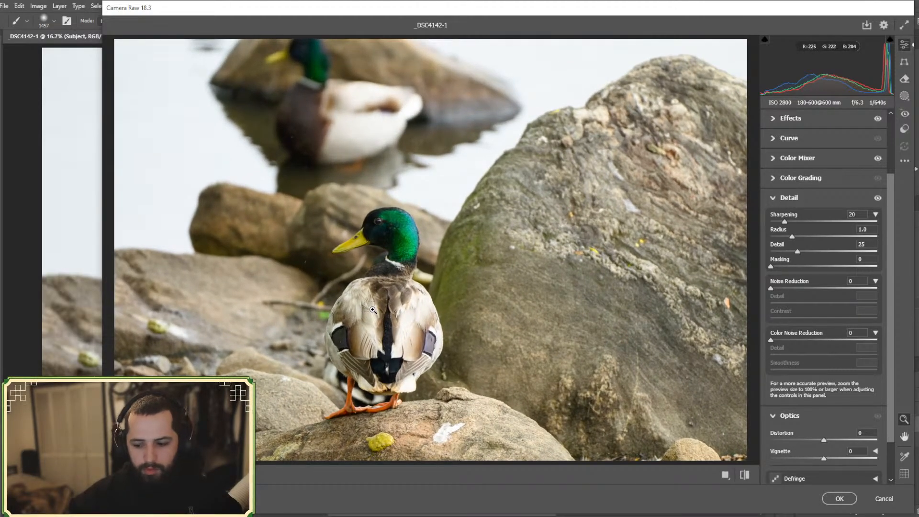
{"action": "scroll", "coordinate": [373, 310], "scroll_direction": "up", "scroll_amount": 2}
{"action": "scroll", "coordinate": [330, 394], "scroll_direction": "down", "scroll_amount": 2}
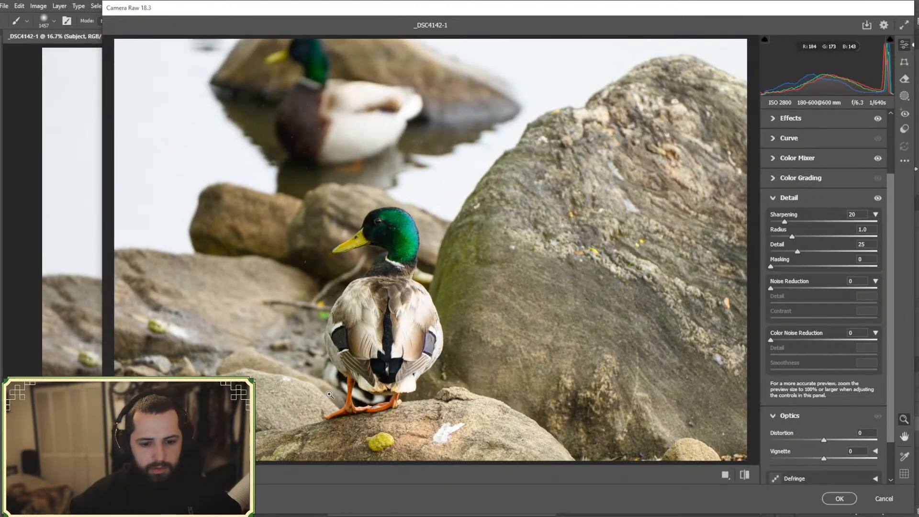
{"action": "scroll", "coordinate": [394, 358], "scroll_direction": "up", "scroll_amount": 2}
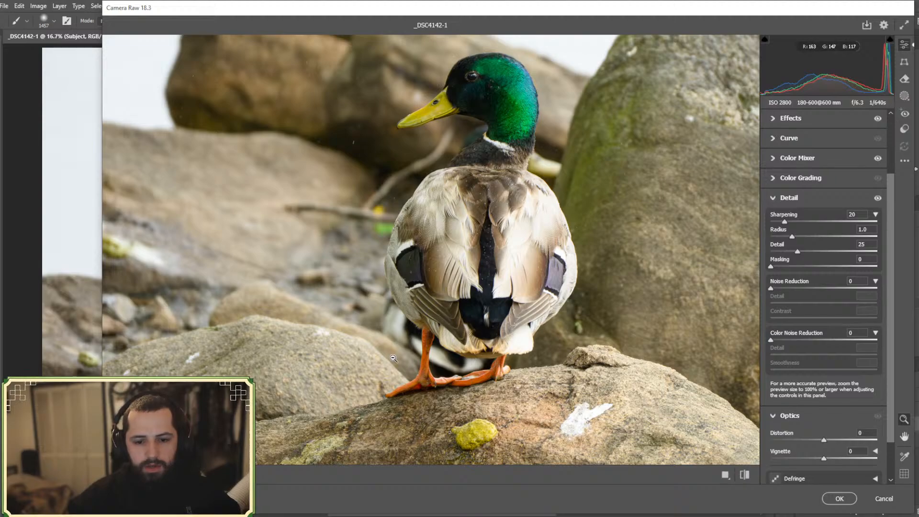
{"action": "scroll", "coordinate": [393, 358], "scroll_direction": "down", "scroll_amount": 2}
{"action": "scroll", "coordinate": [377, 326], "scroll_direction": "up", "scroll_amount": 2}
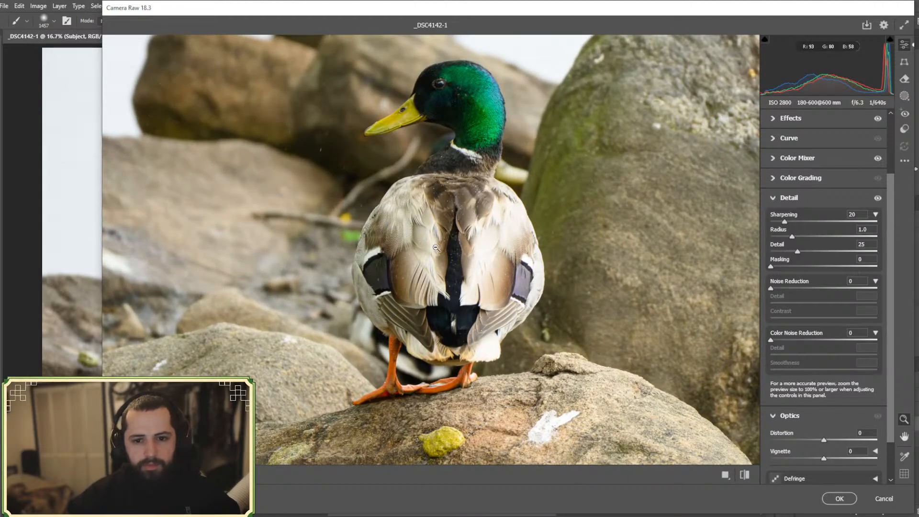
{"action": "scroll", "coordinate": [433, 254], "scroll_direction": "down", "scroll_amount": 2}
{"action": "scroll", "coordinate": [388, 306], "scroll_direction": "up", "scroll_amount": 2}
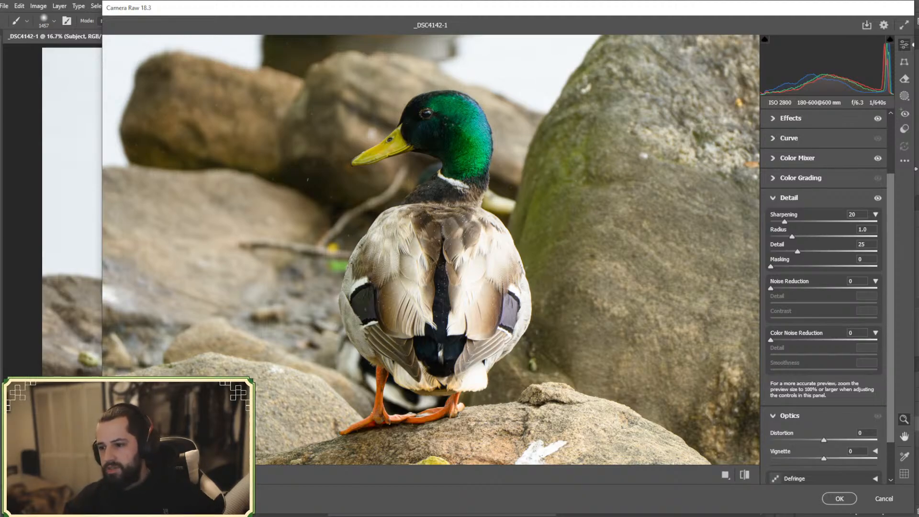
{"action": "key", "text": "Return"}
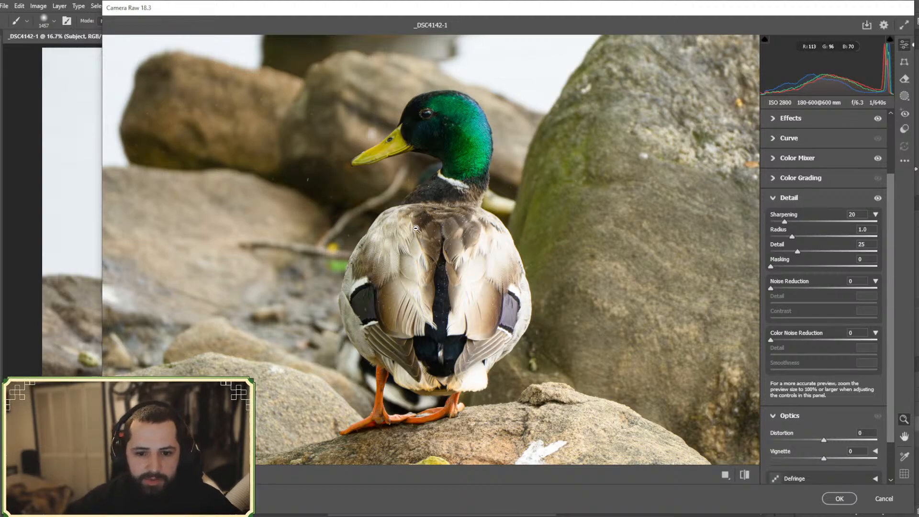
- Close the Detail adjustments and apply the Camera Raw edits to the Subject layer
{"action": "scroll", "coordinate": [811, 265], "scroll_direction": "down", "scroll_amount": 2}
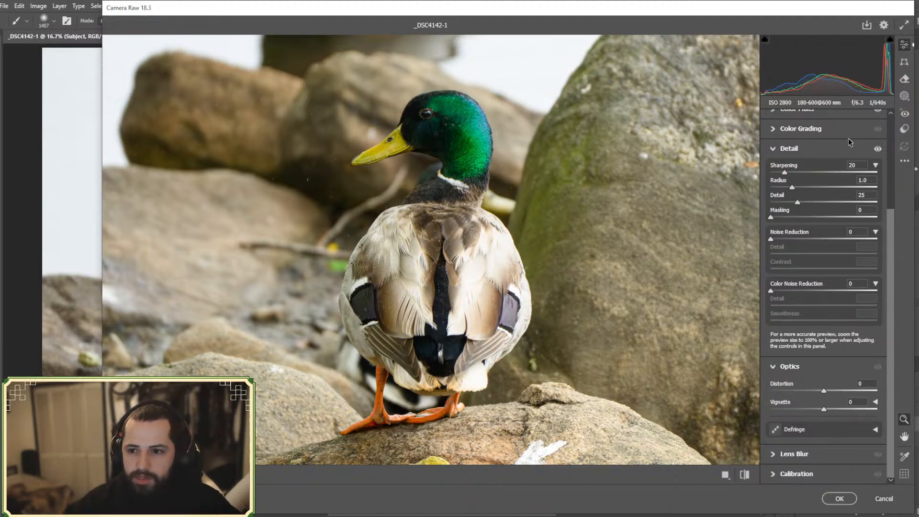
{"action": "left_click", "coordinate": [785, 148]}
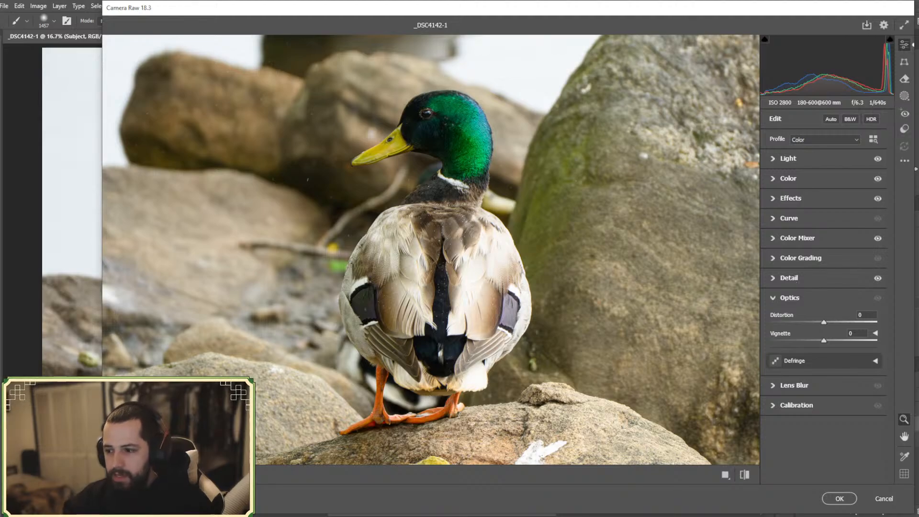
{"action": "key", "text": "Return"}
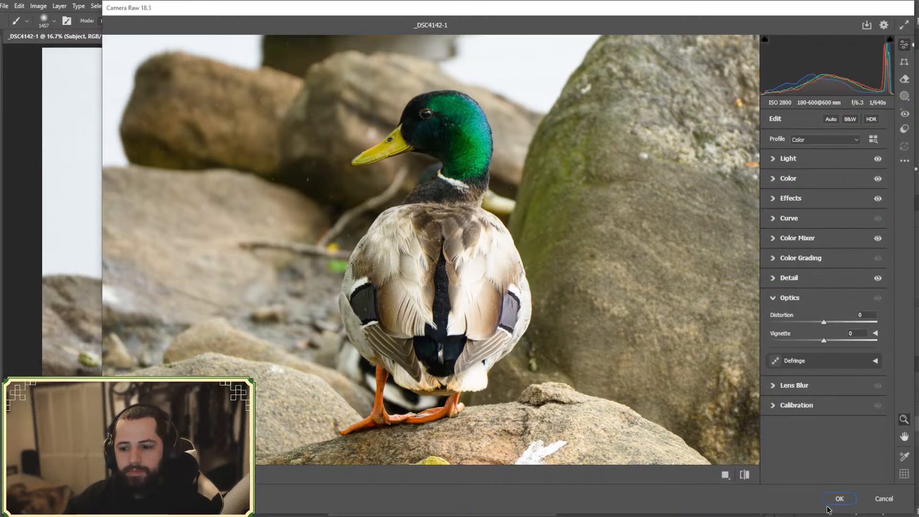
{"action": "left_click", "coordinate": [839, 499]}
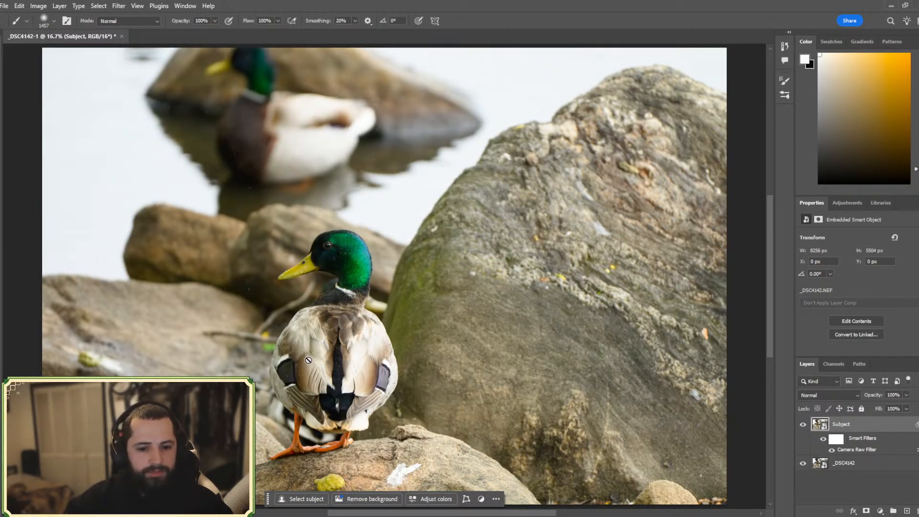
- Check the edited mallard up close in the document and collapse the Subject layer's Smart Filters list
{"action": "key", "text": "ctrl+plus"}
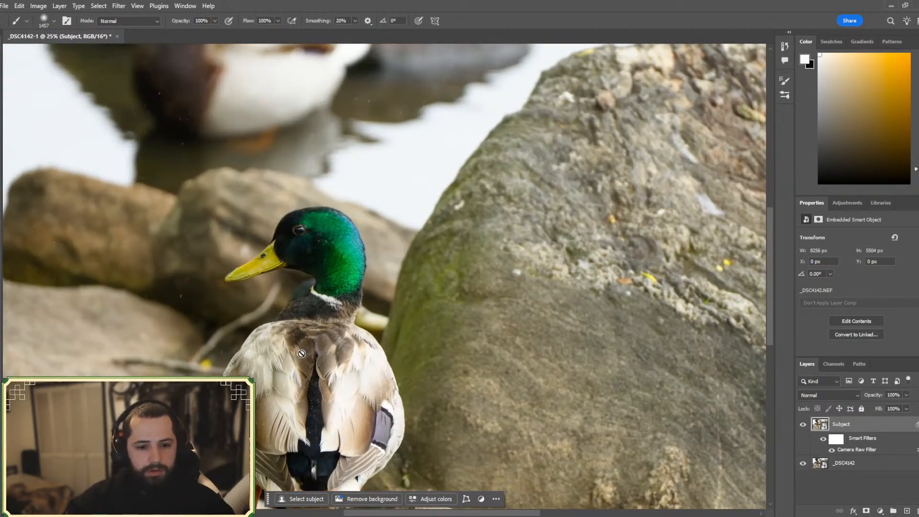
{"action": "left_click", "coordinate": [293, 386]}
{"action": "key", "text": "Escape"}
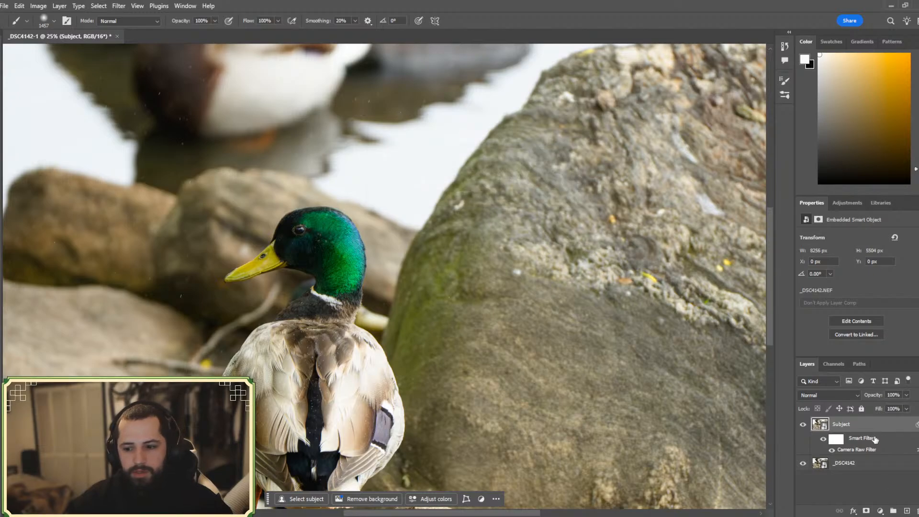
{"action": "key", "text": "ctrl+minus"}
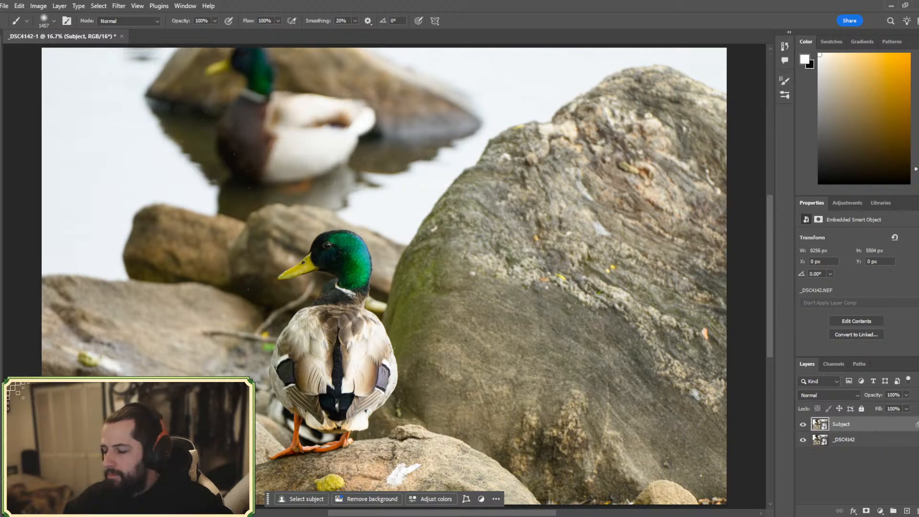
- Select the _DSC4142 layer below Subject and open it in the Camera Raw Filter
{"action": "left_click", "coordinate": [859, 443]}
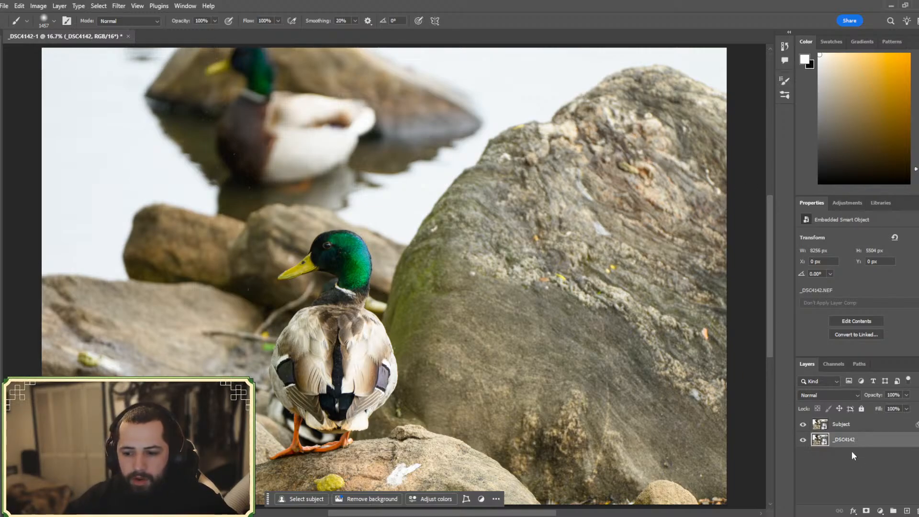
{"action": "left_click", "coordinate": [115, 6]}
{"action": "left_click", "coordinate": [169, 79]}
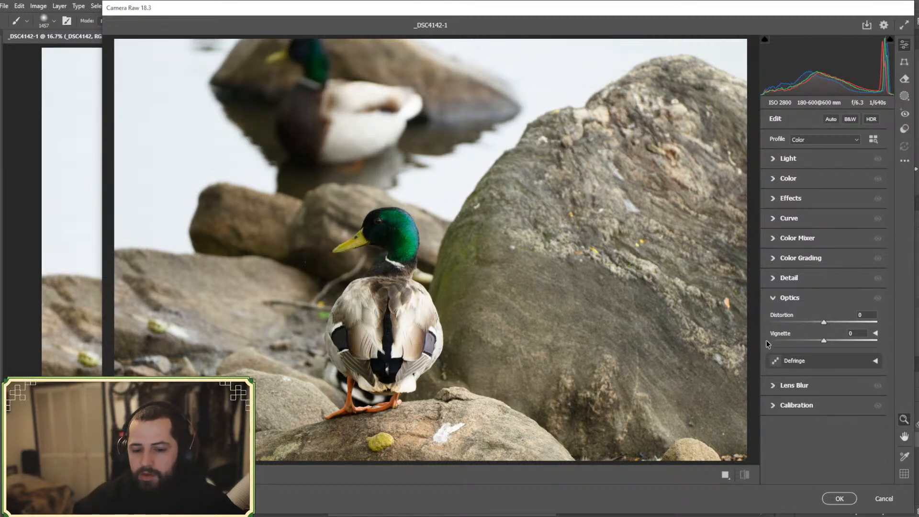
- In the Light adjustments, set Exposure to +0.10 and Contrast to -4 for the _DSC4142 layer
{"action": "left_click", "coordinate": [797, 161]}
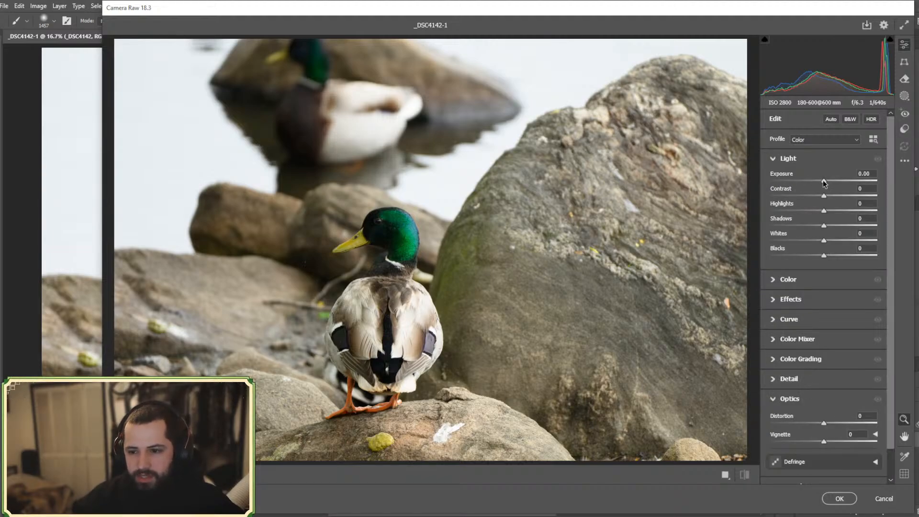
{"action": "left_click_drag", "start_coordinate": [824, 183], "coordinate": [824, 182]}
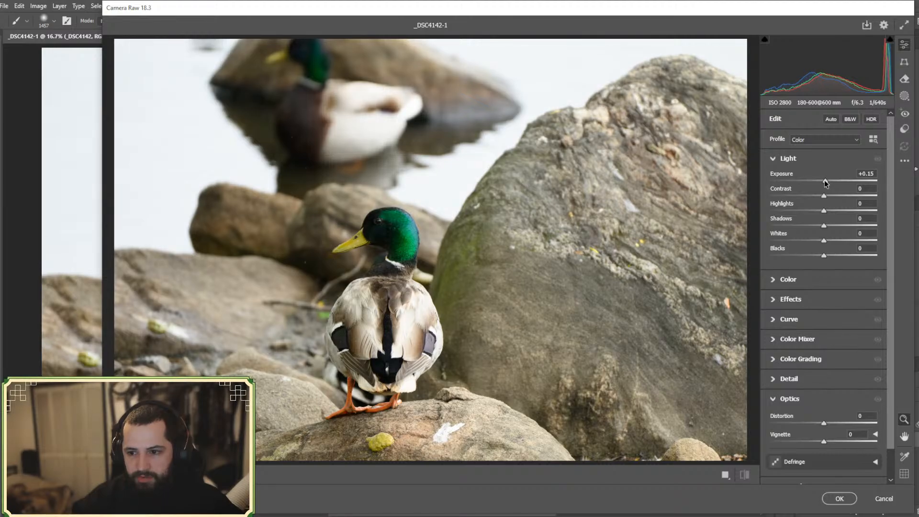
{"action": "mouse_move", "coordinate": [824, 195]}
{"action": "left_mouse_down"}
{"action": "mouse_move", "coordinate": [836, 200]}
{"action": "mouse_move", "coordinate": [823, 200]}
{"action": "left_mouse_up"}
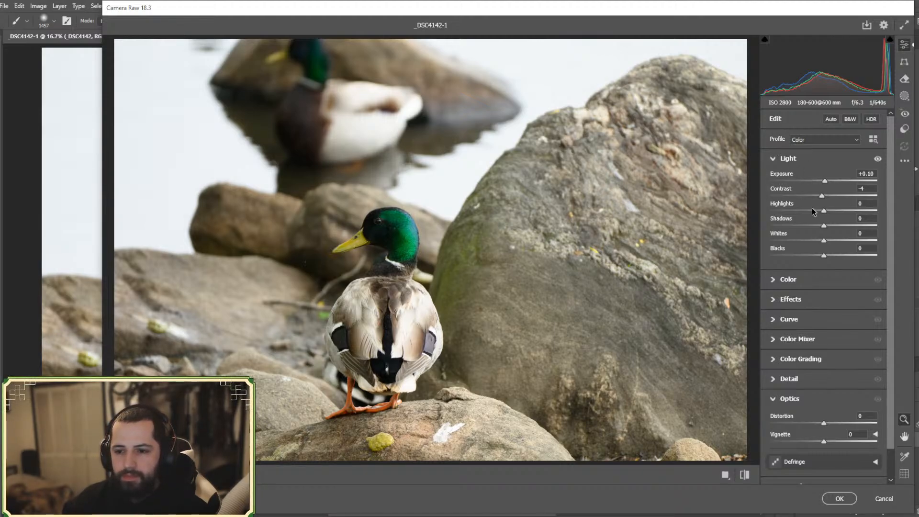
- Set Highlights to +5 and Shadows to -10, and close the Light adjustments
{"action": "left_click_drag", "start_coordinate": [824, 211], "coordinate": [807, 227]}
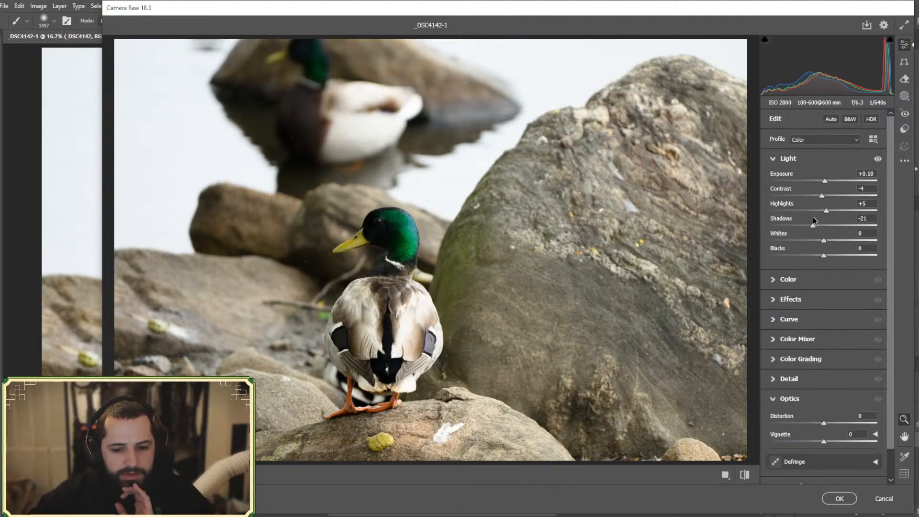
{"action": "left_click_drag", "start_coordinate": [808, 218], "coordinate": [819, 219]}
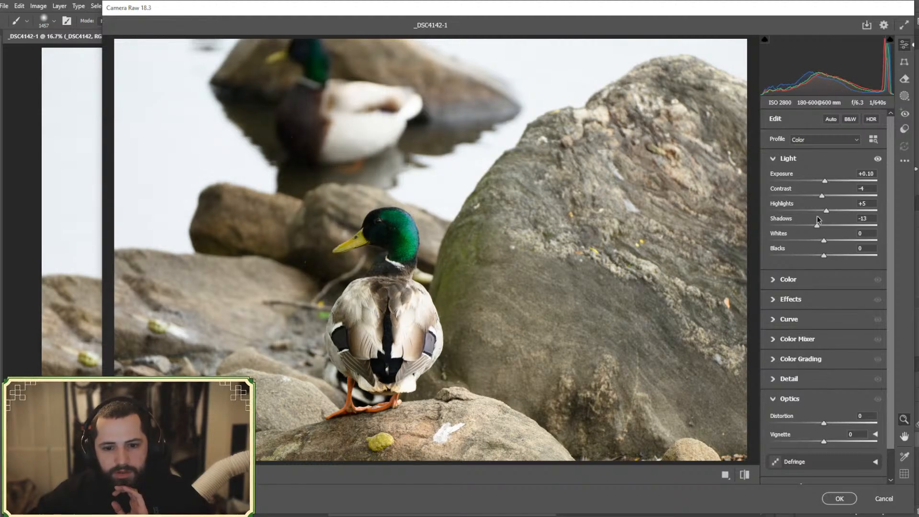
{"action": "left_click_drag", "start_coordinate": [819, 219], "coordinate": [818, 219]}
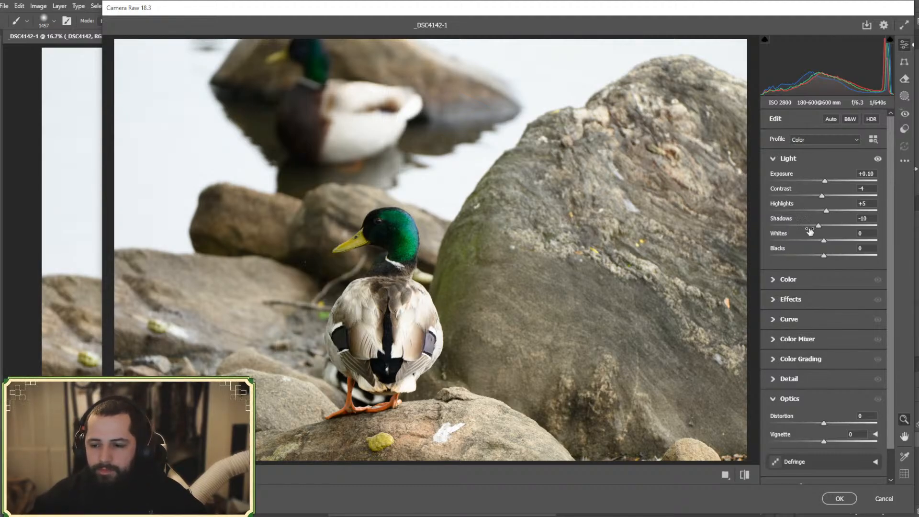
{"action": "left_click", "coordinate": [787, 160]}
- Warm the photo by setting Temperature to +5 in the Color adjustments, and close them
{"action": "left_click", "coordinate": [785, 179]}
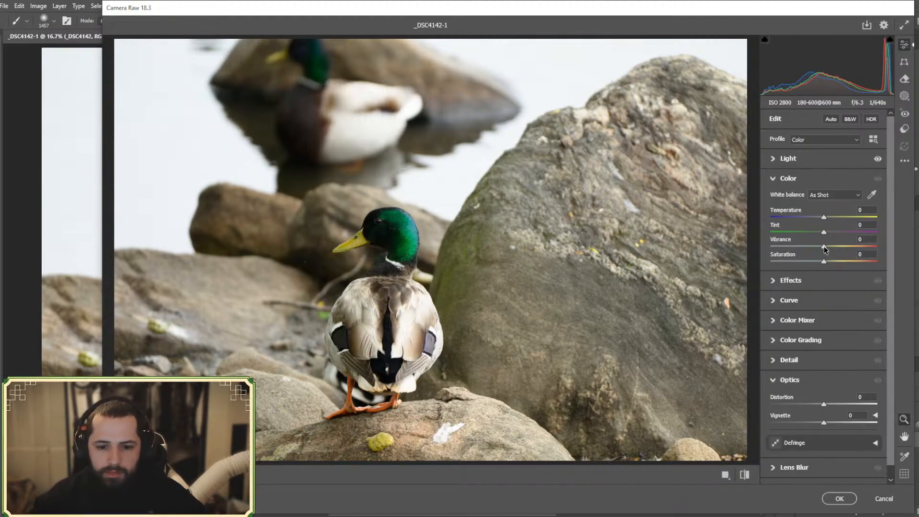
{"action": "left_click", "coordinate": [823, 218]}
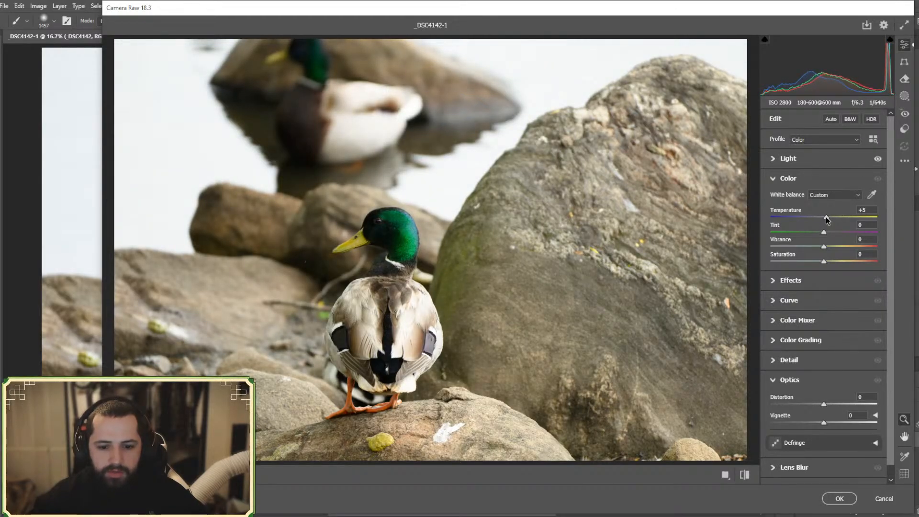
{"action": "left_click_drag", "start_coordinate": [827, 220], "coordinate": [825, 215]}
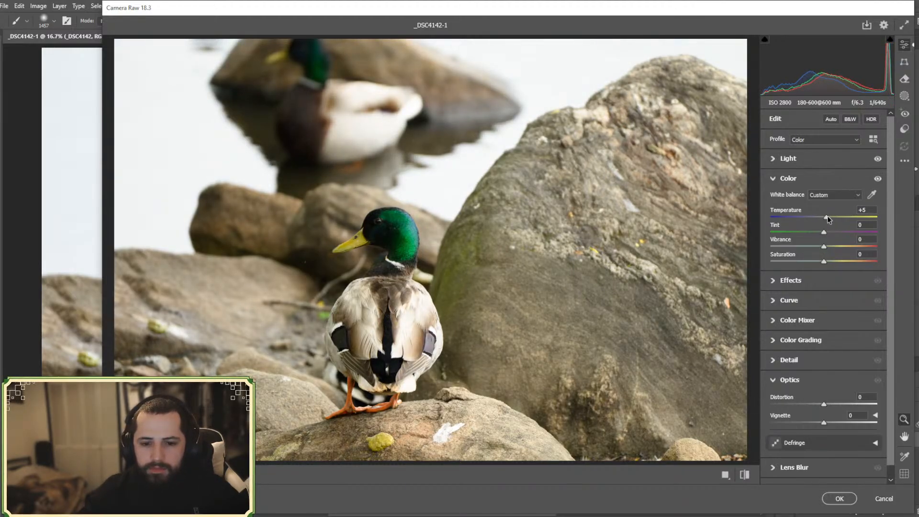
{"action": "left_click", "coordinate": [786, 178]}
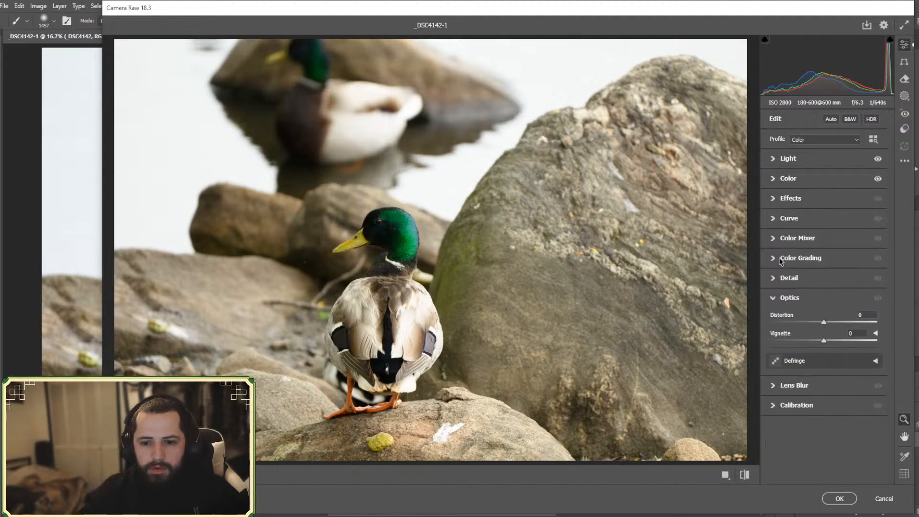
- Soften the background layer by setting Texture to -40 in the Effects adjustments
{"action": "left_click", "coordinate": [789, 198]}
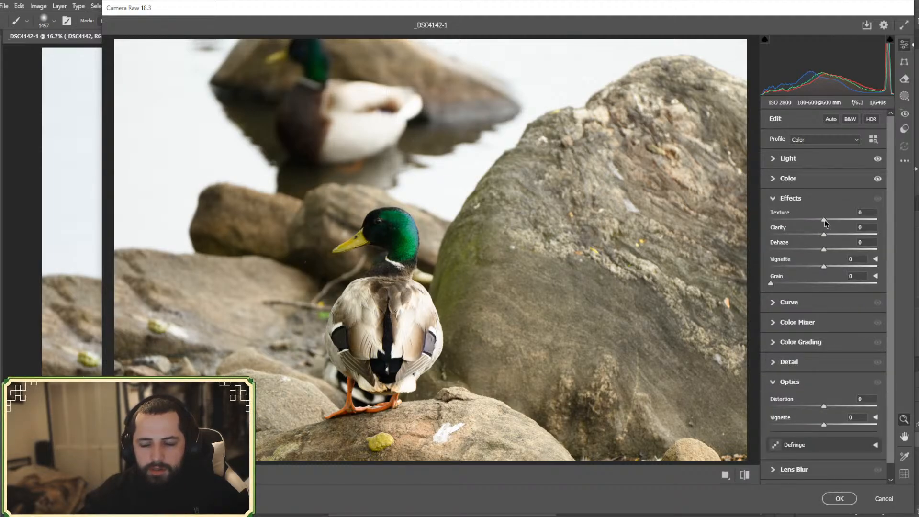
{"action": "mouse_move", "coordinate": [824, 221]}
{"action": "left_mouse_down"}
{"action": "mouse_move", "coordinate": [801, 219]}
{"action": "mouse_move", "coordinate": [811, 221]}
{"action": "left_mouse_up"}
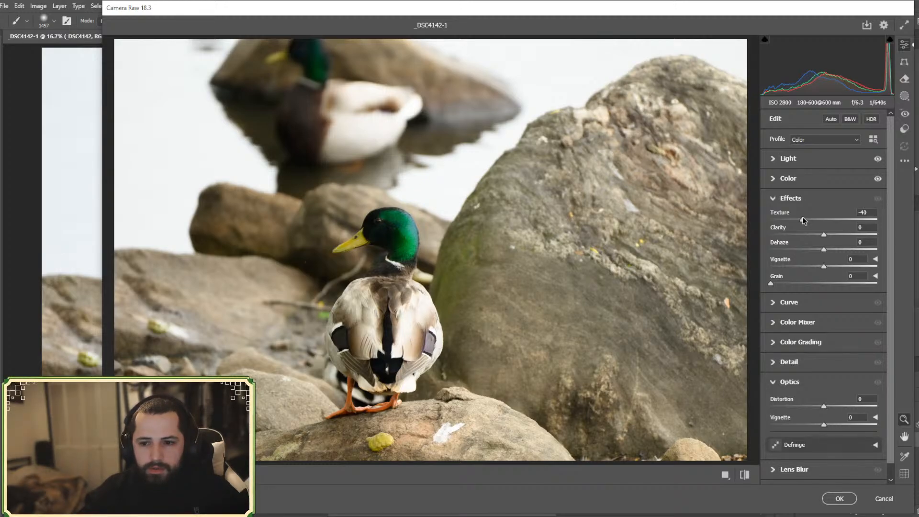
{"action": "mouse_move", "coordinate": [803, 219]}
{"action": "left_mouse_down"}
{"action": "mouse_move", "coordinate": [816, 219]}
{"action": "mouse_move", "coordinate": [800, 223]}
{"action": "left_mouse_up"}
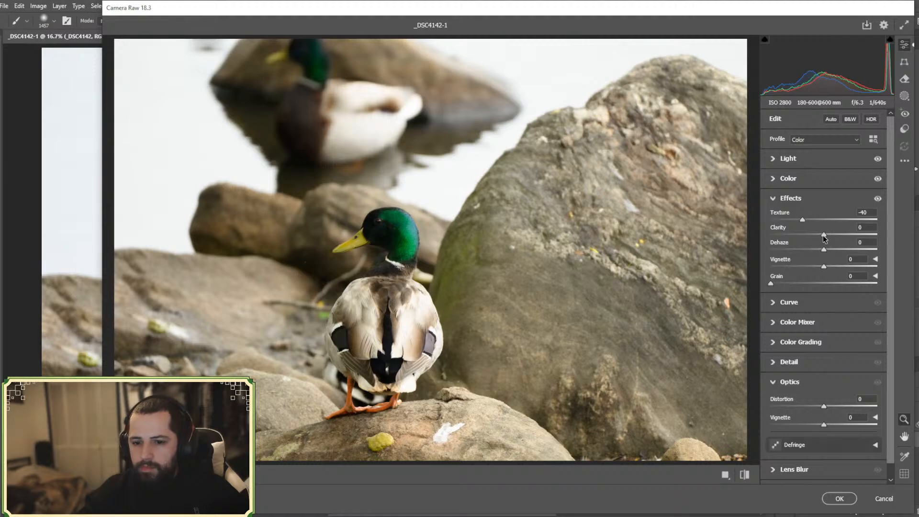
- Set Clarity to -10 in the Effects adjustments of the background layer, and close them
{"action": "mouse_move", "coordinate": [824, 234]}
{"action": "left_mouse_down"}
{"action": "mouse_move", "coordinate": [815, 235]}
{"action": "mouse_move", "coordinate": [823, 240]}
{"action": "left_mouse_up"}
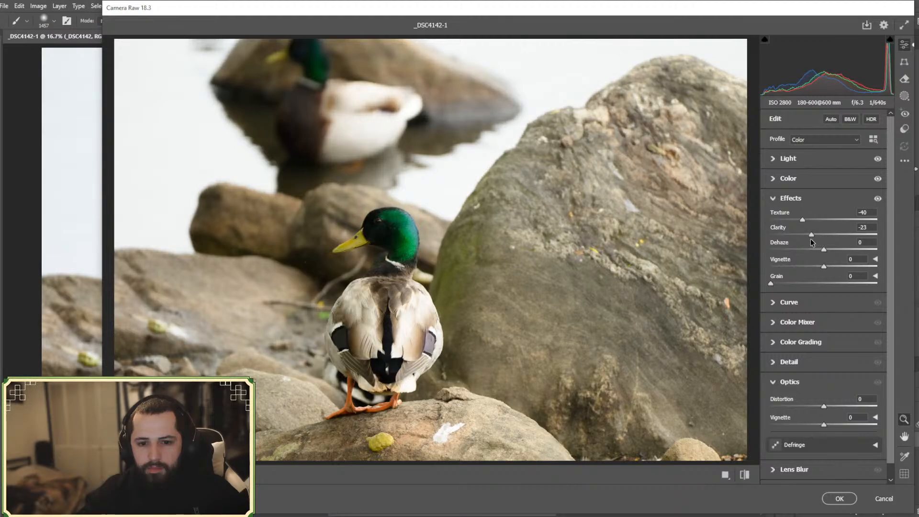
{"action": "left_click_drag", "start_coordinate": [823, 242], "coordinate": [819, 242]}
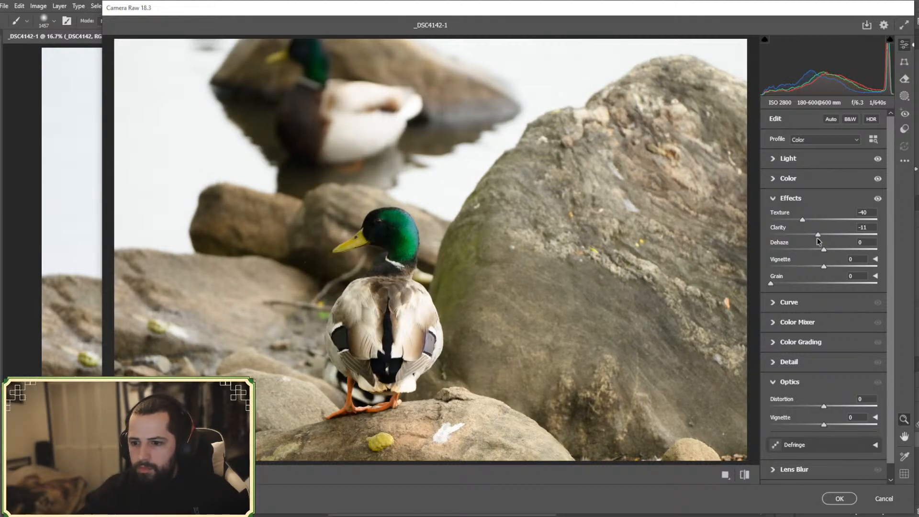
{"action": "left_click_drag", "start_coordinate": [820, 241], "coordinate": [818, 241]}
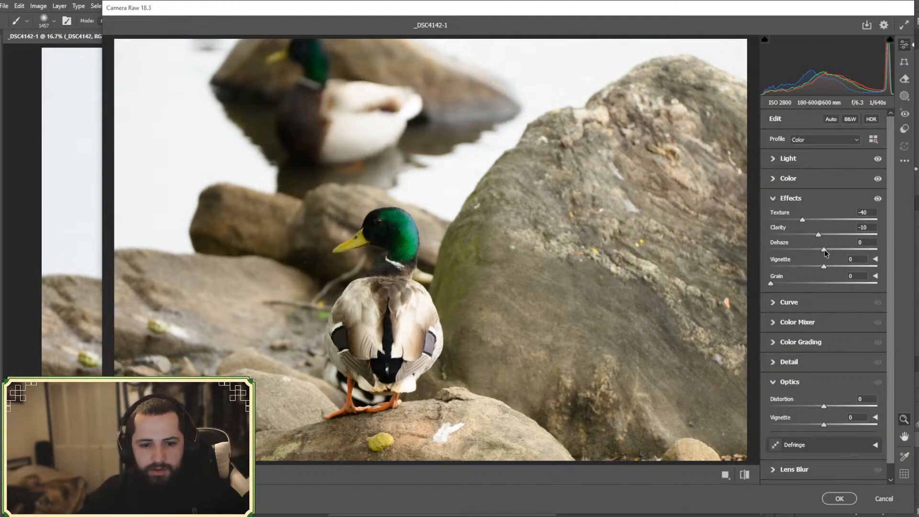
{"action": "left_click", "coordinate": [781, 201]}
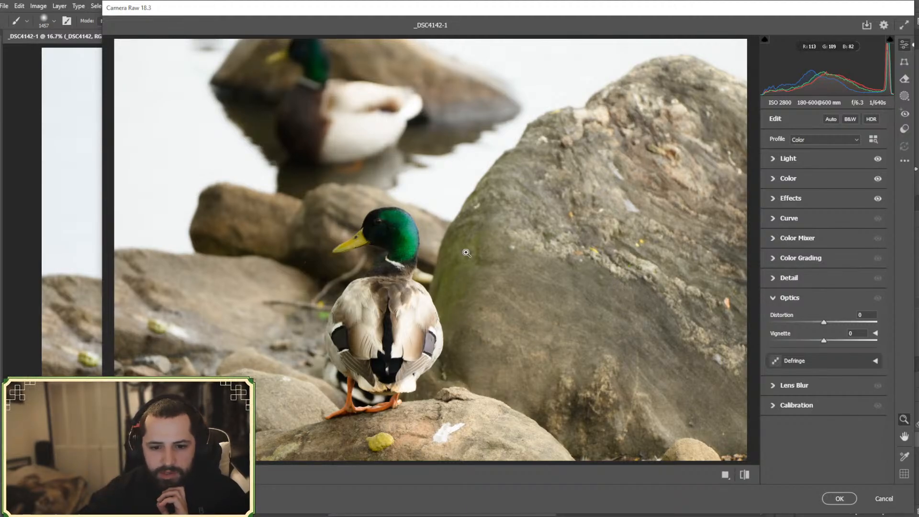
- In the Color Mixer, reduce the saturation of Yellows to -10 and Greens to -40
{"action": "left_click", "coordinate": [800, 237]}
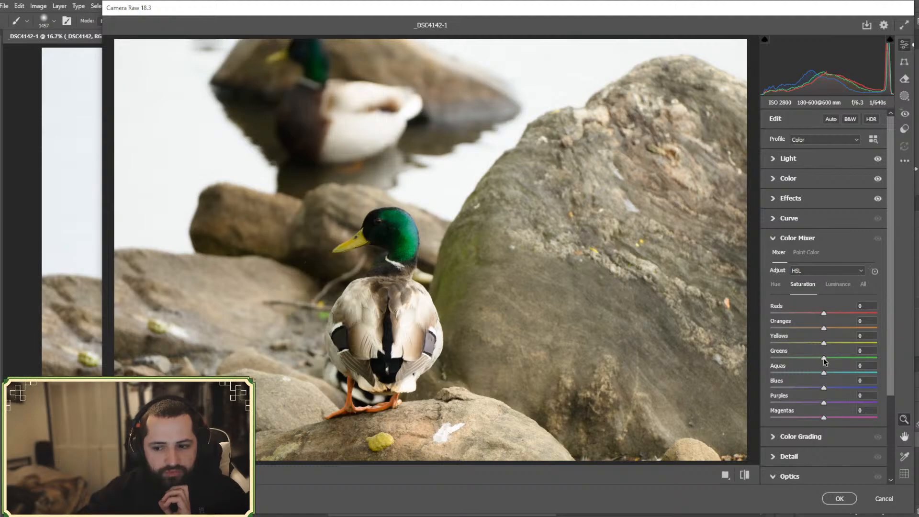
{"action": "mouse_move", "coordinate": [824, 358]}
{"action": "left_mouse_down"}
{"action": "mouse_move", "coordinate": [771, 360]}
{"action": "mouse_move", "coordinate": [823, 362]}
{"action": "mouse_move", "coordinate": [794, 364]}
{"action": "mouse_move", "coordinate": [815, 364]}
{"action": "mouse_move", "coordinate": [815, 343]}
{"action": "left_mouse_up"}
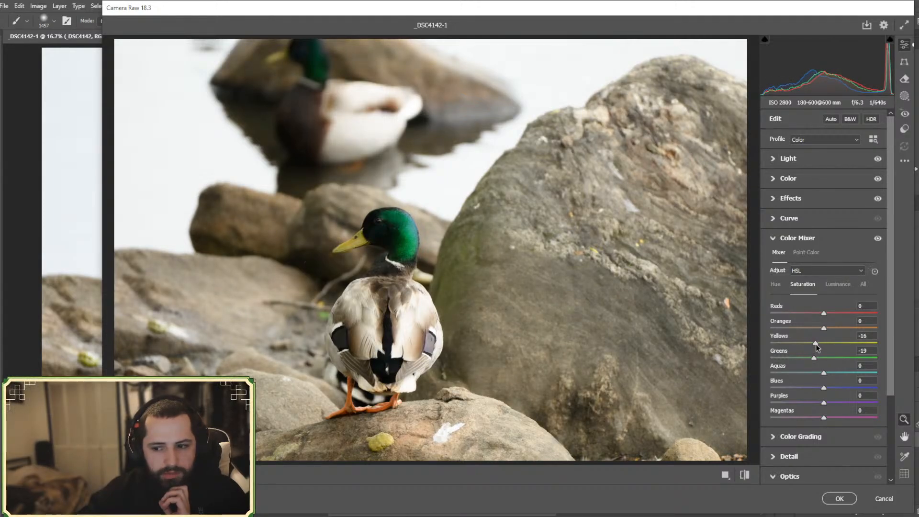
{"action": "left_click_drag", "start_coordinate": [814, 343], "coordinate": [815, 344]}
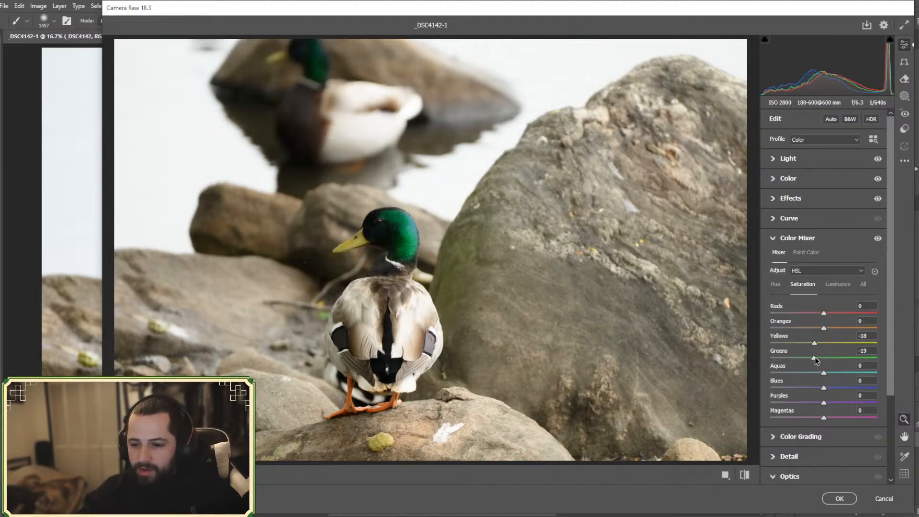
{"action": "left_click_drag", "start_coordinate": [811, 357], "coordinate": [802, 358]}
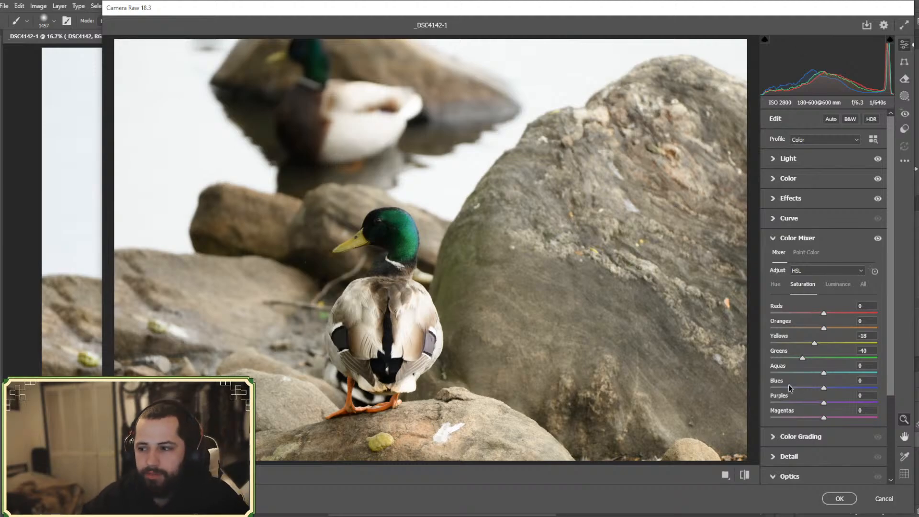
{"action": "scroll", "coordinate": [798, 331], "scroll_direction": "down", "scroll_amount": 2}
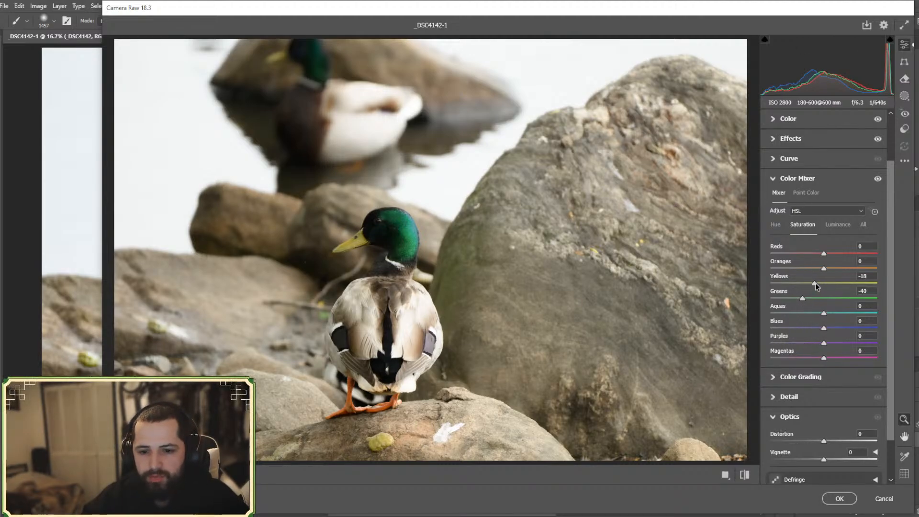
{"action": "mouse_move", "coordinate": [815, 283]}
{"action": "left_mouse_down"}
{"action": "mouse_move", "coordinate": [828, 284]}
{"action": "mouse_move", "coordinate": [819, 285]}
{"action": "left_mouse_up"}
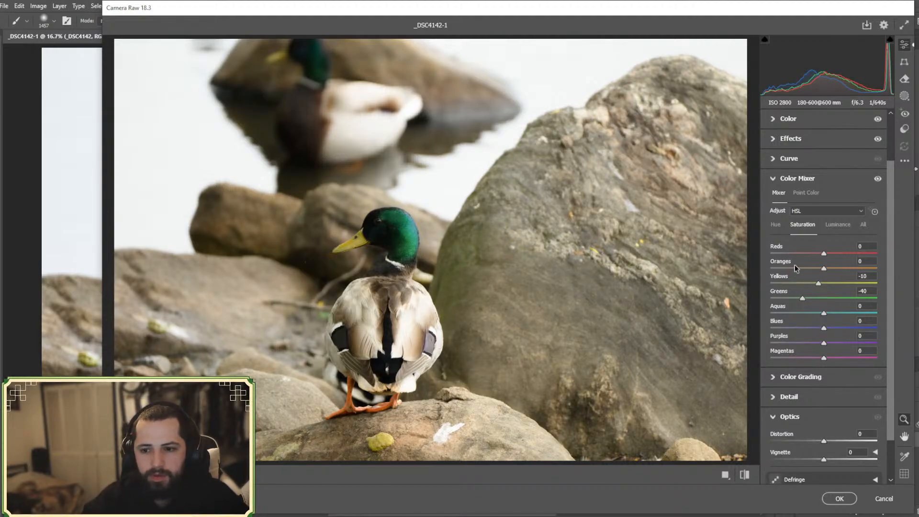
- Shift the Greens hue to -34 in the Color Mixer, leave Greens luminance at 0, and close the mixer
{"action": "left_click", "coordinate": [837, 226]}
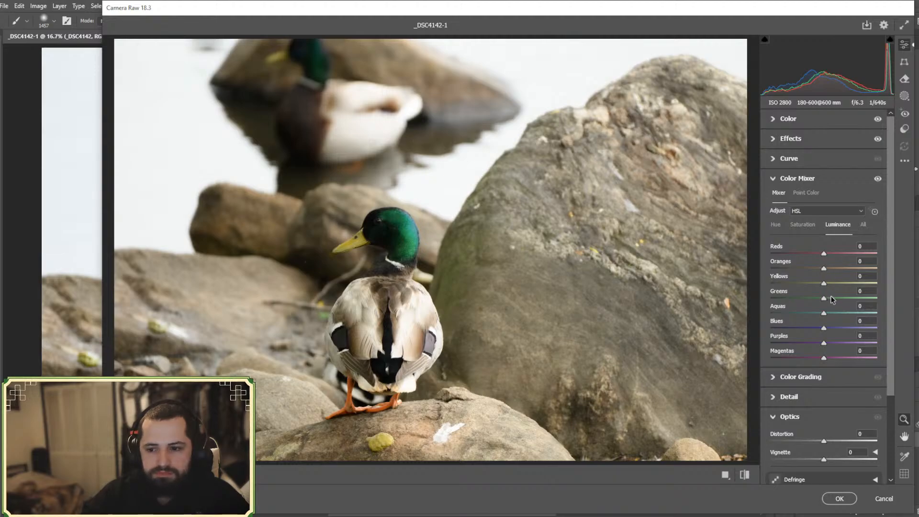
{"action": "mouse_move", "coordinate": [824, 300]}
{"action": "left_mouse_down"}
{"action": "mouse_move", "coordinate": [803, 295]}
{"action": "mouse_move", "coordinate": [843, 290]}
{"action": "mouse_move", "coordinate": [800, 294]}
{"action": "mouse_move", "coordinate": [824, 298]}
{"action": "left_mouse_up"}
{"action": "left_click", "coordinate": [775, 225]}
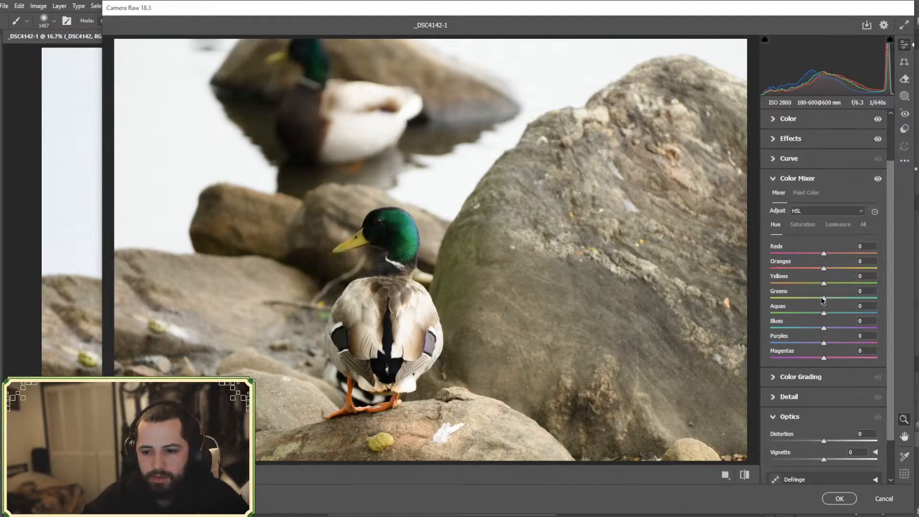
{"action": "left_click_drag", "start_coordinate": [824, 299], "coordinate": [800, 299]}
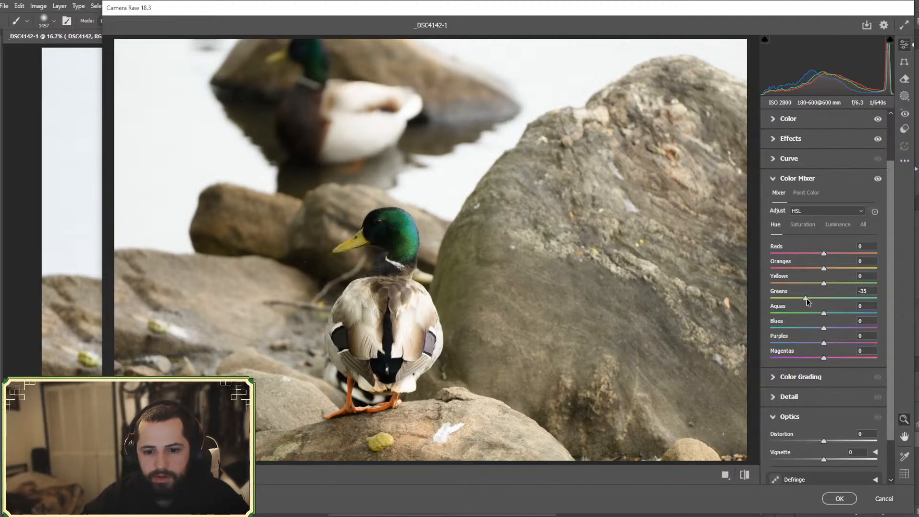
{"action": "mouse_move", "coordinate": [806, 298]}
{"action": "left_mouse_down"}
{"action": "mouse_move", "coordinate": [821, 298]}
{"action": "mouse_move", "coordinate": [809, 300]}
{"action": "left_mouse_up"}
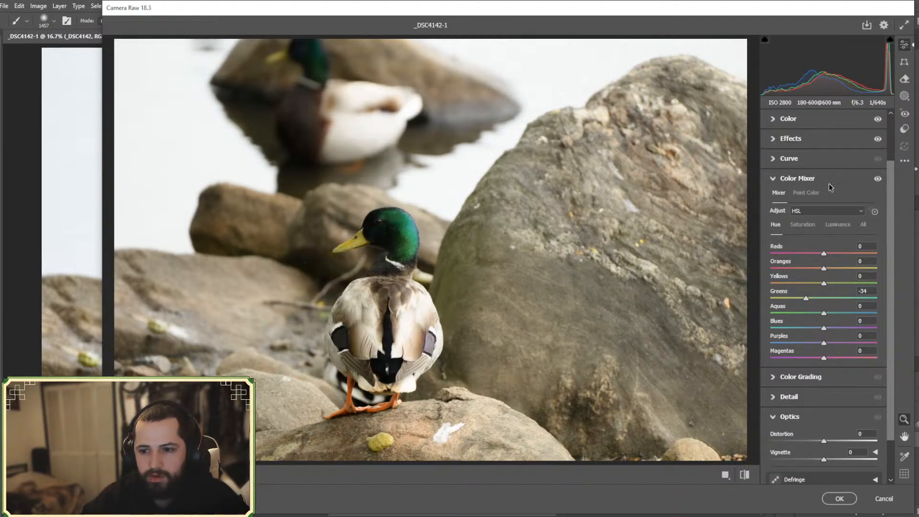
{"action": "left_click", "coordinate": [798, 179]}
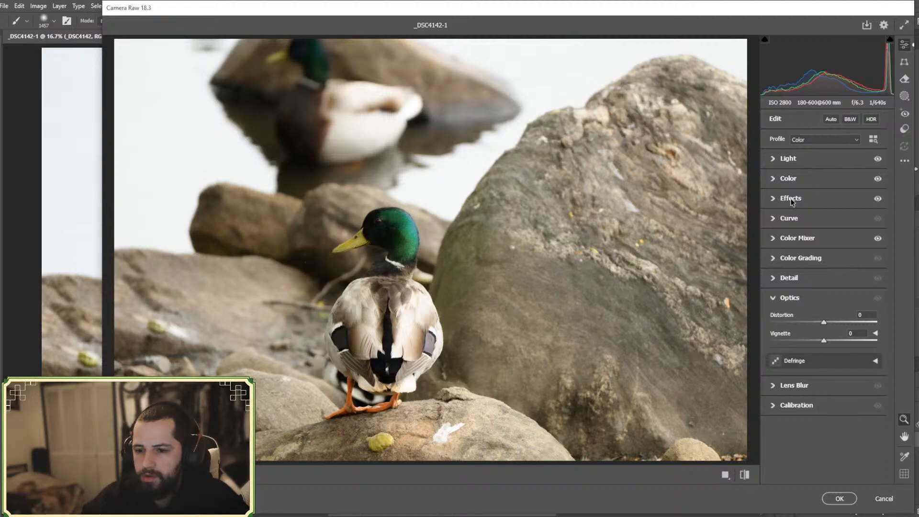
- Set Noise Reduction to 85 in the Detail adjustments and apply the Camera Raw edits to the background layer
{"action": "left_click", "coordinate": [796, 279]}
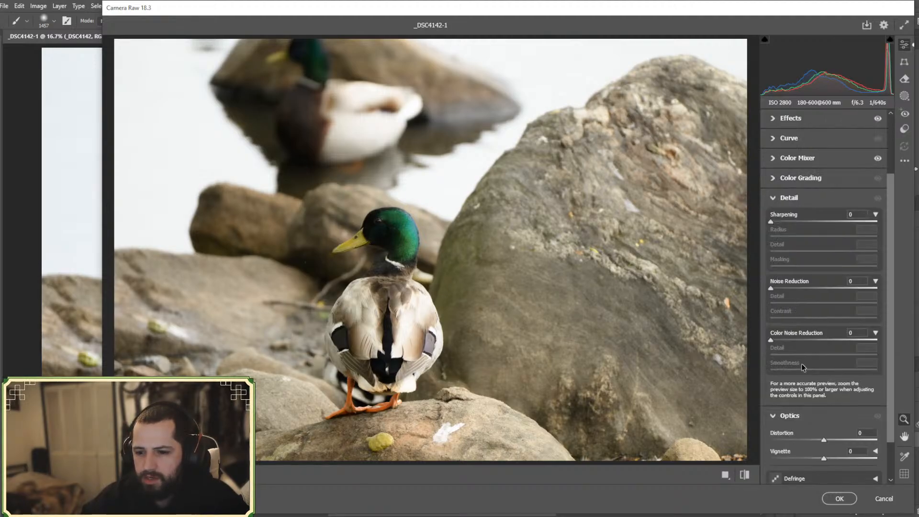
{"action": "left_click_drag", "start_coordinate": [771, 287], "coordinate": [862, 290]}
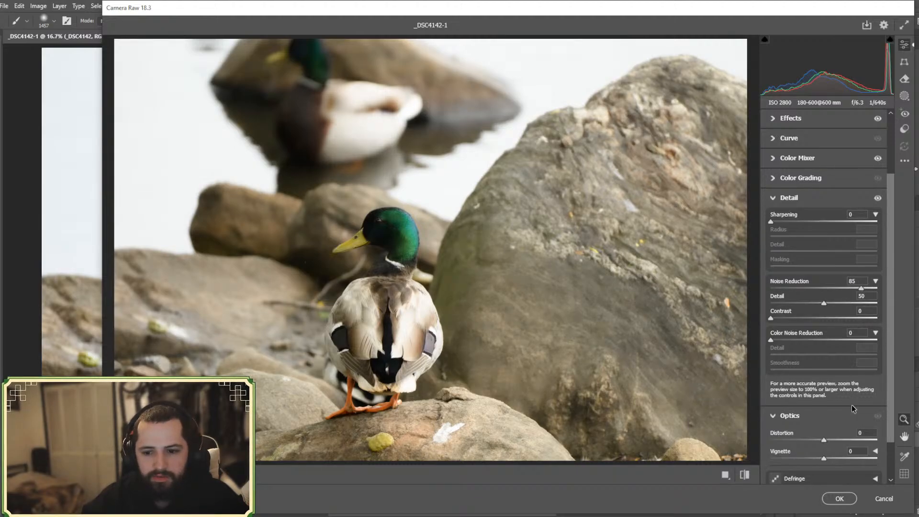
{"action": "left_click", "coordinate": [839, 498]}
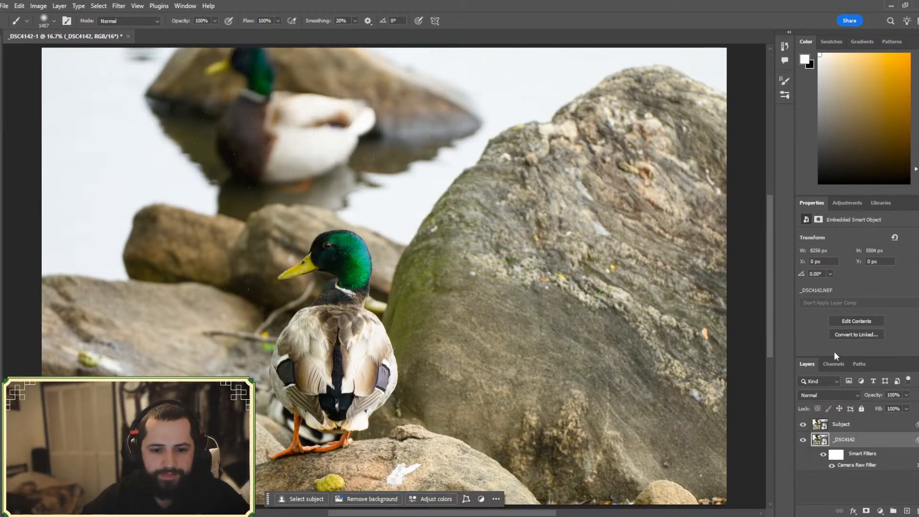
- On the Subject layer, select the standing duck with Select Subject and turn the selection into a layer mask
{"action": "left_click", "coordinate": [916, 440]}
{"action": "left_click", "coordinate": [886, 424]}
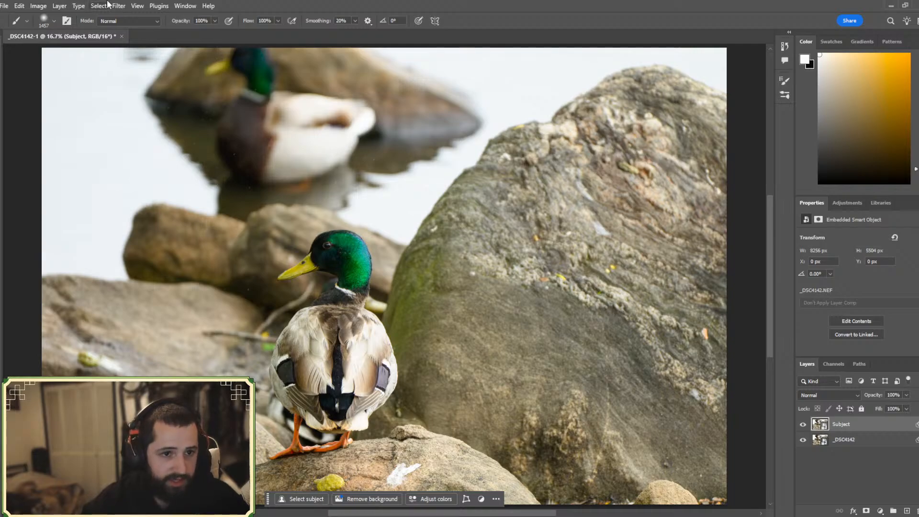
{"action": "left_click", "coordinate": [107, 5]}
{"action": "left_click", "coordinate": [110, 119]}
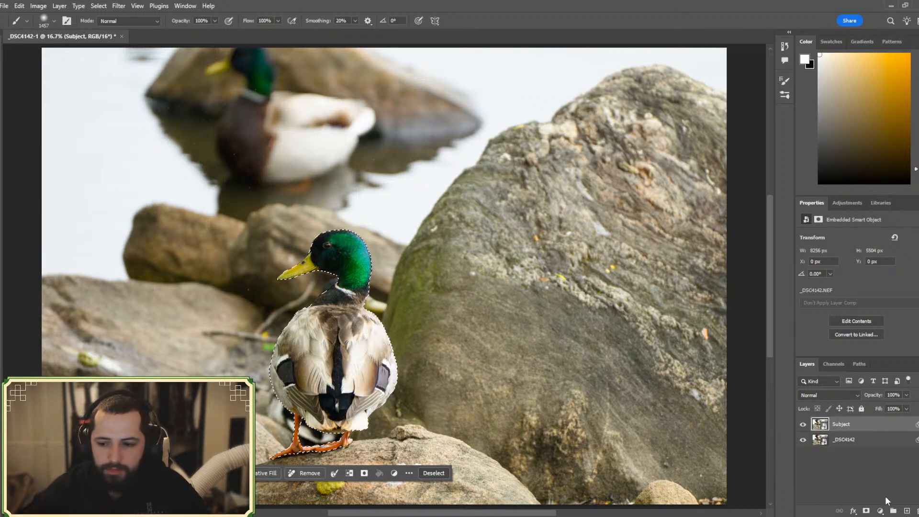
{"action": "left_click", "coordinate": [867, 511]}
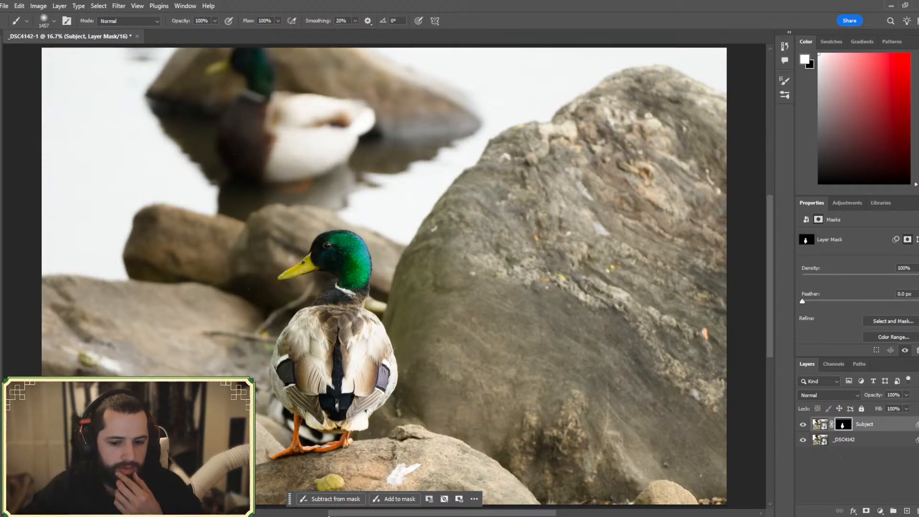
- Soften the Subject layer mask by setting its Feather to 3.6 px and Density to 95%
{"action": "left_click_drag", "start_coordinate": [352, 514], "coordinate": [328, 514]}
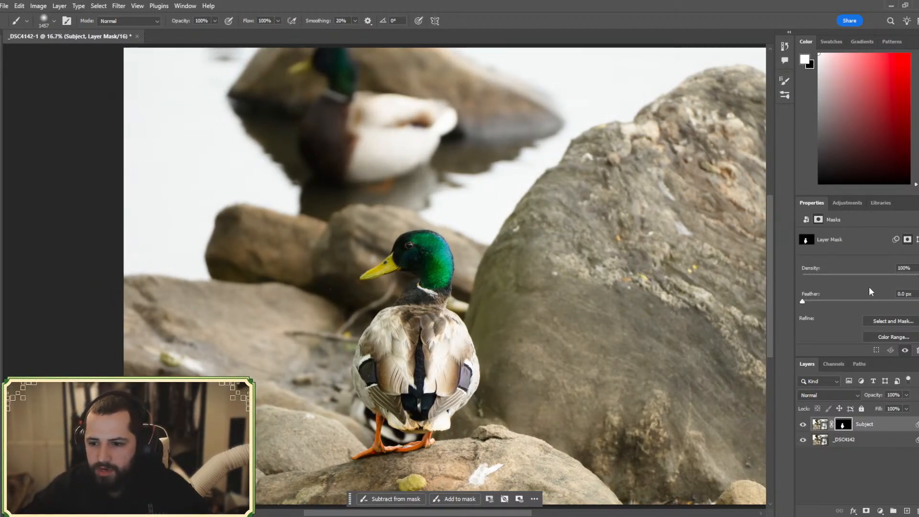
{"action": "left_click_drag", "start_coordinate": [803, 301], "coordinate": [826, 302]}
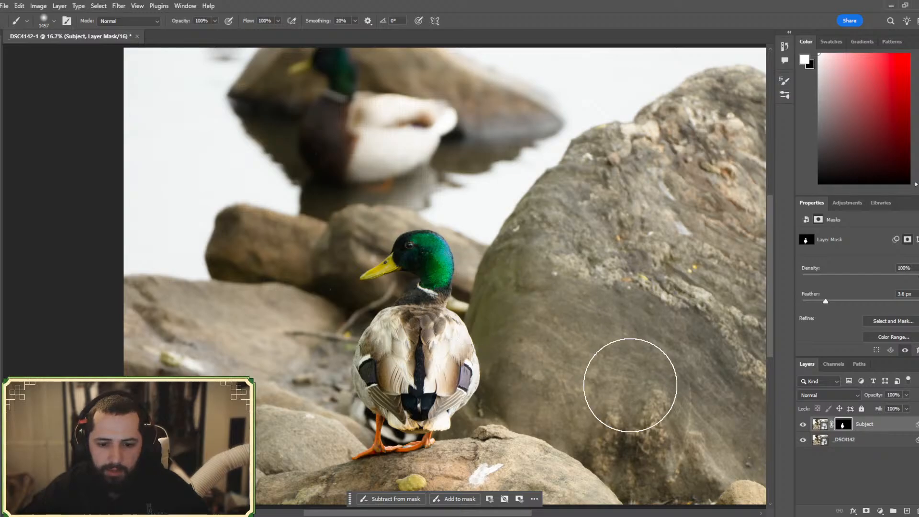
{"action": "left_click", "coordinate": [892, 275]}
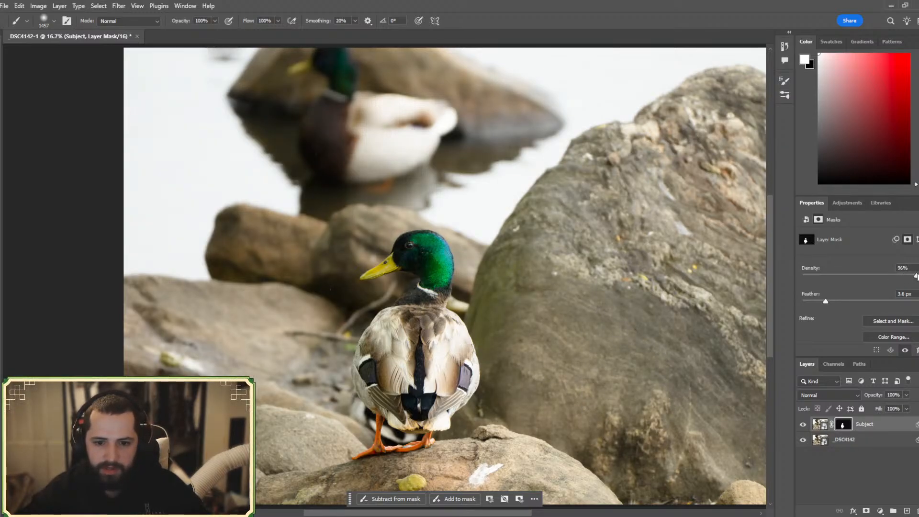
{"action": "left_click_drag", "start_coordinate": [916, 276], "coordinate": [915, 278]}
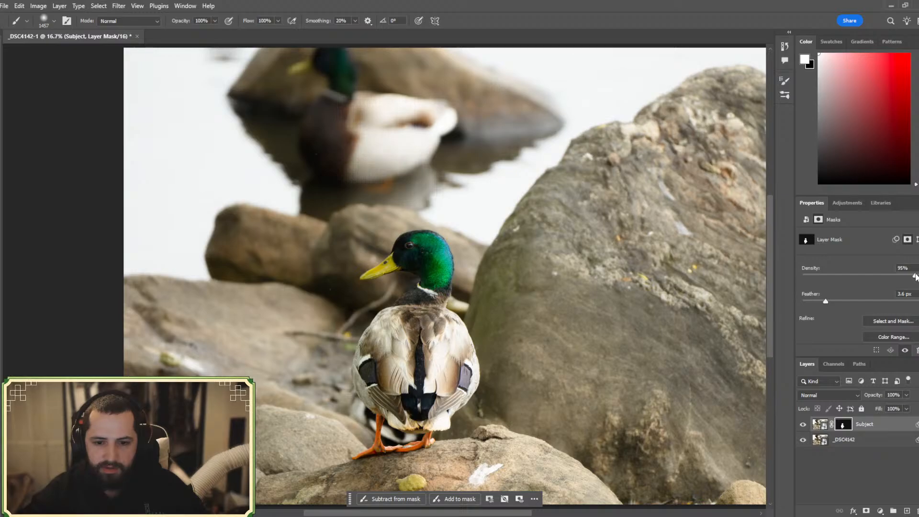
- Set the soft round brush size to 511 px and paint the rock under the duck's feet into the mask with white
{"action": "scroll", "coordinate": [289, 398], "scroll_direction": "down", "scroll_amount": 2}
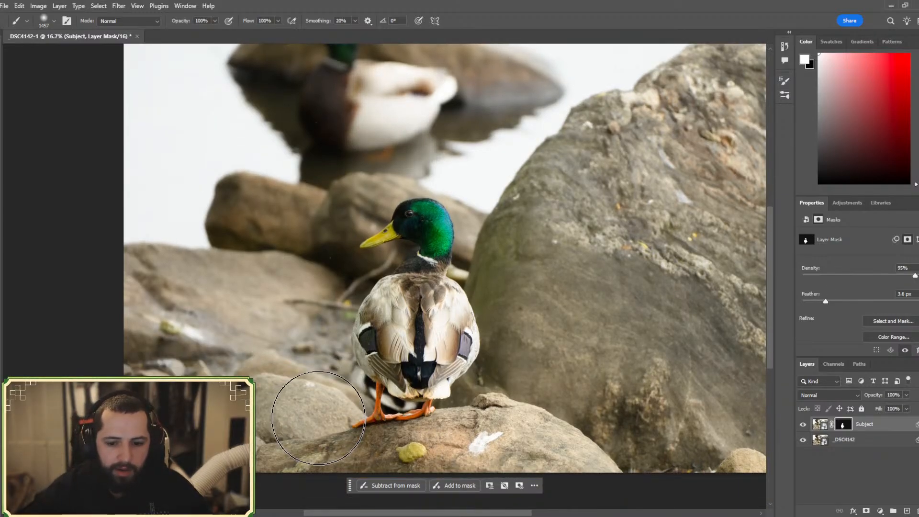
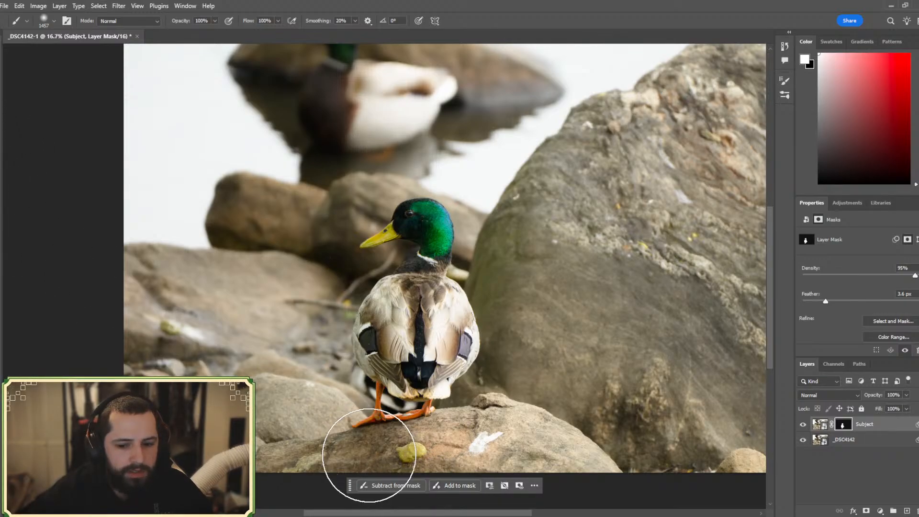
{"action": "left_click", "coordinate": [53, 21]}
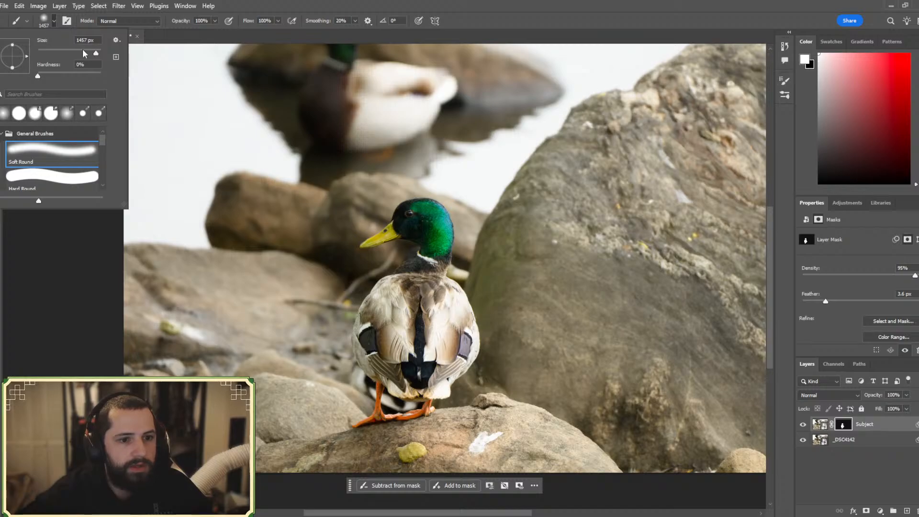
{"action": "left_click_drag", "start_coordinate": [90, 55], "coordinate": [94, 51]}
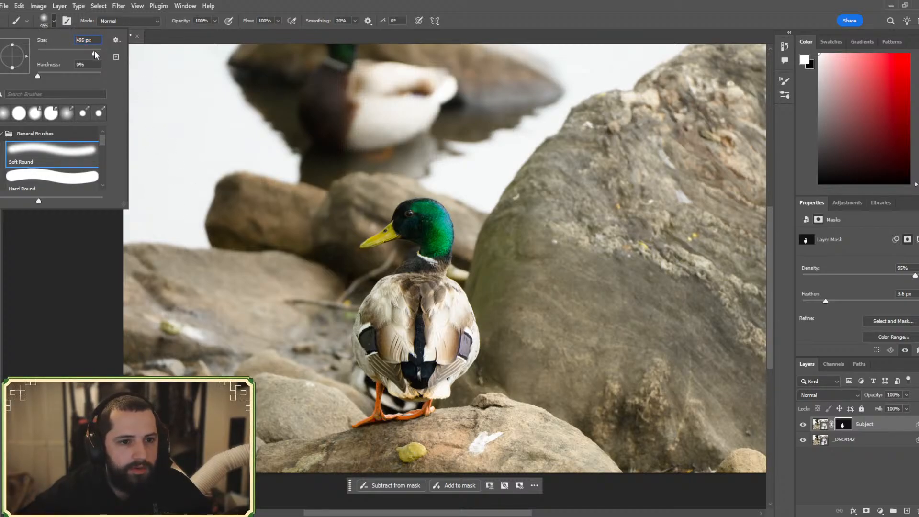
{"action": "left_click_drag", "start_coordinate": [94, 53], "coordinate": [95, 52]}
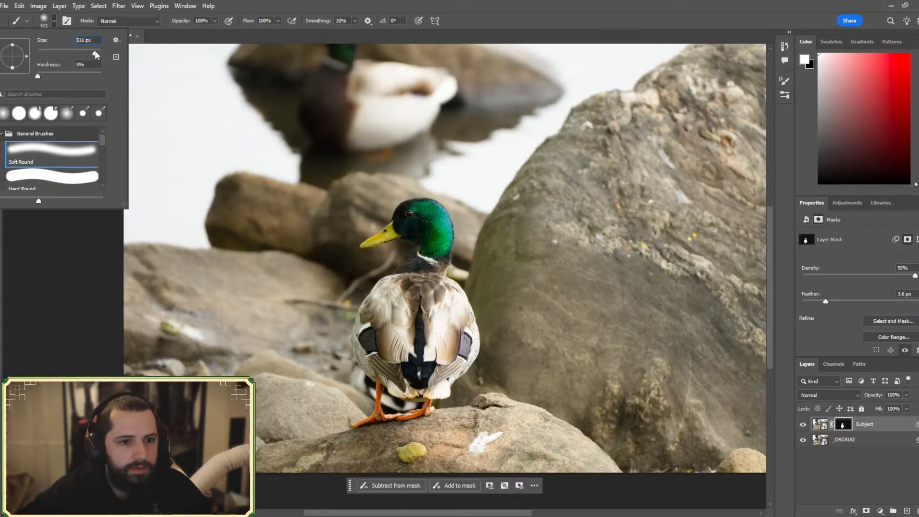
{"action": "left_click", "coordinate": [275, 460]}
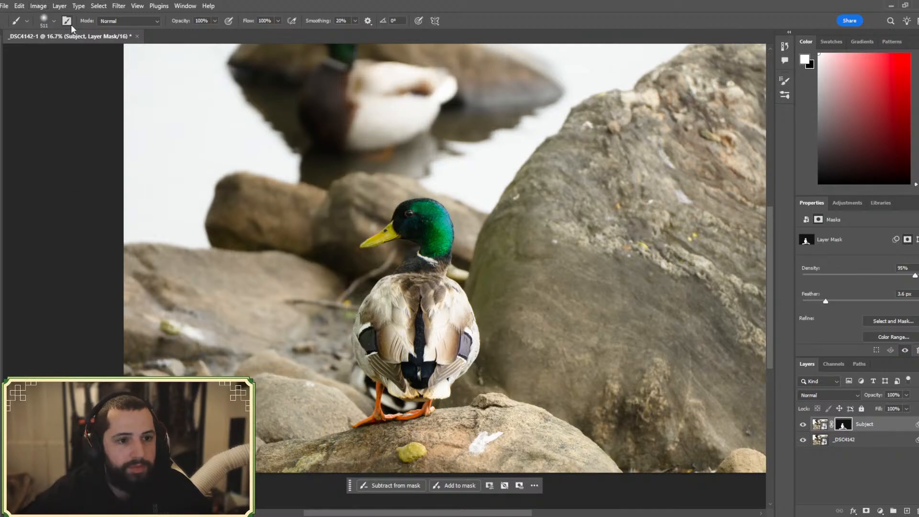
- Select the standing duck's eye with the Quick Selection tool at a 50 px brush size
{"action": "key", "text": "x"}
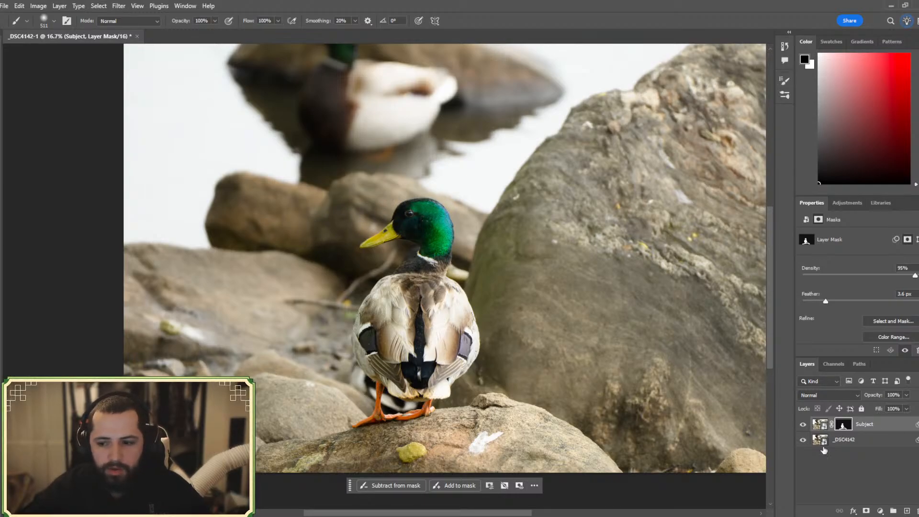
{"action": "key", "text": "ctrl+plus"}
{"action": "key", "text": "ctrl+plus"}
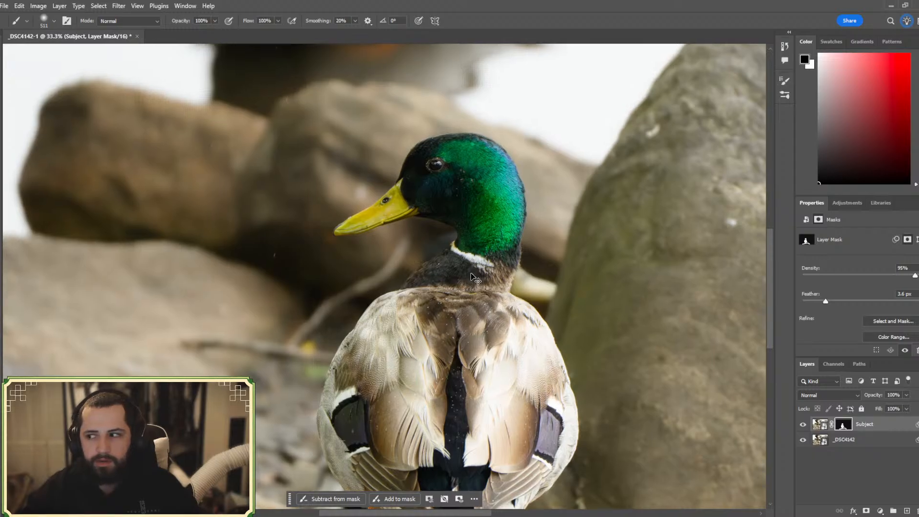
{"action": "key", "text": "ctrl+plus"}
{"action": "scroll", "coordinate": [471, 273], "scroll_direction": "up", "scroll_amount": 4}
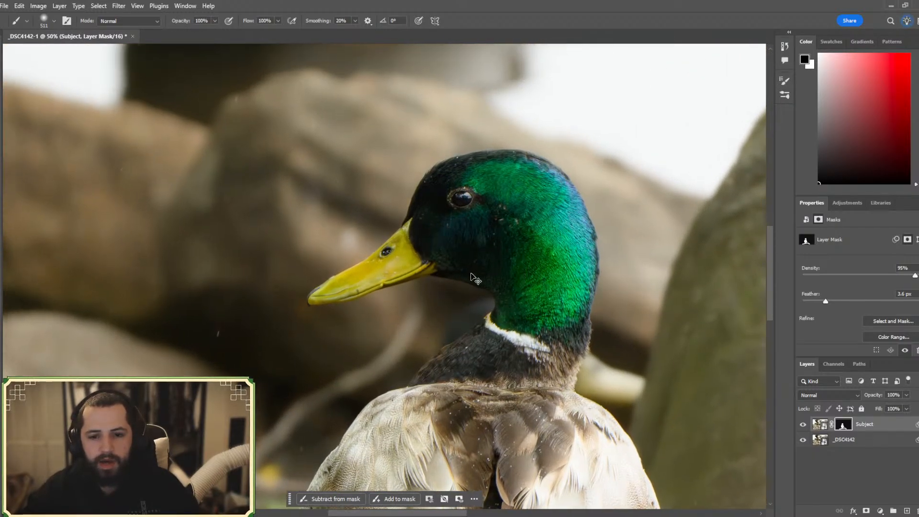
{"action": "key", "text": "ctrl+plus"}
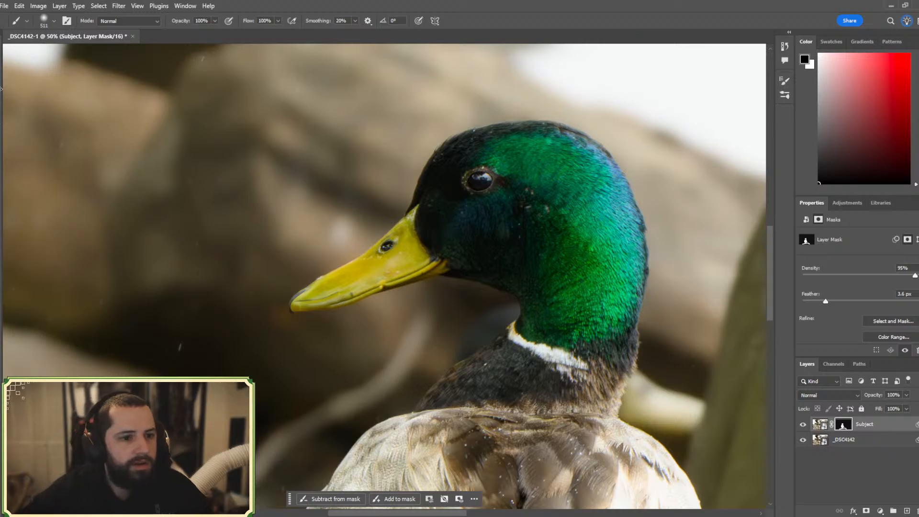
{"action": "key", "text": "w"}
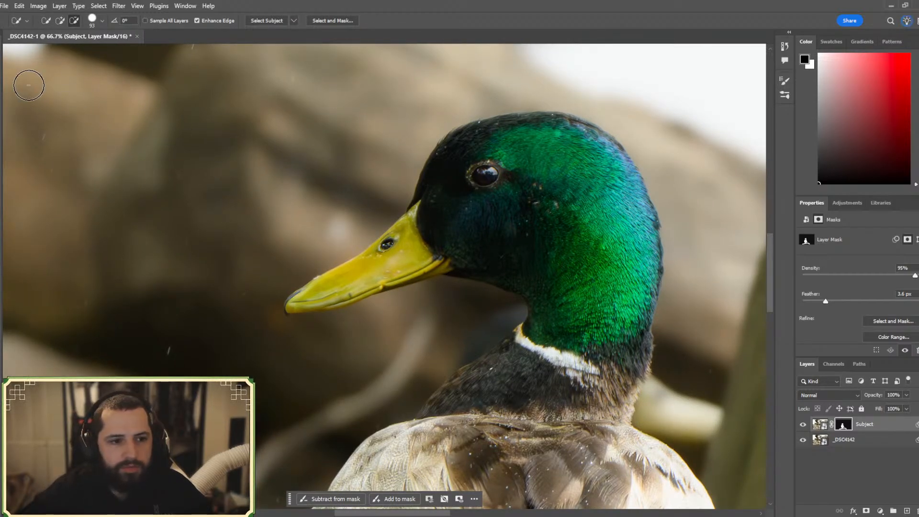
{"action": "left_click", "coordinate": [103, 21]}
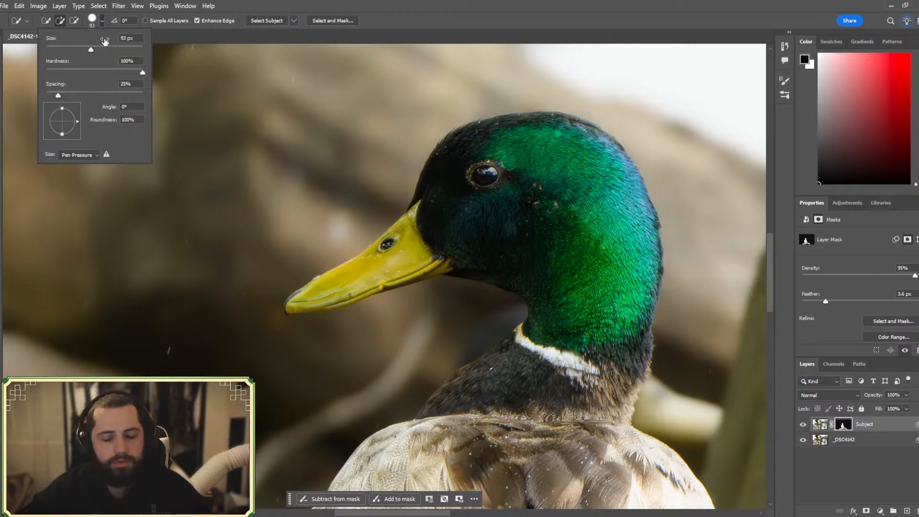
{"action": "left_click_drag", "start_coordinate": [91, 50], "coordinate": [69, 51]}
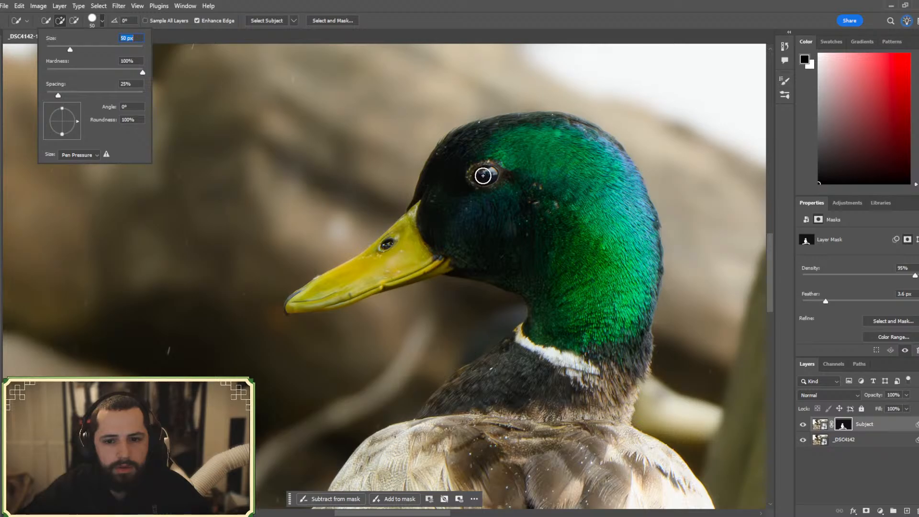
{"action": "left_click", "coordinate": [482, 174]}
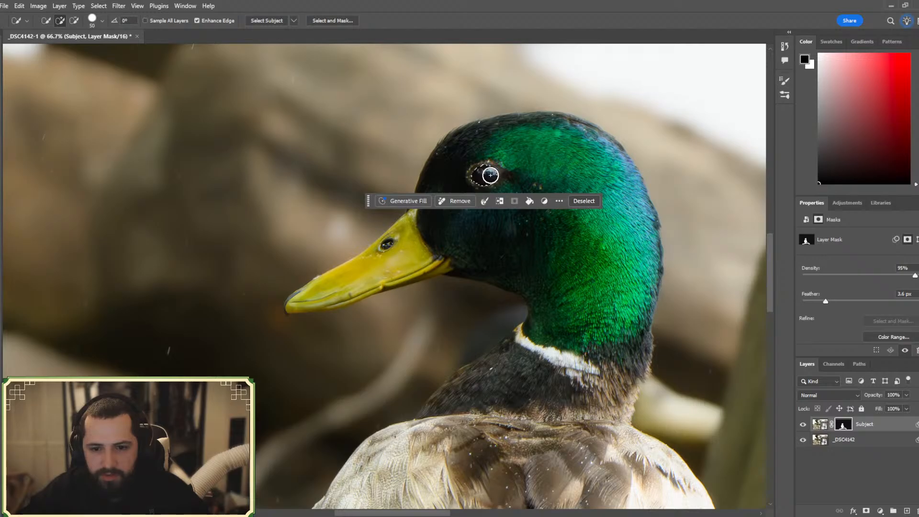
{"action": "left_click", "coordinate": [490, 175]}
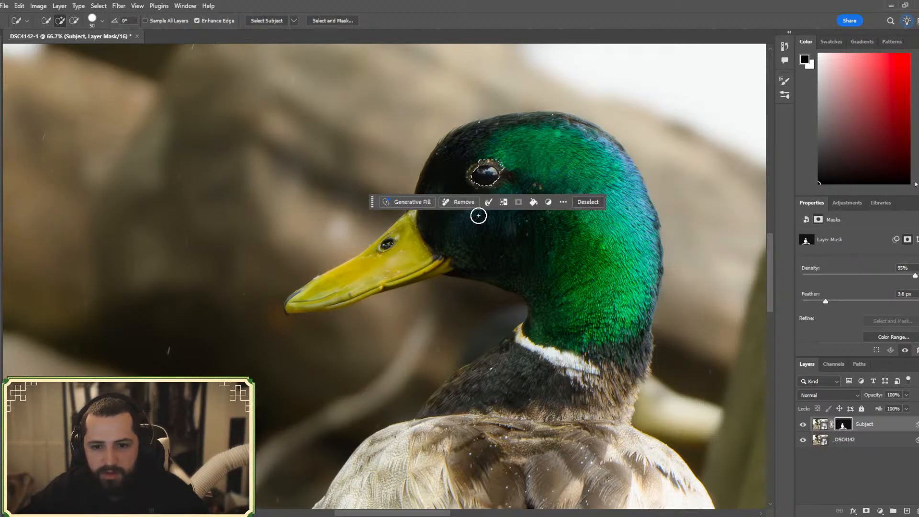
- Subtract the excess area around the duck's eye from the selection and add a Curves adjustment layer masked to it
{"action": "left_click", "coordinate": [75, 21]}
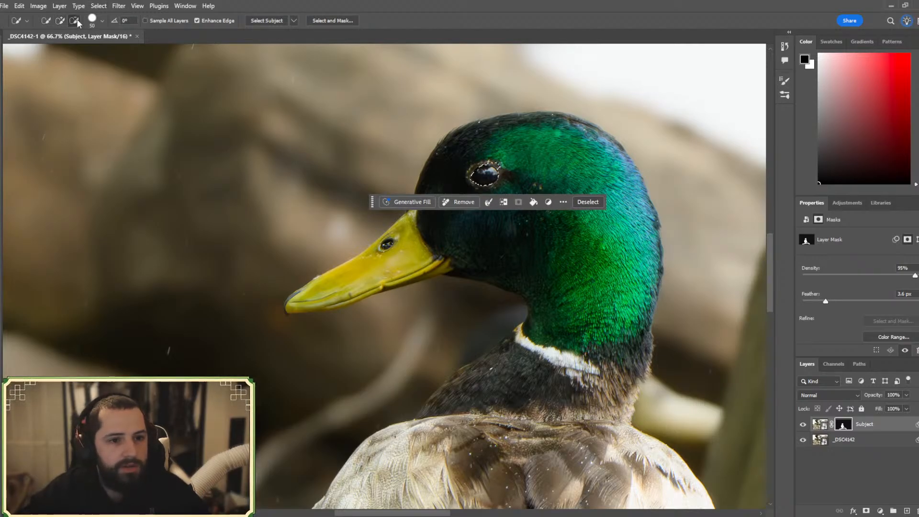
{"action": "left_click", "coordinate": [498, 159]}
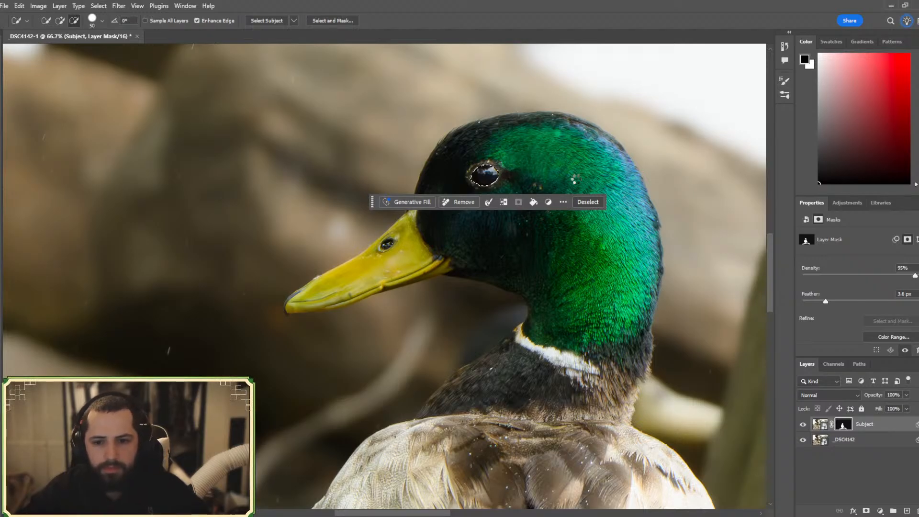
{"action": "left_click", "coordinate": [573, 171]}
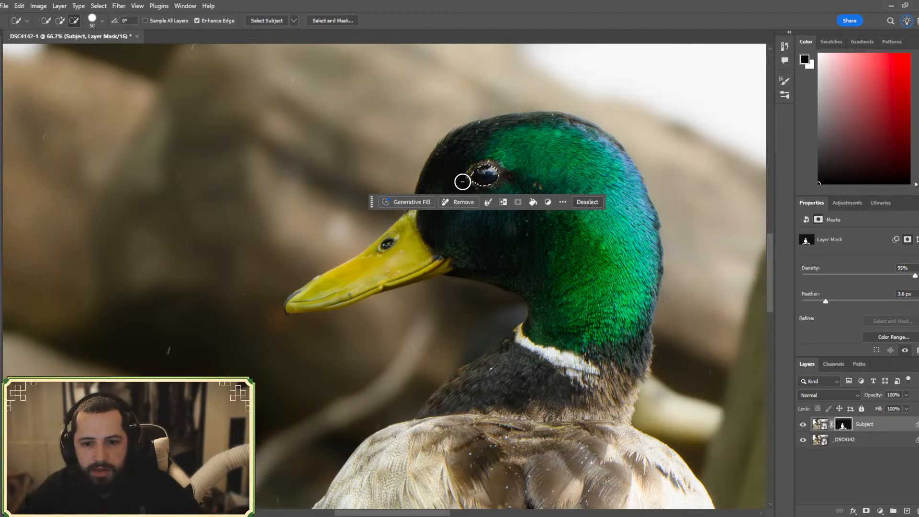
{"action": "left_click", "coordinate": [447, 193]}
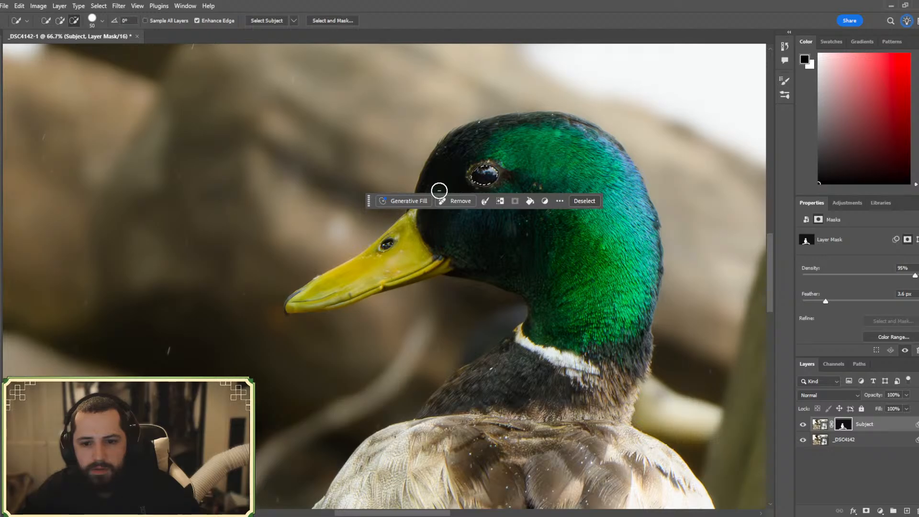
{"action": "left_click", "coordinate": [545, 201]}
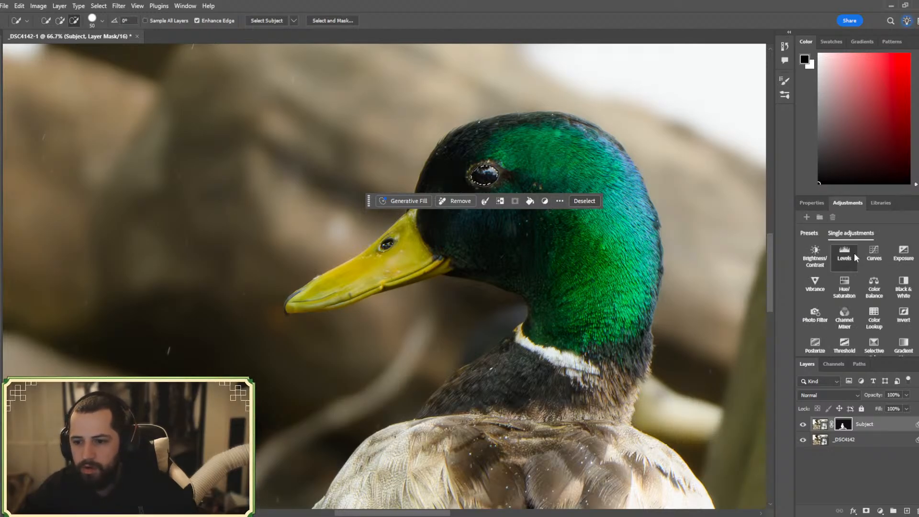
{"action": "left_click", "coordinate": [874, 253]}
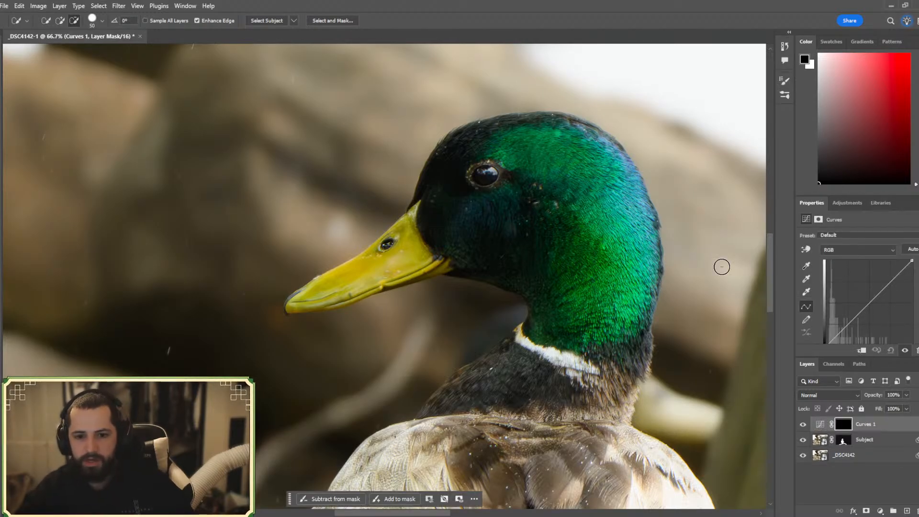
{"action": "key", "text": "ctrl+minus"}
{"action": "key", "text": "ctrl+minus"}
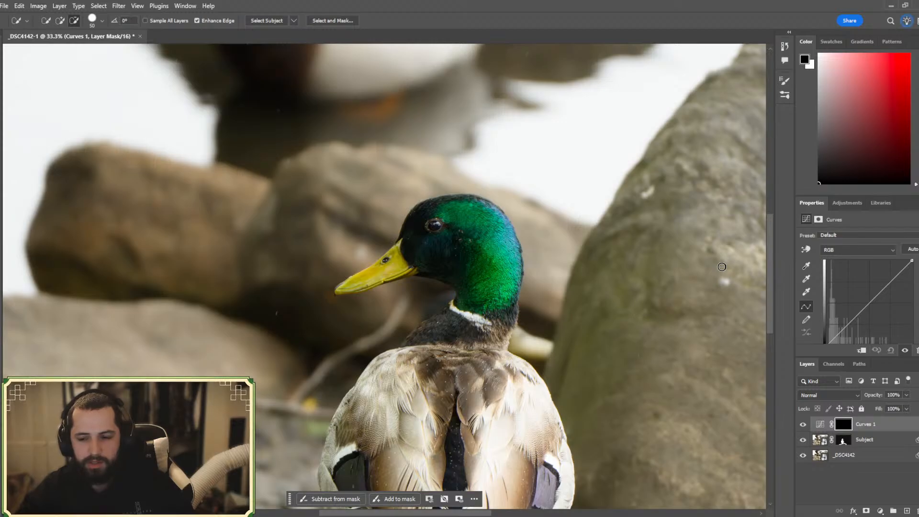
{"action": "key", "text": "ctrl+minus"}
{"action": "scroll", "coordinate": [409, 328], "scroll_direction": "down", "scroll_amount": 3}
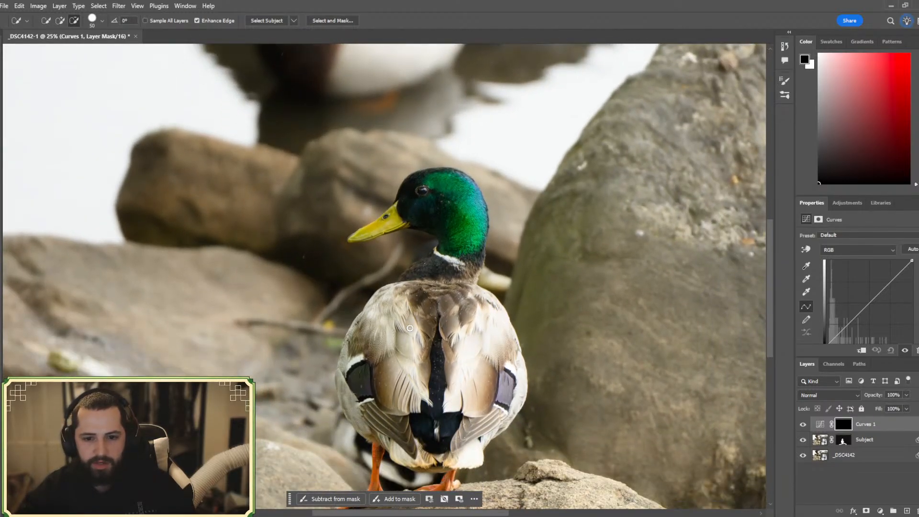
{"action": "scroll", "coordinate": [410, 327], "scroll_direction": "down", "scroll_amount": 1}
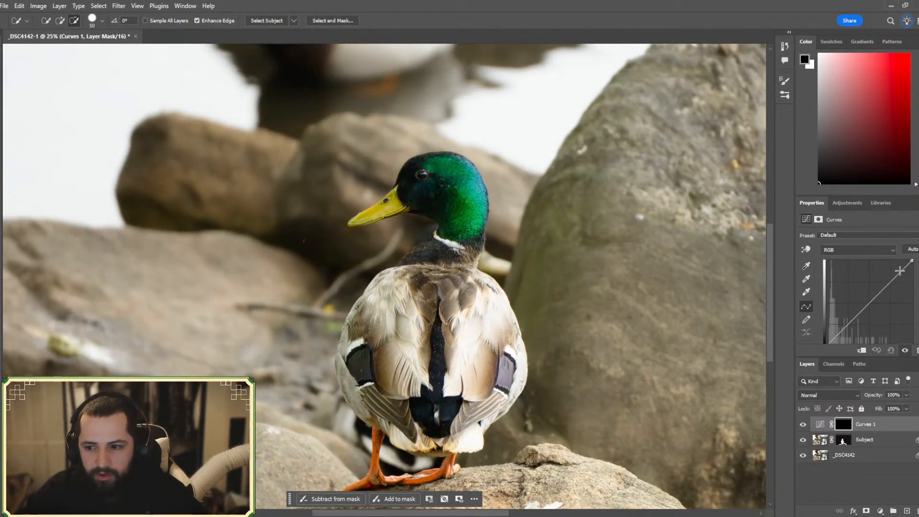
{"action": "mouse_move", "coordinate": [900, 271]}
{"action": "left_mouse_down"}
{"action": "mouse_move", "coordinate": [900, 262]}
{"action": "mouse_move", "coordinate": [903, 270]}
{"action": "left_mouse_up"}
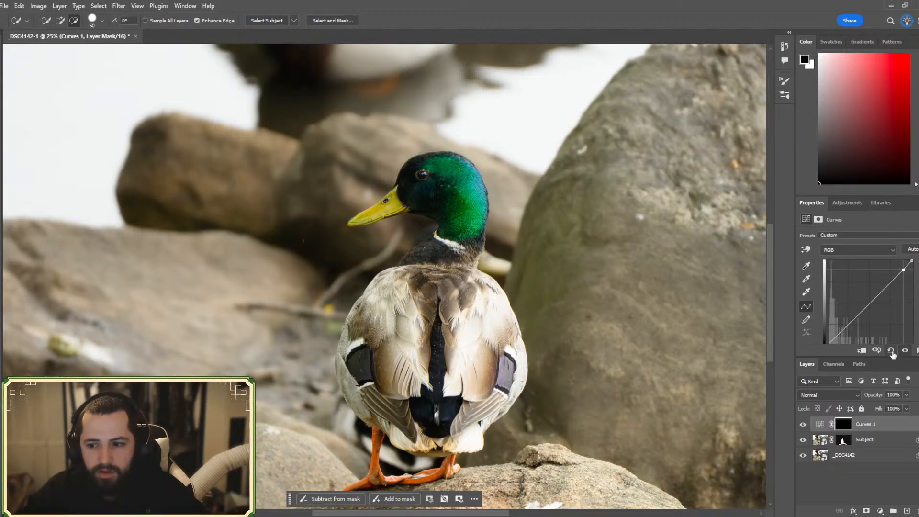
{"action": "left_click", "coordinate": [891, 352]}
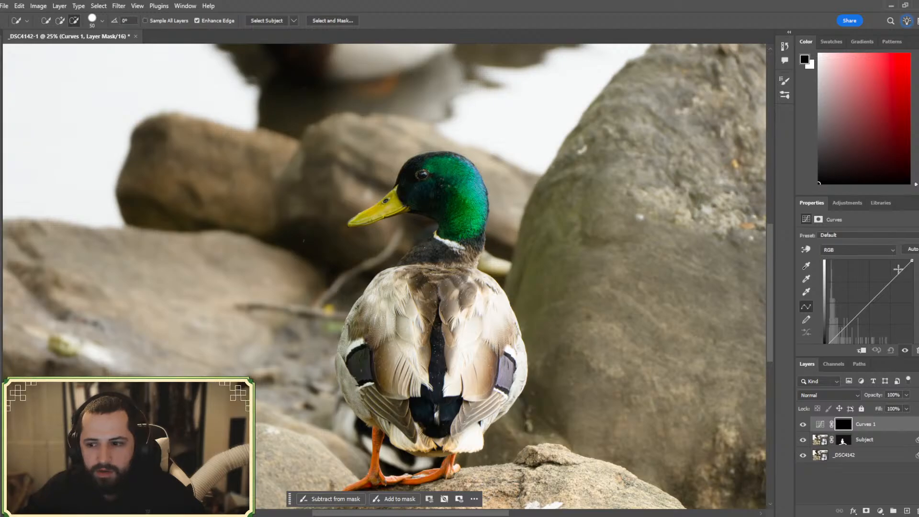
{"action": "left_click_drag", "start_coordinate": [899, 273], "coordinate": [893, 269]}
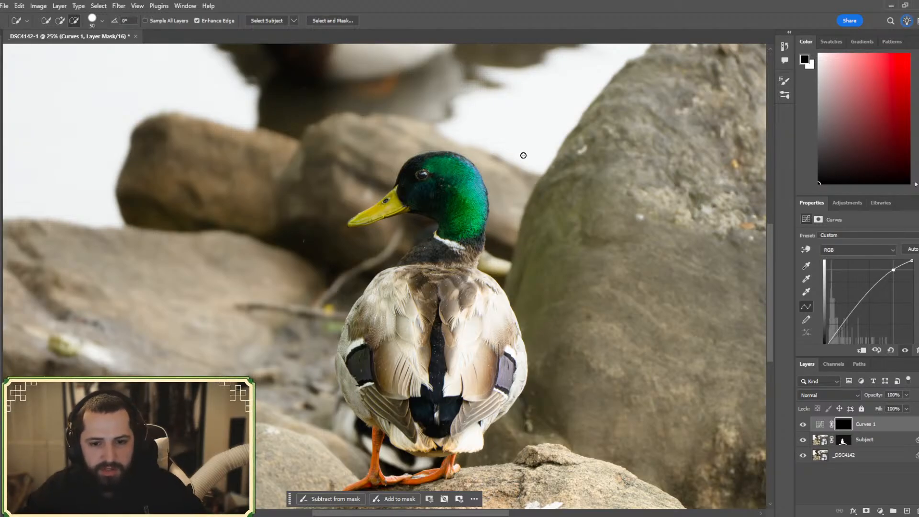
{"action": "key", "text": "ctrl+plus"}
{"action": "key", "text": "ctrl+plus"}
{"action": "key", "text": "ctrl+plus"}
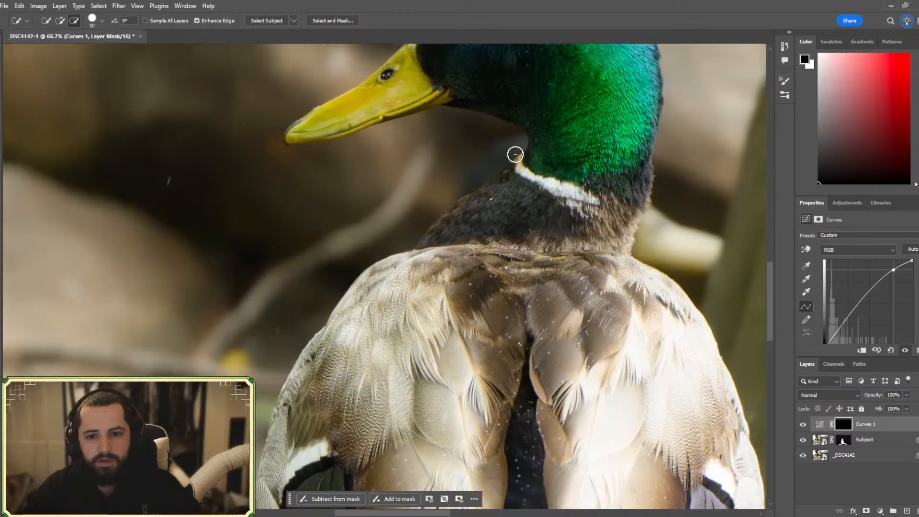
{"action": "scroll", "coordinate": [503, 205], "scroll_direction": "up", "scroll_amount": 5}
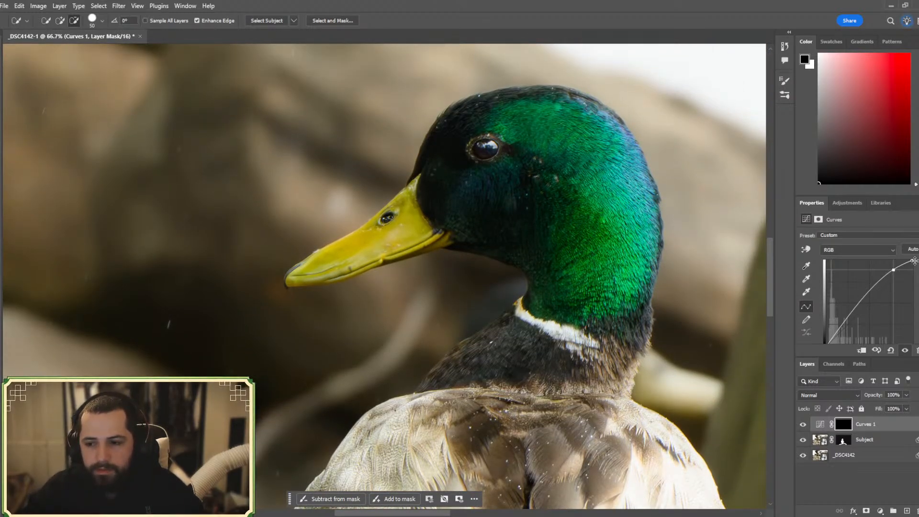
{"action": "left_click", "coordinate": [891, 350]}
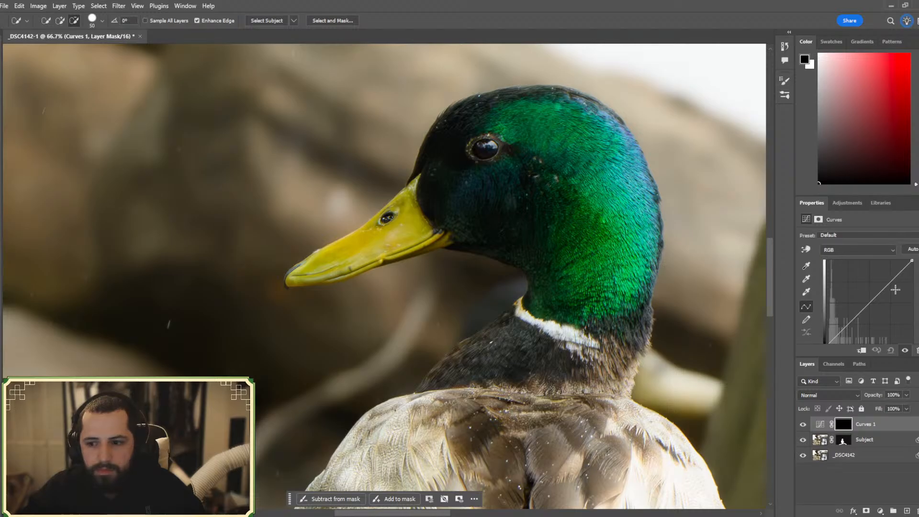
{"action": "left_click_drag", "start_coordinate": [882, 287], "coordinate": [880, 286]}
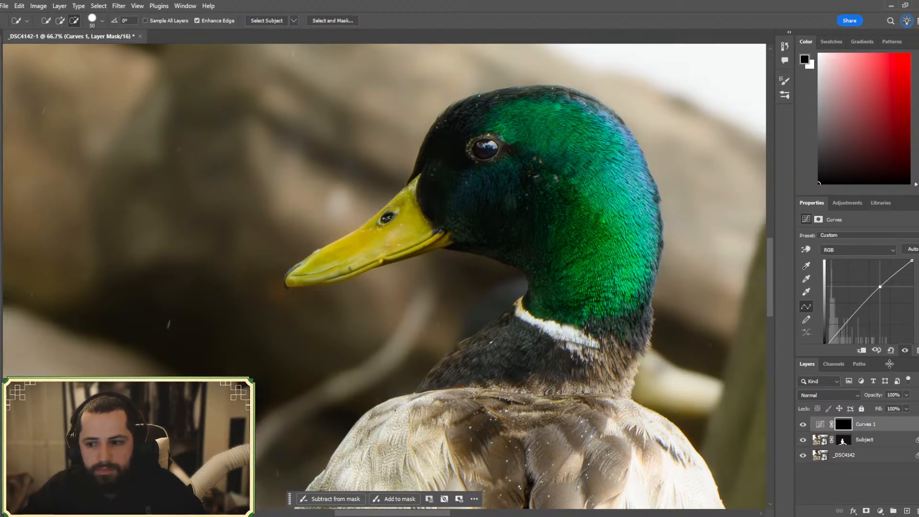
{"action": "left_click", "coordinate": [891, 350]}
{"action": "left_click_drag", "start_coordinate": [886, 287], "coordinate": [885, 276]}
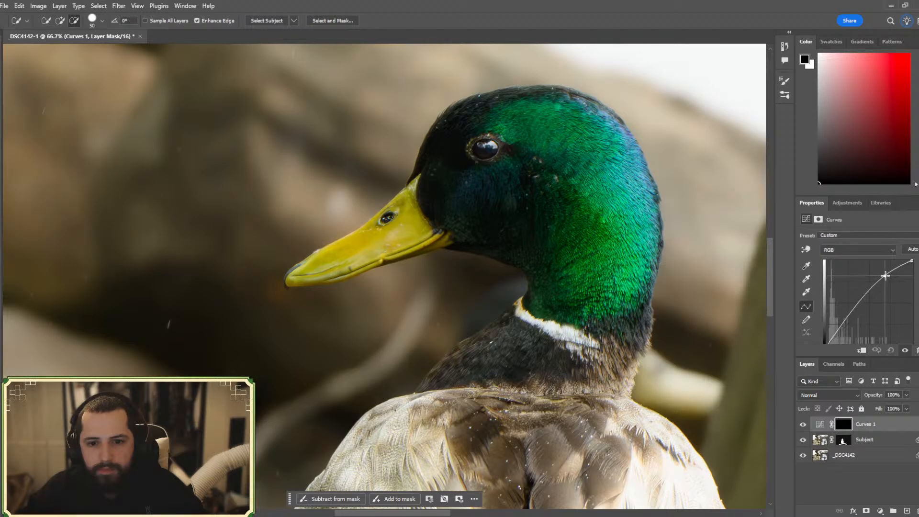
{"action": "left_click_drag", "start_coordinate": [844, 318], "coordinate": [848, 321]}
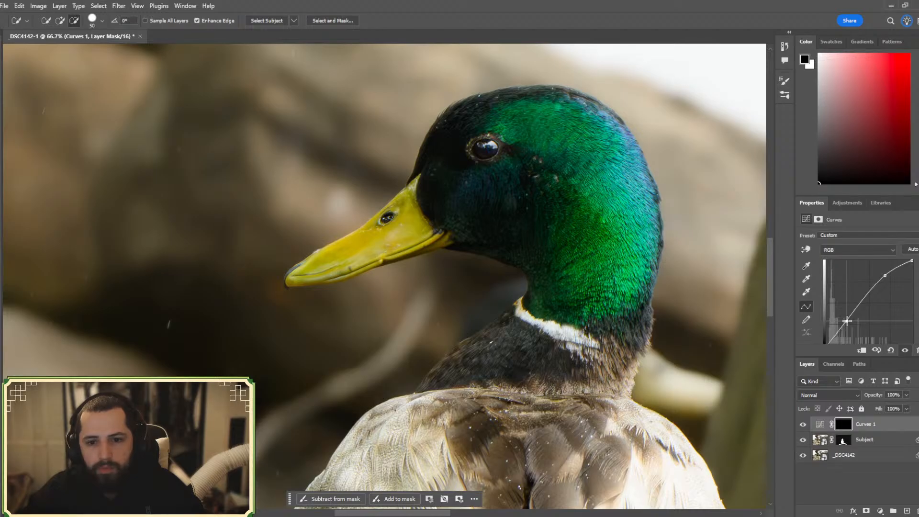
{"action": "left_click", "coordinate": [838, 334]}
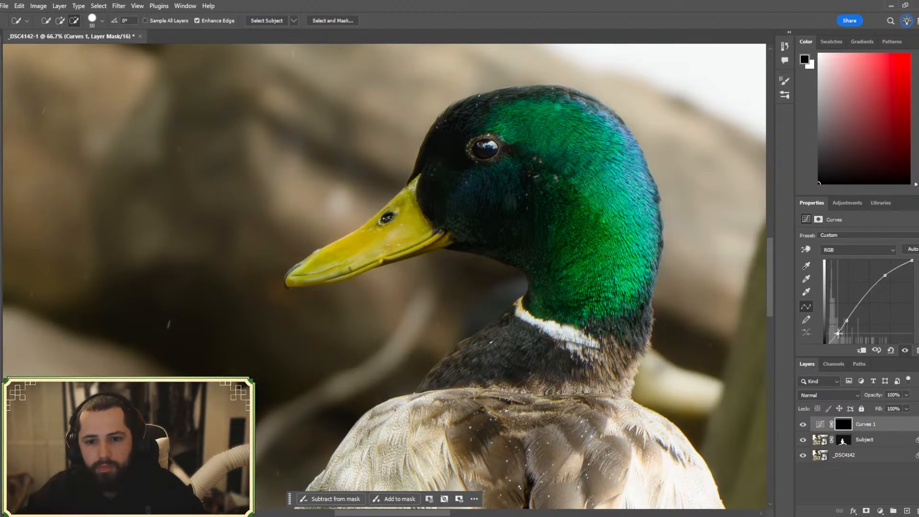
{"action": "left_click_drag", "start_coordinate": [838, 333], "coordinate": [837, 332]}
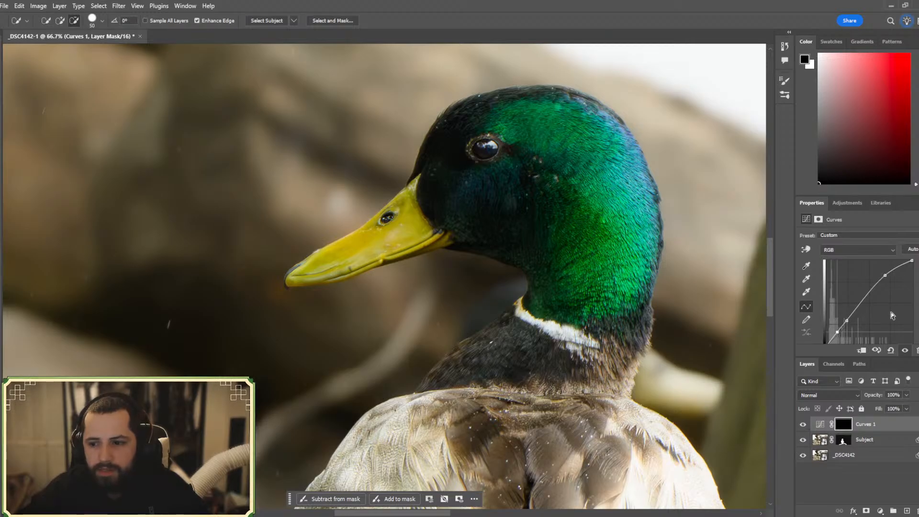
{"action": "left_click", "coordinate": [891, 350]}
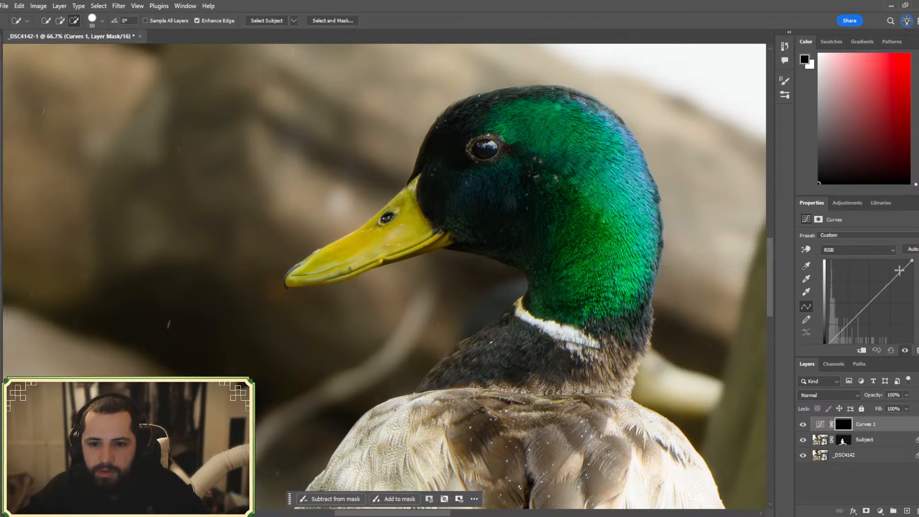
- Brighten the eye by raising the RGB curve slightly above the diagonal with highlight, shadow and midtone points
{"action": "left_click_drag", "start_coordinate": [900, 271], "coordinate": [898, 269]}
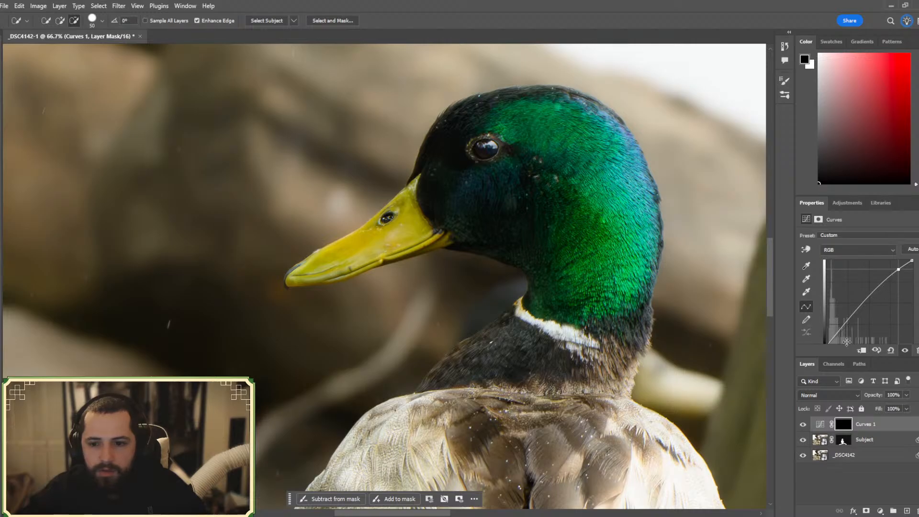
{"action": "left_click_drag", "start_coordinate": [845, 321], "coordinate": [846, 324]}
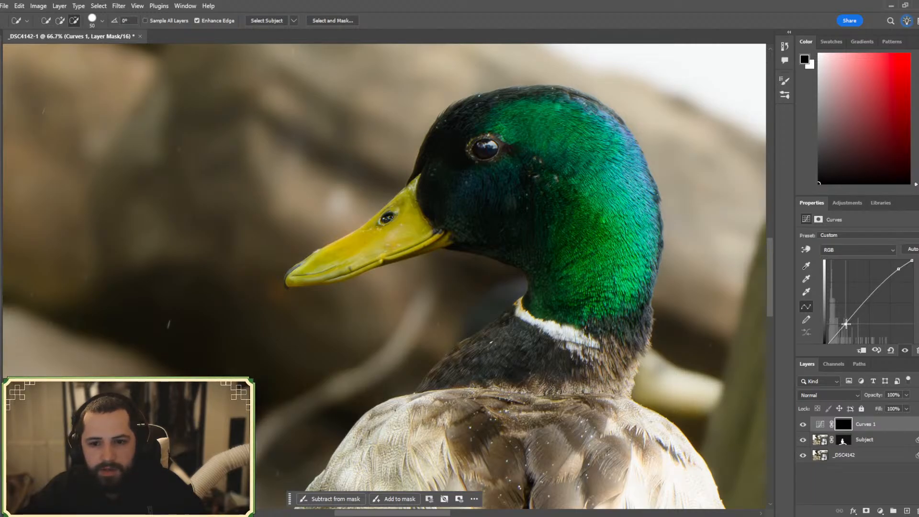
{"action": "left_click", "coordinate": [867, 300]}
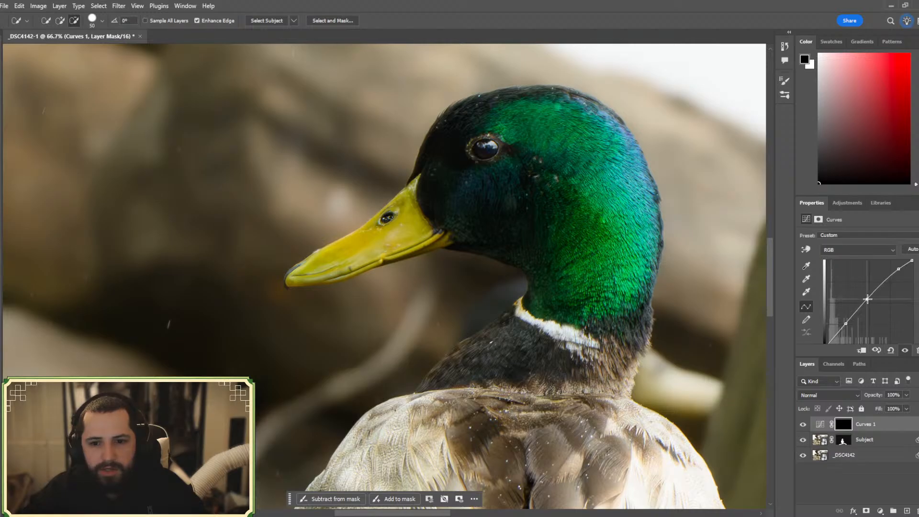
{"action": "left_click_drag", "start_coordinate": [867, 299], "coordinate": [866, 295]}
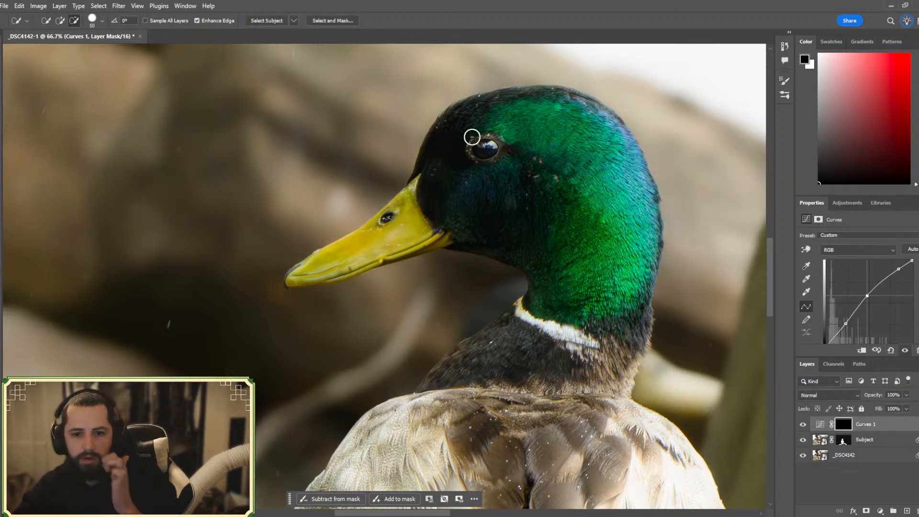
{"action": "key", "text": "ctrl+plus"}
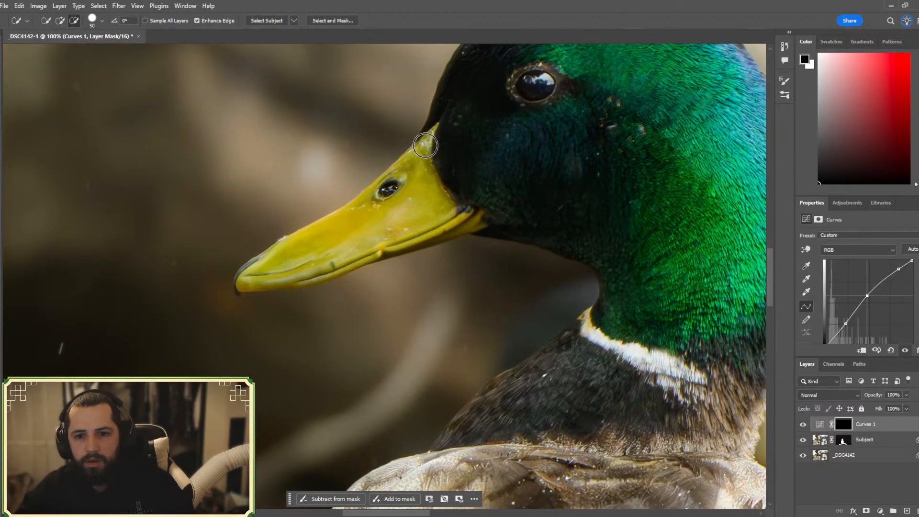
- Set up the Brush tool with white as the foreground colour and a soft round 15 px tip
{"action": "scroll", "coordinate": [569, 247], "scroll_direction": "up", "scroll_amount": 1}
{"action": "scroll", "coordinate": [570, 247], "scroll_direction": "up", "scroll_amount": 1}
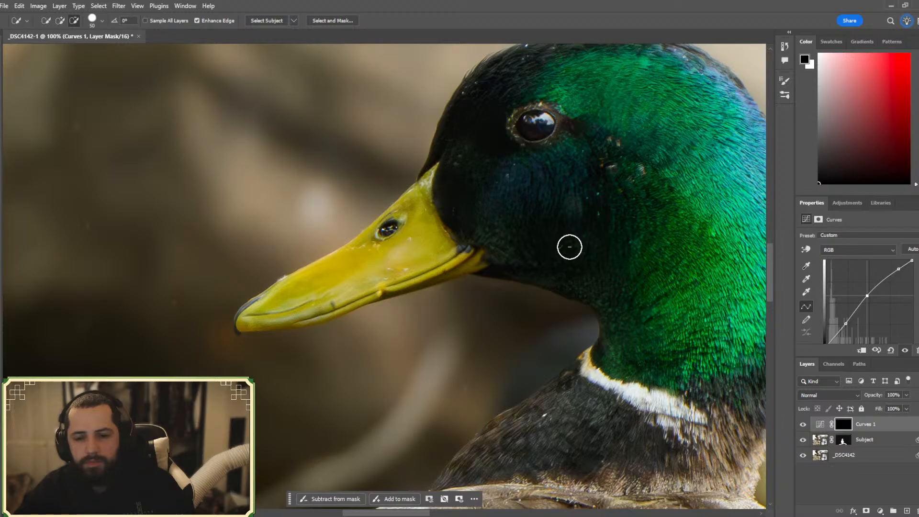
{"action": "scroll", "coordinate": [570, 247], "scroll_direction": "up", "scroll_amount": 2}
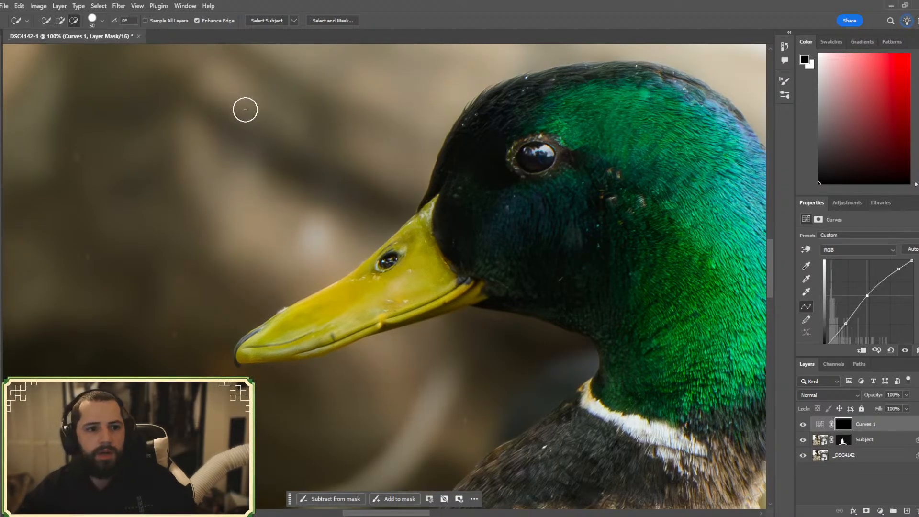
{"action": "key", "text": "b"}
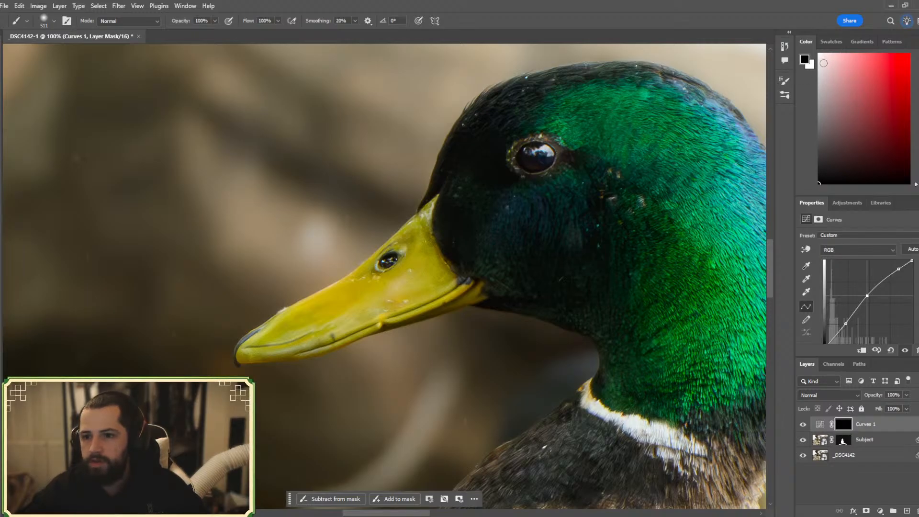
{"action": "left_click", "coordinate": [819, 55]}
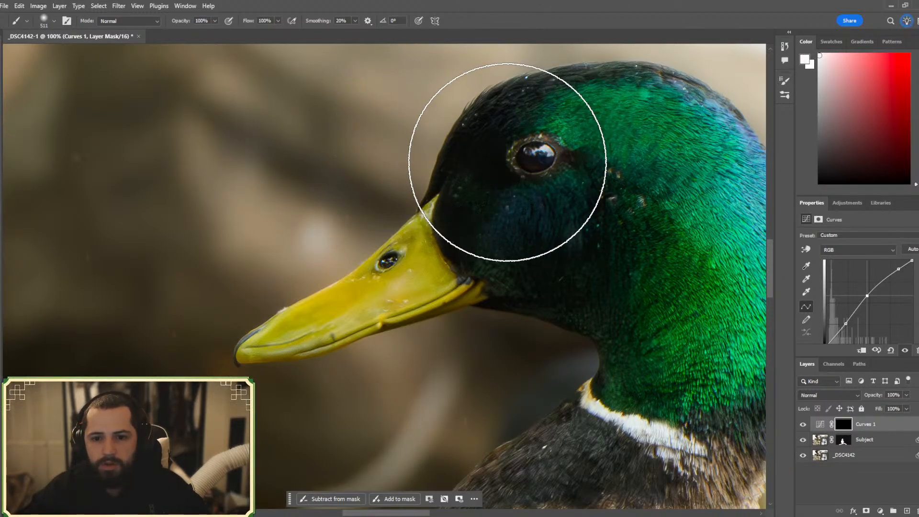
{"action": "left_click", "coordinate": [53, 21]}
{"action": "left_click", "coordinate": [42, 51]}
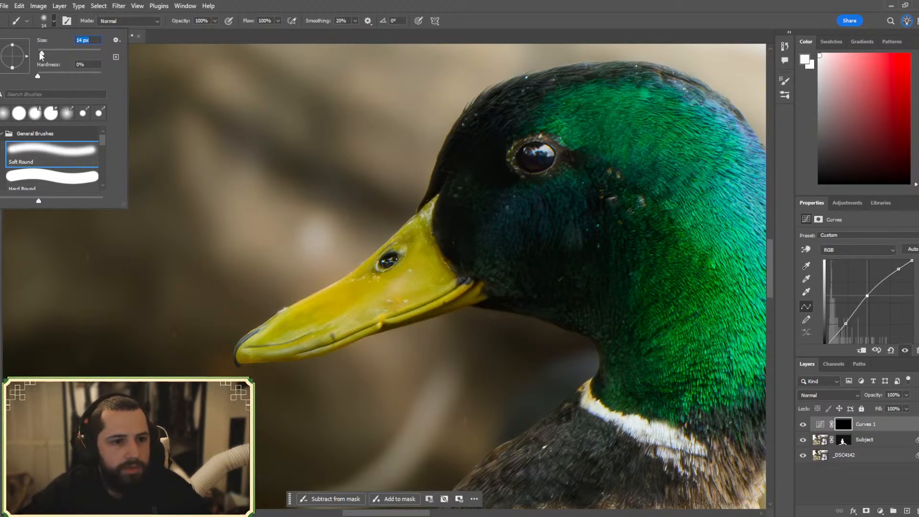
{"action": "left_click", "coordinate": [41, 53]}
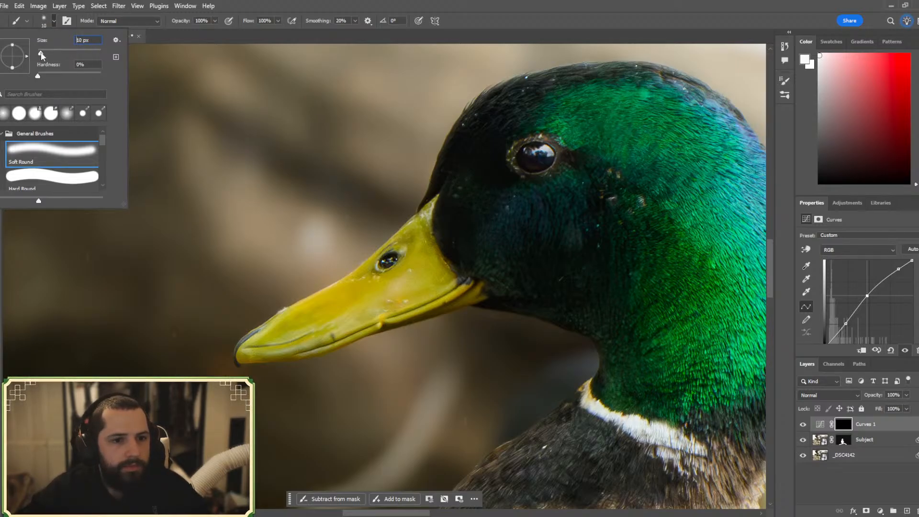
{"action": "left_click_drag", "start_coordinate": [41, 51], "coordinate": [42, 51]}
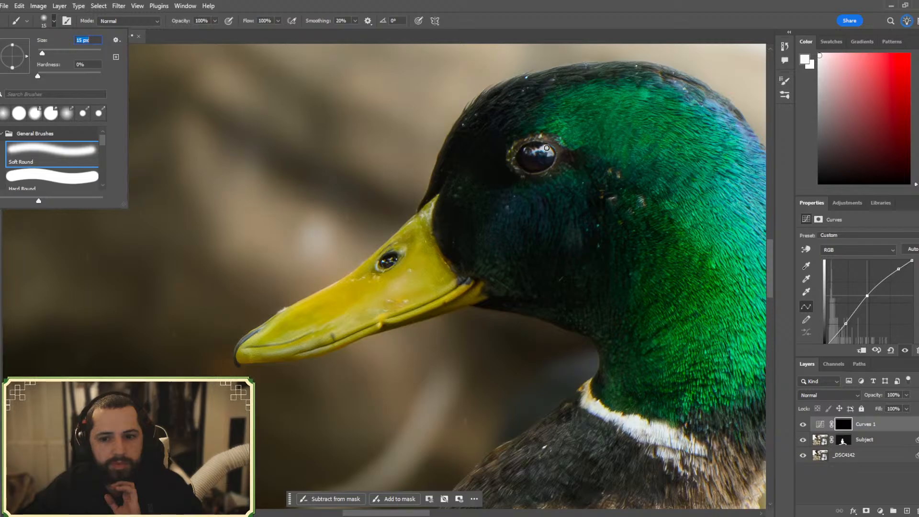
- Set the brush opacity to 75% and dab white over the eye's highlight on the Curves 1 layer mask
{"action": "left_click", "coordinate": [147, 20]}
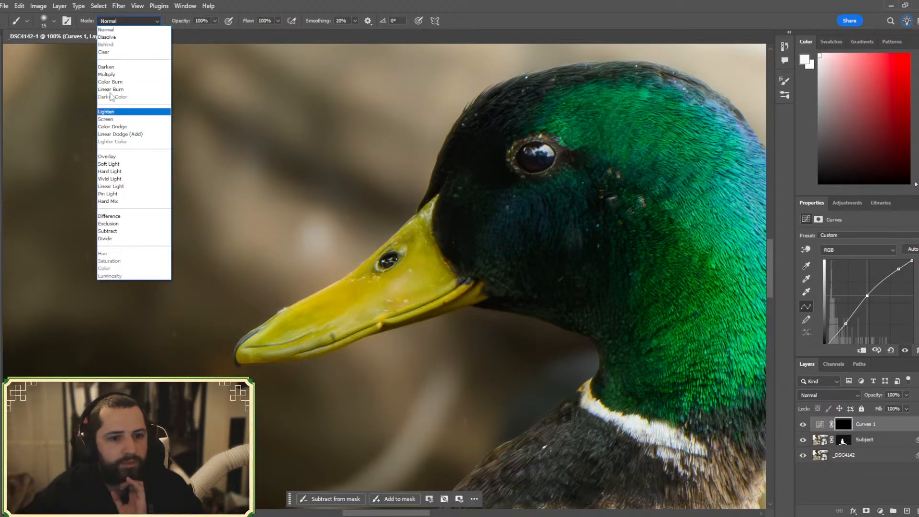
{"action": "left_click", "coordinate": [215, 21]}
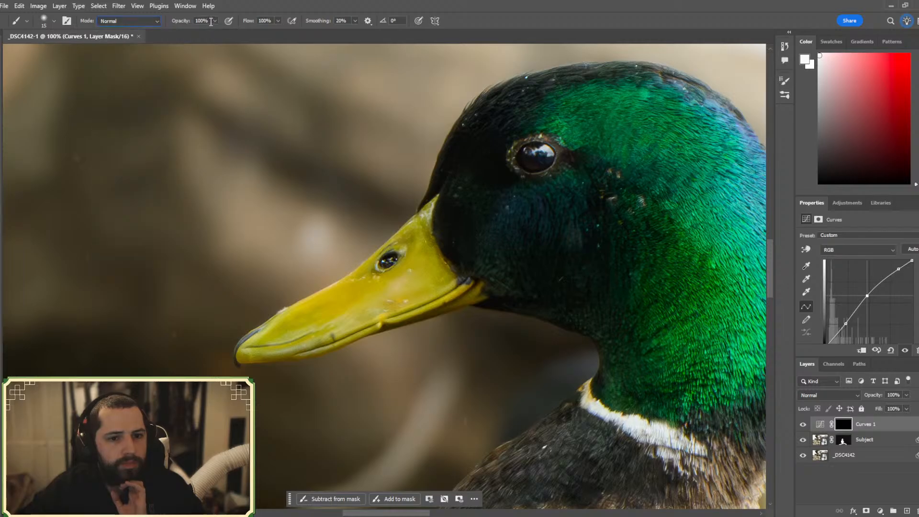
{"action": "left_click", "coordinate": [215, 21]}
{"action": "left_click_drag", "start_coordinate": [217, 31], "coordinate": [205, 33]}
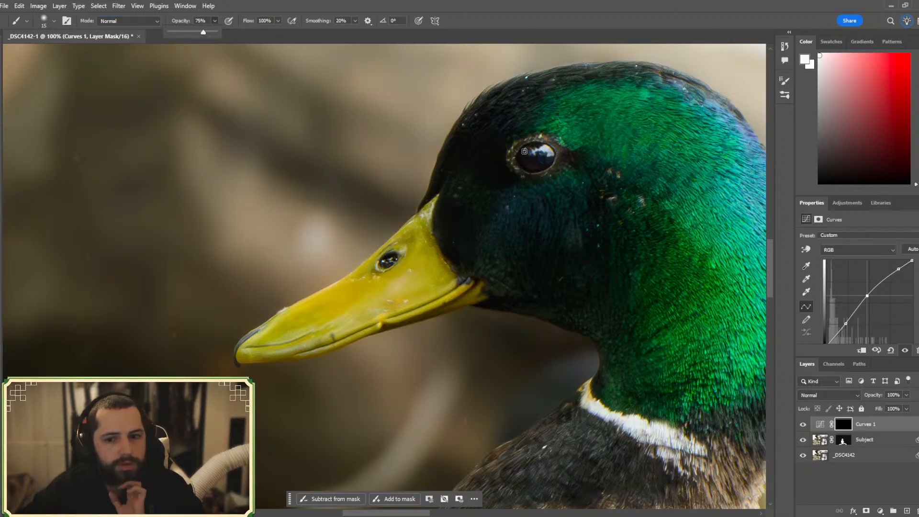
{"action": "left_click", "coordinate": [547, 148]}
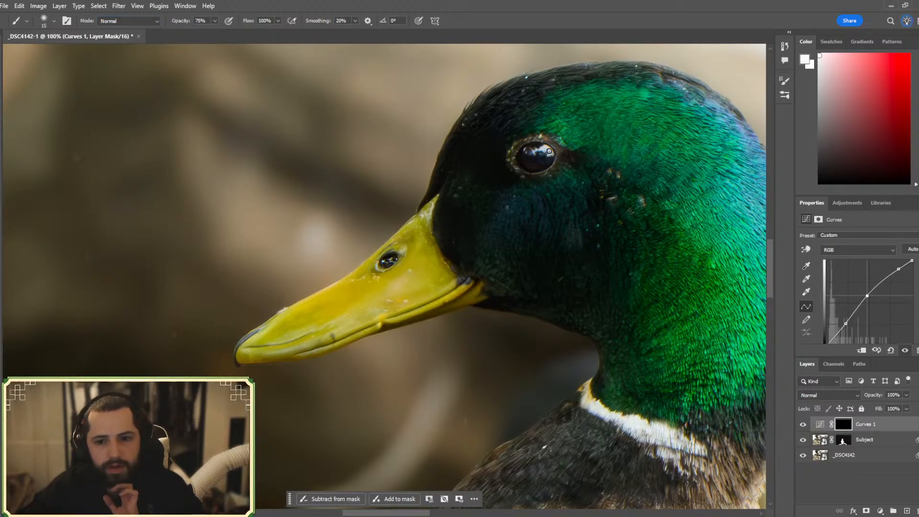
- Select the Subject layer's image and rasterize the smart object to allow painting on it
{"action": "left_click", "coordinate": [819, 441]}
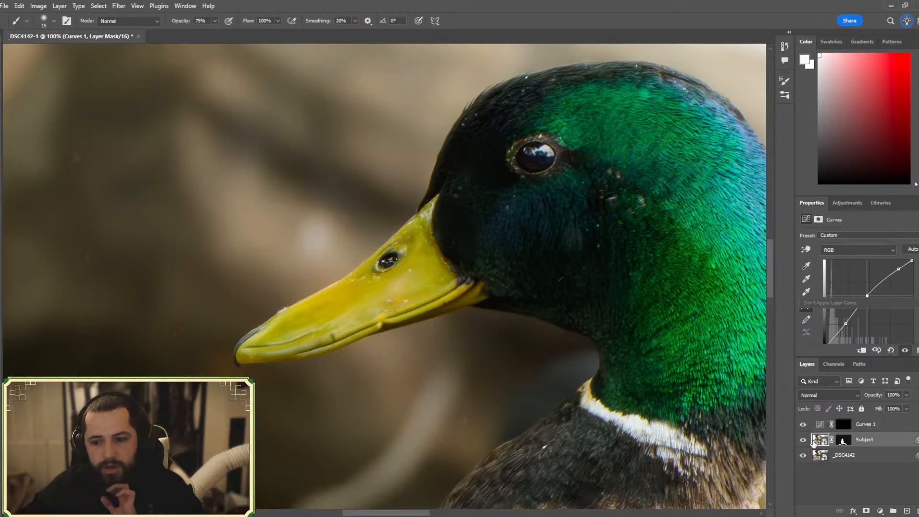
{"action": "left_click", "coordinate": [545, 153]}
{"action": "left_click", "coordinate": [410, 195]}
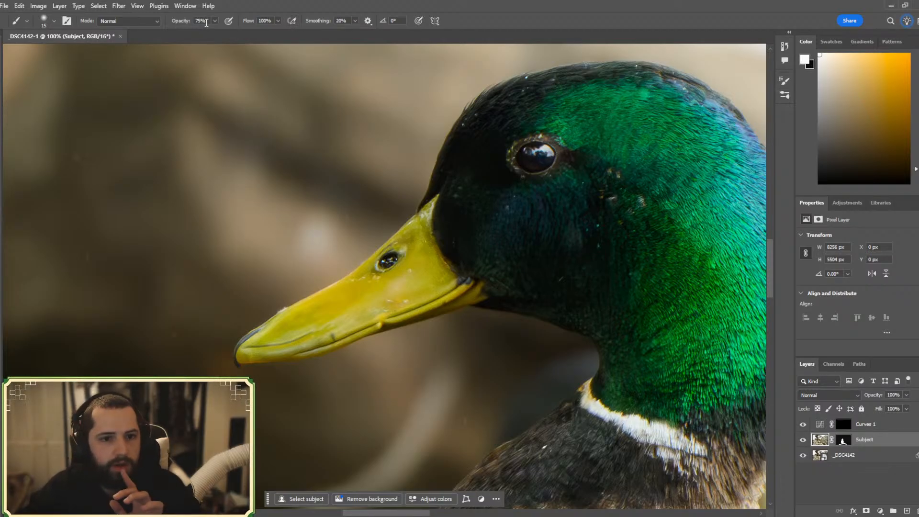
- Set the brush to 47% opacity and Lighten mode for painting the duck's eye highlight
{"action": "left_click", "coordinate": [213, 22]}
{"action": "left_click_drag", "start_coordinate": [214, 33], "coordinate": [203, 33]}
{"action": "left_click", "coordinate": [128, 21]}
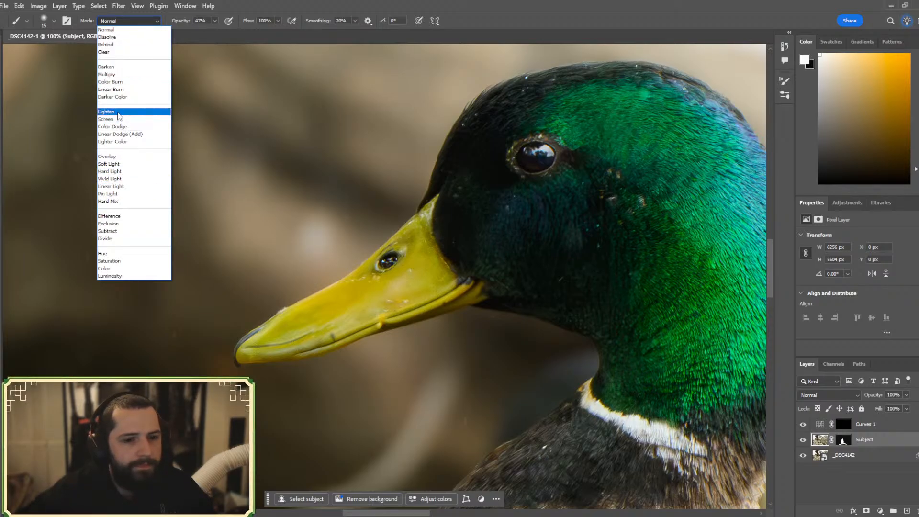
{"action": "left_click", "coordinate": [119, 113]}
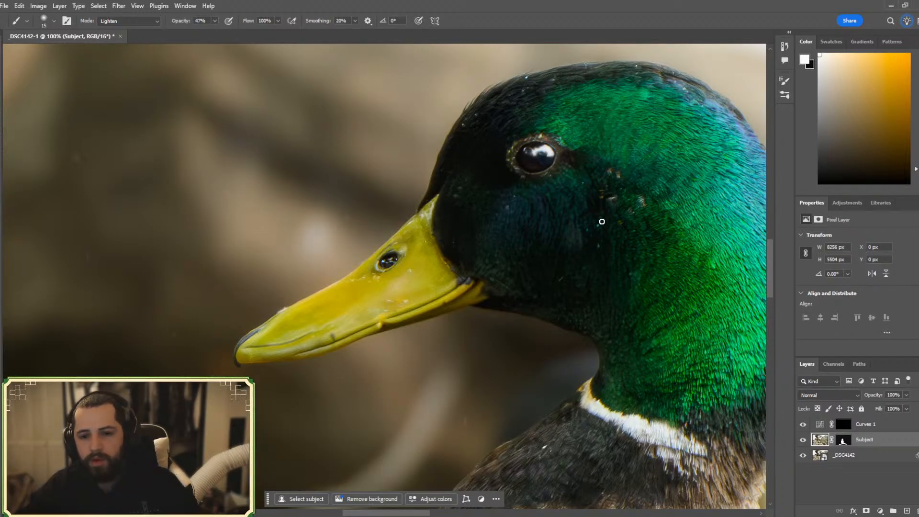
- Check the eye at several magnifications and undo the Subject layer's changes back to the smart object
{"action": "key", "text": "ctrl+minus"}
{"action": "key", "text": "ctrl+minus"}
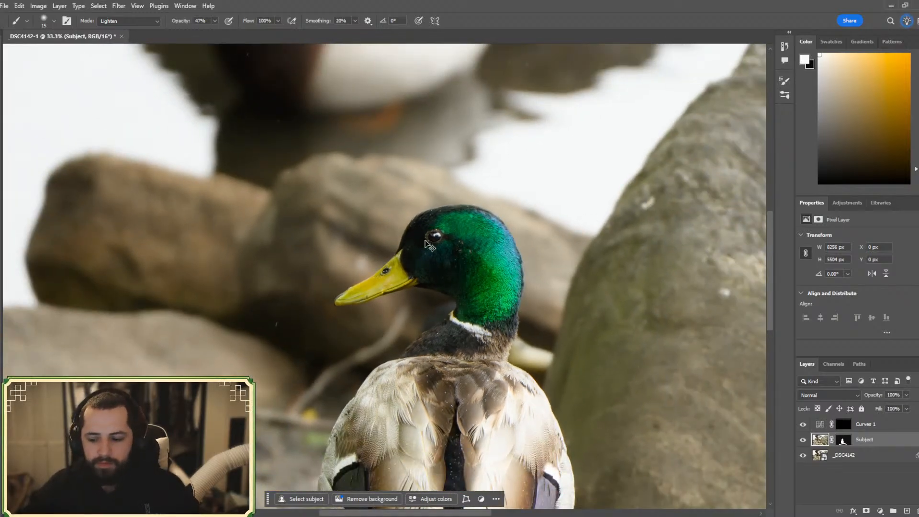
{"action": "key", "text": "ctrl+plus"}
{"action": "key", "text": "ctrl+plus"}
{"action": "key", "text": "ctrl+plus"}
{"action": "key", "text": "ctrl+plus"}
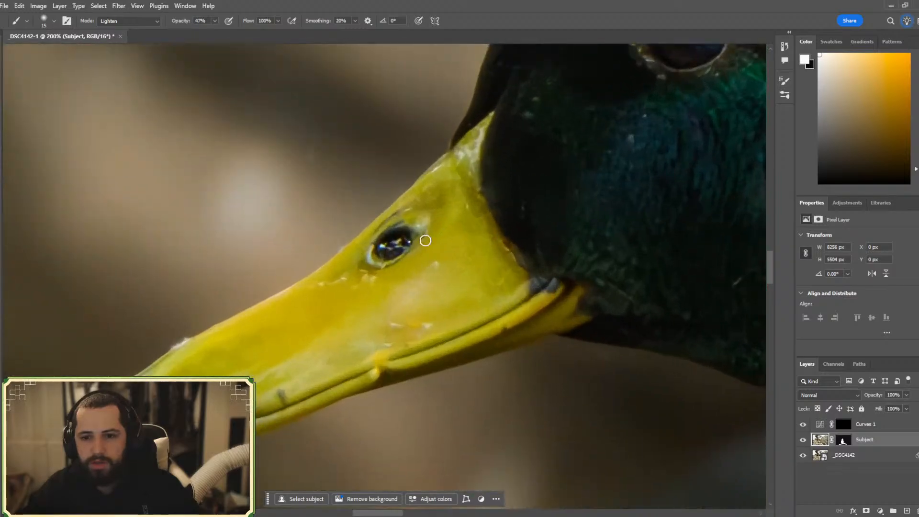
{"action": "key", "text": "ctrl+minus"}
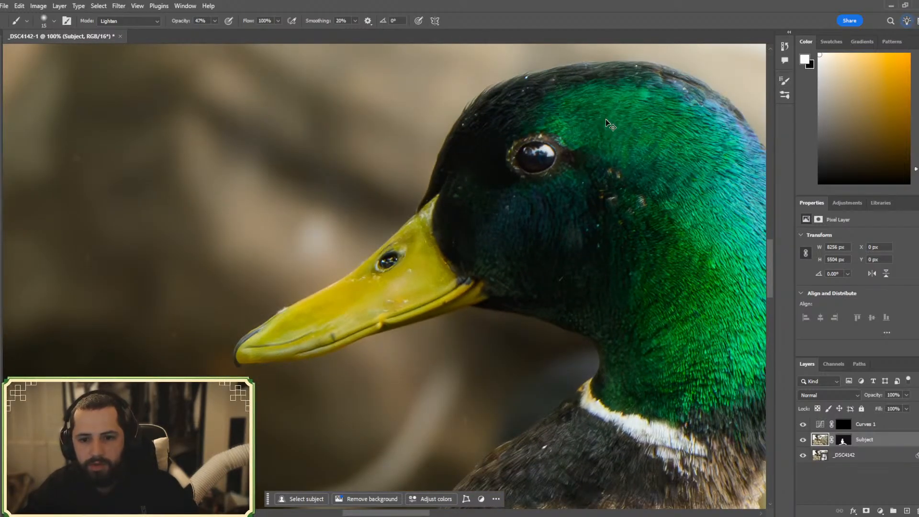
{"action": "key", "text": "ctrl+backslash"}
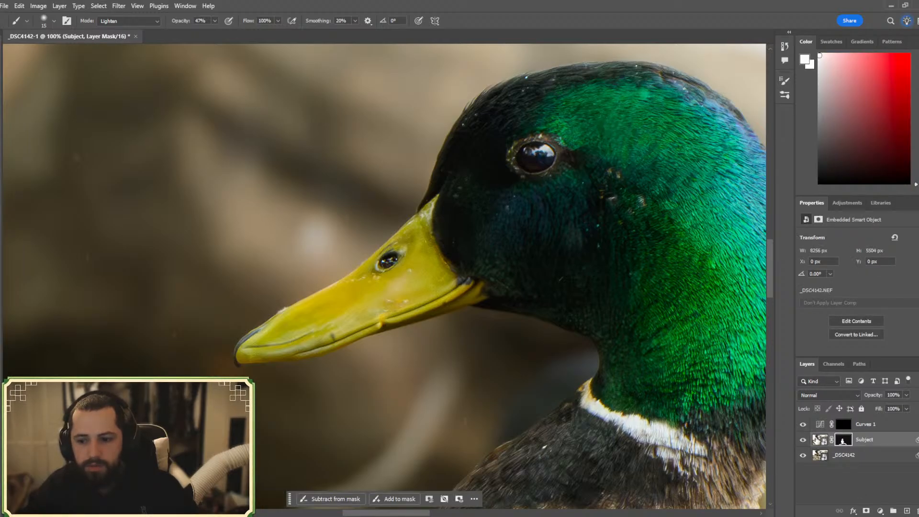
- Target the Subject layer's image again and rasterize its smart object
{"action": "left_click", "coordinate": [815, 438]}
{"action": "left_click", "coordinate": [683, 316]}
{"action": "left_click", "coordinate": [406, 200]}
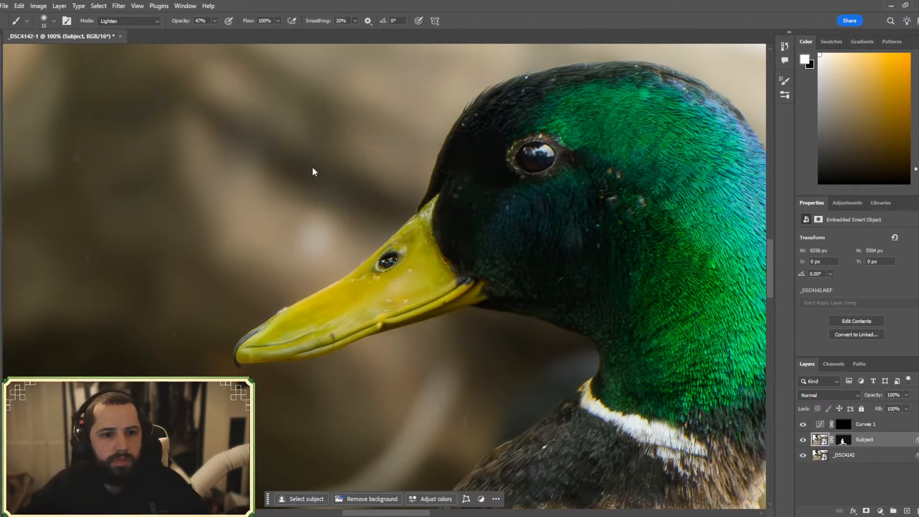
- Paint white over the eye's highlights at 25% brush opacity, first at 15 px and then with a 9 px tip
{"action": "left_click", "coordinate": [215, 20]}
{"action": "left_click_drag", "start_coordinate": [215, 34], "coordinate": [207, 34]}
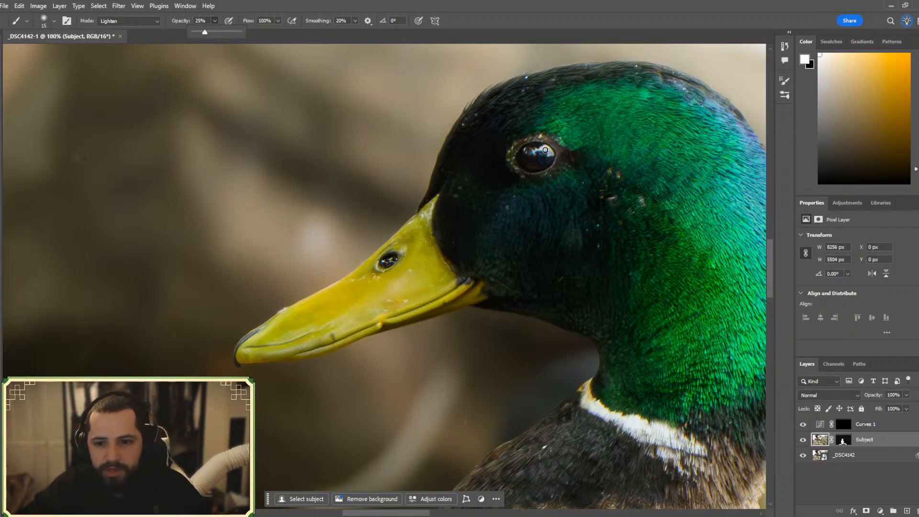
{"action": "left_click", "coordinate": [547, 148]}
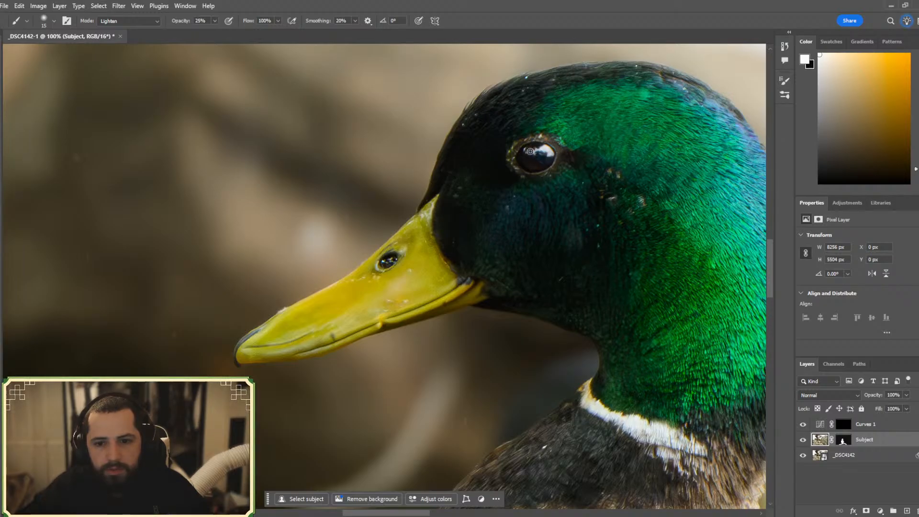
{"action": "left_click", "coordinate": [53, 21]}
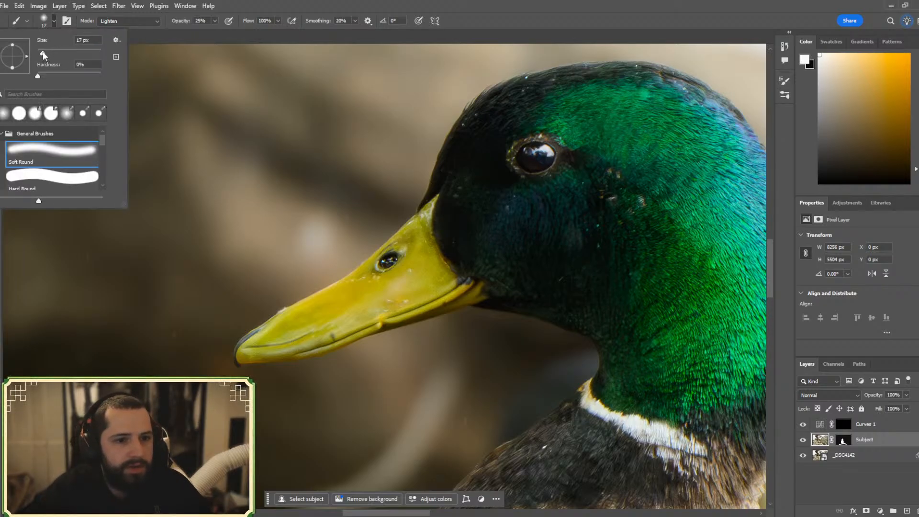
{"action": "left_click_drag", "start_coordinate": [44, 55], "coordinate": [40, 54]}
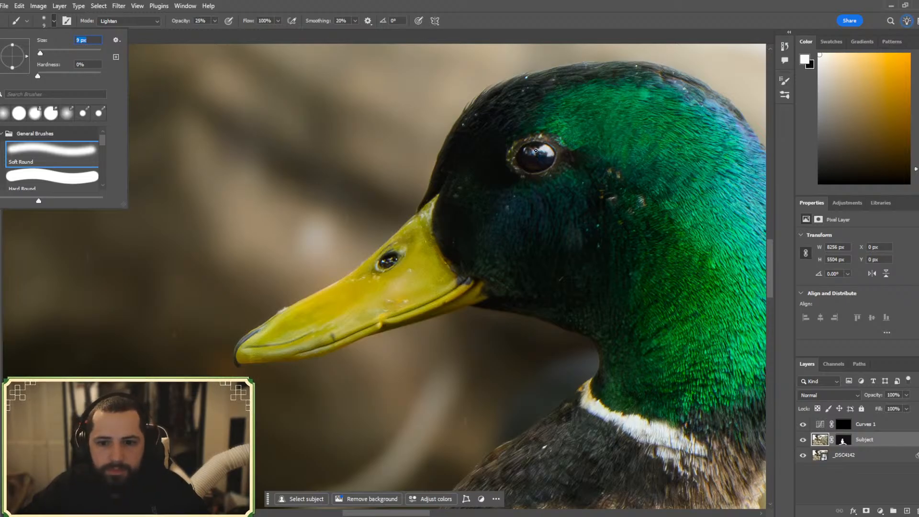
{"action": "left_click", "coordinate": [534, 152]}
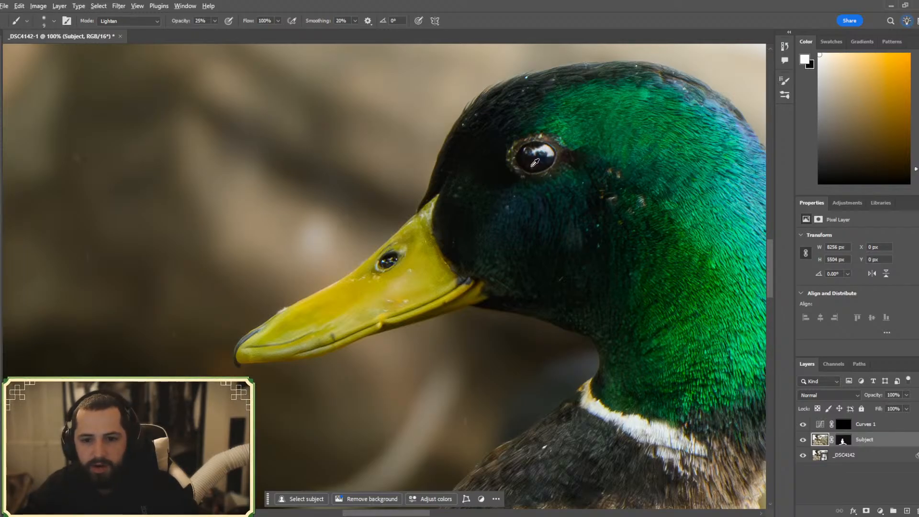
- Sample the eye's dark colour and paint it over the lower part of the eye with a 20 px brush in Normal mode
{"action": "left_click", "coordinate": [535, 162], "text": "alt"}
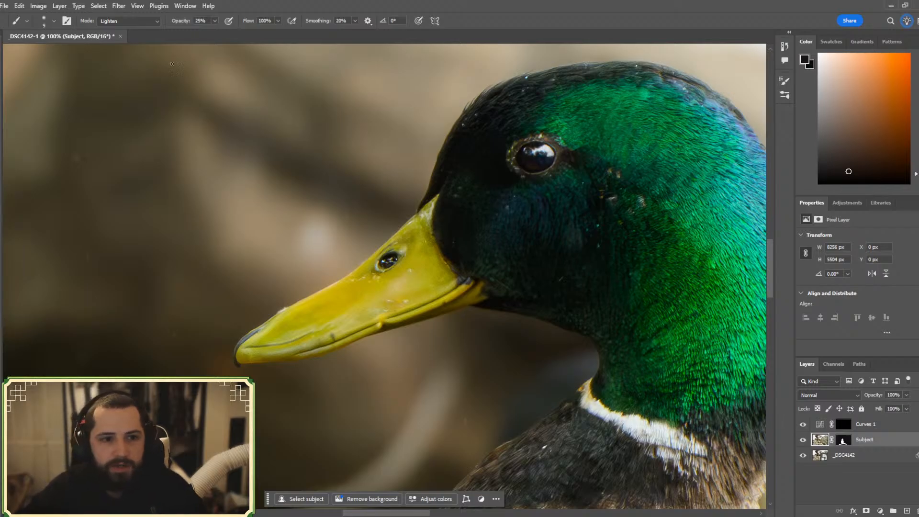
{"action": "left_click", "coordinate": [111, 23]}
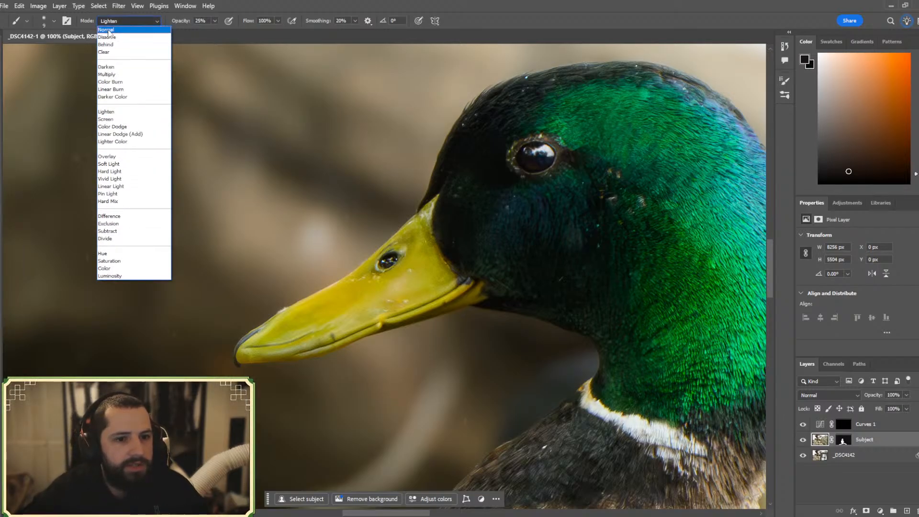
{"action": "left_click", "coordinate": [115, 29]}
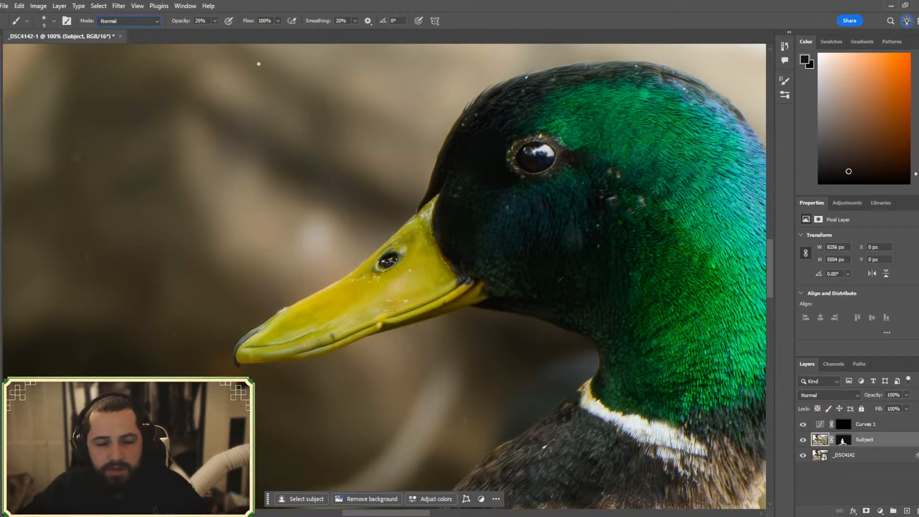
{"action": "left_click", "coordinate": [53, 21]}
{"action": "left_click_drag", "start_coordinate": [40, 55], "coordinate": [44, 56]}
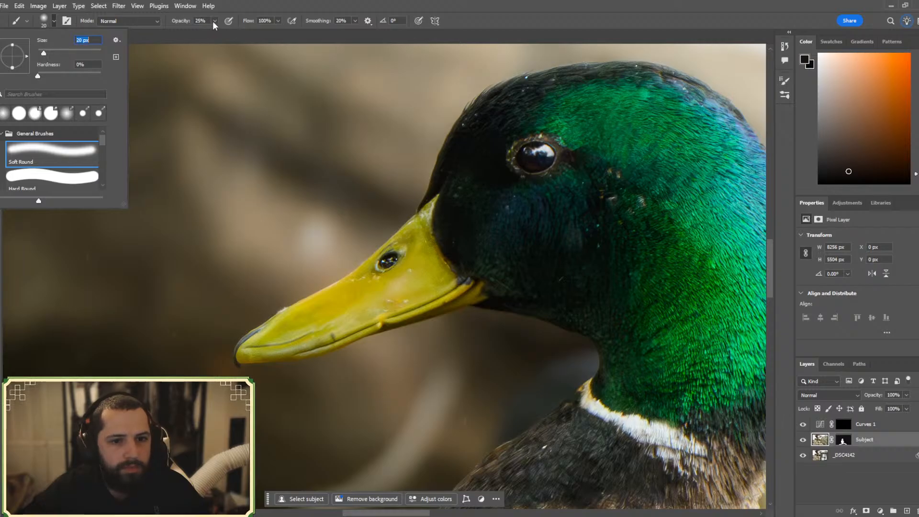
{"action": "left_click", "coordinate": [530, 167]}
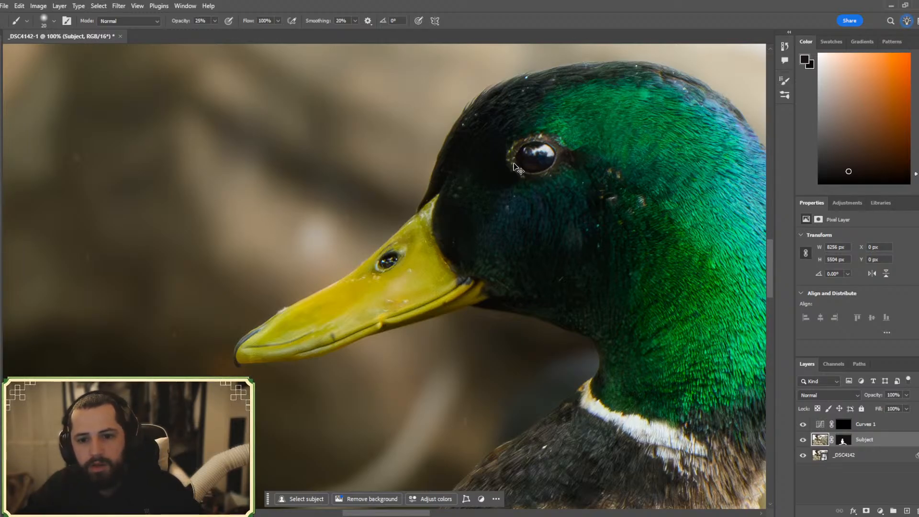
- Switch the brush mode to Lighten, choose black as the foreground colour, and view the whole duck
{"action": "left_click", "coordinate": [129, 21]}
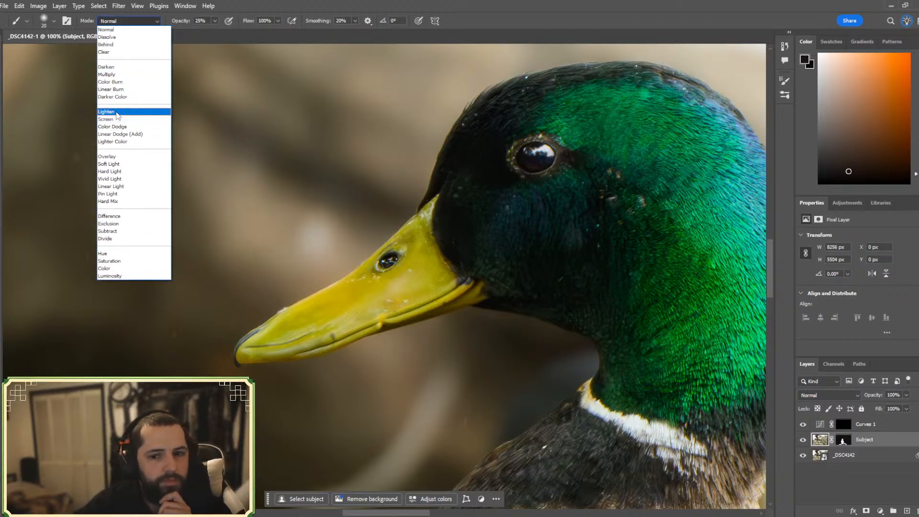
{"action": "left_click", "coordinate": [117, 112]}
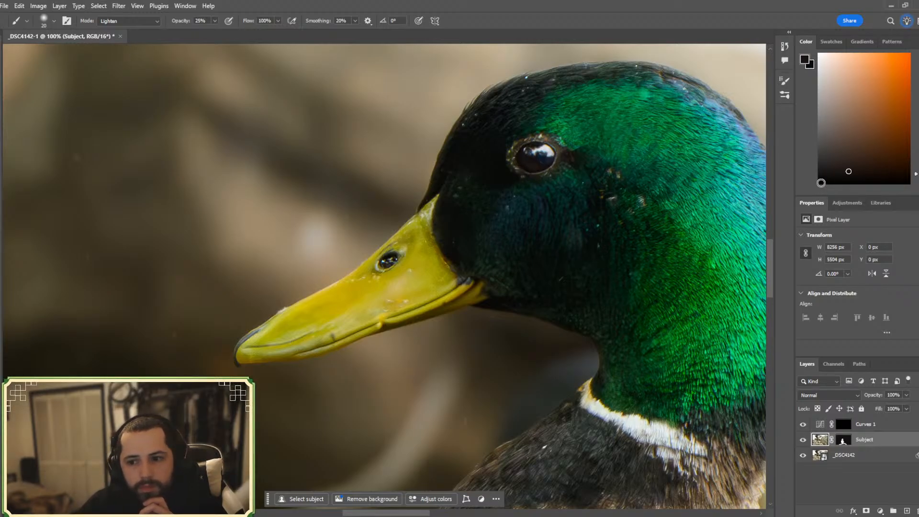
{"action": "left_click", "coordinate": [821, 182]}
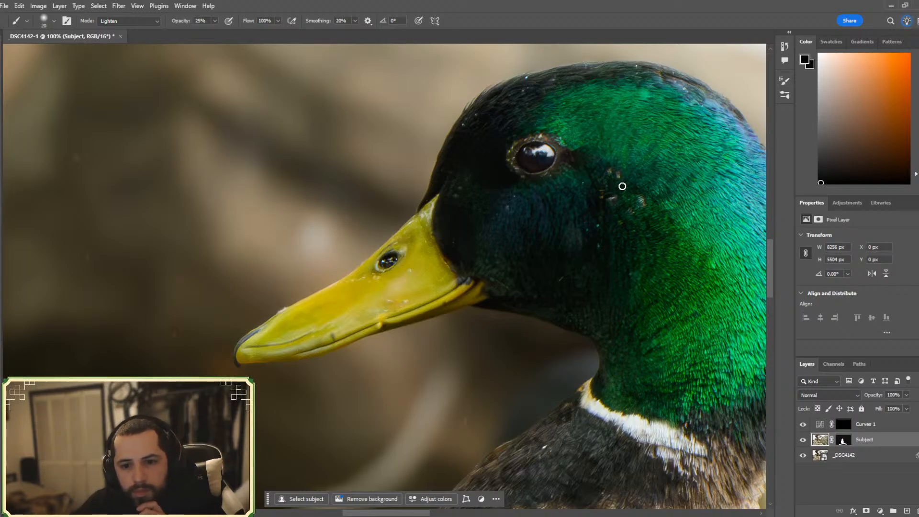
{"action": "key", "text": "ctrl+minus"}
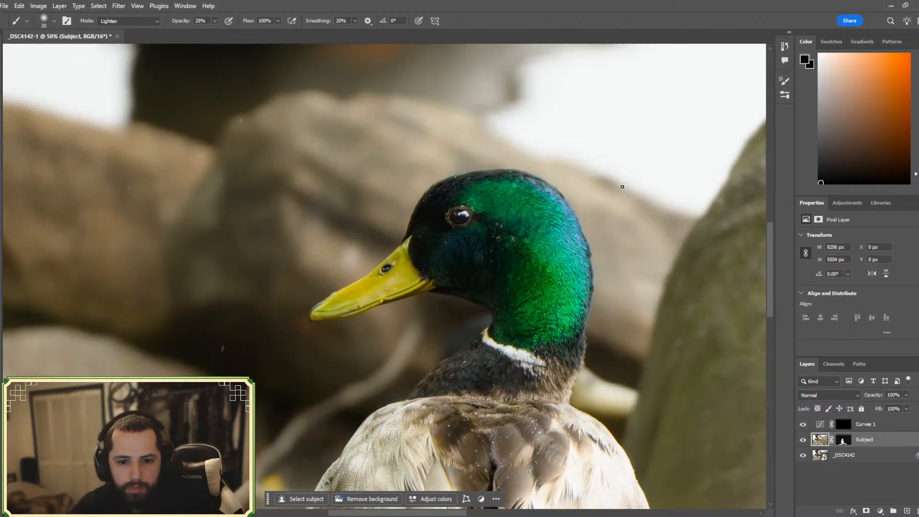
{"action": "key", "text": "ctrl+minus"}
{"action": "scroll", "coordinate": [598, 188], "scroll_direction": "down", "scroll_amount": 3}
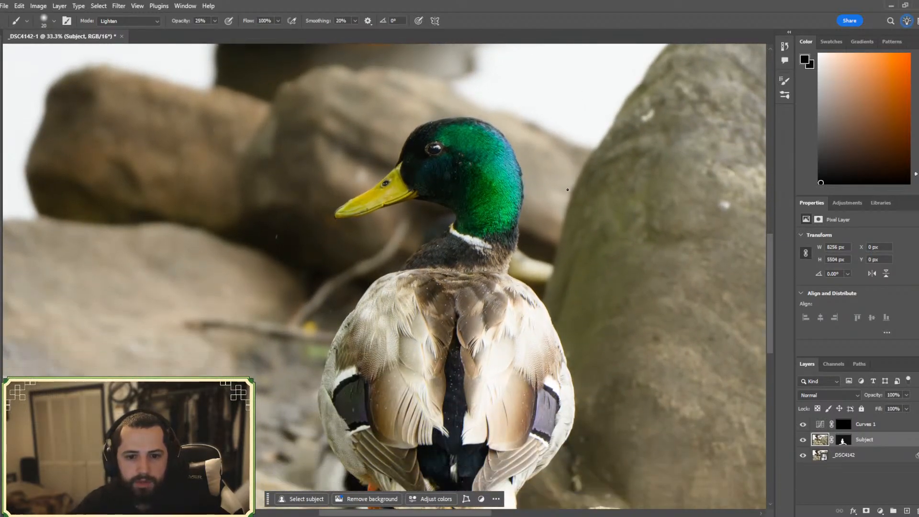
- Check the retouched eye and head against the whole photo at several magnifications
{"action": "key", "text": "ctrl+minus"}
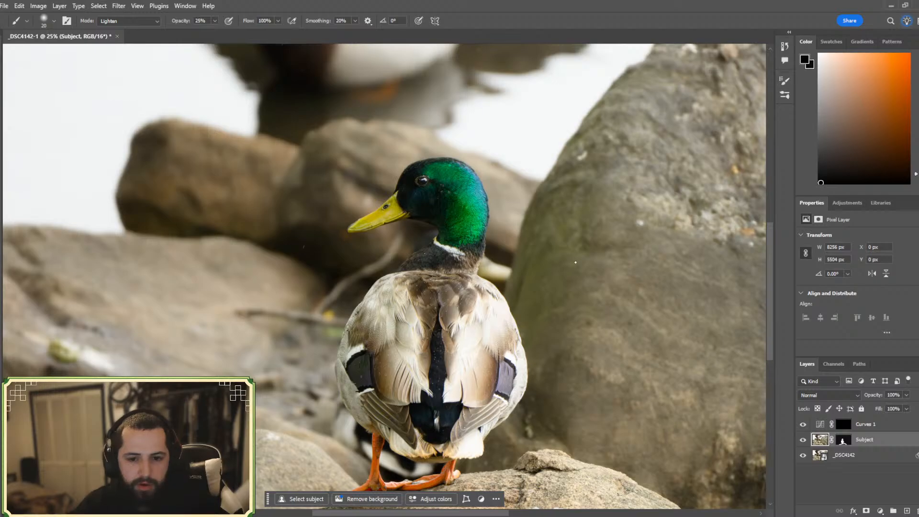
{"action": "key", "text": "ctrl+minus"}
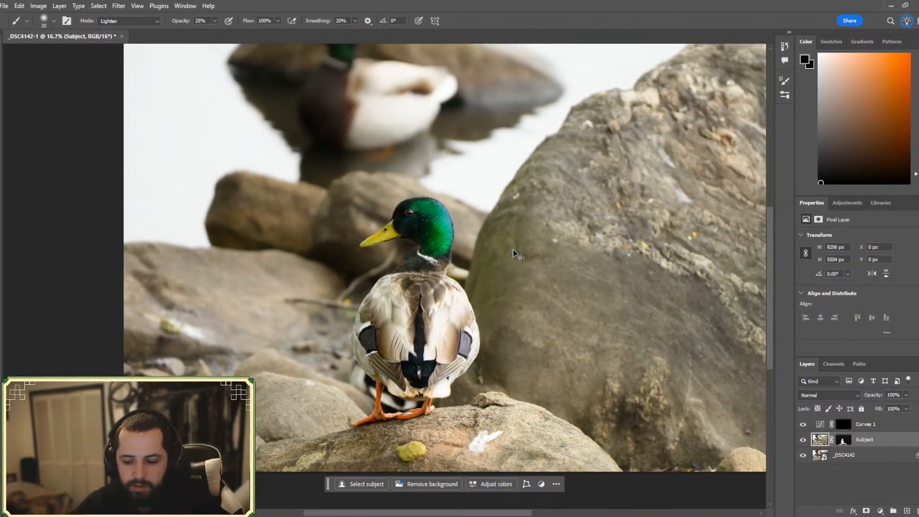
{"action": "key", "text": "ctrl+plus"}
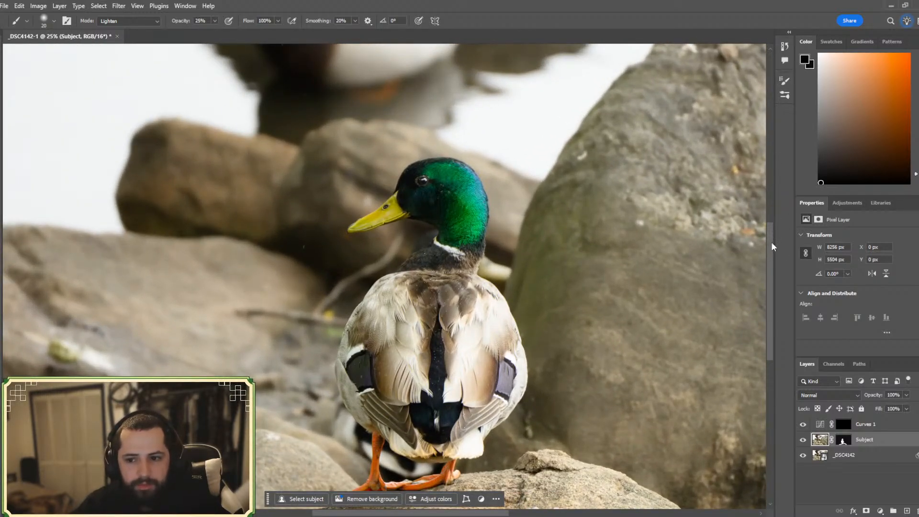
{"action": "left_click_drag", "start_coordinate": [771, 246], "coordinate": [770, 254]}
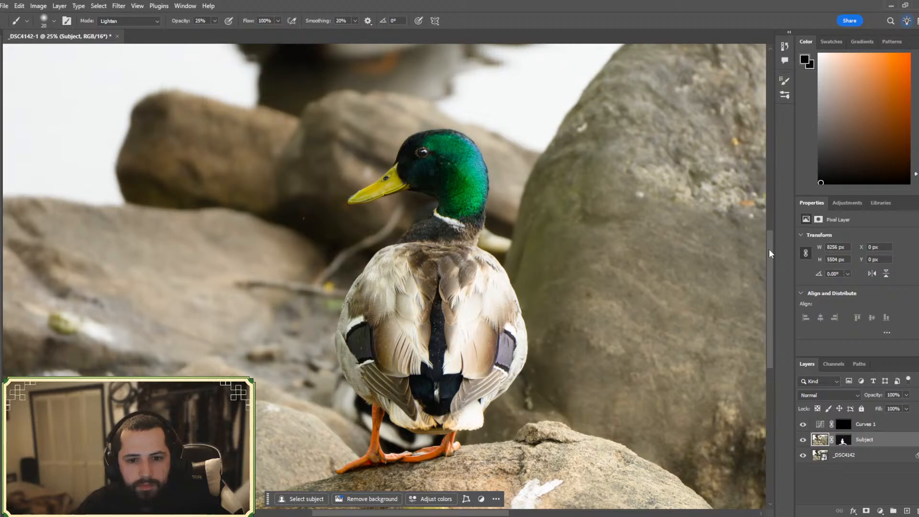
{"action": "key", "text": "ctrl+plus"}
{"action": "key", "text": "ctrl+plus"}
{"action": "key", "text": "ctrl+plus"}
{"action": "scroll", "coordinate": [406, 141], "scroll_direction": "up", "scroll_amount": 3}
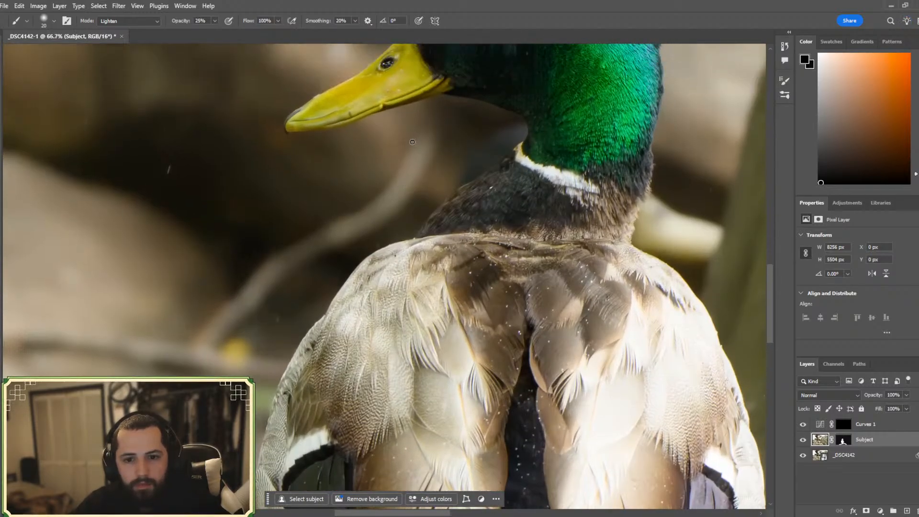
{"action": "scroll", "coordinate": [412, 143], "scroll_direction": "up", "scroll_amount": 4}
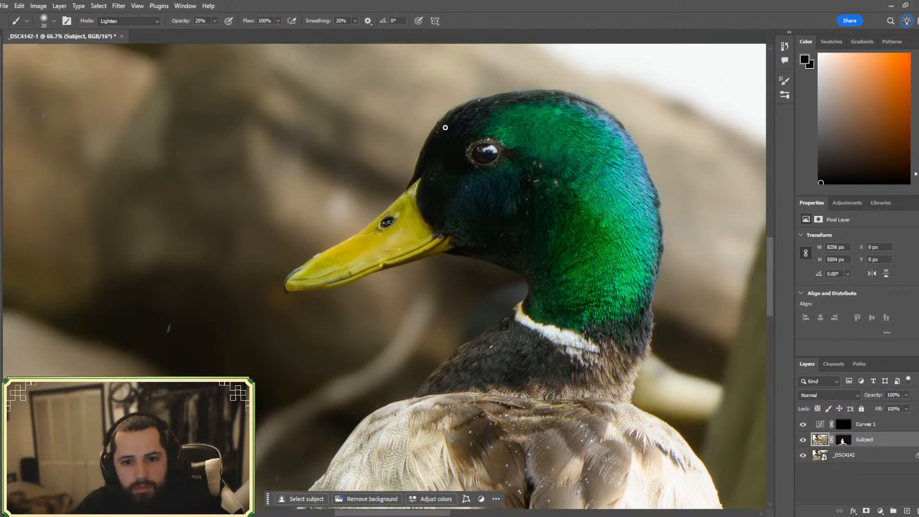
- Sample the dark colour at the lower part of the duck's eye as the foreground colour
{"action": "key", "text": "ctrl+plus"}
{"action": "key", "text": "ctrl+plus"}
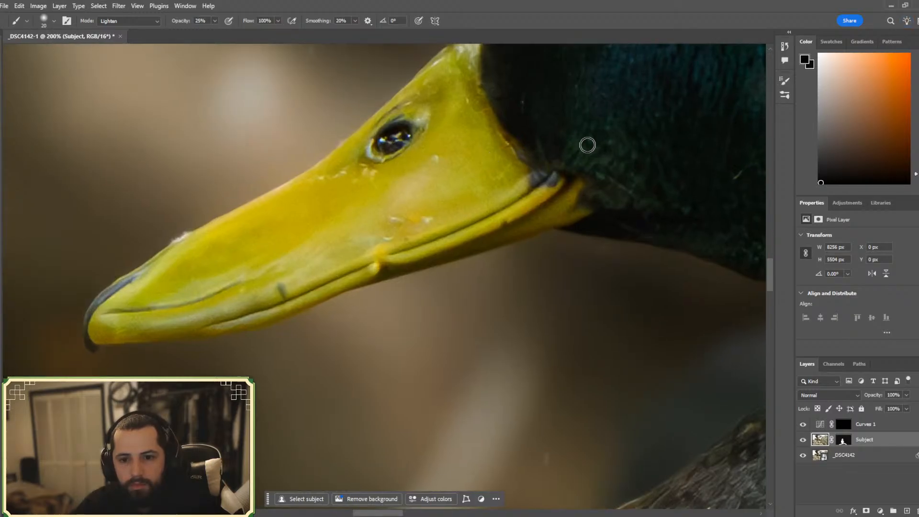
{"action": "key", "text": "ctrl+minus"}
{"action": "scroll", "coordinate": [595, 209], "scroll_direction": "up", "scroll_amount": 3}
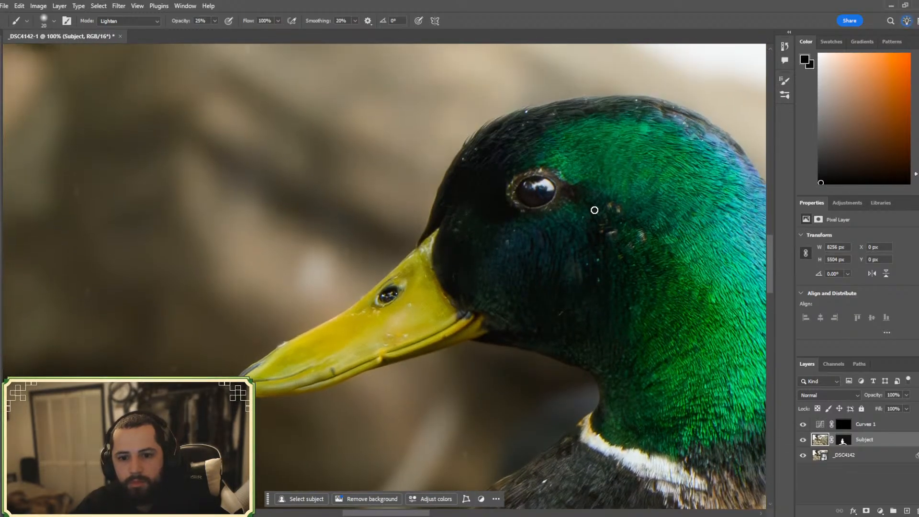
{"action": "left_click", "coordinate": [533, 202], "text": "alt"}
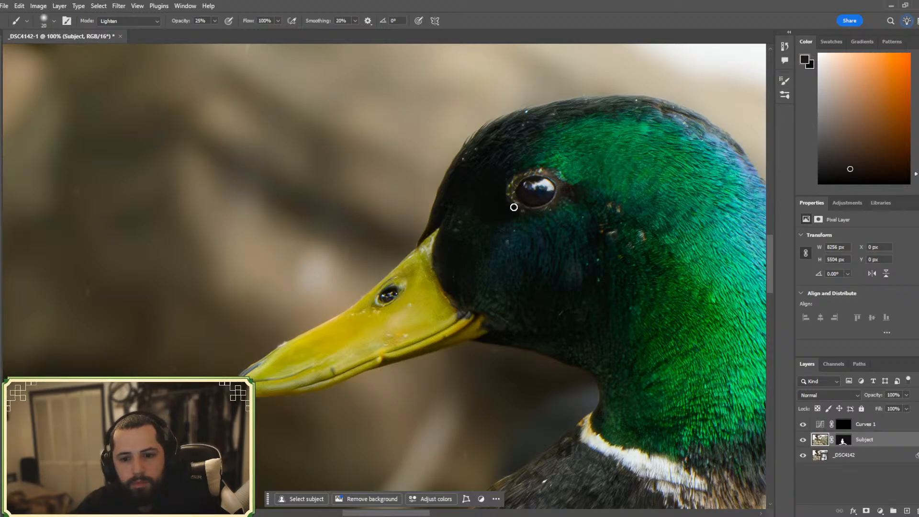
- Review how the retouched duck fits with the rocks and water in the full frame
{"action": "key", "text": "ctrl+minus"}
{"action": "key", "text": "ctrl+minus"}
{"action": "key", "text": "ctrl+minus"}
{"action": "key", "text": "ctrl+minus"}
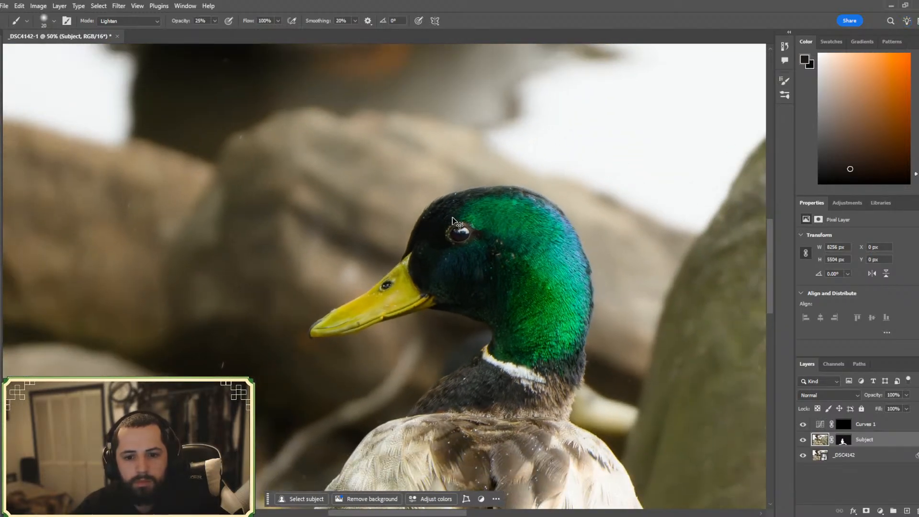
{"action": "scroll", "coordinate": [456, 217], "scroll_direction": "down", "scroll_amount": 1}
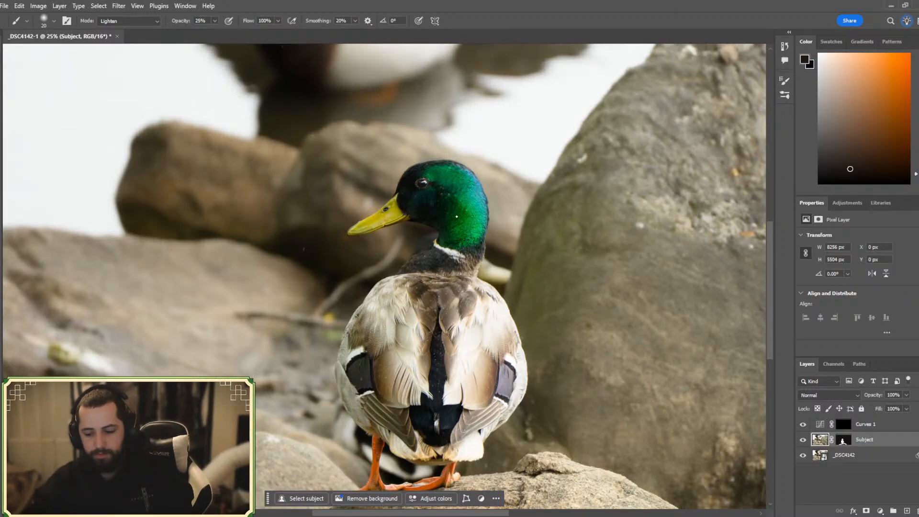
{"action": "key", "text": "ctrl+minus"}
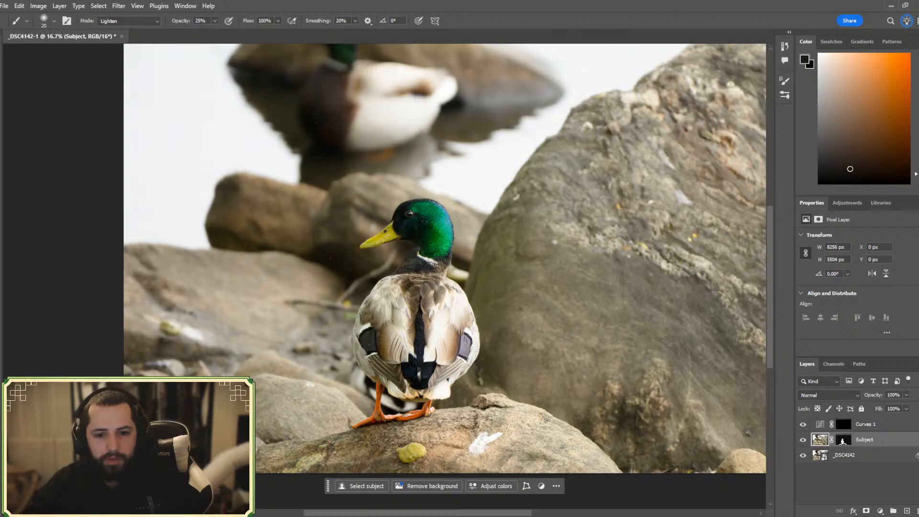
{"action": "scroll", "coordinate": [457, 218], "scroll_direction": "down", "scroll_amount": 1}
{"action": "scroll", "coordinate": [456, 216], "scroll_direction": "up", "scroll_amount": 1}
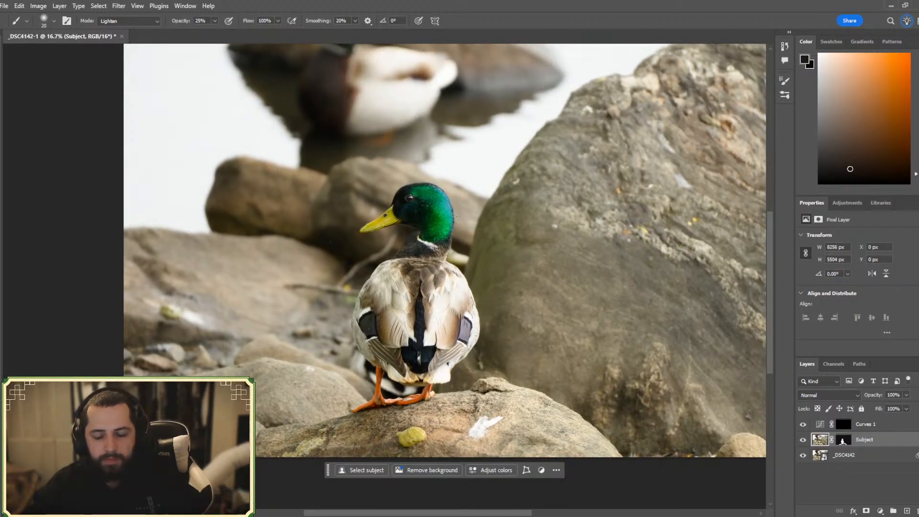
{"action": "key", "text": "ctrl+plus"}
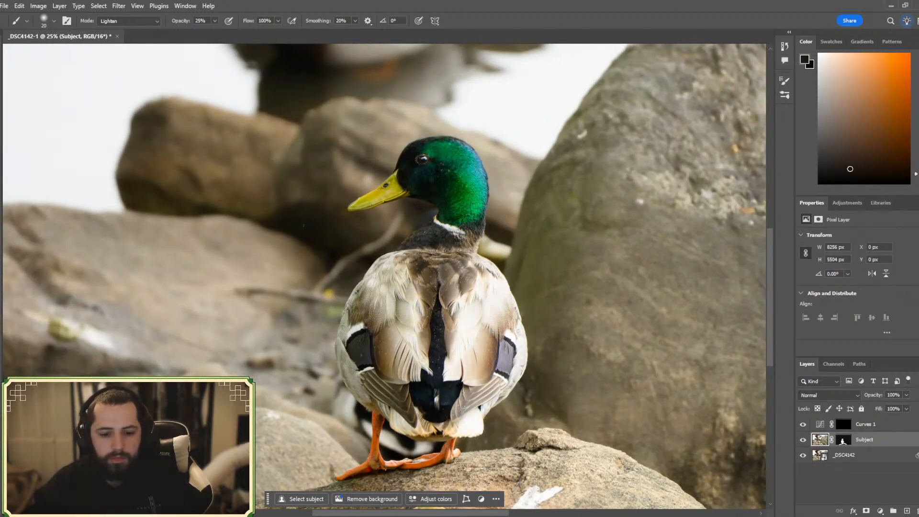
{"action": "left_click_drag", "start_coordinate": [336, 515], "coordinate": [328, 516]}
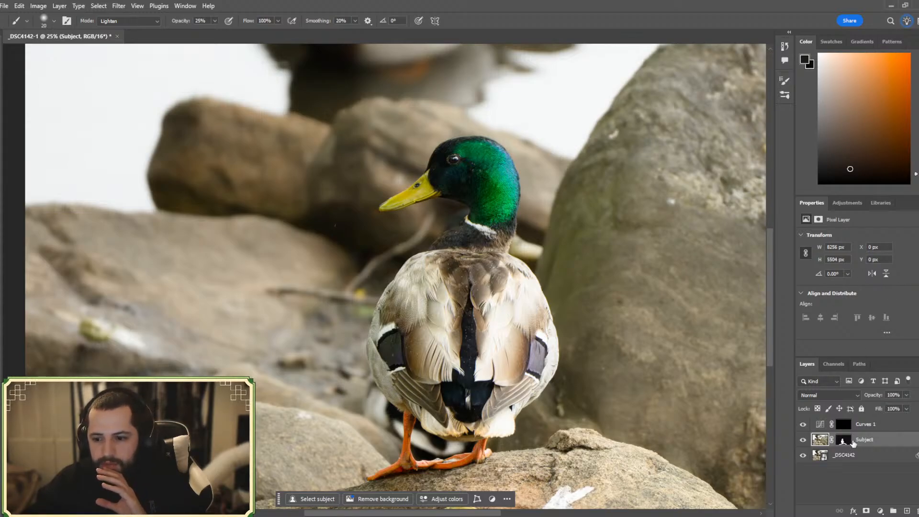
- Set the density of the Subject layer's mask to 100%
{"action": "left_click", "coordinate": [851, 441]}
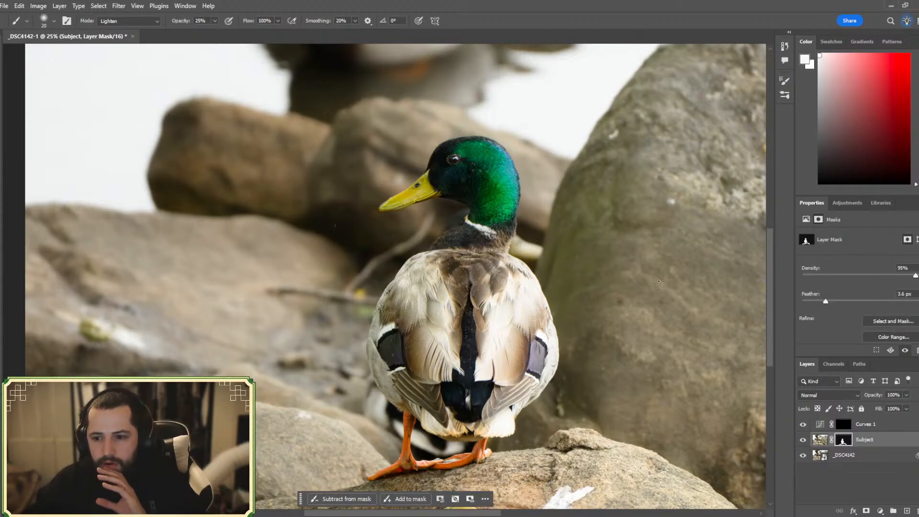
{"action": "scroll", "coordinate": [659, 281], "scroll_direction": "up", "scroll_amount": 1}
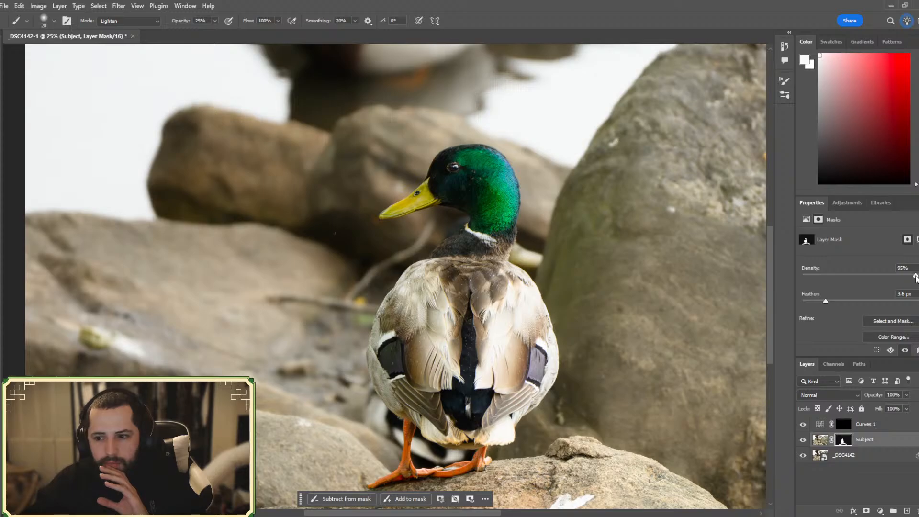
{"action": "left_click_drag", "start_coordinate": [915, 278], "coordinate": [918, 277]}
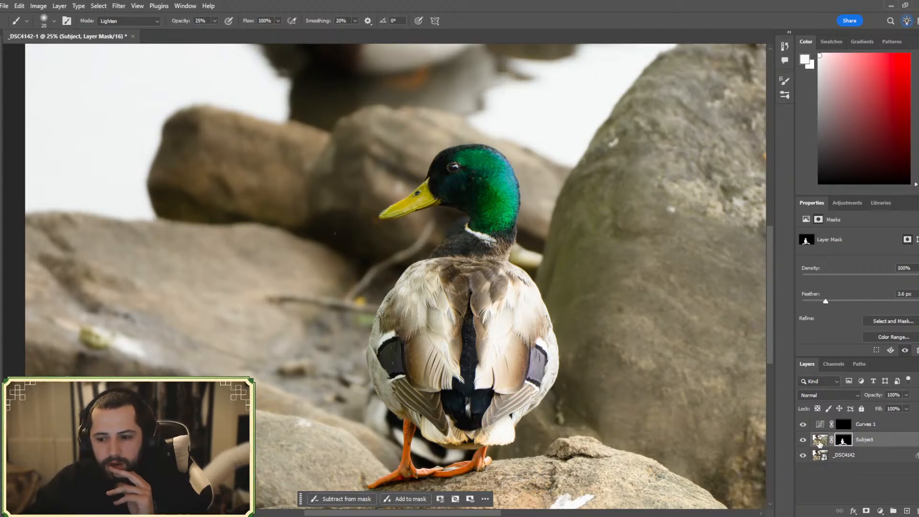
- Add a Brightness/Contrast adjustment above the _DSC4142 background layer and clip it to that layer
{"action": "left_click", "coordinate": [820, 440]}
{"action": "left_click", "coordinate": [843, 457]}
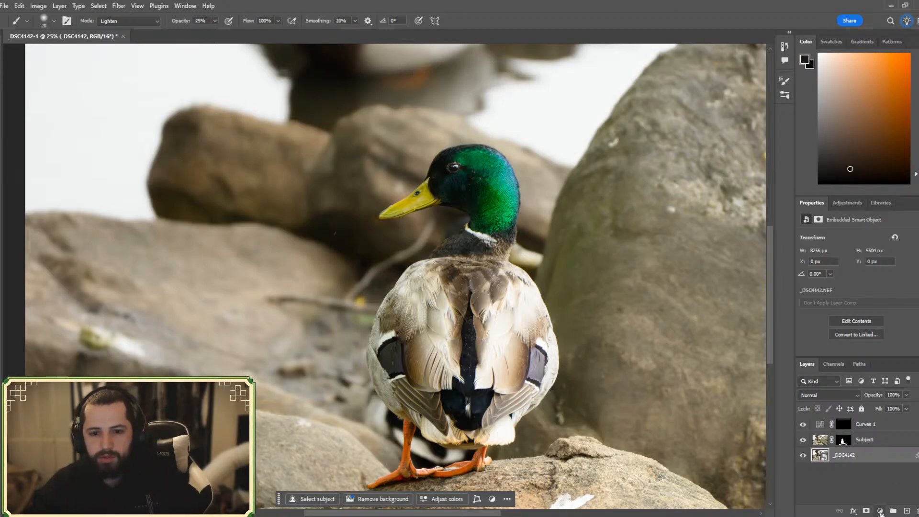
{"action": "key", "text": "ctrl+minus"}
{"action": "left_click", "coordinate": [881, 511]}
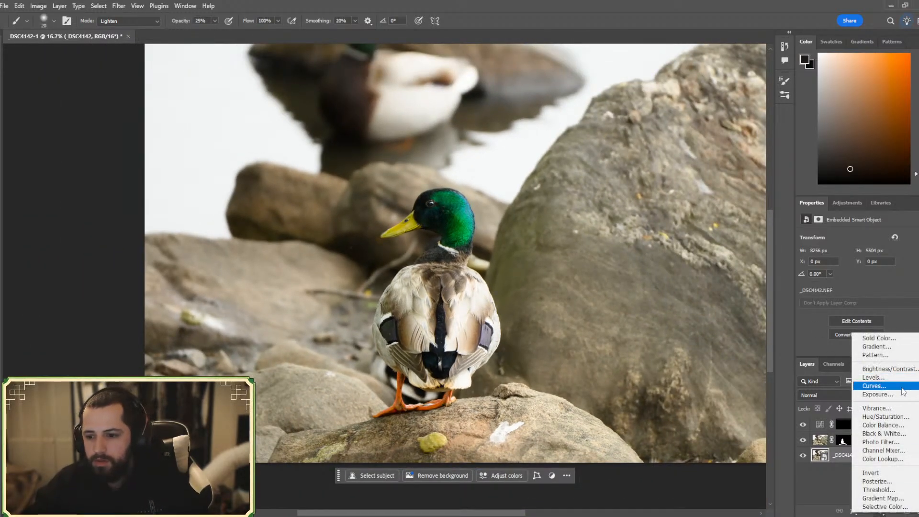
{"action": "left_click", "coordinate": [907, 373]}
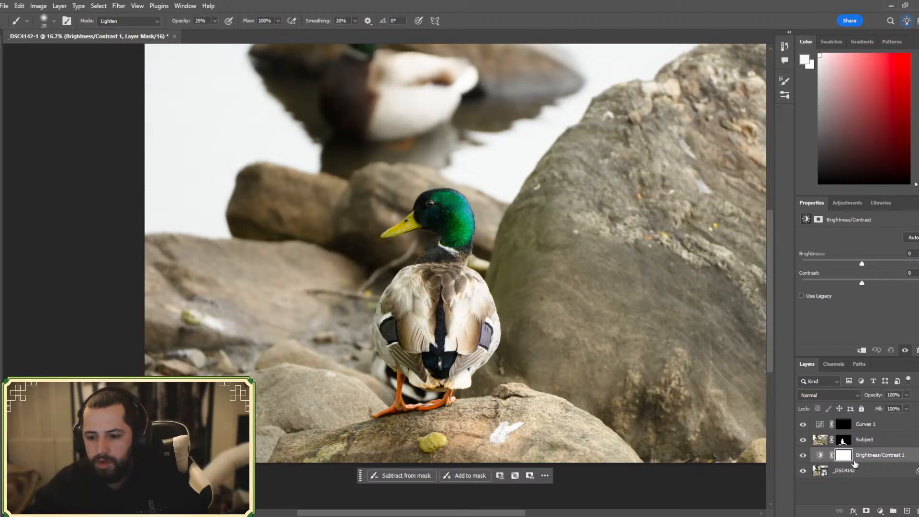
{"action": "left_click", "coordinate": [854, 463], "text": "alt"}
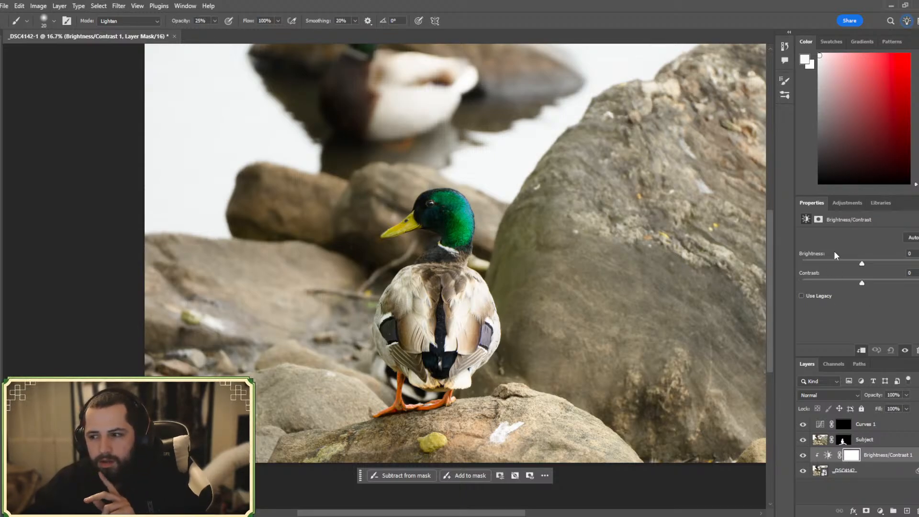
- Set the background adjustment's brightness to -7 and compare the photo with and without it
{"action": "left_click_drag", "start_coordinate": [863, 263], "coordinate": [860, 263]}
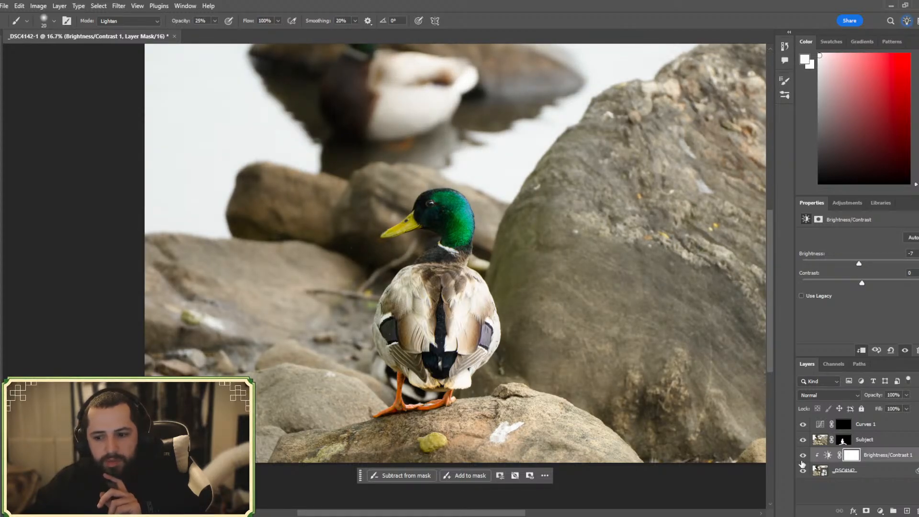
{"action": "left_click", "coordinate": [803, 457]}
{"action": "left_click", "coordinate": [804, 457]}
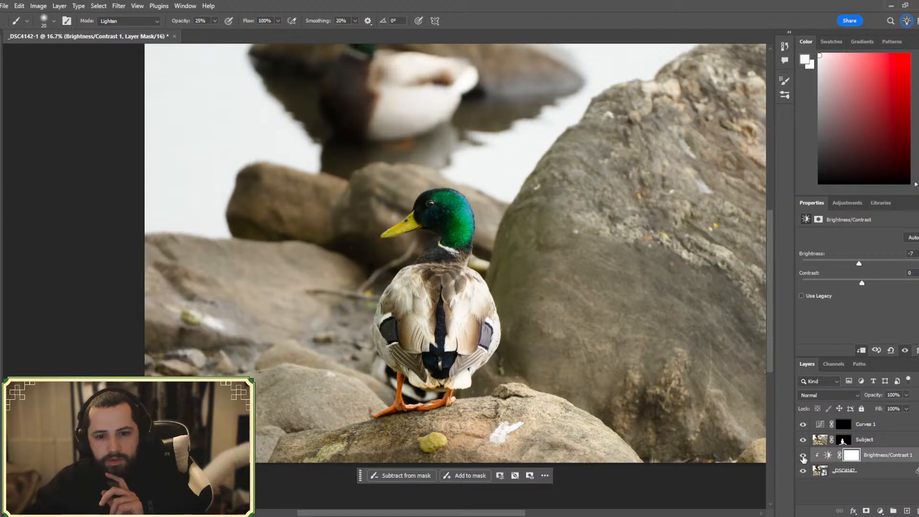
{"action": "left_click", "coordinate": [803, 457]}
{"action": "left_click", "coordinate": [803, 457]}
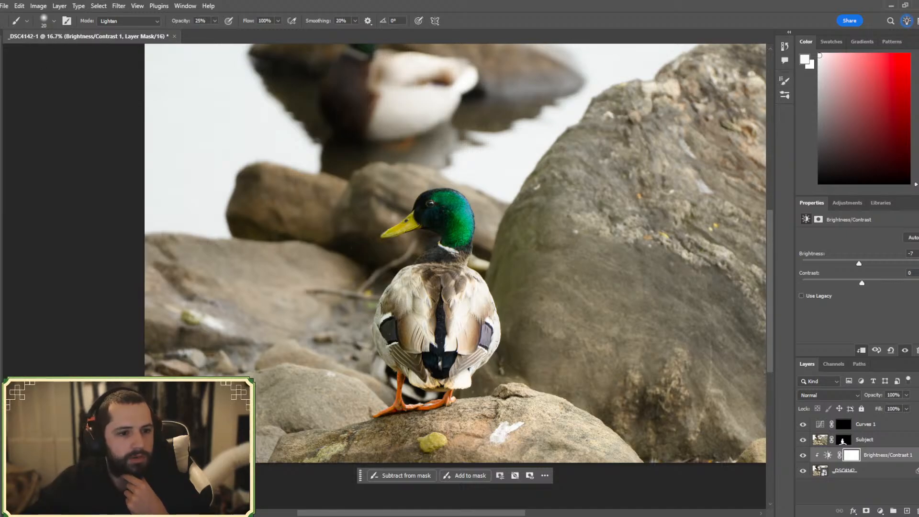
- Start a 4 x 5 in 300 ppi crop and shrink its frame around the duck, ending just below the feet
{"action": "key", "text": "c"}
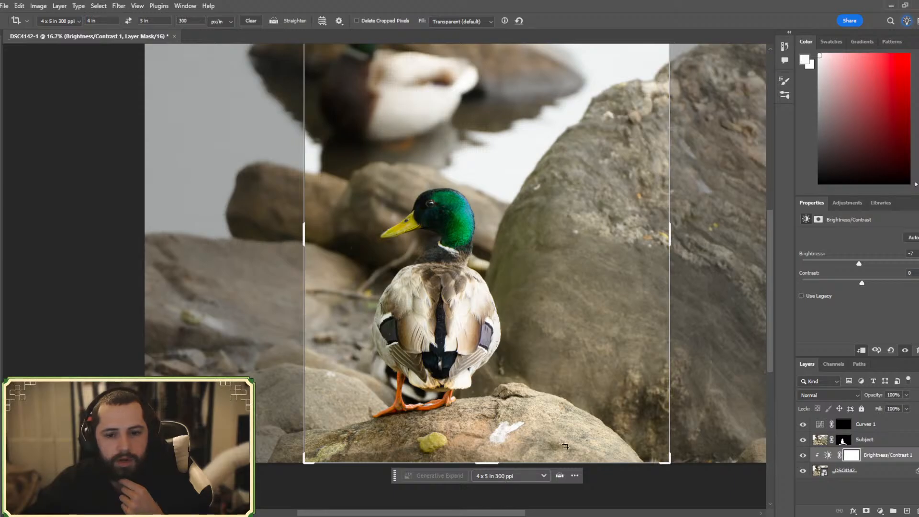
{"action": "scroll", "coordinate": [513, 264], "scroll_direction": "up", "scroll_amount": 3}
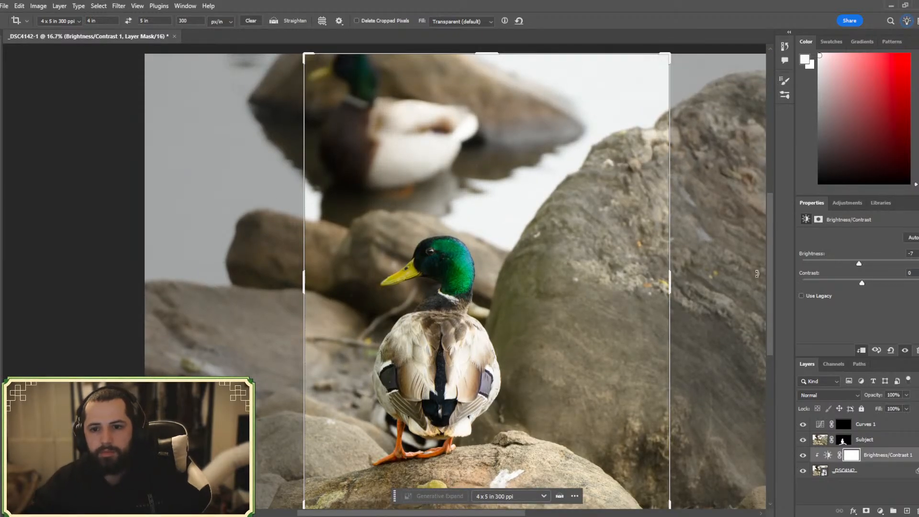
{"action": "left_click_drag", "start_coordinate": [669, 53], "coordinate": [632, 90]}
{"action": "left_click_drag", "start_coordinate": [553, 308], "coordinate": [573, 327]}
{"action": "left_click_drag", "start_coordinate": [494, 473], "coordinate": [495, 448]}
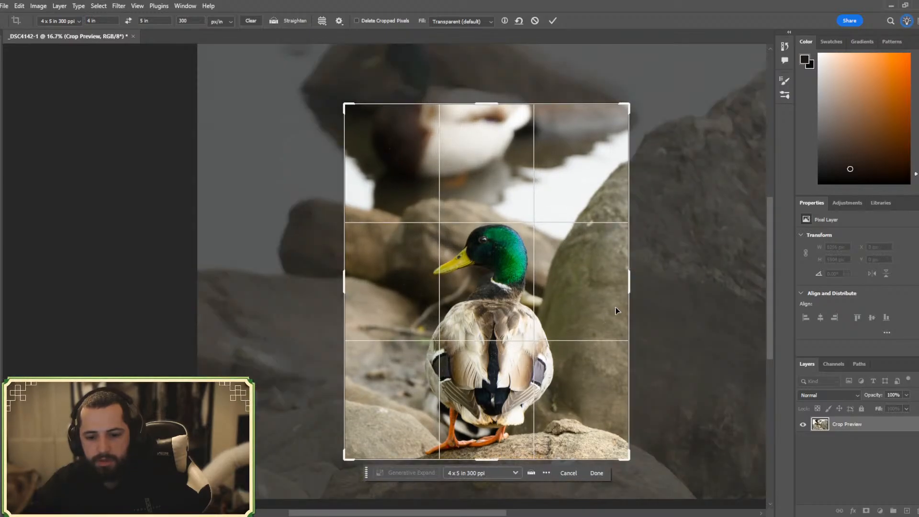
- Tighten the crop frame further and reposition the photo so the duck sits slightly right of centre
{"action": "left_click_drag", "start_coordinate": [631, 286], "coordinate": [619, 289]}
{"action": "left_click_drag", "start_coordinate": [530, 306], "coordinate": [536, 294]}
{"action": "left_click_drag", "start_coordinate": [562, 338], "coordinate": [556, 334]}
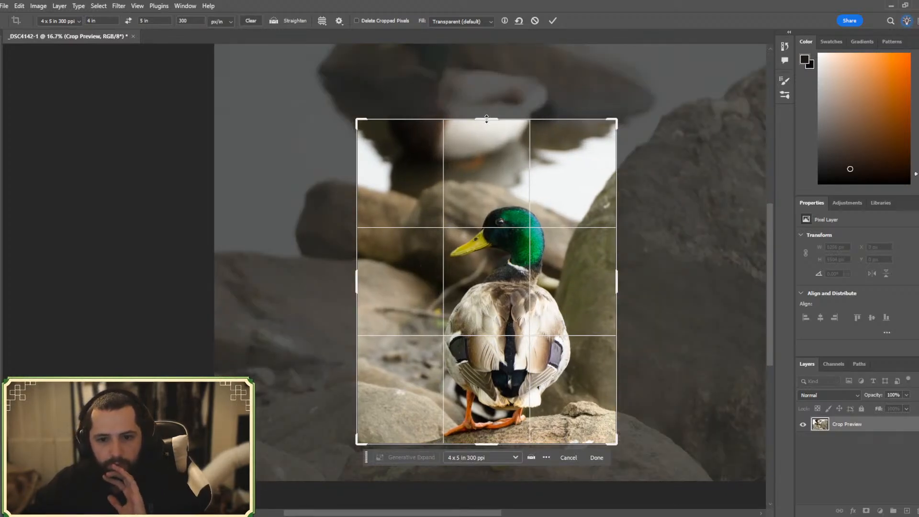
{"action": "left_click_drag", "start_coordinate": [486, 118], "coordinate": [487, 138]}
{"action": "mouse_move", "coordinate": [533, 247]}
{"action": "left_mouse_down"}
{"action": "mouse_move", "coordinate": [546, 252]}
{"action": "mouse_move", "coordinate": [535, 254]}
{"action": "left_mouse_up"}
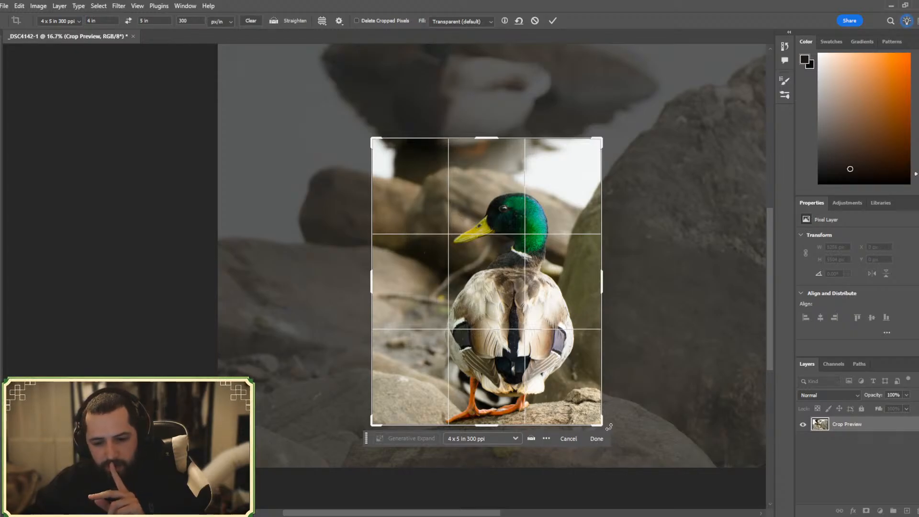
- Rotate the photo slightly counter-clockwise inside the 4 x 5 crop frame, nudge the duck's position and apply the crop
{"action": "left_click_drag", "start_coordinate": [609, 426], "coordinate": [610, 424]}
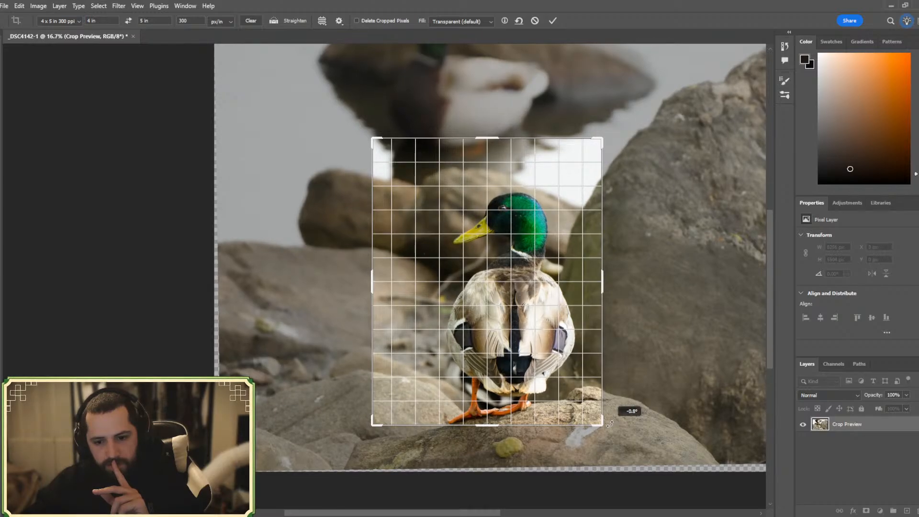
{"action": "left_click_drag", "start_coordinate": [611, 424], "coordinate": [611, 423]}
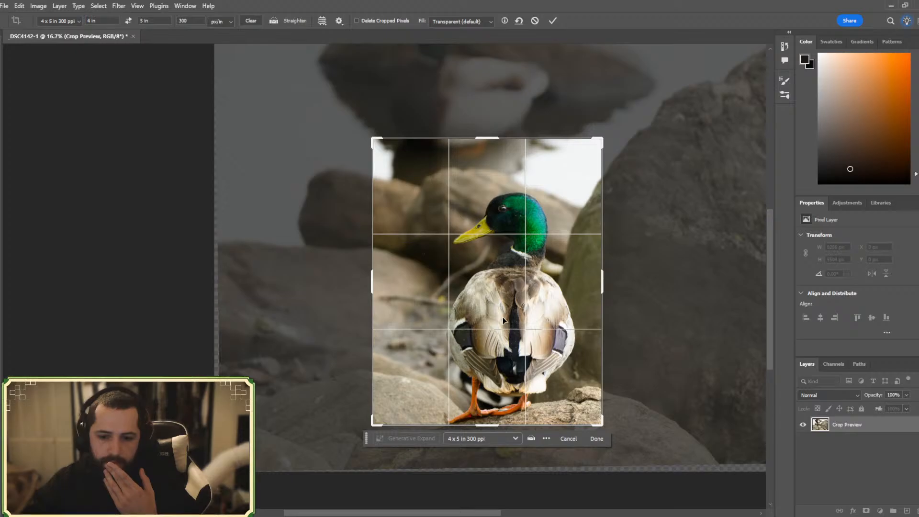
{"action": "left_click_drag", "start_coordinate": [503, 317], "coordinate": [502, 315]}
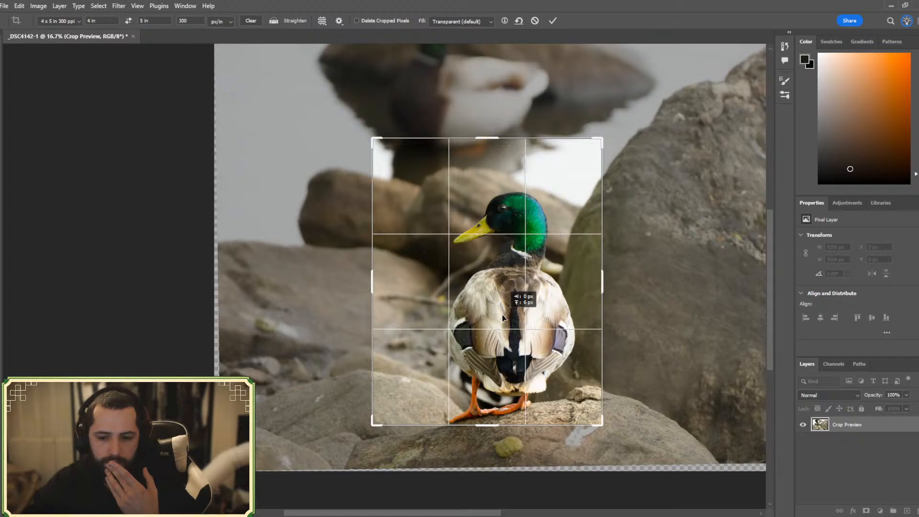
{"action": "left_click_drag", "start_coordinate": [501, 315], "coordinate": [502, 315]}
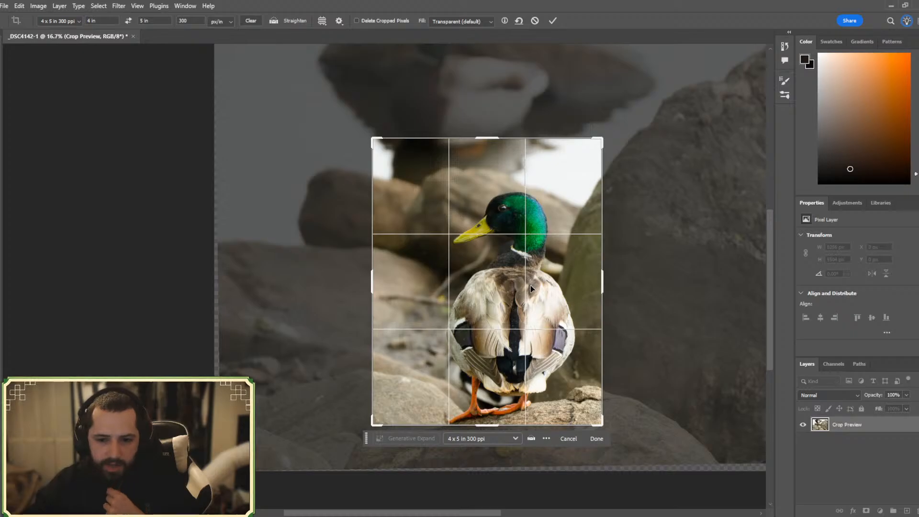
{"action": "left_click_drag", "start_coordinate": [522, 292], "coordinate": [523, 292]}
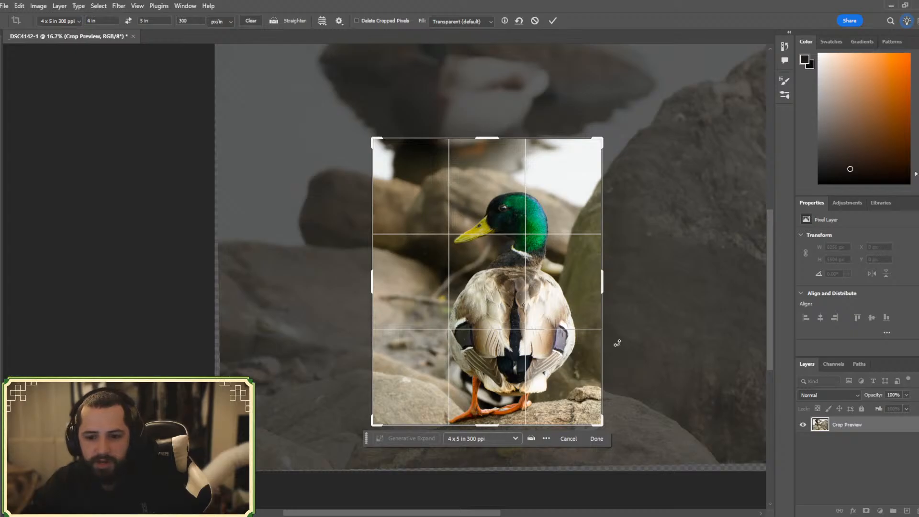
{"action": "left_click", "coordinate": [597, 439]}
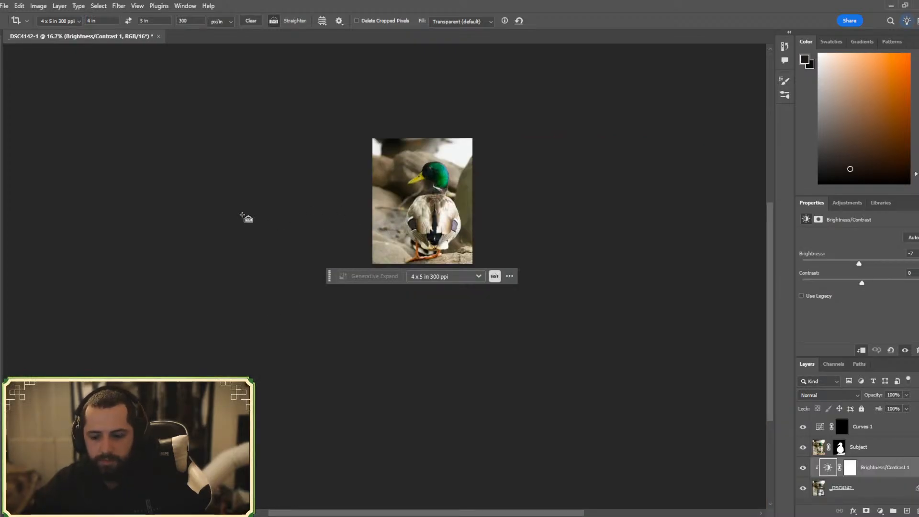
- Examine the cropped photo up close from the duck's head to its feet and as a whole composition
{"action": "key", "text": "ctrl+plus"}
{"action": "key", "text": "ctrl+plus"}
{"action": "key", "text": "ctrl+plus"}
{"action": "key", "text": "ctrl+plus"}
{"action": "scroll", "coordinate": [313, 278], "scroll_direction": "up", "scroll_amount": 4}
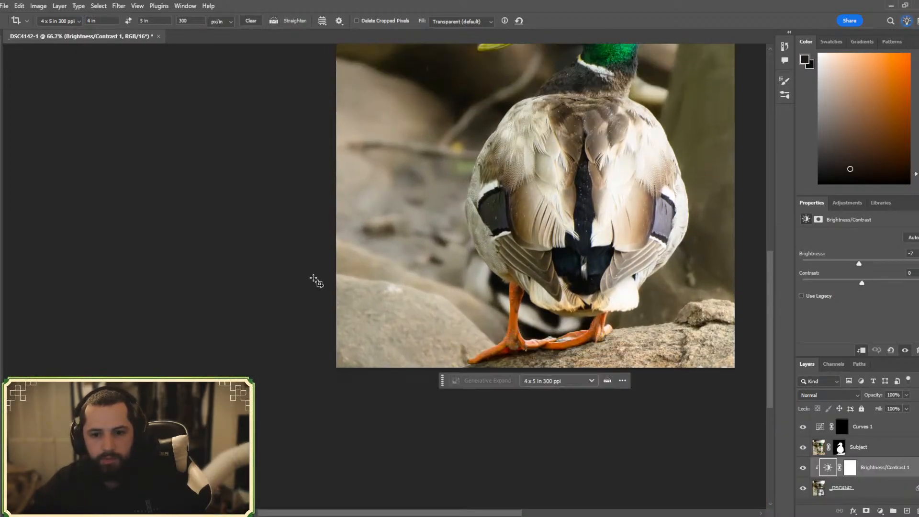
{"action": "scroll", "coordinate": [316, 281], "scroll_direction": "up", "scroll_amount": 8}
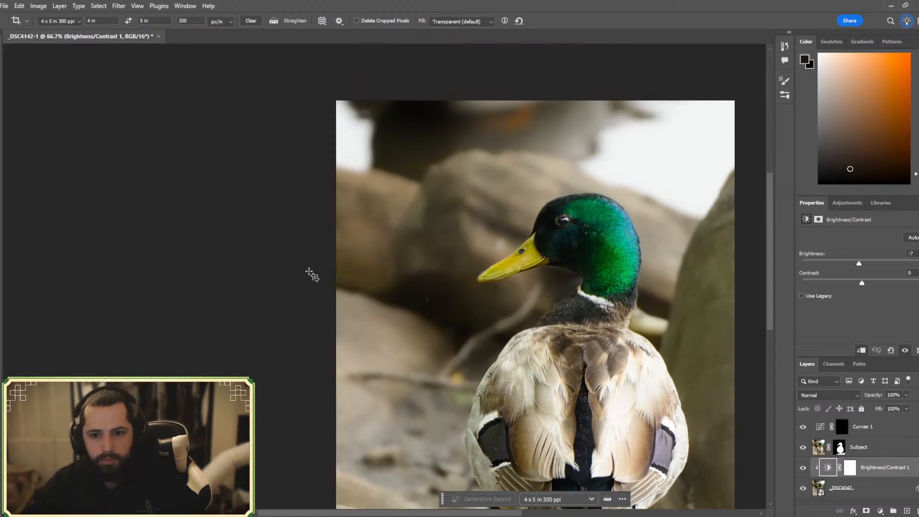
{"action": "scroll", "coordinate": [312, 275], "scroll_direction": "down", "scroll_amount": 5}
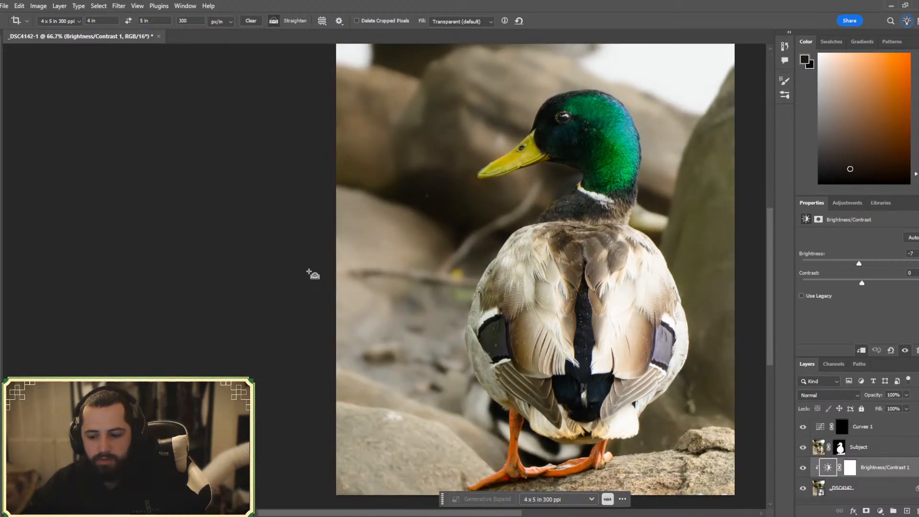
{"action": "key", "text": "ctrl+minus"}
{"action": "key", "text": "ctrl+minus"}
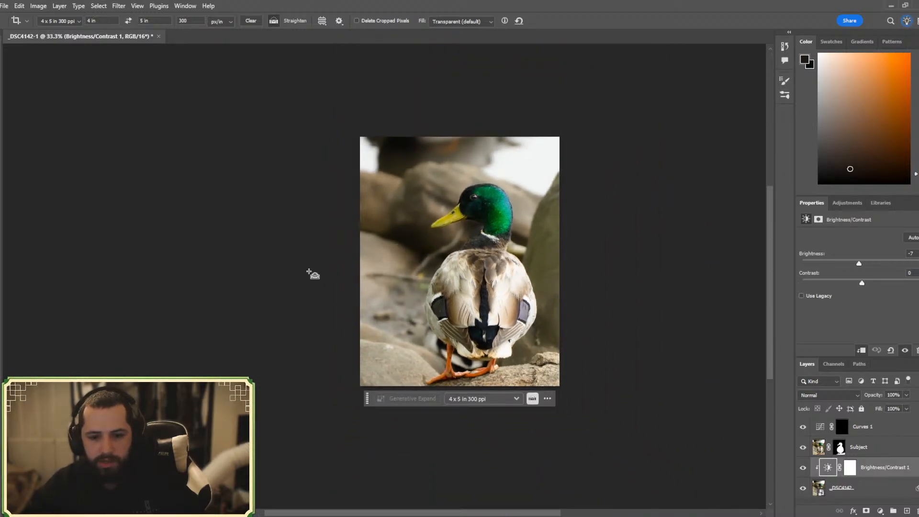
{"action": "key", "text": "ctrl+plus"}
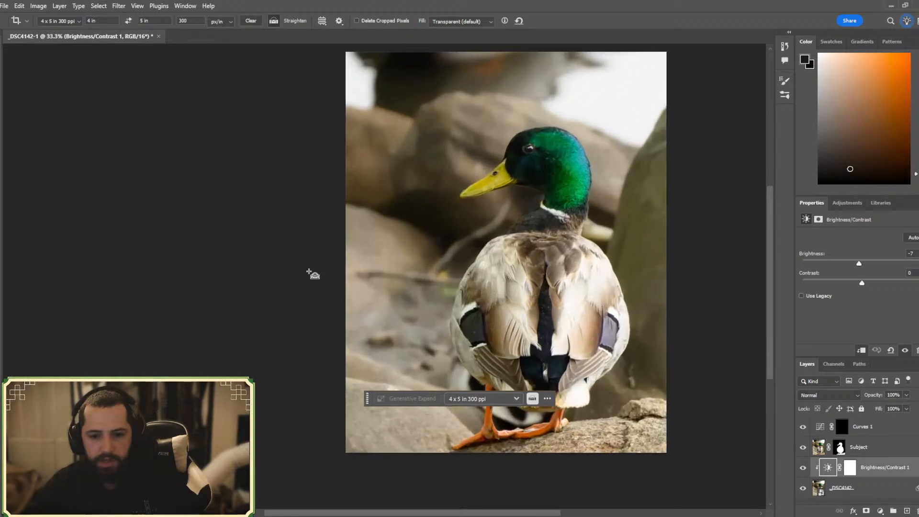
{"action": "key", "text": "ctrl+plus"}
{"action": "key", "text": "ctrl+plus"}
{"action": "key", "text": "ctrl+plus"}
{"action": "key", "text": "ctrl+minus"}
{"action": "key", "text": "ctrl+minus"}
{"action": "key", "text": "ctrl+minus"}
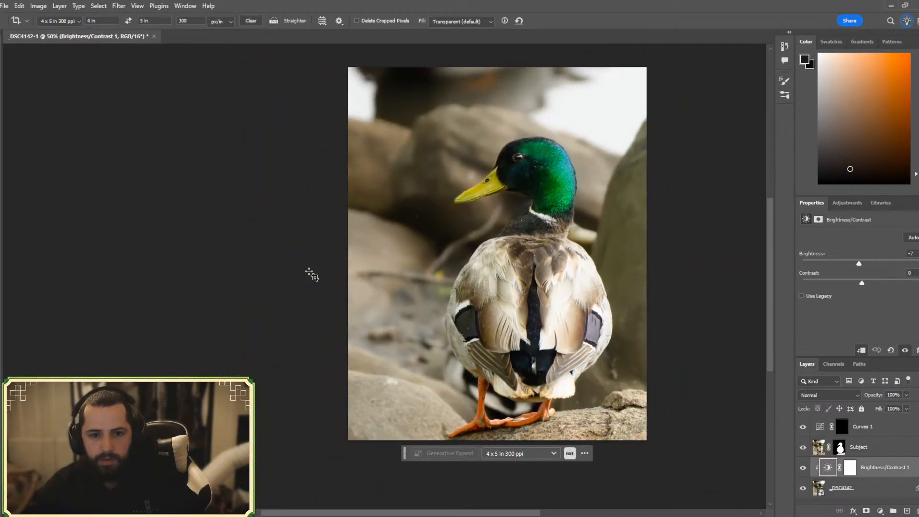
- Undo the applied crop
{"action": "key", "text": "ctrl+z"}
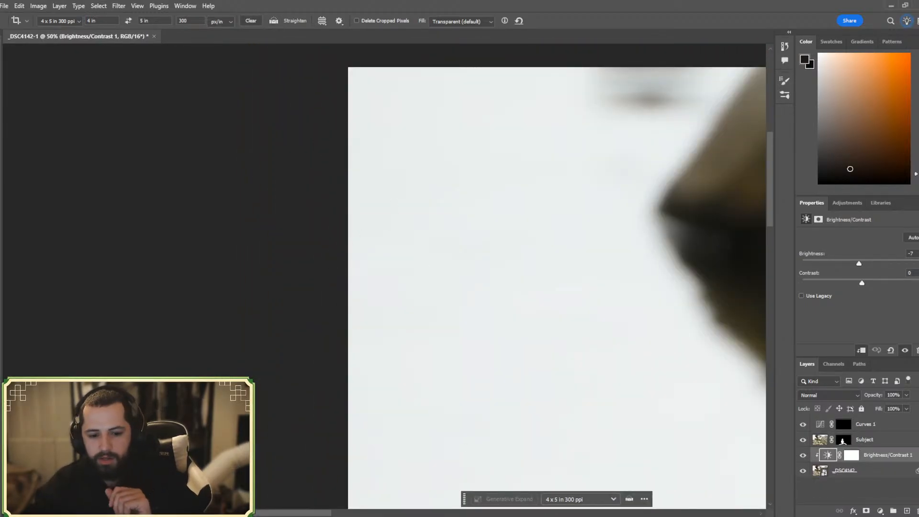
{"action": "left_click_drag", "start_coordinate": [258, 515], "coordinate": [367, 511]}
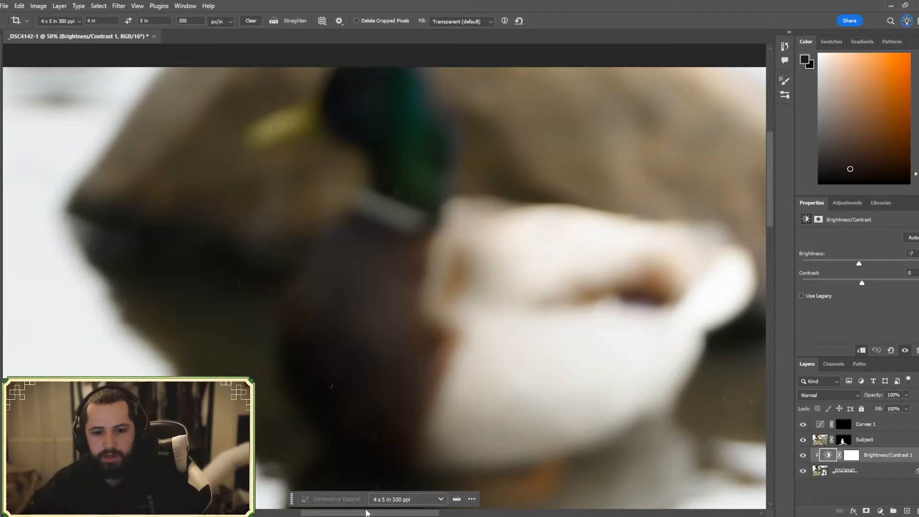
{"action": "key", "text": "ctrl+minus"}
{"action": "key", "text": "ctrl+minus"}
{"action": "key", "text": "ctrl+minus"}
{"action": "key", "text": "ctrl+minus"}
{"action": "key", "text": "ctrl+minus"}
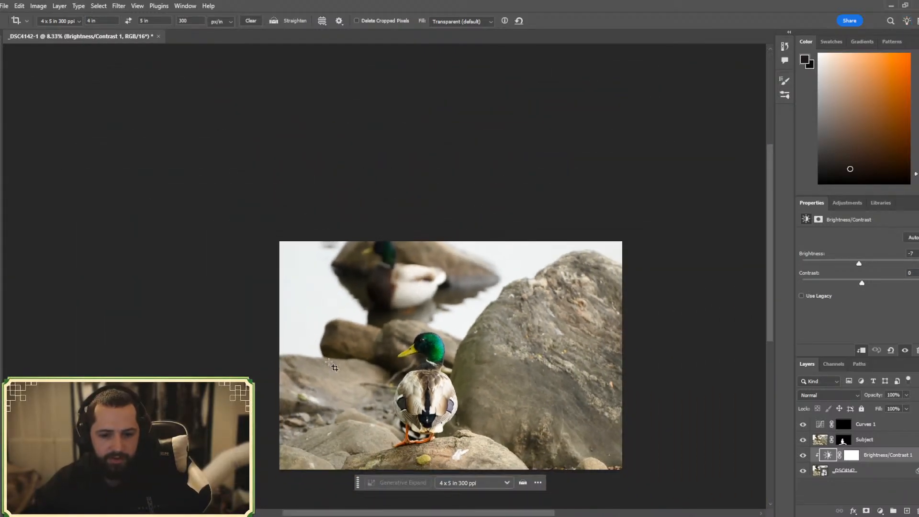
{"action": "scroll", "coordinate": [244, 310], "scroll_direction": "down", "scroll_amount": 2}
{"action": "scroll", "coordinate": [243, 310], "scroll_direction": "down", "scroll_amount": 2}
{"action": "key", "text": "ctrl+plus"}
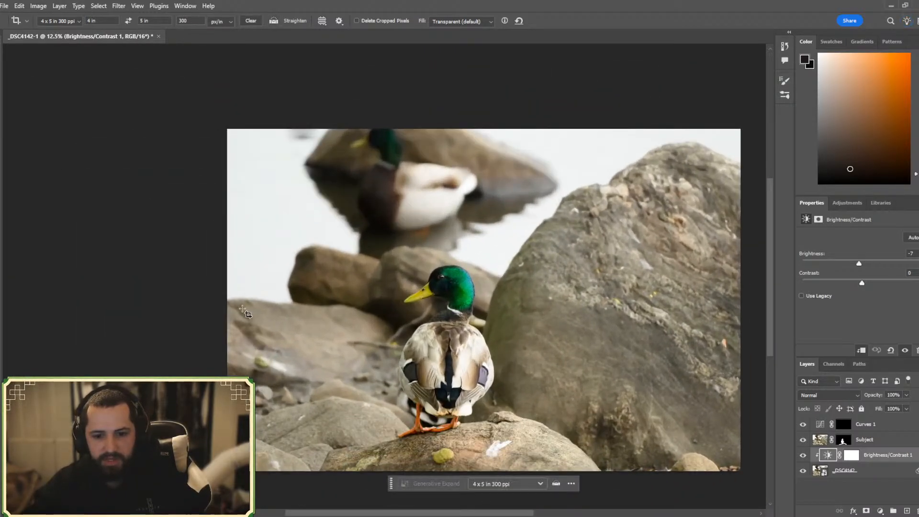
{"action": "key", "text": "ctrl+plus"}
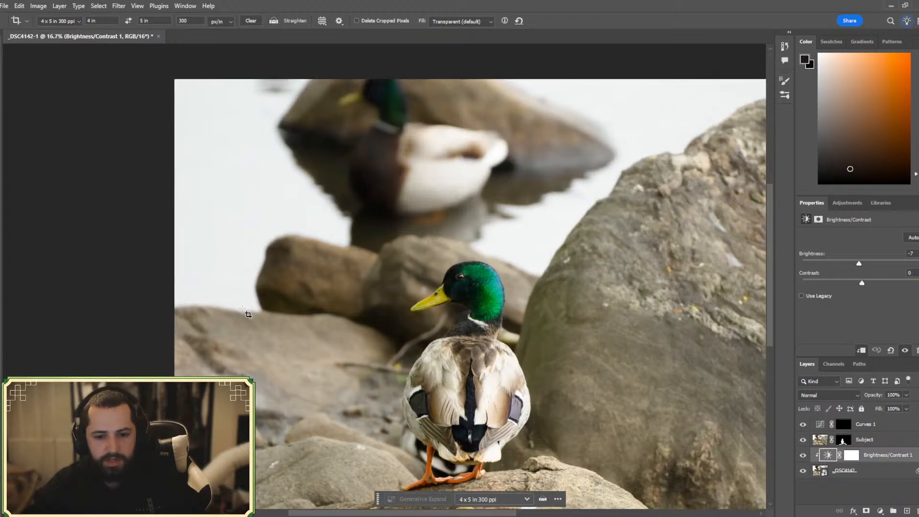
{"action": "scroll", "coordinate": [245, 312], "scroll_direction": "down", "scroll_amount": 1}
{"action": "scroll", "coordinate": [246, 314], "scroll_direction": "down", "scroll_amount": 1}
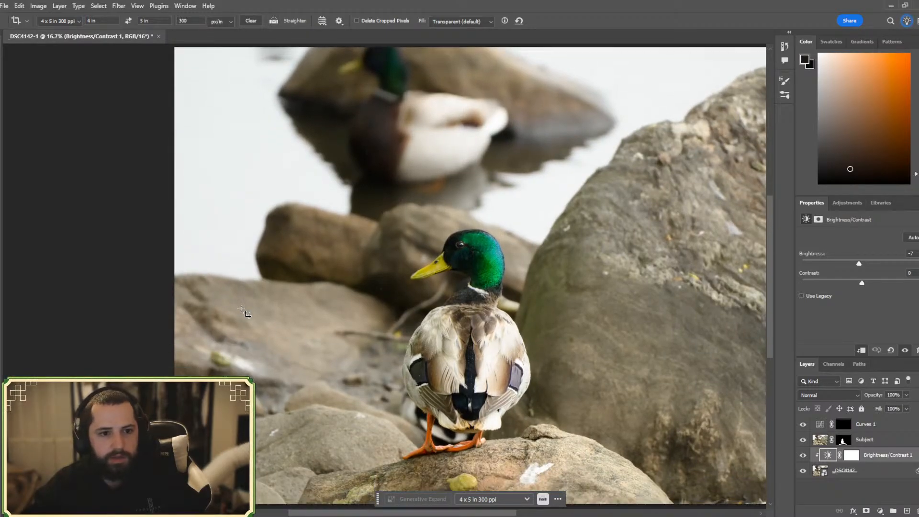
- Crop to 4 x 5 in with a tighter frame ending just below the duck's feet, placing the duck slightly right of centre
{"action": "left_click", "coordinate": [0, 114]}
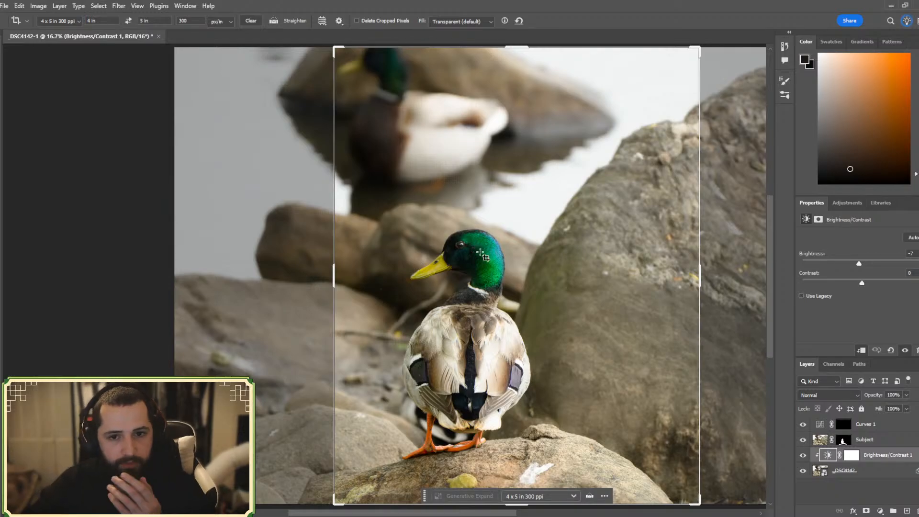
{"action": "left_click_drag", "start_coordinate": [699, 48], "coordinate": [633, 130]}
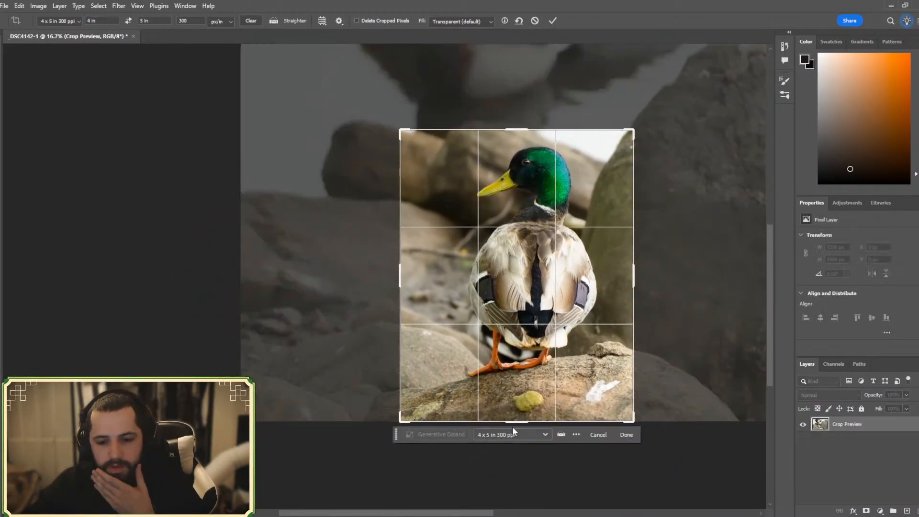
{"action": "left_click_drag", "start_coordinate": [519, 421], "coordinate": [522, 399]}
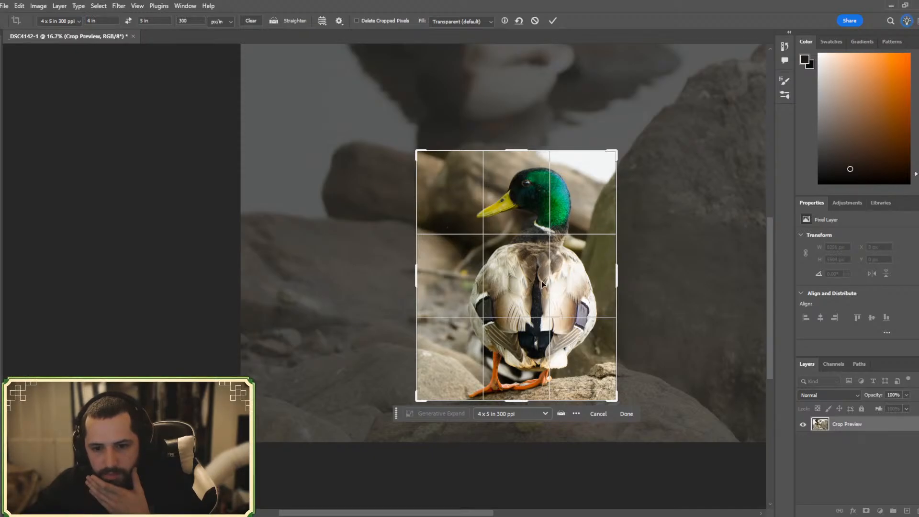
{"action": "left_click_drag", "start_coordinate": [542, 280], "coordinate": [548, 281]}
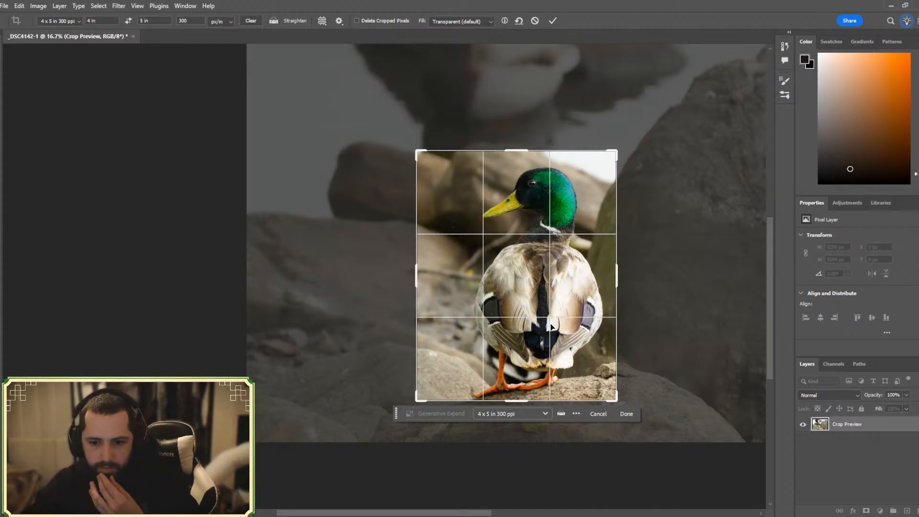
{"action": "left_click_drag", "start_coordinate": [553, 326], "coordinate": [549, 325]}
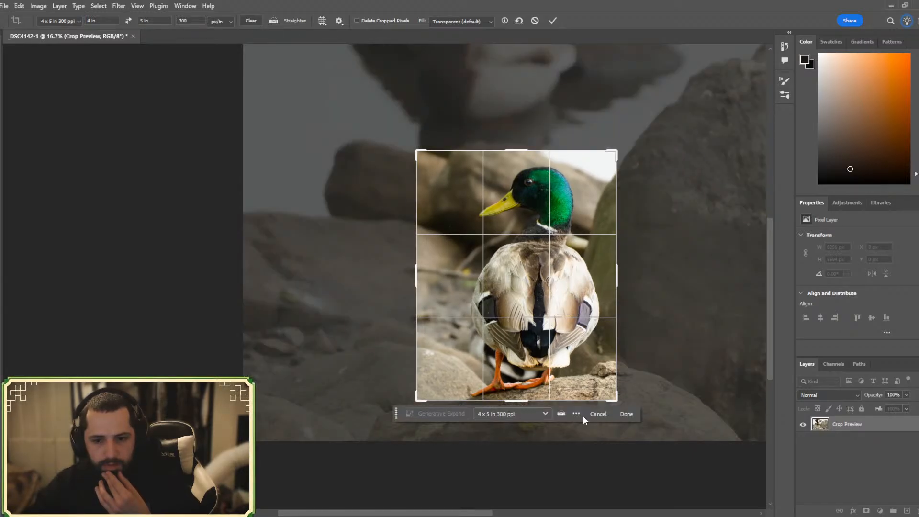
{"action": "left_click", "coordinate": [627, 415]}
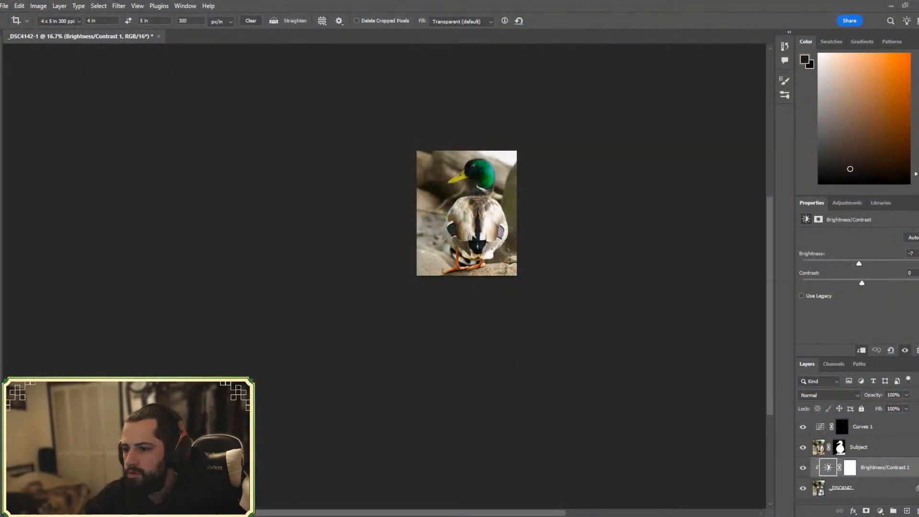
- Straighten the cropped photo with a slight counter-clockwise rotation and apply the crop
{"action": "left_click", "coordinate": [497, 191]}
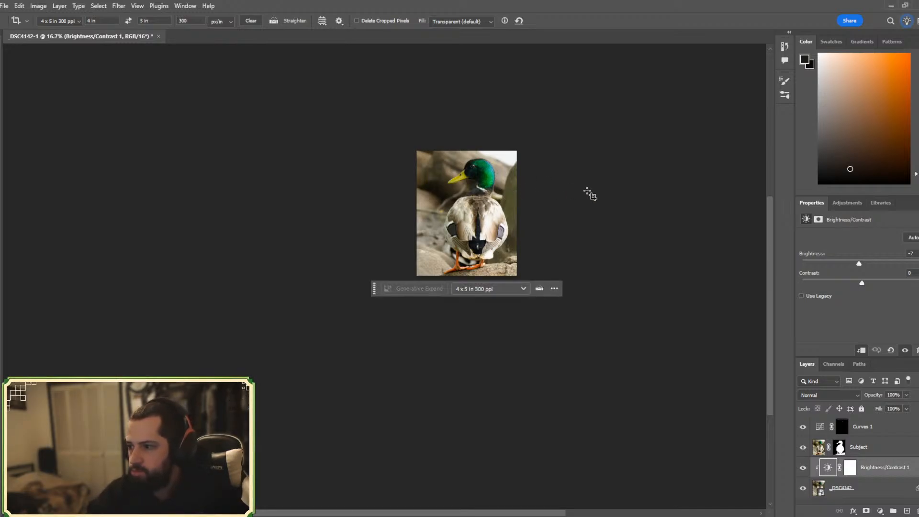
{"action": "key", "text": "ctrl+plus"}
{"action": "key", "text": "ctrl+plus"}
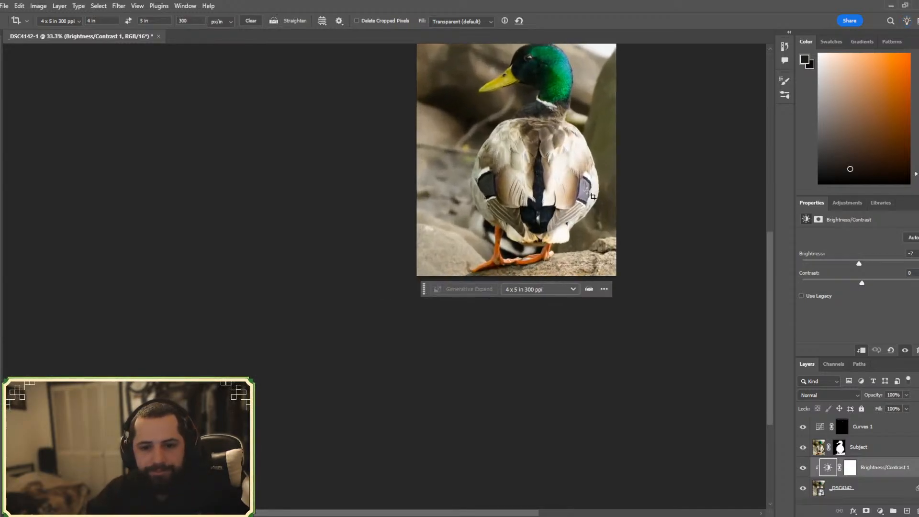
{"action": "key", "text": "ctrl+plus"}
{"action": "scroll", "coordinate": [623, 261], "scroll_direction": "up", "scroll_amount": 6}
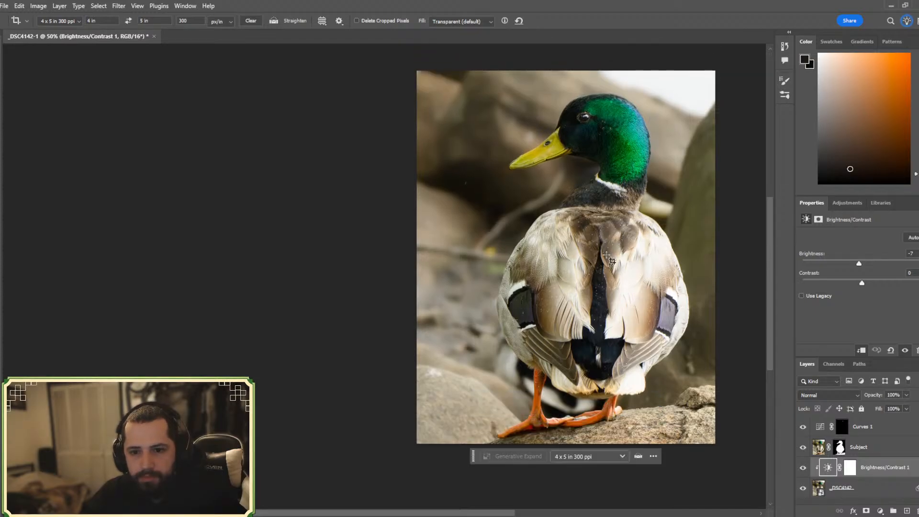
{"action": "left_click_drag", "start_coordinate": [309, 514], "coordinate": [362, 512]}
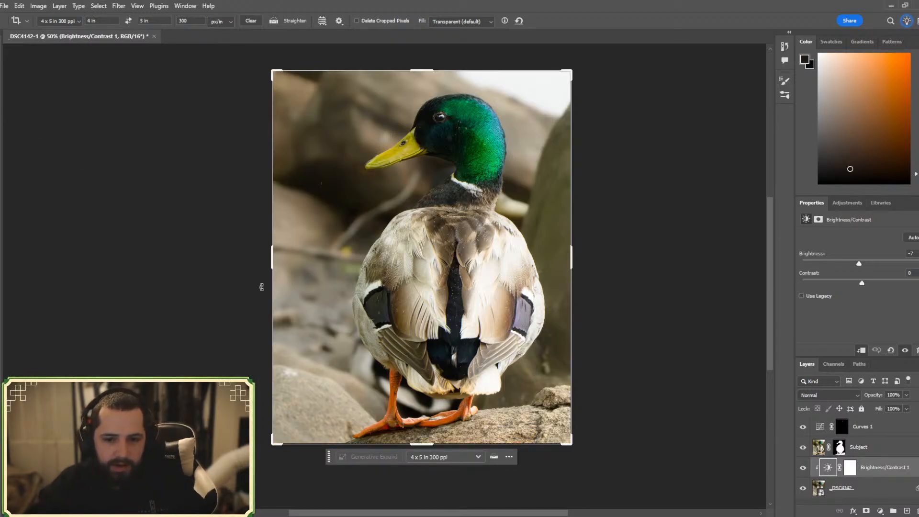
{"action": "left_click_drag", "start_coordinate": [573, 451], "coordinate": [578, 446]}
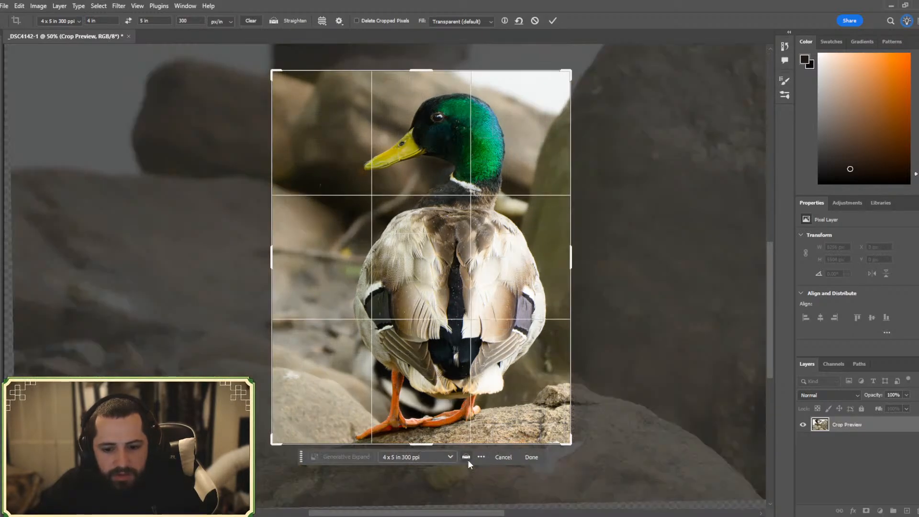
{"action": "left_click", "coordinate": [529, 457]}
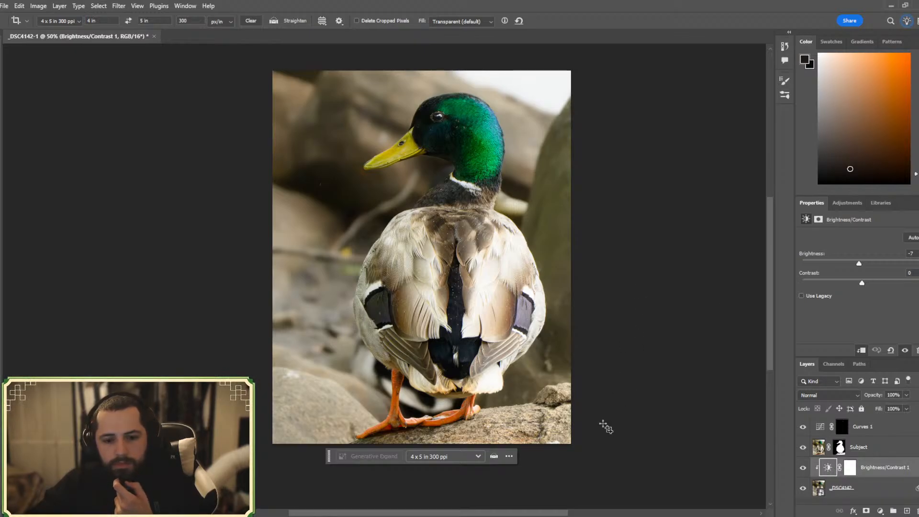
- Rotate the photo a little further counter-clockwise in a new crop and apply it
{"action": "key", "text": "c"}
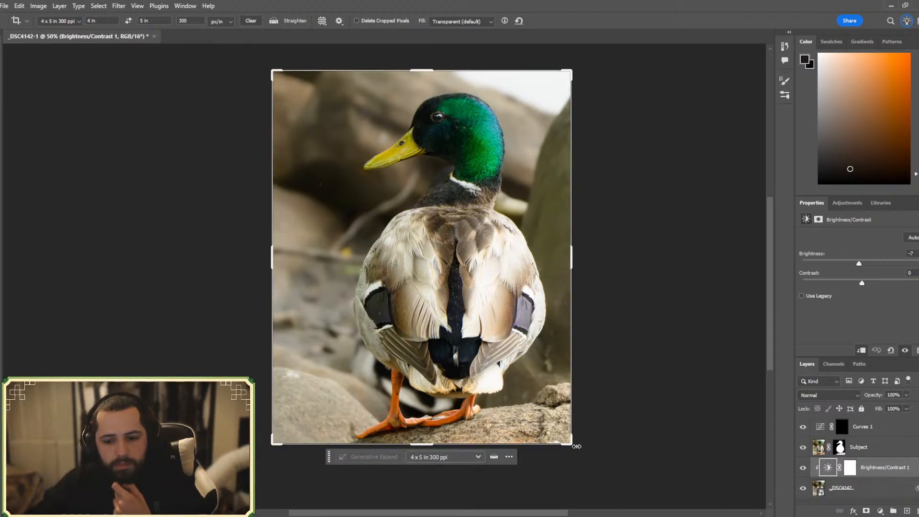
{"action": "left_click_drag", "start_coordinate": [577, 447], "coordinate": [582, 445]}
{"action": "left_click", "coordinate": [539, 456]}
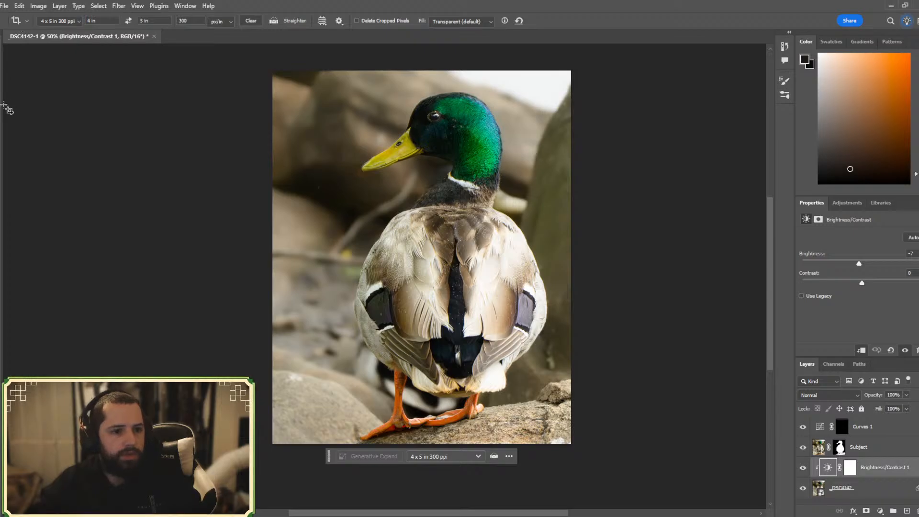
- Switch to the Brush tool and set its blend mode to Darken
{"action": "key", "text": "b"}
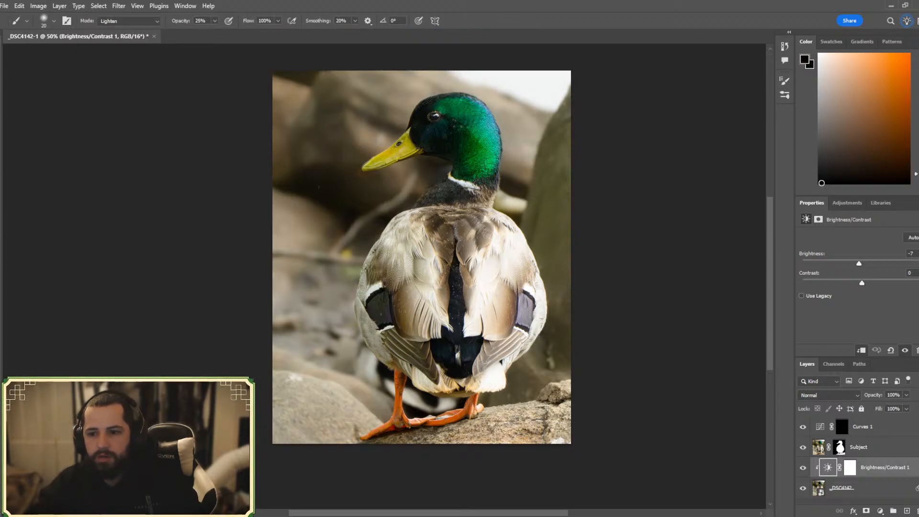
{"action": "left_click", "coordinate": [146, 24]}
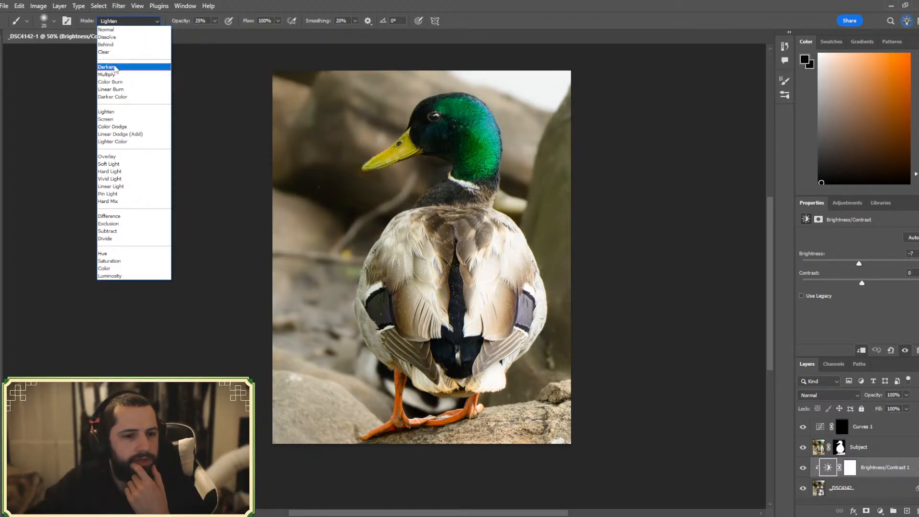
{"action": "left_click", "coordinate": [115, 69]}
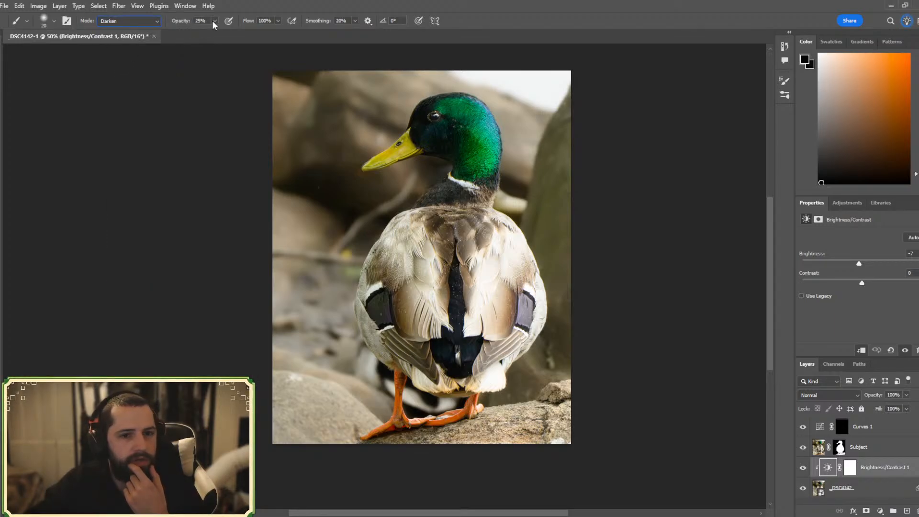
- Select the _DSC4142 background layer and rasterize its smart object for brush painting
{"action": "left_click", "coordinate": [213, 24]}
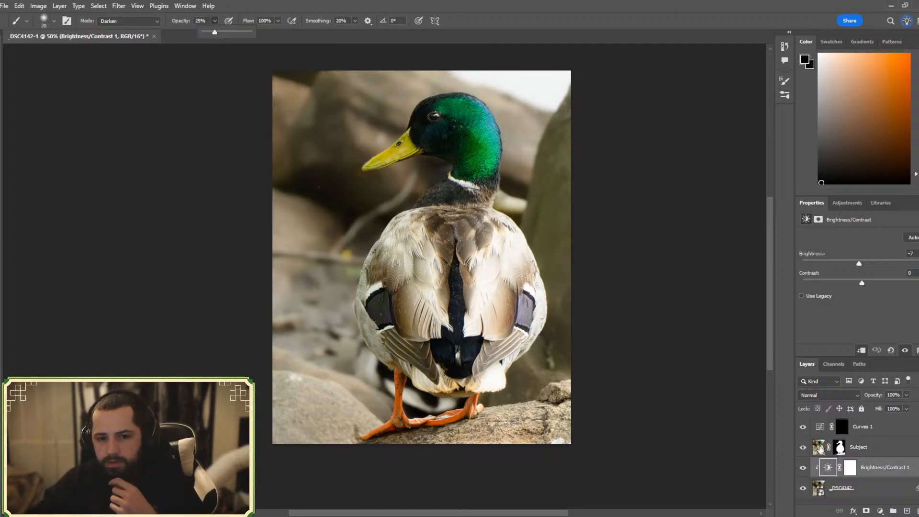
{"action": "left_click", "coordinate": [819, 489]}
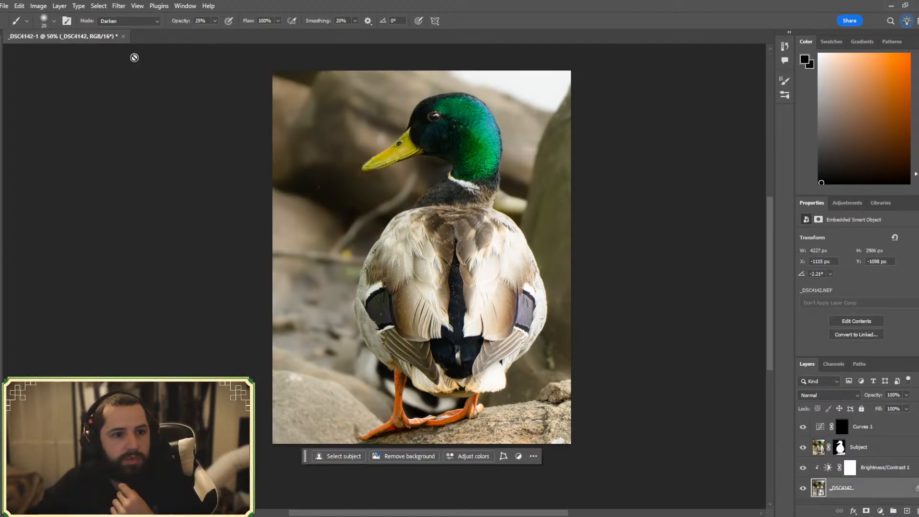
{"action": "left_click", "coordinate": [427, 235]}
{"action": "left_click", "coordinate": [428, 197]}
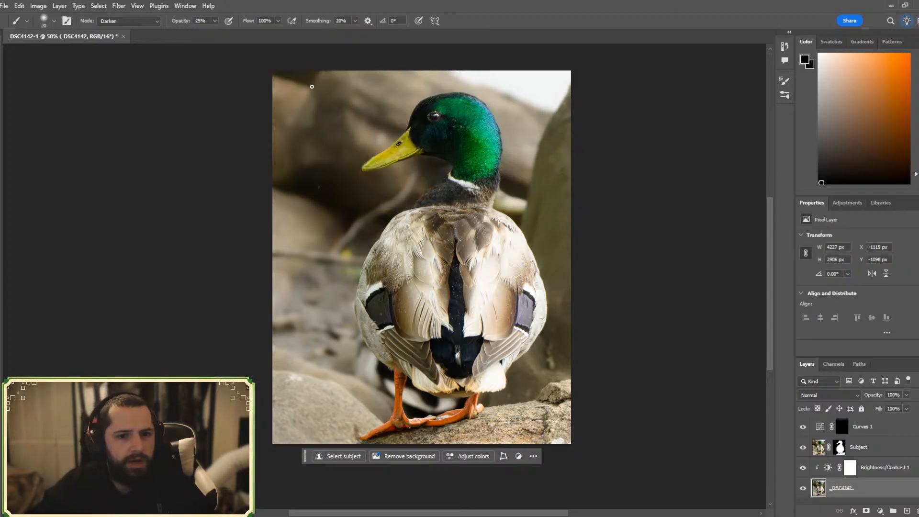
- Set the Soft Round brush size to 700 px
{"action": "left_click", "coordinate": [49, 24]}
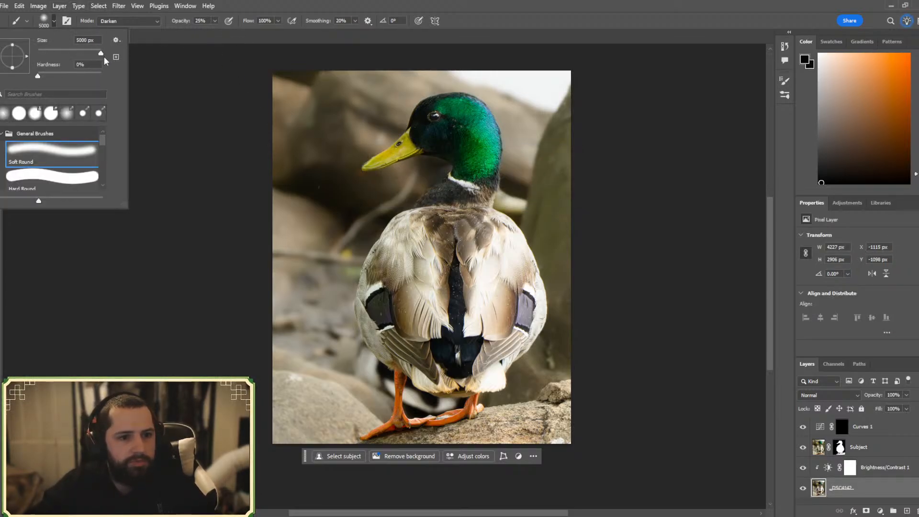
{"action": "mouse_move", "coordinate": [103, 55]}
{"action": "left_mouse_down"}
{"action": "mouse_move", "coordinate": [81, 59]}
{"action": "mouse_move", "coordinate": [95, 50]}
{"action": "left_mouse_up"}
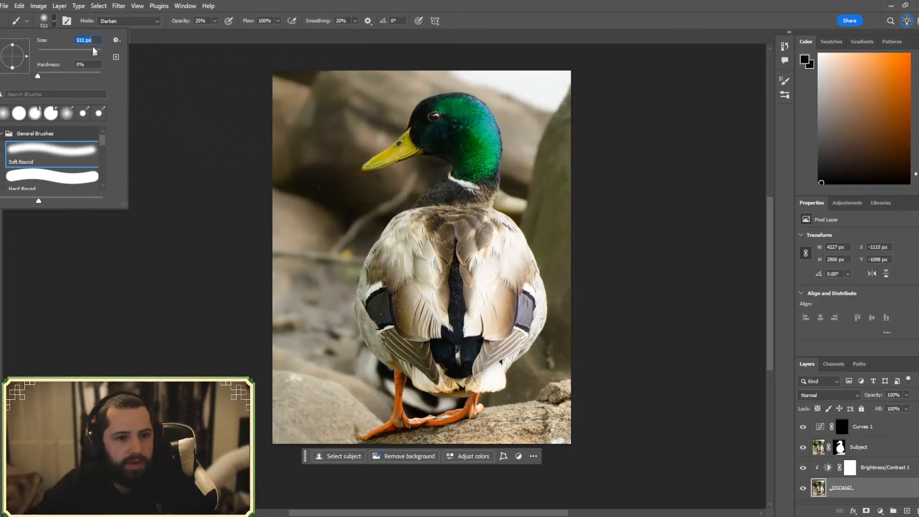
{"action": "left_click_drag", "start_coordinate": [94, 54], "coordinate": [95, 53]}
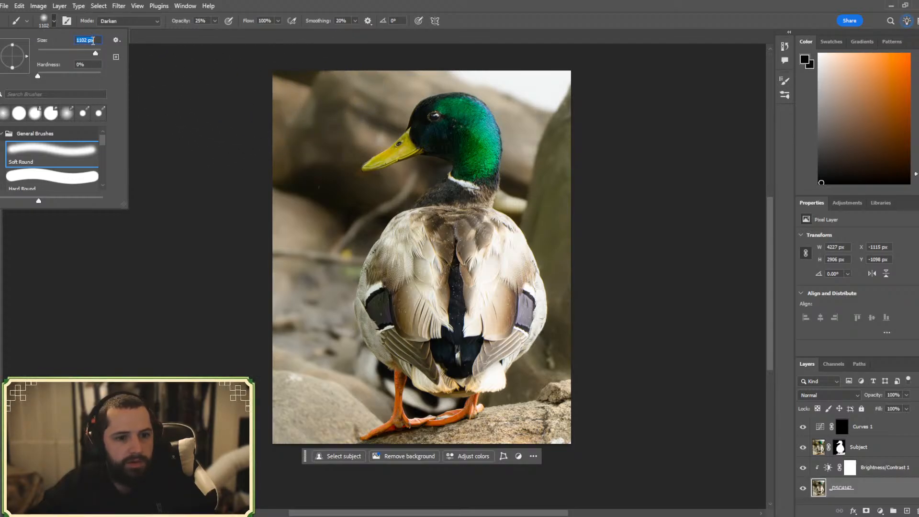
{"action": "type", "text": "800"}
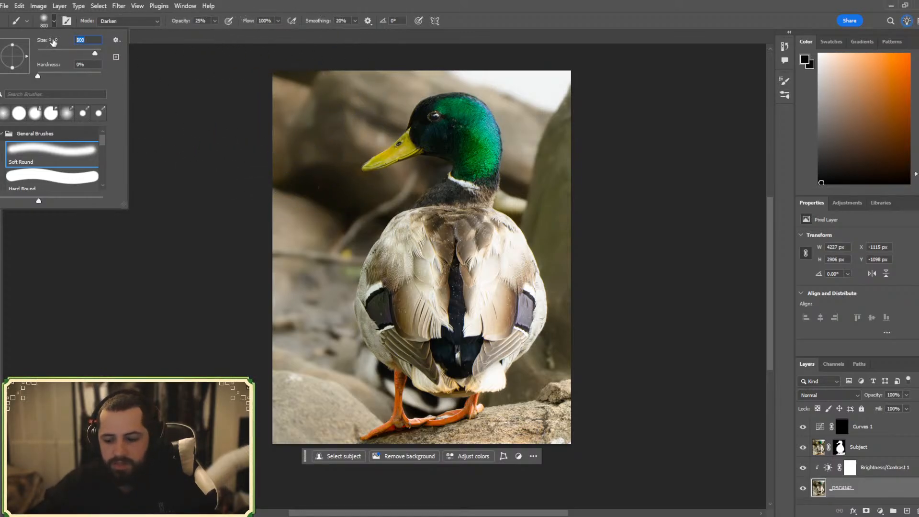
{"action": "type", "text": "700"}
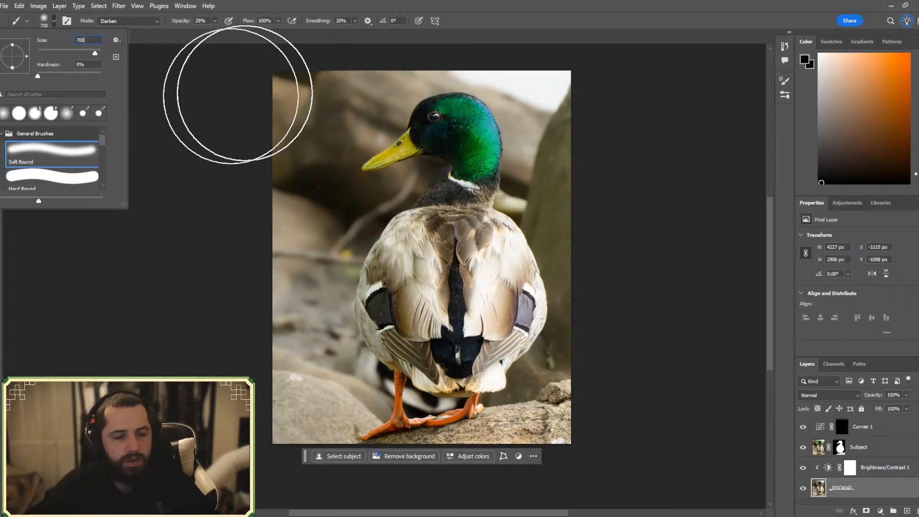
{"action": "left_click", "coordinate": [203, 40]}
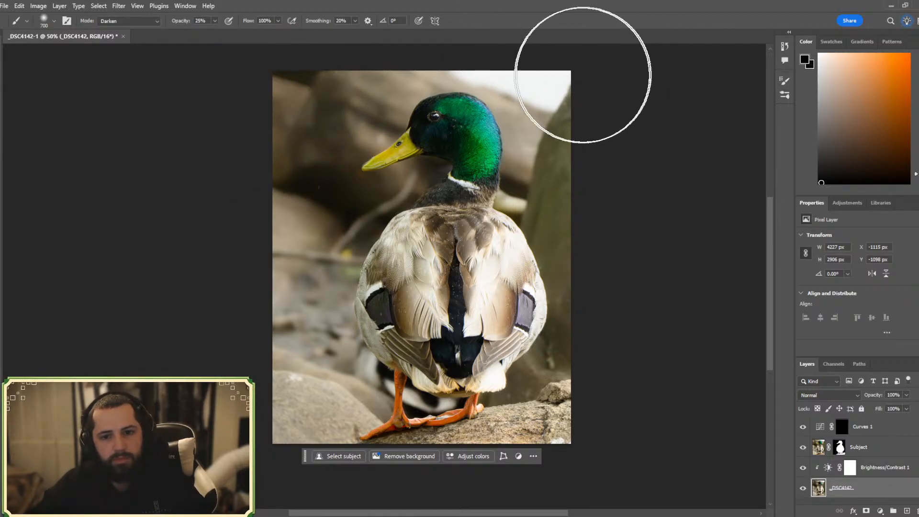
- Darken the bright sky corner and the outer background edges with brush strokes on the _DSC4142 layer
{"action": "left_click", "coordinate": [559, 84]}
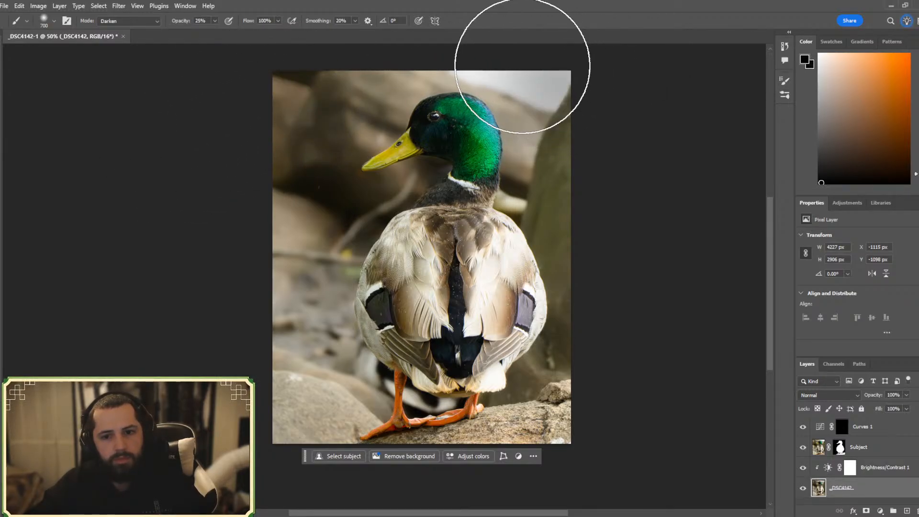
{"action": "key", "text": "ctrl+z"}
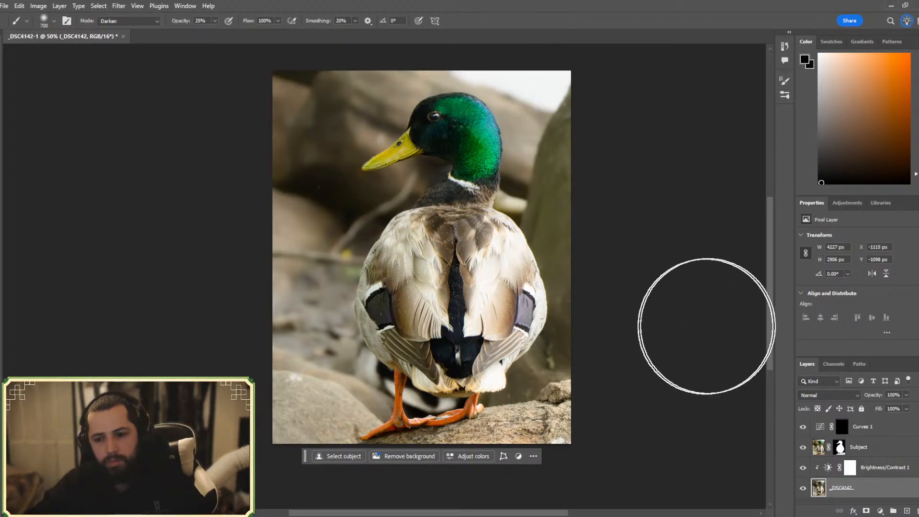
{"action": "left_click_drag", "start_coordinate": [768, 234], "coordinate": [767, 220]}
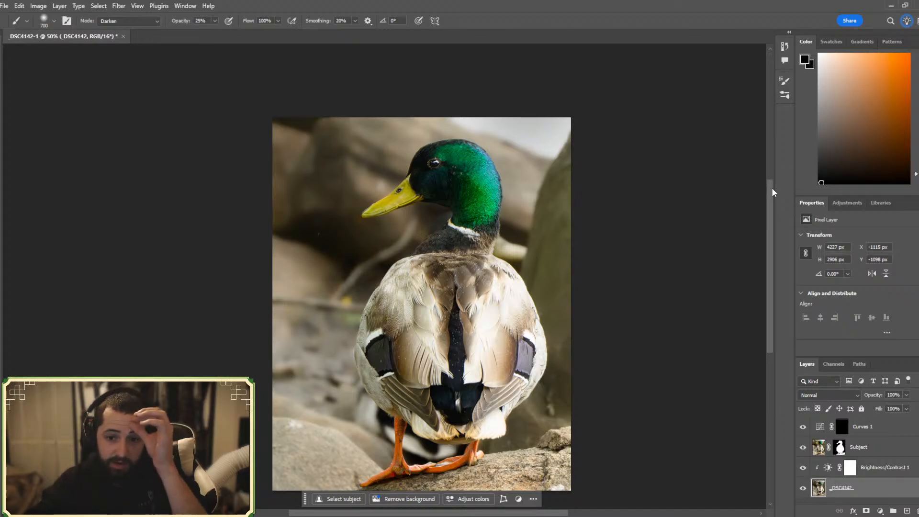
{"action": "left_click_drag", "start_coordinate": [772, 188], "coordinate": [762, 207]}
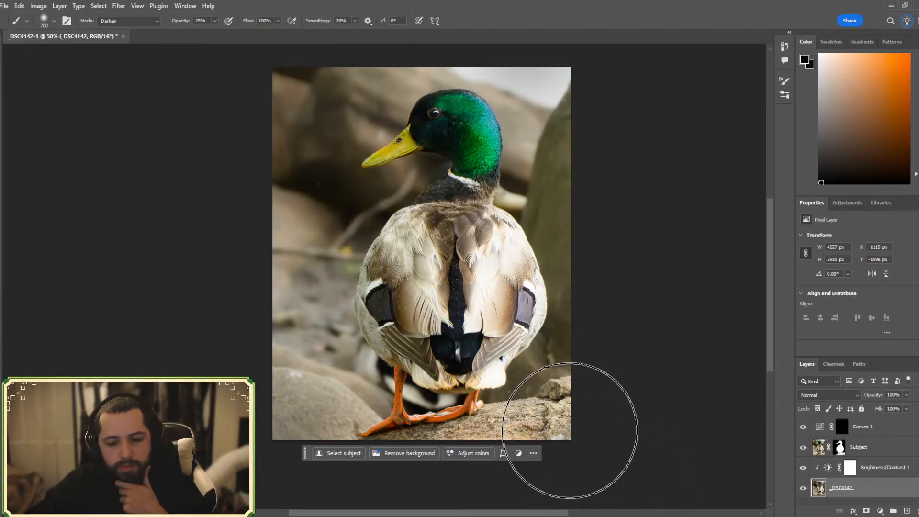
{"action": "left_click", "coordinate": [819, 448]}
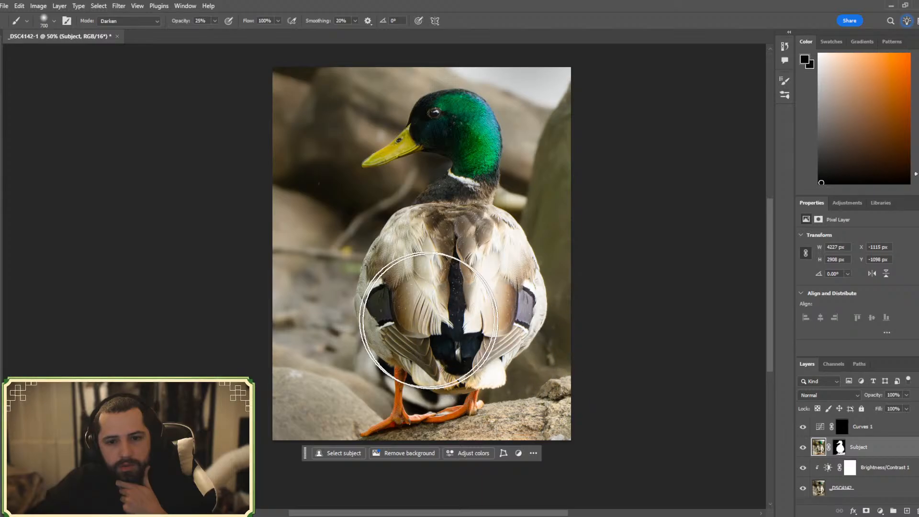
{"action": "left_click", "coordinate": [819, 488]}
{"action": "left_click", "coordinate": [269, 308]}
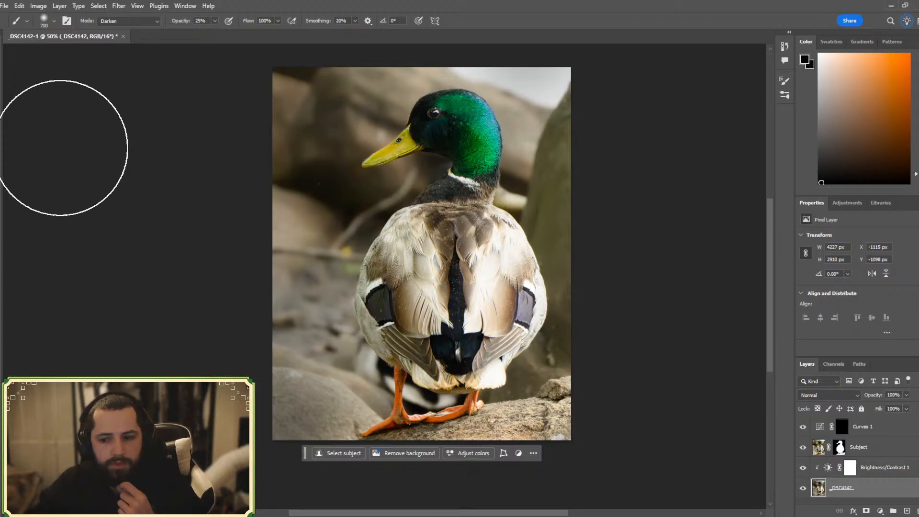
- Export the 4 x 5 version as a JPG at quality 7 and save it in the Edited folder
{"action": "left_click", "coordinate": [5, 7]}
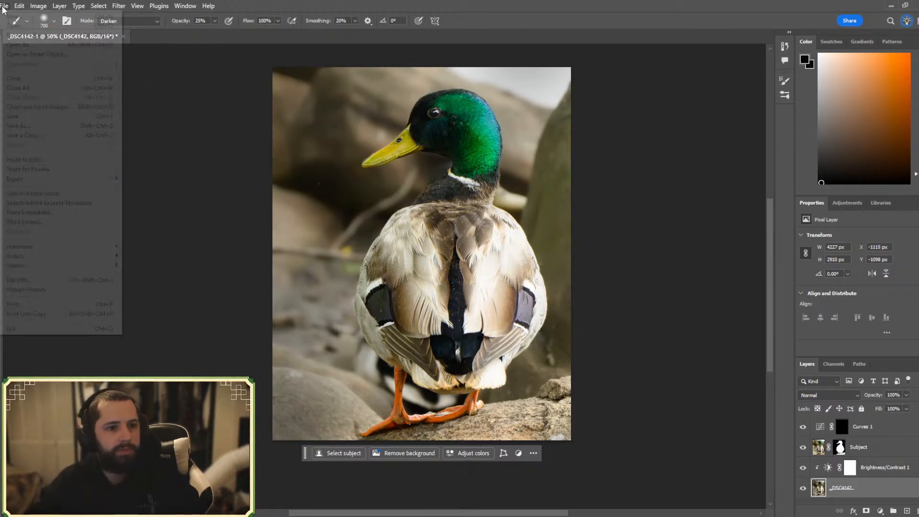
{"action": "mouse_move", "coordinate": [29, 179]}
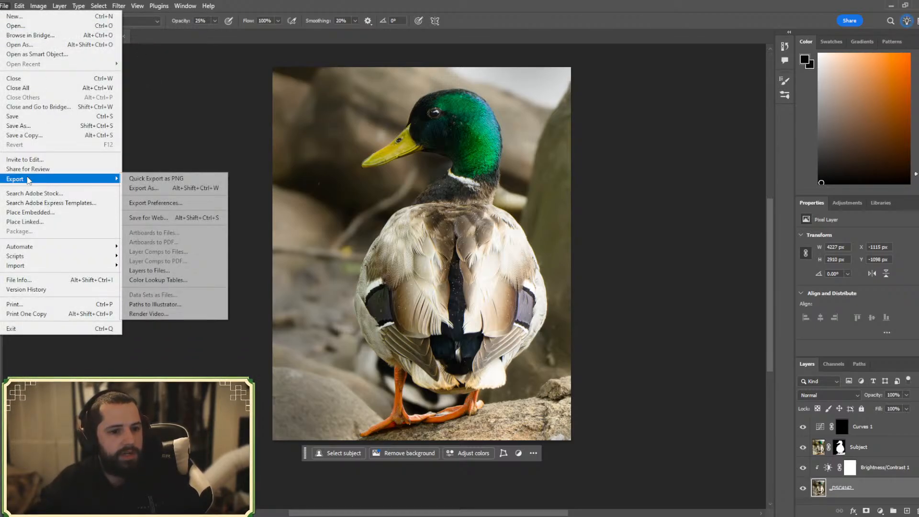
{"action": "left_click", "coordinate": [192, 187]}
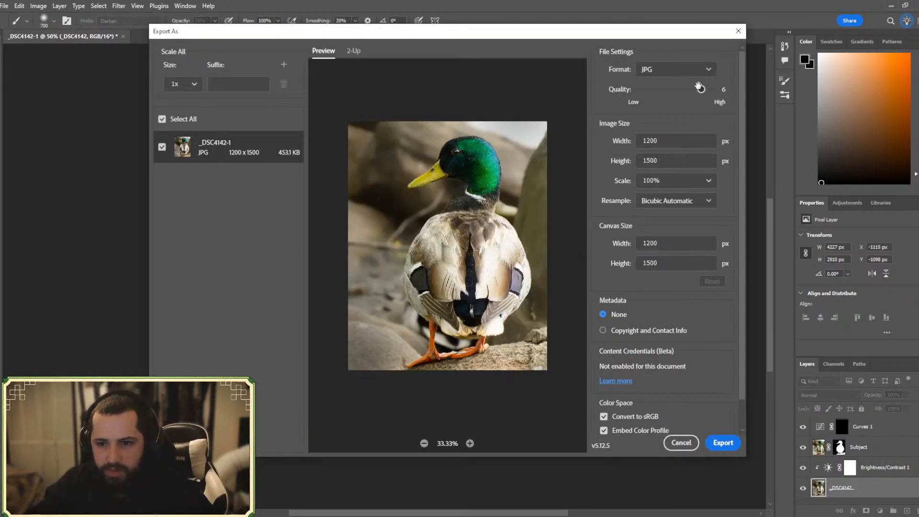
{"action": "left_click_drag", "start_coordinate": [704, 93], "coordinate": [720, 94]}
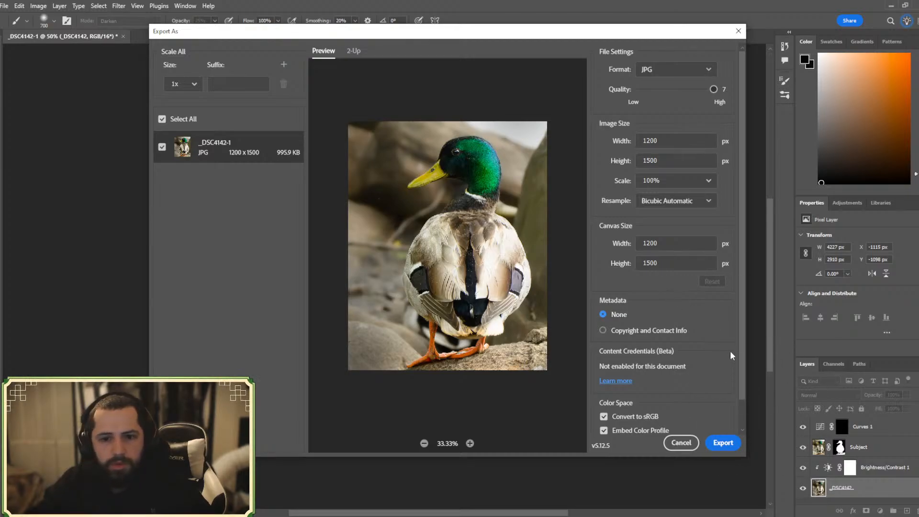
{"action": "left_click", "coordinate": [722, 445]}
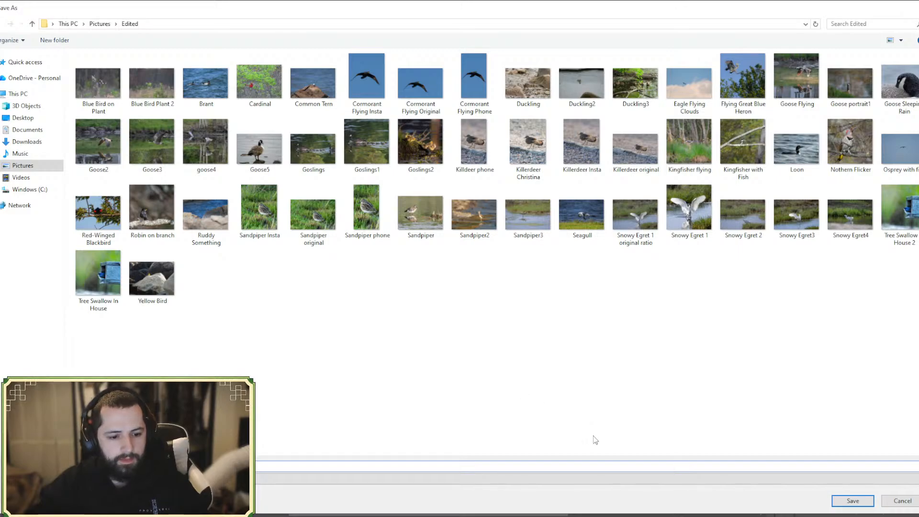
{"action": "left_click", "coordinate": [853, 500]}
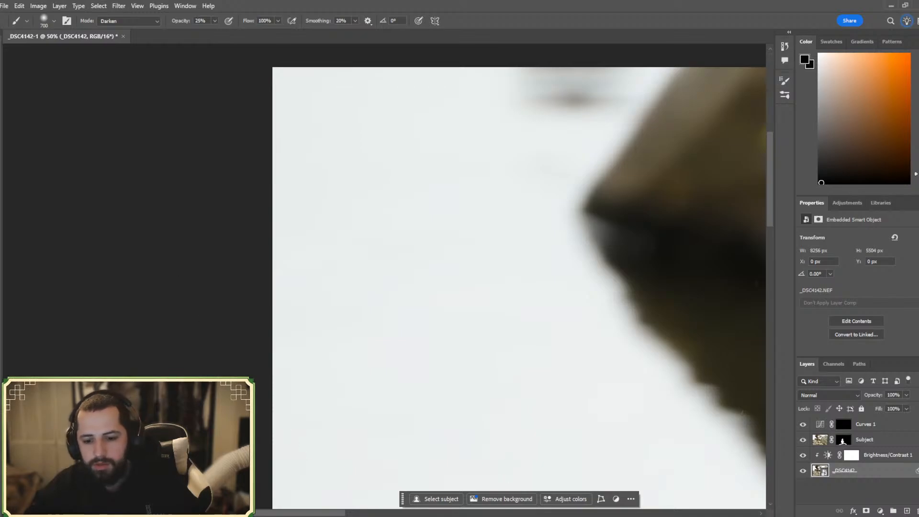
- Start a new crop on the uncropped photo with a vertical 9 to 16 ratio
{"action": "left_click_drag", "start_coordinate": [258, 513], "coordinate": [345, 510]}
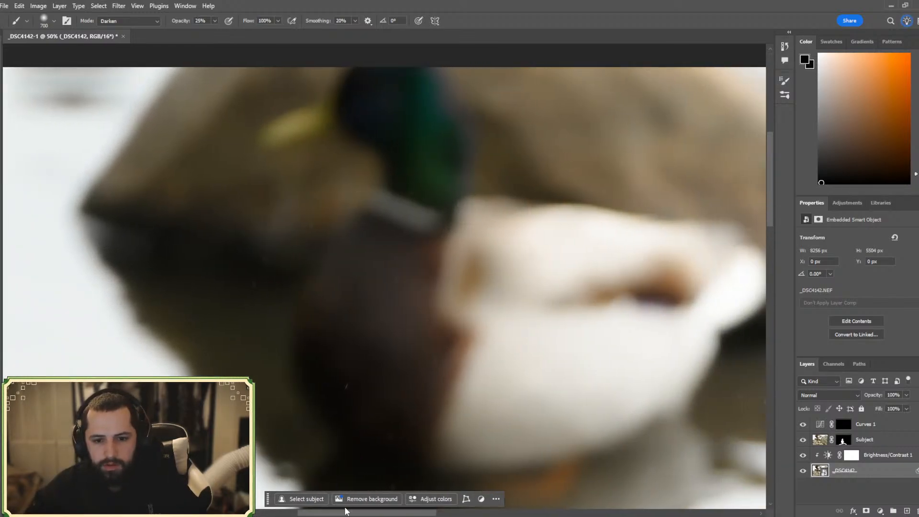
{"action": "key", "text": "ctrl+minus"}
{"action": "key", "text": "ctrl+minus"}
{"action": "key", "text": "ctrl+minus"}
{"action": "key", "text": "ctrl+minus"}
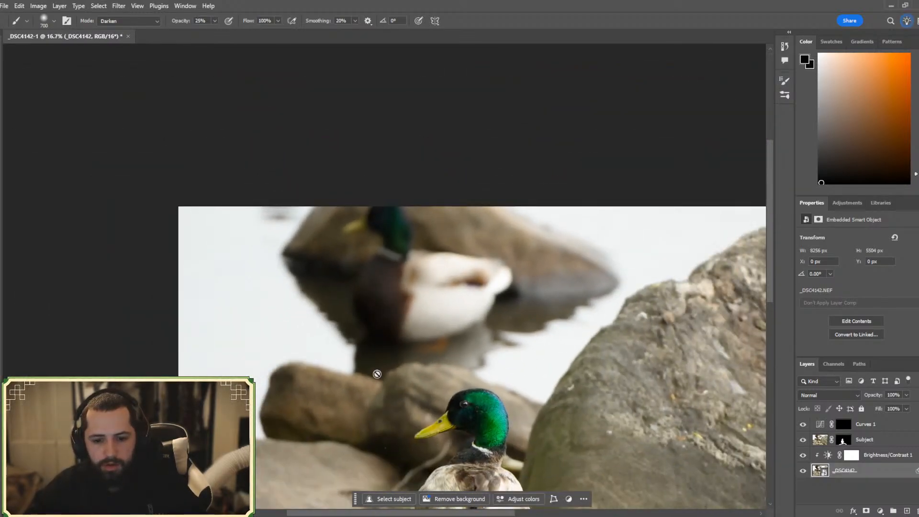
{"action": "scroll", "coordinate": [438, 314], "scroll_direction": "down", "scroll_amount": 4}
{"action": "scroll", "coordinate": [437, 314], "scroll_direction": "down", "scroll_amount": 1}
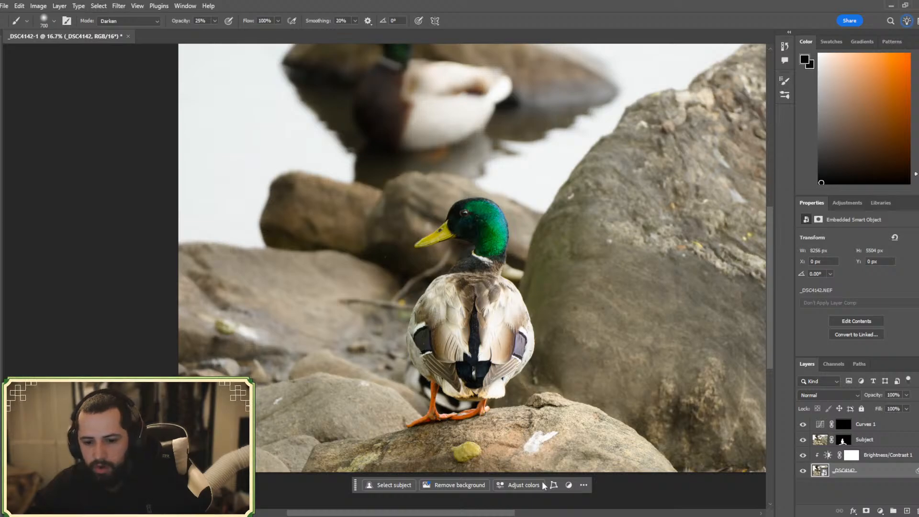
{"action": "left_click_drag", "start_coordinate": [491, 514], "coordinate": [520, 510]}
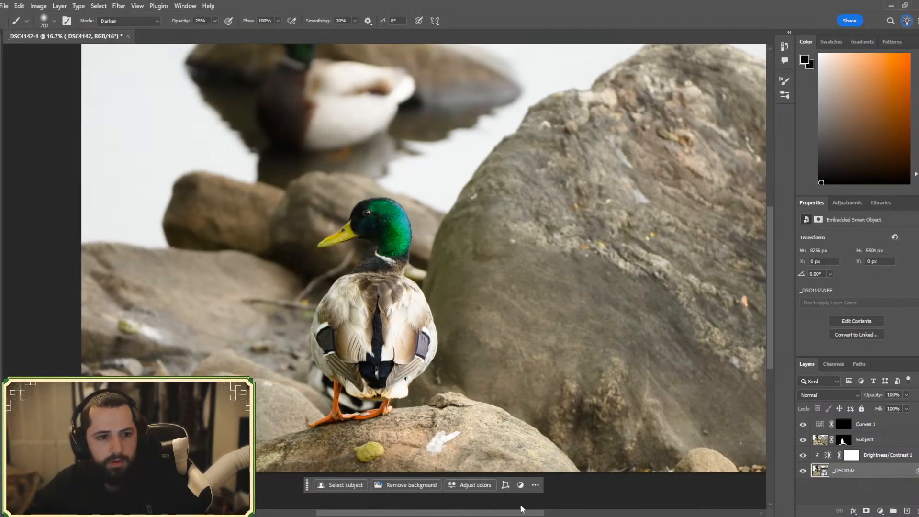
{"action": "scroll", "coordinate": [313, 284], "scroll_direction": "up", "scroll_amount": 1}
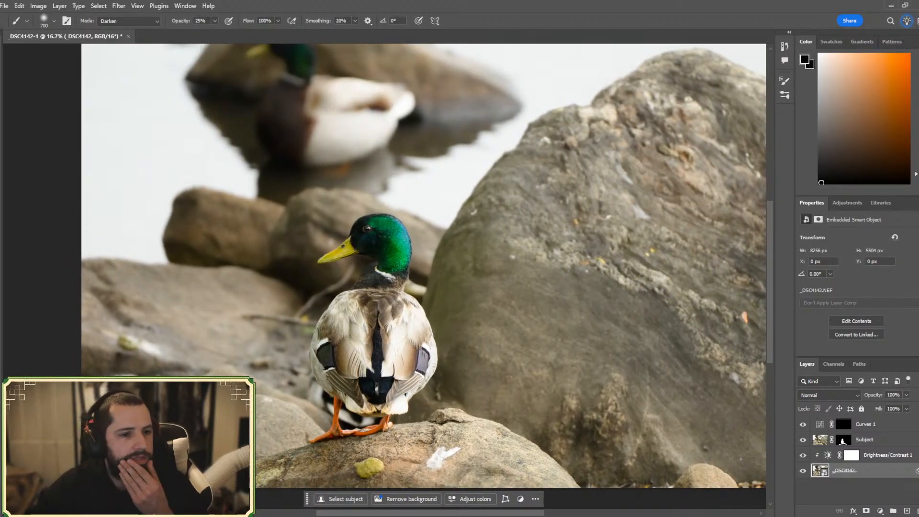
{"action": "key", "text": "c"}
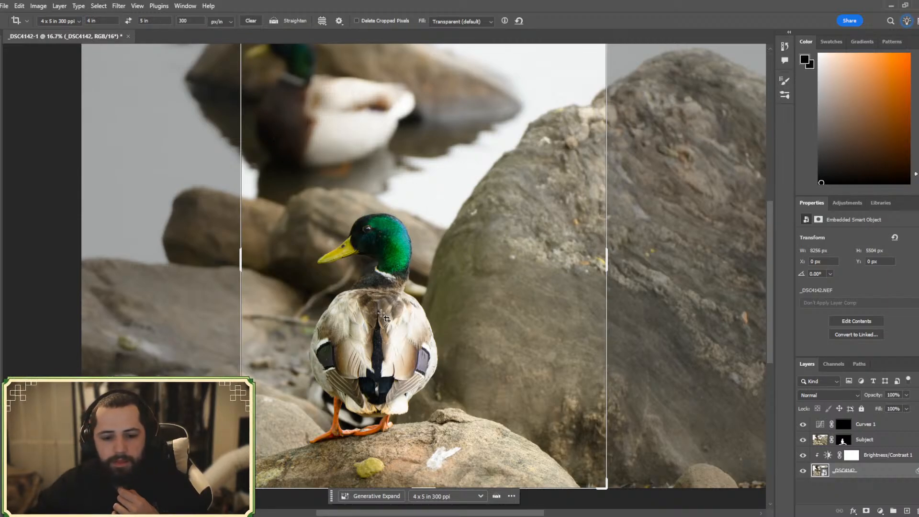
{"action": "left_click", "coordinate": [442, 495]}
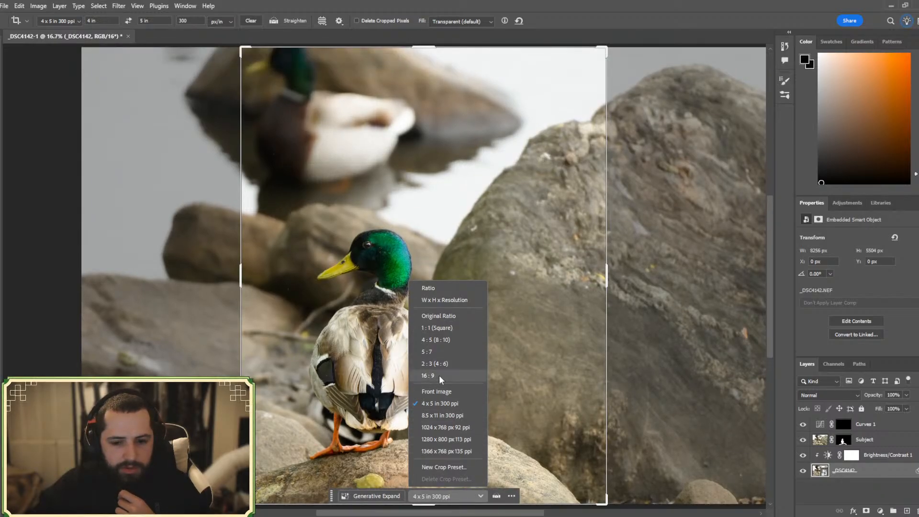
{"action": "left_click", "coordinate": [441, 288]}
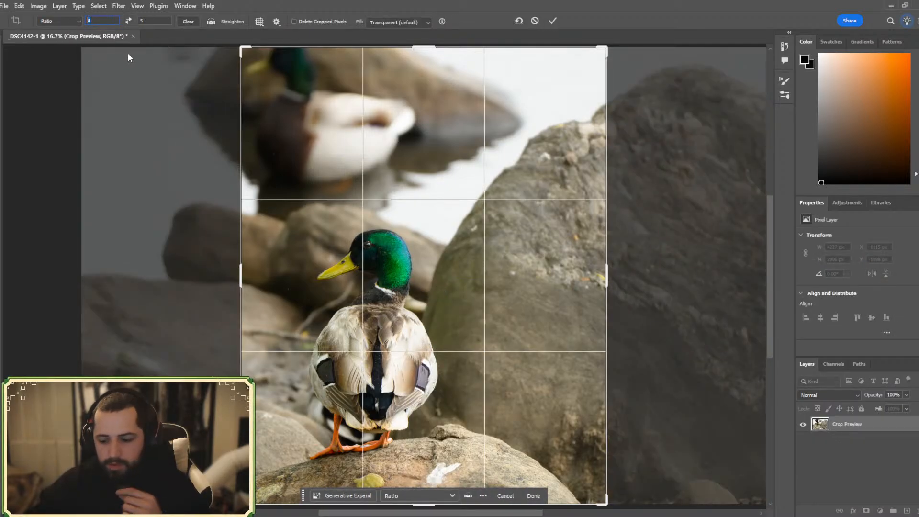
{"action": "type", "text": "9"}
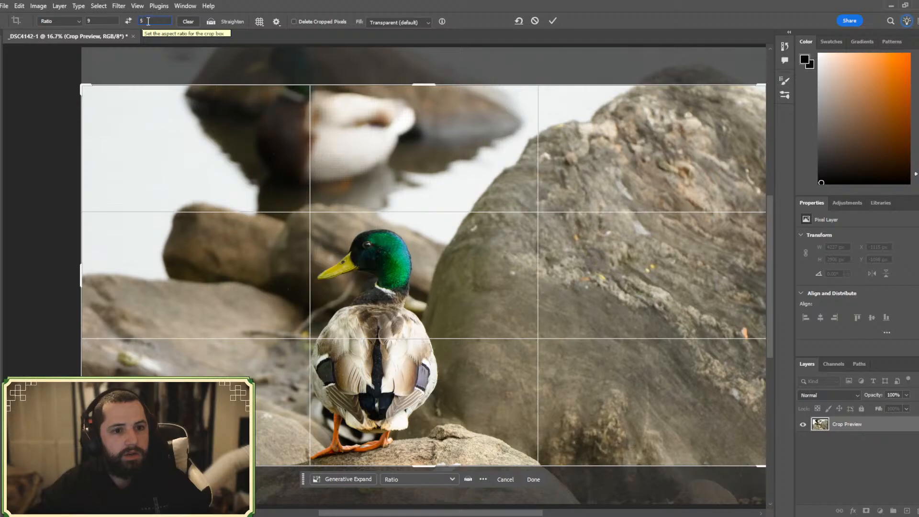
{"action": "type", "text": "16"}
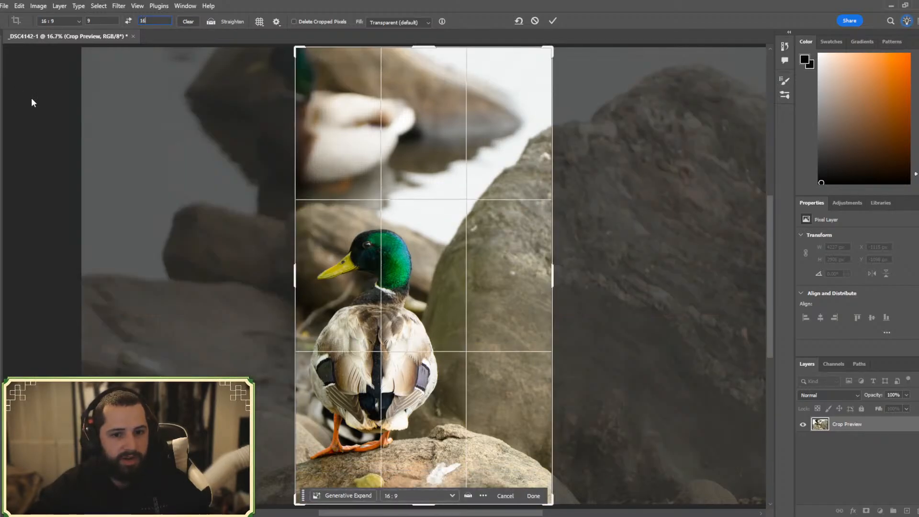
- Tighten the 9:16 crop around the mallard, from just above its head to the rock under its feet
{"action": "left_click_drag", "start_coordinate": [402, 209], "coordinate": [449, 210]}
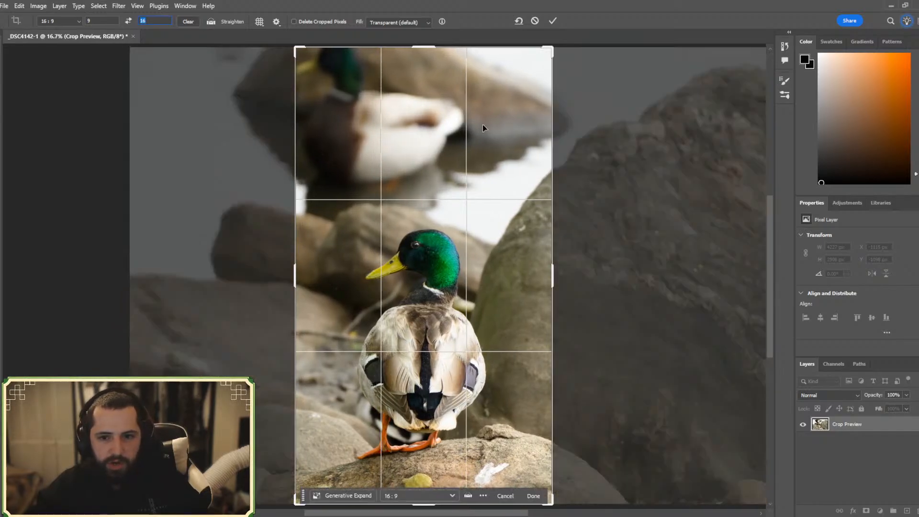
{"action": "left_click_drag", "start_coordinate": [423, 47], "coordinate": [423, 108]}
{"action": "left_click_drag", "start_coordinate": [461, 235], "coordinate": [474, 255]}
{"action": "left_click_drag", "start_coordinate": [430, 444], "coordinate": [434, 432]}
{"action": "left_click_drag", "start_coordinate": [424, 121], "coordinate": [430, 148]}
{"action": "left_click_drag", "start_coordinate": [443, 288], "coordinate": [441, 288]}
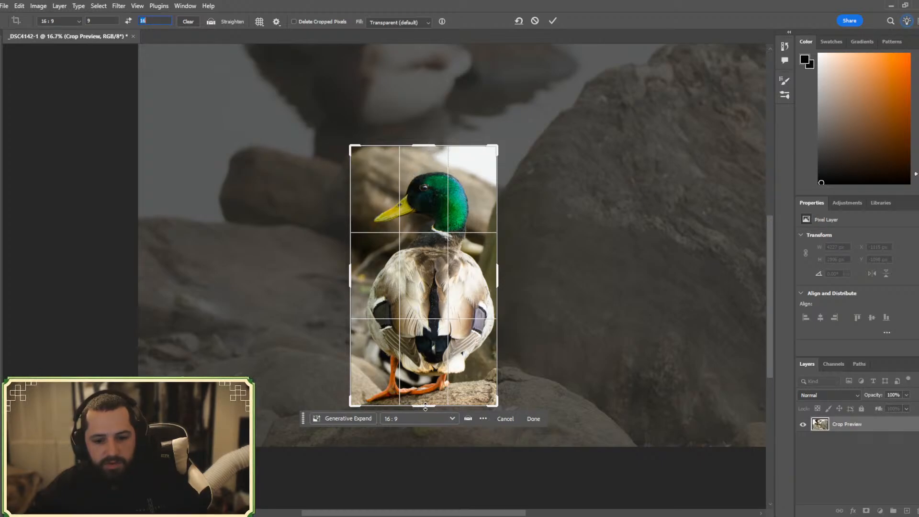
- Fine-tune the crop's edges around the mallard and apply the vertical crop
{"action": "left_click_drag", "start_coordinate": [303, 419], "coordinate": [303, 469]}
{"action": "mouse_move", "coordinate": [423, 407]}
{"action": "left_mouse_down"}
{"action": "mouse_move", "coordinate": [423, 416]}
{"action": "mouse_move", "coordinate": [423, 408]}
{"action": "left_mouse_up"}
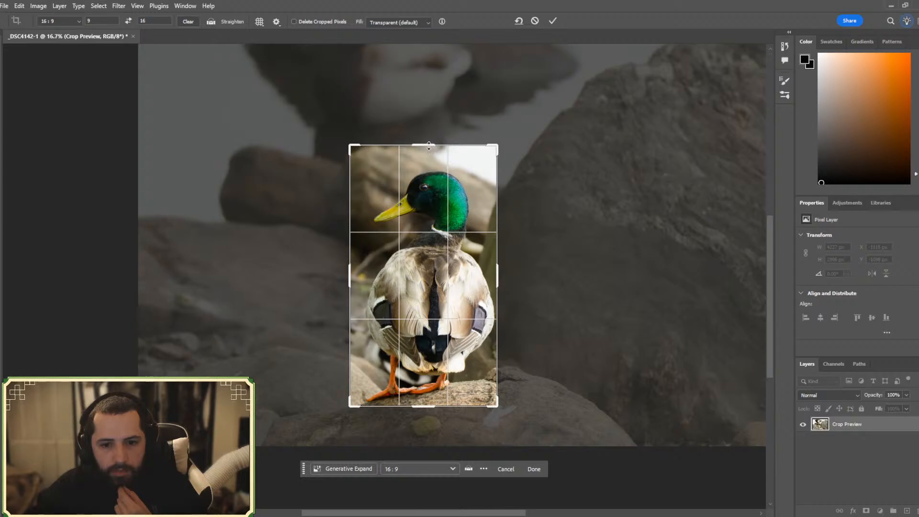
{"action": "left_click_drag", "start_coordinate": [429, 147], "coordinate": [428, 147]}
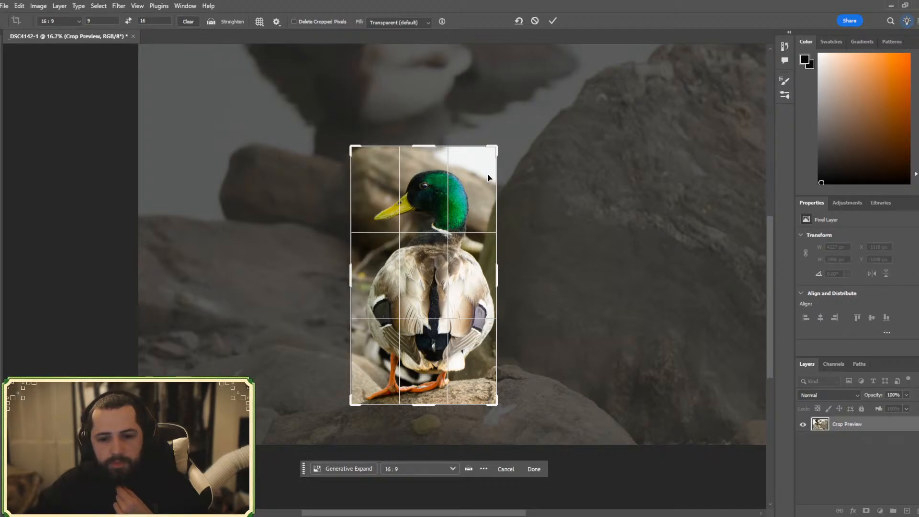
{"action": "left_click_drag", "start_coordinate": [498, 144], "coordinate": [498, 145]}
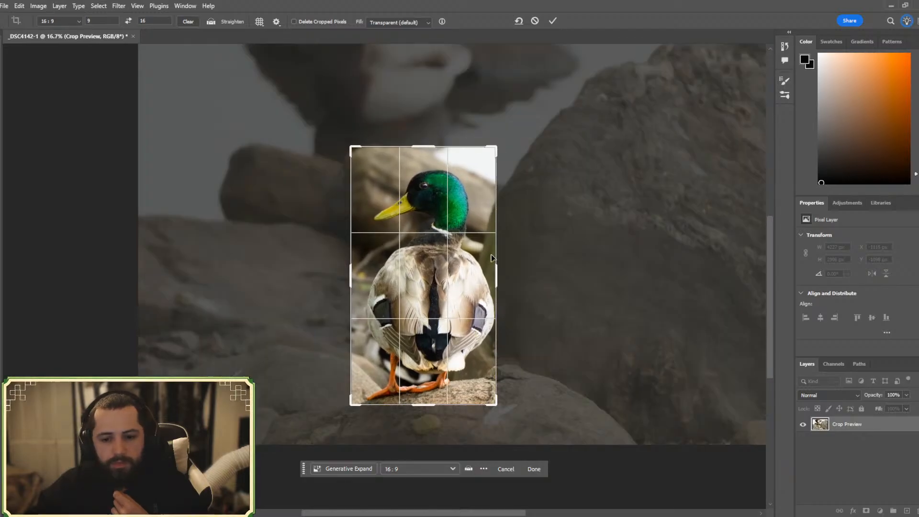
{"action": "left_click", "coordinate": [533, 470]}
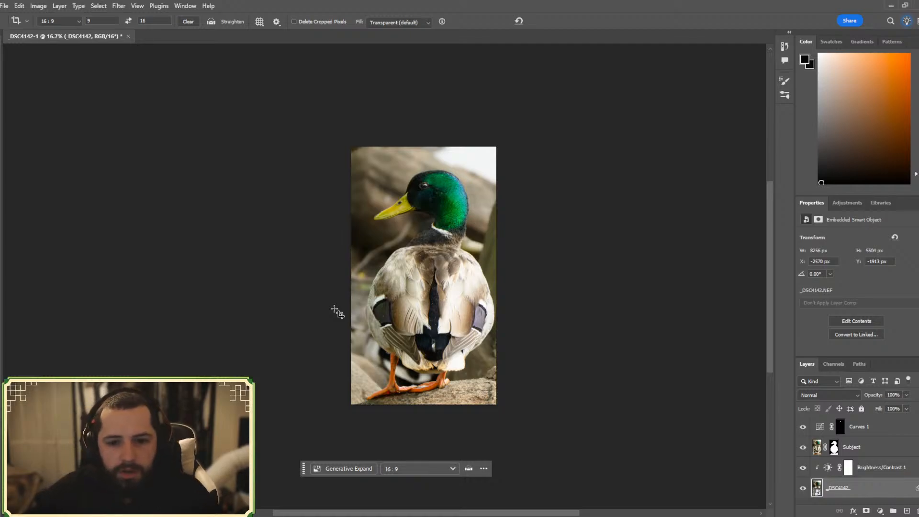
- Rasterize the _DSC4142 smart object and darken its bright sky corner with the 700 px Darken-mode brush at 25% opacity
{"action": "key", "text": "ctrl+plus"}
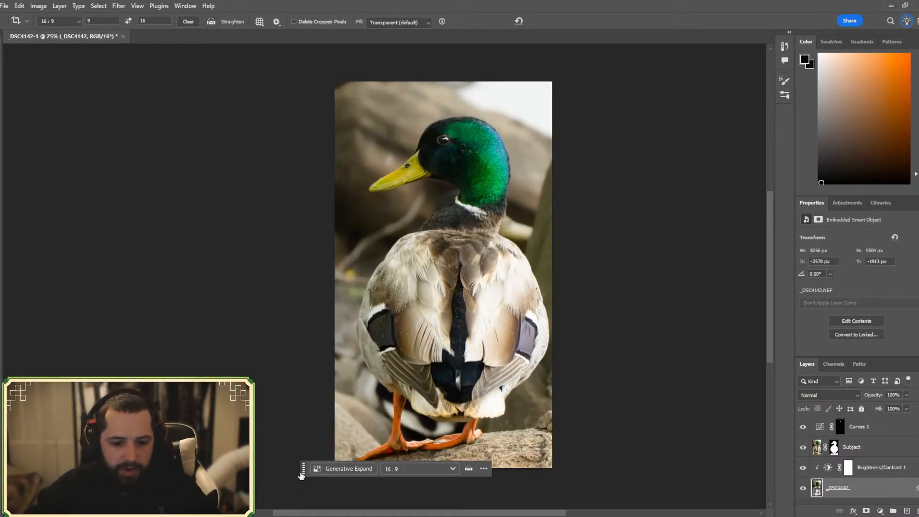
{"action": "left_click_drag", "start_coordinate": [302, 474], "coordinate": [320, 490]}
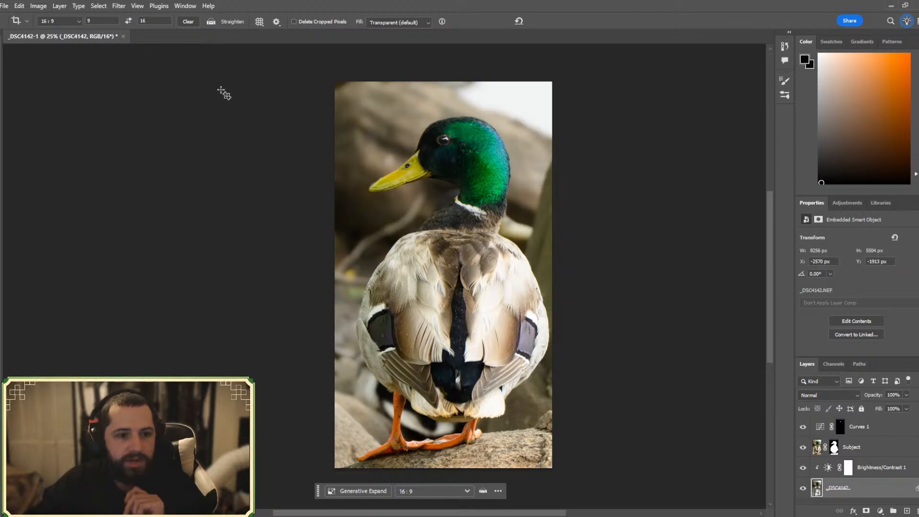
{"action": "key", "text": "i"}
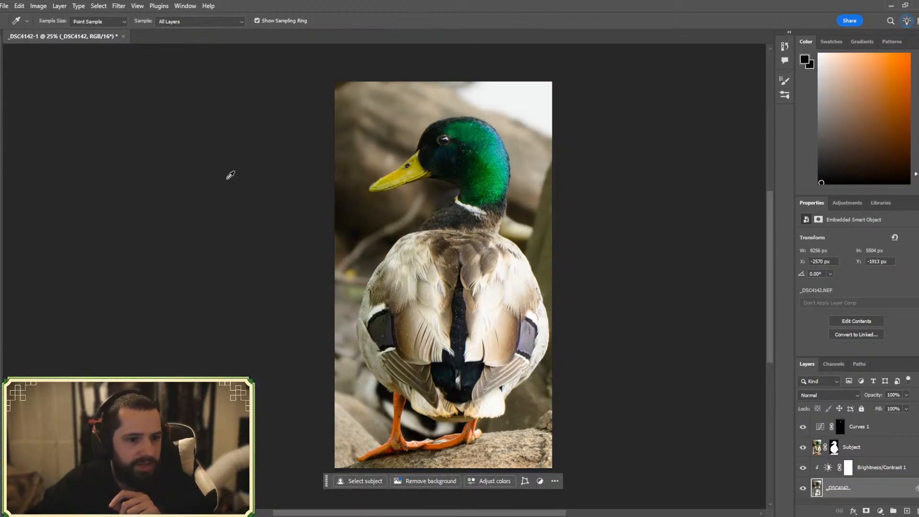
{"action": "key", "text": "b"}
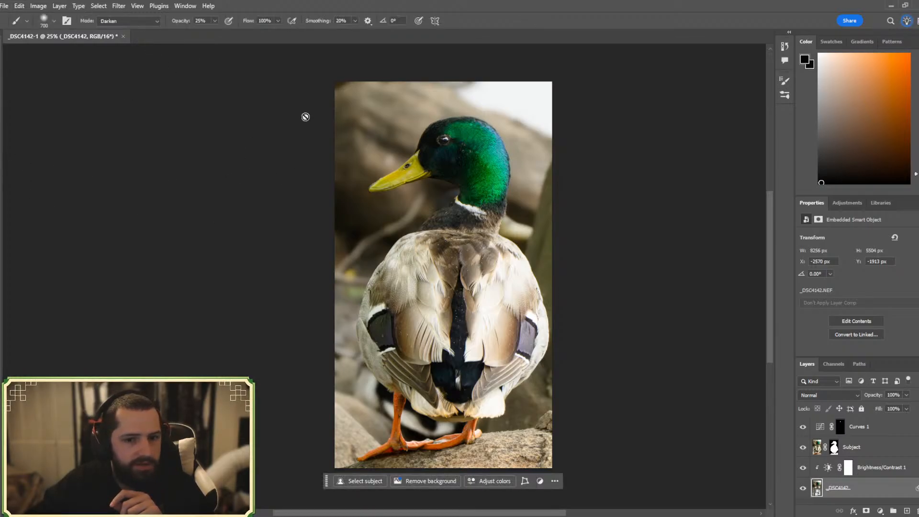
{"action": "left_click", "coordinate": [439, 195]}
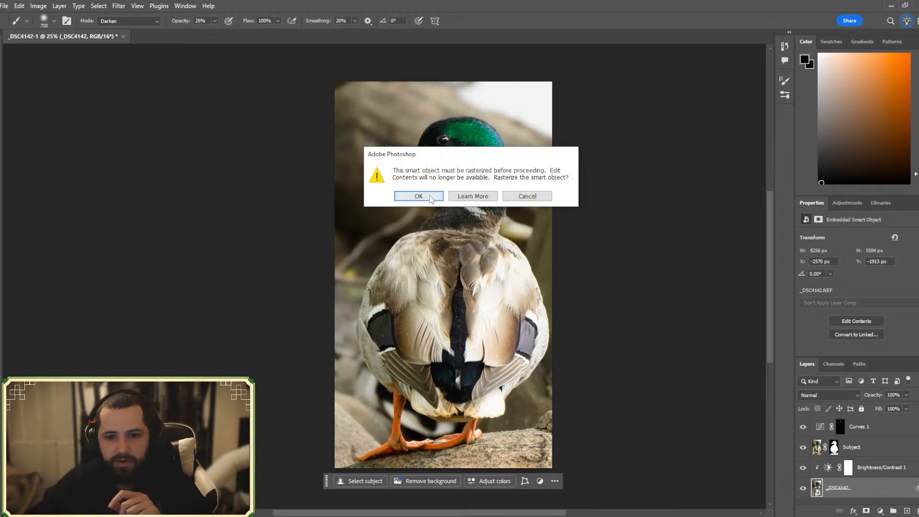
{"action": "left_click", "coordinate": [422, 197]}
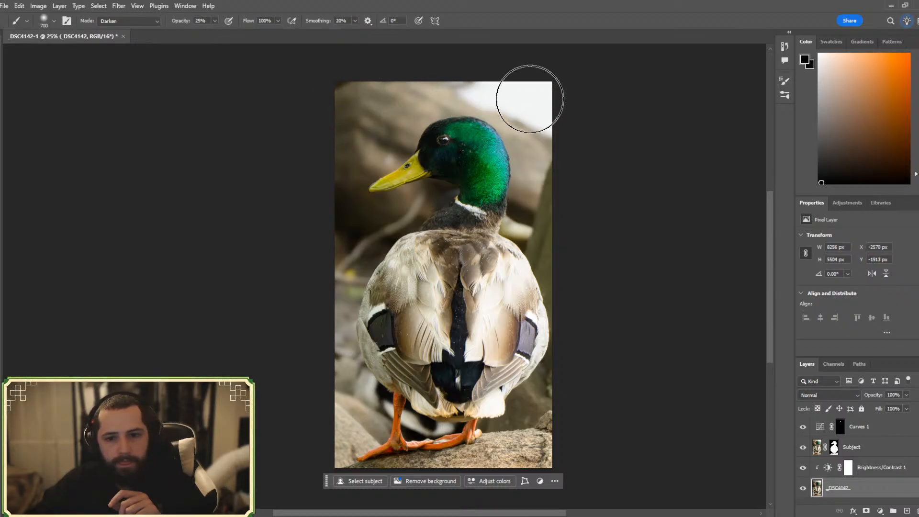
{"action": "mouse_move", "coordinate": [527, 99]}
{"action": "left_mouse_down"}
{"action": "mouse_move", "coordinate": [533, 107]}
{"action": "mouse_move", "coordinate": [495, 93]}
{"action": "mouse_move", "coordinate": [483, 98]}
{"action": "left_mouse_up"}
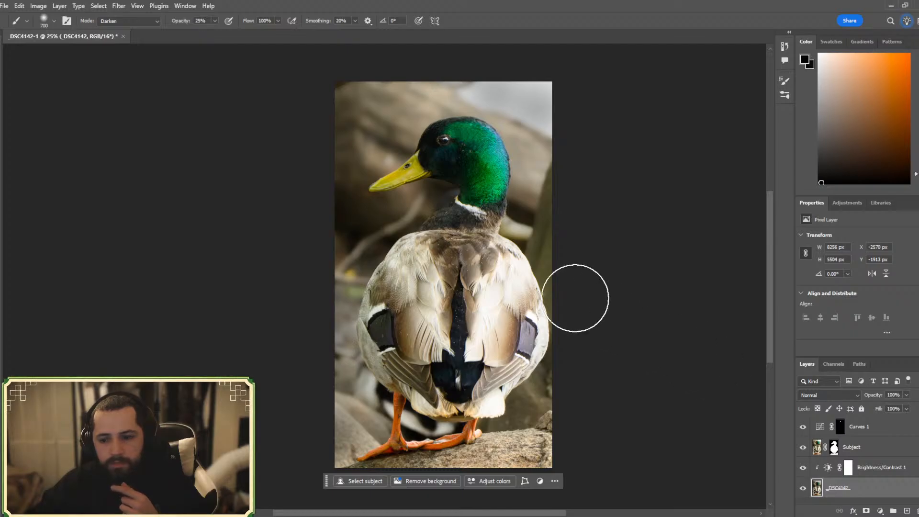
{"action": "left_click", "coordinate": [5, 6]}
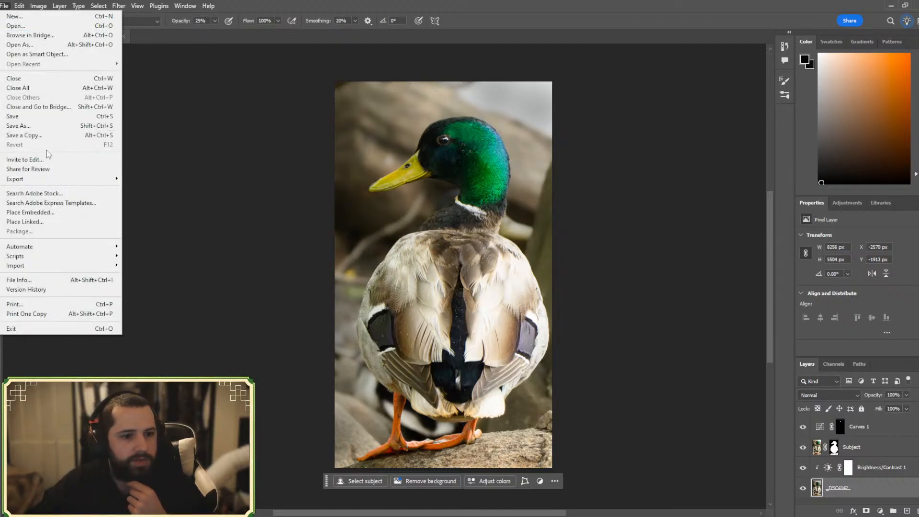
{"action": "mouse_move", "coordinate": [49, 184]}
{"action": "left_click", "coordinate": [158, 189]}
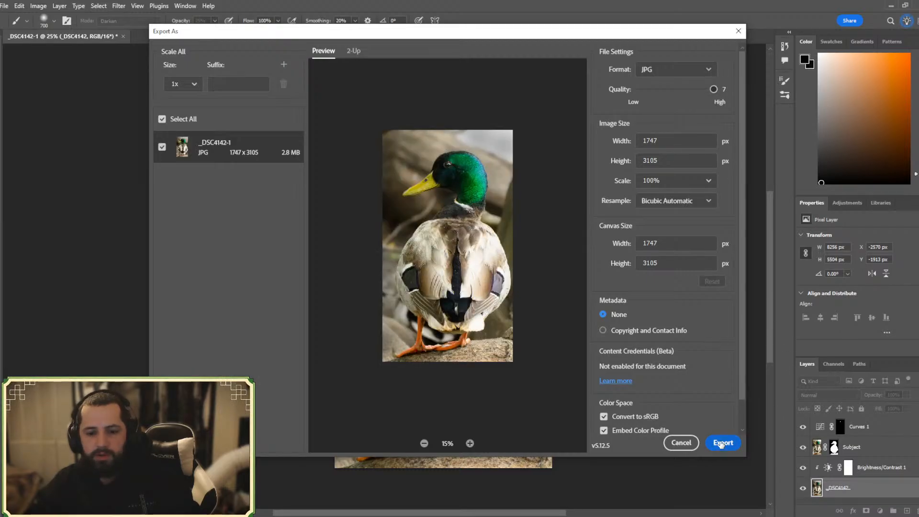
{"action": "left_click", "coordinate": [681, 443]}
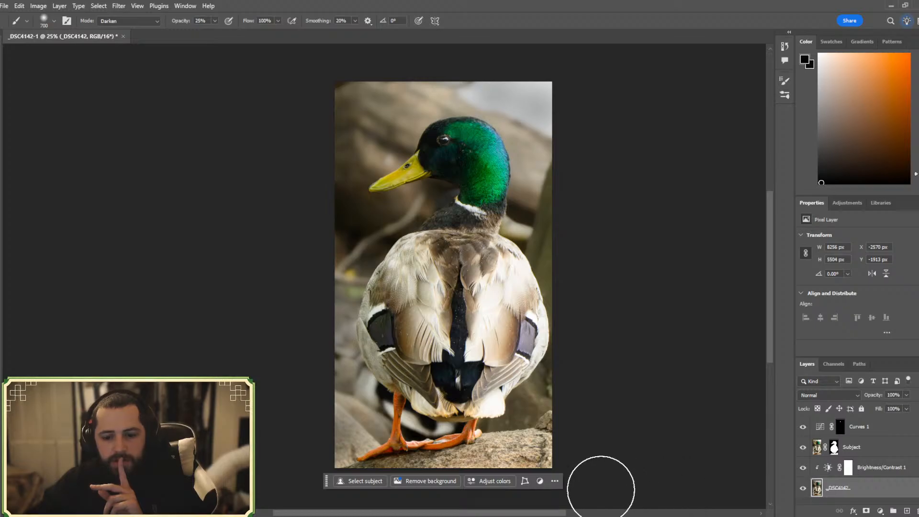
- Rotate the photo slightly counterclockwise within the 9:16 crop and apply it
{"action": "key", "text": "w"}
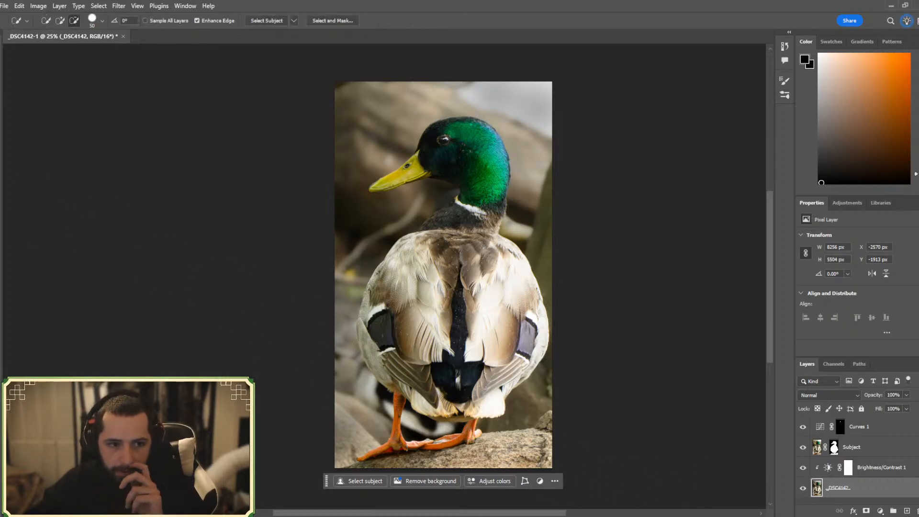
{"action": "key", "text": "c"}
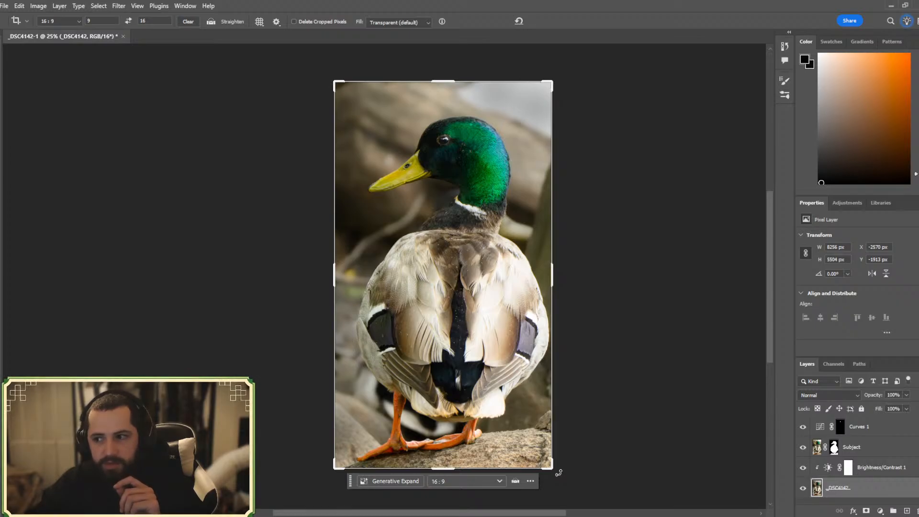
{"action": "left_click_drag", "start_coordinate": [559, 473], "coordinate": [561, 467]}
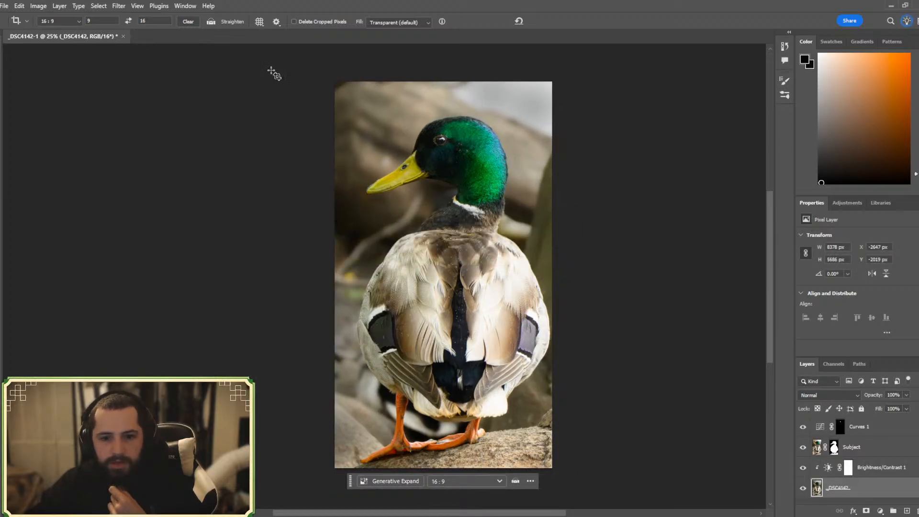
- Export the 9:16 version as a JPG at quality 7, saved as Mallard1phone in the Edited folder
{"action": "left_click", "coordinate": [4, 6]}
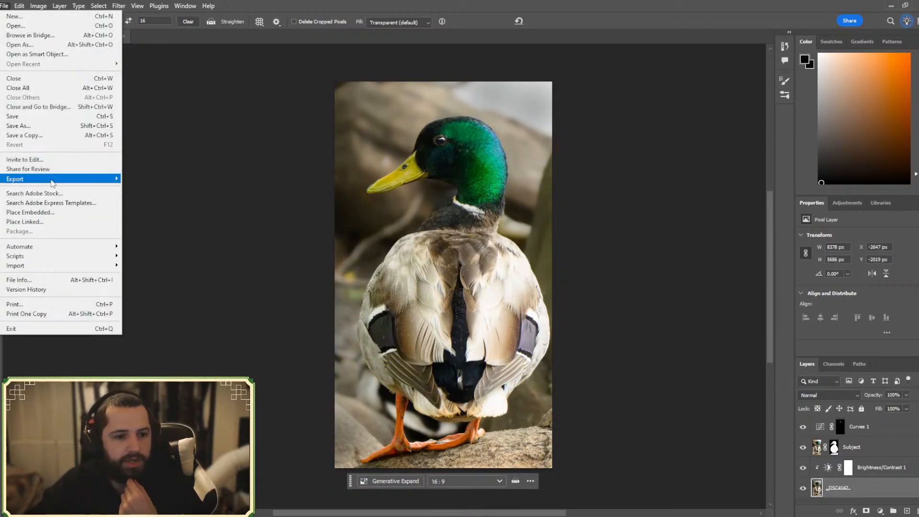
{"action": "mouse_move", "coordinate": [53, 184]}
{"action": "left_click", "coordinate": [176, 192]}
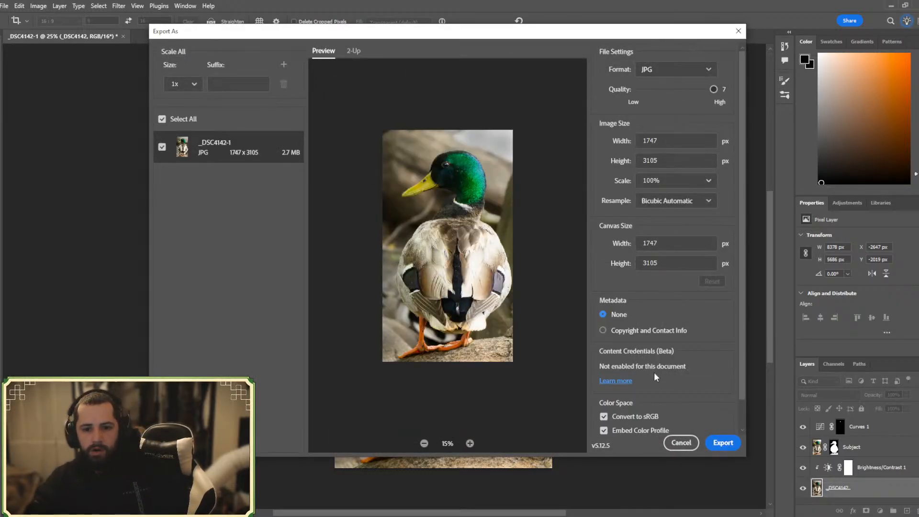
{"action": "left_click", "coordinate": [722, 444]}
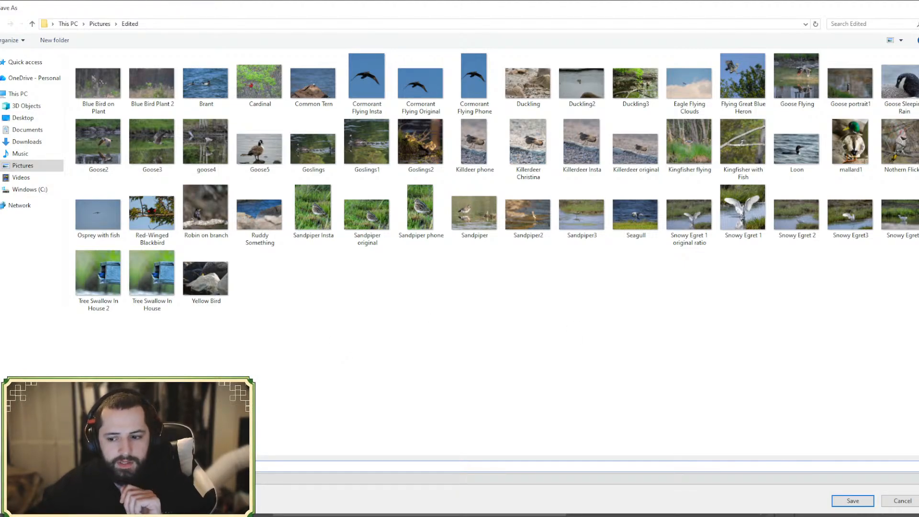
{"action": "left_click", "coordinate": [854, 503]}
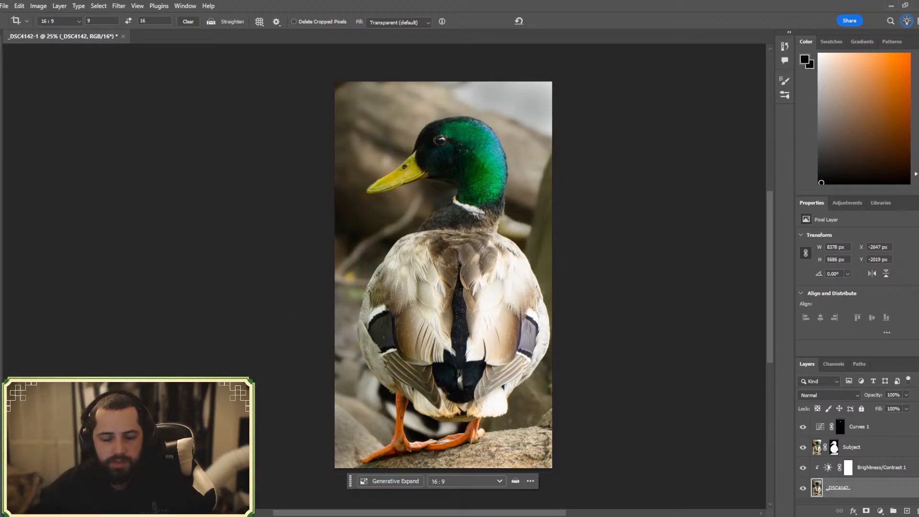
- Switch to File Explorer and delete the _DSC4142 raw file from the Pictures folder
{"action": "key", "text": "super+e"}
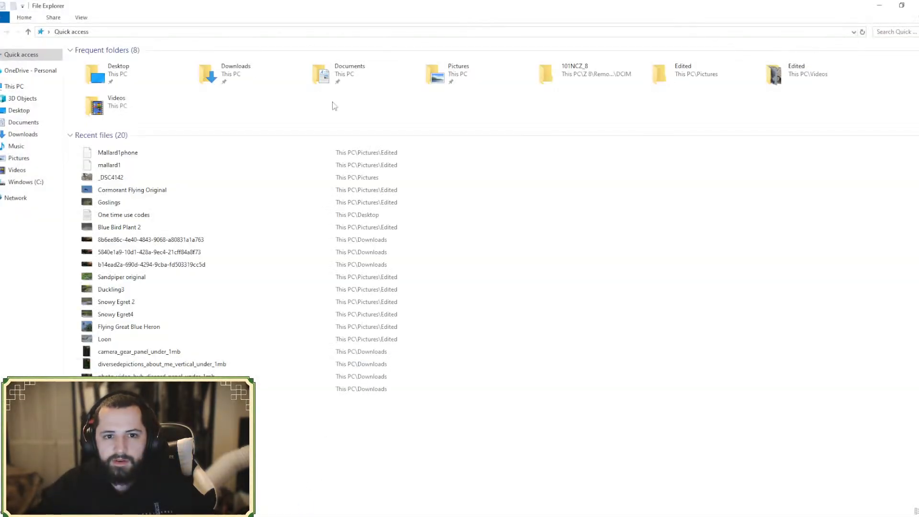
{"action": "left_click", "coordinate": [20, 163]}
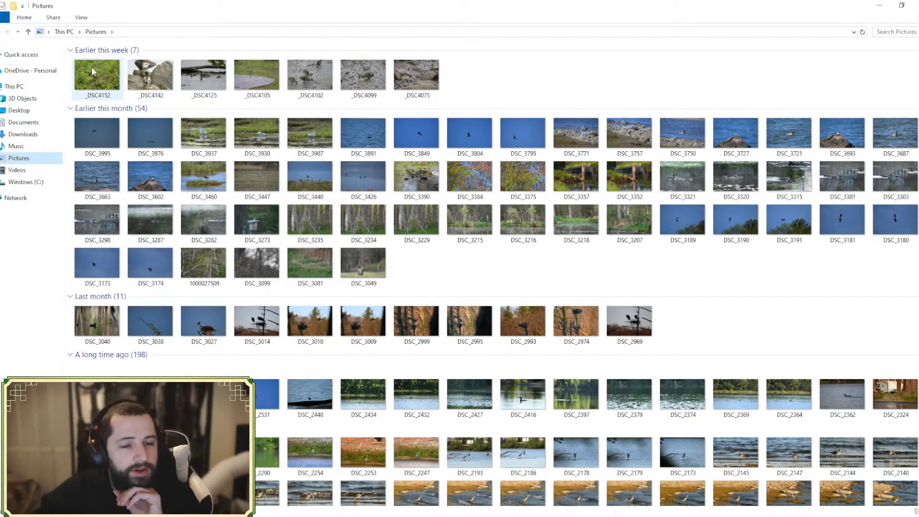
{"action": "left_click", "coordinate": [155, 72]}
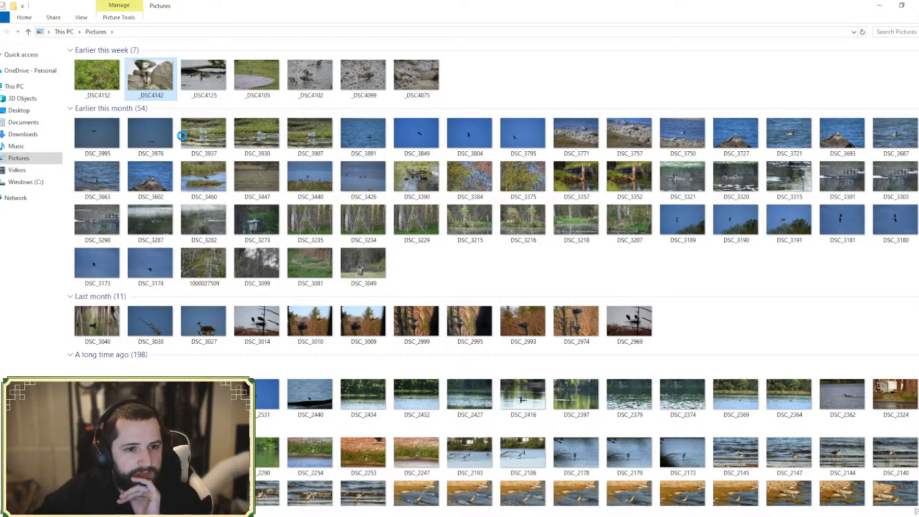
{"action": "right_click", "coordinate": [152, 67]}
{"action": "left_click", "coordinate": [172, 241]}
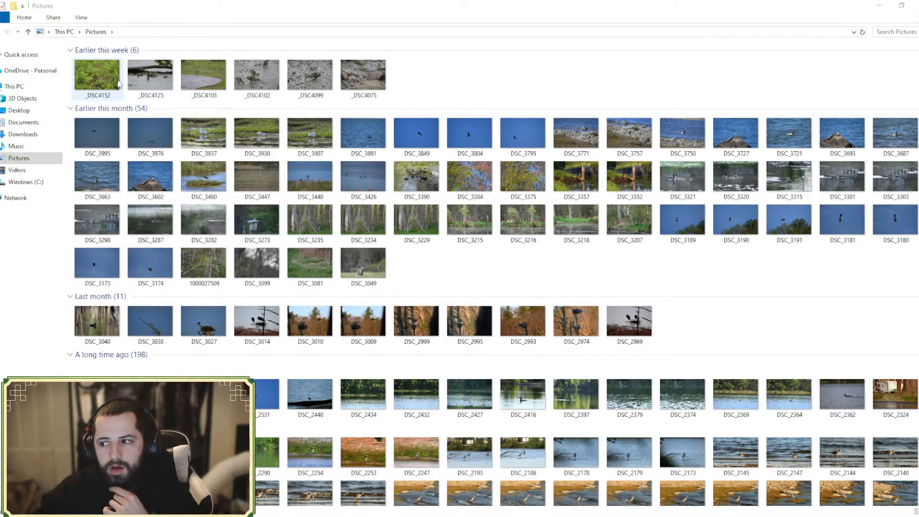
- Examine the raw photos _DSC4152 and _DSC4075 in the photo viewer, checking the bird in _DSC4152 up close
{"action": "left_click", "coordinate": [101, 69]}
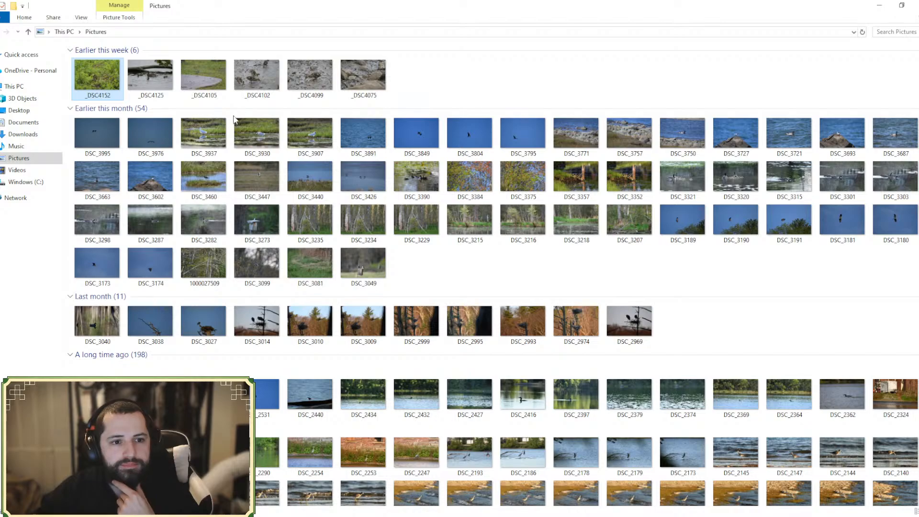
{"action": "key", "text": "Return"}
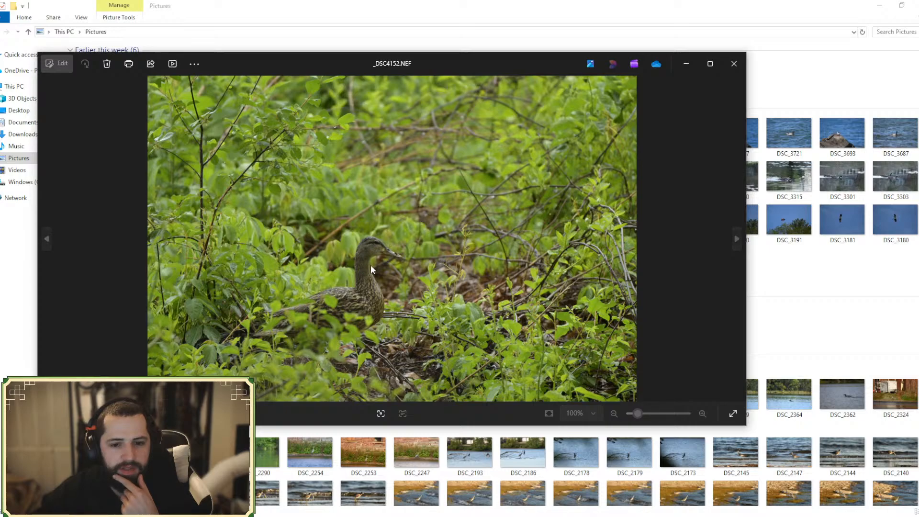
{"action": "scroll", "coordinate": [370, 265], "scroll_direction": "up", "scroll_amount": 4}
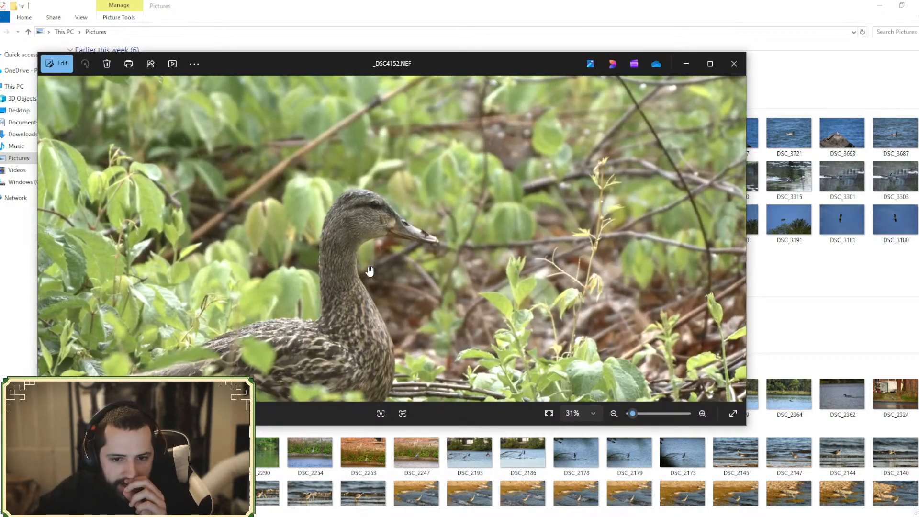
{"action": "scroll", "coordinate": [370, 271], "scroll_direction": "up", "scroll_amount": 2}
{"action": "scroll", "coordinate": [370, 271], "scroll_direction": "down", "scroll_amount": 5}
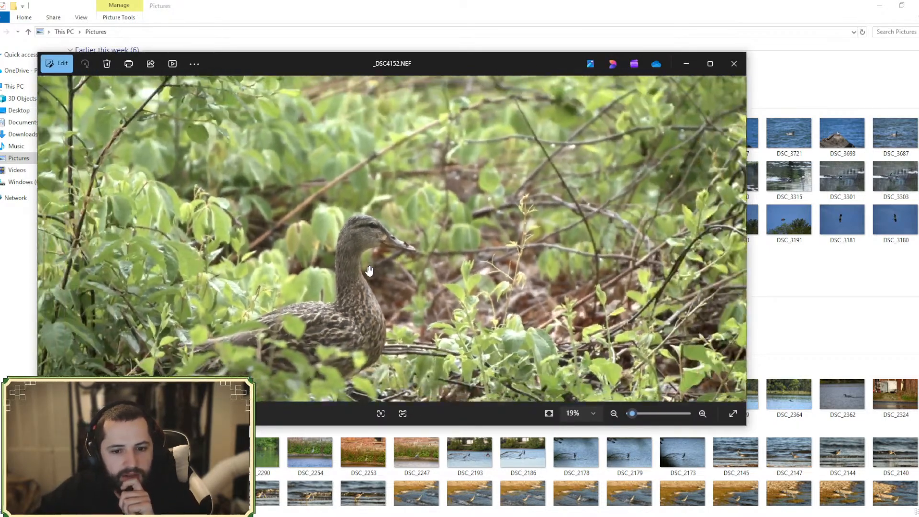
{"action": "scroll", "coordinate": [370, 271], "scroll_direction": "down", "scroll_amount": 2}
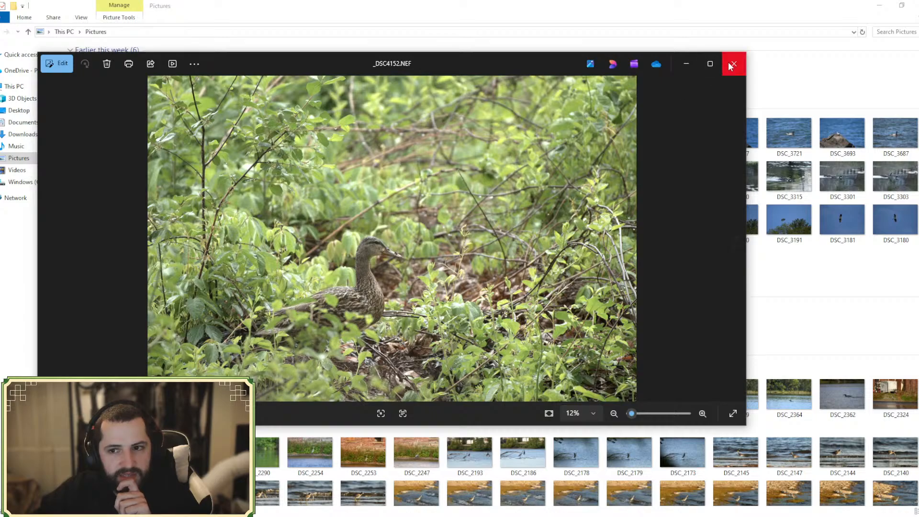
{"action": "left_click", "coordinate": [733, 65]}
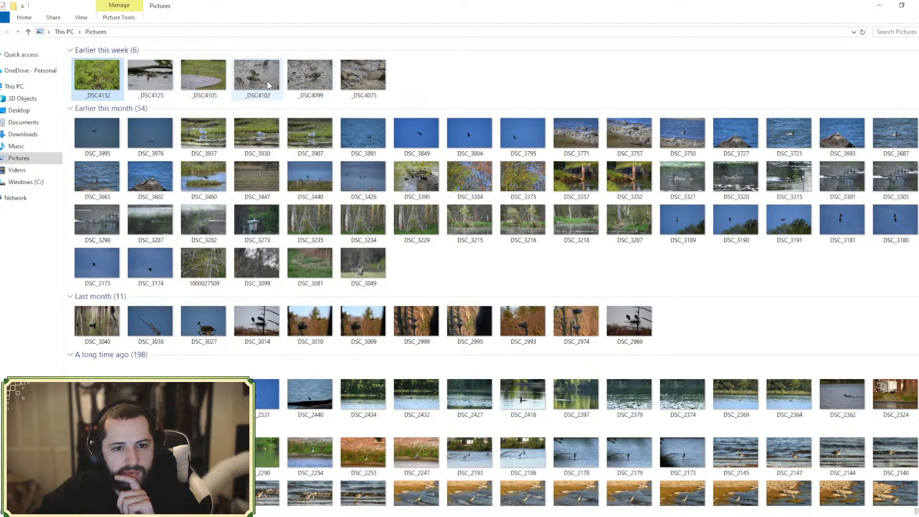
{"action": "double_click", "coordinate": [377, 76]}
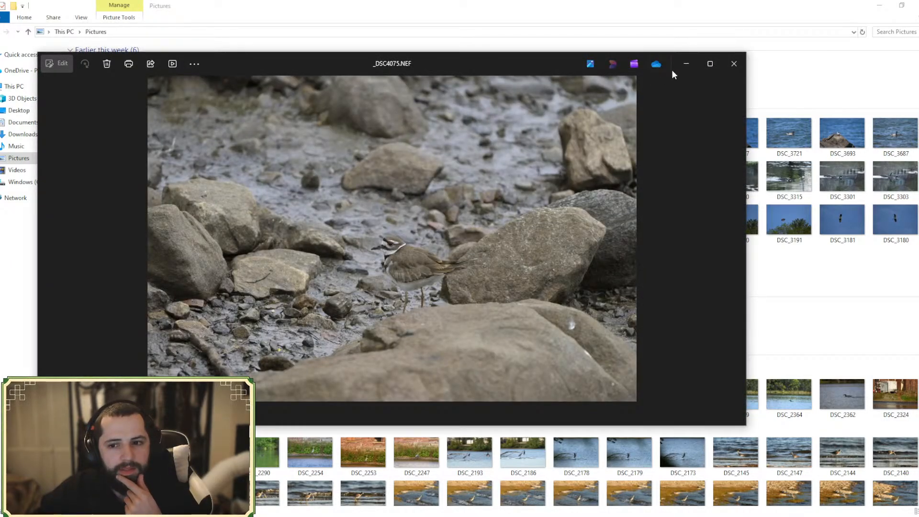
{"action": "left_click", "coordinate": [734, 64]}
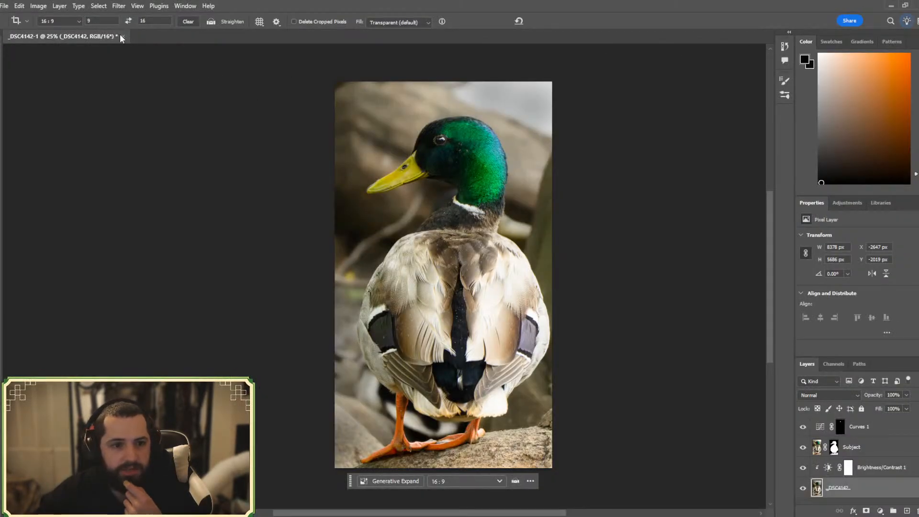
- Close the _DSC4142-1 document in Photoshop without saving its changes
{"action": "left_click", "coordinate": [123, 36]}
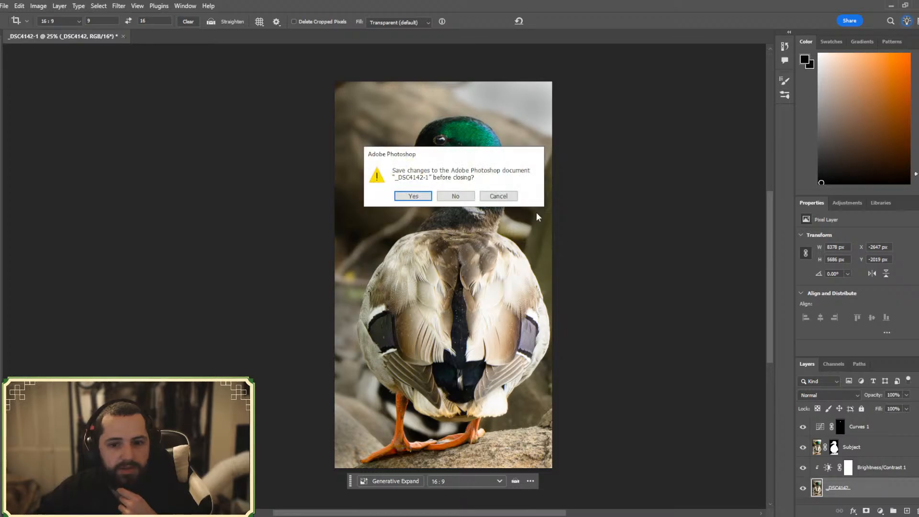
{"action": "left_click", "coordinate": [468, 200]}
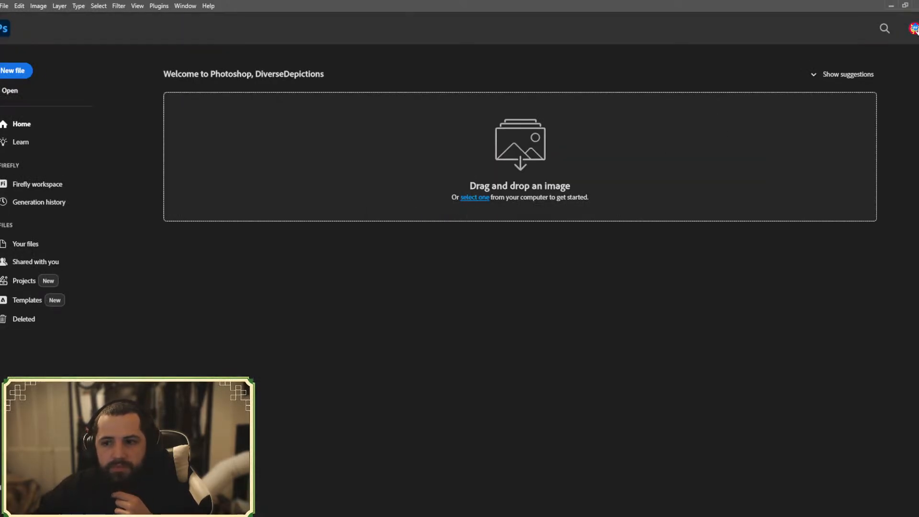
{"action": "left_click", "coordinate": [837, 516]}
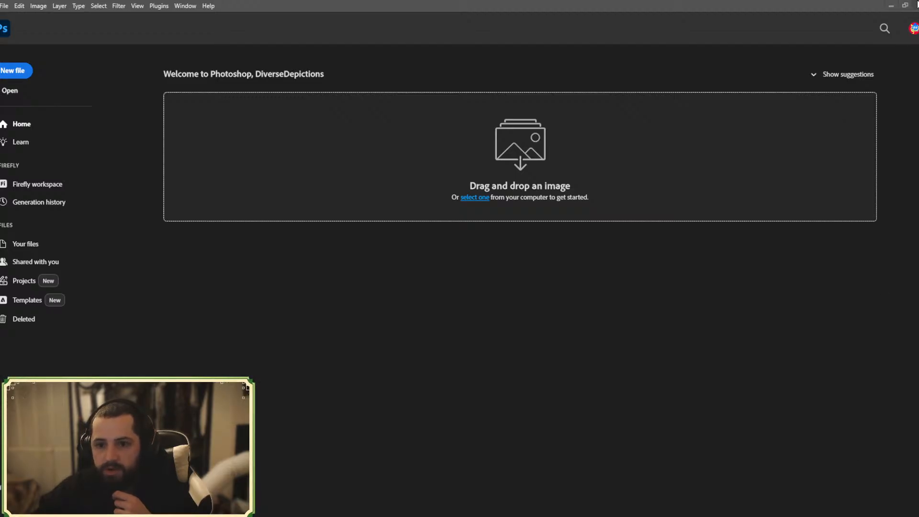
{"action": "left_click", "coordinate": [917, 5]}
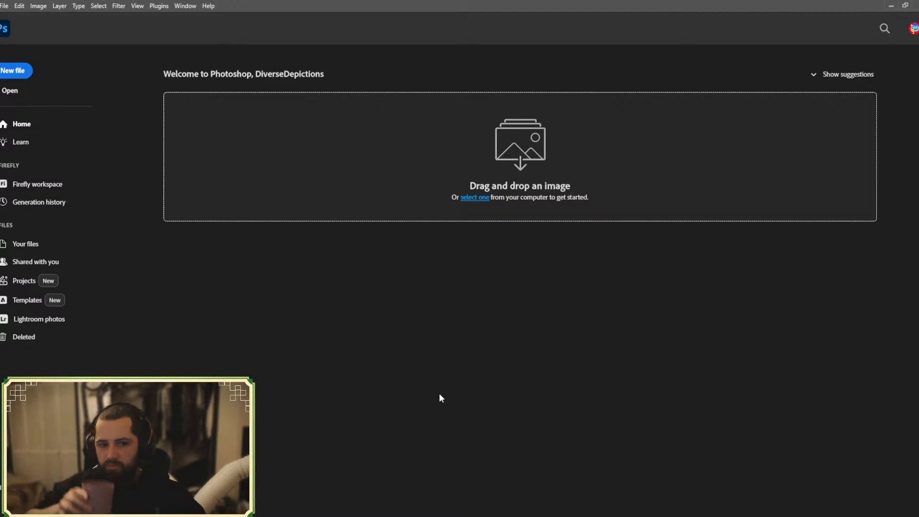
- Open the raw photo _DSC4152 from the Pictures folder
{"action": "left_click", "coordinate": [4, 5]}
{"action": "left_click", "coordinate": [19, 54]}
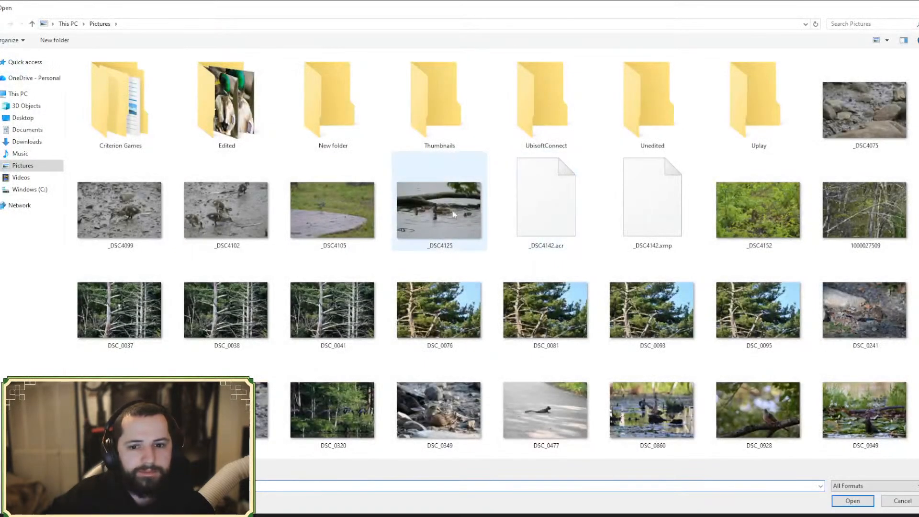
{"action": "left_click", "coordinate": [758, 220]}
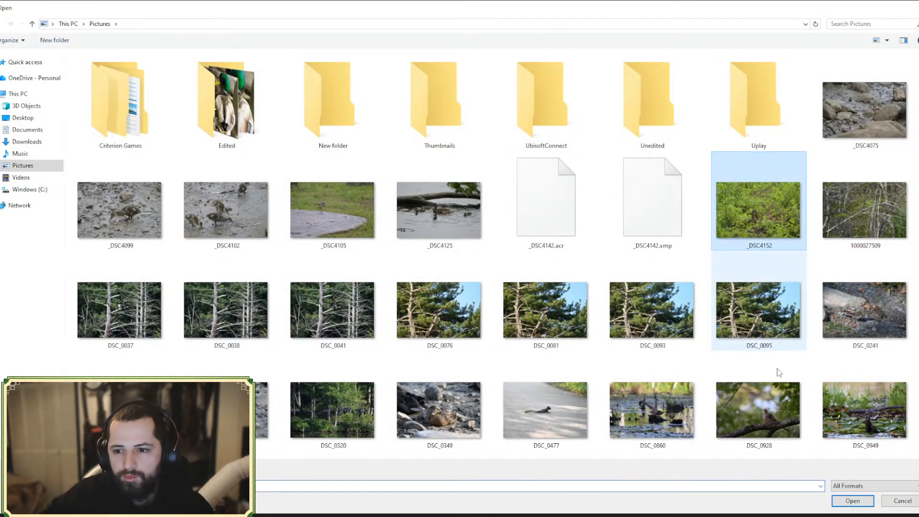
- Open the raw photo _DSC4152 from the Pictures folder and check its workflow options without changing them
{"action": "left_click", "coordinate": [853, 501]}
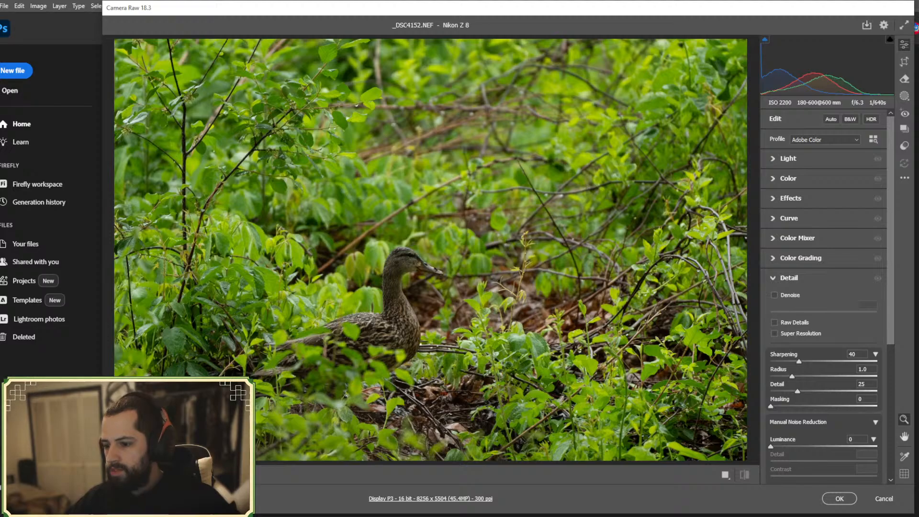
{"action": "left_click", "coordinate": [430, 499]}
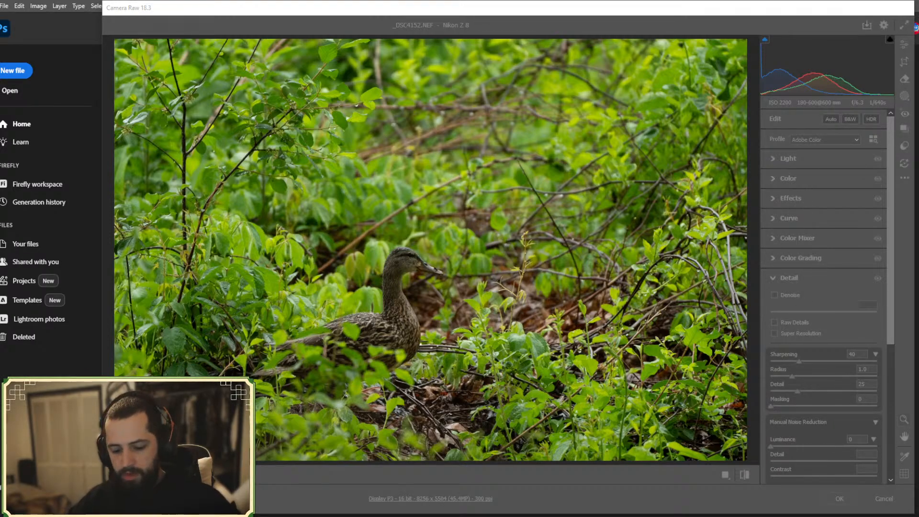
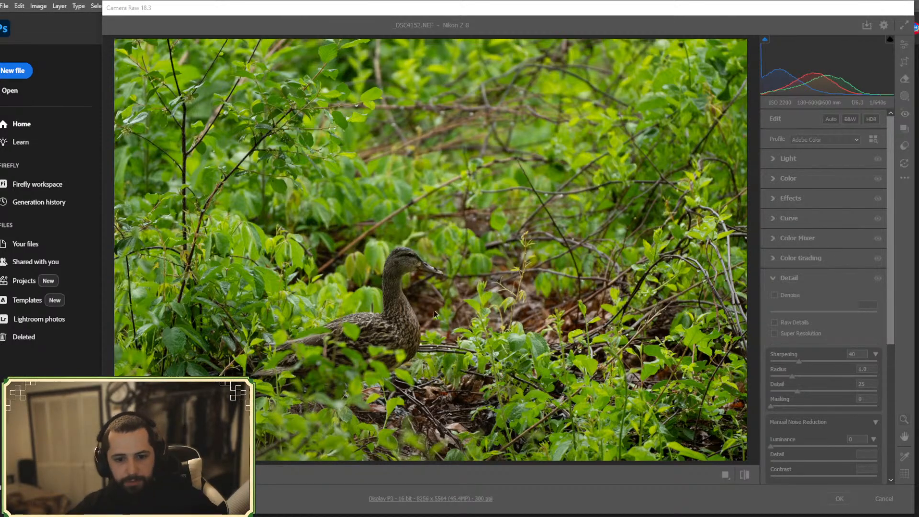
{"action": "left_click", "coordinate": [512, 32]}
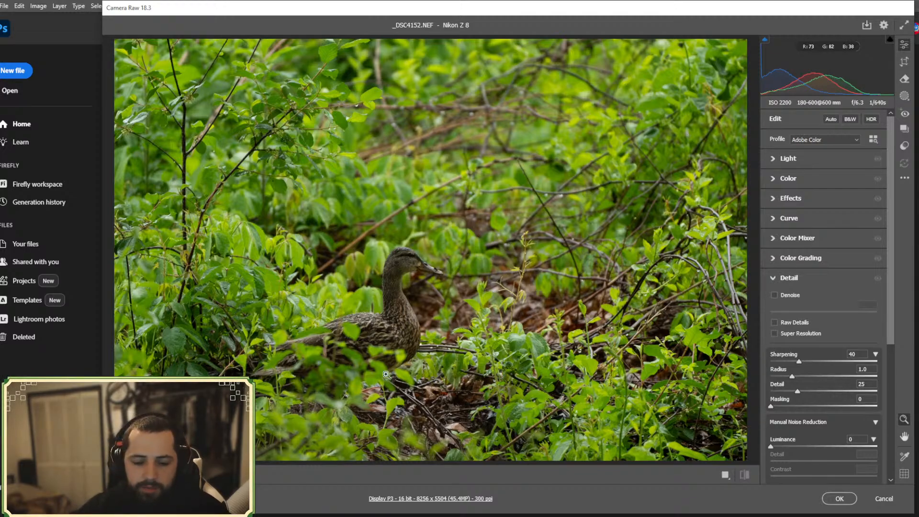
- Browse the raw profiles and apply the Camera Matching Standard profile to the photo
{"action": "left_click", "coordinate": [809, 139]}
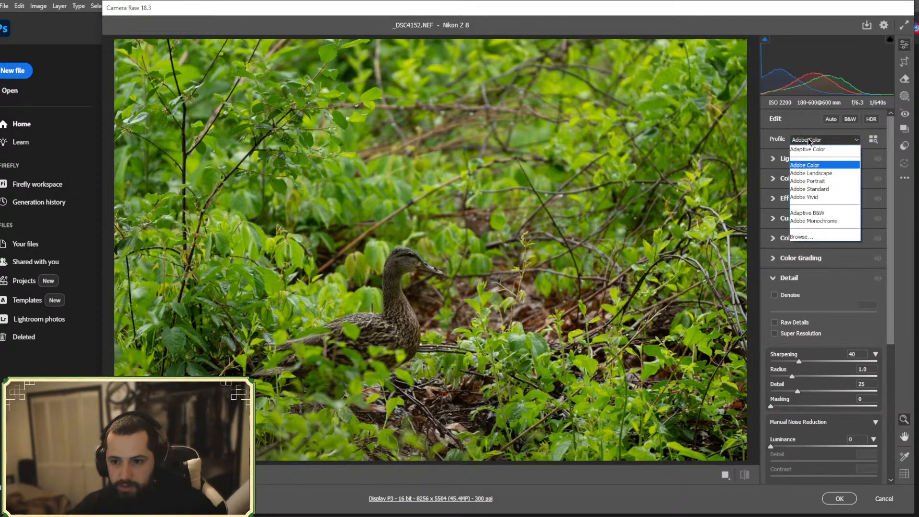
{"action": "left_click", "coordinate": [826, 237]}
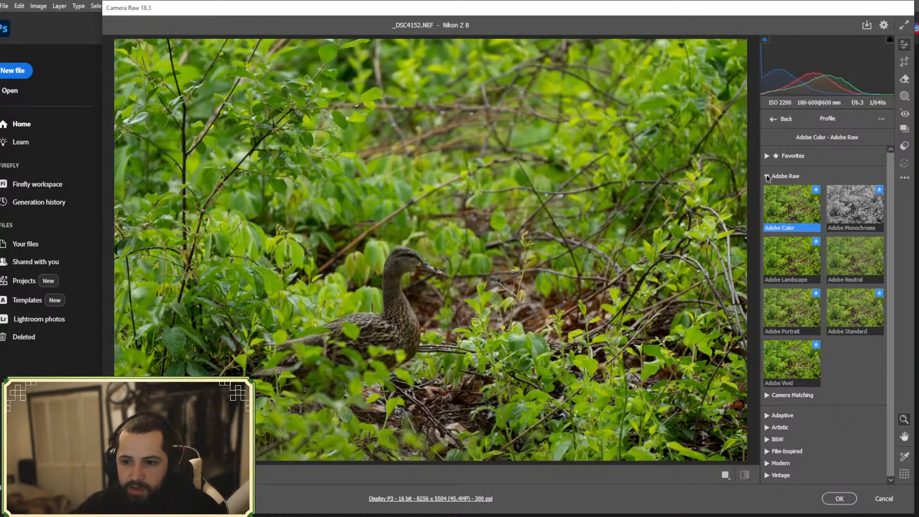
{"action": "left_click", "coordinate": [766, 177]}
{"action": "left_click", "coordinate": [766, 177]}
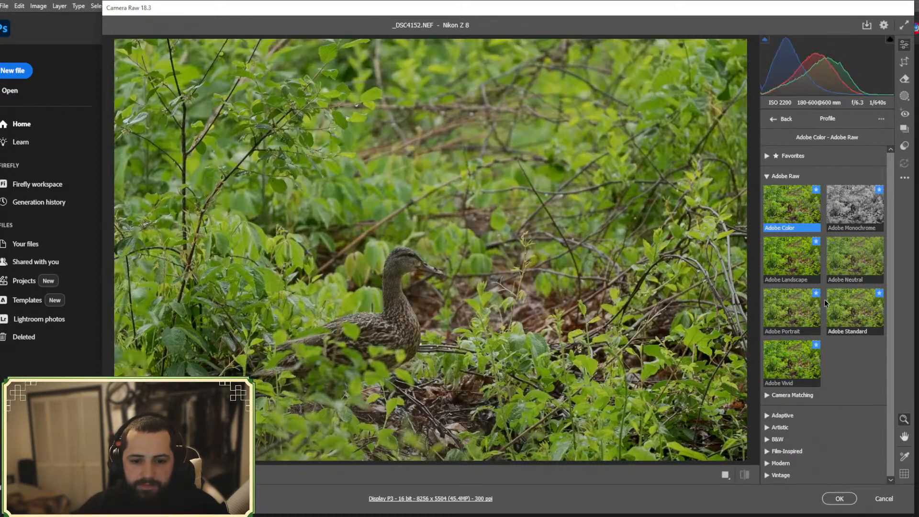
{"action": "left_click", "coordinate": [768, 177]}
{"action": "left_click", "coordinate": [767, 188]}
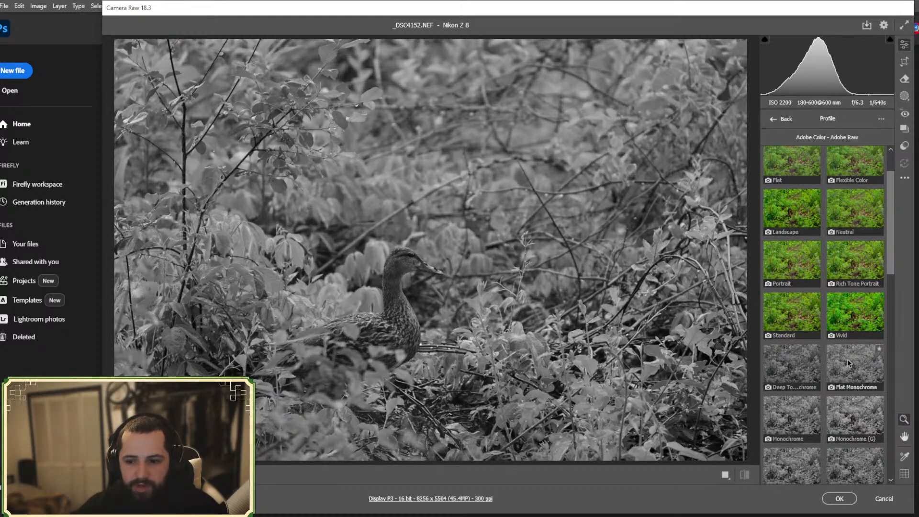
{"action": "scroll", "coordinate": [848, 359], "scroll_direction": "down", "scroll_amount": 3}
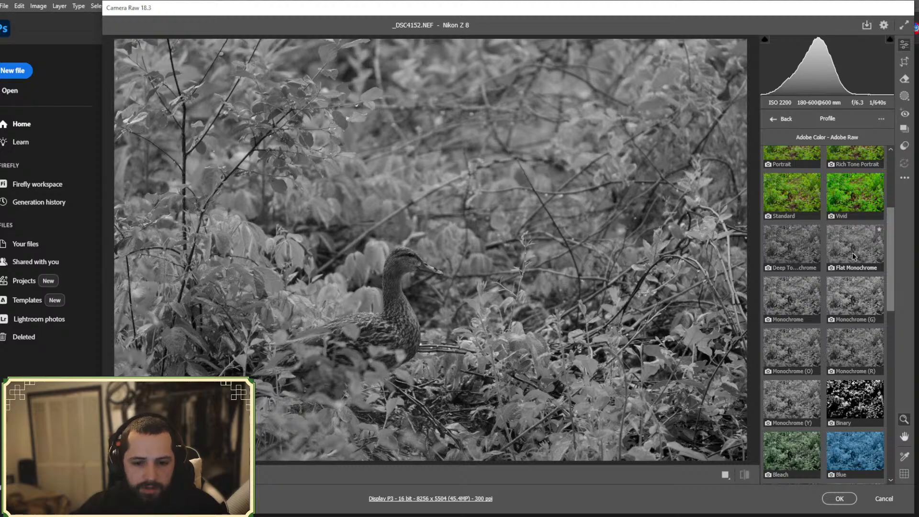
{"action": "scroll", "coordinate": [850, 254], "scroll_direction": "up", "scroll_amount": 3}
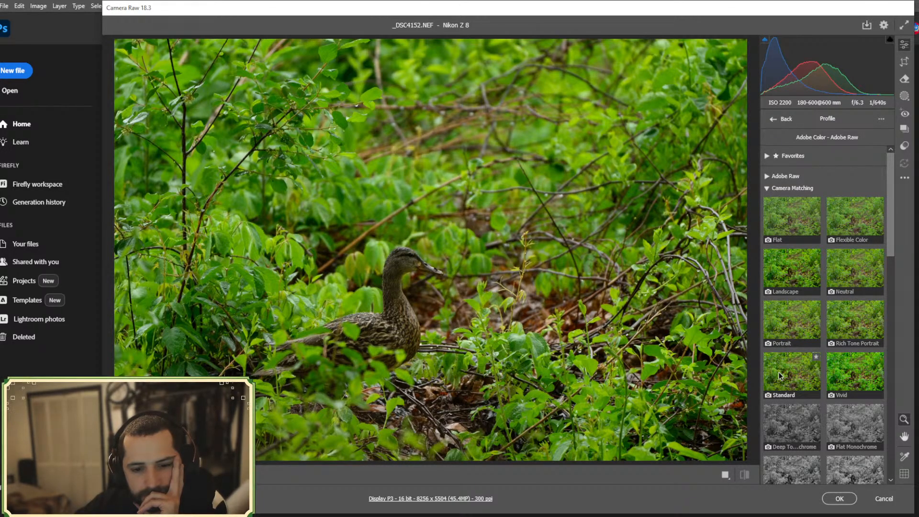
{"action": "left_click", "coordinate": [778, 372]}
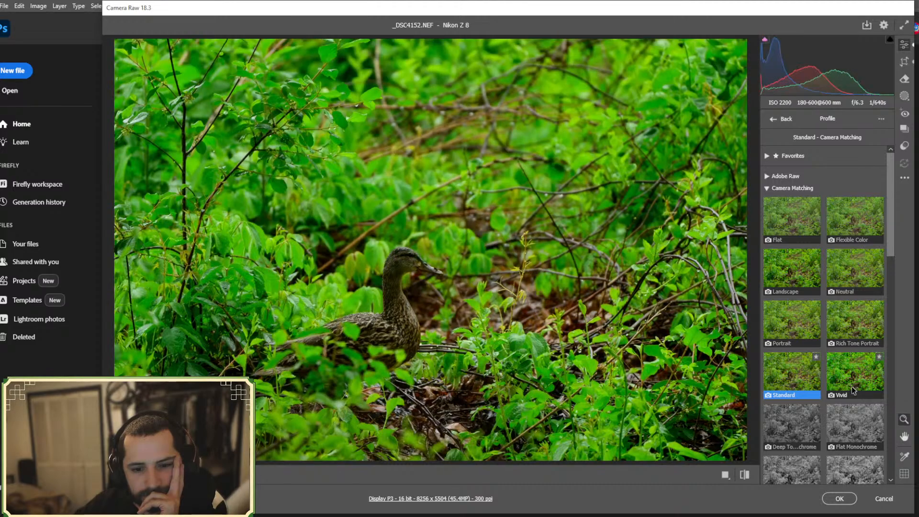
{"action": "left_click", "coordinate": [783, 121]}
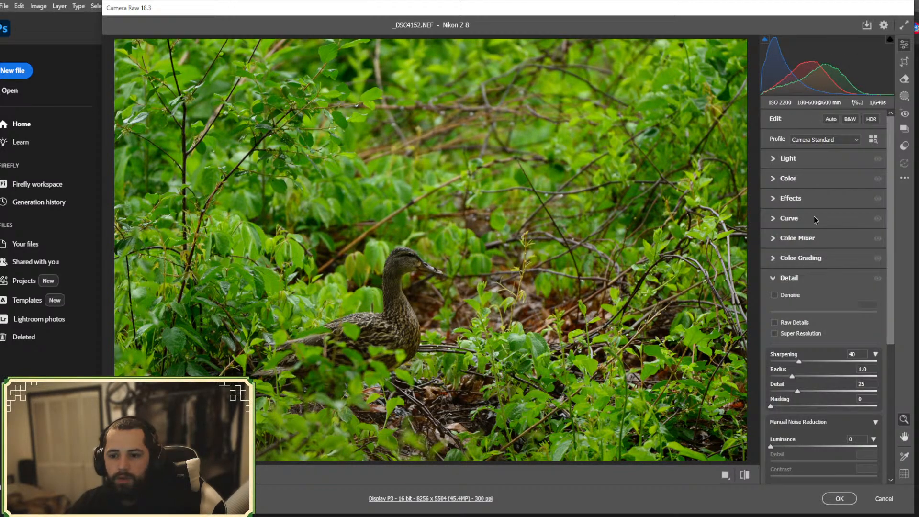
- Enable Denoise at 50 for the raw photo and open it as an image document
{"action": "left_click", "coordinate": [774, 296]}
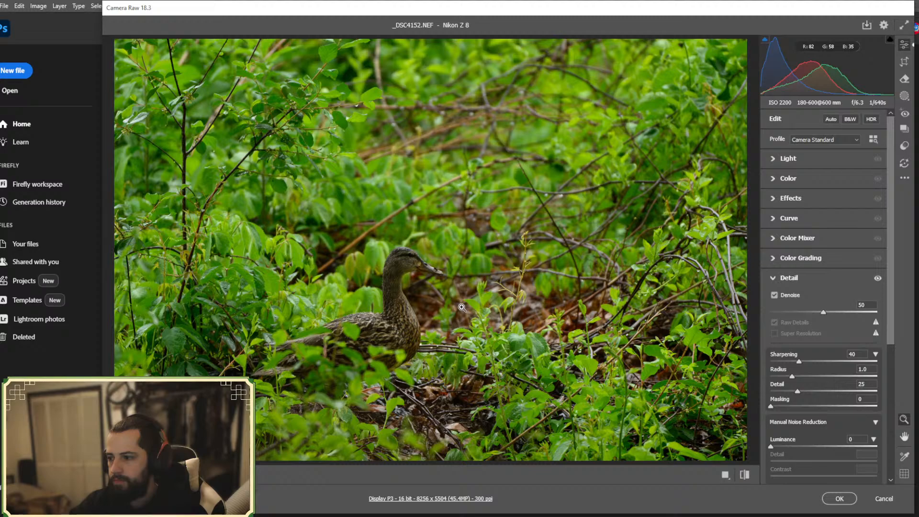
{"action": "left_click", "coordinate": [772, 293]}
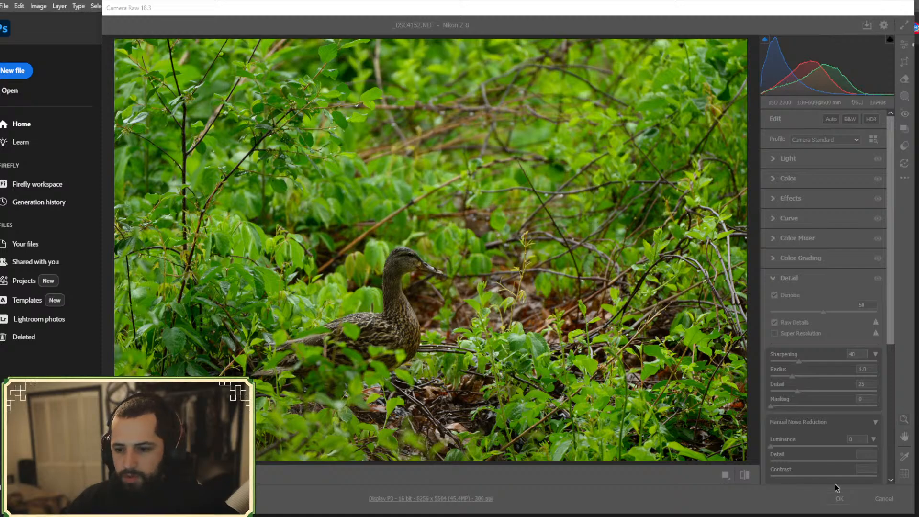
{"action": "left_click", "coordinate": [839, 498]}
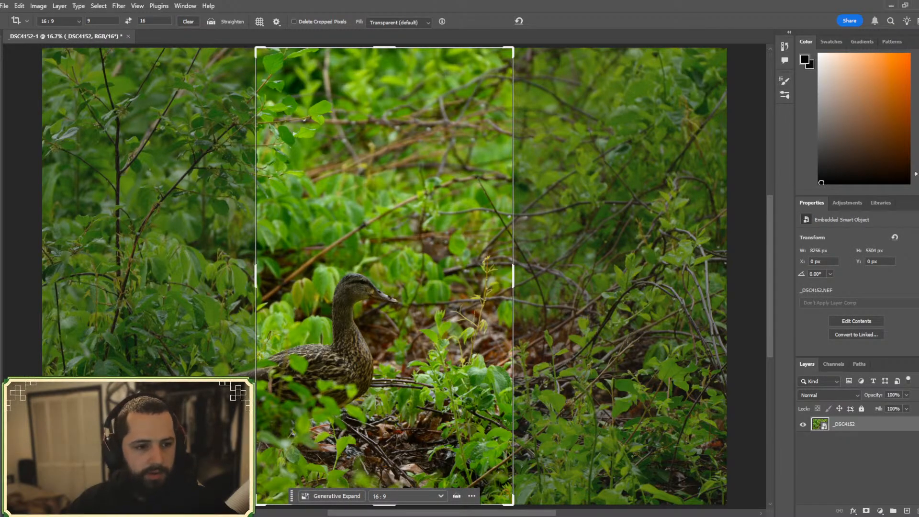
- Duplicate the _DSC4152 layer within the same document and name the copy Subject
{"action": "key", "text": "b"}
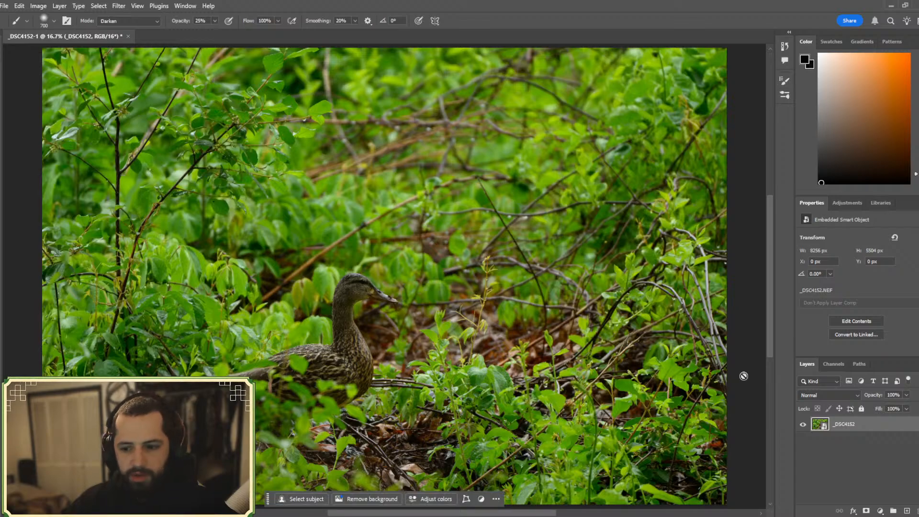
{"action": "right_click", "coordinate": [844, 427]}
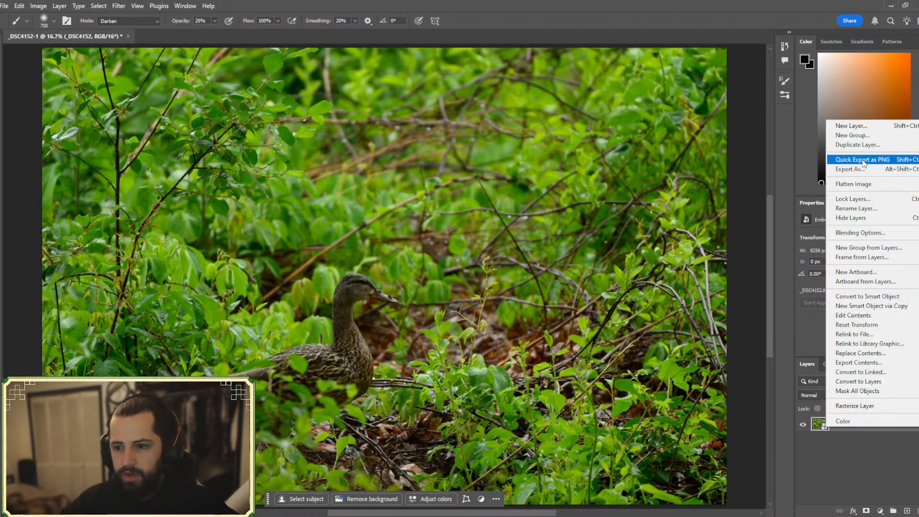
{"action": "left_click", "coordinate": [857, 144]}
{"action": "type", "text": "S"}
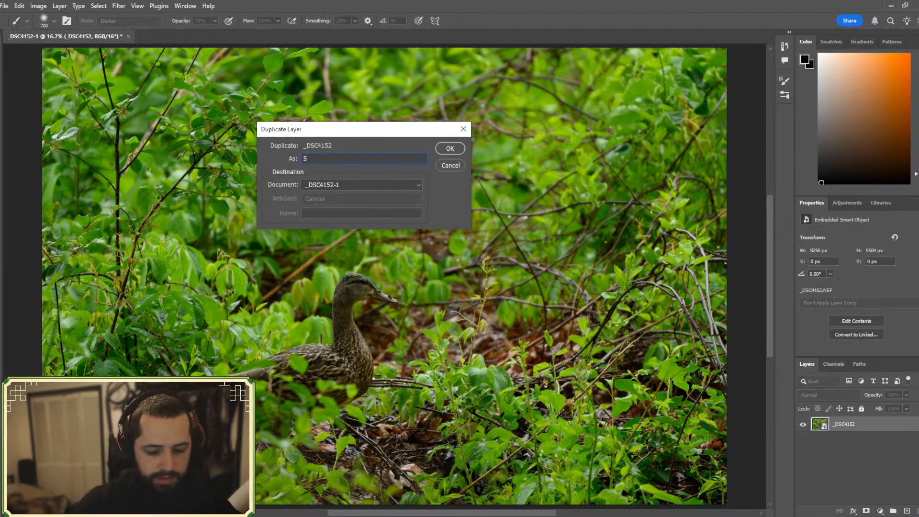
{"action": "type", "text": "ubject"}
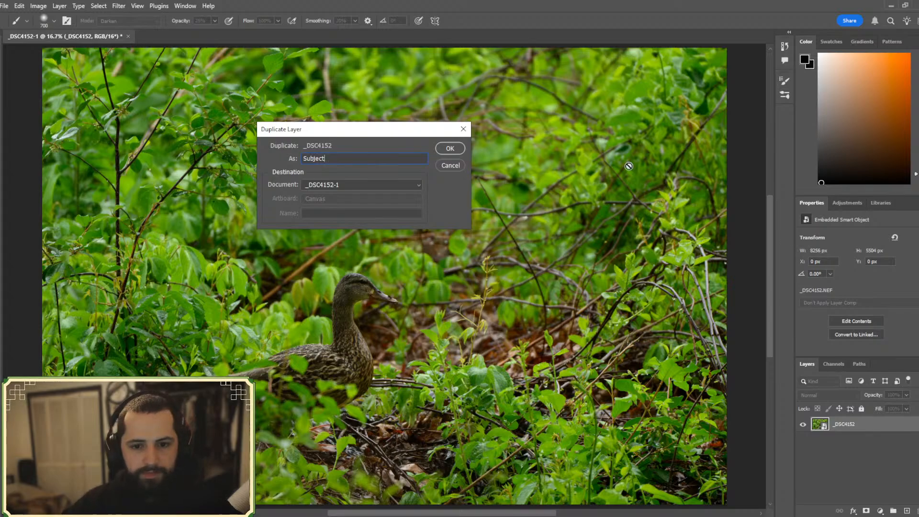
{"action": "left_click", "coordinate": [449, 149]}
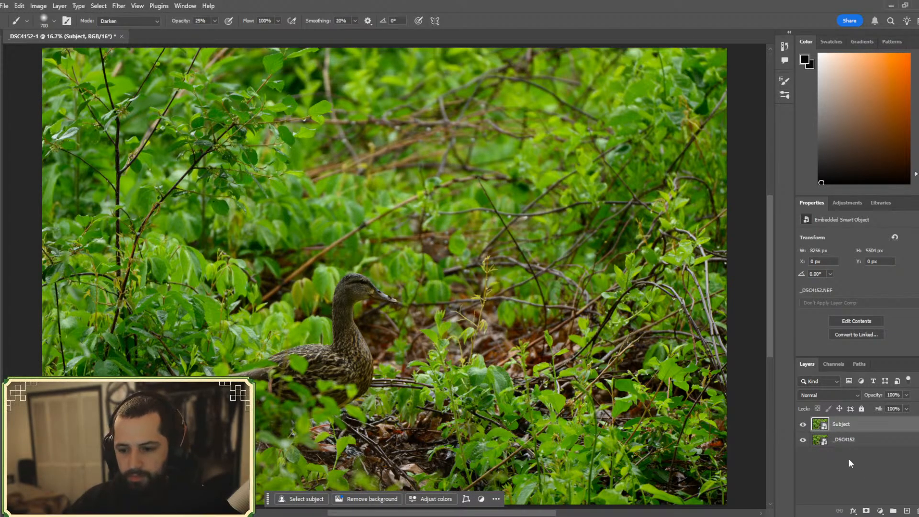
- Open the Subject layer in the Camera Raw Filter
{"action": "left_click", "coordinate": [118, 6]}
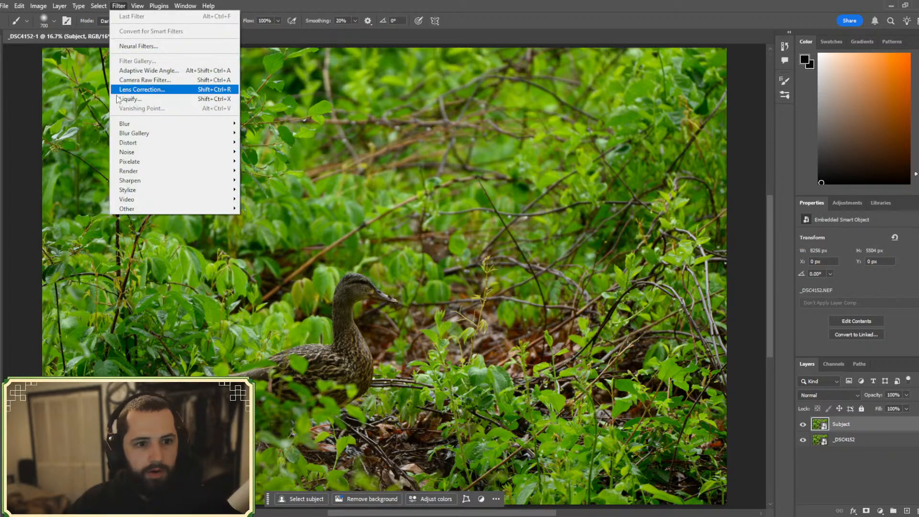
{"action": "left_click", "coordinate": [154, 83]}
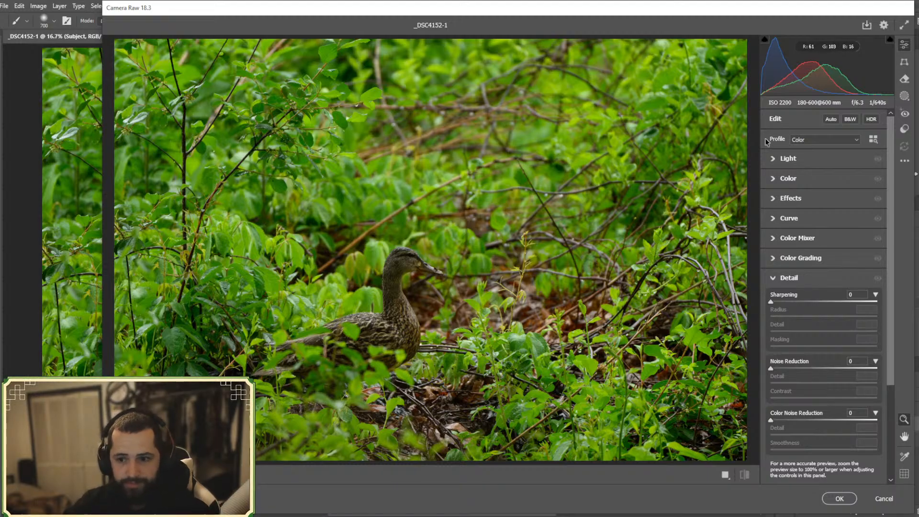
- Examine the duck's back, neck and head feathers up close for detail and noise
{"action": "left_click", "coordinate": [391, 308]}
{"action": "left_click", "coordinate": [484, 231]}
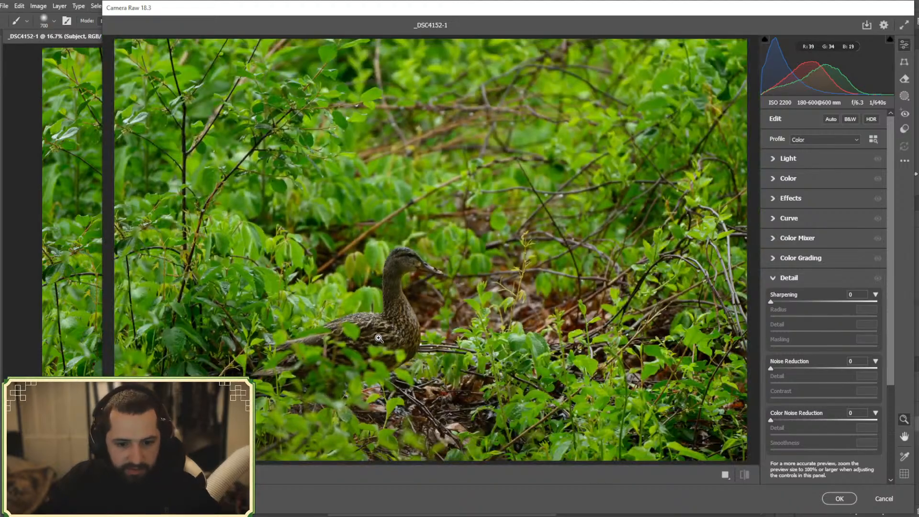
{"action": "left_click", "coordinate": [423, 307]}
{"action": "scroll", "coordinate": [402, 174], "scroll_direction": "up", "scroll_amount": 3}
{"action": "scroll", "coordinate": [422, 236], "scroll_direction": "down", "scroll_amount": 2}
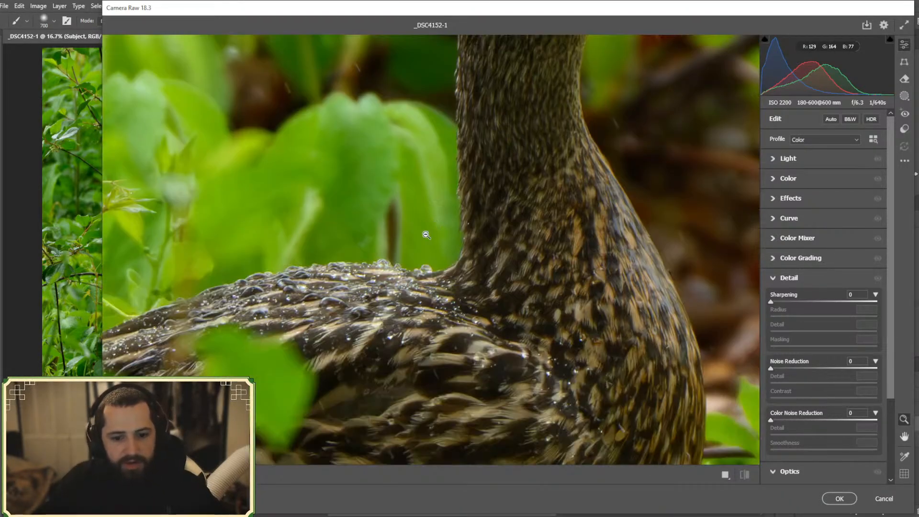
{"action": "scroll", "coordinate": [396, 287], "scroll_direction": "down", "scroll_amount": 4}
{"action": "scroll", "coordinate": [396, 287], "scroll_direction": "up", "scroll_amount": 5}
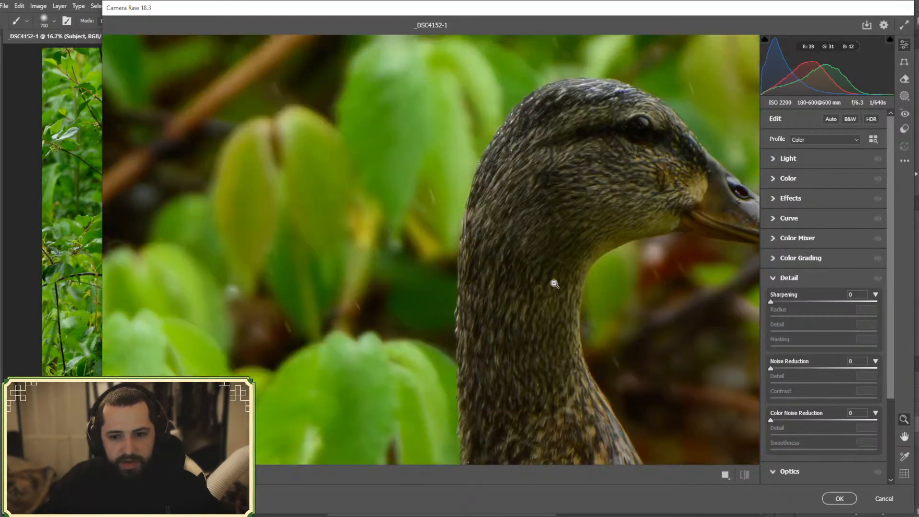
{"action": "scroll", "coordinate": [568, 282], "scroll_direction": "down", "scroll_amount": 1}
{"action": "left_click", "coordinate": [568, 281]}
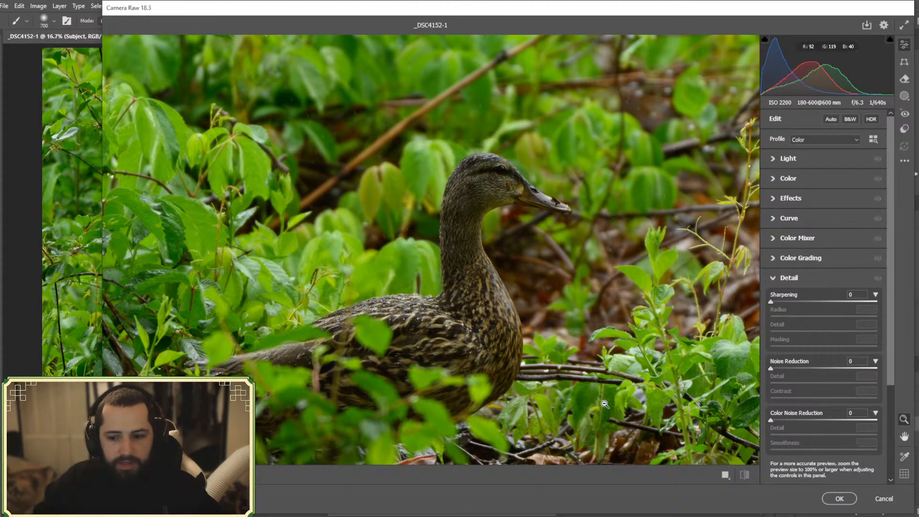
- Expand the Light adjustments and raise Shadows to +29
{"action": "left_click", "coordinate": [786, 159]}
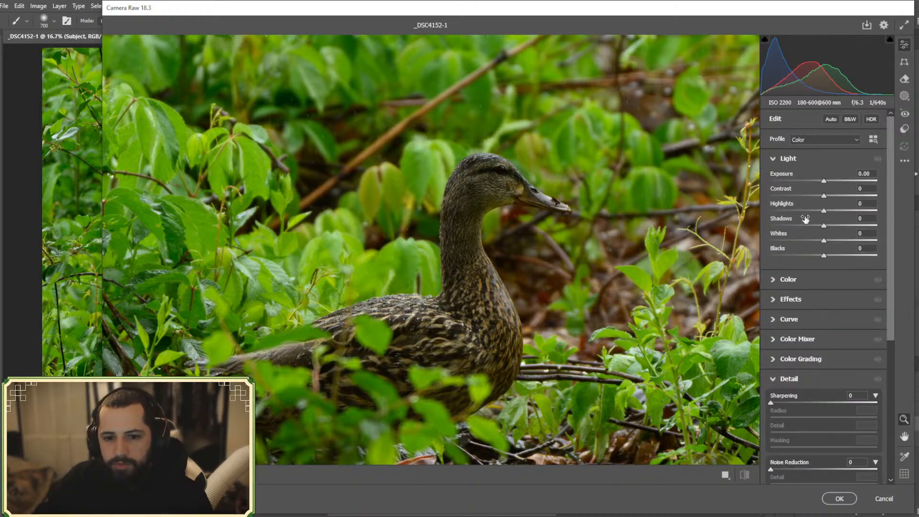
{"action": "mouse_move", "coordinate": [824, 229]}
{"action": "left_mouse_down"}
{"action": "mouse_move", "coordinate": [866, 226]}
{"action": "mouse_move", "coordinate": [829, 226]}
{"action": "mouse_move", "coordinate": [839, 225]}
{"action": "left_mouse_up"}
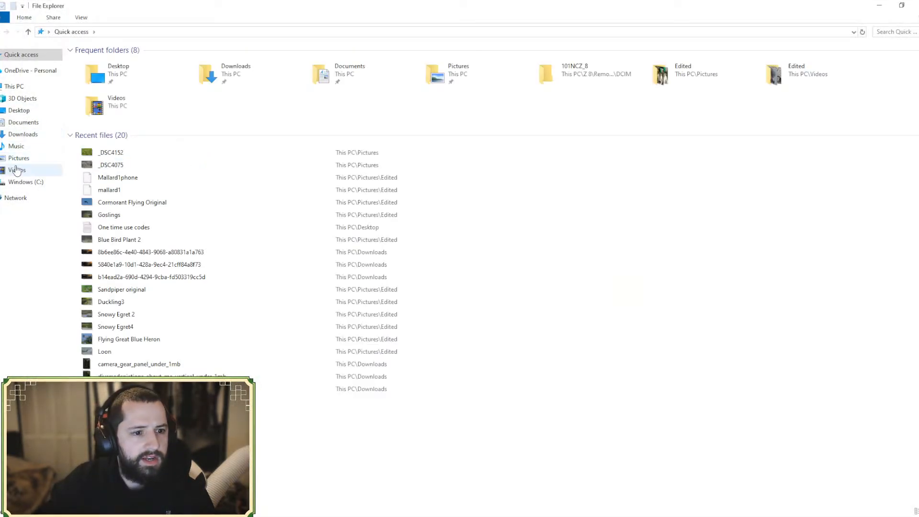
- Switch to File Explorer, view mallard1 from the Edited folder in Pictures, and close the image
{"action": "left_click", "coordinate": [18, 158]}
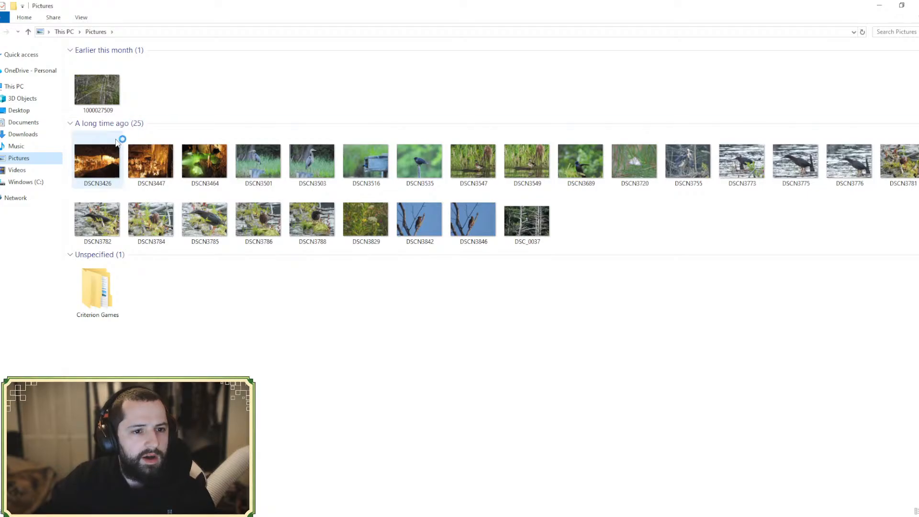
{"action": "left_click", "coordinate": [27, 186]}
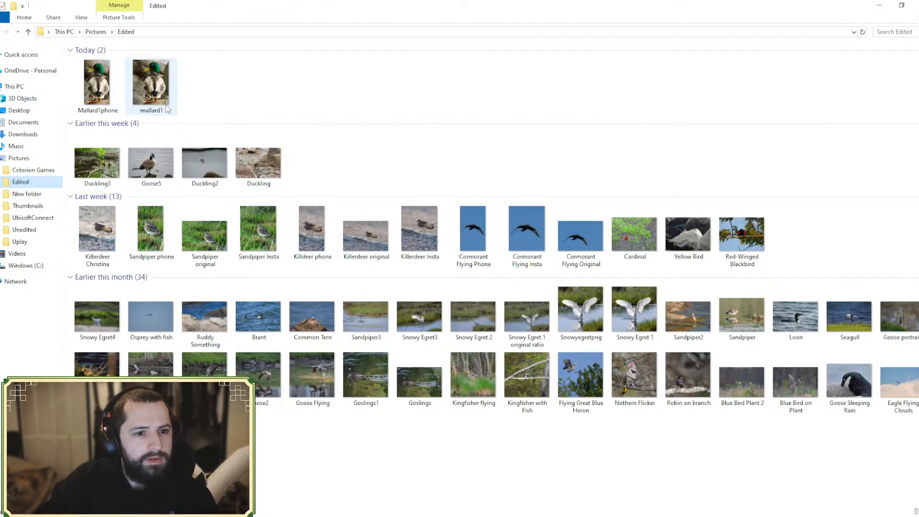
{"action": "left_click", "coordinate": [165, 108]}
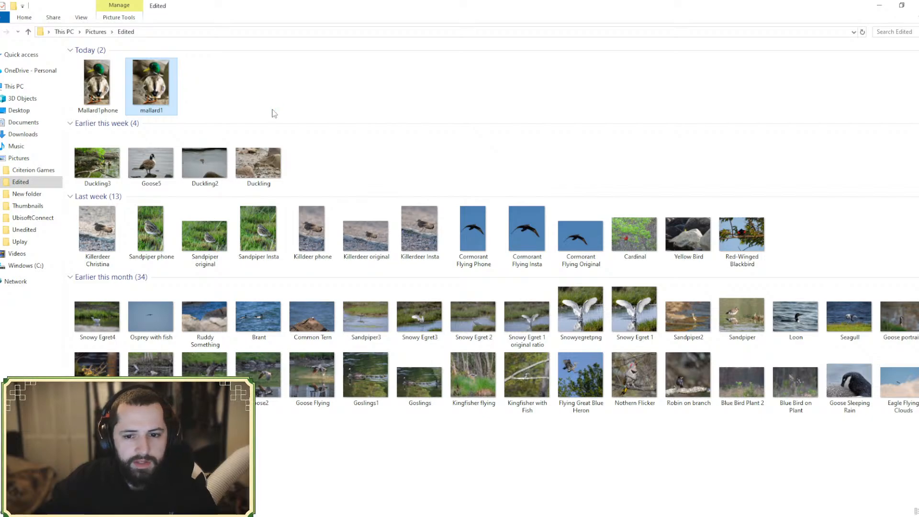
{"action": "key", "text": "Return"}
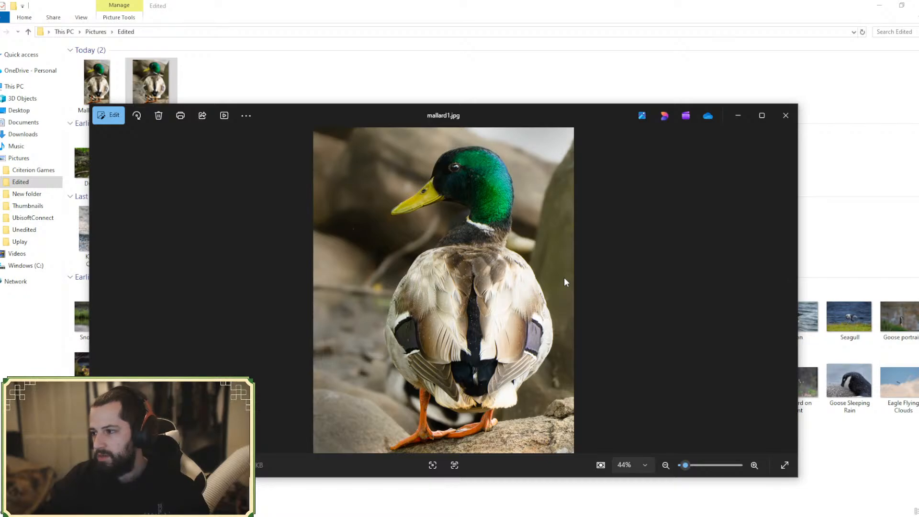
{"action": "left_click", "coordinate": [781, 125]}
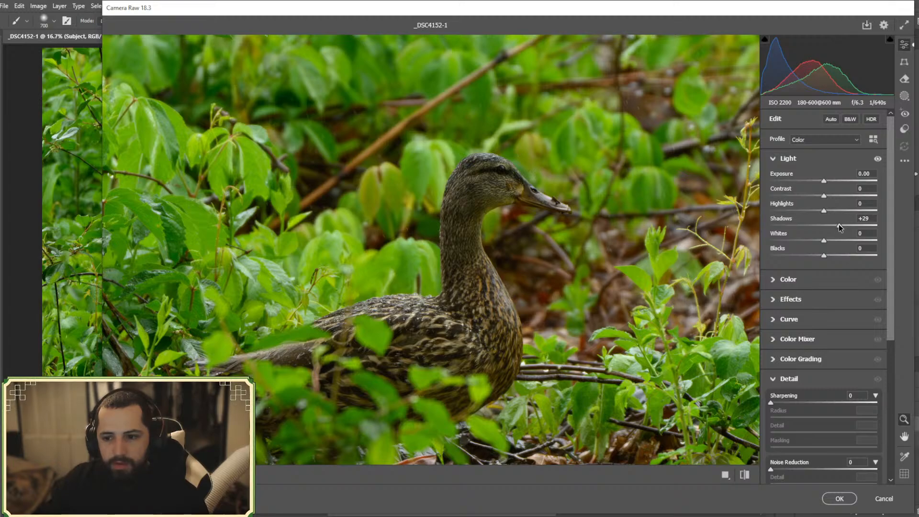
- Back in the Camera Raw Filter, raise Shadows to +92
{"action": "left_click_drag", "start_coordinate": [839, 225], "coordinate": [864, 229]}
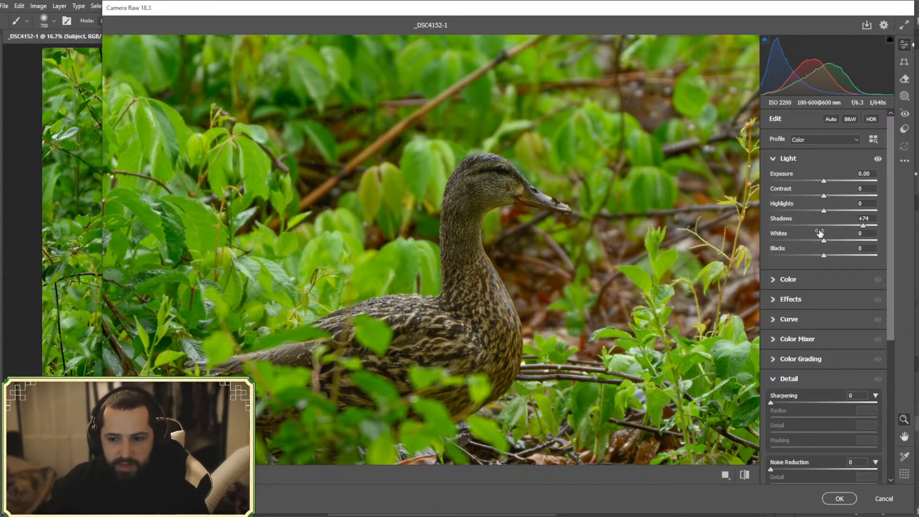
{"action": "mouse_move", "coordinate": [864, 226]}
{"action": "left_mouse_down"}
{"action": "mouse_move", "coordinate": [849, 224]}
{"action": "mouse_move", "coordinate": [873, 219]}
{"action": "left_mouse_up"}
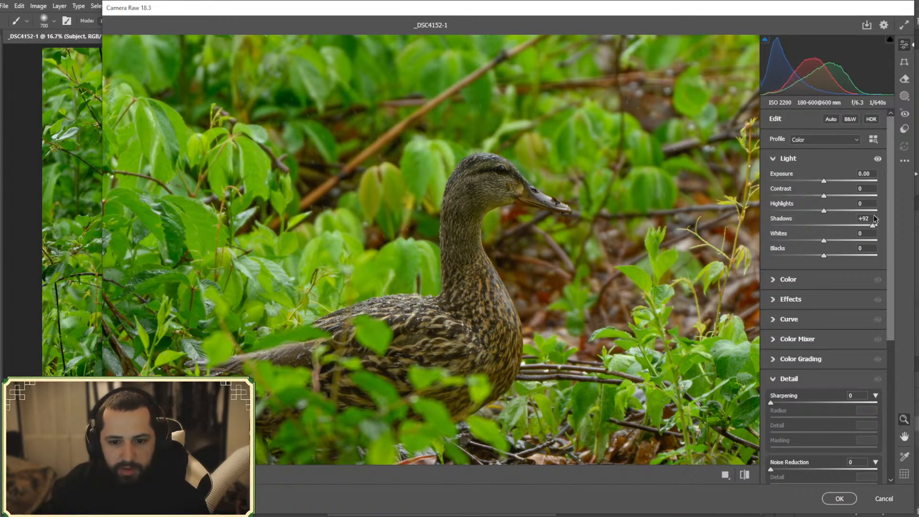
- Set Shadows to +85 in the Light adjustments
{"action": "mouse_move", "coordinate": [873, 225]}
{"action": "left_mouse_down"}
{"action": "mouse_move", "coordinate": [863, 226]}
{"action": "mouse_move", "coordinate": [872, 229]}
{"action": "left_mouse_up"}
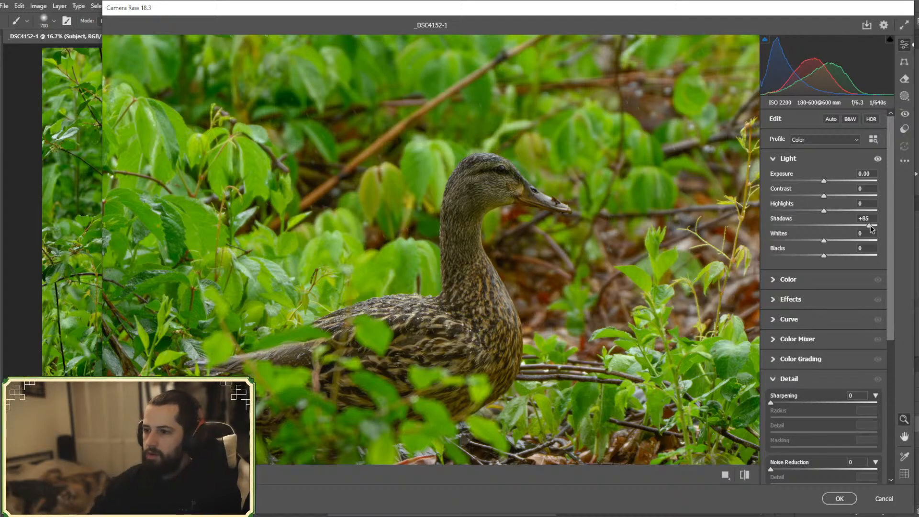
{"action": "key", "text": "Return"}
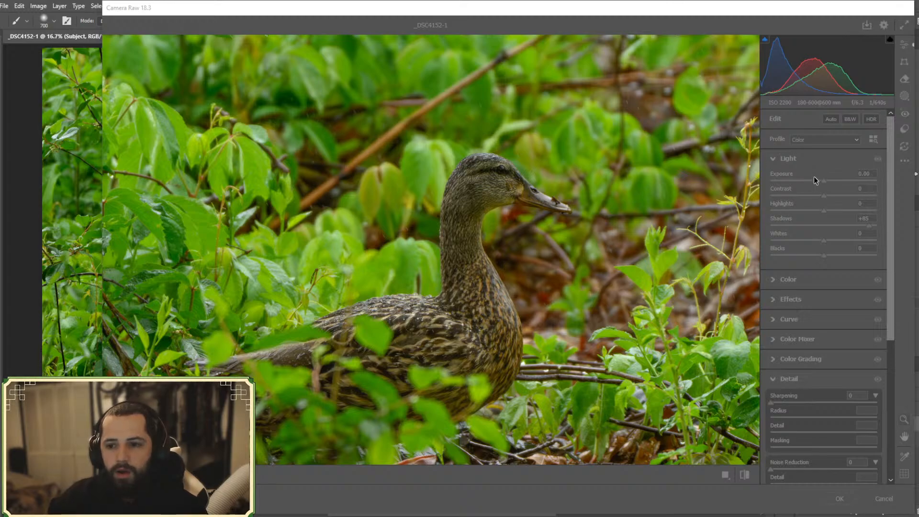
{"action": "left_click", "coordinate": [821, 159]}
{"action": "left_click", "coordinate": [785, 157]}
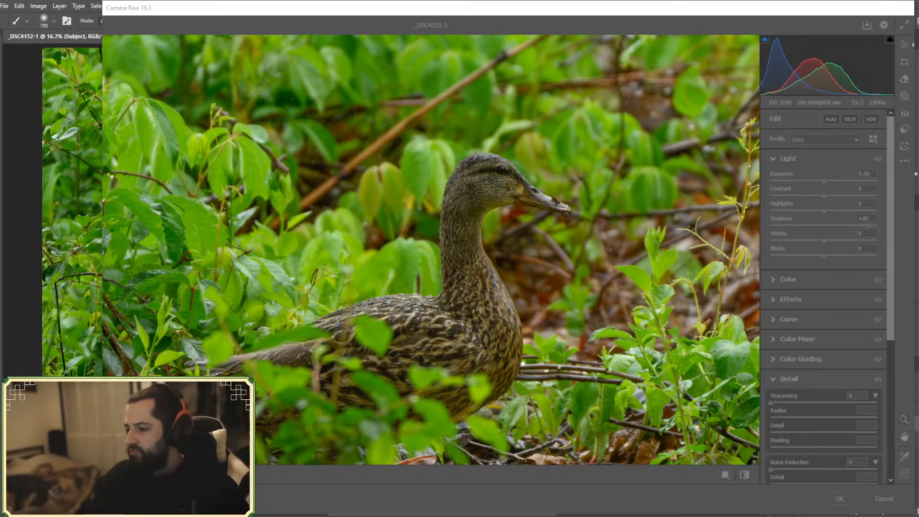
- Switch to NVIDIA Broadcast and move its window away from the photo
{"action": "key", "text": "alt+Tab"}
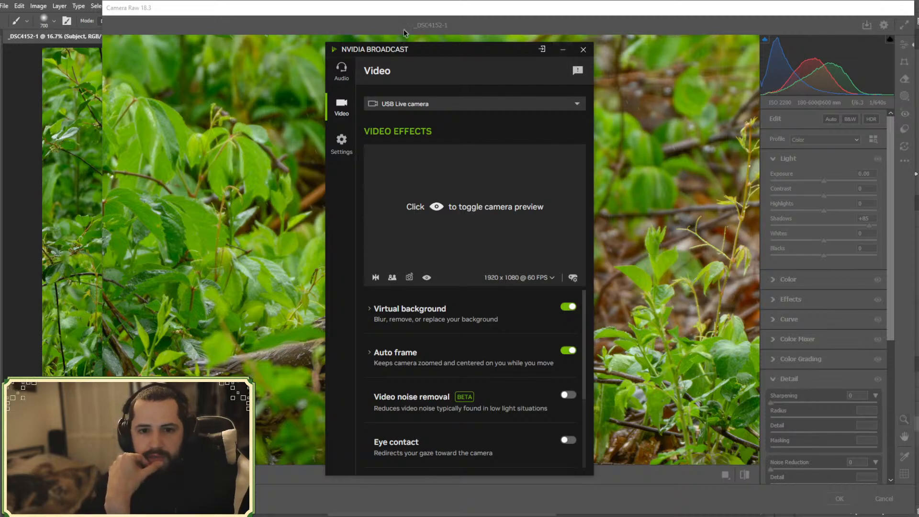
{"action": "left_click_drag", "start_coordinate": [462, 51], "coordinate": [918, 65]}
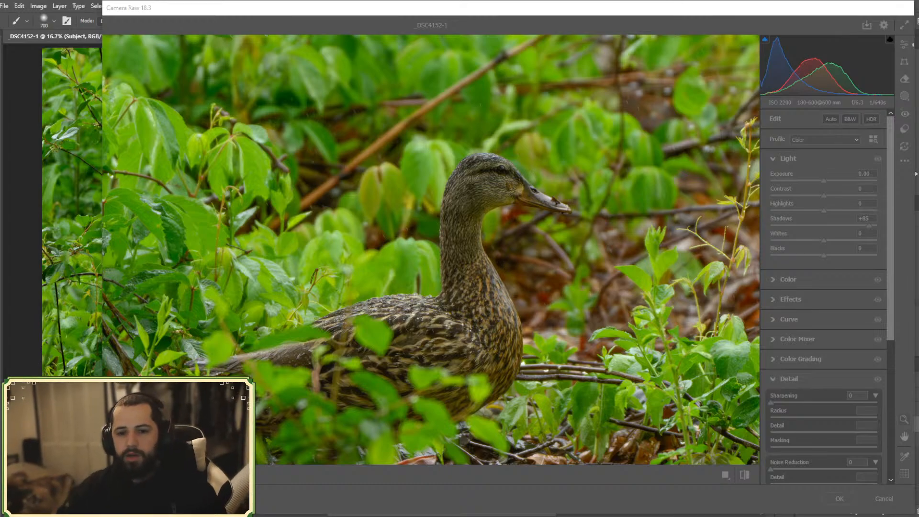
- In Camera Raw's Light adjustments, raise Contrast to +9 and Exposure to +0.30
{"action": "left_click", "coordinate": [815, 162]}
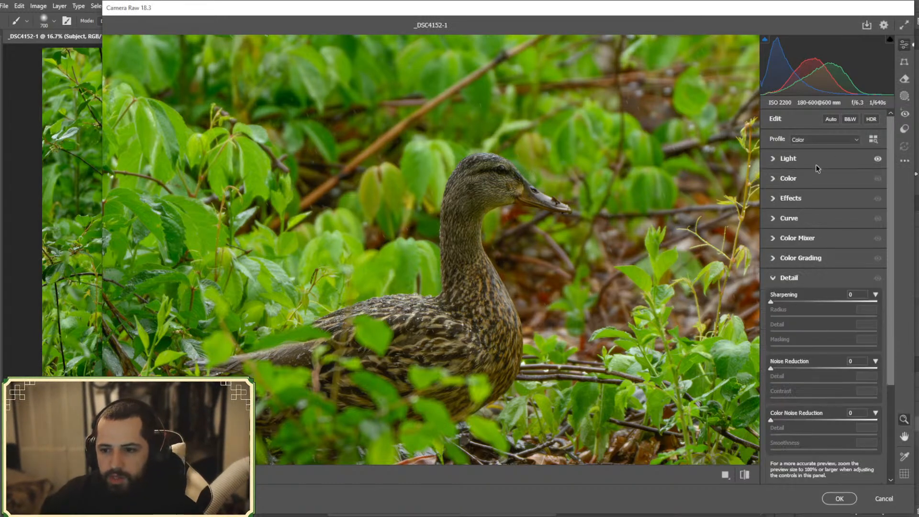
{"action": "left_click", "coordinate": [803, 158]}
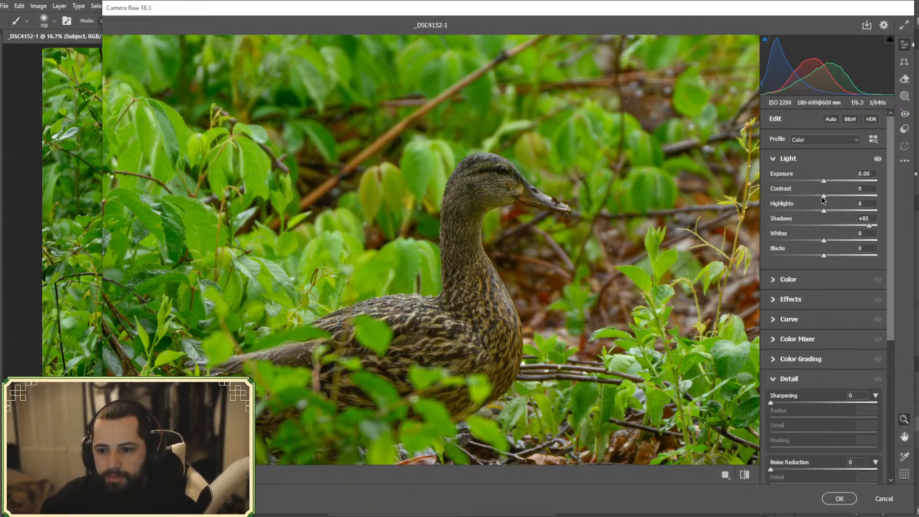
{"action": "mouse_move", "coordinate": [825, 197]}
{"action": "left_mouse_down"}
{"action": "mouse_move", "coordinate": [839, 197]}
{"action": "mouse_move", "coordinate": [830, 198]}
{"action": "left_mouse_up"}
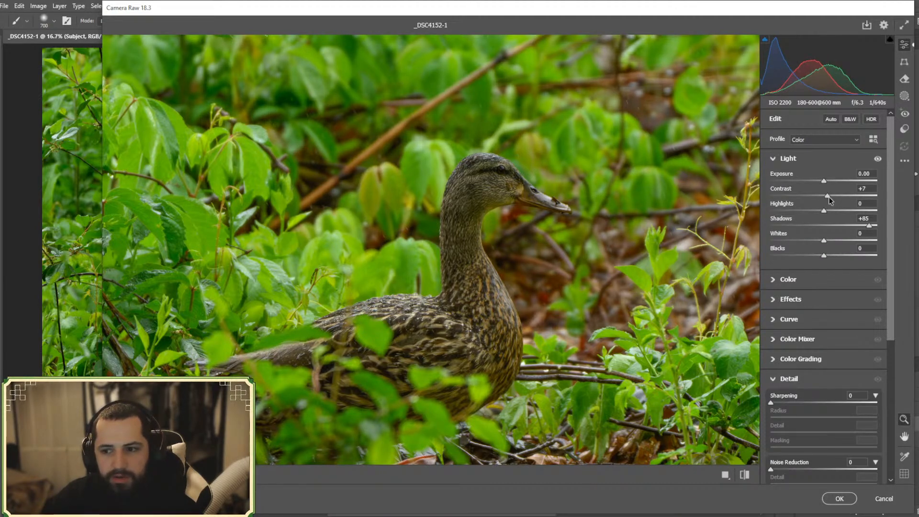
{"action": "left_click_drag", "start_coordinate": [830, 197], "coordinate": [829, 196]}
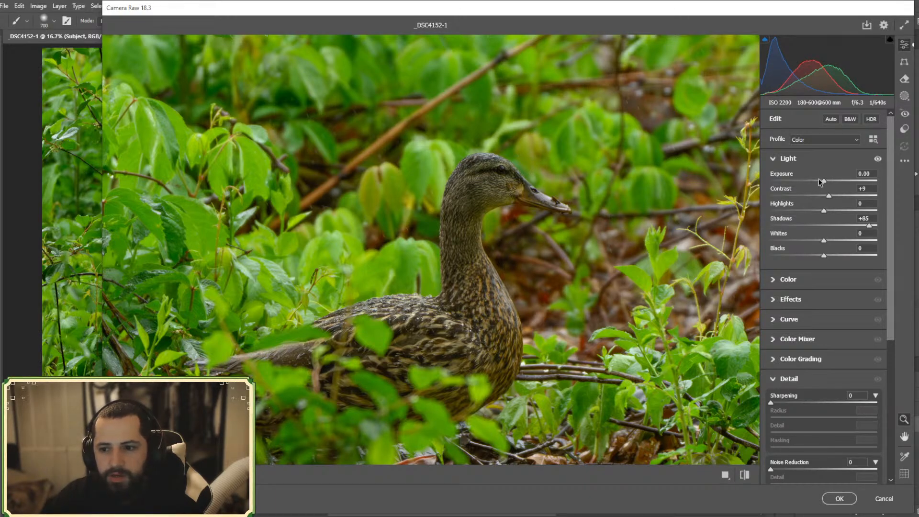
{"action": "left_click_drag", "start_coordinate": [824, 181], "coordinate": [828, 184]}
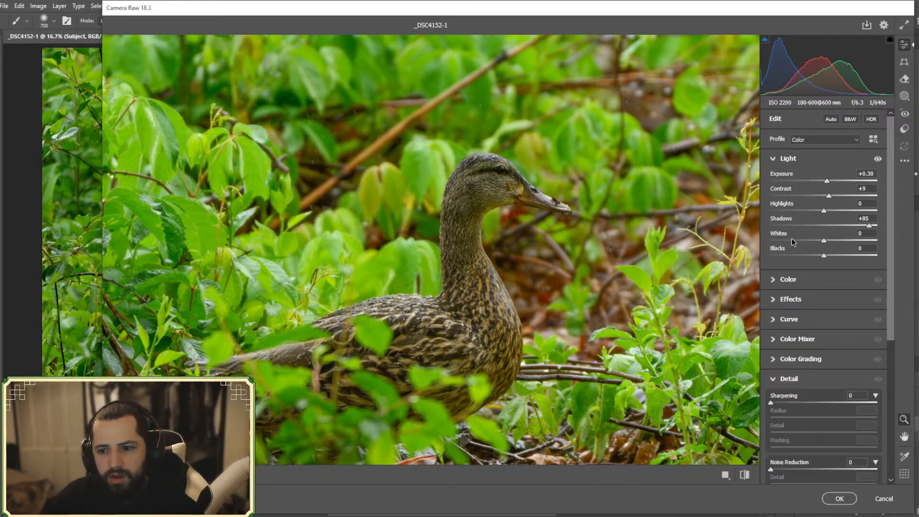
- Compare the duck photo repeatedly with and without the Light adjustments
{"action": "left_click", "coordinate": [879, 159]}
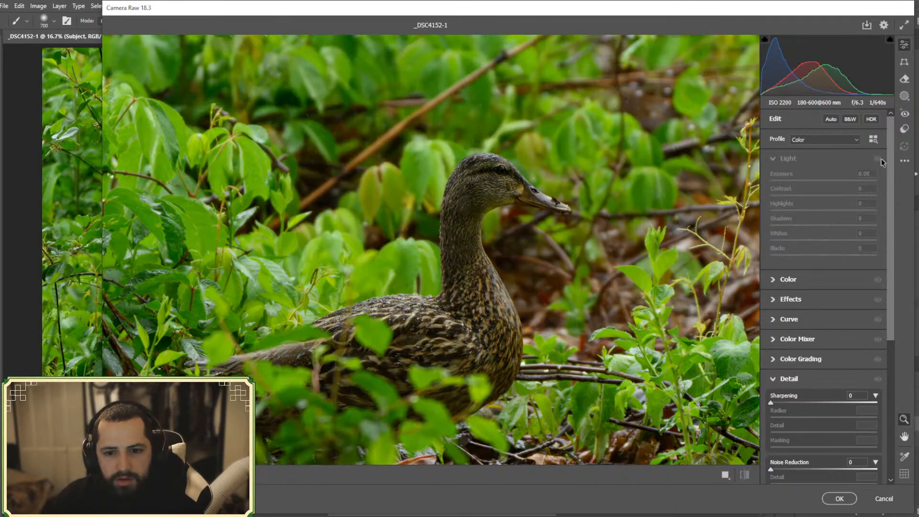
{"action": "left_click", "coordinate": [878, 159]}
{"action": "left_click", "coordinate": [878, 158]}
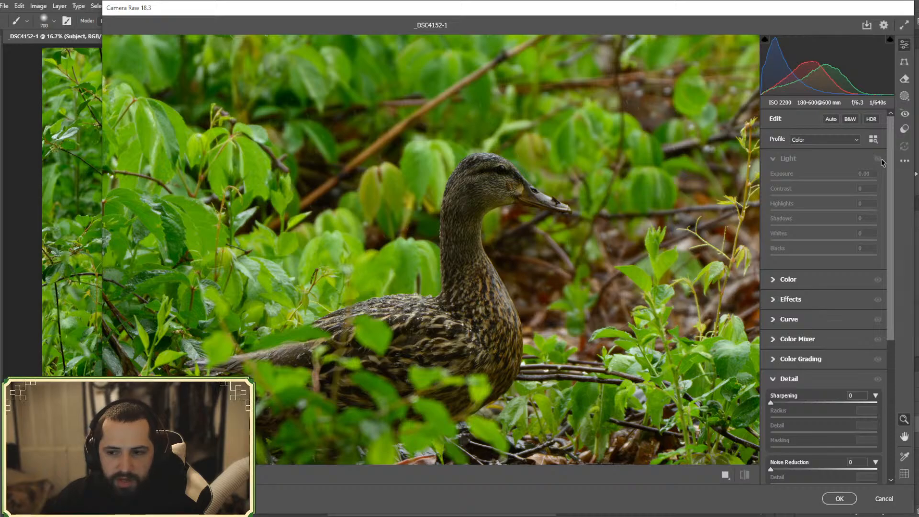
{"action": "left_click", "coordinate": [879, 159]}
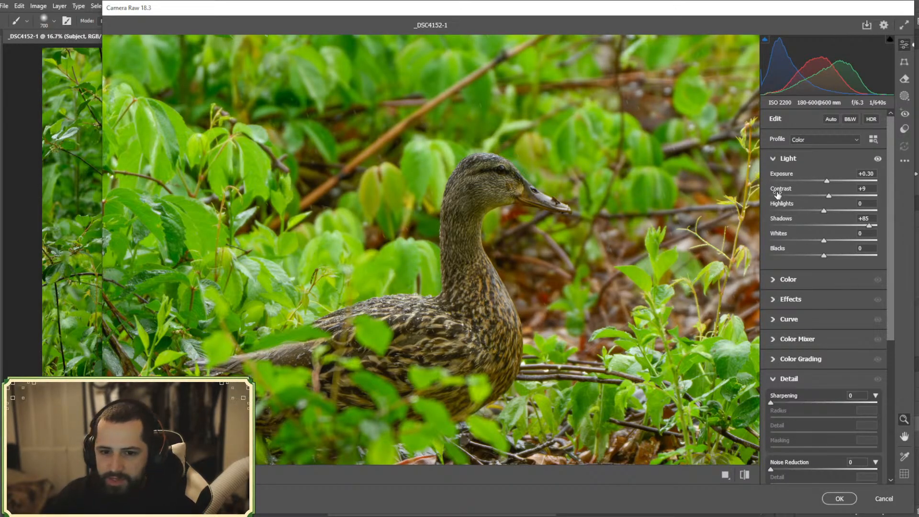
{"action": "left_click", "coordinate": [879, 159]}
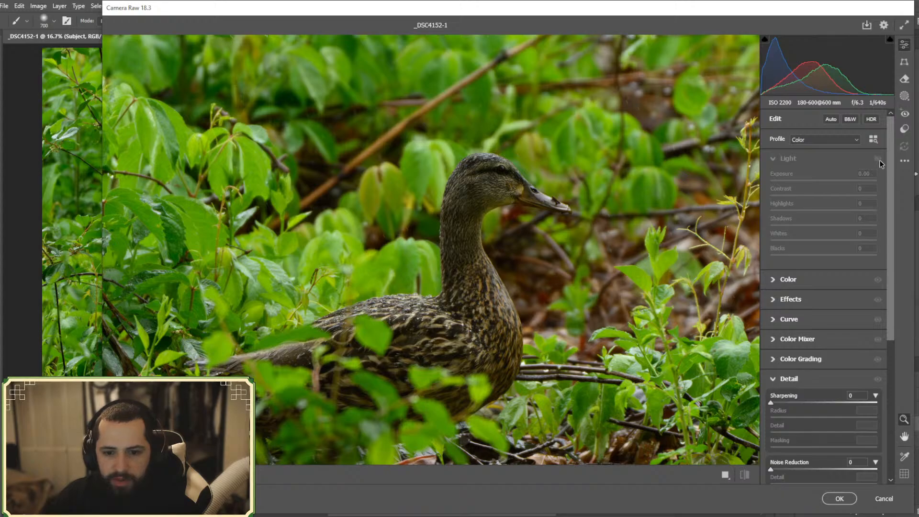
{"action": "left_click", "coordinate": [878, 159]}
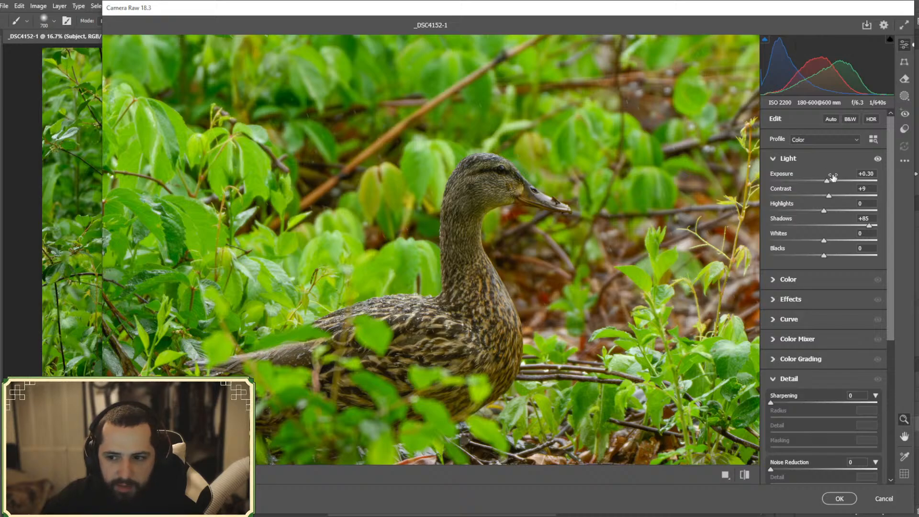
{"action": "left_click", "coordinate": [878, 164]}
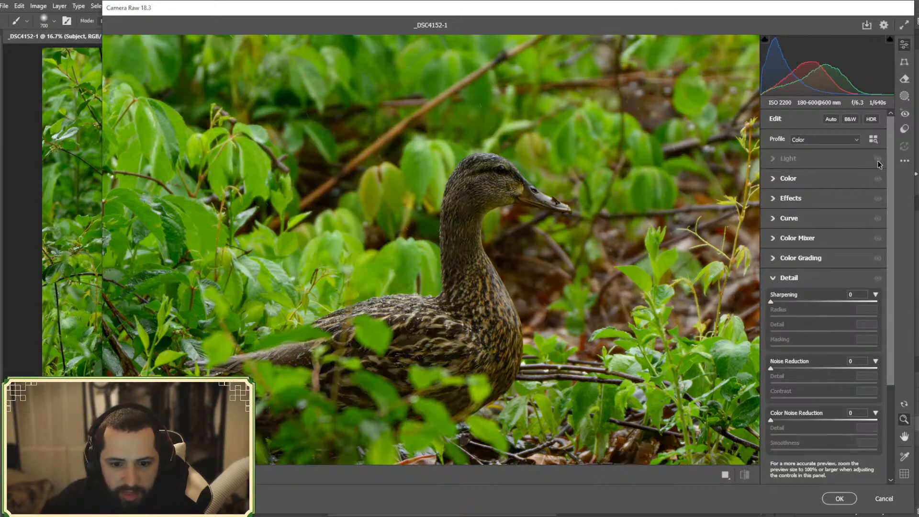
{"action": "left_click", "coordinate": [878, 164]}
{"action": "left_click", "coordinate": [878, 164]}
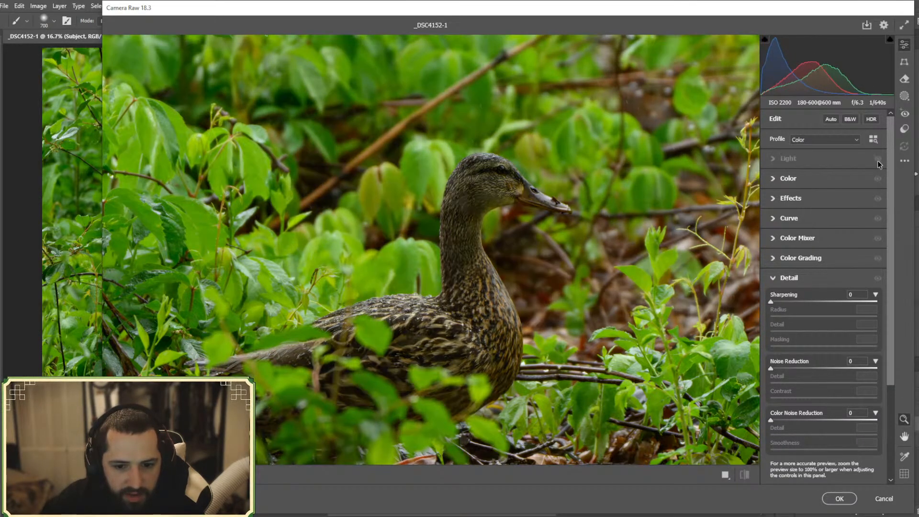
{"action": "left_click", "coordinate": [878, 164]}
{"action": "left_click", "coordinate": [783, 161]}
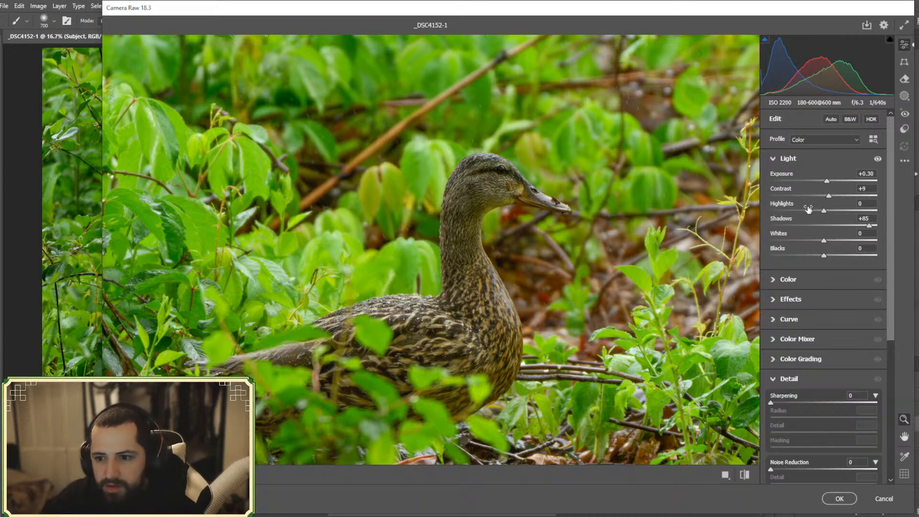
- Lower Highlights to -5 and check the duck with and without the Light adjustments
{"action": "mouse_move", "coordinate": [824, 214]}
{"action": "left_mouse_down"}
{"action": "mouse_move", "coordinate": [777, 214]}
{"action": "mouse_move", "coordinate": [854, 201]}
{"action": "mouse_move", "coordinate": [818, 212]}
{"action": "left_mouse_up"}
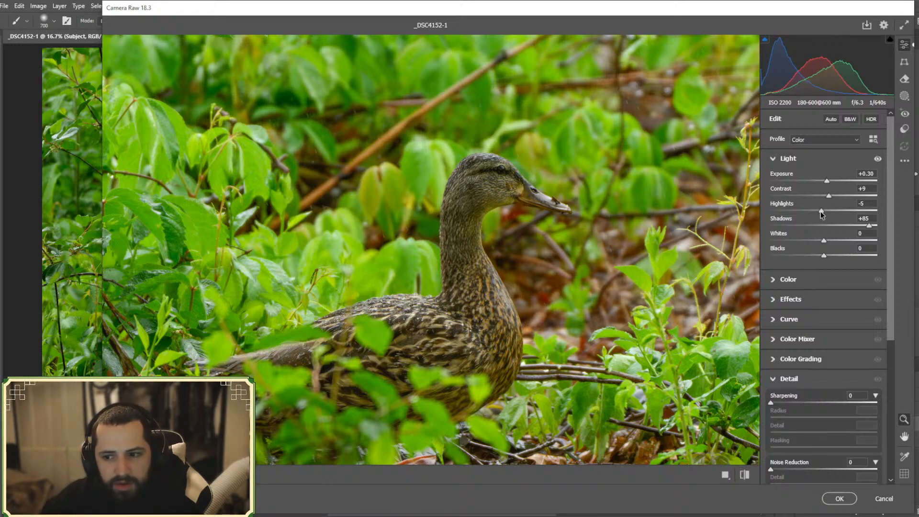
{"action": "left_click", "coordinate": [878, 157]}
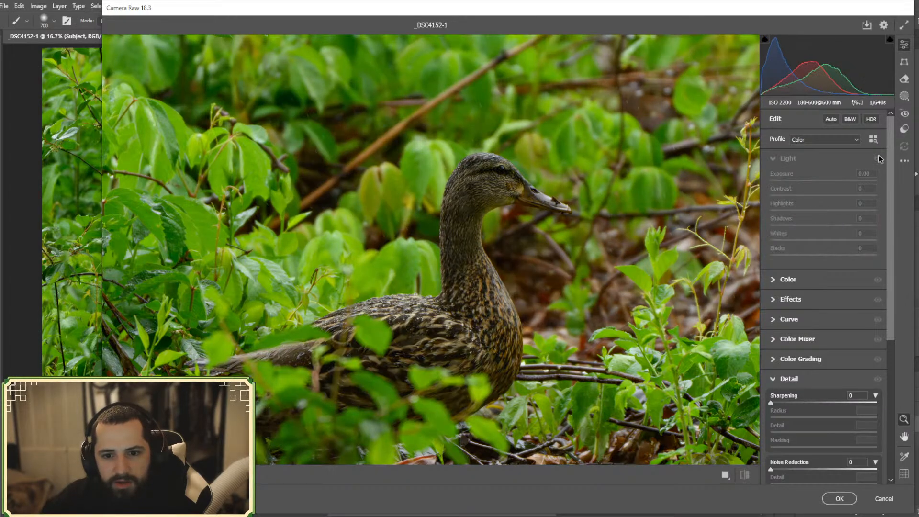
{"action": "left_click", "coordinate": [878, 157]}
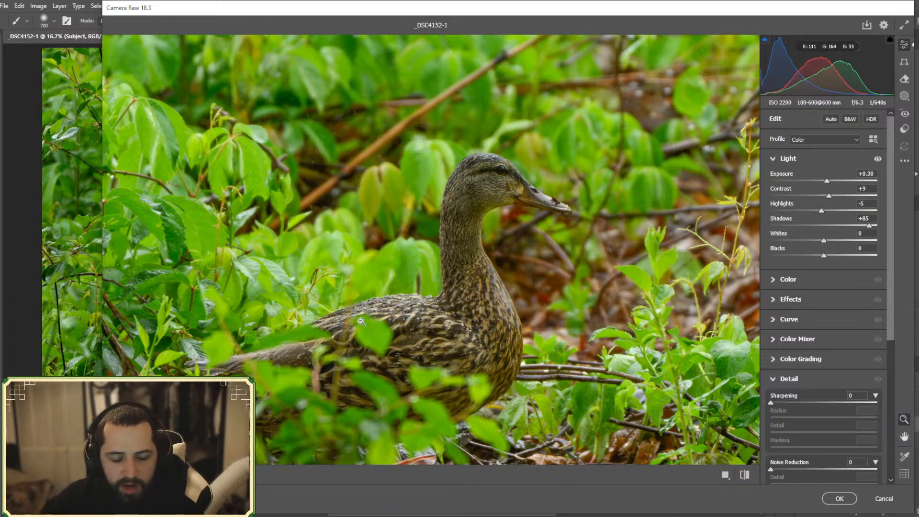
{"action": "scroll", "coordinate": [412, 312], "scroll_direction": "up", "scroll_amount": 4}
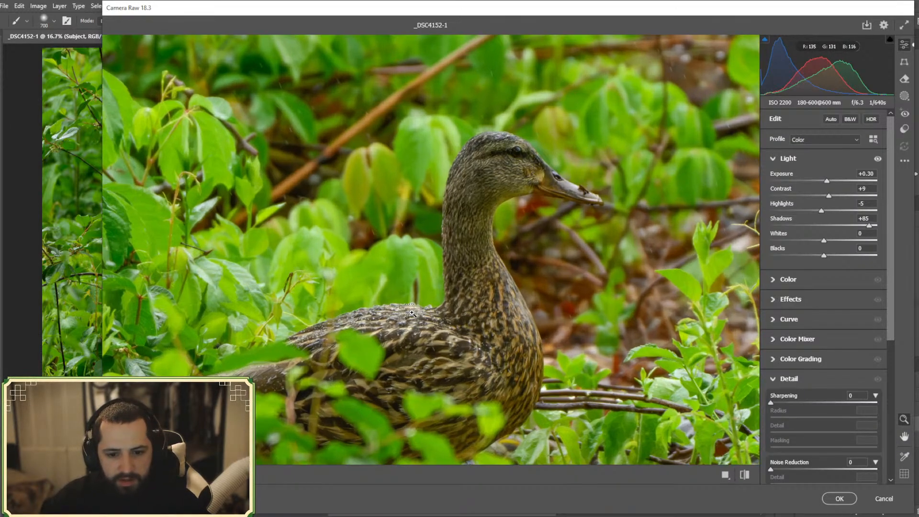
{"action": "scroll", "coordinate": [412, 313], "scroll_direction": "down", "scroll_amount": 4}
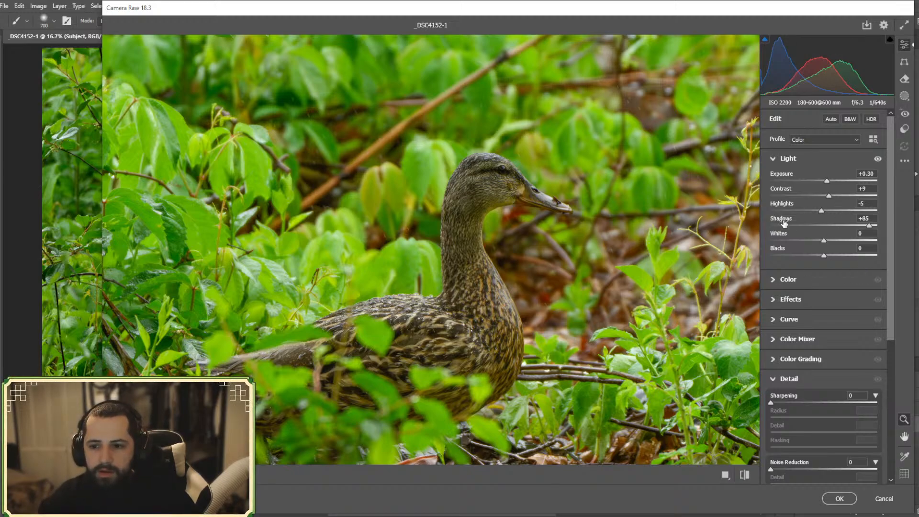
- Expand the Color adjustments, try a slight Temperature shift, and set Temperature back to 0
{"action": "left_click", "coordinate": [786, 158]}
{"action": "left_click", "coordinate": [788, 178]}
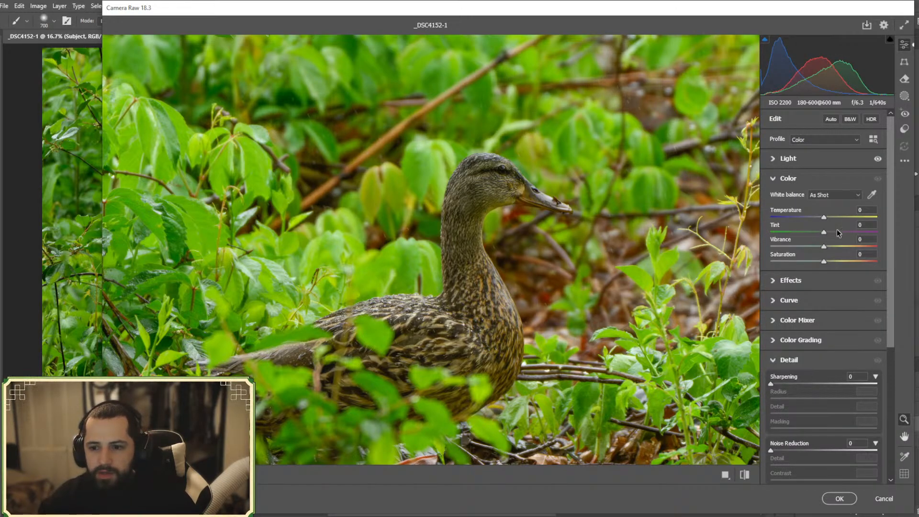
{"action": "mouse_move", "coordinate": [826, 217]}
{"action": "left_mouse_down"}
{"action": "mouse_move", "coordinate": [817, 218]}
{"action": "mouse_move", "coordinate": [829, 216]}
{"action": "left_mouse_up"}
{"action": "left_click_drag", "start_coordinate": [827, 216], "coordinate": [826, 217]}
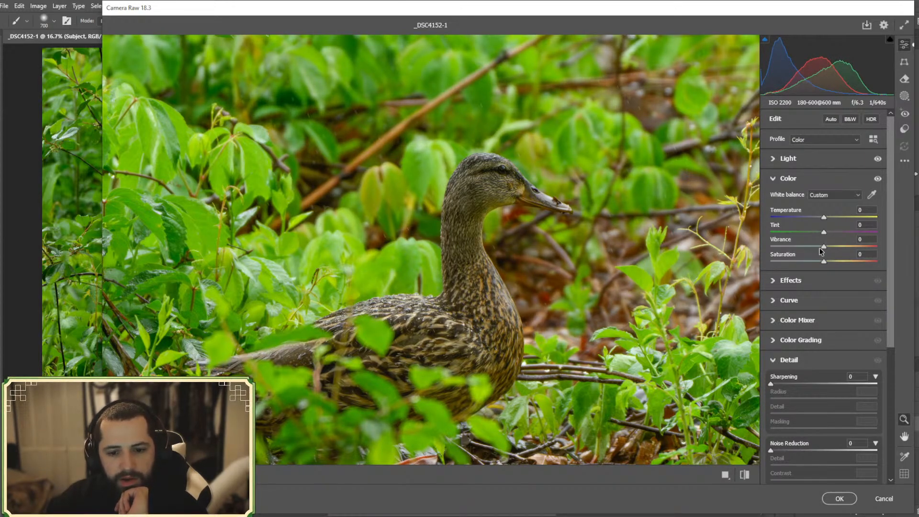
- Raise Vibrance to +10 and Saturation to +5, and compare the photo with and without the Color adjustments
{"action": "mouse_move", "coordinate": [823, 260]}
{"action": "left_mouse_down"}
{"action": "mouse_move", "coordinate": [840, 245]}
{"action": "mouse_move", "coordinate": [829, 249]}
{"action": "left_mouse_up"}
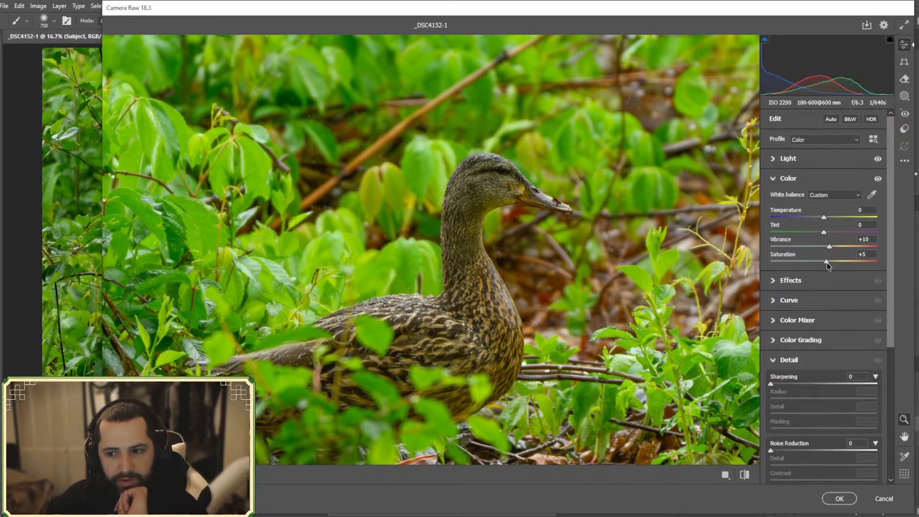
{"action": "left_click_drag", "start_coordinate": [826, 263], "coordinate": [828, 261]}
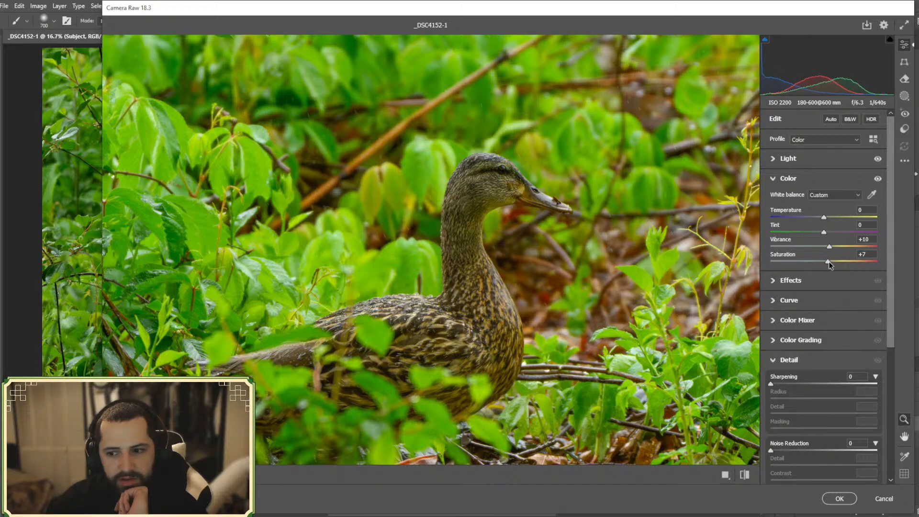
{"action": "left_click", "coordinate": [878, 179]}
{"action": "left_click", "coordinate": [878, 178]}
{"action": "left_click", "coordinate": [878, 178]}
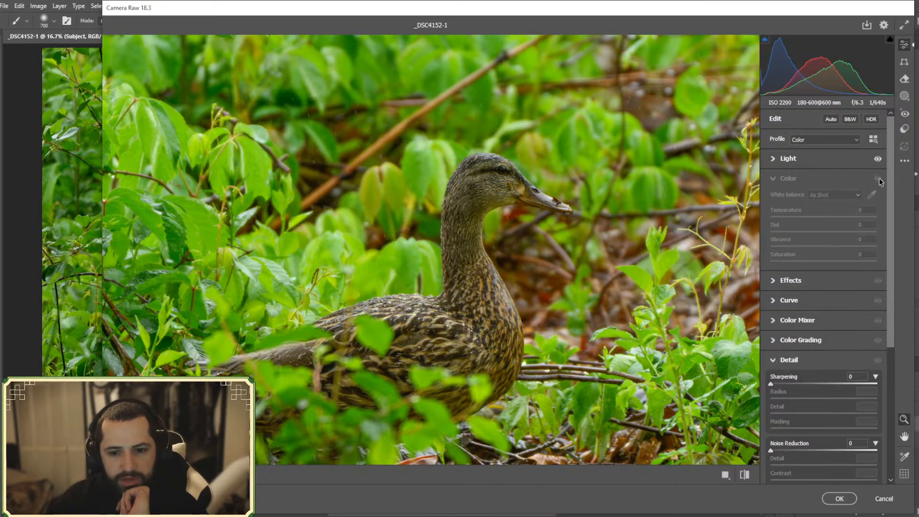
{"action": "left_click", "coordinate": [878, 179]}
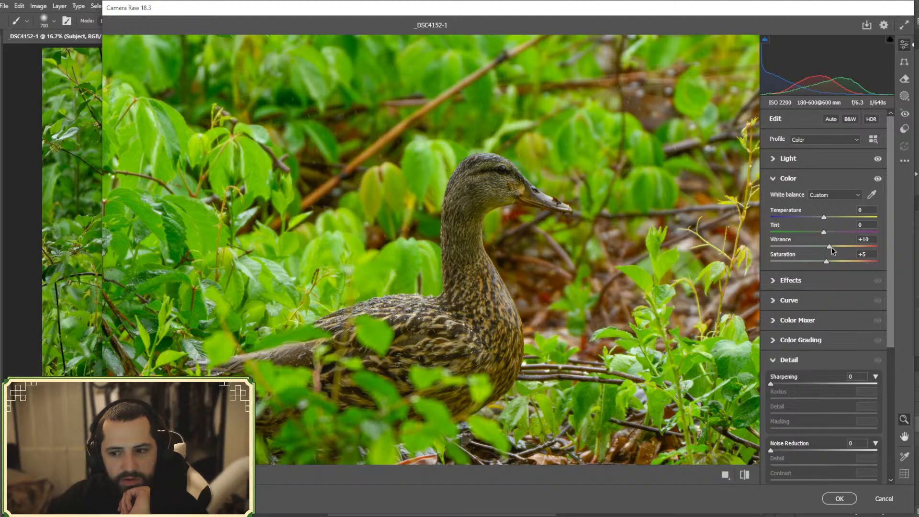
- Reduce Vibrance to +7, compare the Color adjustments before and after, and collapse them
{"action": "left_click_drag", "start_coordinate": [832, 247], "coordinate": [829, 247]}
{"action": "left_click", "coordinate": [878, 179]}
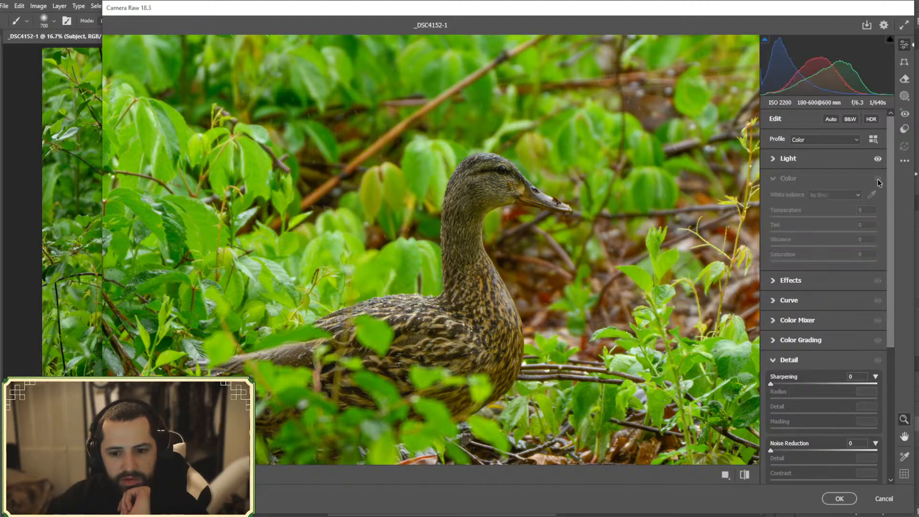
{"action": "left_click", "coordinate": [878, 178]}
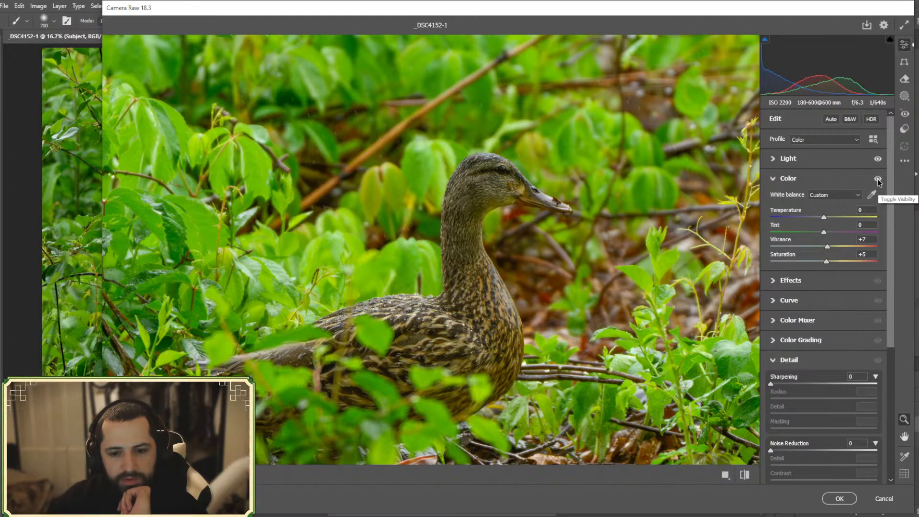
{"action": "left_click", "coordinate": [785, 182]}
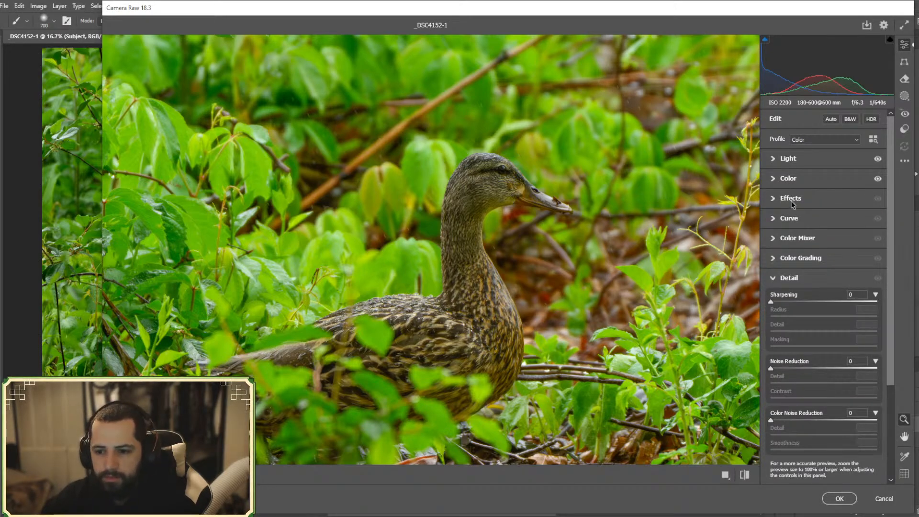
- Expand the Effects adjustments, raise Texture to +10, and compare the duck with and without the Effects
{"action": "left_click", "coordinate": [790, 198]}
{"action": "mouse_move", "coordinate": [824, 222]}
{"action": "left_mouse_down"}
{"action": "mouse_move", "coordinate": [847, 221]}
{"action": "mouse_move", "coordinate": [815, 227]}
{"action": "mouse_move", "coordinate": [828, 229]}
{"action": "left_mouse_up"}
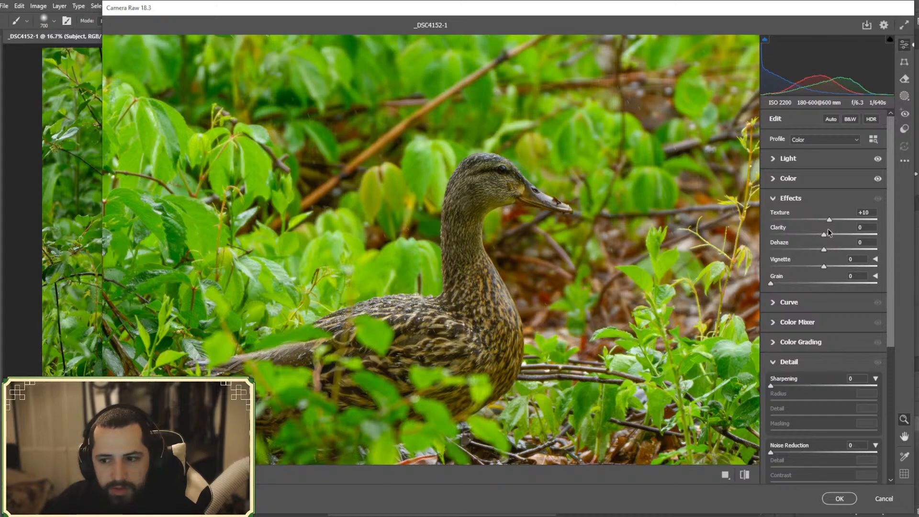
{"action": "left_click", "coordinate": [879, 198]}
{"action": "left_click", "coordinate": [879, 198]}
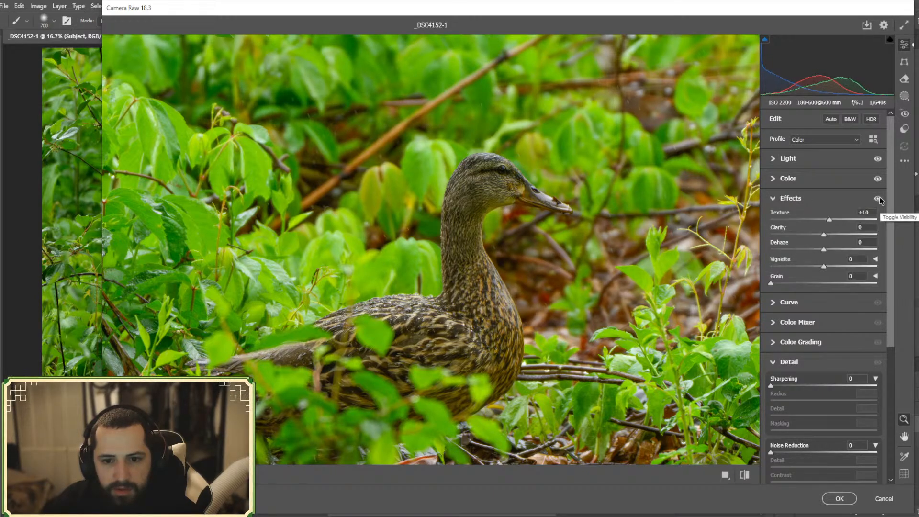
{"action": "left_click", "coordinate": [879, 198]}
{"action": "left_click", "coordinate": [879, 197]}
{"action": "left_click", "coordinate": [879, 198]}
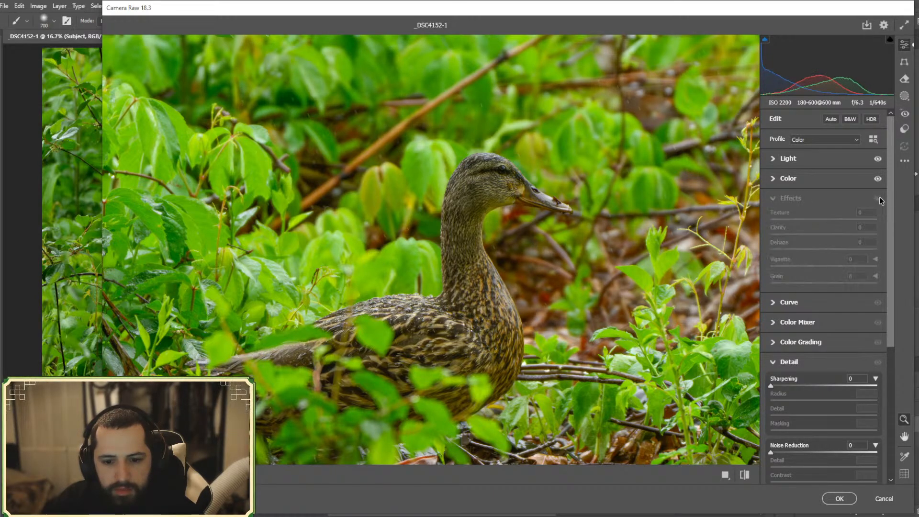
{"action": "left_click", "coordinate": [879, 198]}
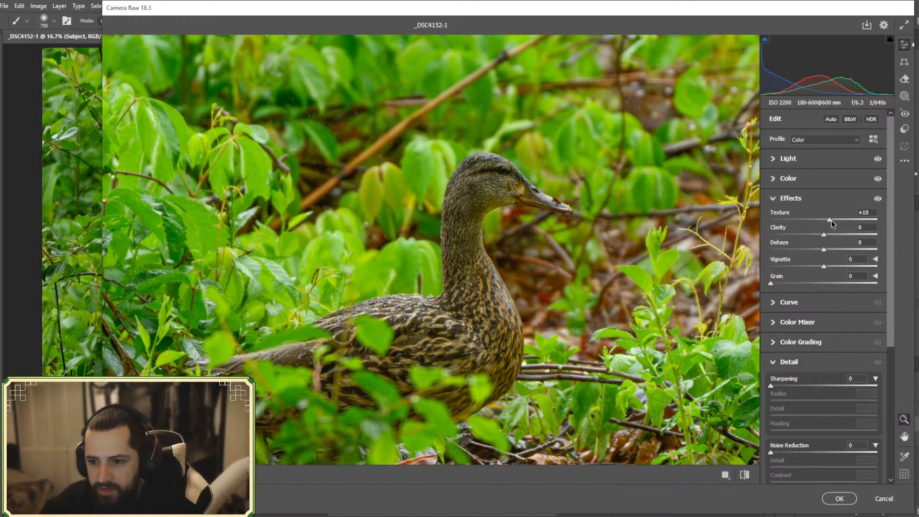
- Raise Texture to +12 and compare the photo before and after the Effects adjustments
{"action": "left_click_drag", "start_coordinate": [831, 220], "coordinate": [831, 223]}
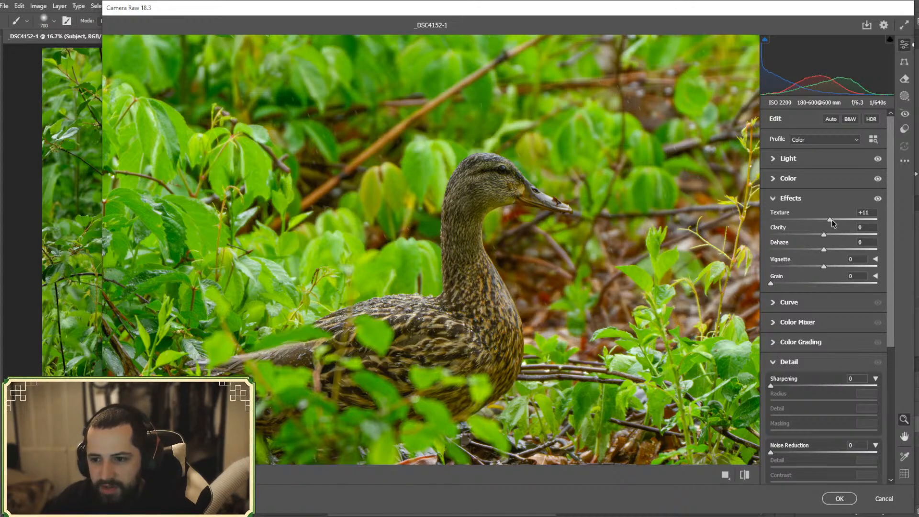
{"action": "left_click", "coordinate": [878, 199]}
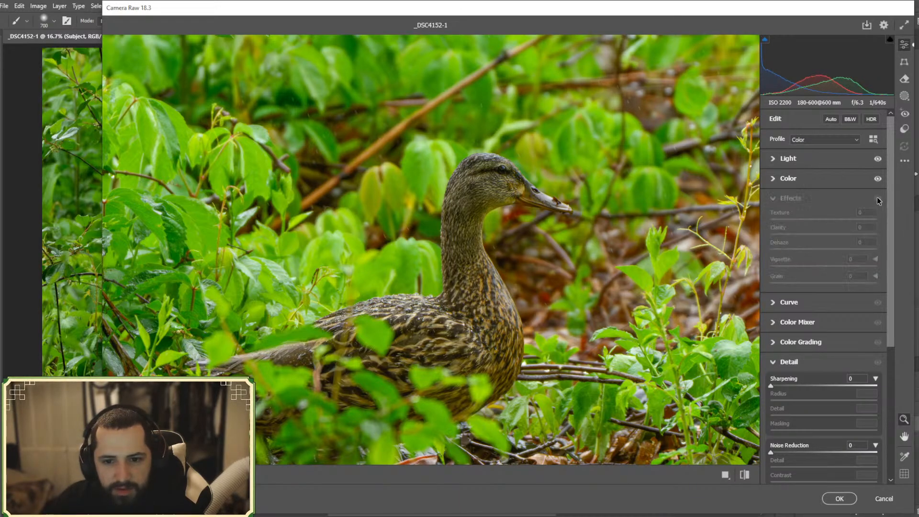
{"action": "left_click", "coordinate": [878, 199]}
{"action": "left_click", "coordinate": [879, 200]}
{"action": "left_click", "coordinate": [878, 199]}
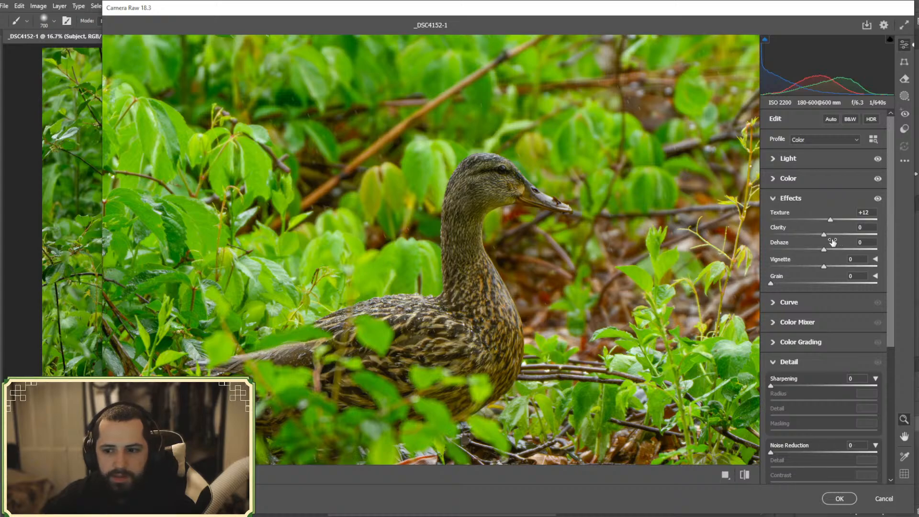
- Raise Clarity to +7 and check the photo with and without the Effects adjustments
{"action": "left_click_drag", "start_coordinate": [823, 234], "coordinate": [826, 234]}
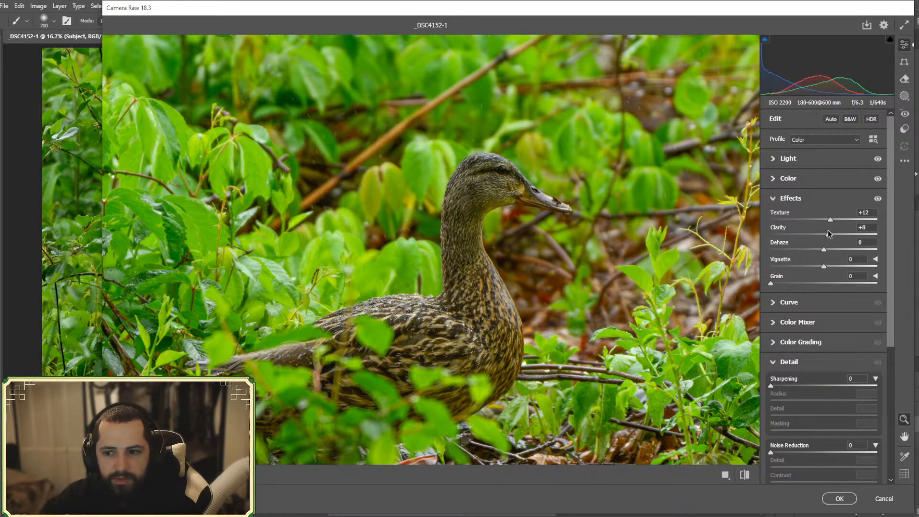
{"action": "left_click", "coordinate": [879, 198]}
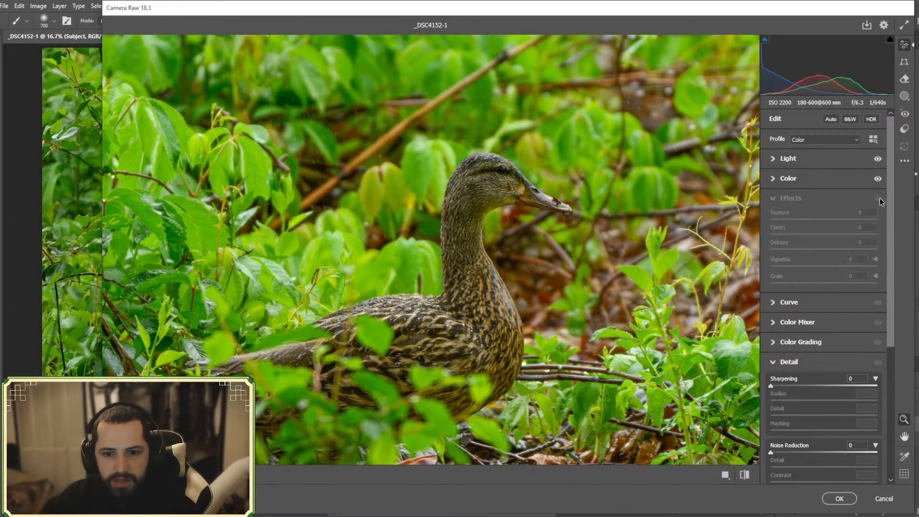
{"action": "left_click", "coordinate": [879, 198]}
{"action": "left_click", "coordinate": [879, 198]}
{"action": "left_click", "coordinate": [879, 198]}
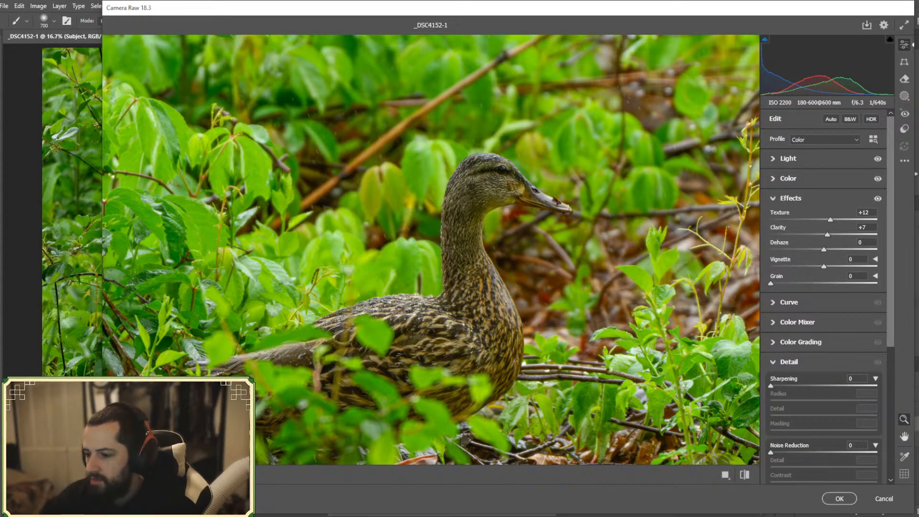
- Compare the duck with the Light and Effects adjustments switched off and on
{"action": "key", "text": "Return"}
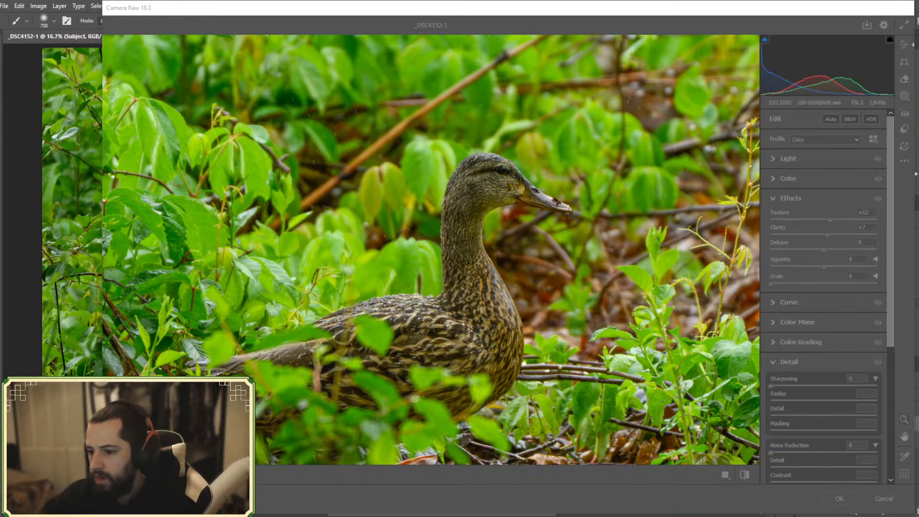
{"action": "left_click", "coordinate": [469, 29]}
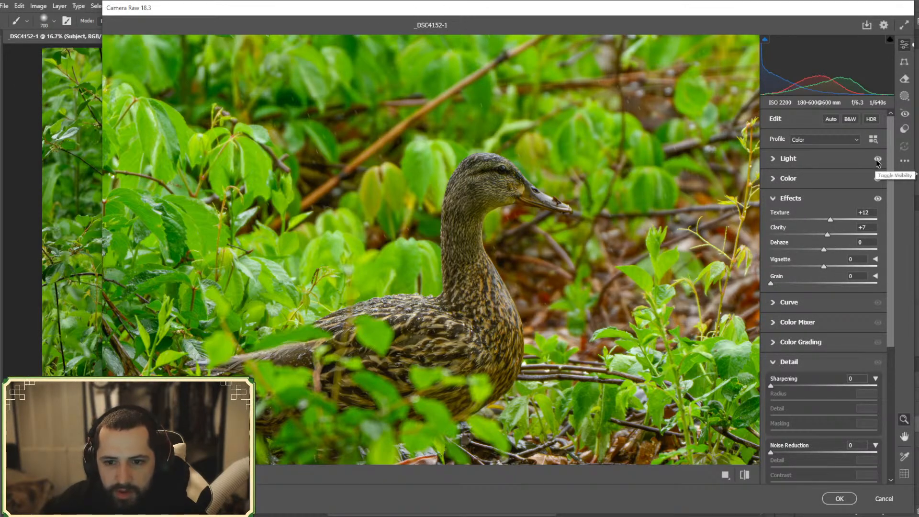
{"action": "left_click_drag", "start_coordinate": [878, 159], "coordinate": [878, 161]}
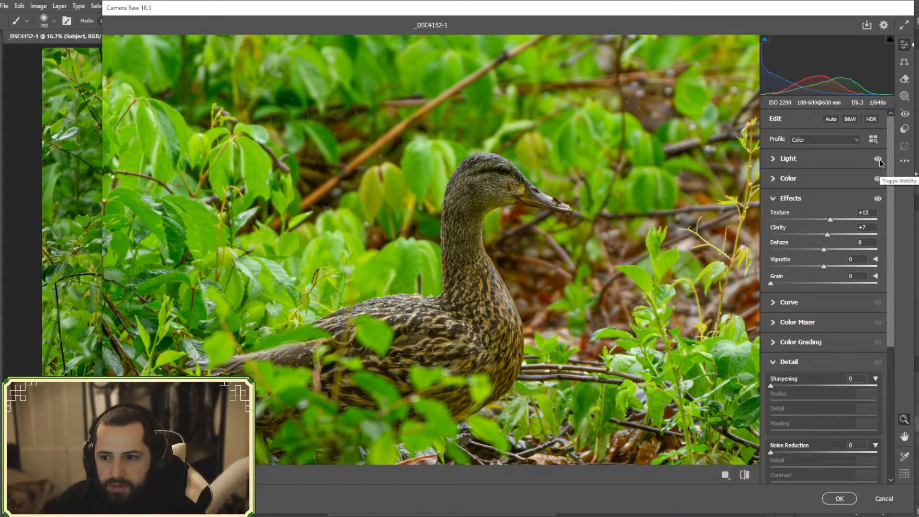
{"action": "left_click", "coordinate": [878, 198]}
{"action": "left_click", "coordinate": [879, 201]}
{"action": "left_click", "coordinate": [879, 200]}
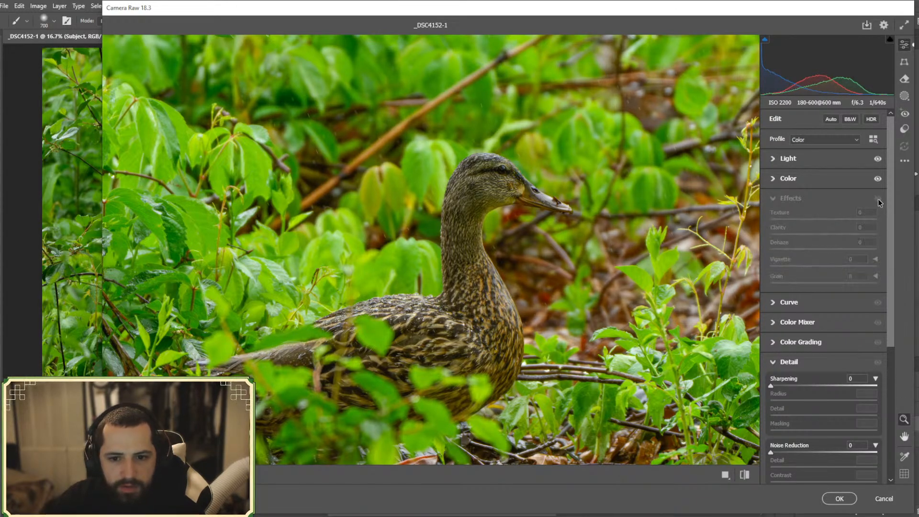
{"action": "left_click", "coordinate": [879, 200]}
{"action": "left_click", "coordinate": [878, 200]}
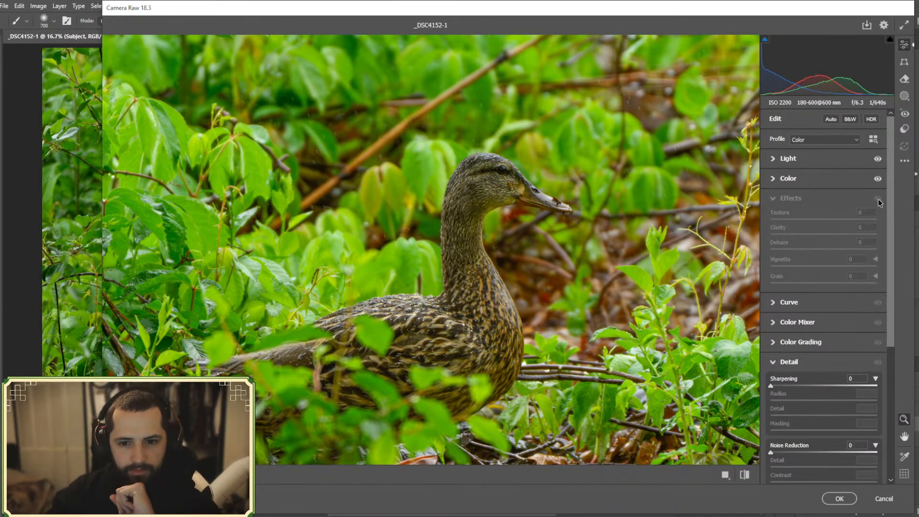
{"action": "left_click", "coordinate": [878, 200]}
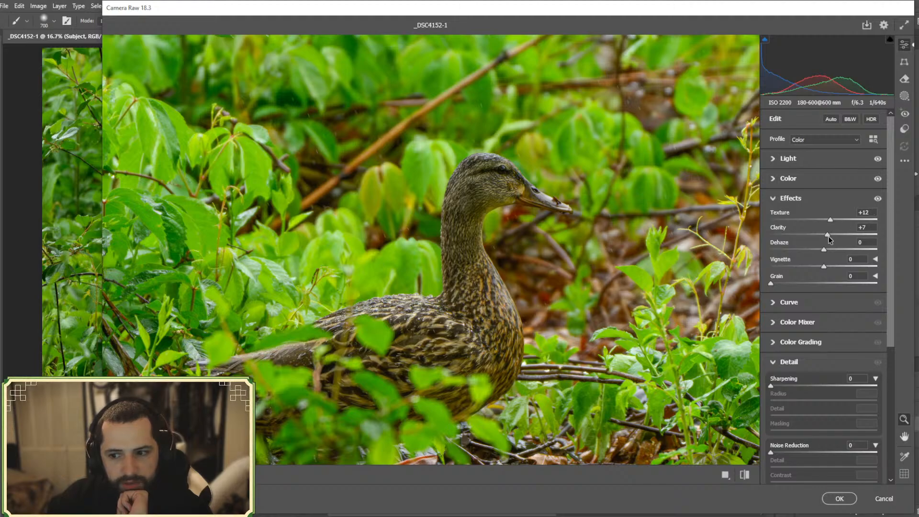
- Set Clarity to +8 and Dehaze to +3, compare the Effects before and after, and collapse them
{"action": "left_click_drag", "start_coordinate": [834, 233], "coordinate": [829, 233]}
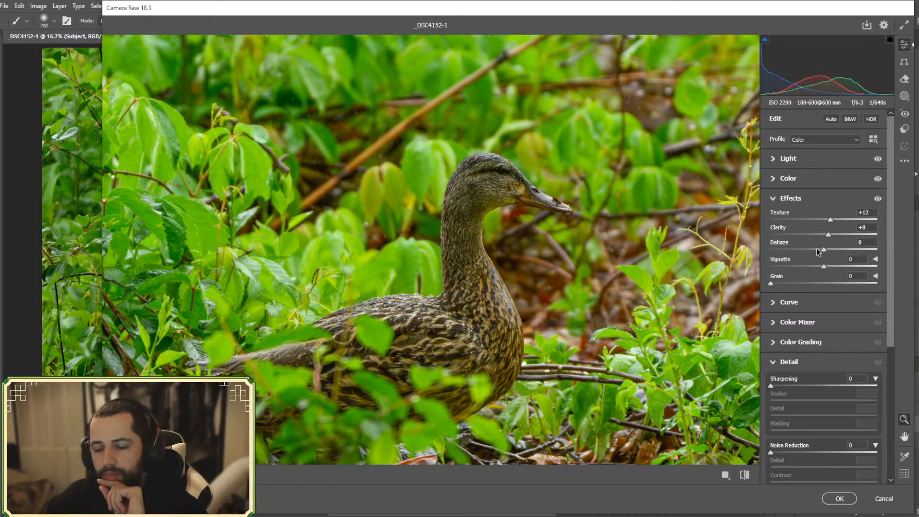
{"action": "left_click_drag", "start_coordinate": [826, 251], "coordinate": [828, 252]}
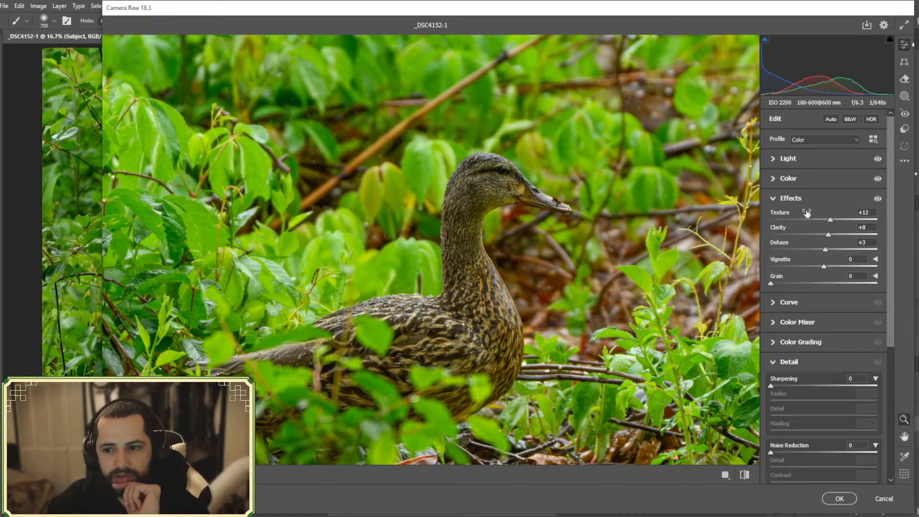
{"action": "left_click", "coordinate": [878, 199]}
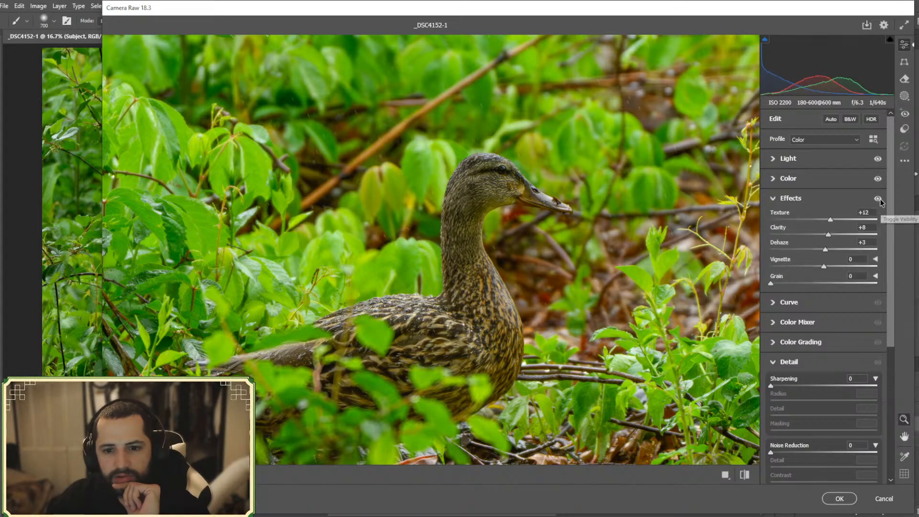
{"action": "left_click", "coordinate": [878, 199]}
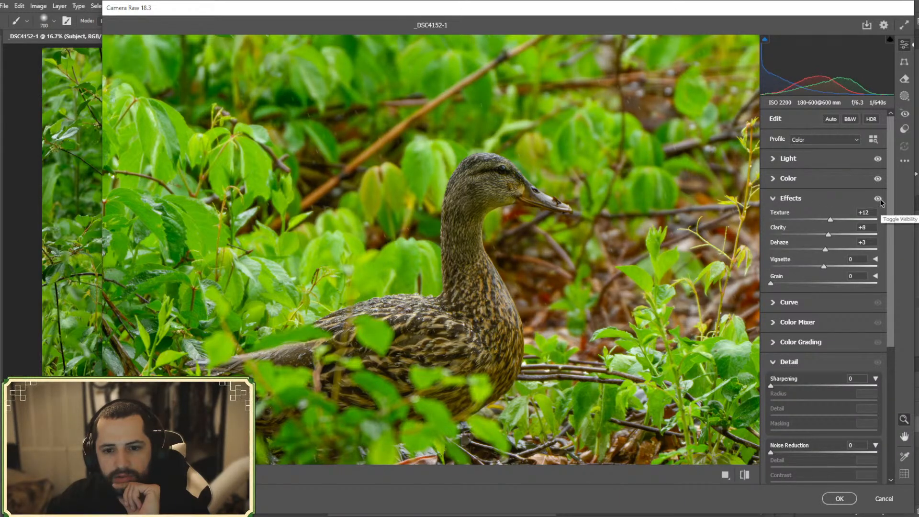
{"action": "left_click", "coordinate": [879, 199]}
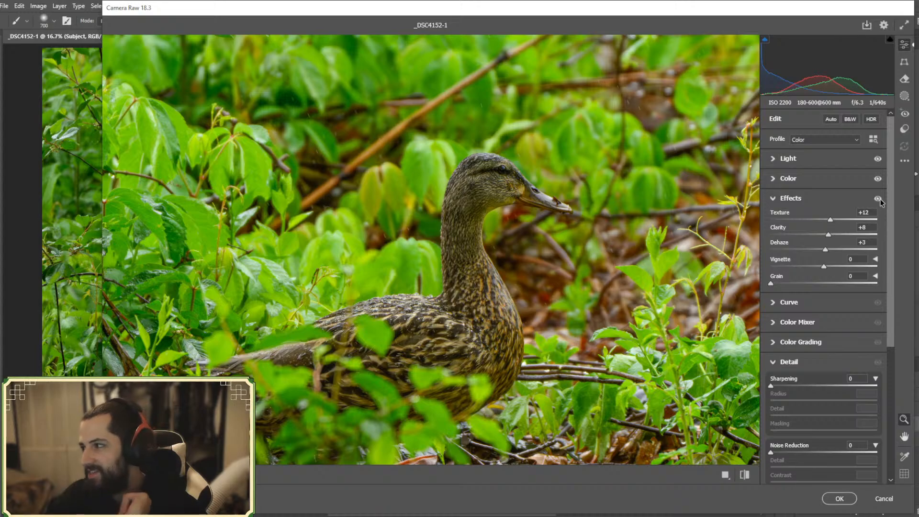
{"action": "left_click", "coordinate": [793, 200]}
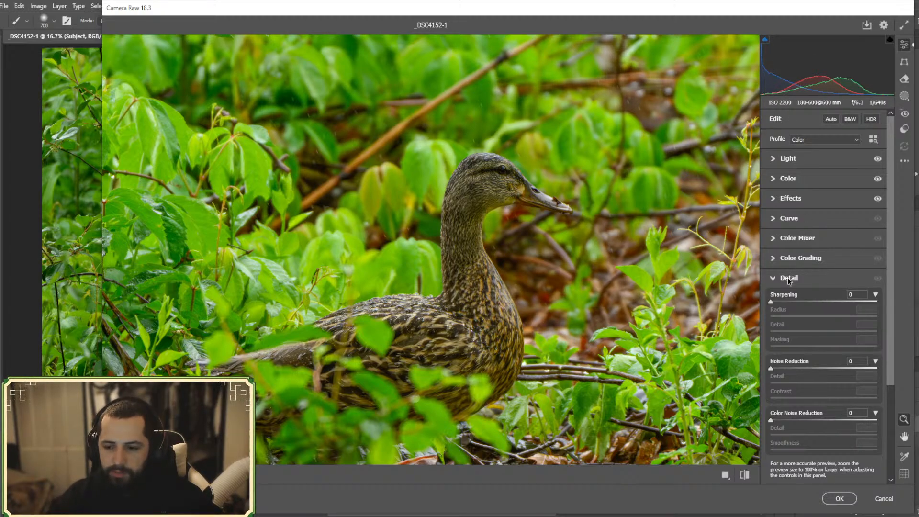
- Look over the Color Mixer, set Sharpening to 50 in the Detail adjustments, and compare the result before collapsing them
{"action": "left_click", "coordinate": [796, 240]}
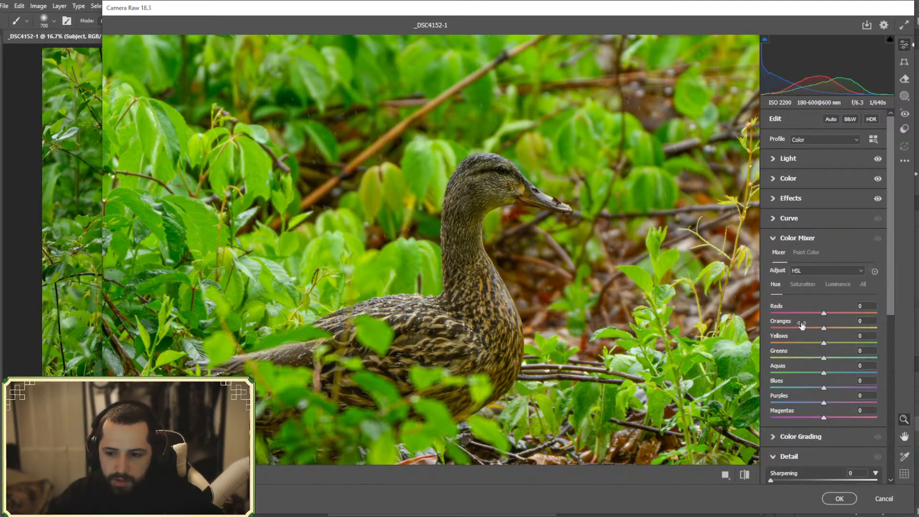
{"action": "left_click", "coordinate": [795, 240]}
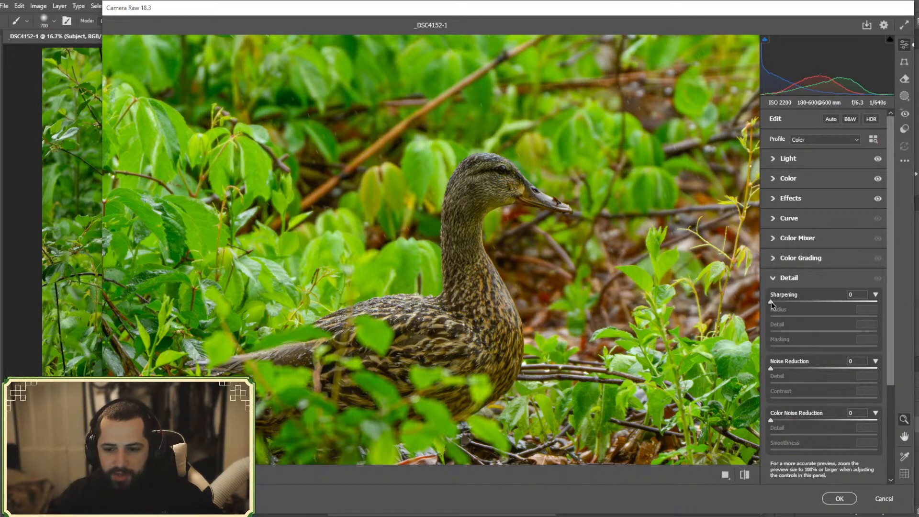
{"action": "left_click_drag", "start_coordinate": [771, 302], "coordinate": [795, 292]}
{"action": "left_click_drag", "start_coordinate": [795, 294], "coordinate": [810, 296]}
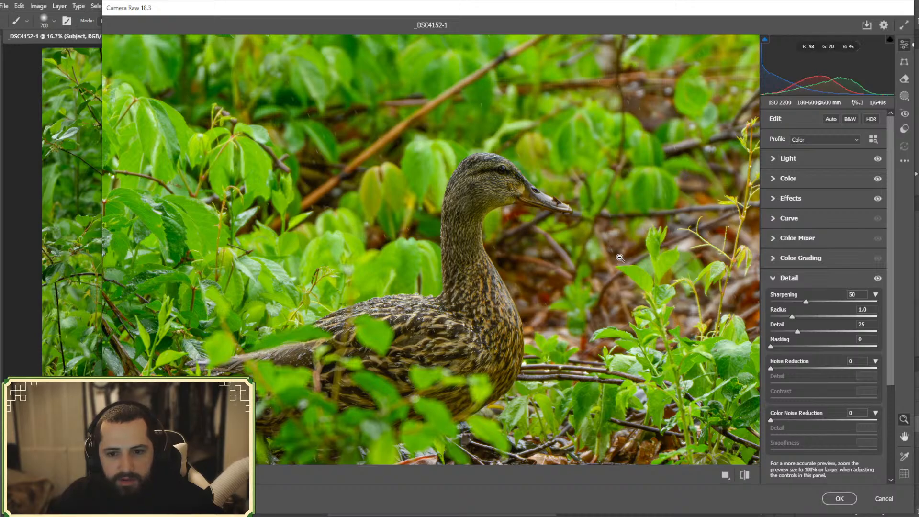
{"action": "left_click", "coordinate": [878, 277]}
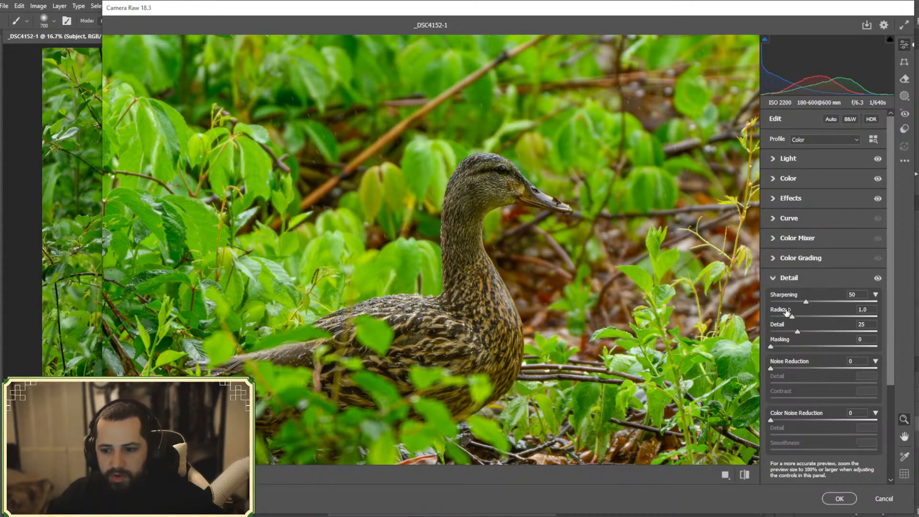
{"action": "left_click", "coordinate": [785, 279]}
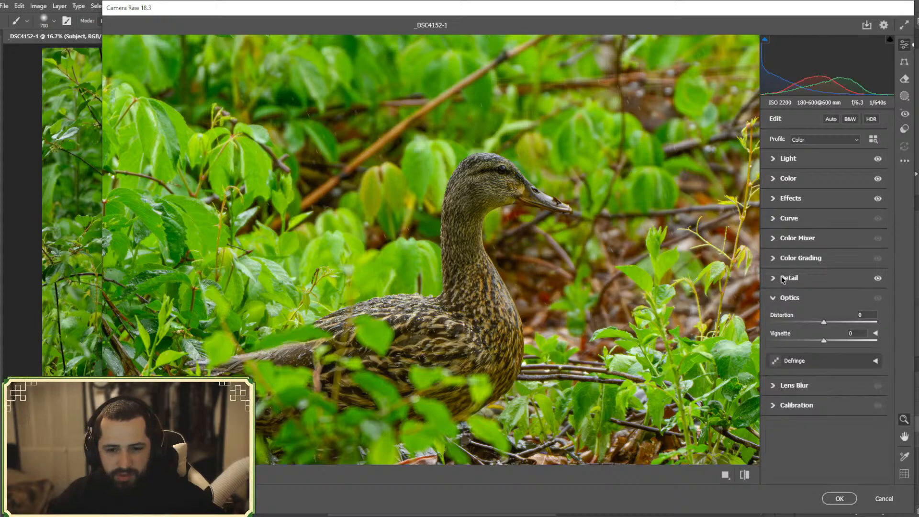
- Recheck the Detail settings and apply the Camera Raw Filter to the Subject layer
{"action": "key", "text": "Return"}
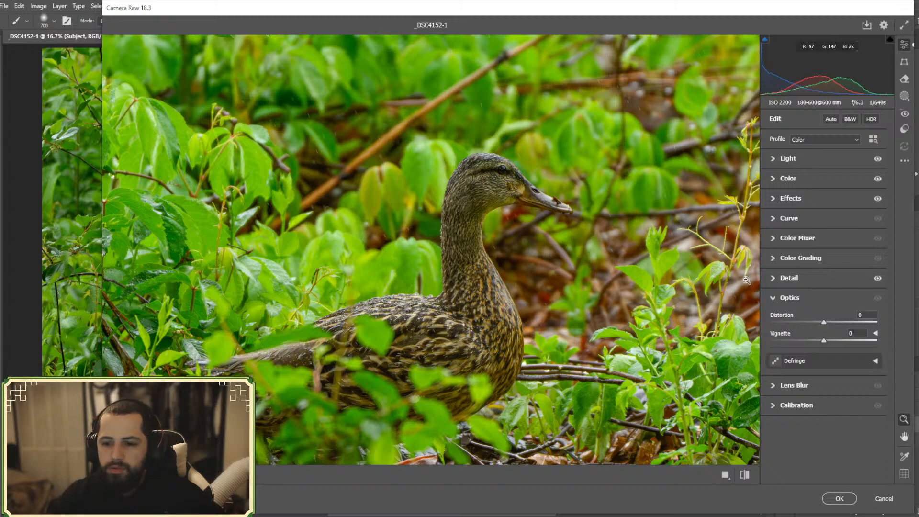
{"action": "left_click", "coordinate": [787, 279]}
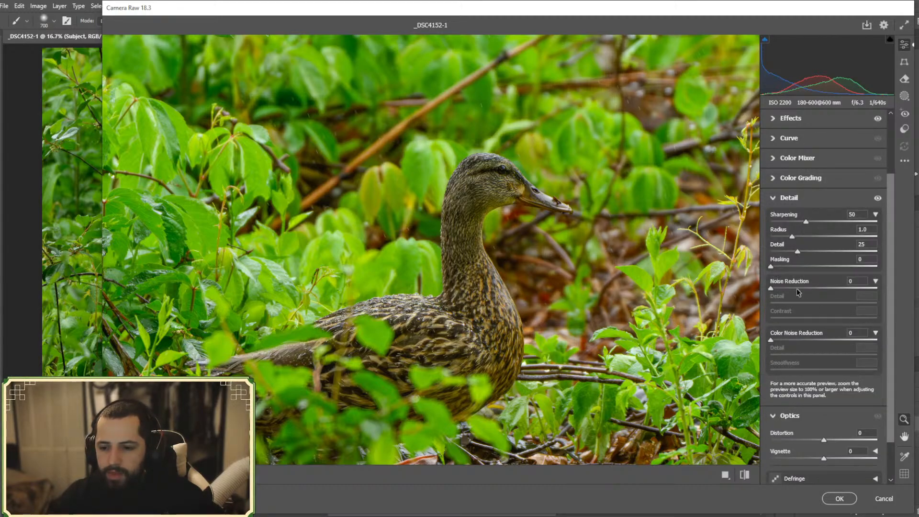
{"action": "left_click", "coordinate": [789, 197]}
{"action": "left_click", "coordinate": [847, 504]}
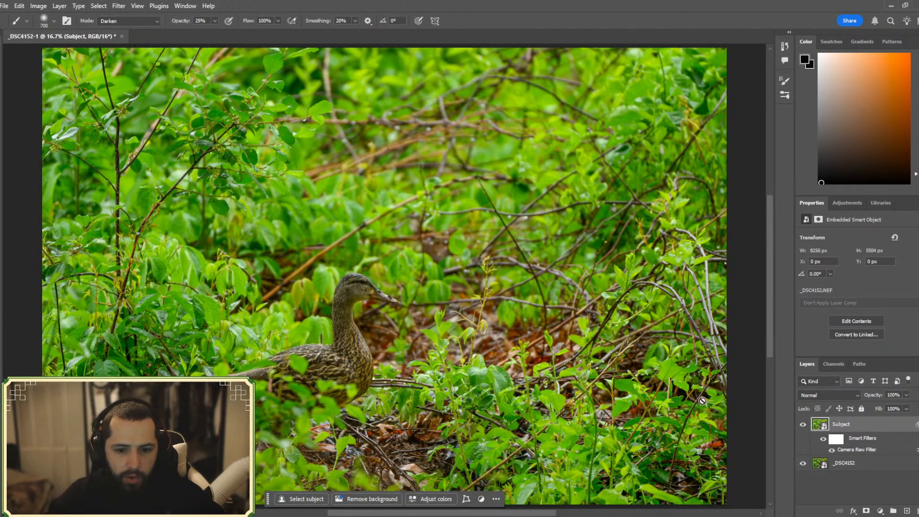
- Collapse the Subject layer's smart filters and open the _DSC4152 layer in the Camera Raw Filter
{"action": "left_click", "coordinate": [918, 424]}
{"action": "right_click", "coordinate": [838, 442]}
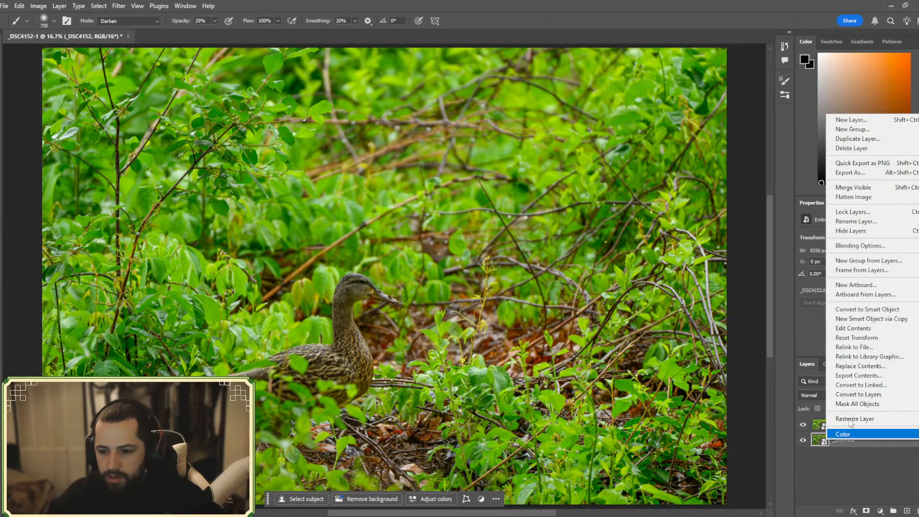
{"action": "left_click", "coordinate": [116, 7]}
{"action": "left_click", "coordinate": [118, 6]}
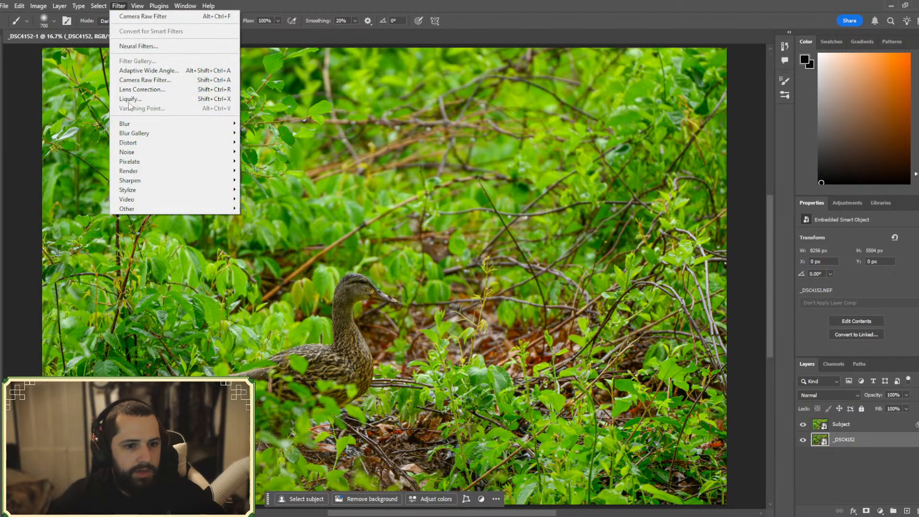
{"action": "left_click", "coordinate": [146, 82]}
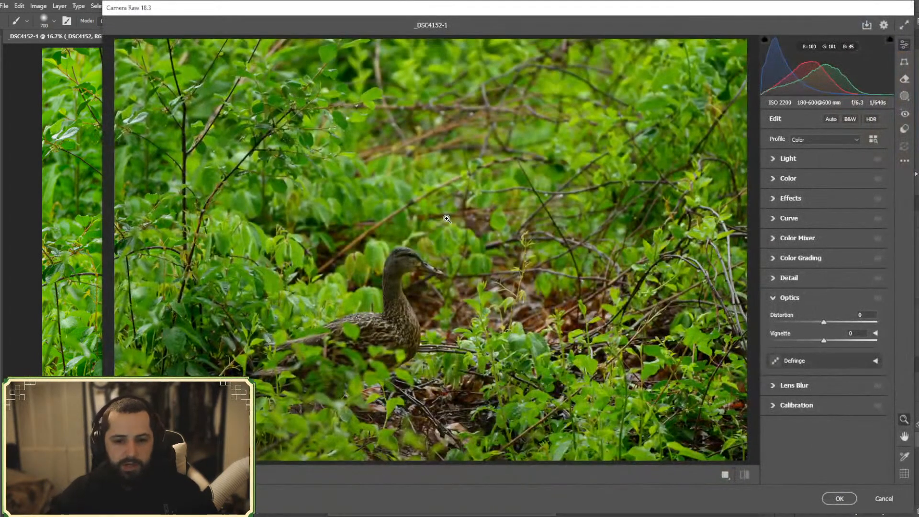
{"action": "left_click", "coordinate": [412, 287]}
{"action": "left_click", "coordinate": [439, 362]}
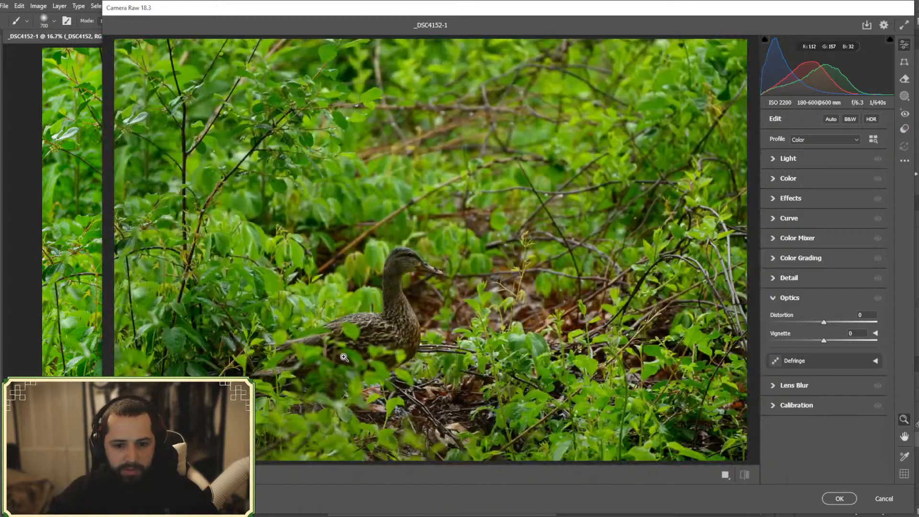
{"action": "left_click", "coordinate": [438, 244]}
{"action": "left_click", "coordinate": [438, 244]}
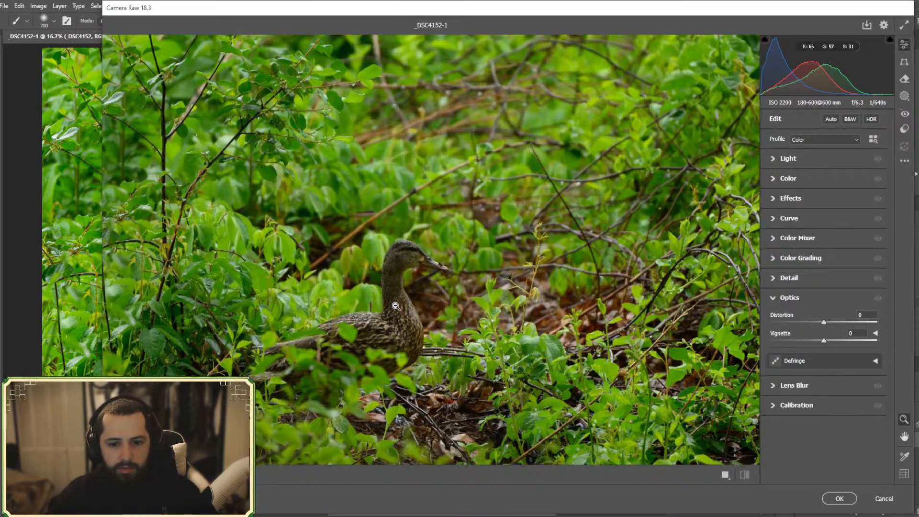
- Set Exposure to +0.20 and Contrast to +8 in the Light adjustments, and compare the result before and after
{"action": "left_click", "coordinate": [395, 305]}
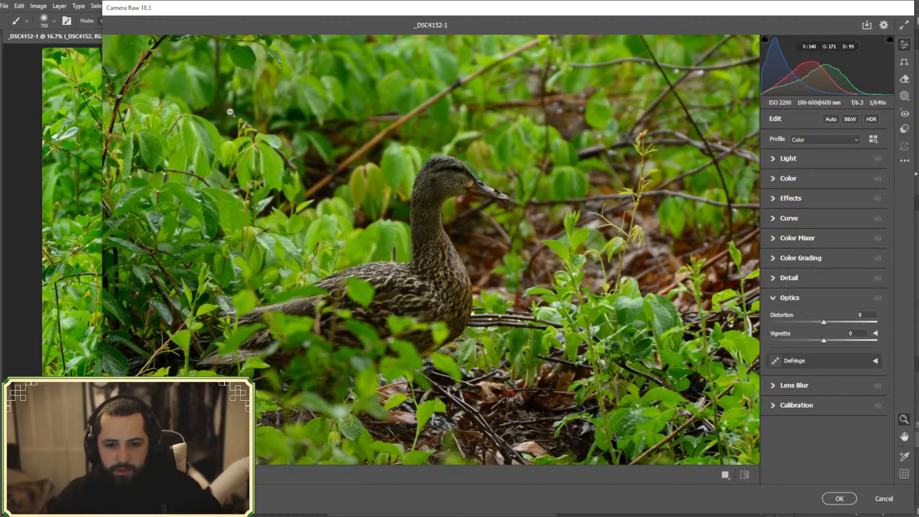
{"action": "left_click", "coordinate": [795, 160]}
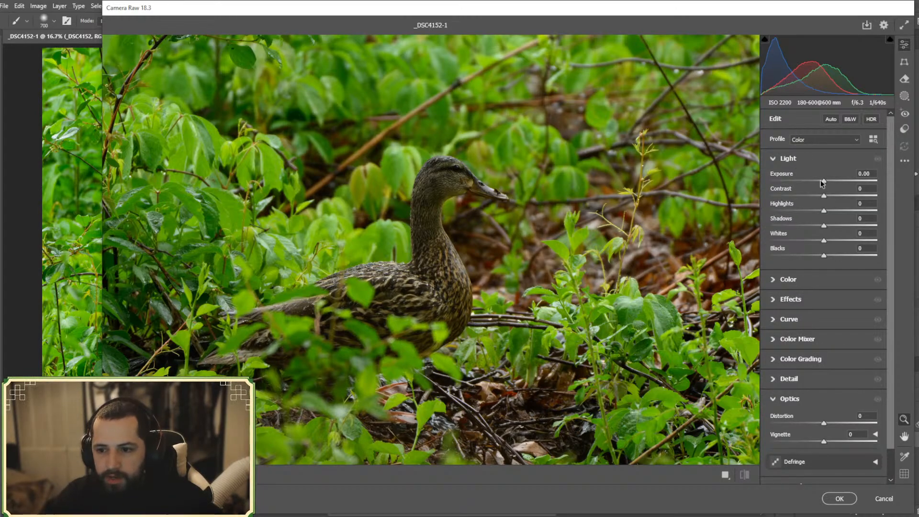
{"action": "mouse_move", "coordinate": [824, 182]}
{"action": "left_mouse_down"}
{"action": "mouse_move", "coordinate": [833, 195]}
{"action": "mouse_move", "coordinate": [819, 189]}
{"action": "left_mouse_up"}
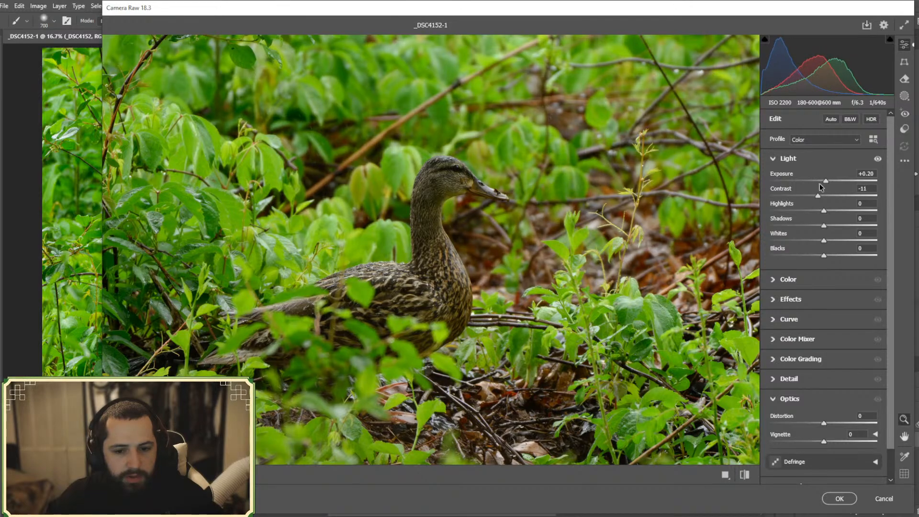
{"action": "mouse_move", "coordinate": [821, 186]}
{"action": "left_mouse_down"}
{"action": "mouse_move", "coordinate": [804, 174]}
{"action": "mouse_move", "coordinate": [781, 176]}
{"action": "mouse_move", "coordinate": [812, 175]}
{"action": "mouse_move", "coordinate": [803, 176]}
{"action": "mouse_move", "coordinate": [839, 193]}
{"action": "mouse_move", "coordinate": [830, 195]}
{"action": "left_mouse_up"}
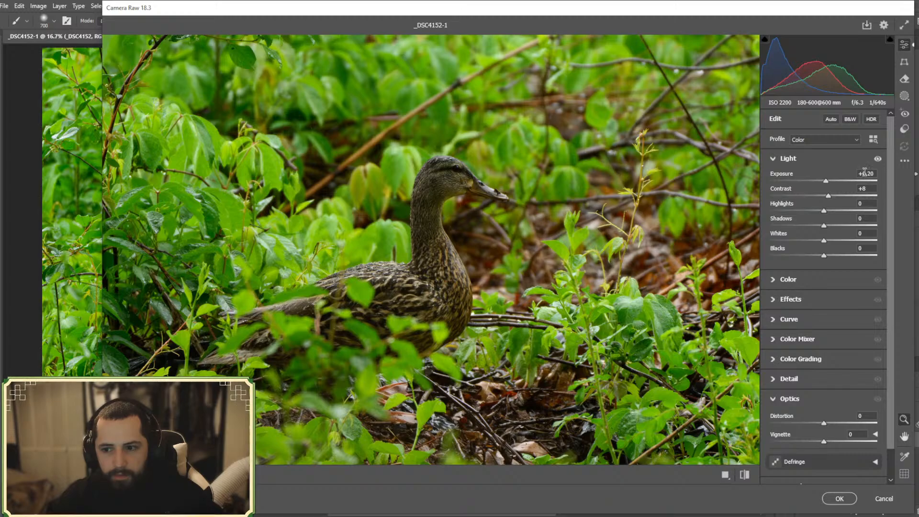
{"action": "left_click", "coordinate": [876, 160]}
{"action": "left_click", "coordinate": [877, 160]}
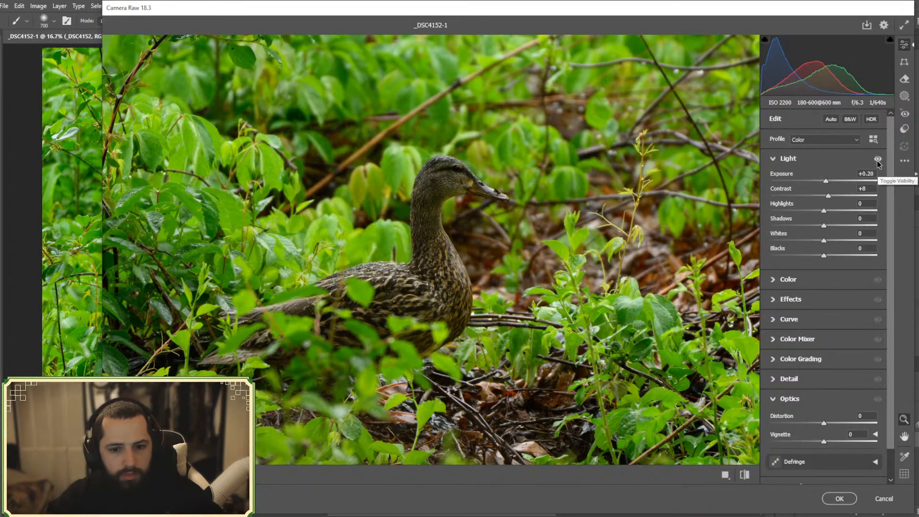
{"action": "left_click", "coordinate": [877, 159]}
{"action": "left_click", "coordinate": [877, 160]}
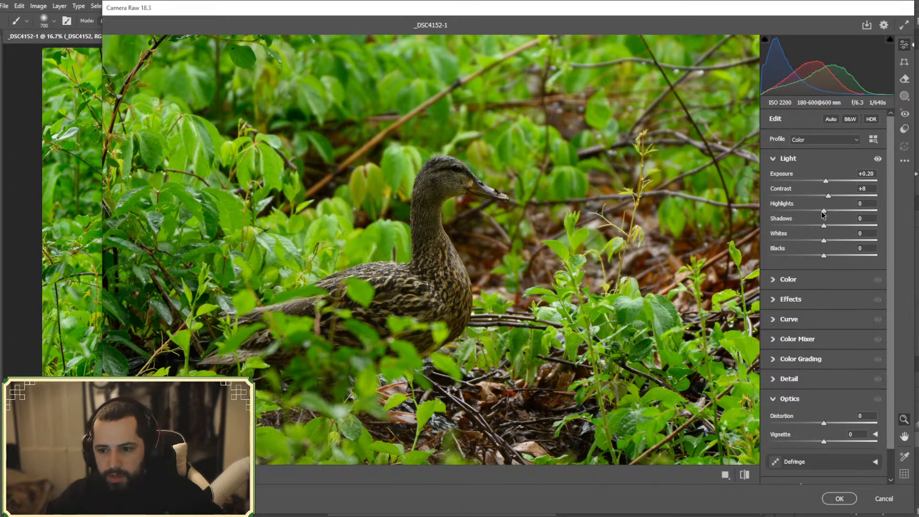
- Set Highlights to +10, collapse the Light adjustments, and look over the Color adjustments
{"action": "left_click_drag", "start_coordinate": [824, 212], "coordinate": [829, 214]}
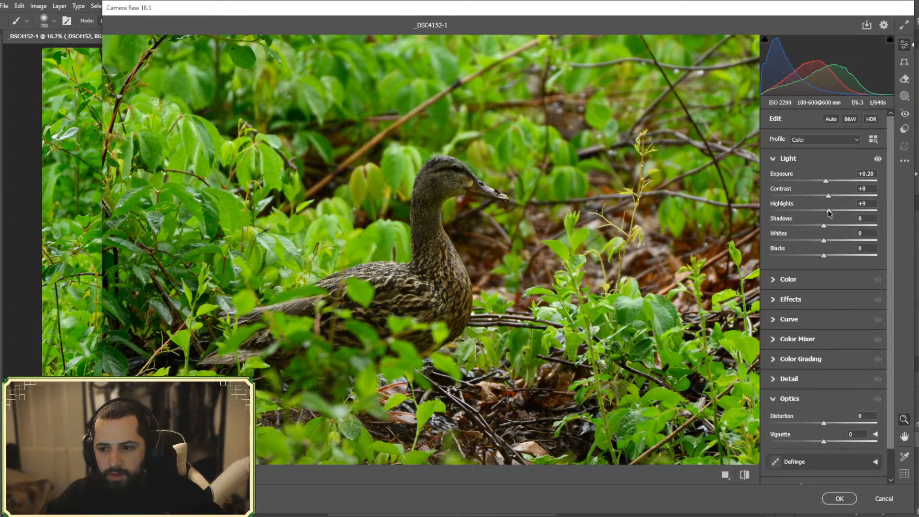
{"action": "left_click_drag", "start_coordinate": [830, 213], "coordinate": [829, 213]}
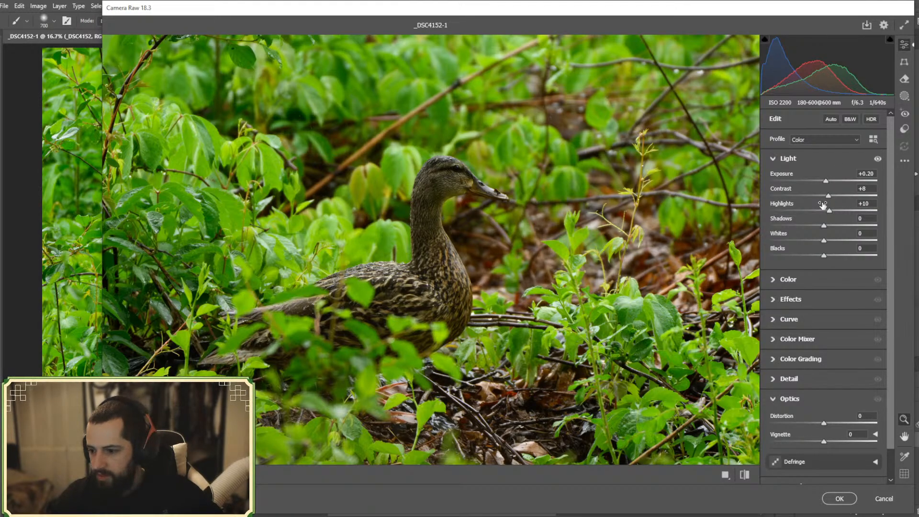
{"action": "left_click", "coordinate": [788, 279]}
{"action": "left_click", "coordinate": [788, 159]}
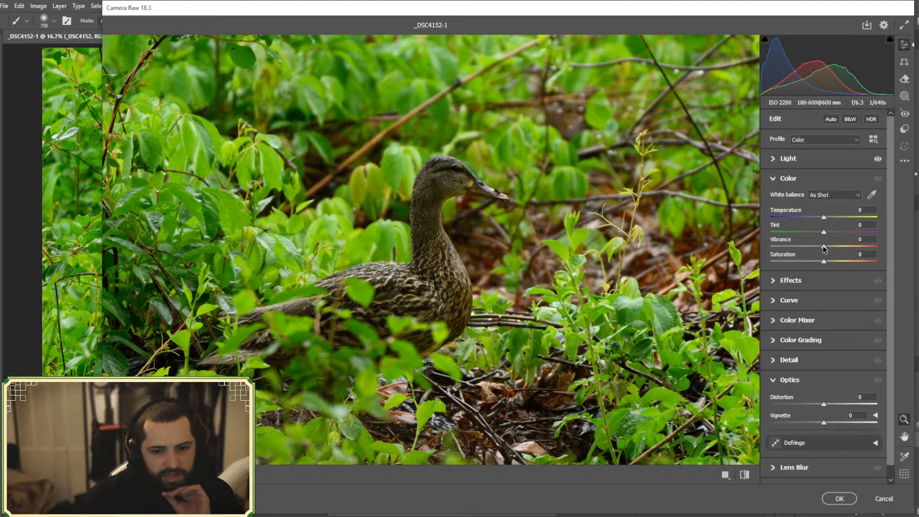
{"action": "left_click", "coordinate": [789, 179]}
- Set Texture to -15 in the Effects adjustments, compare the result, and briefly try Clarity before resetting it to 0
{"action": "left_click", "coordinate": [790, 197]}
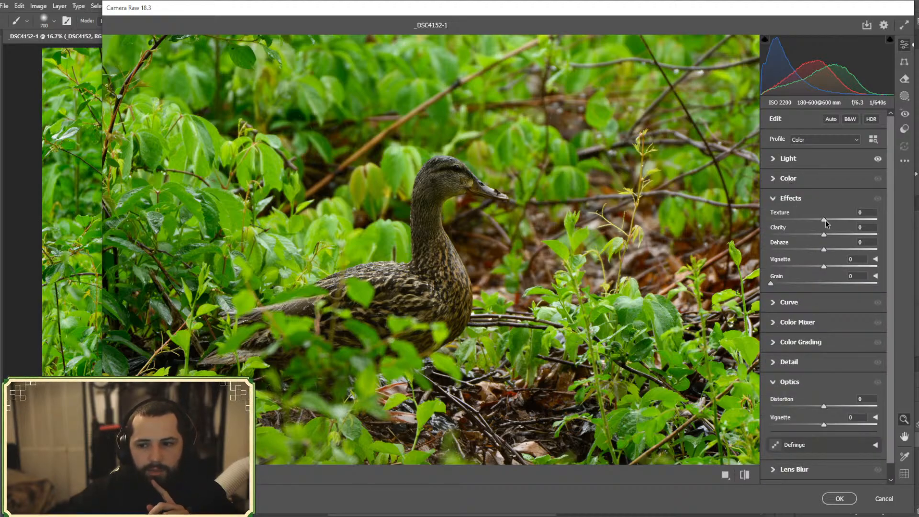
{"action": "mouse_move", "coordinate": [825, 218]}
{"action": "left_mouse_down"}
{"action": "mouse_move", "coordinate": [814, 220]}
{"action": "mouse_move", "coordinate": [845, 220]}
{"action": "mouse_move", "coordinate": [819, 221]}
{"action": "left_mouse_up"}
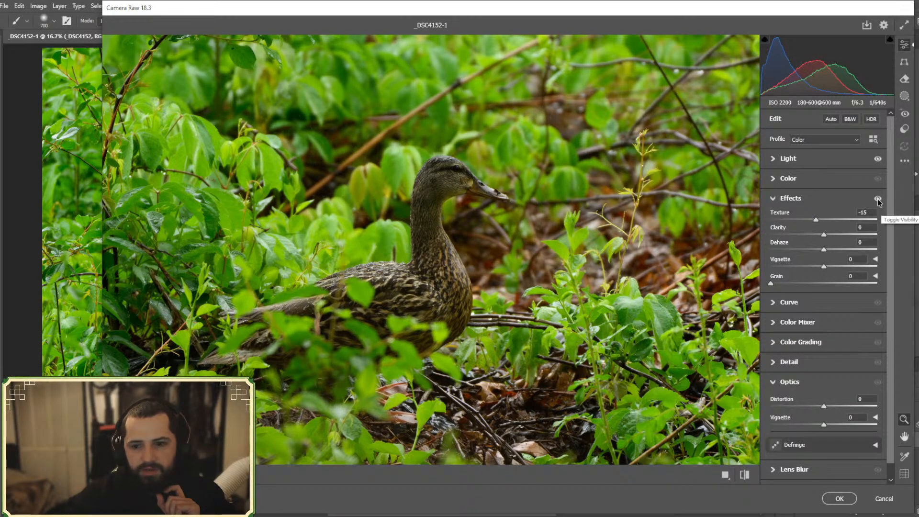
{"action": "left_click", "coordinate": [878, 199]}
{"action": "left_click", "coordinate": [878, 199]}
{"action": "left_click", "coordinate": [878, 199]}
{"action": "left_click", "coordinate": [878, 200]}
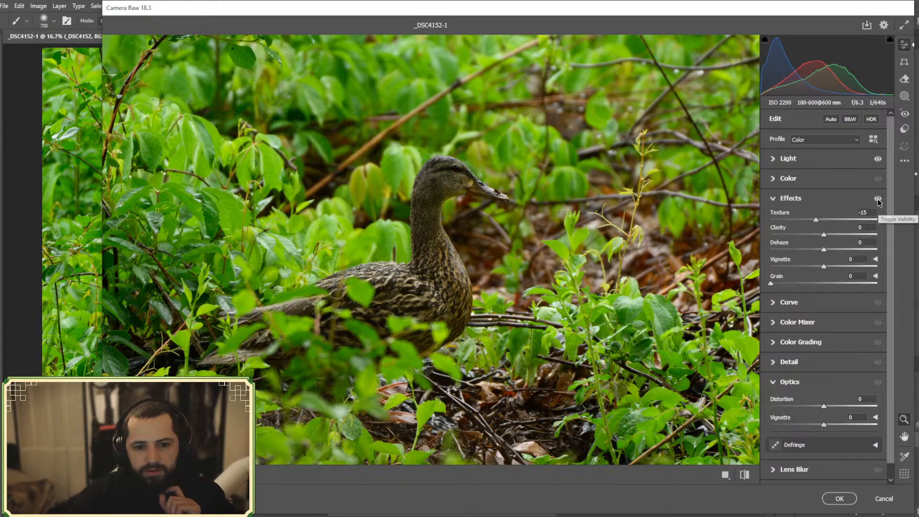
{"action": "mouse_move", "coordinate": [824, 234]}
{"action": "left_mouse_down"}
{"action": "mouse_move", "coordinate": [794, 234]}
{"action": "mouse_move", "coordinate": [830, 235]}
{"action": "left_mouse_up"}
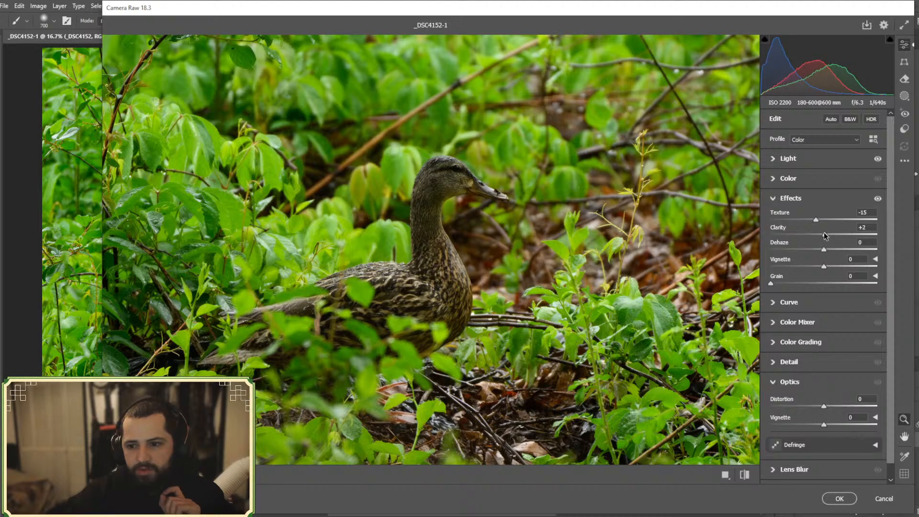
{"action": "double_click", "coordinate": [823, 231]}
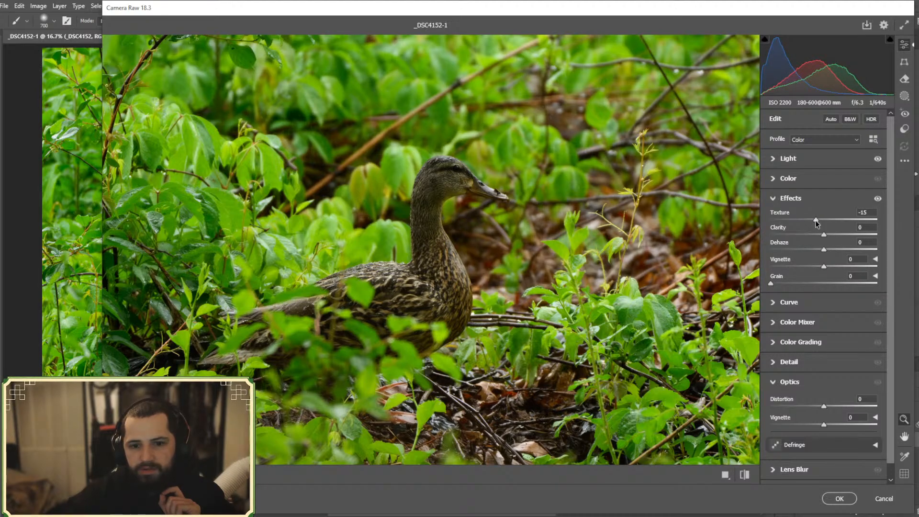
{"action": "left_click", "coordinate": [791, 204]}
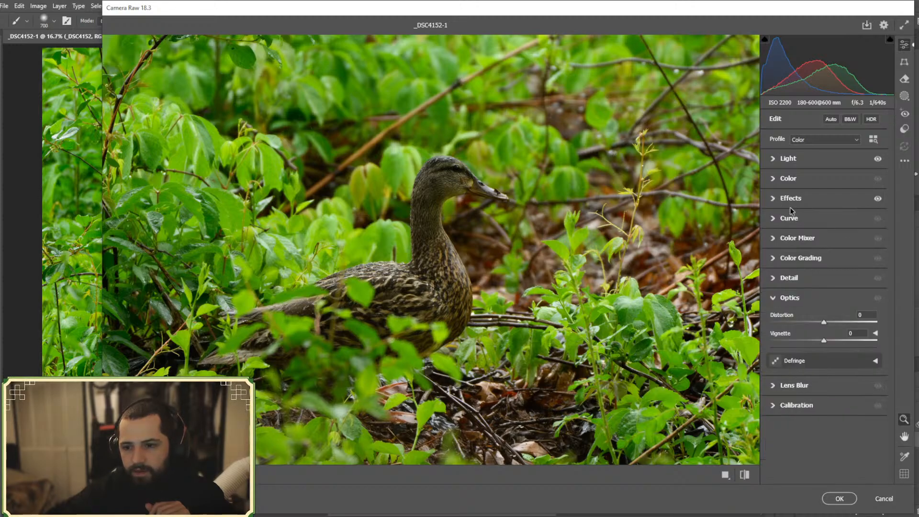
- Adjust the saturation of the Yellows and Greens in the Color Mixer
{"action": "left_click", "coordinate": [789, 237]}
{"action": "left_click", "coordinate": [801, 284]}
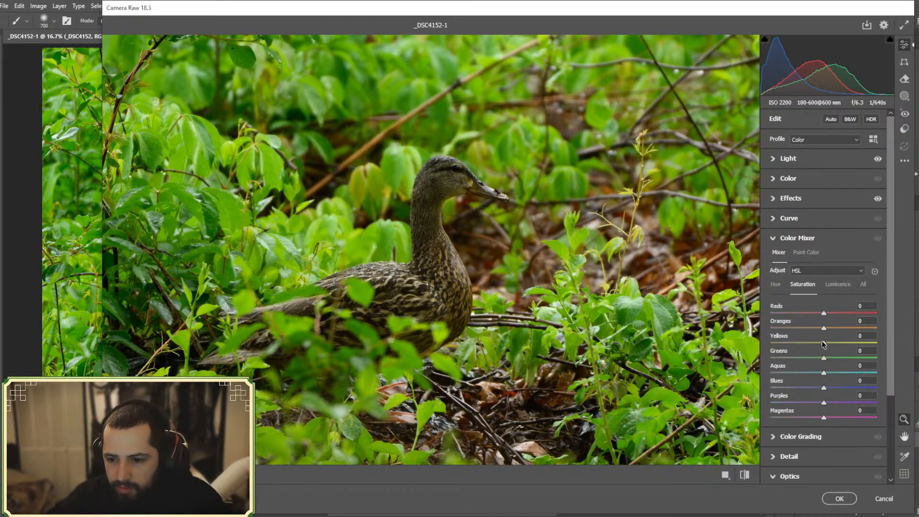
{"action": "mouse_move", "coordinate": [824, 344]}
{"action": "left_mouse_down"}
{"action": "mouse_move", "coordinate": [789, 343]}
{"action": "mouse_move", "coordinate": [840, 340]}
{"action": "mouse_move", "coordinate": [789, 341]}
{"action": "mouse_move", "coordinate": [828, 341]}
{"action": "mouse_move", "coordinate": [830, 357]}
{"action": "mouse_move", "coordinate": [840, 354]}
{"action": "mouse_move", "coordinate": [797, 356]}
{"action": "mouse_move", "coordinate": [826, 357]}
{"action": "left_mouse_up"}
- Shift the hue of the Yellows to +15, comparing the Color Mixer before and after, and collapse it
{"action": "left_click", "coordinate": [776, 284]}
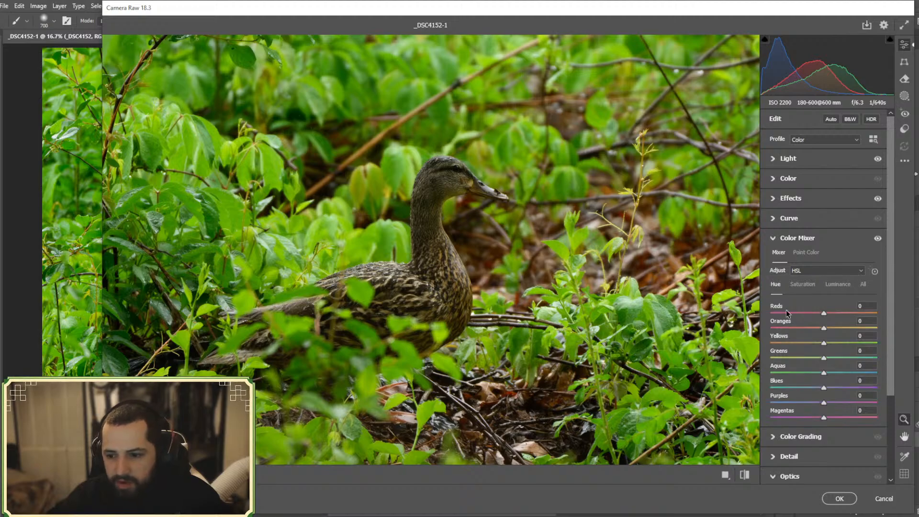
{"action": "mouse_move", "coordinate": [824, 344]}
{"action": "left_mouse_down"}
{"action": "mouse_move", "coordinate": [848, 341]}
{"action": "mouse_move", "coordinate": [830, 342]}
{"action": "left_mouse_up"}
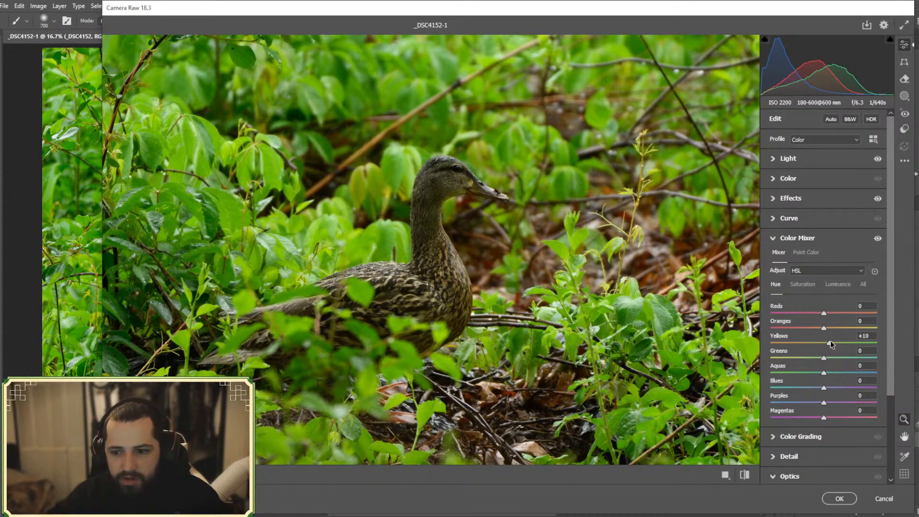
{"action": "left_click", "coordinate": [877, 238]}
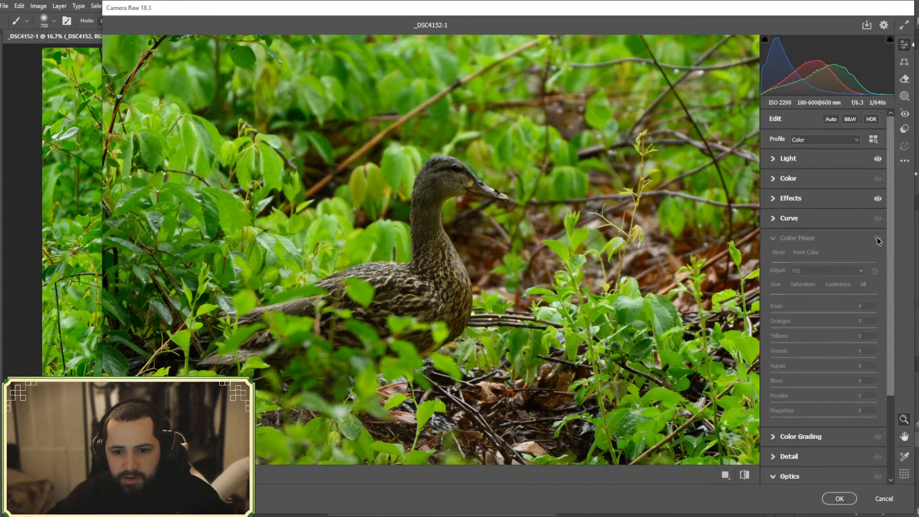
{"action": "left_click", "coordinate": [878, 238]}
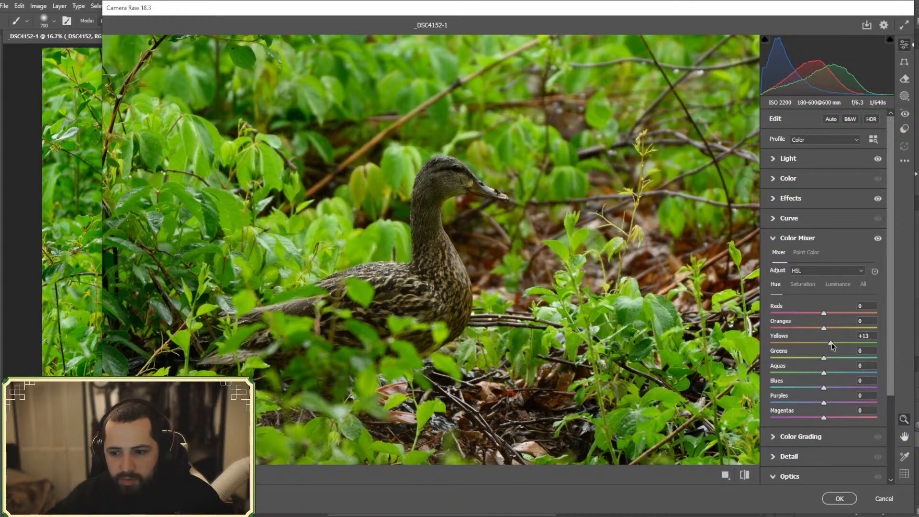
{"action": "left_click_drag", "start_coordinate": [832, 346], "coordinate": [834, 345]}
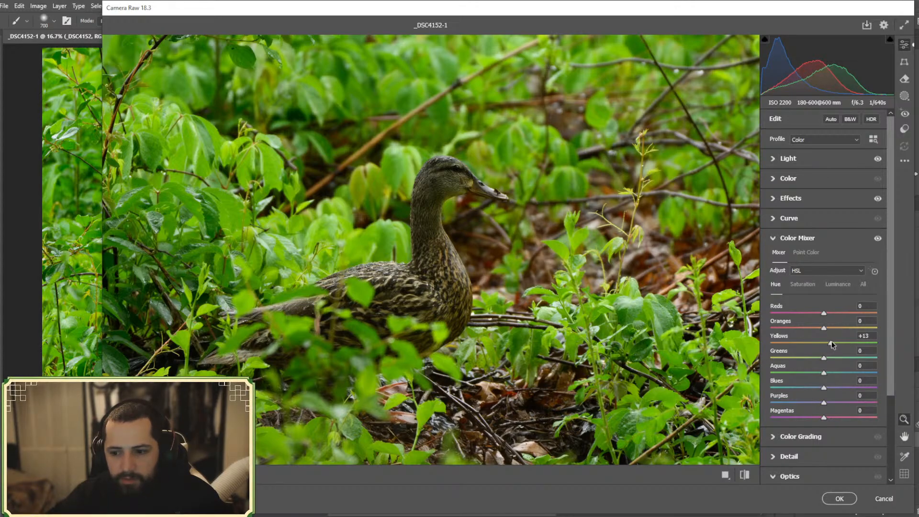
{"action": "left_click", "coordinate": [880, 239]}
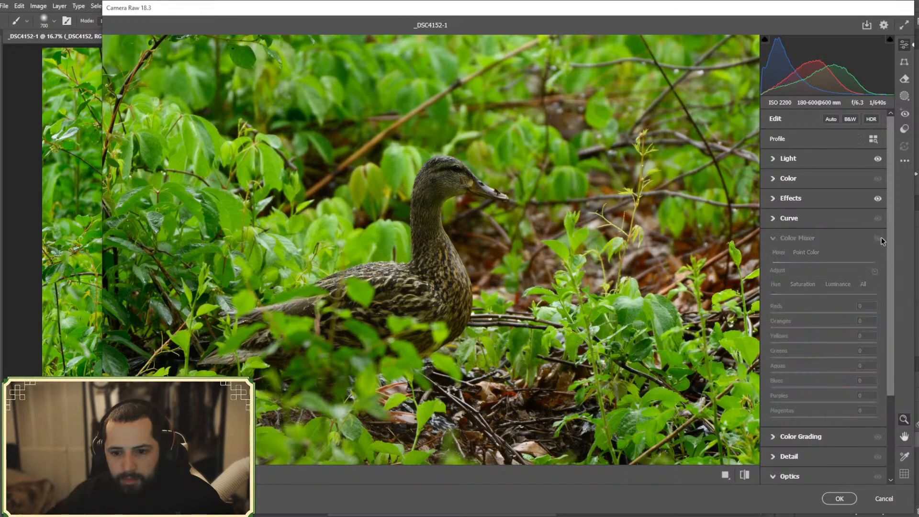
{"action": "left_click", "coordinate": [880, 238]}
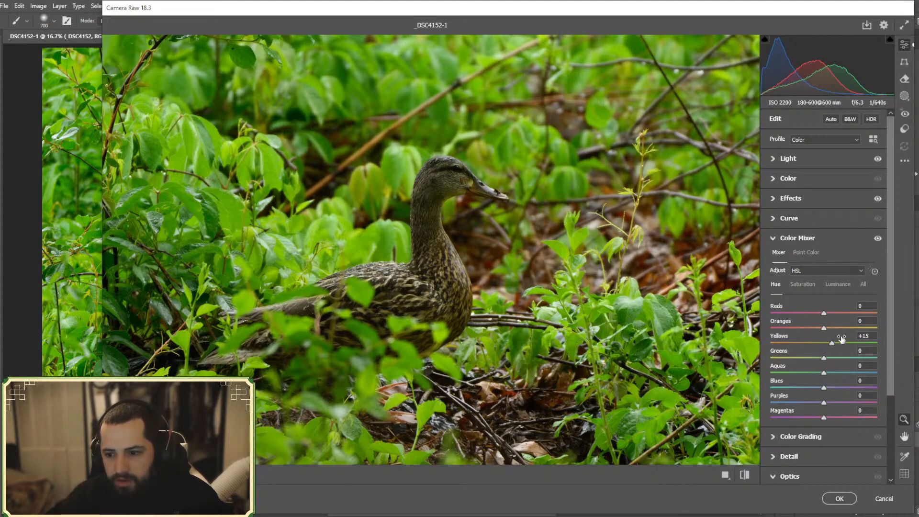
{"action": "left_click", "coordinate": [789, 238]}
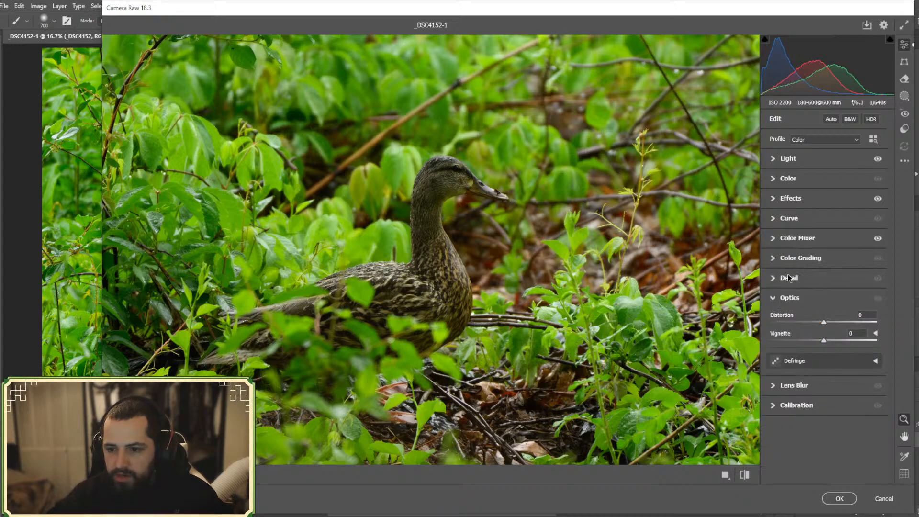
- Set Color Noise Reduction to 100 and apply strong Noise Reduction in the Detail adjustments
{"action": "left_click", "coordinate": [783, 279]}
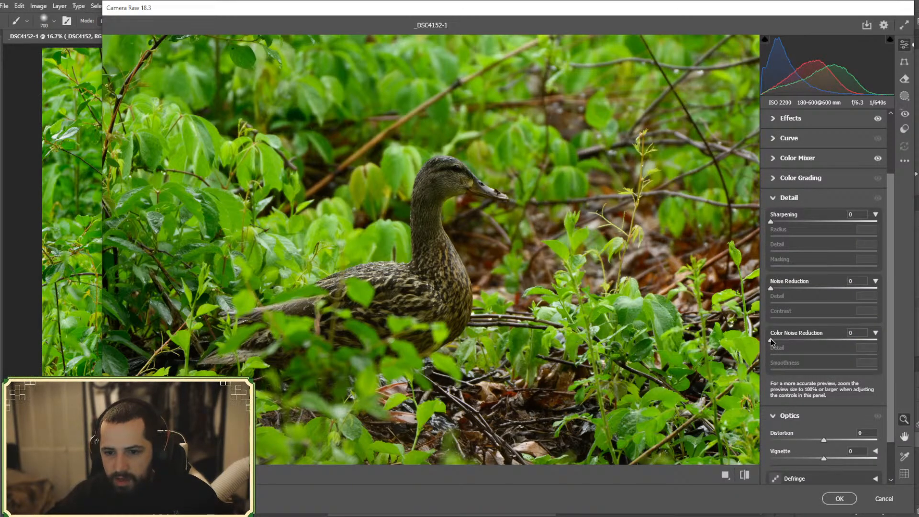
{"action": "left_click_drag", "start_coordinate": [773, 339], "coordinate": [870, 348]}
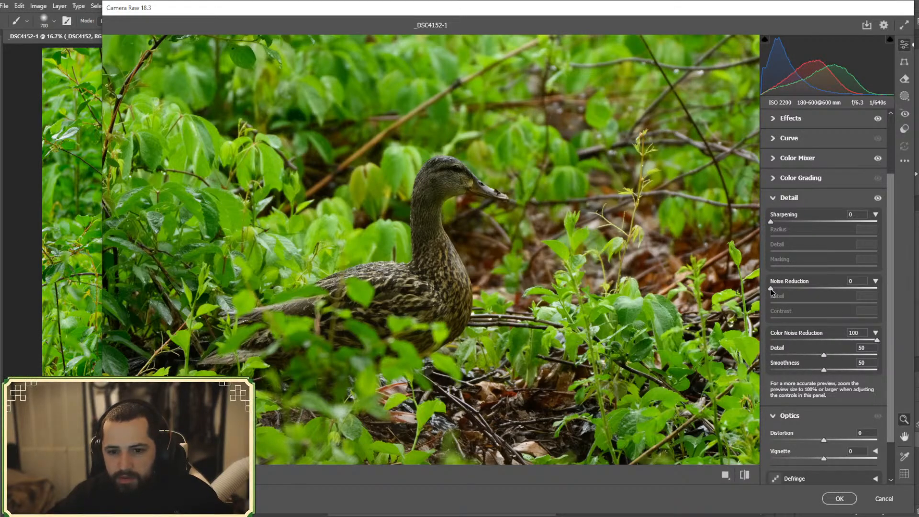
{"action": "left_click_drag", "start_coordinate": [770, 288], "coordinate": [877, 288]}
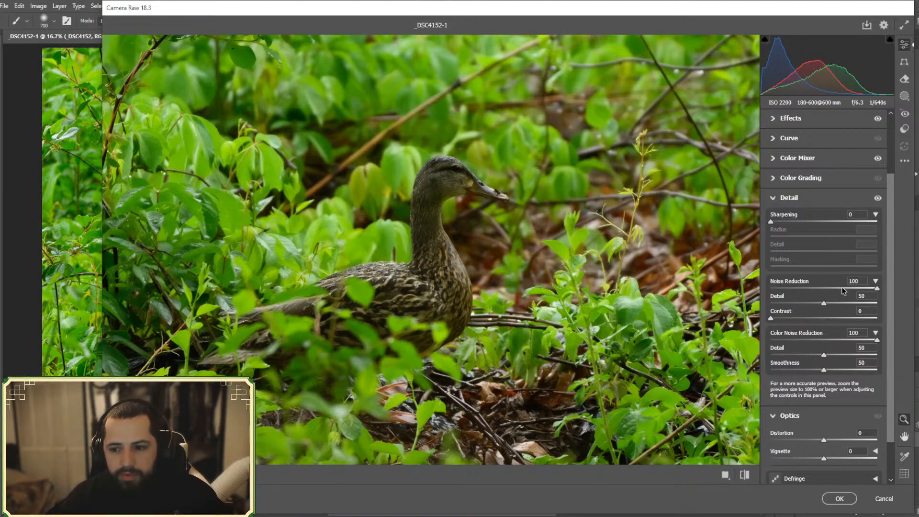
{"action": "left_click_drag", "start_coordinate": [843, 288], "coordinate": [860, 290]}
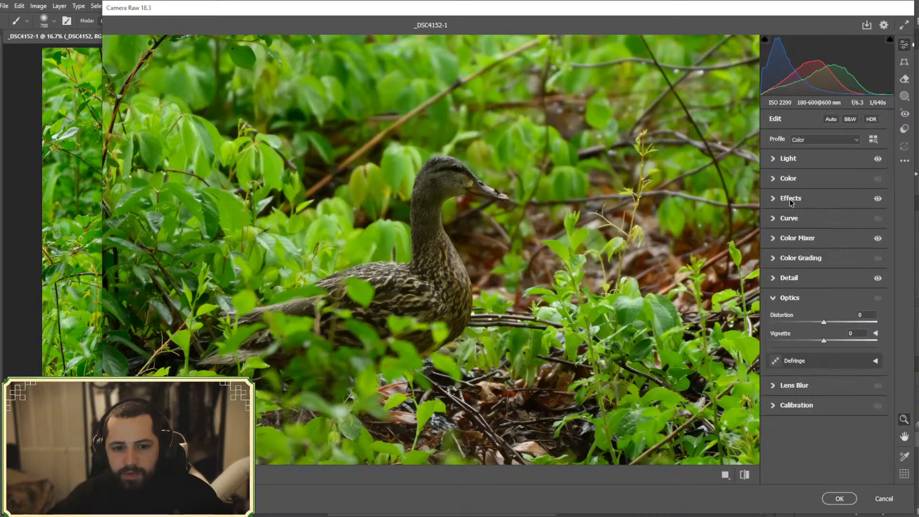
- Apply the Camera Raw Filter to the _DSC4152 layer and collapse its smart filters
{"action": "left_click", "coordinate": [791, 199]}
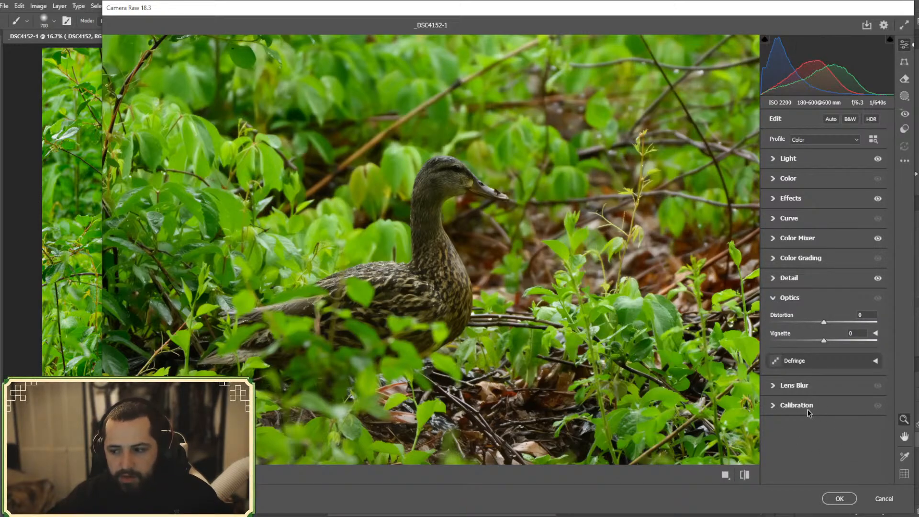
{"action": "left_click", "coordinate": [839, 498]}
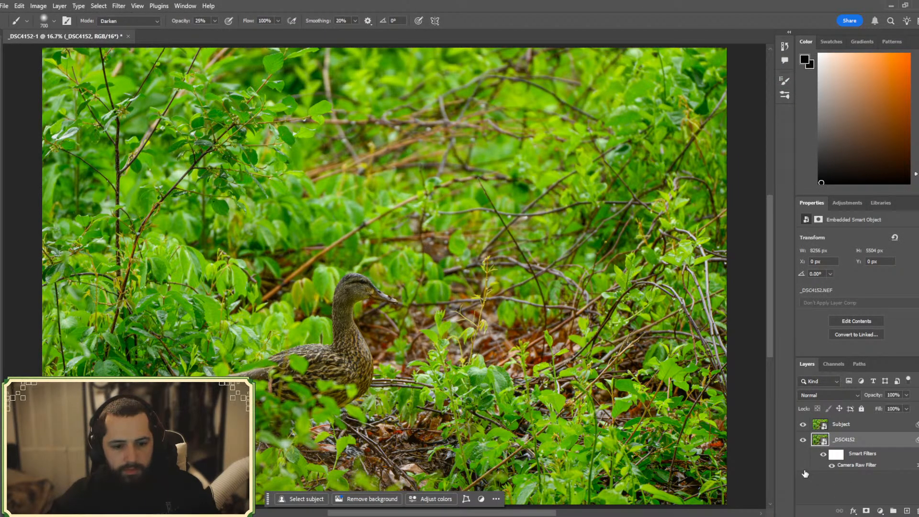
{"action": "left_click", "coordinate": [917, 440]}
- Select the duck on the Subject layer with the automatic Subject selection
{"action": "left_click", "coordinate": [841, 424]}
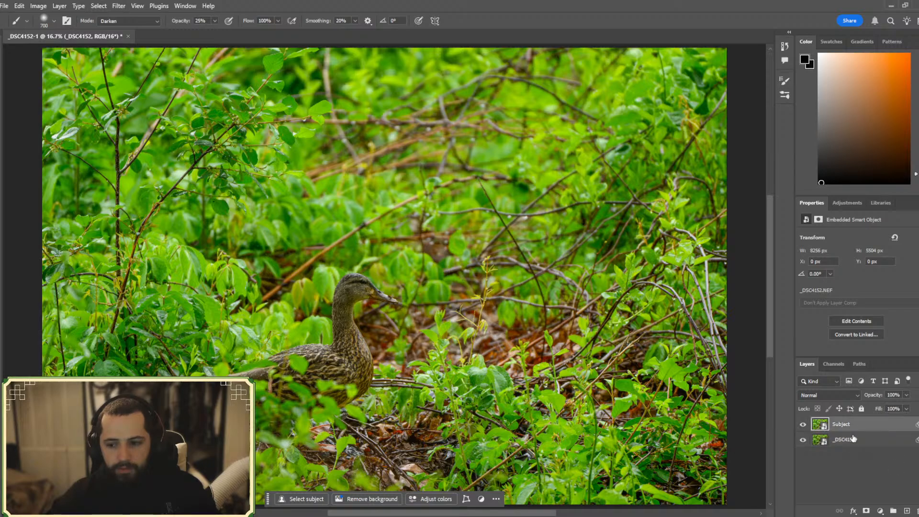
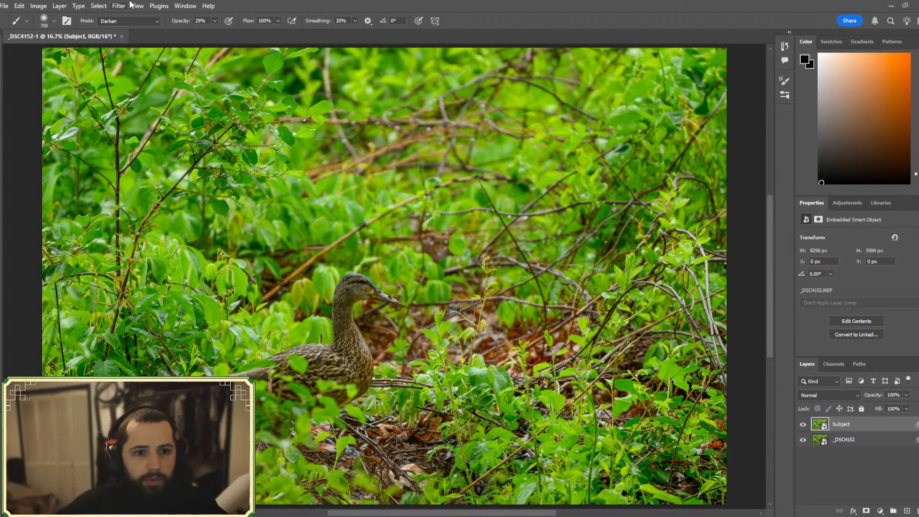
{"action": "left_click", "coordinate": [95, 6]}
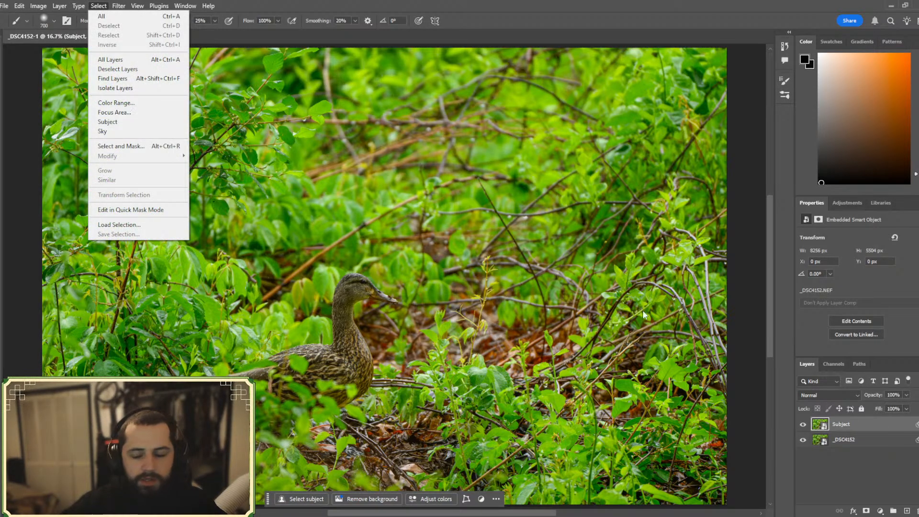
{"action": "left_click", "coordinate": [108, 121]}
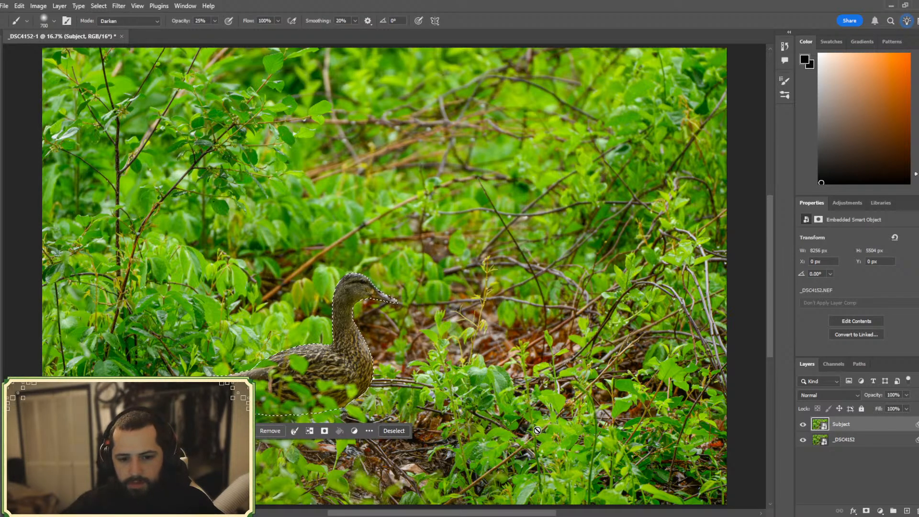
{"action": "key", "text": "ctrl+d"}
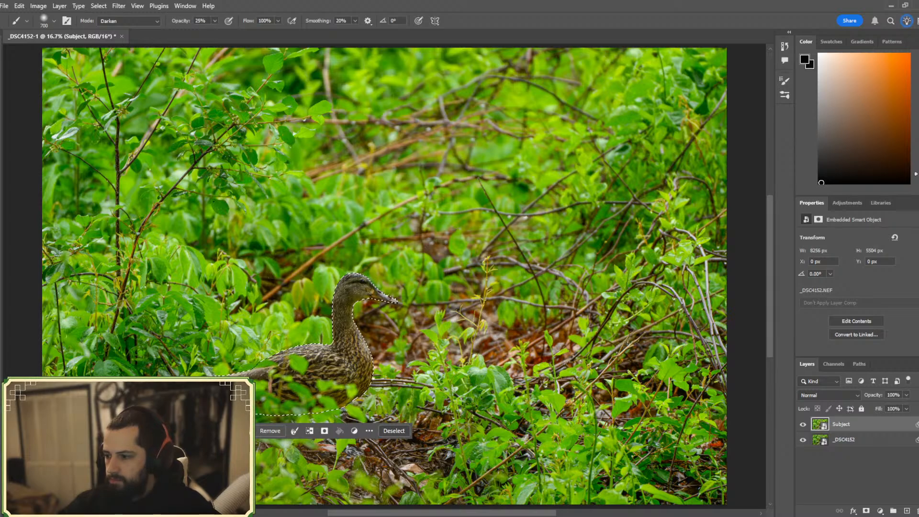
- Add a layer mask to the Subject layer from the duck selection and set its feather to 3.6 px
{"action": "key", "text": "ctrl+d"}
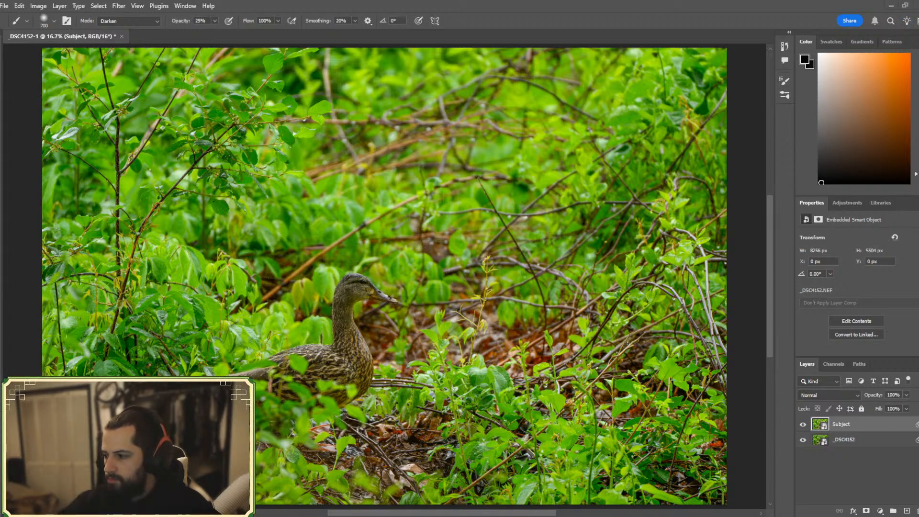
{"action": "key", "text": "ctrl+z"}
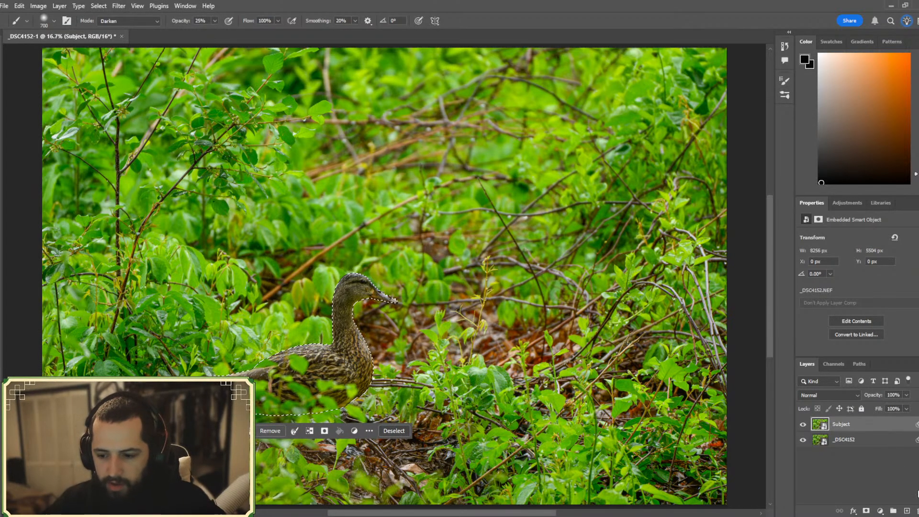
{"action": "left_click", "coordinate": [866, 511]}
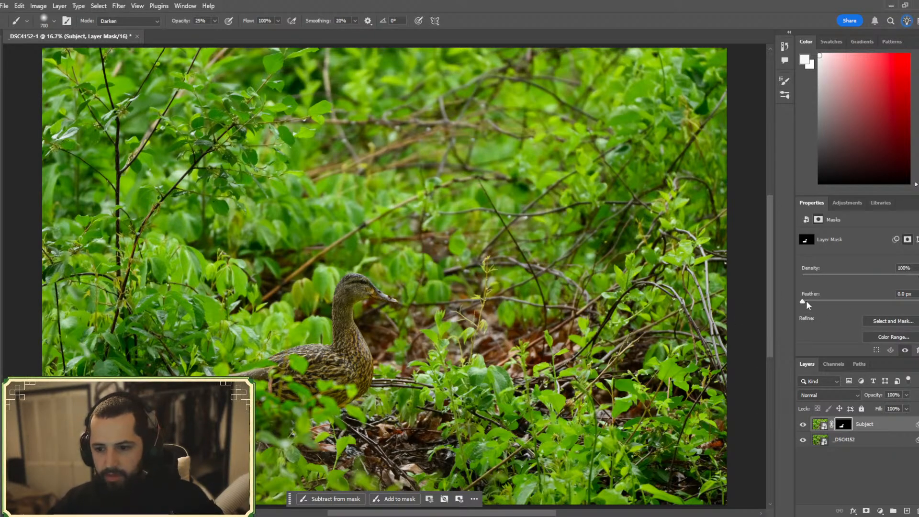
{"action": "left_click_drag", "start_coordinate": [803, 301], "coordinate": [826, 303]}
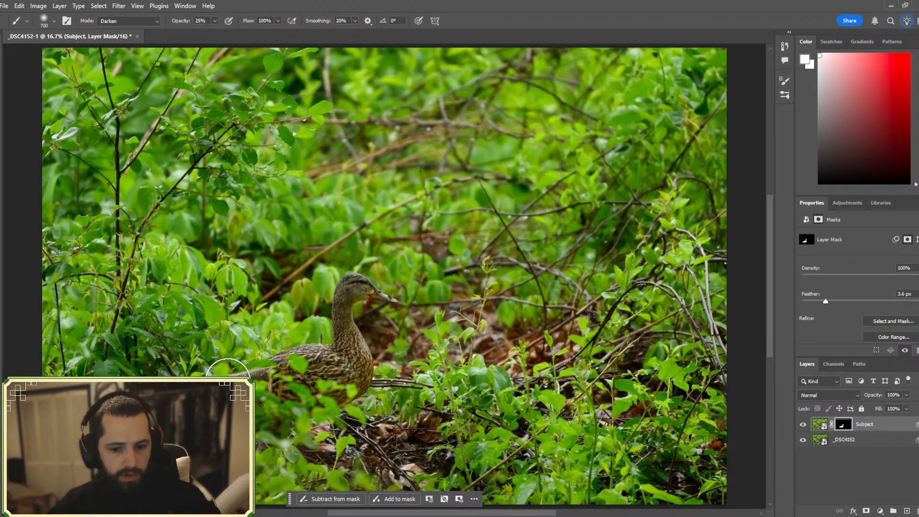
- Inspect the masked duck's head, body and tail up close for how well its edges blend with the background
{"action": "key", "text": "ctrl+plus"}
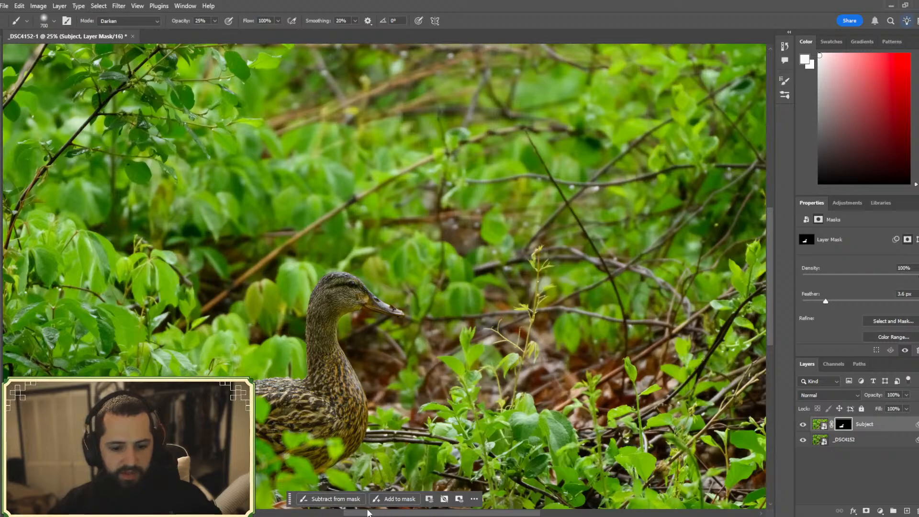
{"action": "left_click_drag", "start_coordinate": [367, 514], "coordinate": [334, 515]}
{"action": "scroll", "coordinate": [513, 411], "scroll_direction": "down", "scroll_amount": 3}
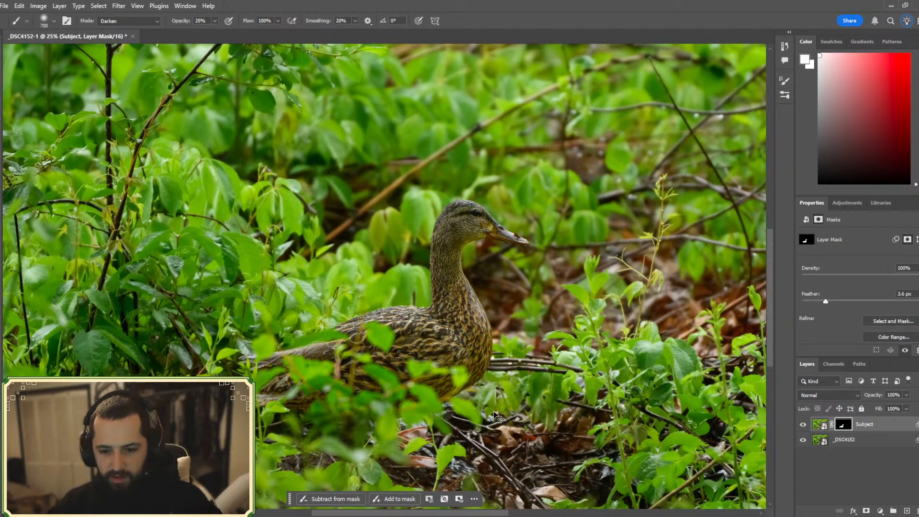
{"action": "key", "text": "ctrl+plus"}
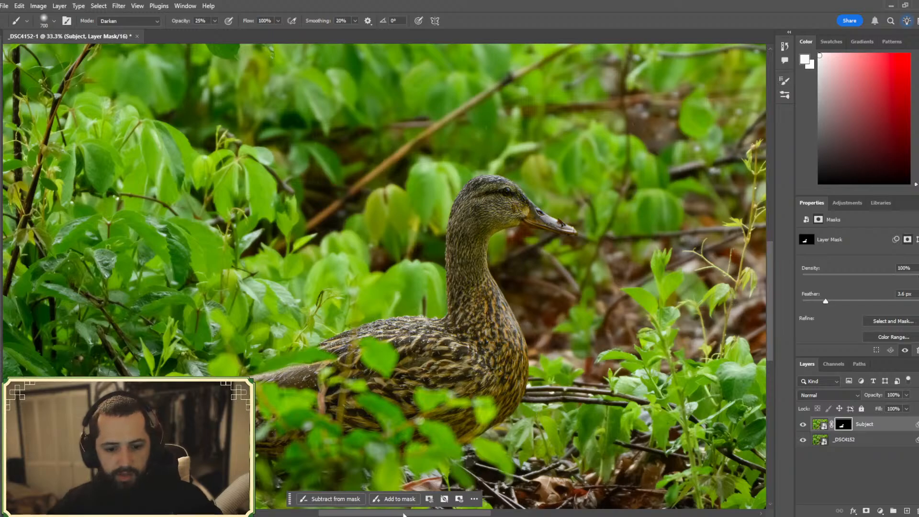
{"action": "left_click_drag", "start_coordinate": [385, 514], "coordinate": [415, 513]}
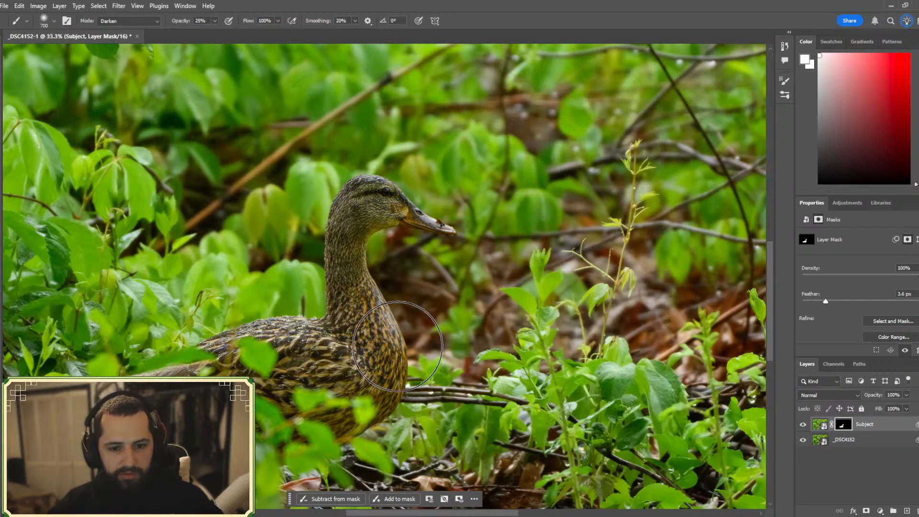
{"action": "key", "text": "ctrl+plus"}
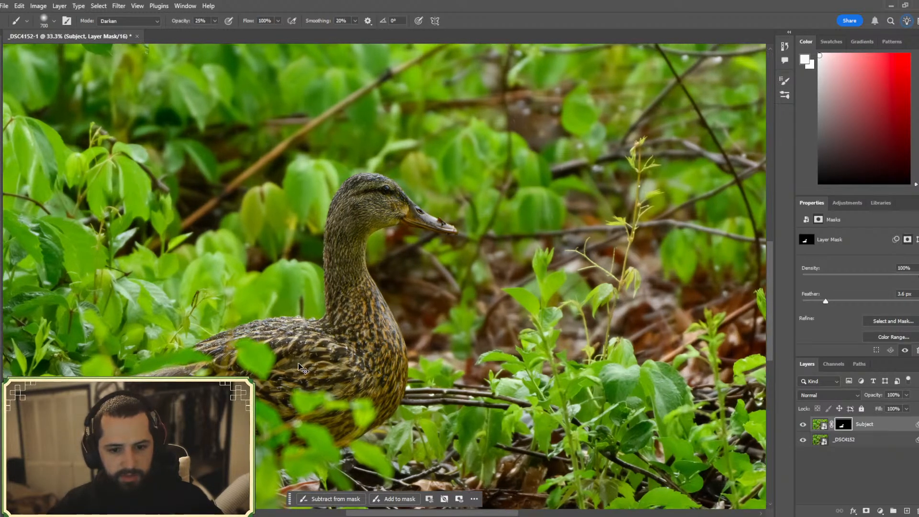
{"action": "scroll", "coordinate": [299, 363], "scroll_direction": "down", "scroll_amount": 2}
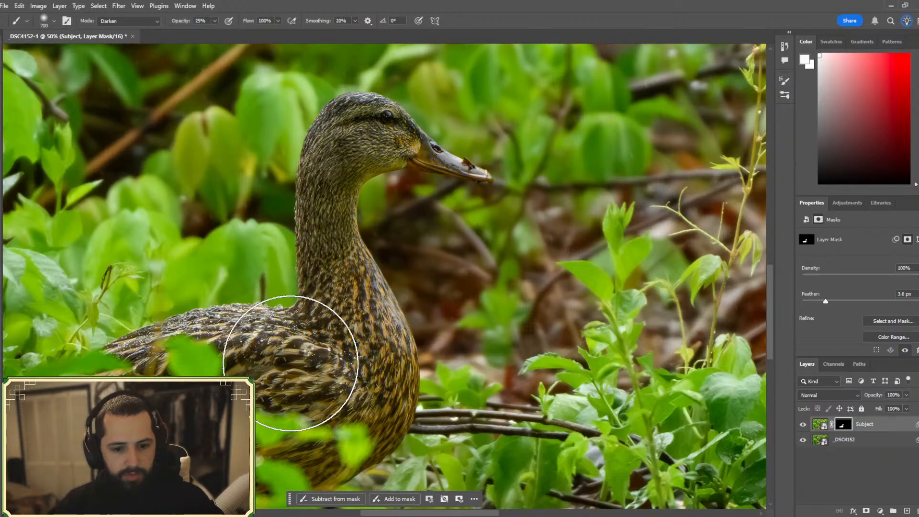
{"action": "key", "text": "ctrl+minus"}
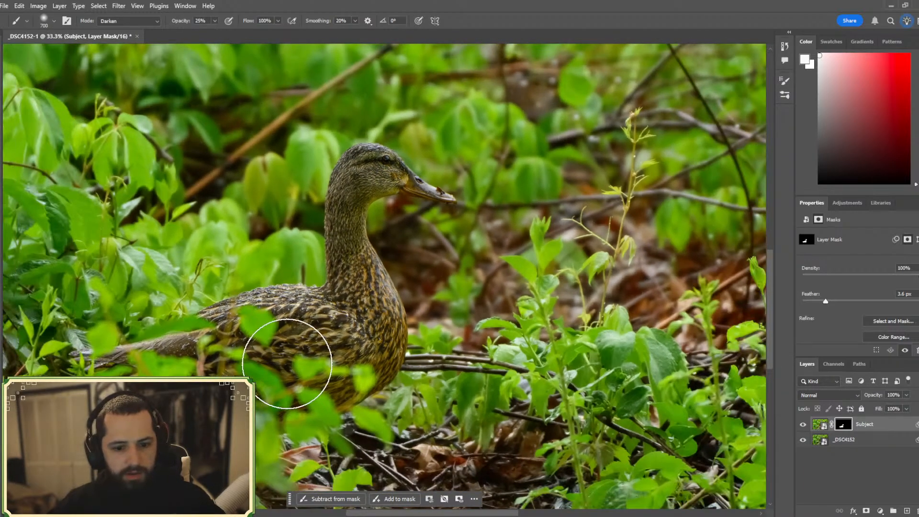
{"action": "left_click_drag", "start_coordinate": [447, 514], "coordinate": [420, 514]}
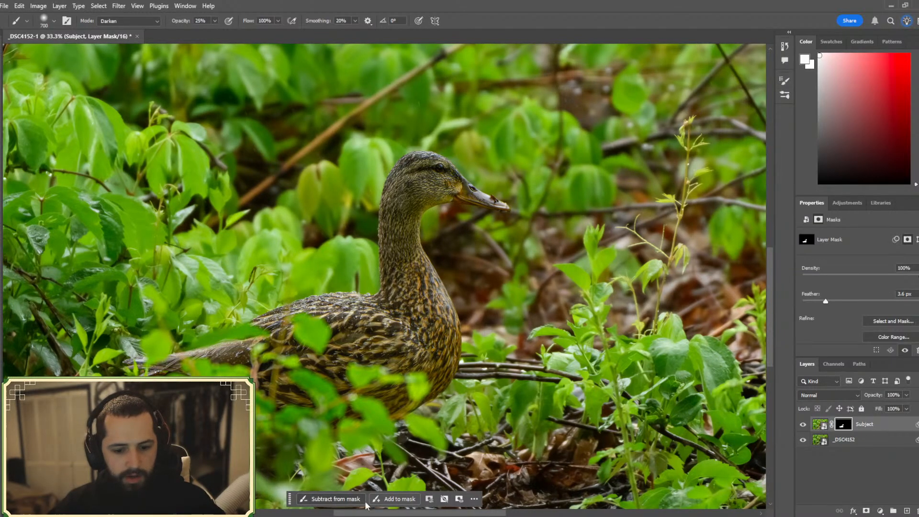
- Set the soft round brush to Normal mode, 100% opacity and a size of 102 px for painting the Subject mask
{"action": "left_click", "coordinate": [52, 22]}
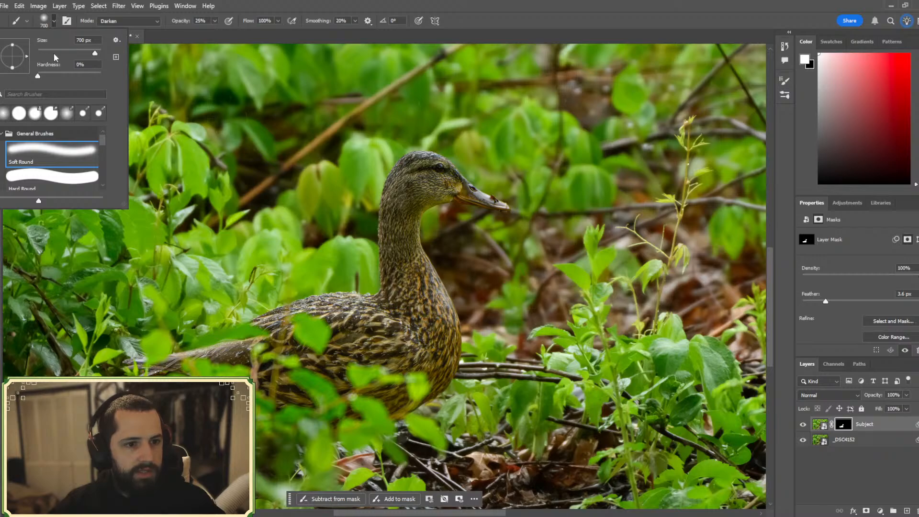
{"action": "mouse_move", "coordinate": [54, 56]}
{"action": "left_mouse_down"}
{"action": "mouse_move", "coordinate": [43, 54]}
{"action": "mouse_move", "coordinate": [57, 54]}
{"action": "left_mouse_up"}
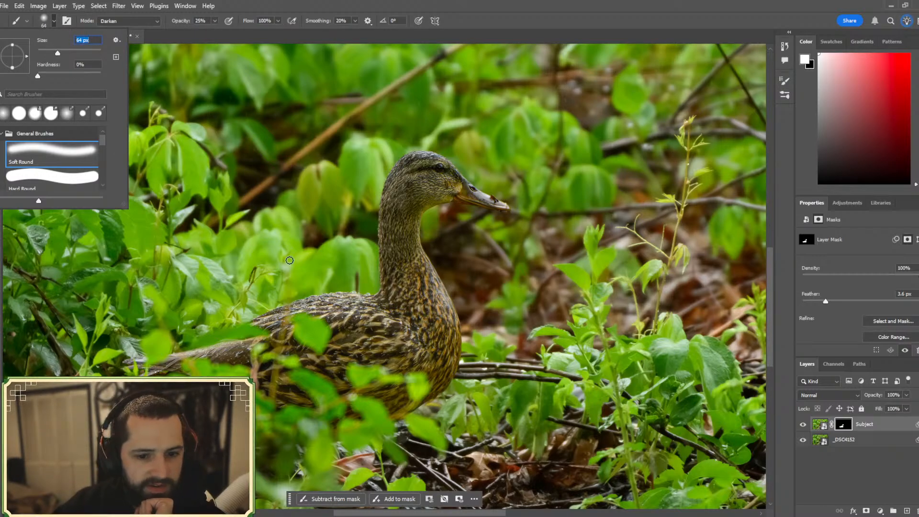
{"action": "left_click", "coordinate": [341, 258]}
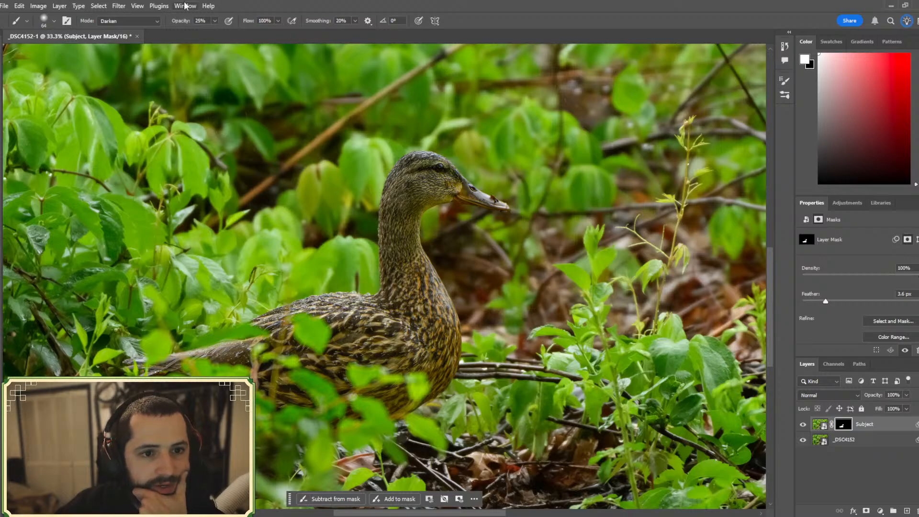
{"action": "left_click", "coordinate": [128, 21]}
{"action": "left_click", "coordinate": [107, 37]}
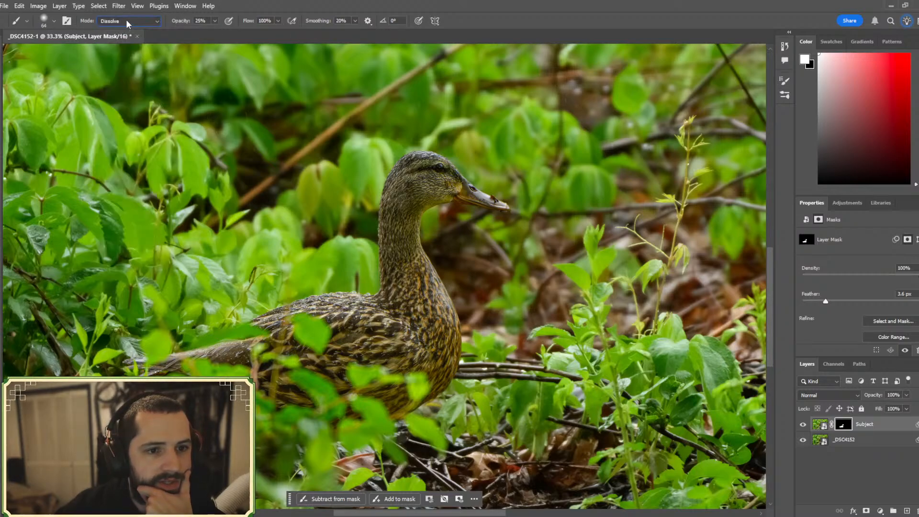
{"action": "left_click", "coordinate": [121, 21]}
{"action": "left_click", "coordinate": [106, 29]}
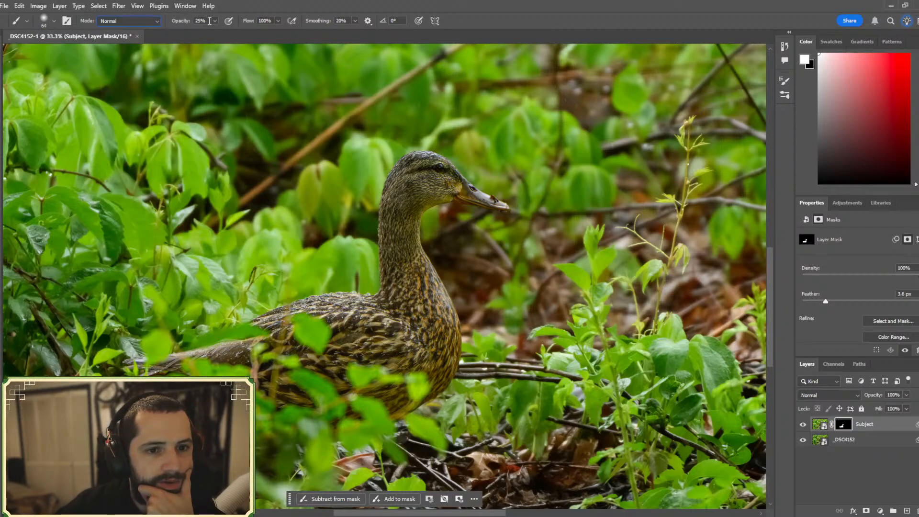
{"action": "left_click", "coordinate": [214, 21]}
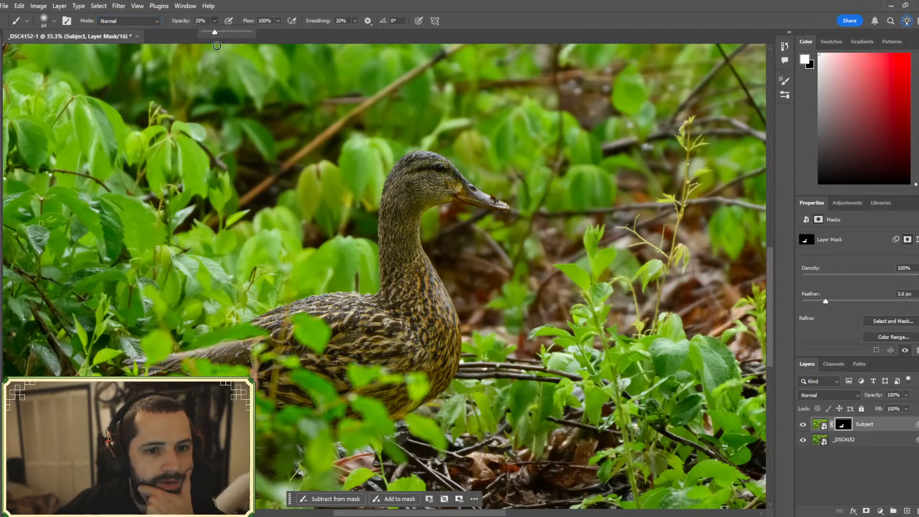
{"action": "left_click_drag", "start_coordinate": [214, 33], "coordinate": [375, 44]}
{"action": "left_click", "coordinate": [281, 41]}
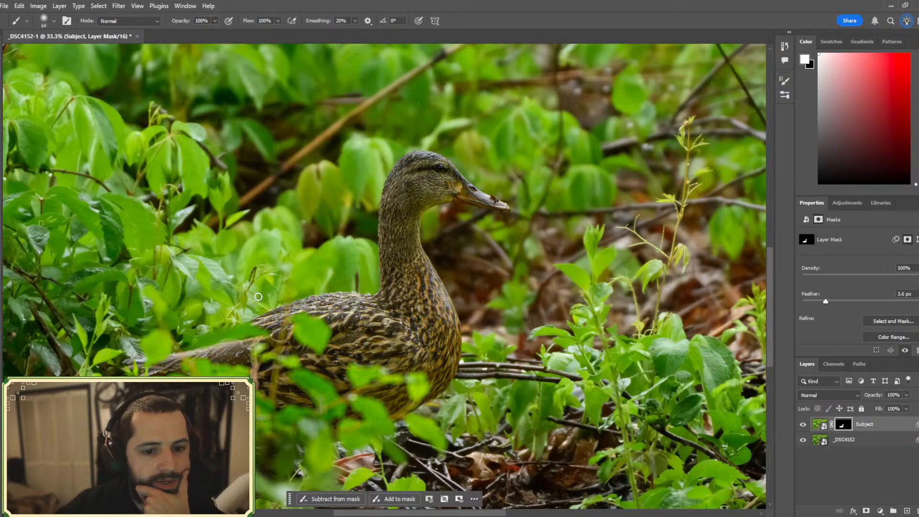
{"action": "left_click", "coordinate": [53, 21]}
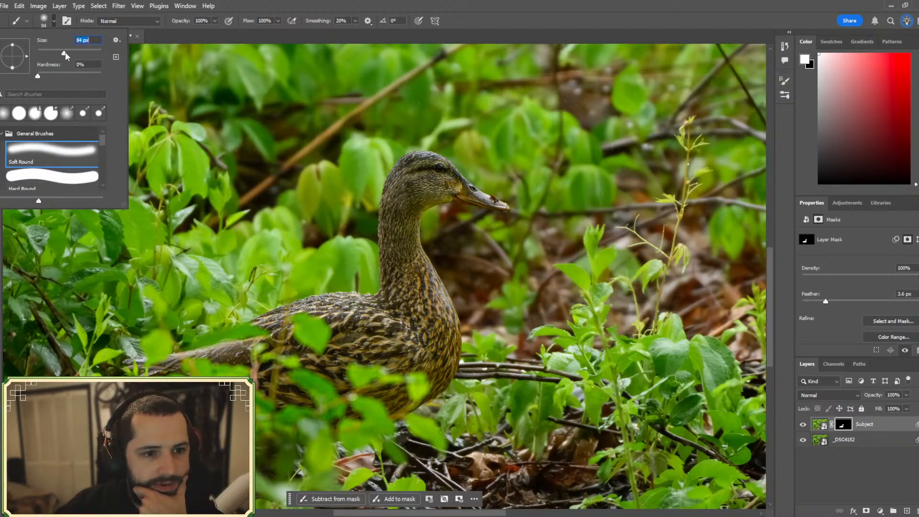
{"action": "left_click_drag", "start_coordinate": [64, 54], "coordinate": [70, 54]}
{"action": "left_click", "coordinate": [117, 229]}
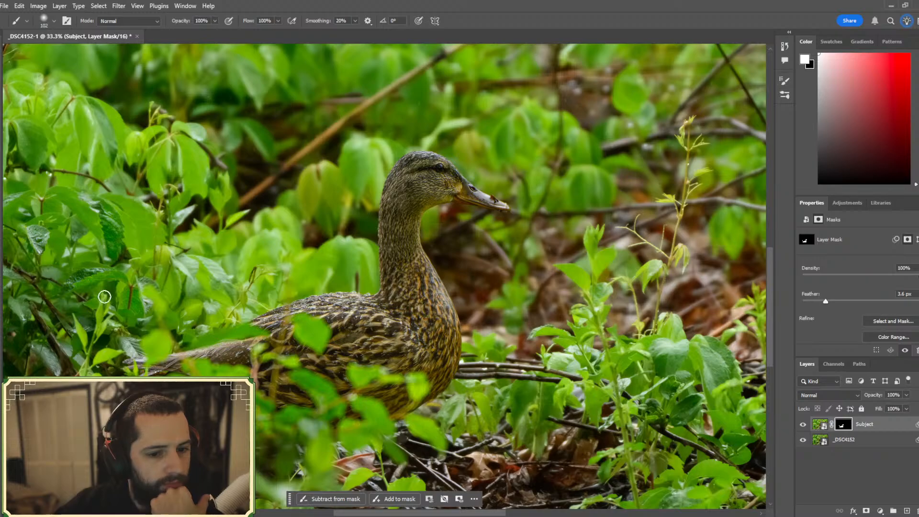
- Enlarge the brush to 1102 px and paint the ground and leaves below the duck into the Subject layer mask
{"action": "scroll", "coordinate": [487, 408], "scroll_direction": "down", "scroll_amount": 2}
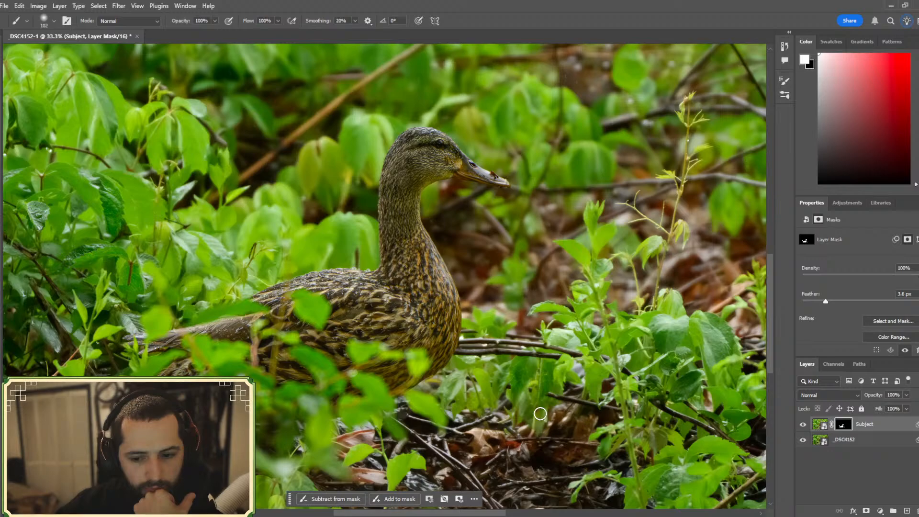
{"action": "scroll", "coordinate": [524, 421], "scroll_direction": "down", "scroll_amount": 5}
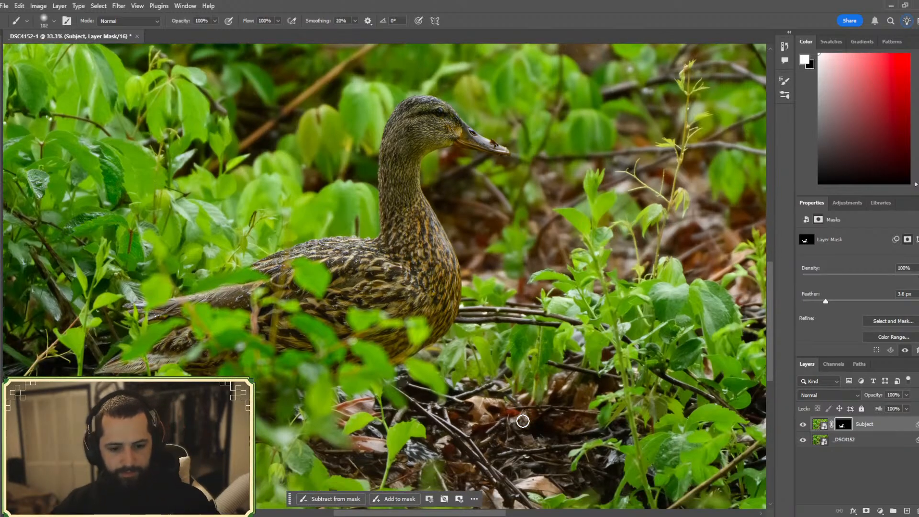
{"action": "key", "text": "ctrl+minus"}
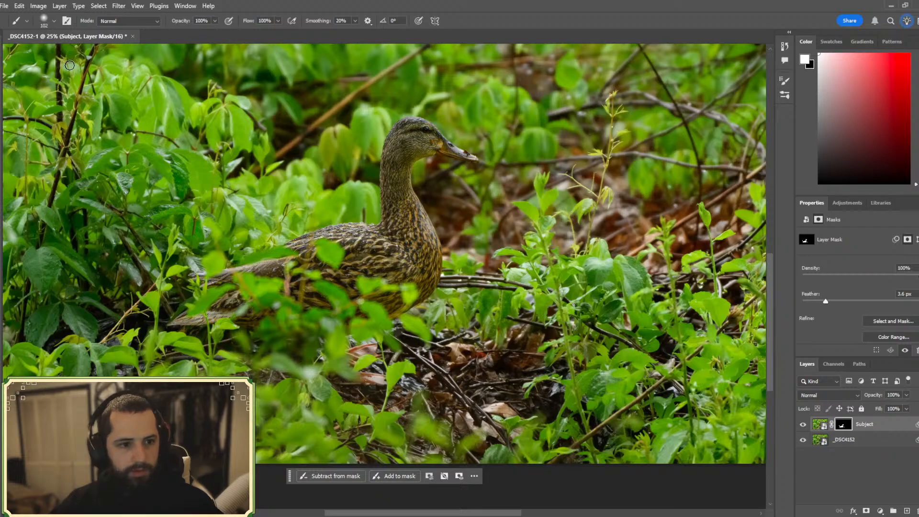
{"action": "left_click", "coordinate": [54, 21]}
{"action": "left_click_drag", "start_coordinate": [69, 53], "coordinate": [87, 58]}
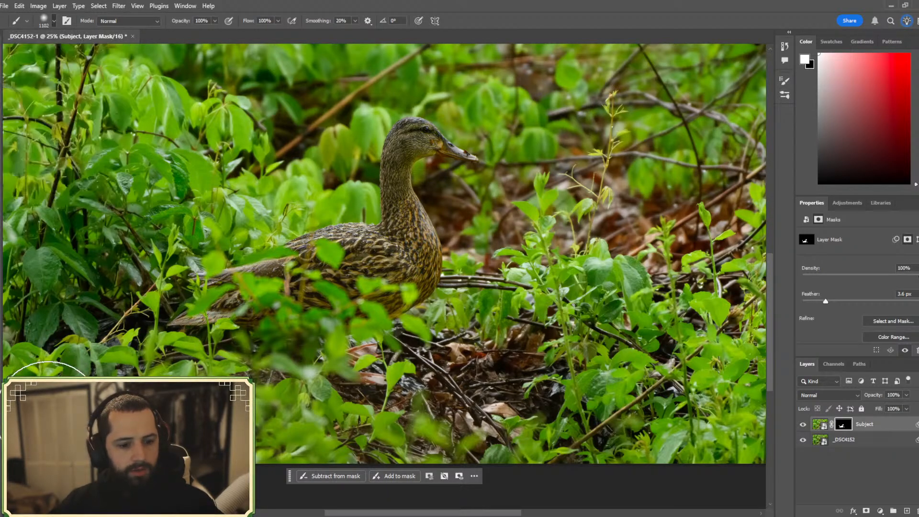
{"action": "key", "text": "Return"}
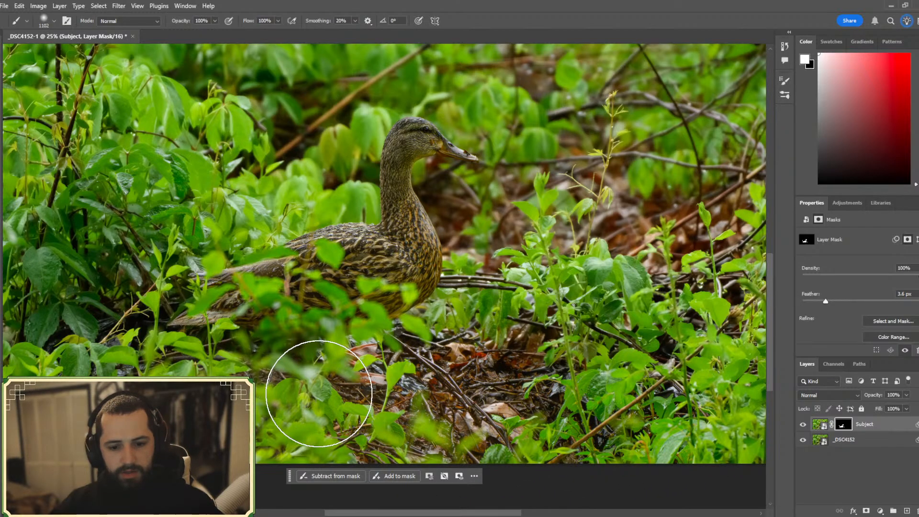
{"action": "left_click_drag", "start_coordinate": [65, 387], "coordinate": [41, 403]}
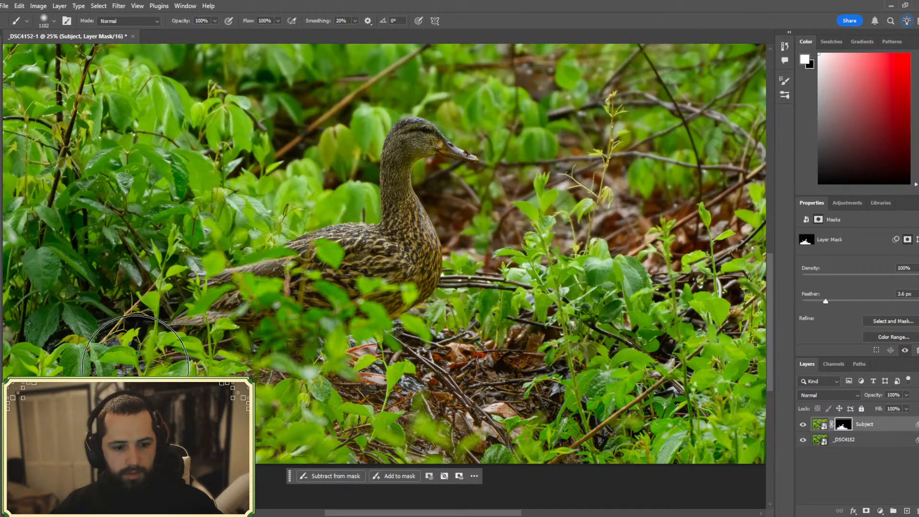
- Reduce the soft round brush to 88 px and refine the foreground plants in the Subject layer mask by subtracting and adding areas
{"action": "scroll", "coordinate": [164, 318], "scroll_direction": "up", "scroll_amount": 2}
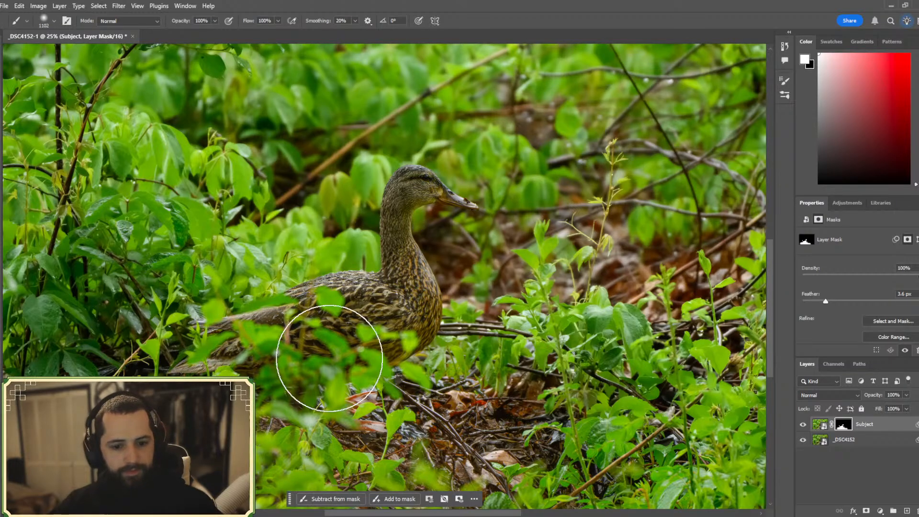
{"action": "scroll", "coordinate": [290, 297], "scroll_direction": "up", "scroll_amount": 3}
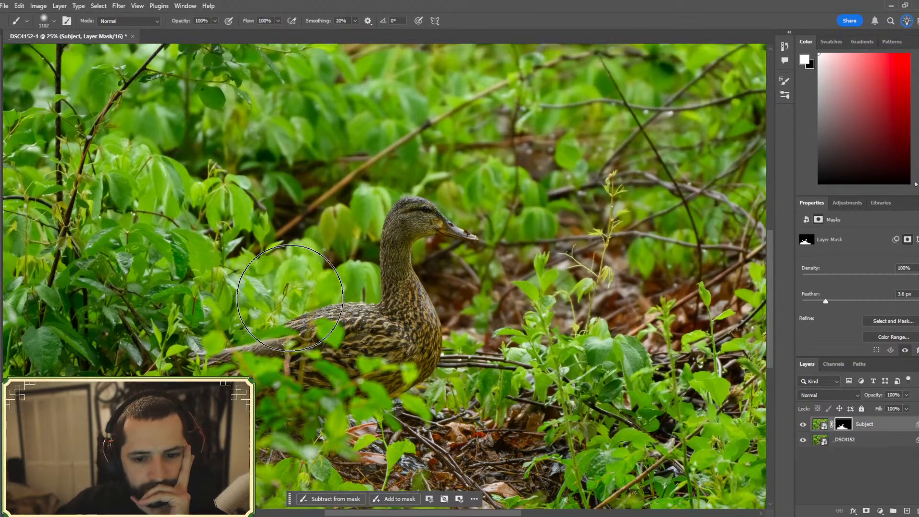
{"action": "scroll", "coordinate": [290, 298], "scroll_direction": "up", "scroll_amount": 3}
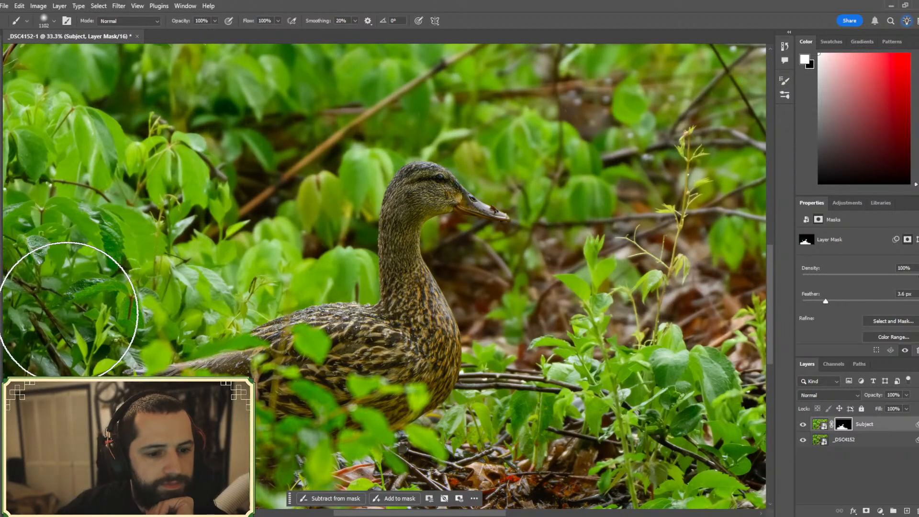
{"action": "left_click", "coordinate": [53, 21]}
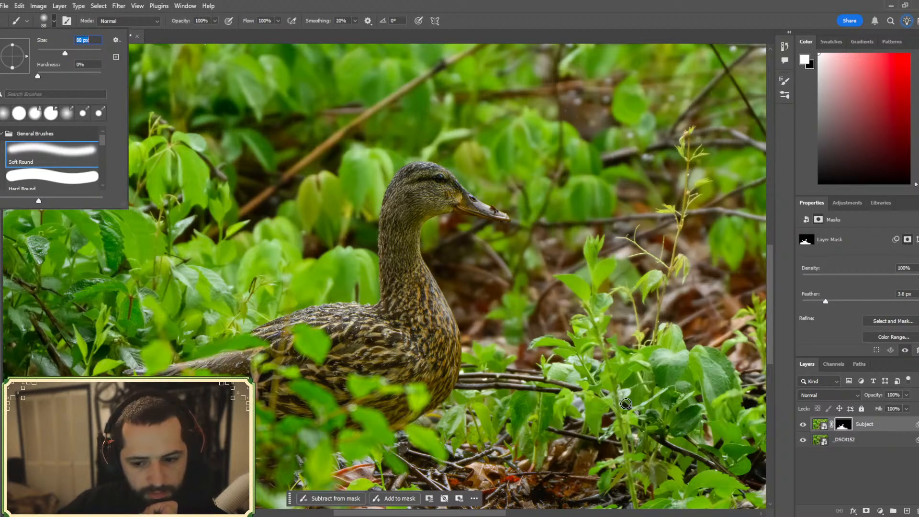
{"action": "key", "text": "Return"}
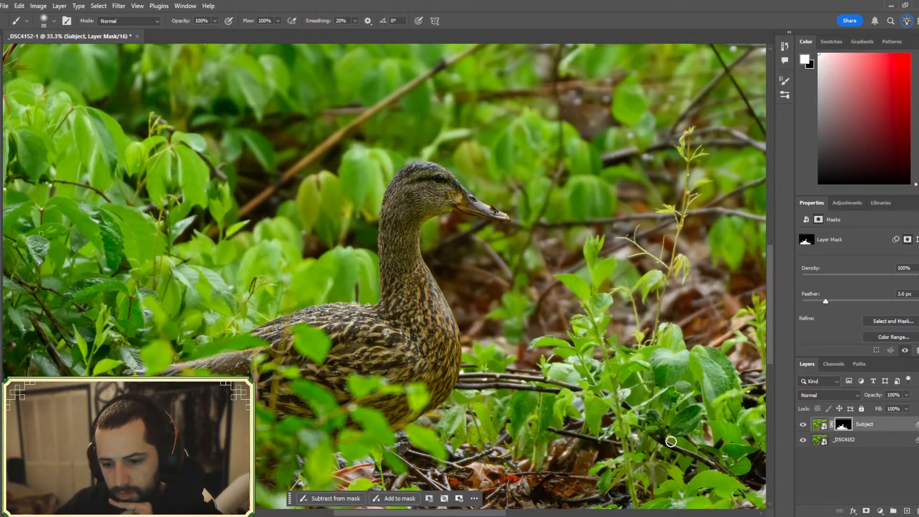
{"action": "scroll", "coordinate": [691, 445], "scroll_direction": "down", "scroll_amount": 1}
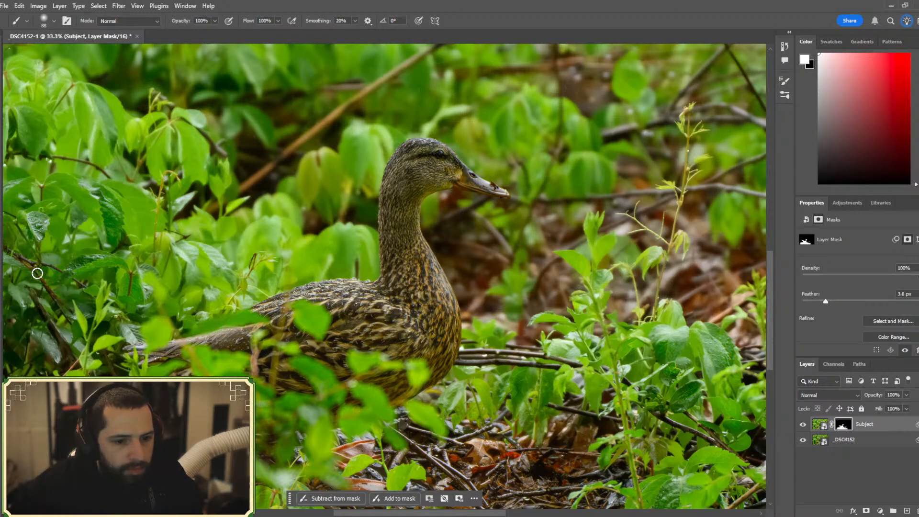
{"action": "left_click", "coordinate": [333, 499]}
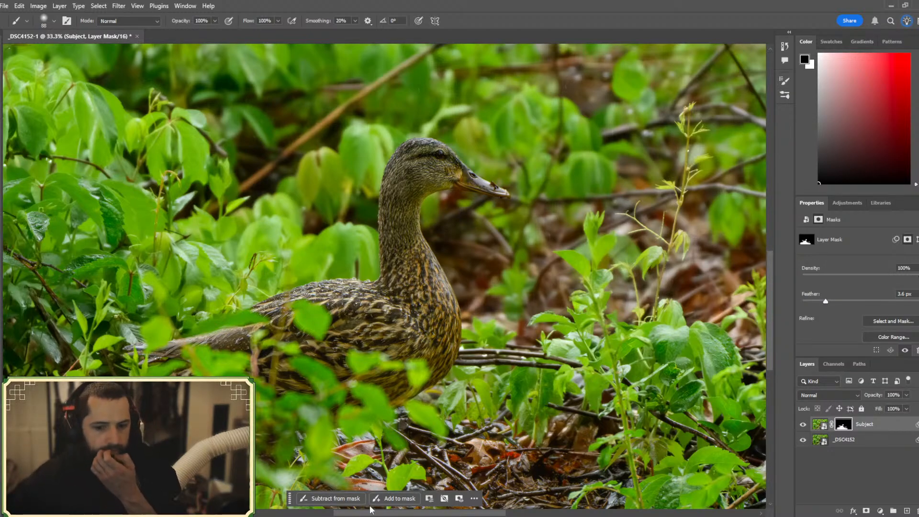
{"action": "left_click", "coordinate": [383, 501]}
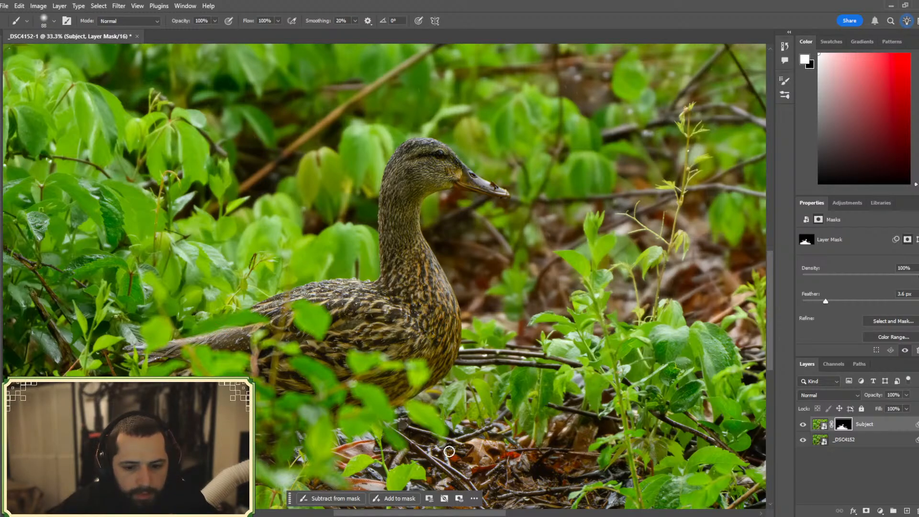
{"action": "scroll", "coordinate": [445, 452], "scroll_direction": "down", "scroll_amount": 2}
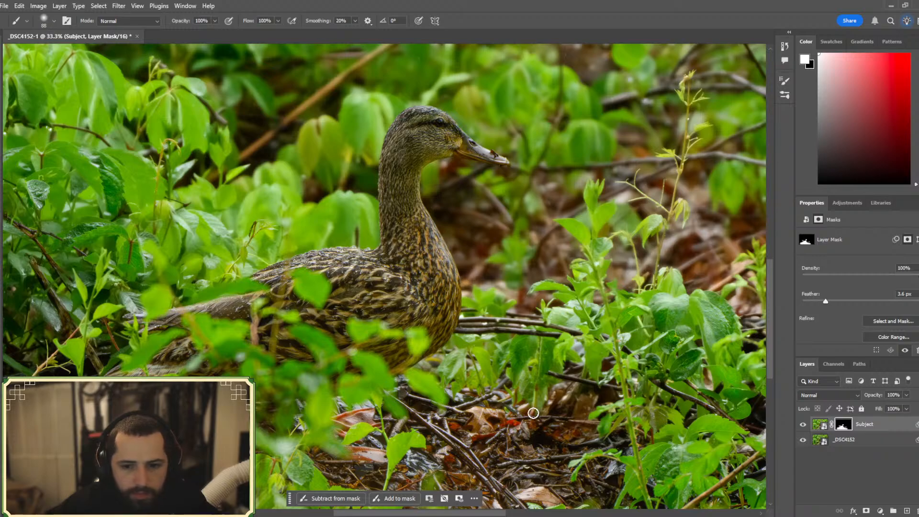
- Reduce the brush to 23 px and paint the thin, tall sprout in front of the duck's bill into the Subject mask
{"action": "scroll", "coordinate": [530, 410], "scroll_direction": "up", "scroll_amount": 4}
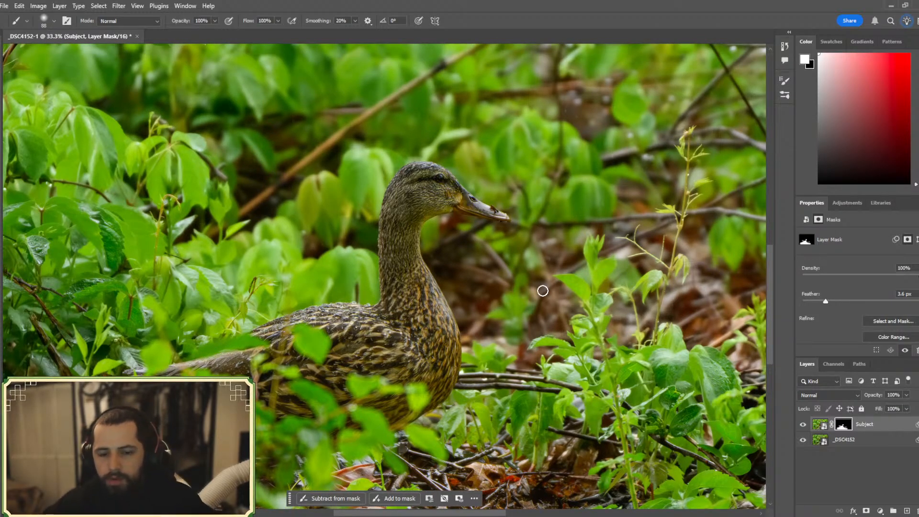
{"action": "left_click", "coordinate": [43, 21]}
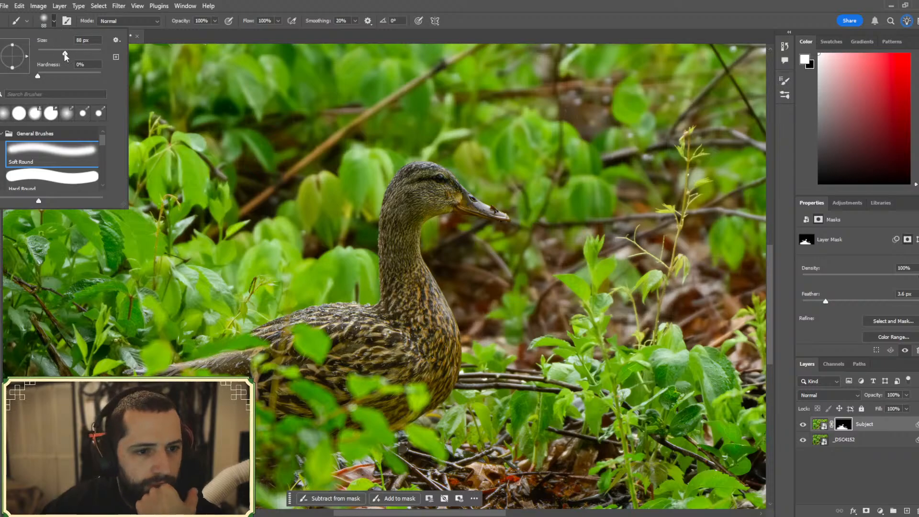
{"action": "left_click_drag", "start_coordinate": [54, 53], "coordinate": [44, 52]}
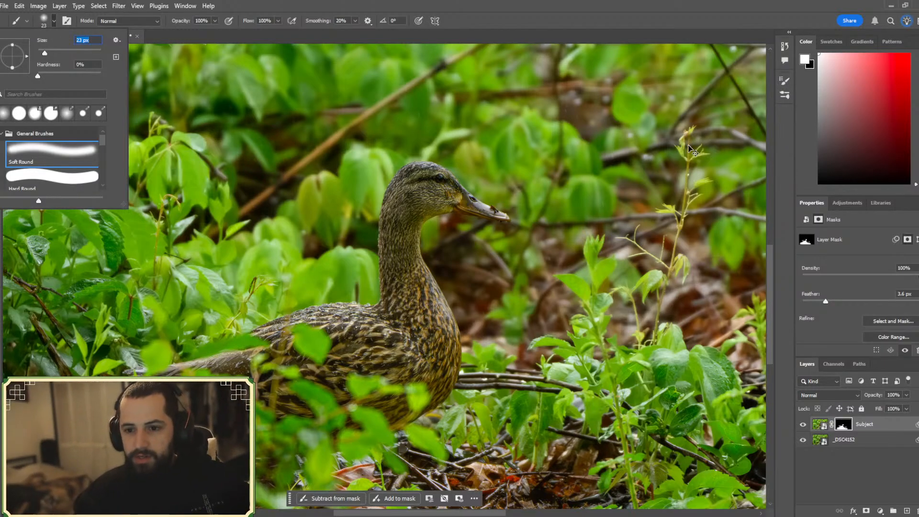
{"action": "key", "text": "ctrl+plus"}
{"action": "scroll", "coordinate": [544, 340], "scroll_direction": "right", "scroll_amount": 10}
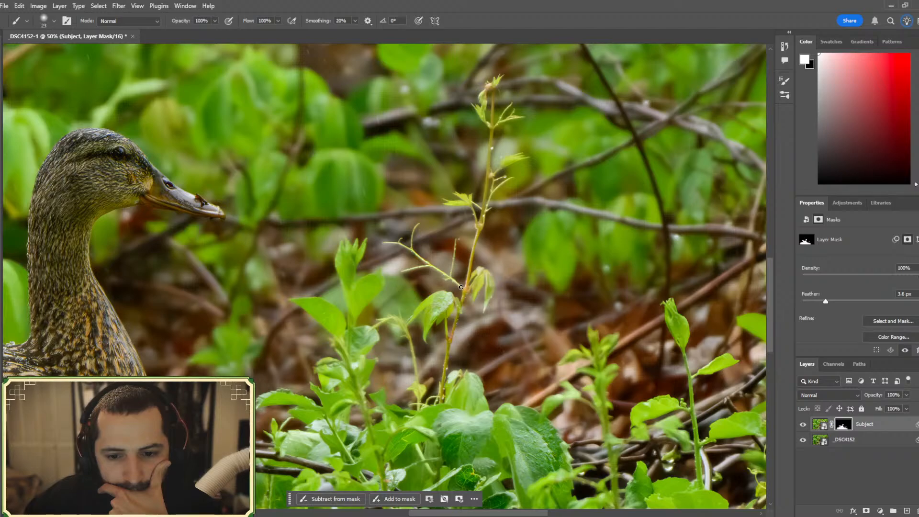
{"action": "key", "text": "x"}
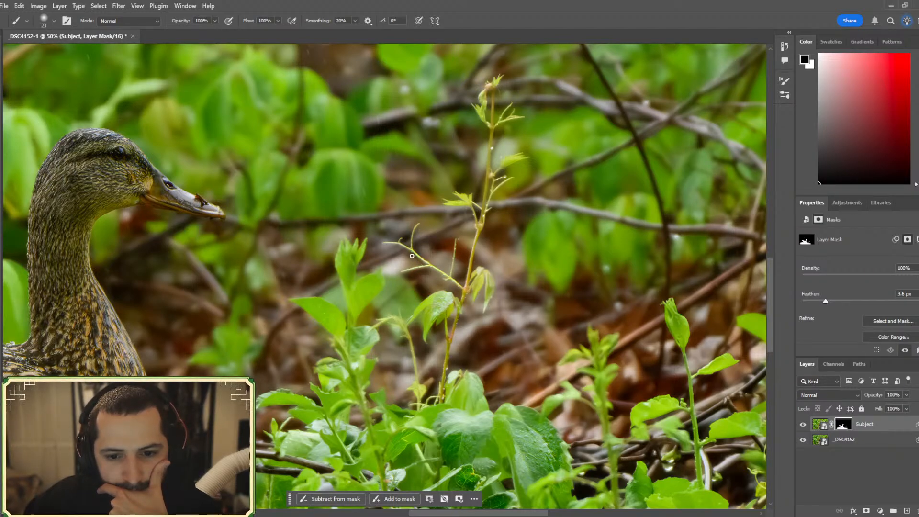
{"action": "key", "text": "x"}
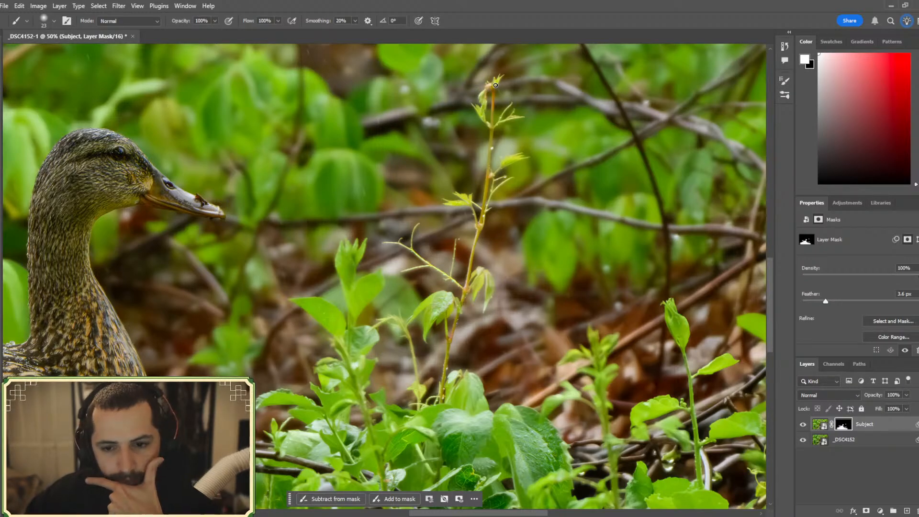
- Try several densities for the Subject layer mask and set it to 85%
{"action": "key", "text": "ctrl+minus"}
{"action": "key", "text": "ctrl+minus"}
{"action": "key", "text": "ctrl+minus"}
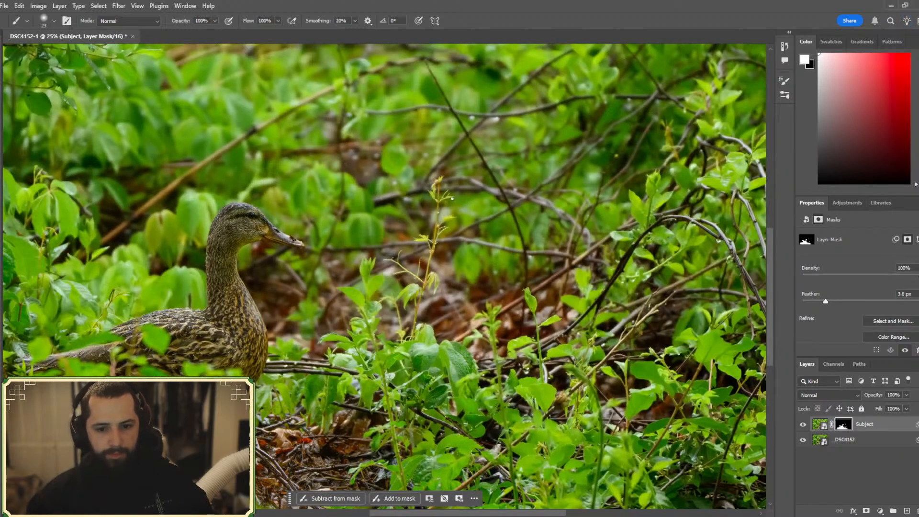
{"action": "left_click_drag", "start_coordinate": [430, 514], "coordinate": [390, 513]}
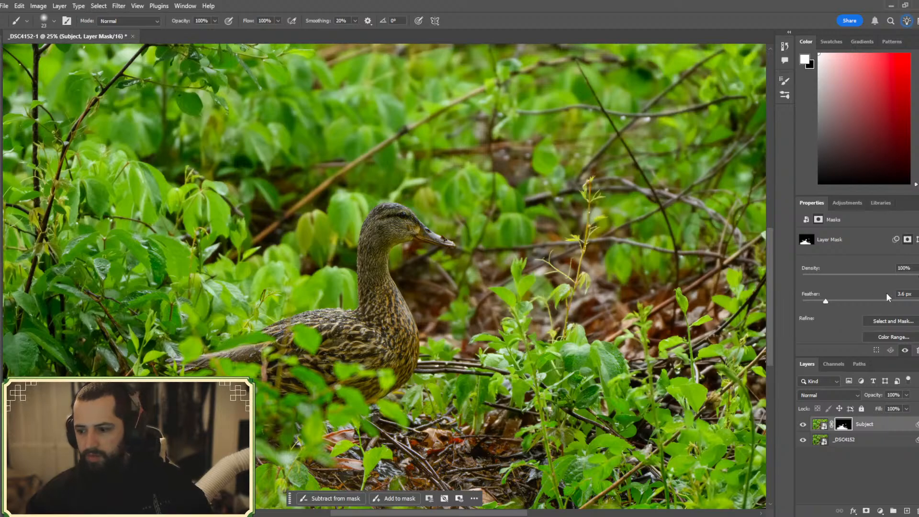
{"action": "left_click", "coordinate": [893, 274]}
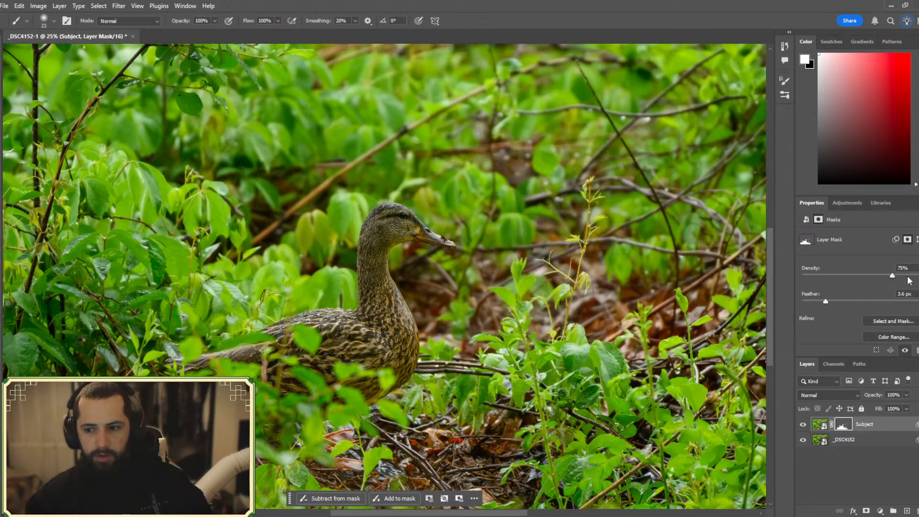
{"action": "left_click", "coordinate": [911, 277]}
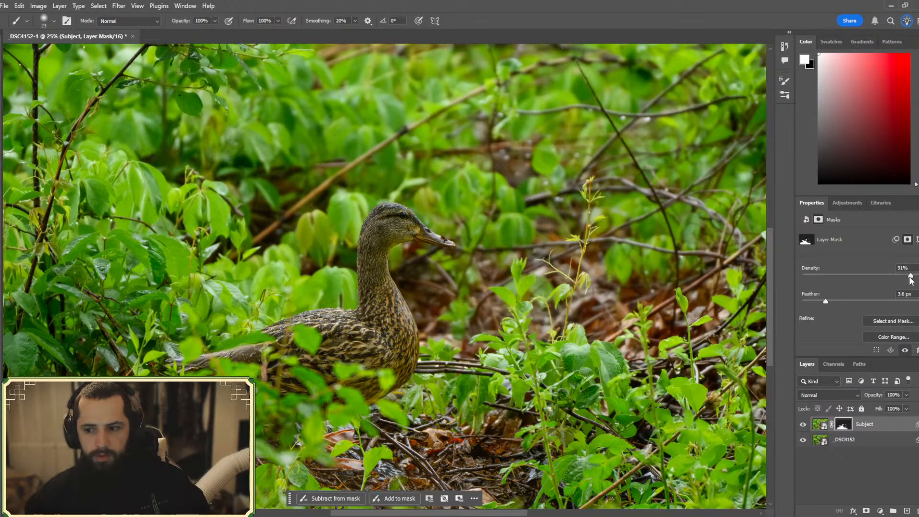
{"action": "left_click_drag", "start_coordinate": [910, 276], "coordinate": [918, 276]}
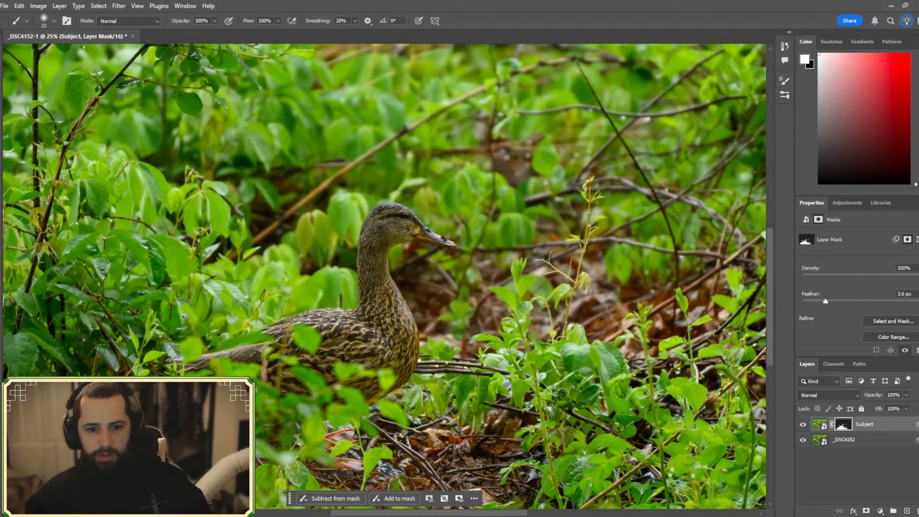
{"action": "left_click", "coordinate": [885, 275]}
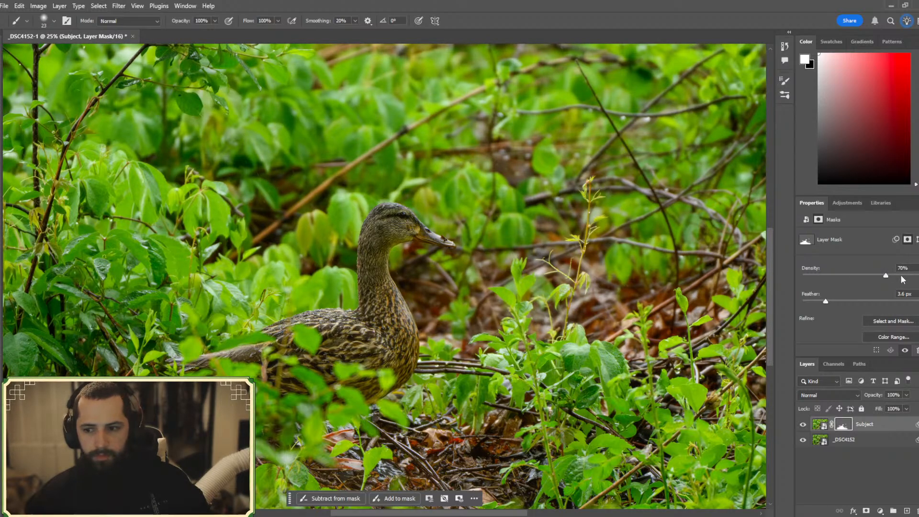
{"action": "left_click", "coordinate": [901, 276]}
{"action": "left_click_drag", "start_coordinate": [900, 277], "coordinate": [904, 277]}
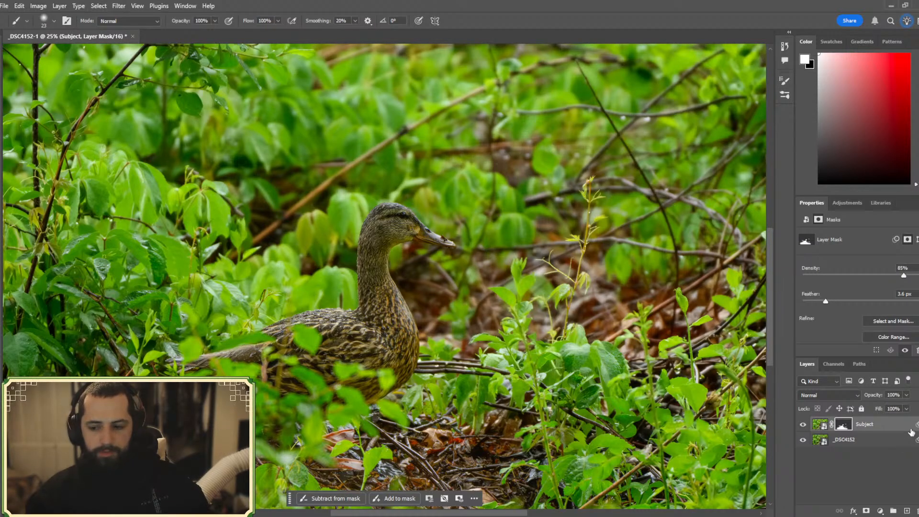
- Toggle the Subject layer's visibility to compare the photo with and without its adjustments
{"action": "left_click", "coordinate": [804, 426]}
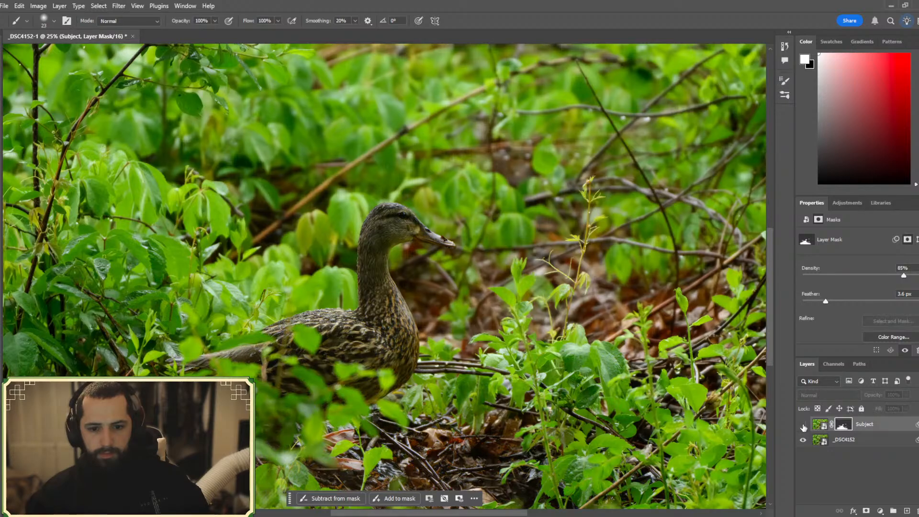
{"action": "left_click", "coordinate": [804, 425]}
{"action": "left_click", "coordinate": [803, 425]}
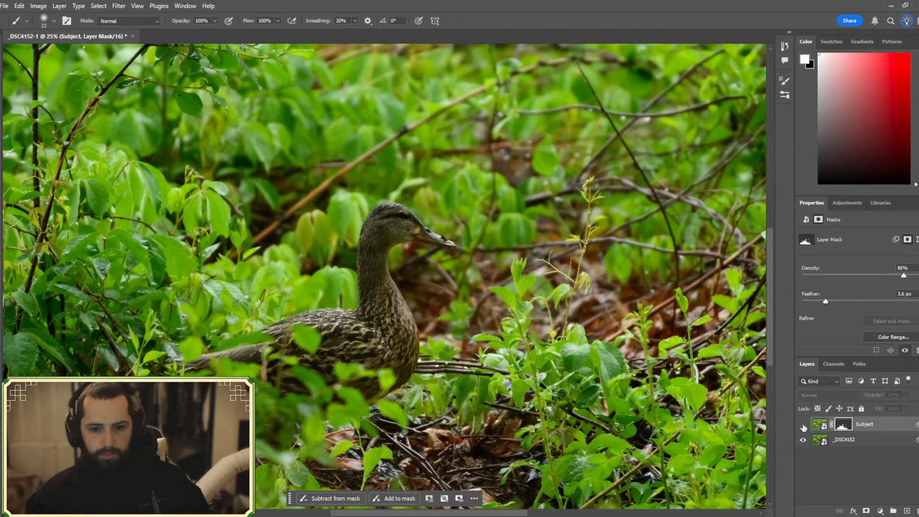
{"action": "left_click", "coordinate": [804, 425]}
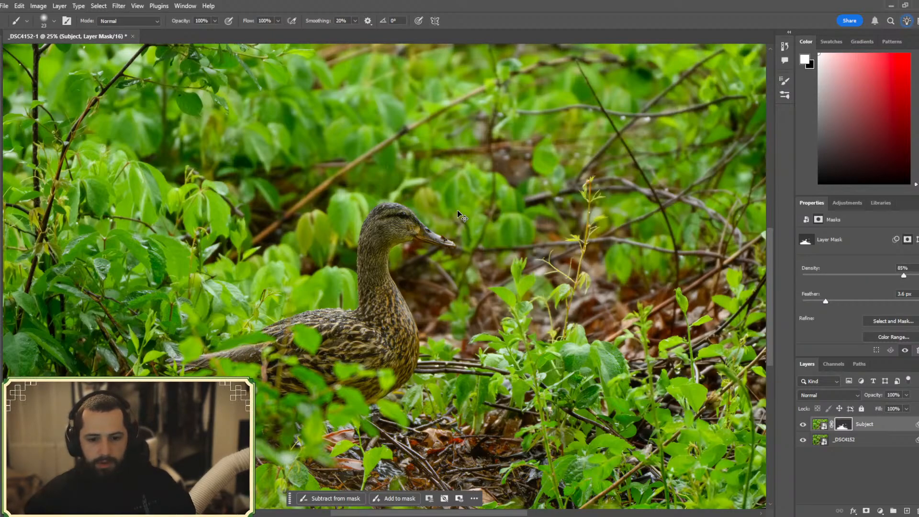
- Select the duck's eye with the Quick Selection tool in add mode at a brush size of 40 px
{"action": "key", "text": "ctrl+plus"}
{"action": "key", "text": "ctrl+plus"}
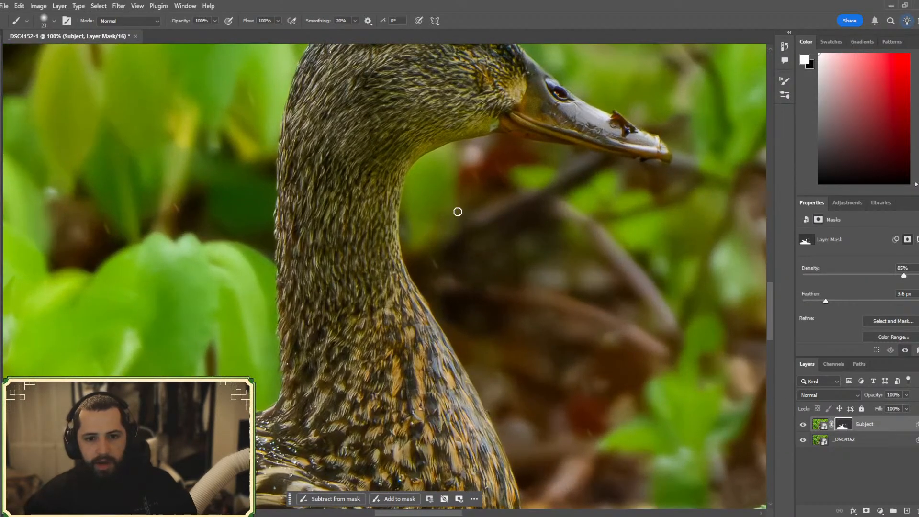
{"action": "scroll", "coordinate": [457, 211], "scroll_direction": "up", "scroll_amount": 3}
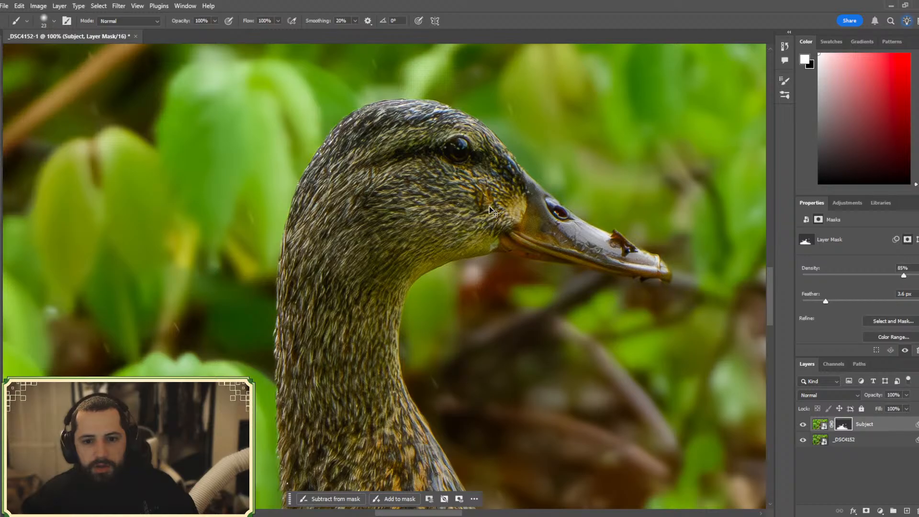
{"action": "key", "text": "ctrl+plus"}
{"action": "scroll", "coordinate": [493, 199], "scroll_direction": "up", "scroll_amount": 3}
{"action": "scroll", "coordinate": [495, 200], "scroll_direction": "up", "scroll_amount": 2}
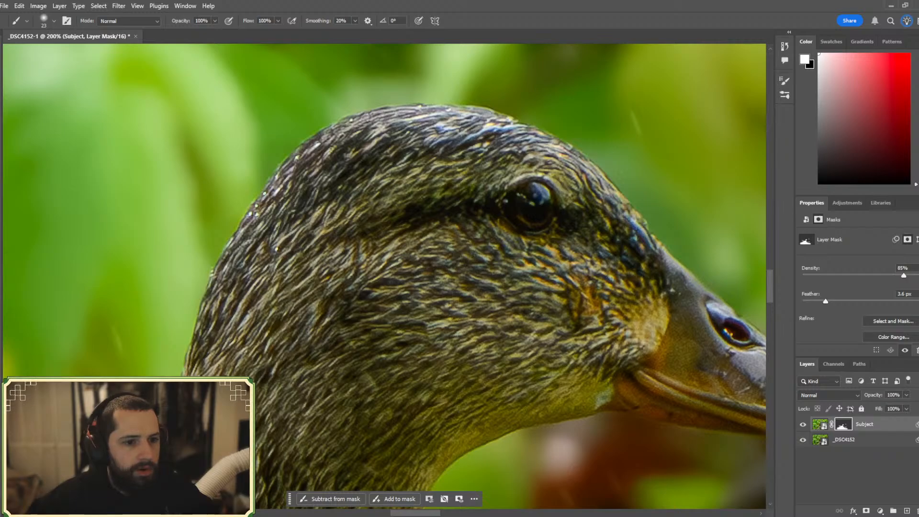
{"action": "key", "text": "w"}
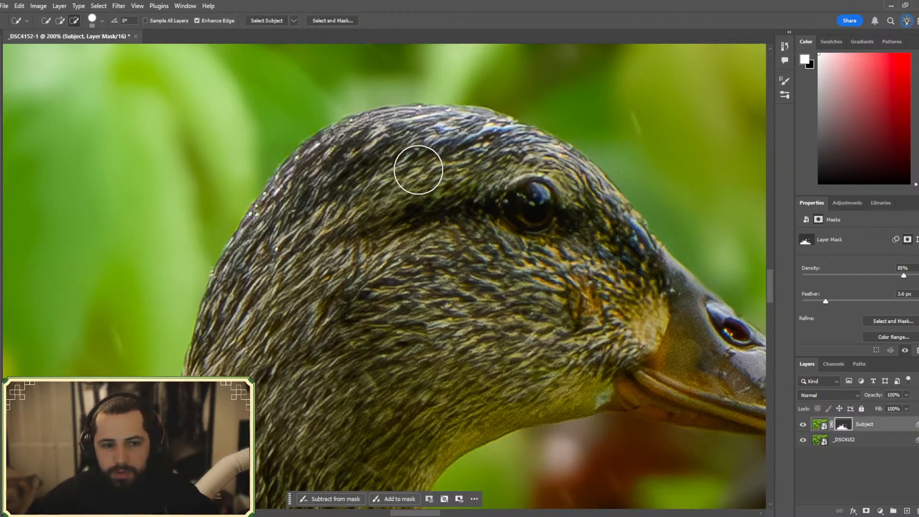
{"action": "left_click", "coordinate": [60, 20]}
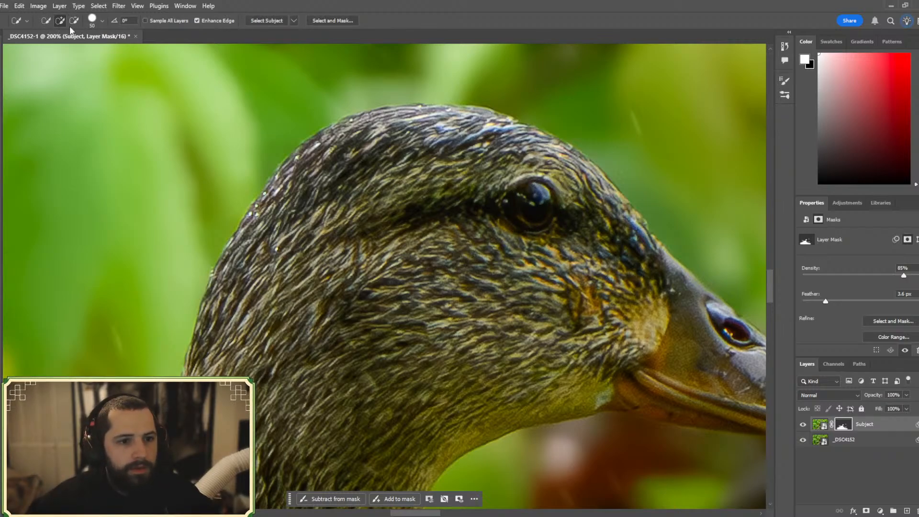
{"action": "left_click", "coordinate": [96, 21]}
{"action": "left_click_drag", "start_coordinate": [71, 50], "coordinate": [65, 50]}
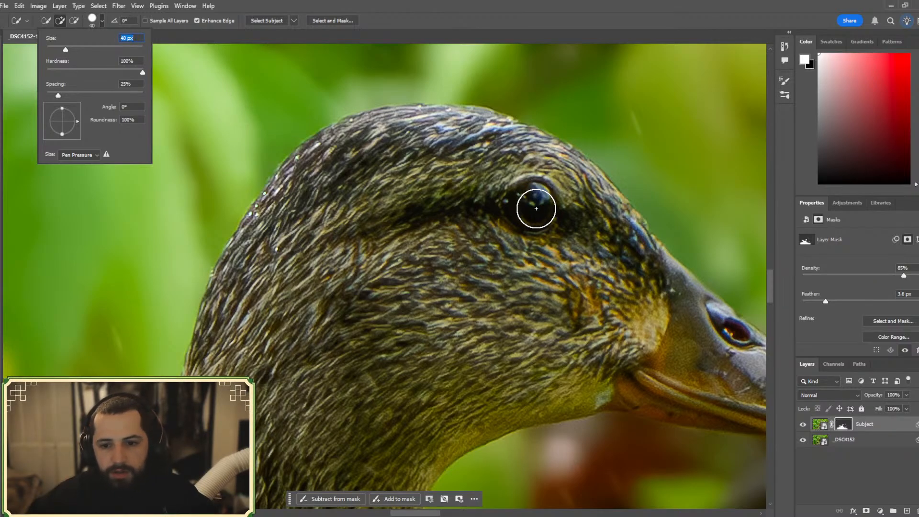
{"action": "left_click", "coordinate": [533, 206]}
{"action": "left_click", "coordinate": [532, 205]}
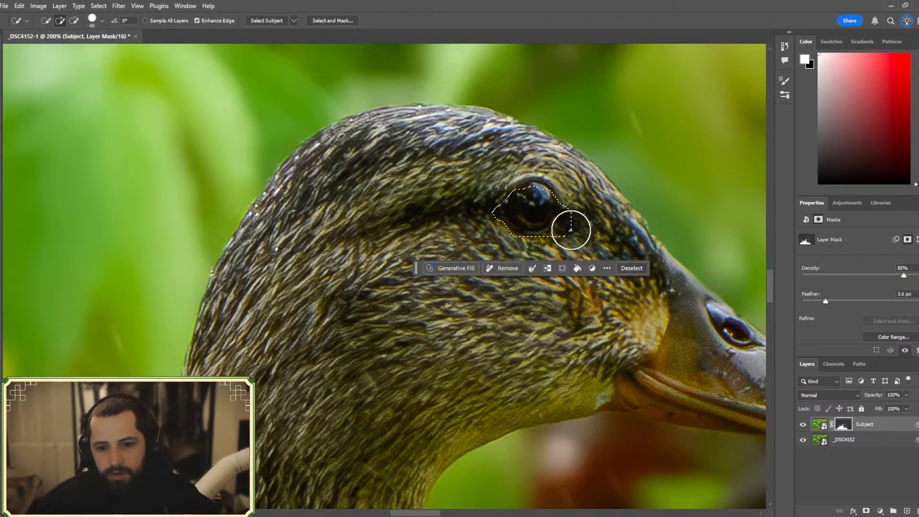
- Reduce the selection brush to 25 px and refine the eye selection, subtracting the excess feathers below the eye
{"action": "left_click", "coordinate": [93, 20]}
{"action": "left_click_drag", "start_coordinate": [65, 49], "coordinate": [58, 50]}
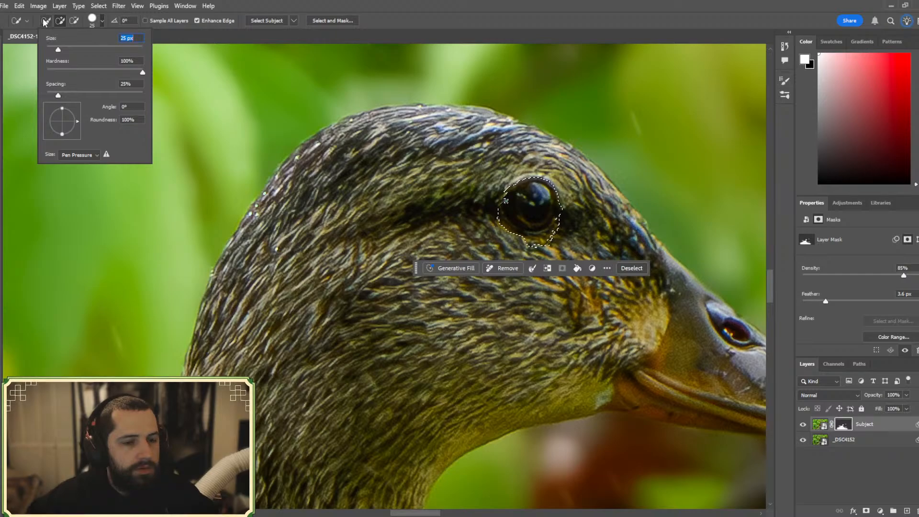
{"action": "left_click", "coordinate": [74, 20]}
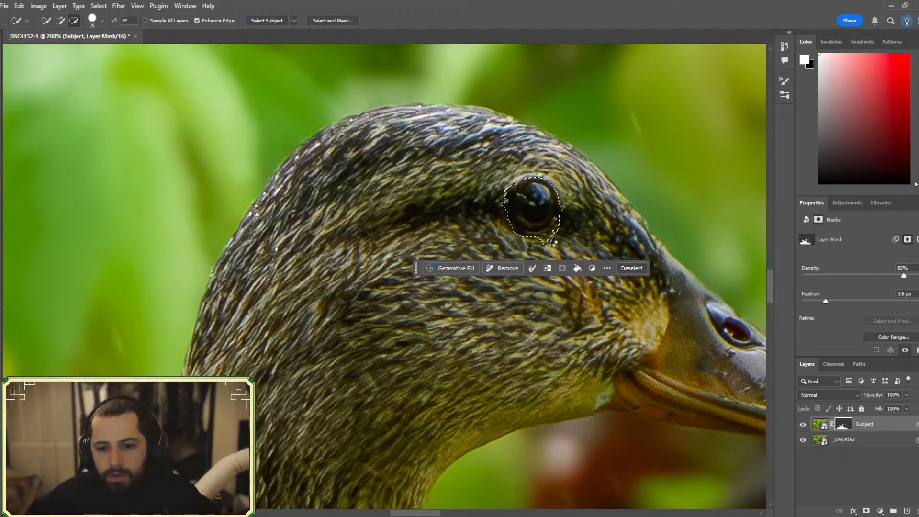
{"action": "left_click", "coordinate": [552, 238]}
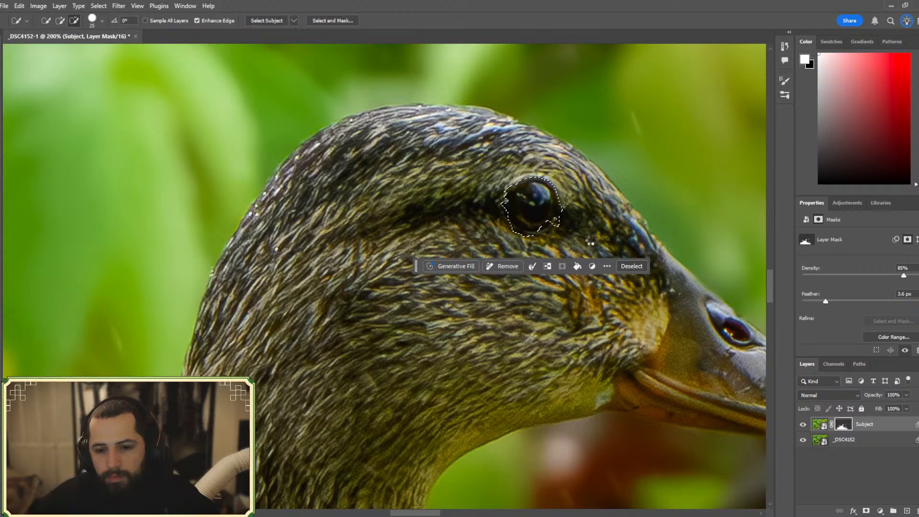
- Trim the eye selection's outer edge by subtracting surrounding feathers with the 25 px brush, undoing strokes that cut into the eye
{"action": "left_click", "coordinate": [566, 223]}
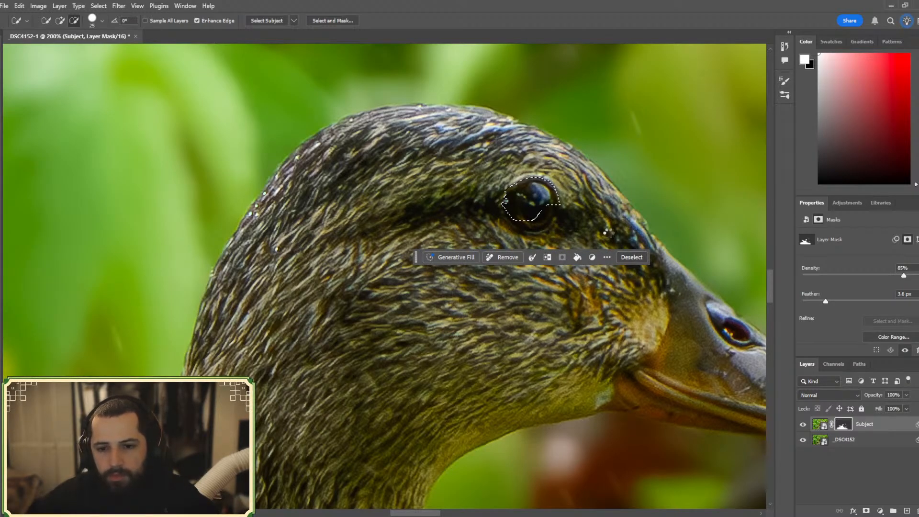
{"action": "key", "text": "ctrl+z"}
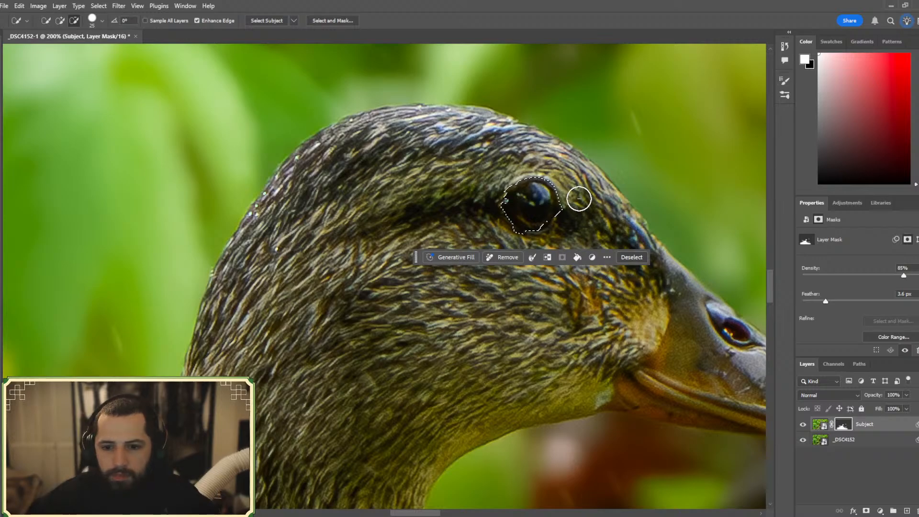
{"action": "left_click", "coordinate": [512, 236]}
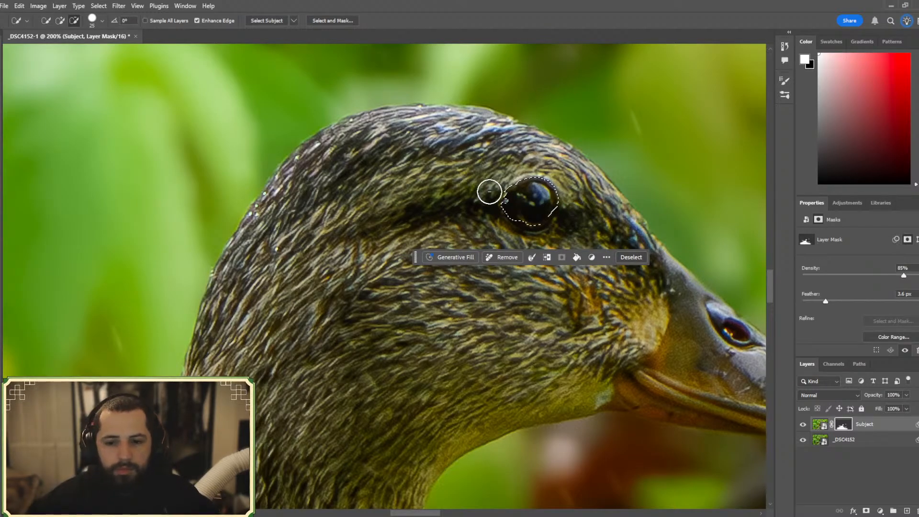
{"action": "key", "text": "ctrl+z"}
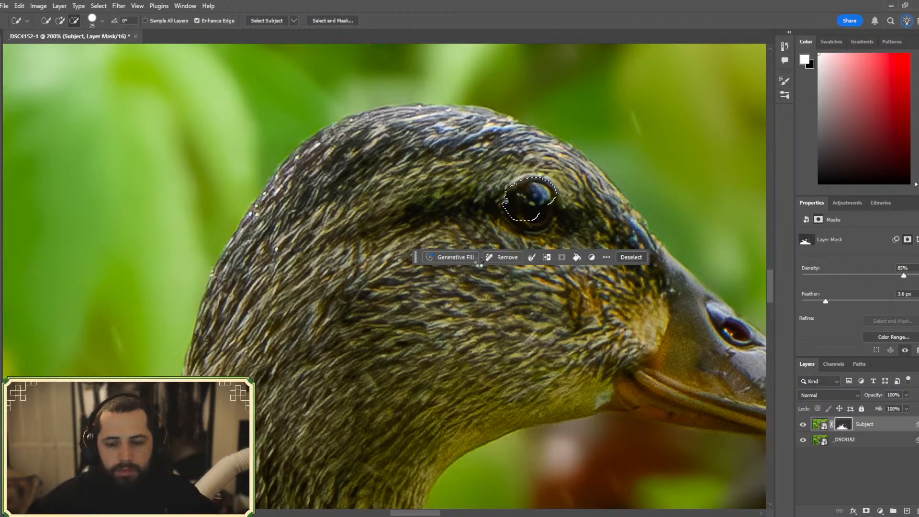
{"action": "key", "text": "ctrl+z"}
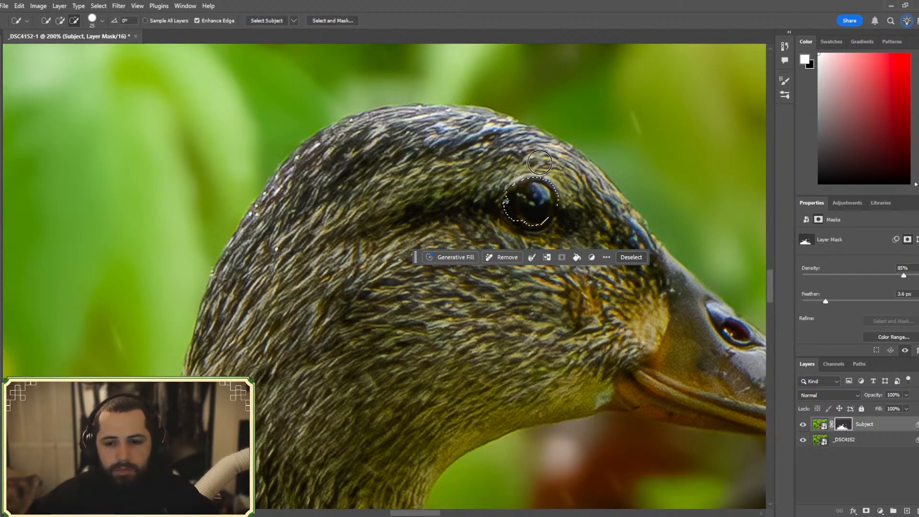
{"action": "left_click_drag", "start_coordinate": [561, 235], "coordinate": [562, 238]}
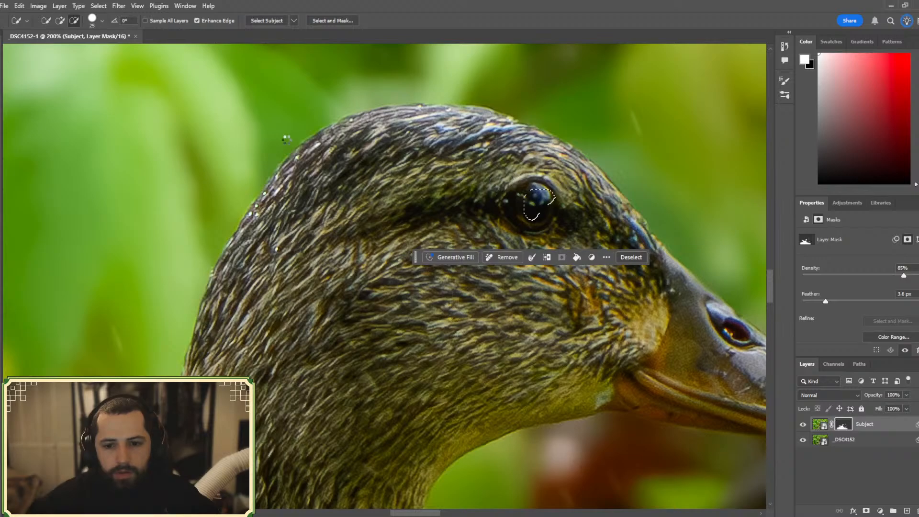
{"action": "key", "text": "ctrl+z"}
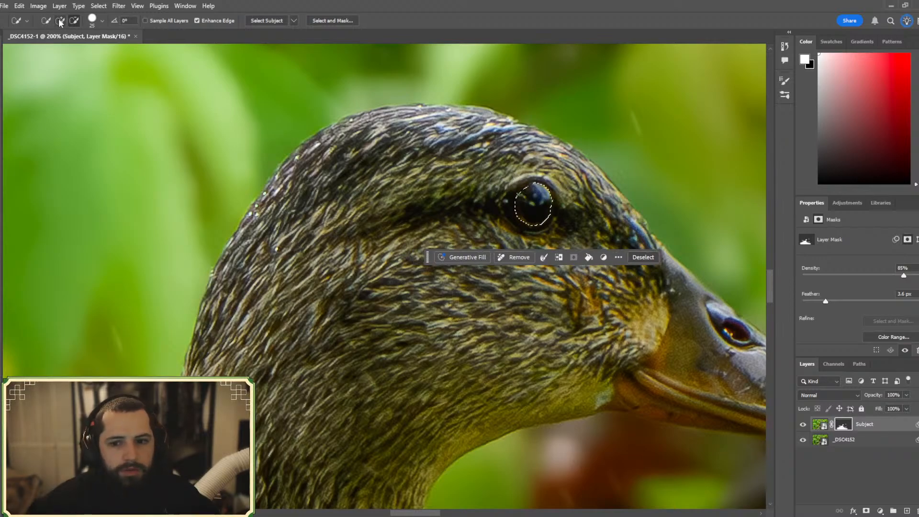
- Add to the eye selection along its outer edge with the 25 px brush, undoing the additions that spread too far
{"action": "left_click", "coordinate": [59, 21]}
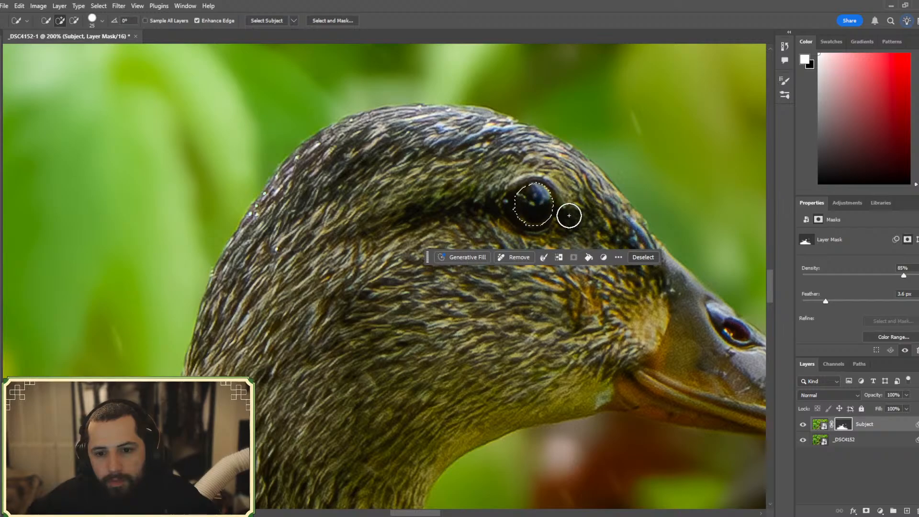
{"action": "left_click", "coordinate": [525, 206]}
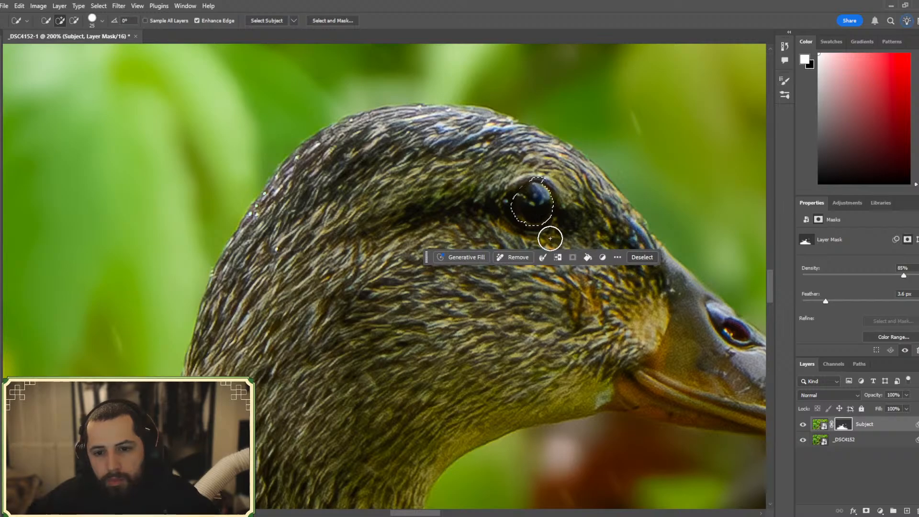
{"action": "left_click", "coordinate": [538, 189]}
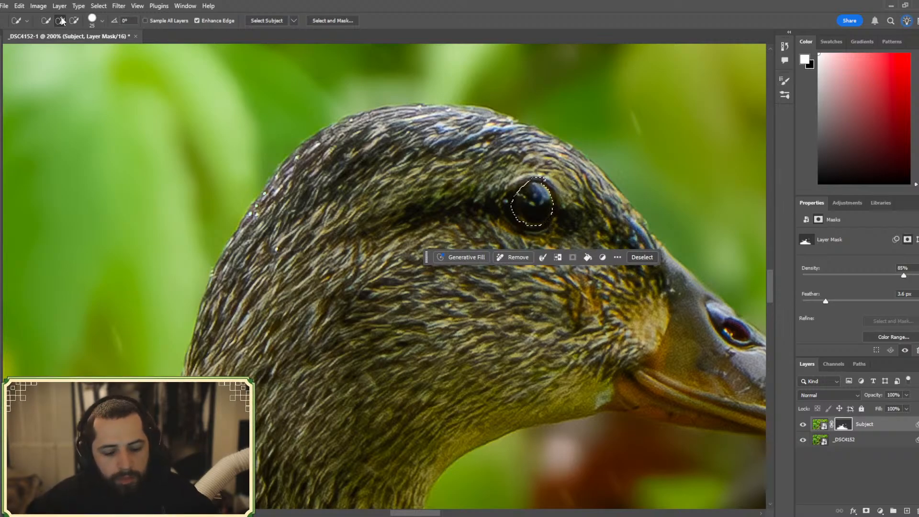
{"action": "key", "text": "ctrl+z"}
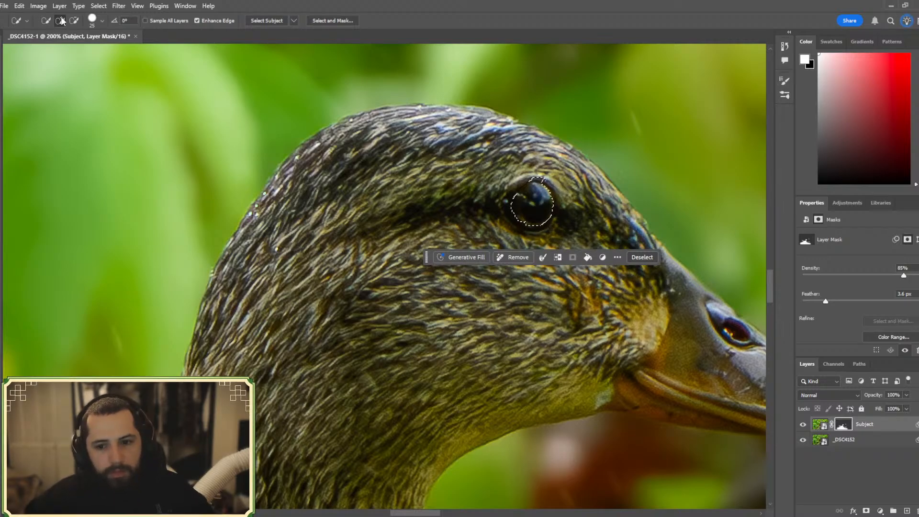
{"action": "left_click", "coordinate": [528, 212]}
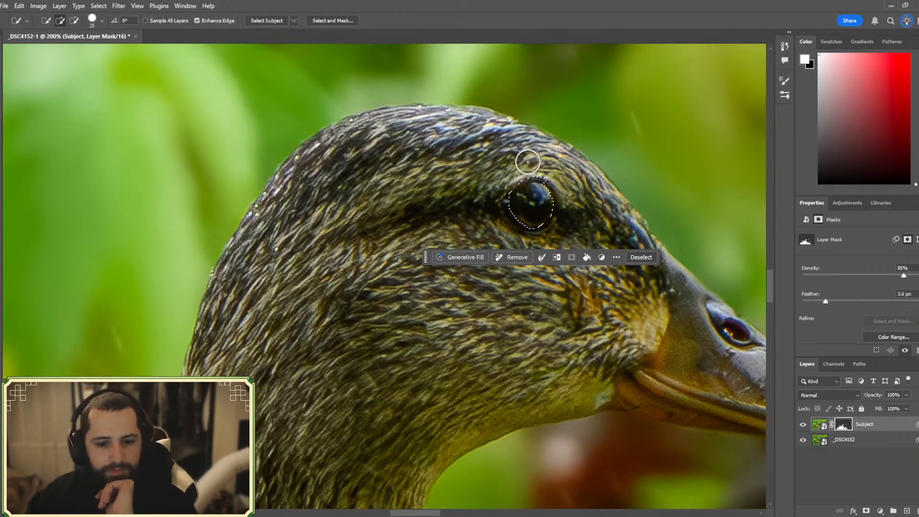
{"action": "key", "text": "ctrl+z"}
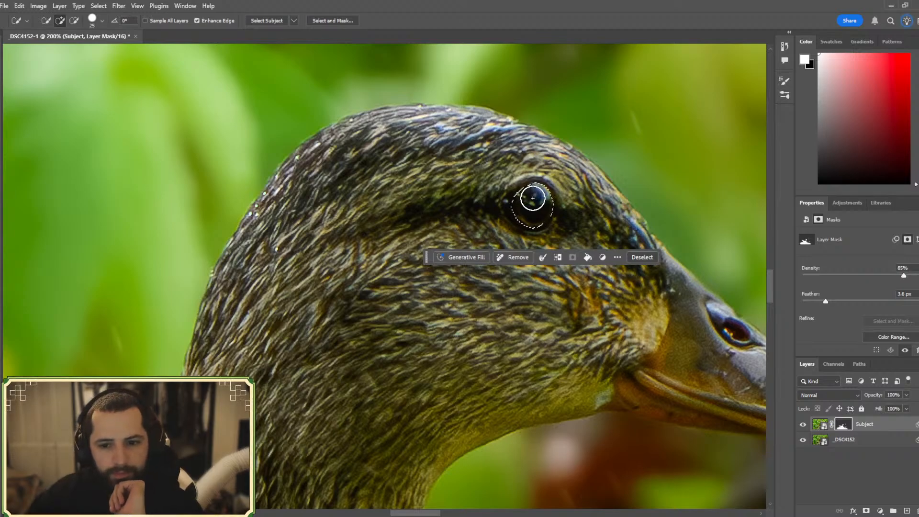
- Reduce the selection brush to 17 px and refine the upper edge of the eye selection, undoing the excessive subtraction
{"action": "left_click", "coordinate": [102, 21]}
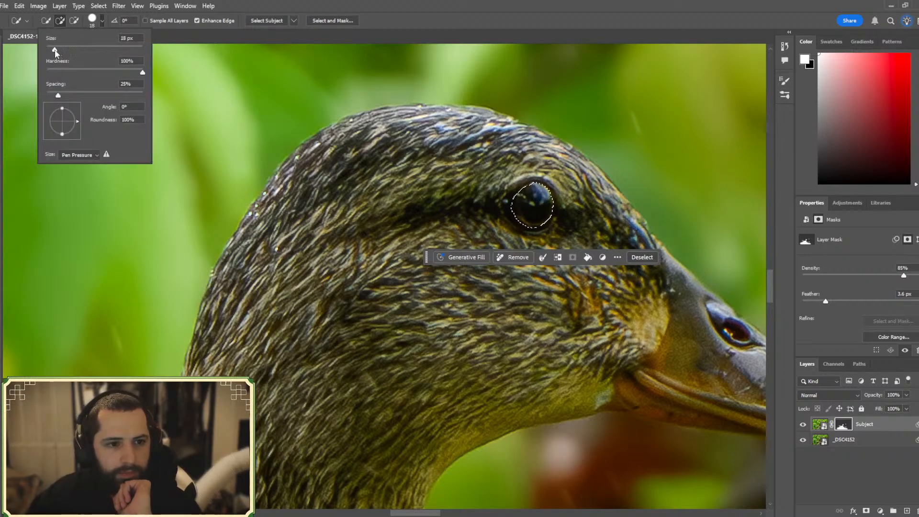
{"action": "left_click_drag", "start_coordinate": [55, 52], "coordinate": [54, 50]}
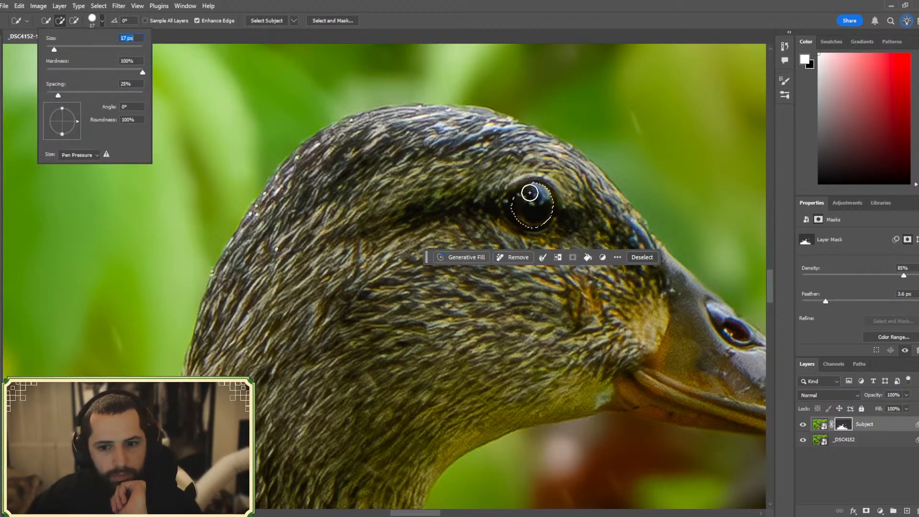
{"action": "left_click", "coordinate": [536, 186]}
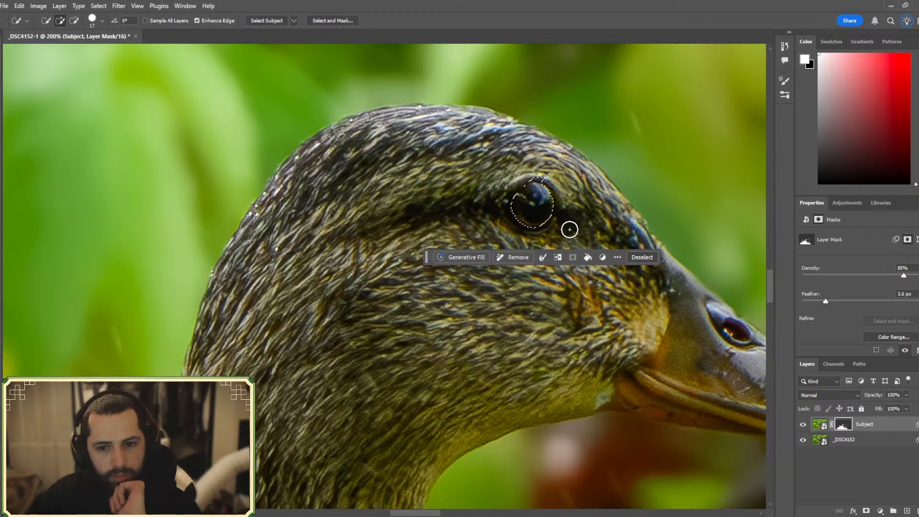
{"action": "left_click", "coordinate": [74, 20]}
{"action": "left_click_drag", "start_coordinate": [537, 172], "coordinate": [567, 186]}
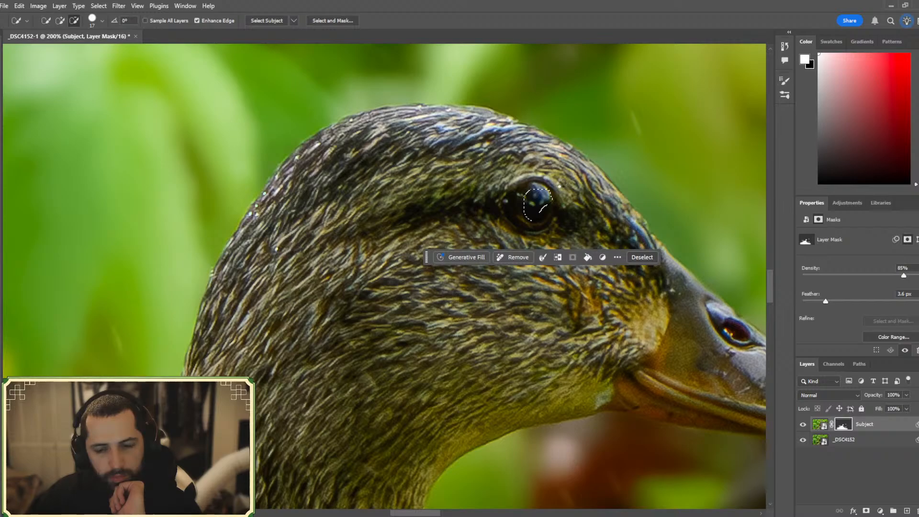
{"action": "key", "text": "ctrl+z"}
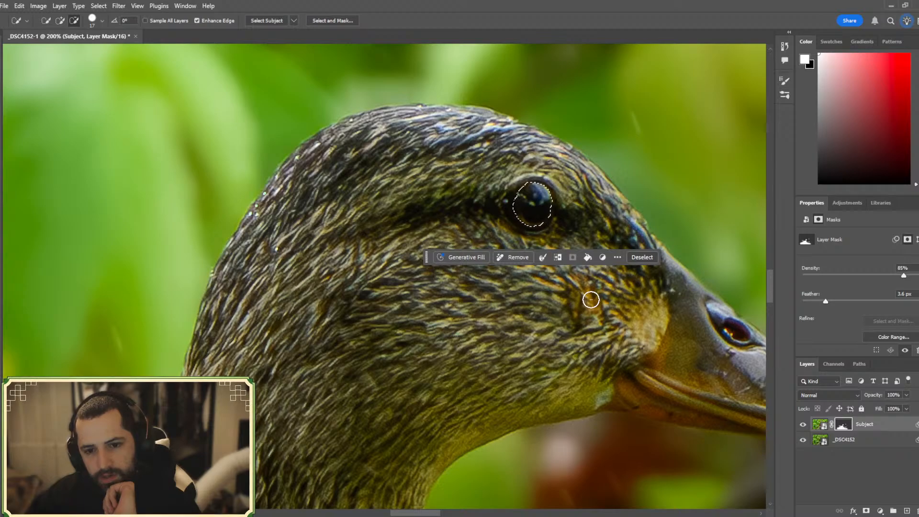
- Add a Curves adjustment layer masked to the eye selection, raise the curve's highlights to brighten the eye, and add two control points in the shadows
{"action": "left_click", "coordinate": [602, 258]}
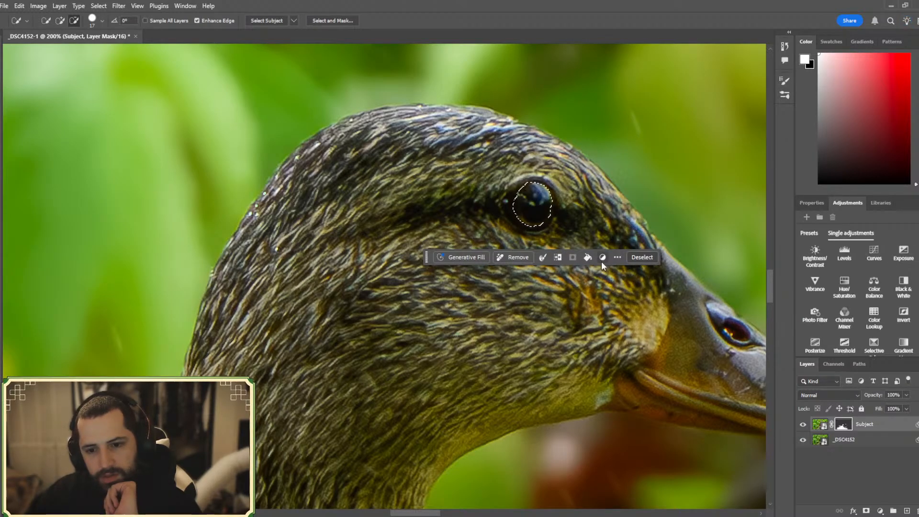
{"action": "left_click", "coordinate": [873, 253]}
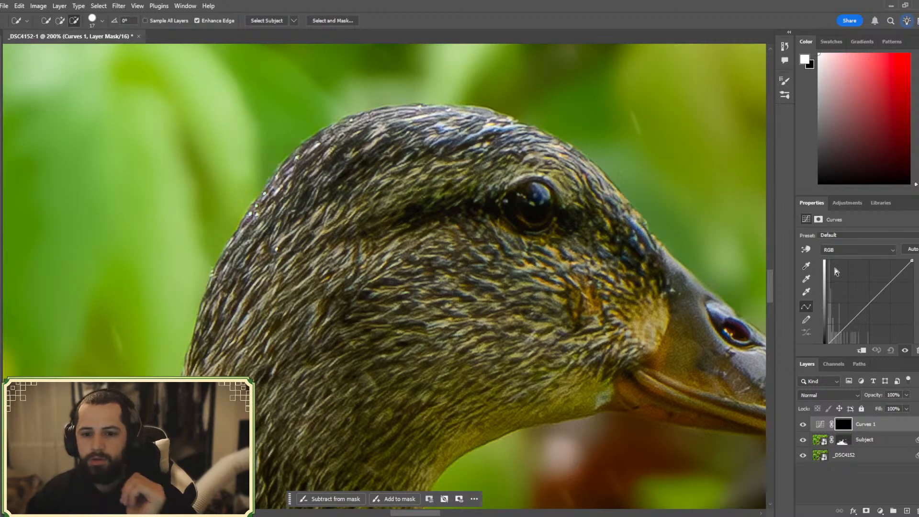
{"action": "key", "text": "ctrl+minus"}
{"action": "key", "text": "ctrl+minus"}
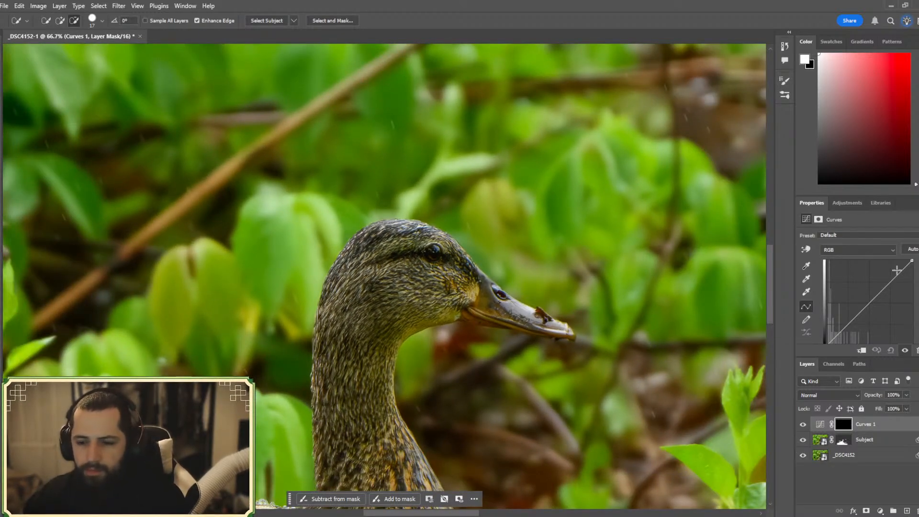
{"action": "left_click_drag", "start_coordinate": [896, 275], "coordinate": [890, 270]}
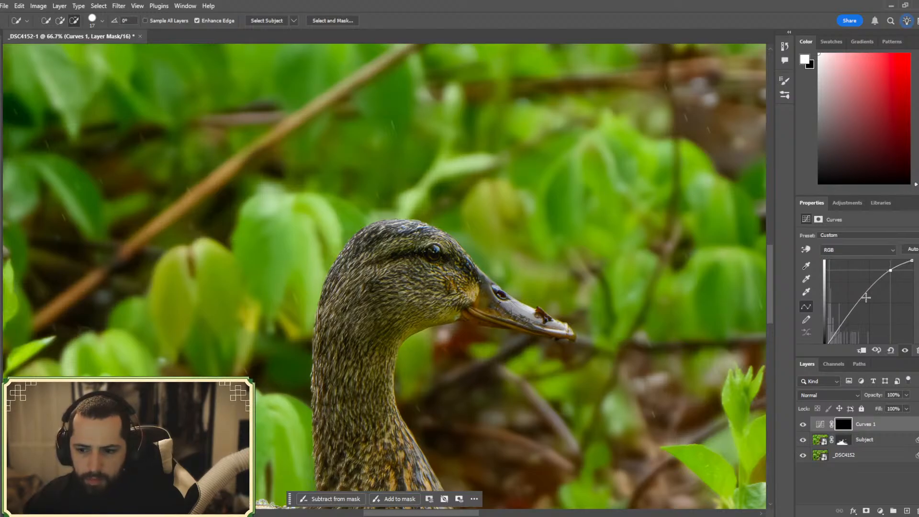
{"action": "left_click_drag", "start_coordinate": [846, 318], "coordinate": [840, 329]}
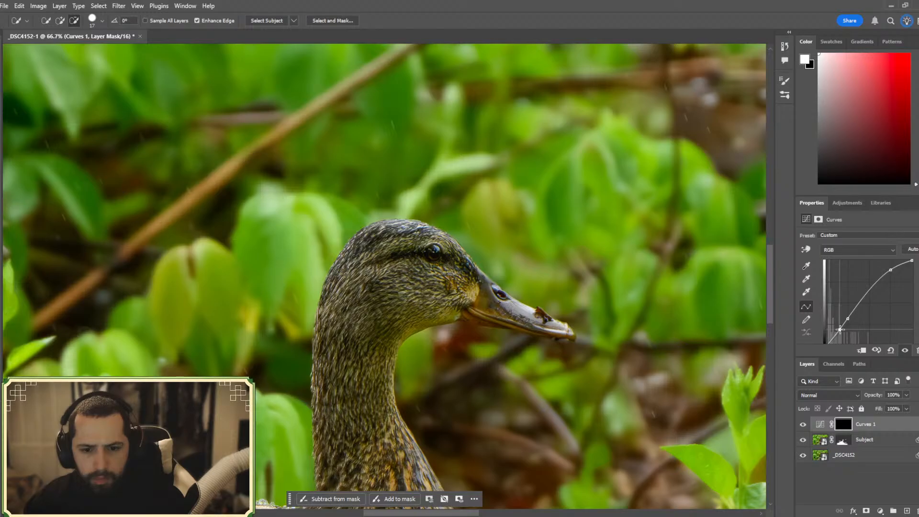
- Toggle the Curves 1 layer's visibility to compare the eye with and without the brightening, both from afar and close up
{"action": "left_click", "coordinate": [803, 425]}
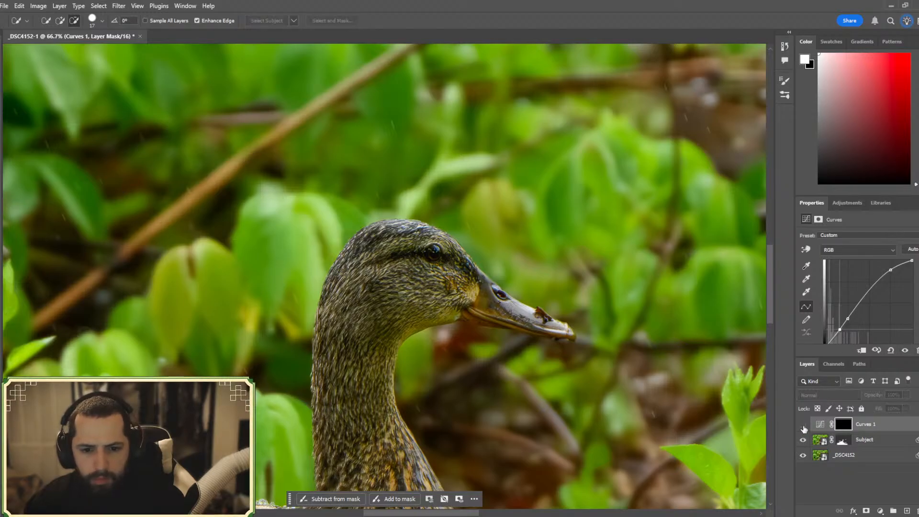
{"action": "left_click", "coordinate": [804, 425]}
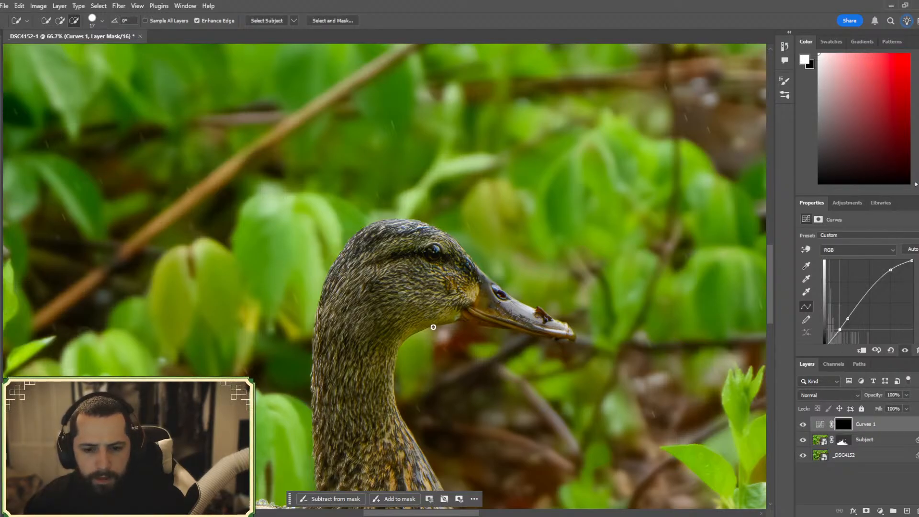
{"action": "scroll", "coordinate": [419, 269], "scroll_direction": "up", "scroll_amount": 1}
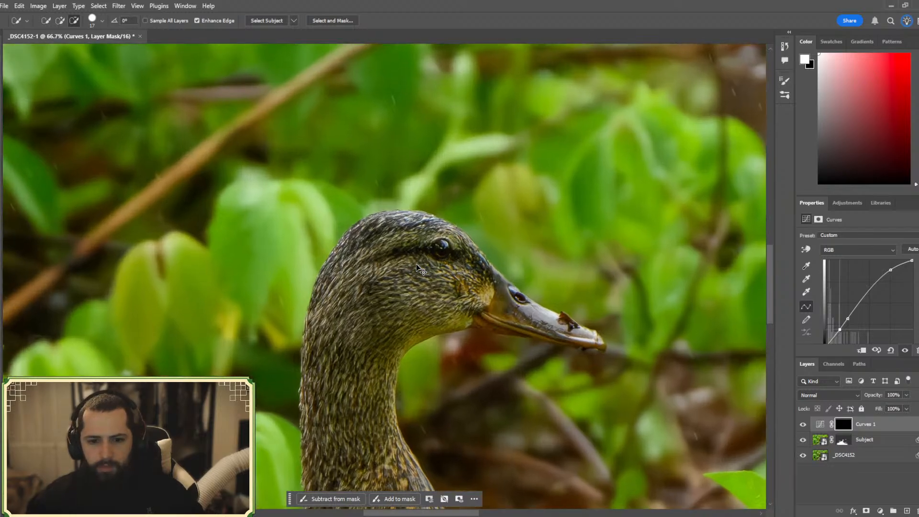
{"action": "scroll", "coordinate": [419, 269], "scroll_direction": "up", "scroll_amount": 3}
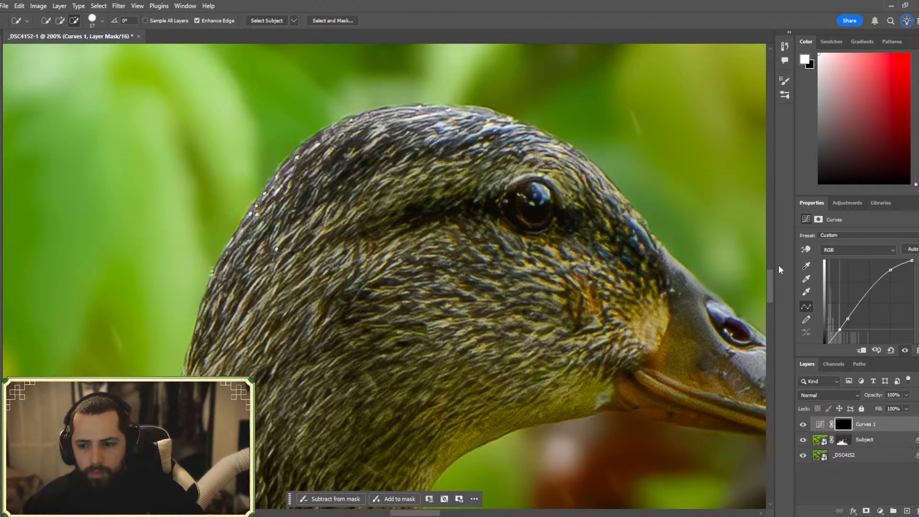
{"action": "left_click", "coordinate": [802, 425]}
{"action": "left_click", "coordinate": [802, 425]}
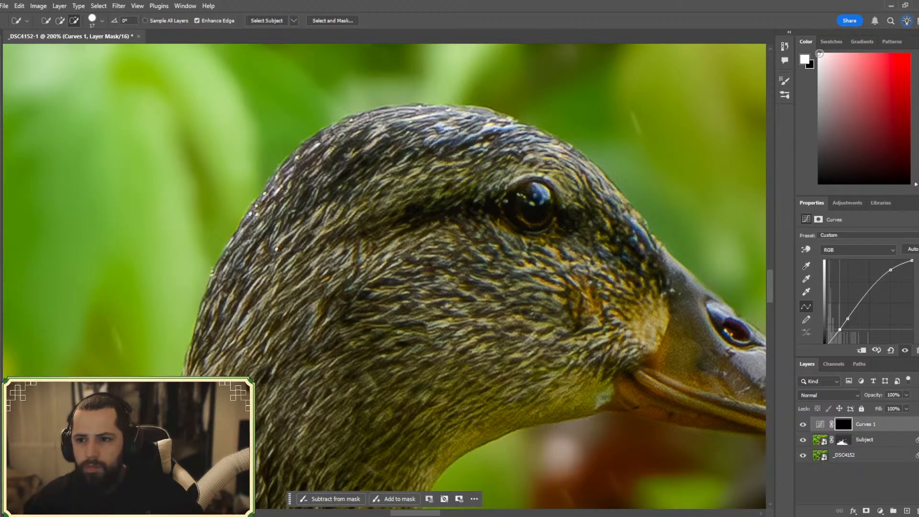
- Rasterize the Subject layer's smart object so its image can be painted with the Brush tool
{"action": "key", "text": "b"}
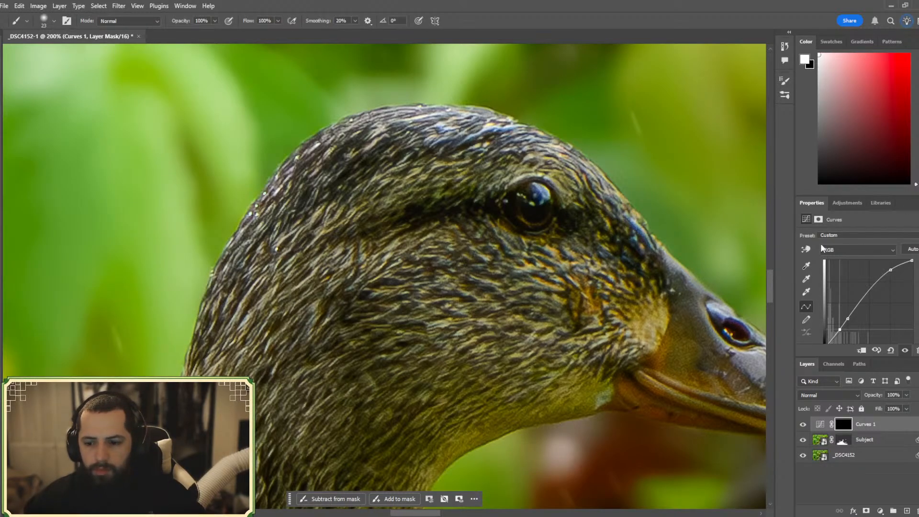
{"action": "left_click", "coordinate": [816, 440]}
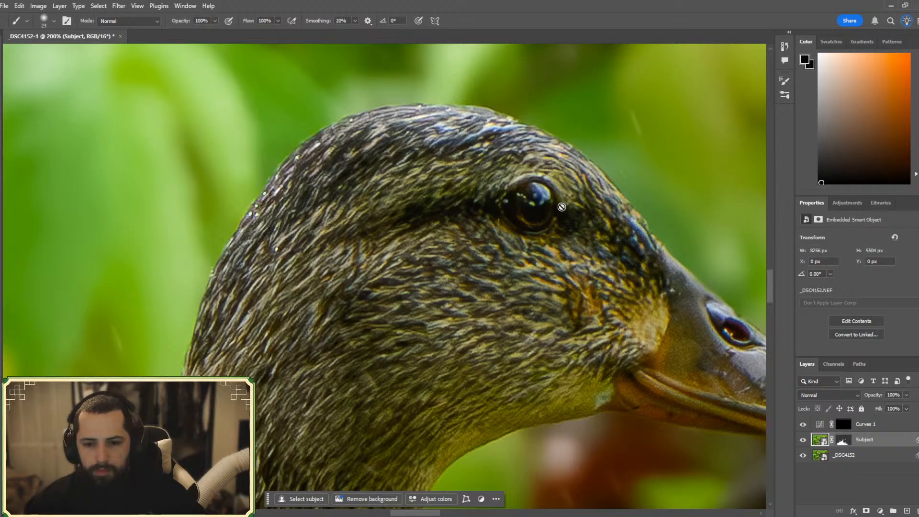
{"action": "left_click", "coordinate": [530, 193]}
{"action": "left_click", "coordinate": [449, 197]}
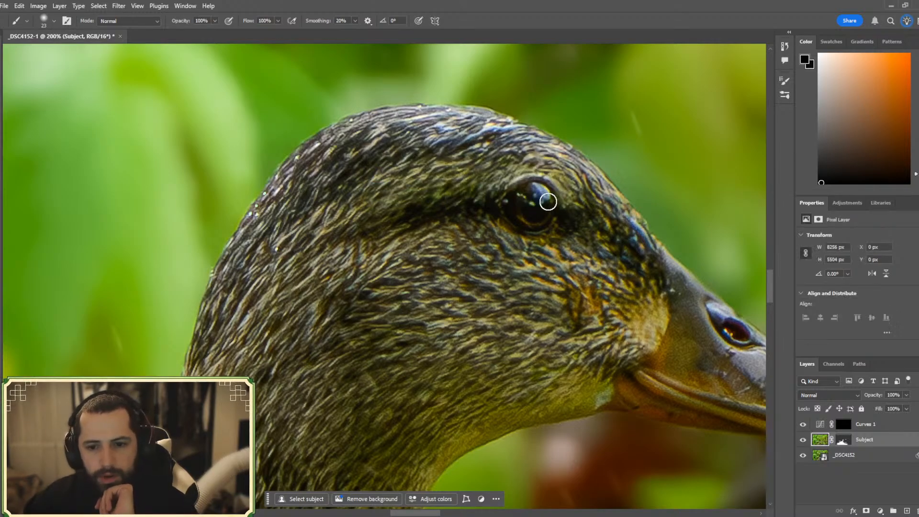
- Reduce the Brush tool's size to 5 px, keeping the Soft Round brush
{"action": "left_click", "coordinate": [44, 19]}
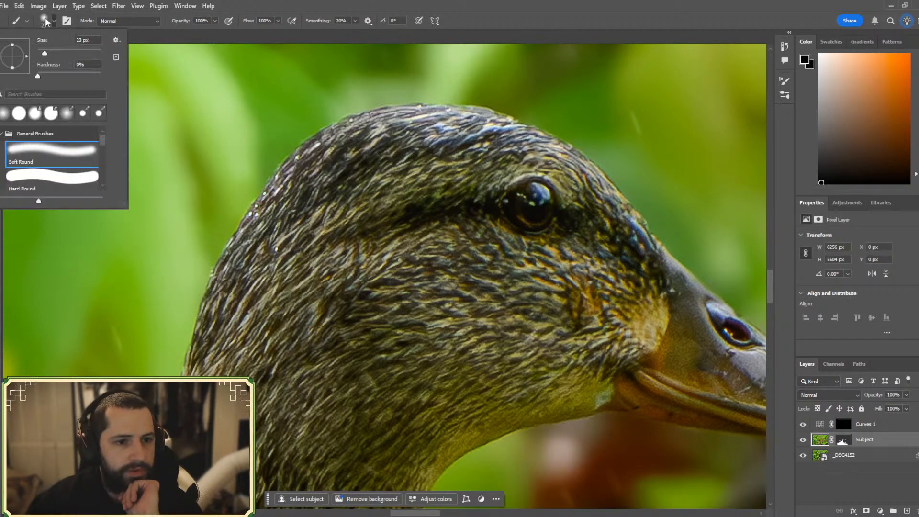
{"action": "left_click_drag", "start_coordinate": [45, 54], "coordinate": [40, 53]}
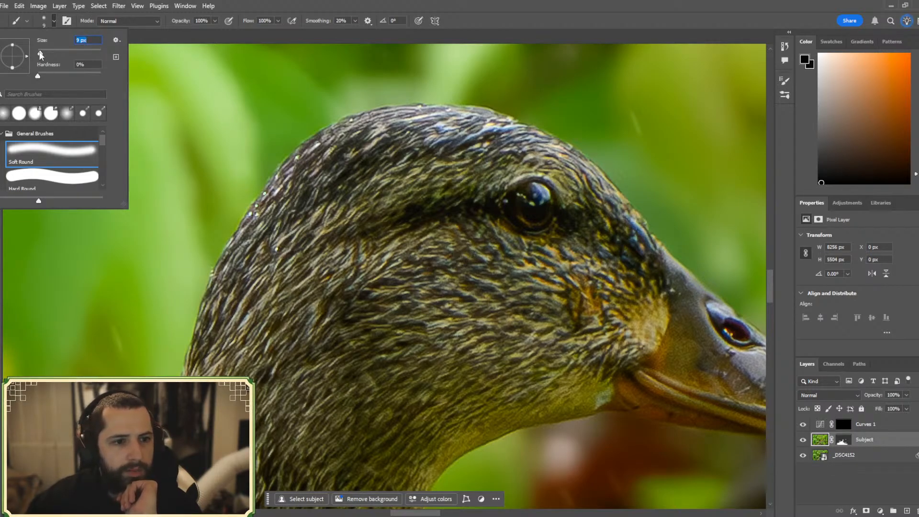
{"action": "left_click_drag", "start_coordinate": [41, 54], "coordinate": [39, 53]}
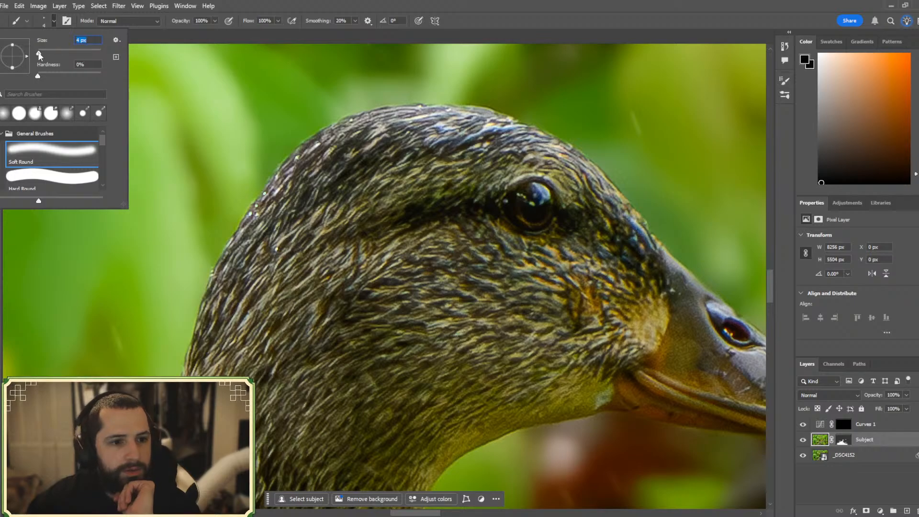
{"action": "left_click_drag", "start_coordinate": [38, 53], "coordinate": [40, 54]}
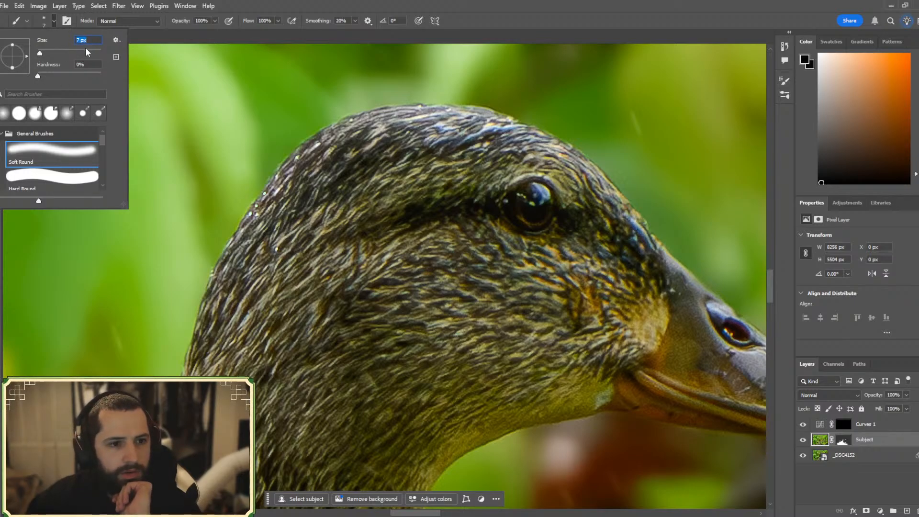
{"action": "type", "text": "5"}
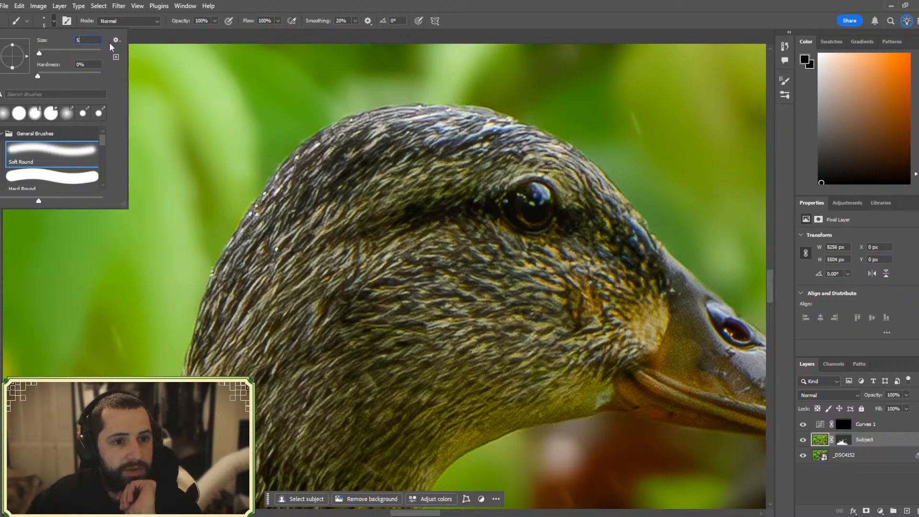
- Set the brush to Lighten mode with 25% opacity
{"action": "left_click", "coordinate": [117, 19]}
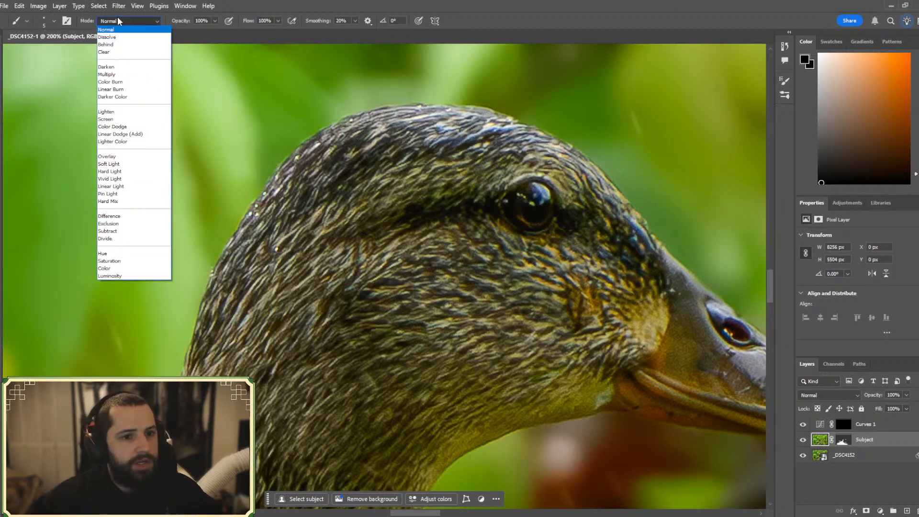
{"action": "left_click", "coordinate": [107, 112]}
{"action": "left_click", "coordinate": [214, 21]}
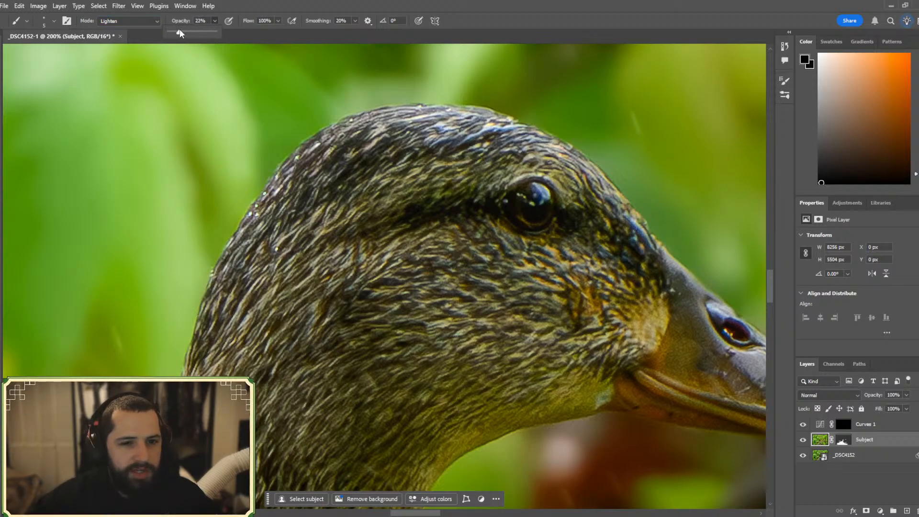
{"action": "left_click_drag", "start_coordinate": [180, 30], "coordinate": [182, 30]}
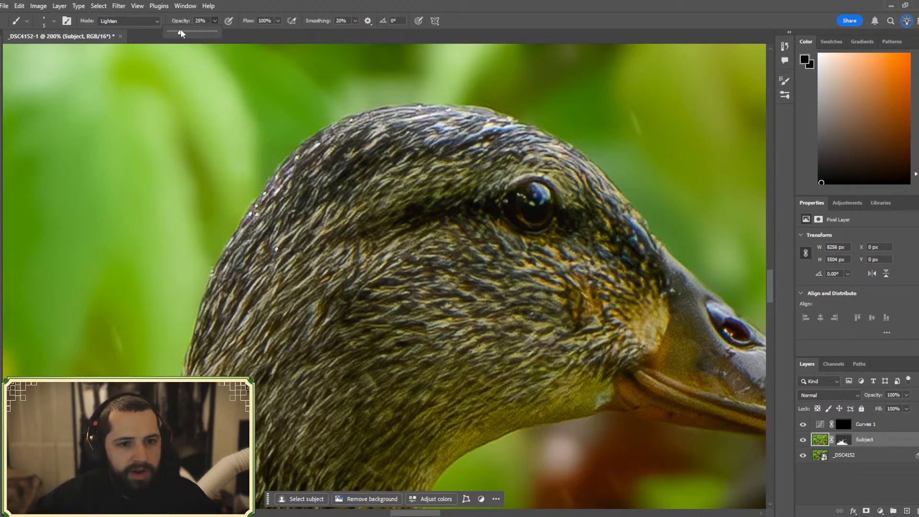
{"action": "left_click", "coordinate": [483, 17]}
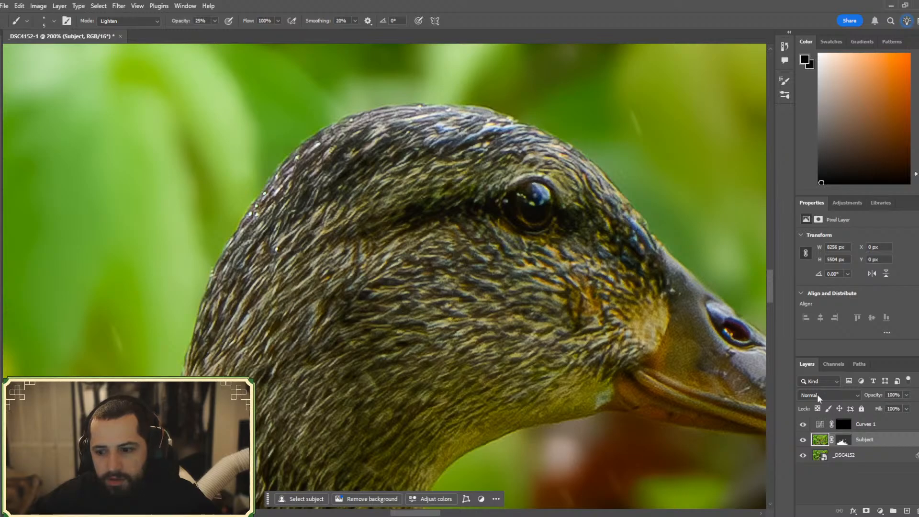
- Try to lighten the eye's highlight on the Subject layer's image with black at 50% brush opacity
{"action": "left_click", "coordinate": [845, 426]}
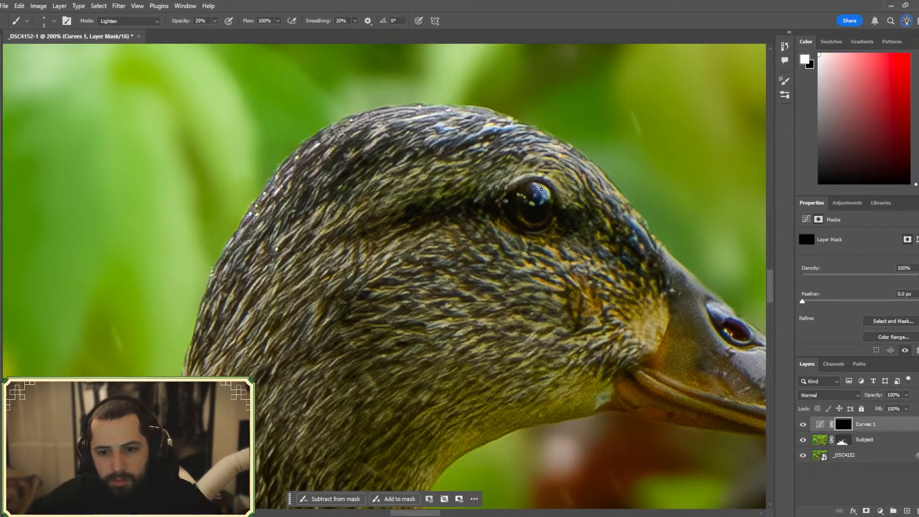
{"action": "left_click", "coordinate": [819, 440]}
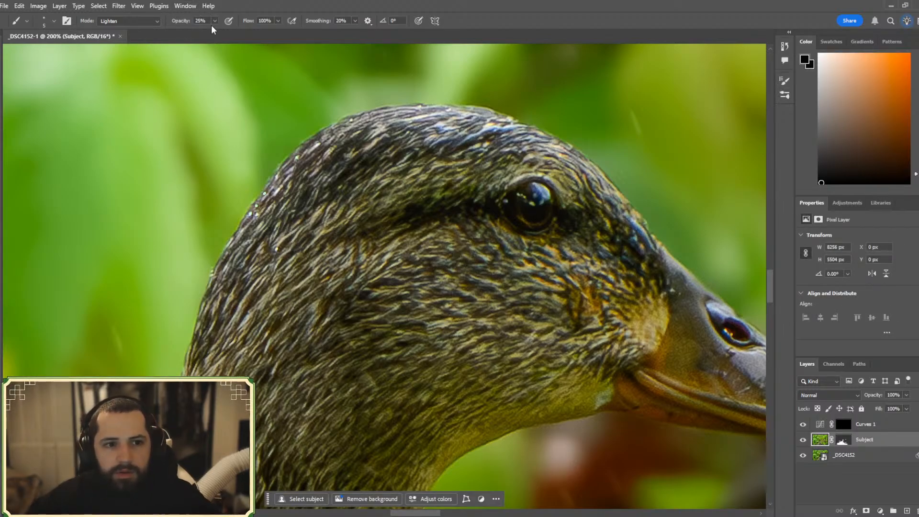
{"action": "left_click_drag", "start_coordinate": [214, 21], "coordinate": [228, 36]}
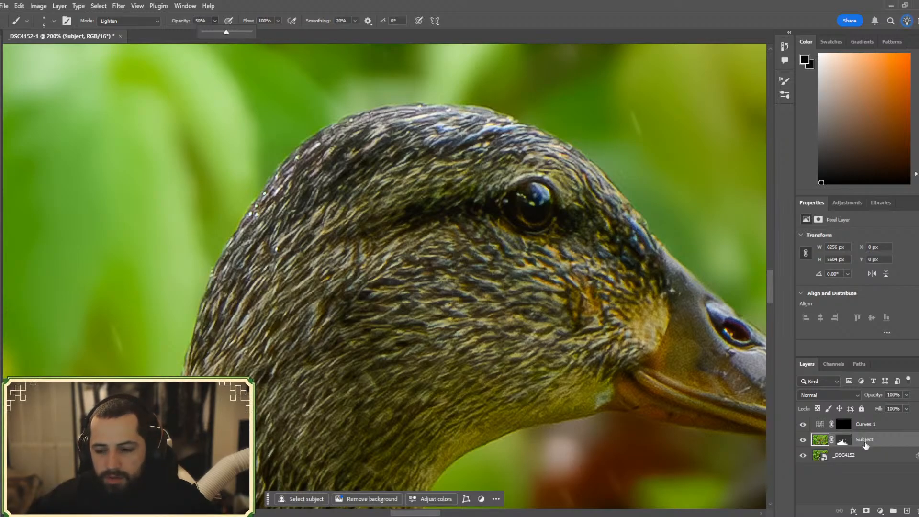
{"action": "left_click", "coordinate": [542, 193]}
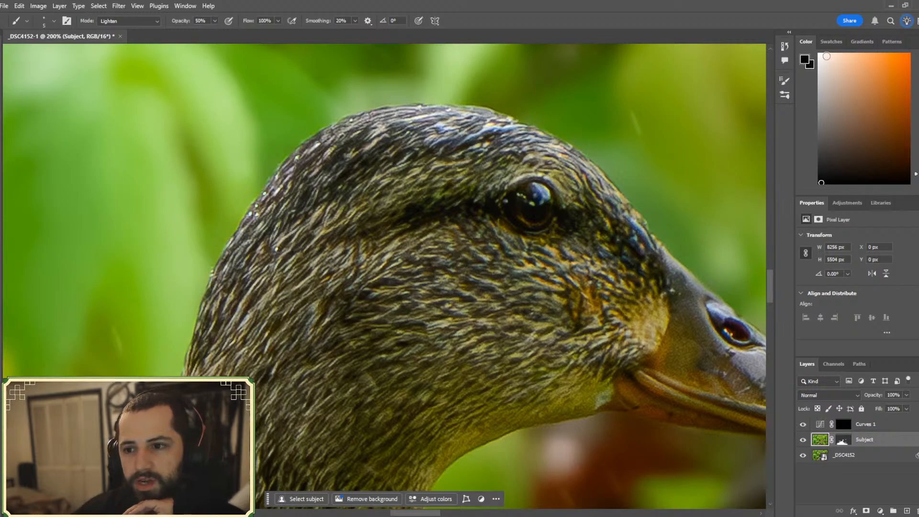
- Choose white as the foreground colour, set the brush opacity to 25%, and paint over the eye's upper highlight
{"action": "left_click", "coordinate": [820, 54]}
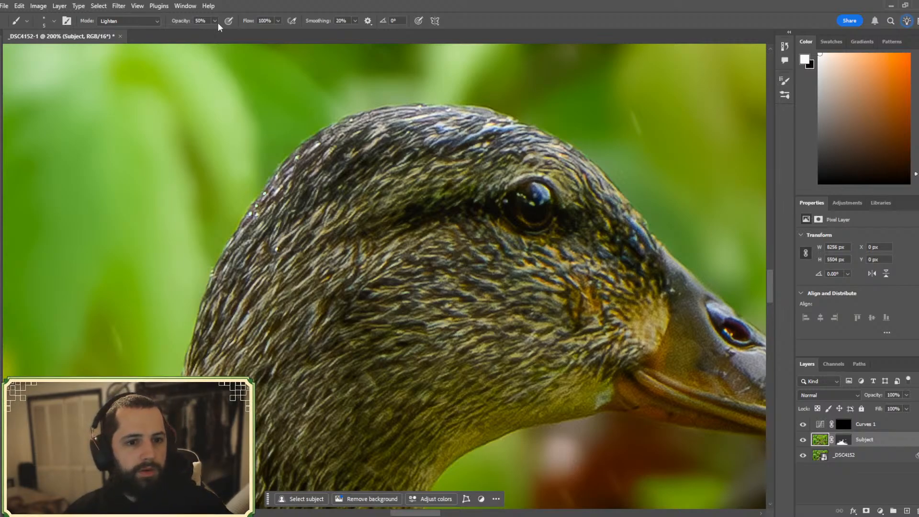
{"action": "left_click_drag", "start_coordinate": [214, 33], "coordinate": [203, 34]}
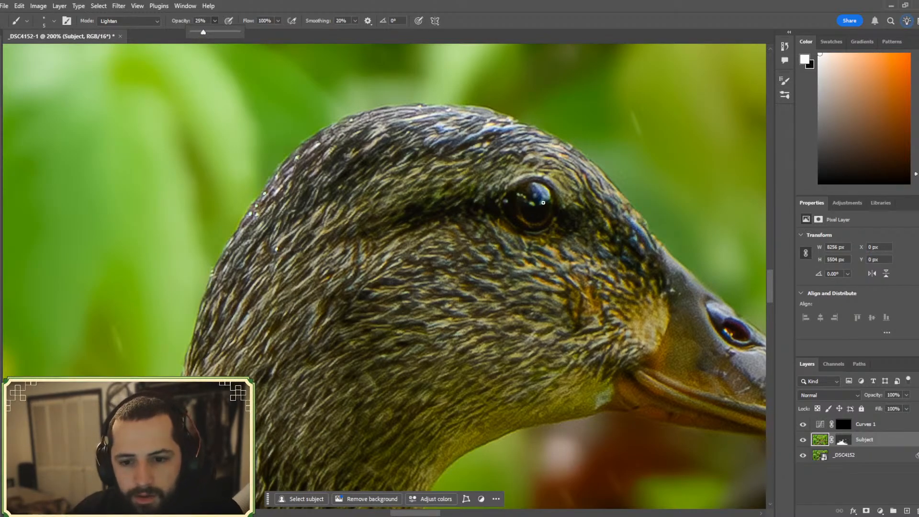
{"action": "left_click", "coordinate": [534, 185]}
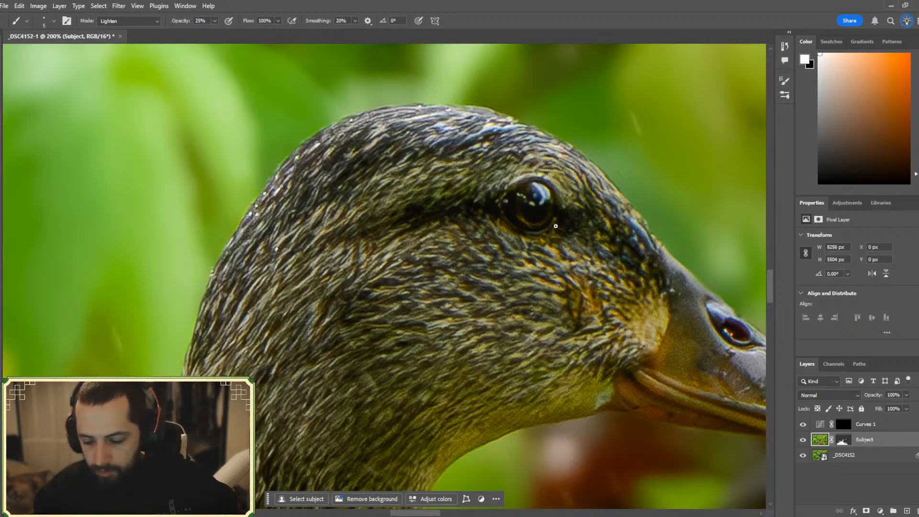
- Sample the iris's olive-brown colour from the duck's eye and brighten the iris ring with the brush
{"action": "key", "text": "ctrl+plus"}
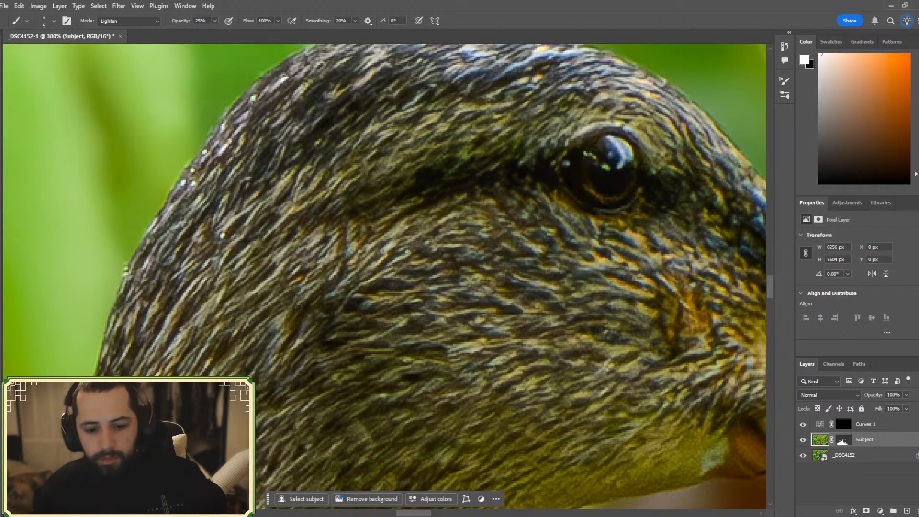
{"action": "left_click_drag", "start_coordinate": [407, 514], "coordinate": [417, 514]}
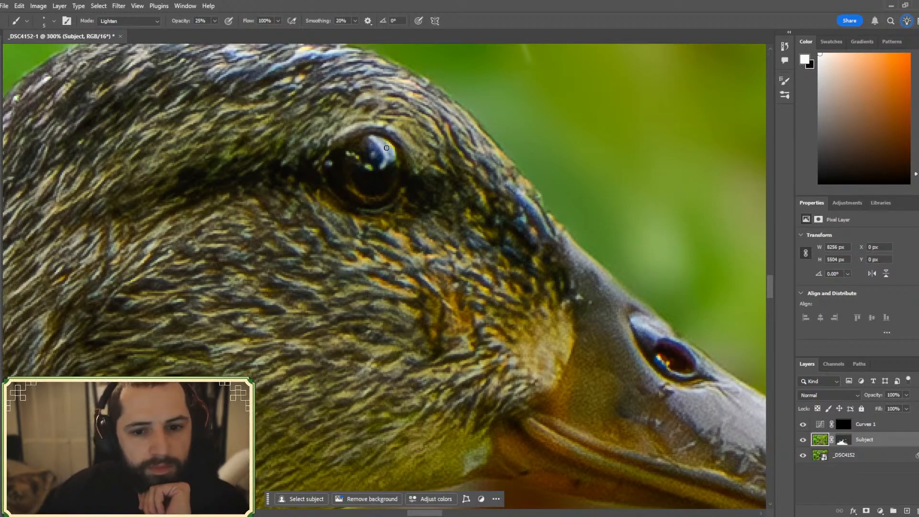
{"action": "left_click", "coordinate": [357, 191], "text": "alt"}
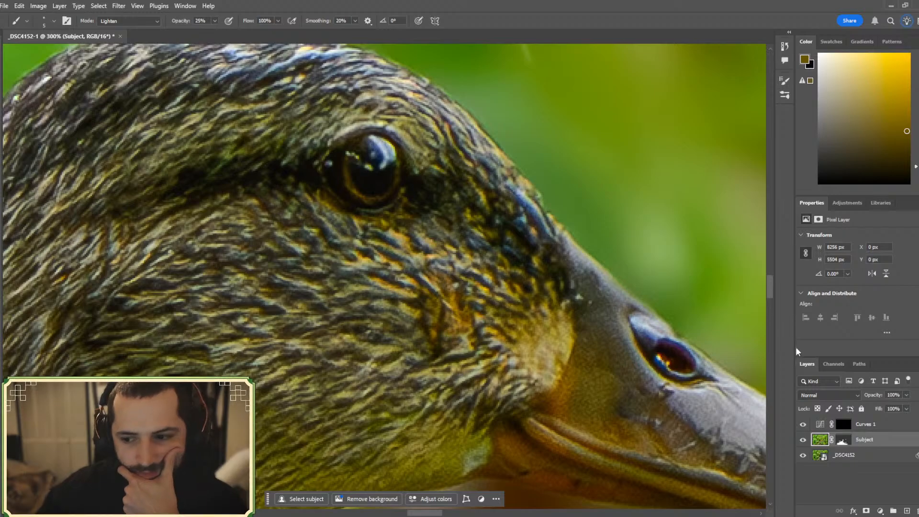
- Choose black as the foreground colour, set the brush to Darken mode, and paint over the small reflections in the pupil
{"action": "left_click", "coordinate": [821, 181]}
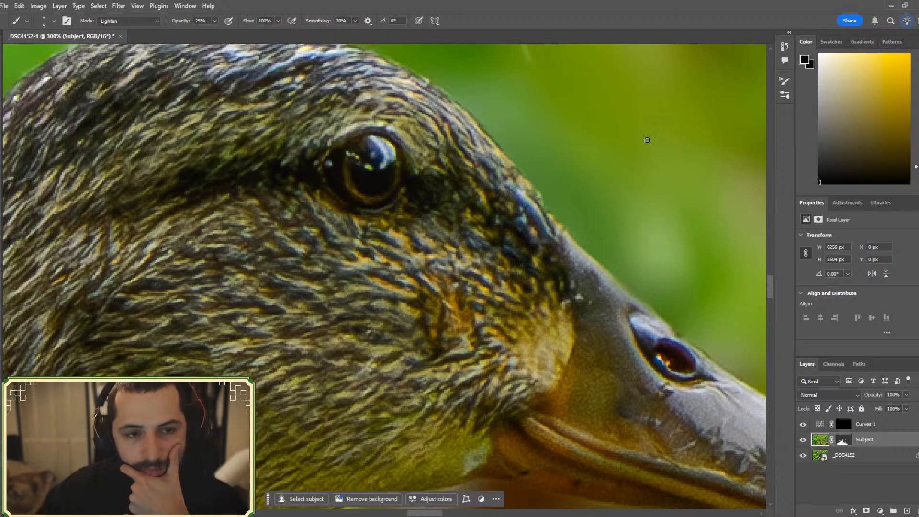
{"action": "left_click", "coordinate": [124, 22]}
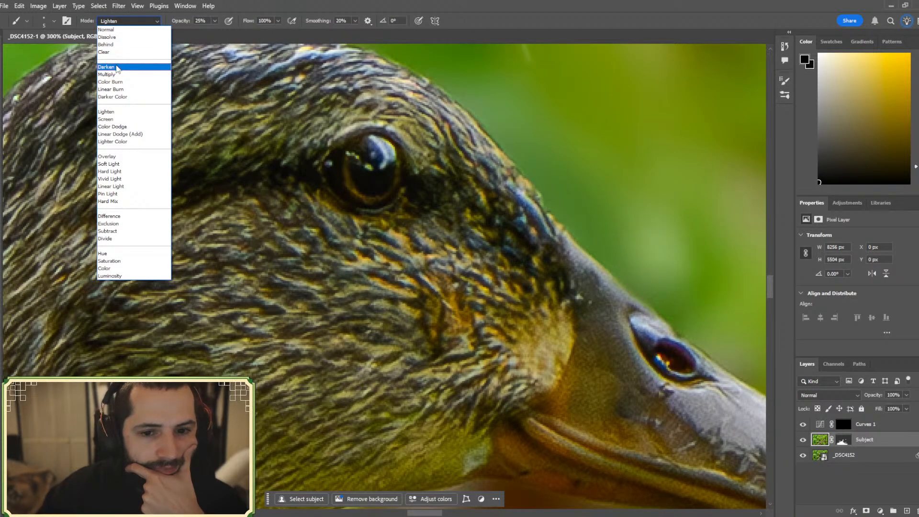
{"action": "left_click", "coordinate": [107, 67]}
{"action": "left_click_drag", "start_coordinate": [365, 165], "coordinate": [367, 166]}
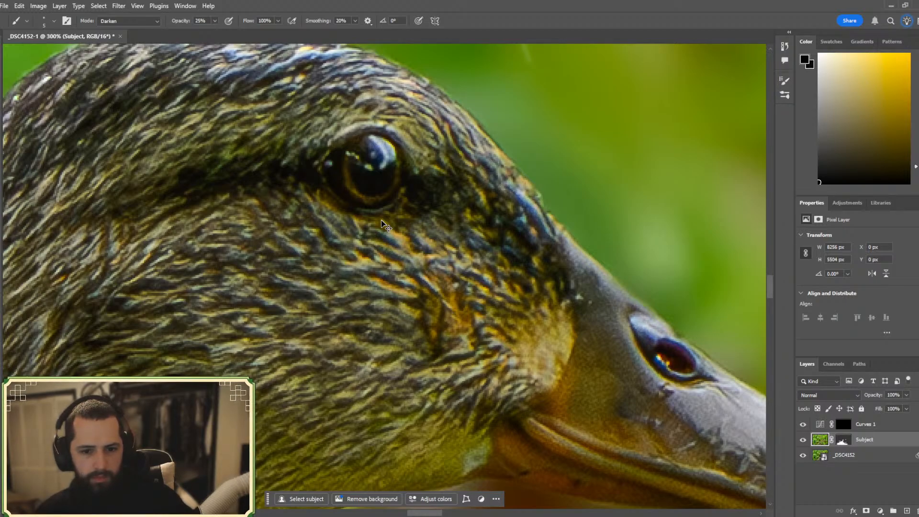
- Examine the retouched eye at 100% zoom and again close up
{"action": "key", "text": "ctrl+1"}
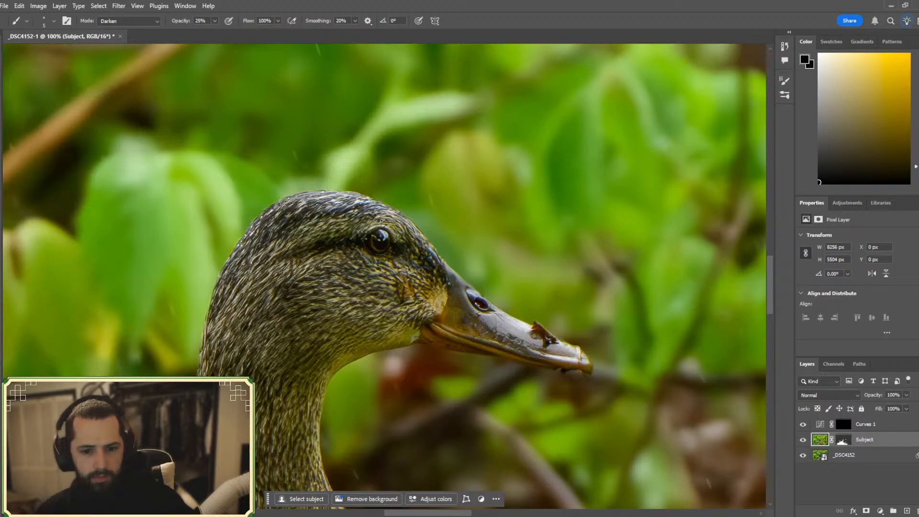
{"action": "scroll", "coordinate": [382, 221], "scroll_direction": "down", "scroll_amount": 1}
{"action": "scroll", "coordinate": [382, 220], "scroll_direction": "down", "scroll_amount": 3}
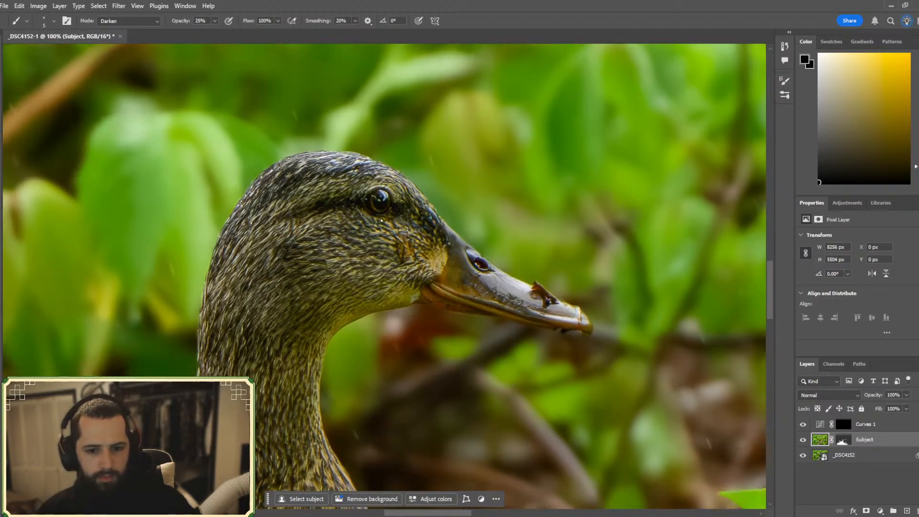
{"action": "scroll", "coordinate": [381, 220], "scroll_direction": "up", "scroll_amount": 3}
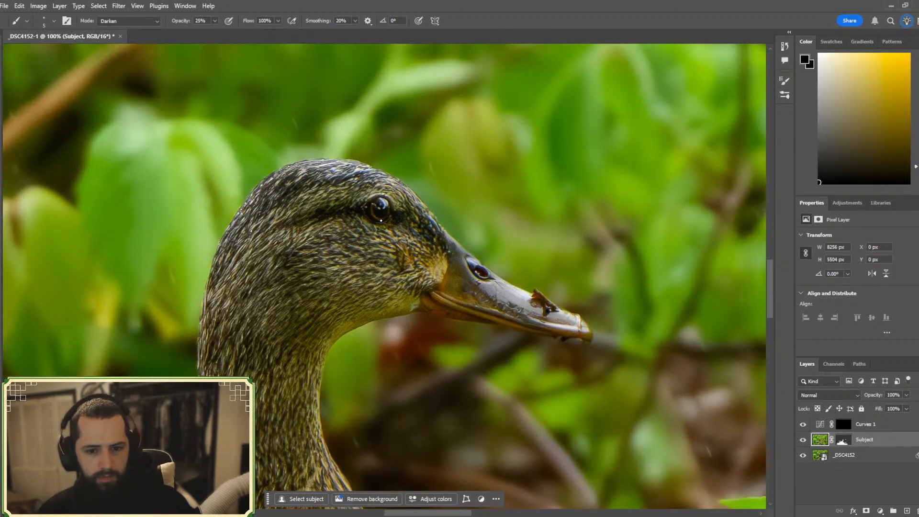
{"action": "key", "text": "ctrl+plus"}
{"action": "key", "text": "ctrl+plus"}
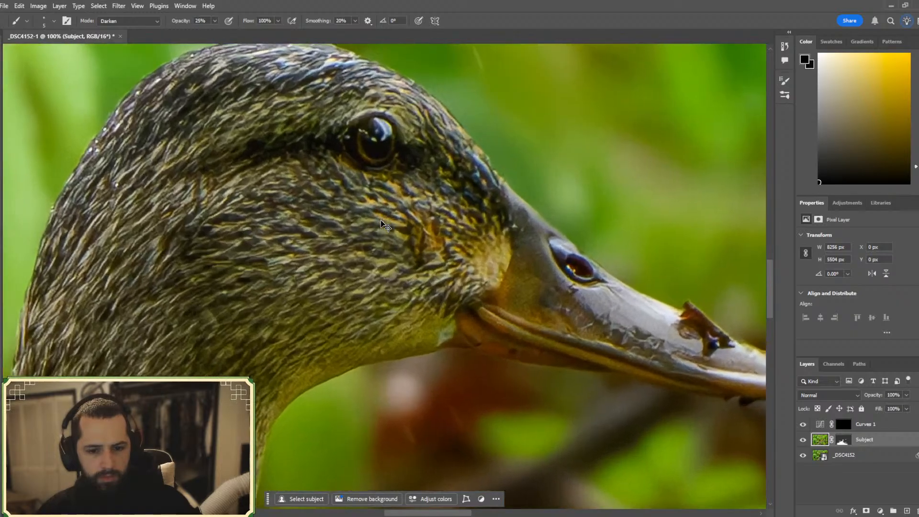
{"action": "scroll", "coordinate": [381, 220], "scroll_direction": "up", "scroll_amount": 7}
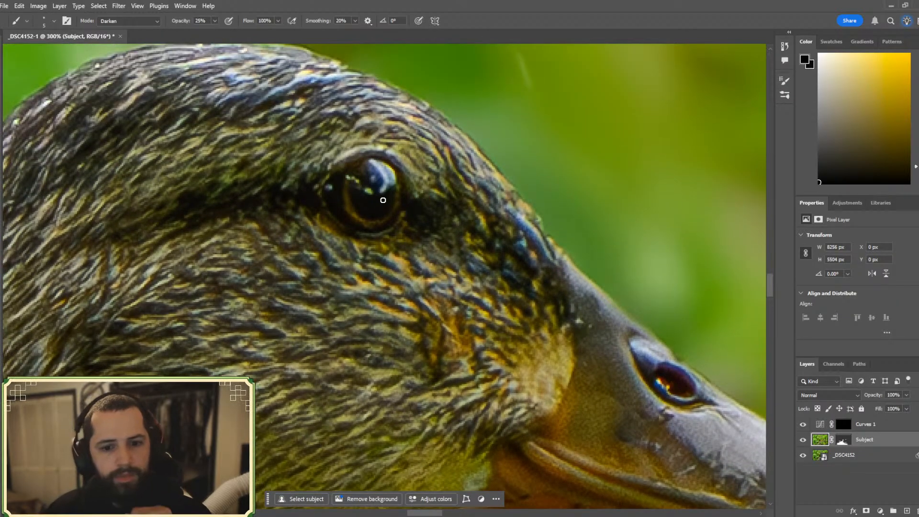
- Set the brush to Normal mode at 9 px and paint black over the small light spots in the pupil
{"action": "left_click", "coordinate": [132, 21]}
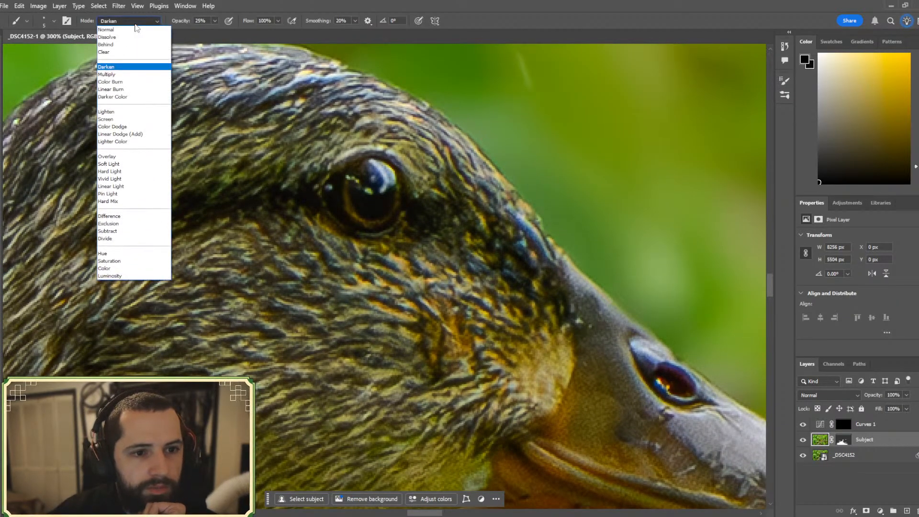
{"action": "left_click", "coordinate": [131, 30]}
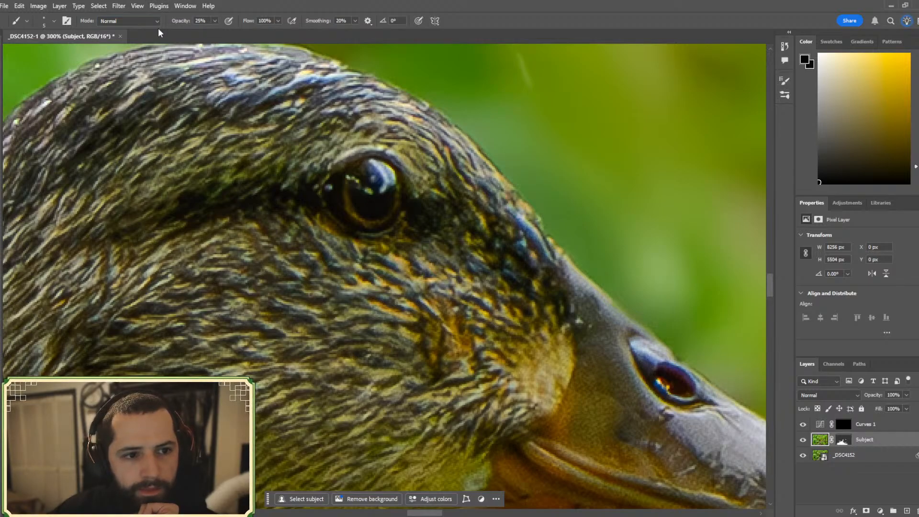
{"action": "left_click", "coordinate": [50, 21]}
{"action": "left_click_drag", "start_coordinate": [39, 52], "coordinate": [41, 53]}
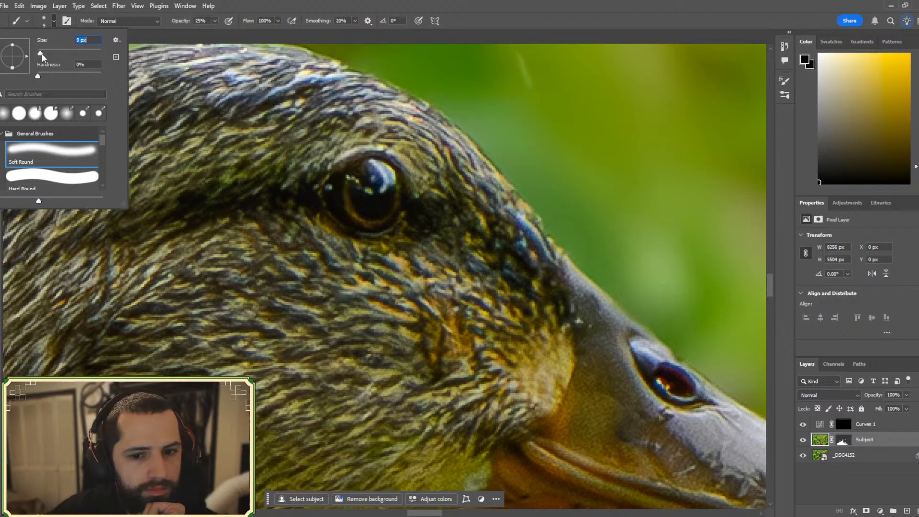
{"action": "left_click", "coordinate": [368, 189]}
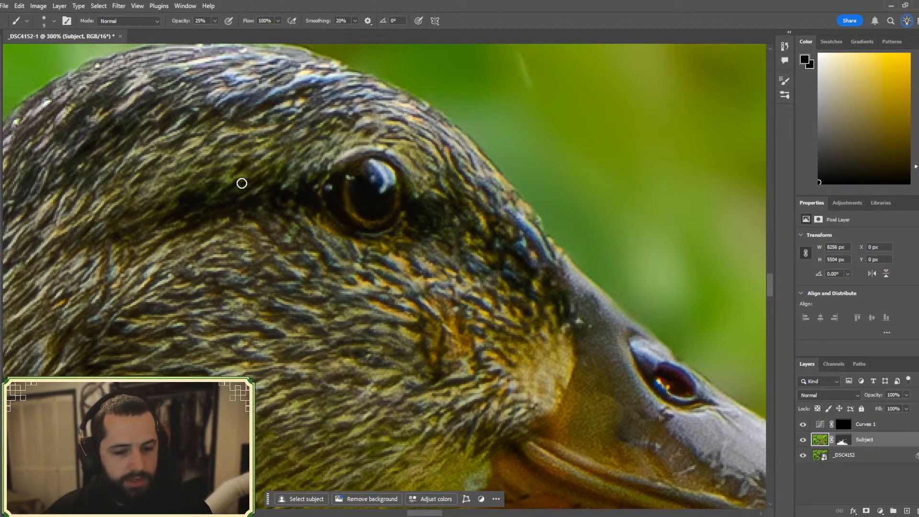
- Sample a dark brown from the edge of the pupil and set the brush to Lighten mode for retouching the iris
{"action": "left_click", "coordinate": [356, 199], "text": "alt"}
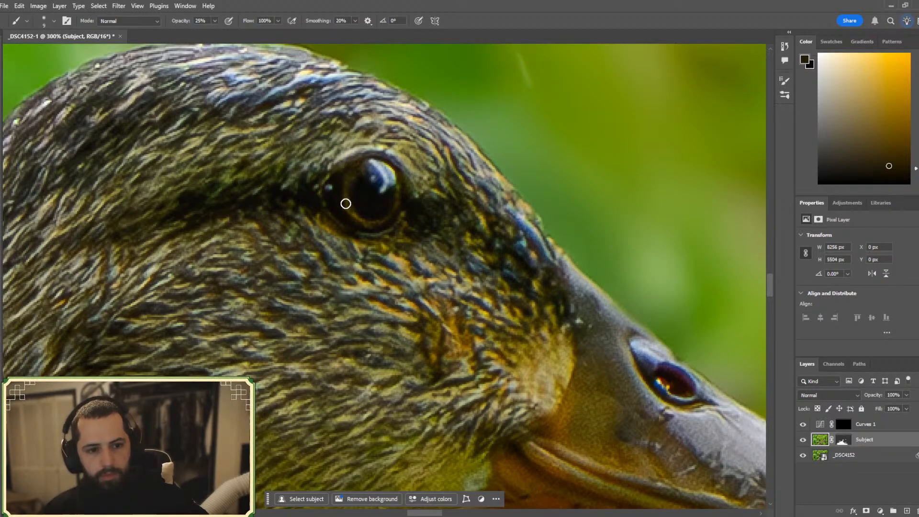
{"action": "left_click", "coordinate": [127, 21]}
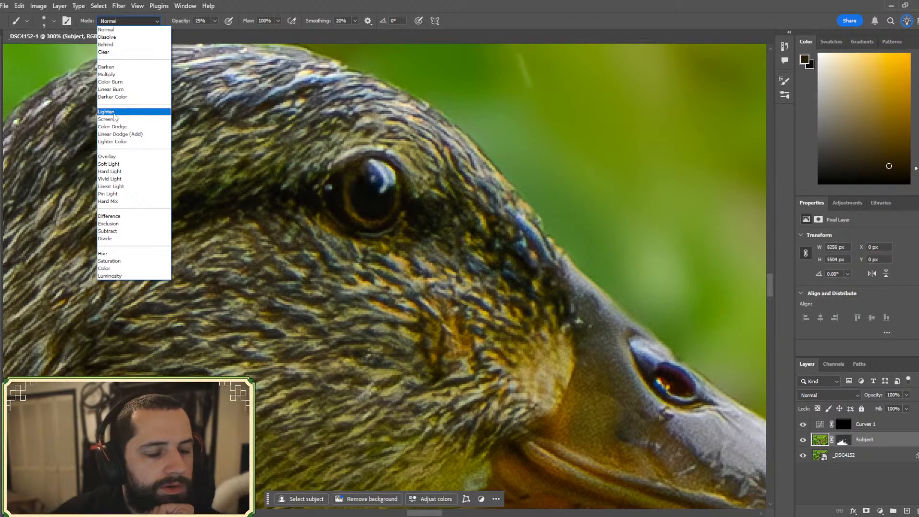
{"action": "left_click", "coordinate": [122, 113]}
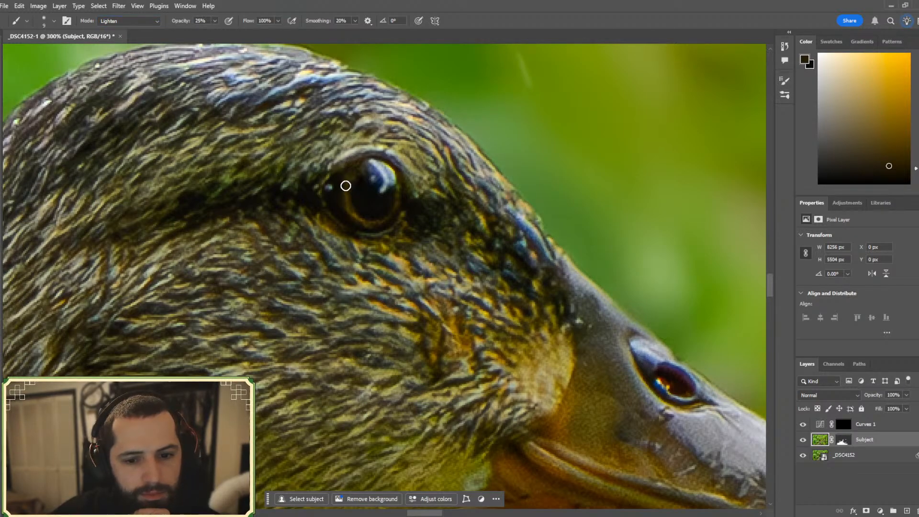
{"action": "scroll", "coordinate": [379, 290], "scroll_direction": "down", "scroll_amount": 6}
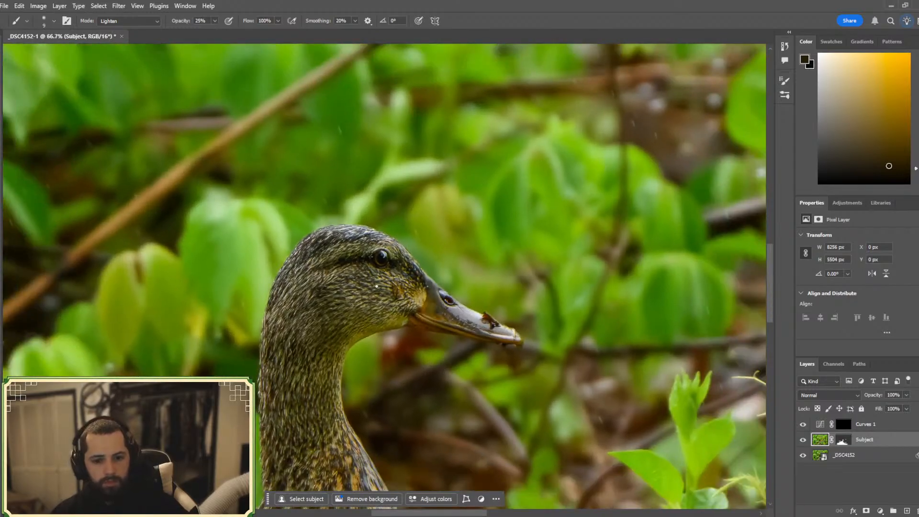
- Choose black as the foreground colour and set the brush to Darken mode
{"action": "scroll", "coordinate": [282, 279], "scroll_direction": "down", "scroll_amount": 3}
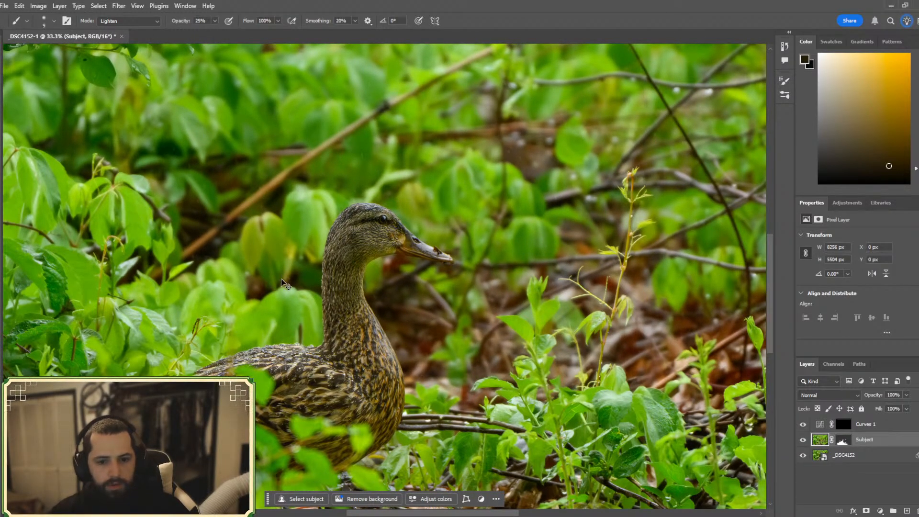
{"action": "scroll", "coordinate": [282, 279], "scroll_direction": "up", "scroll_amount": 3}
{"action": "scroll", "coordinate": [284, 284], "scroll_direction": "up", "scroll_amount": 5}
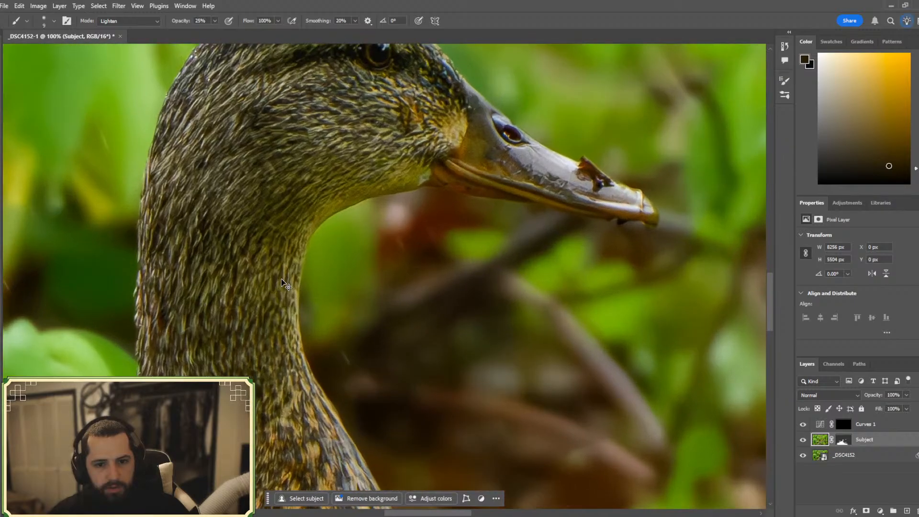
{"action": "scroll", "coordinate": [320, 186], "scroll_direction": "up", "scroll_amount": 3}
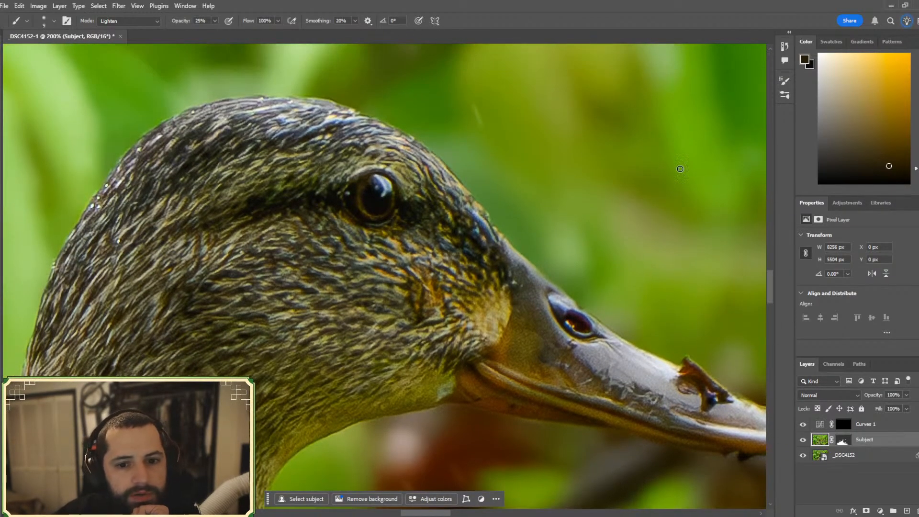
{"action": "left_click", "coordinate": [819, 181]}
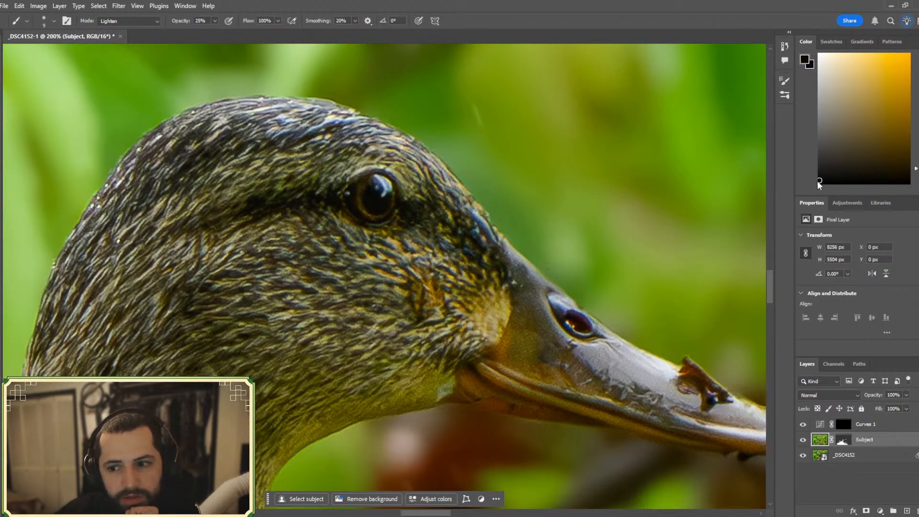
{"action": "left_click", "coordinate": [128, 22]}
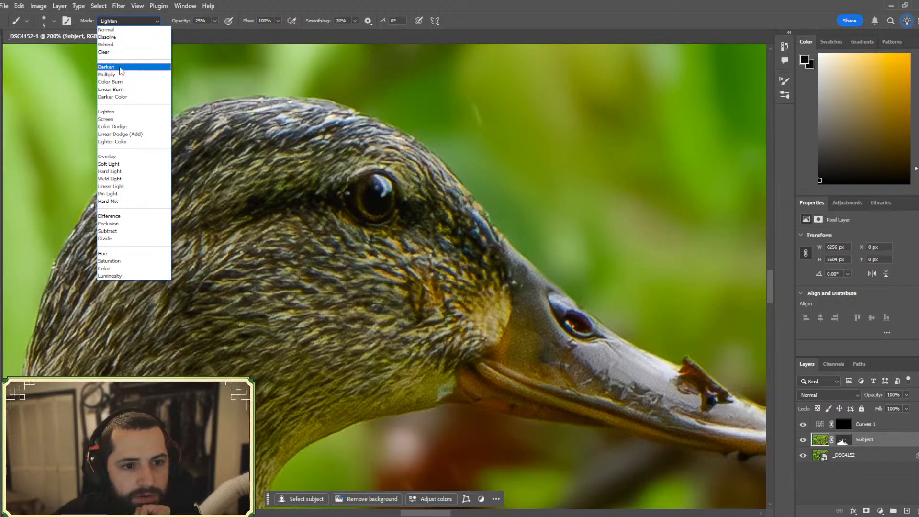
{"action": "left_click", "coordinate": [120, 68]}
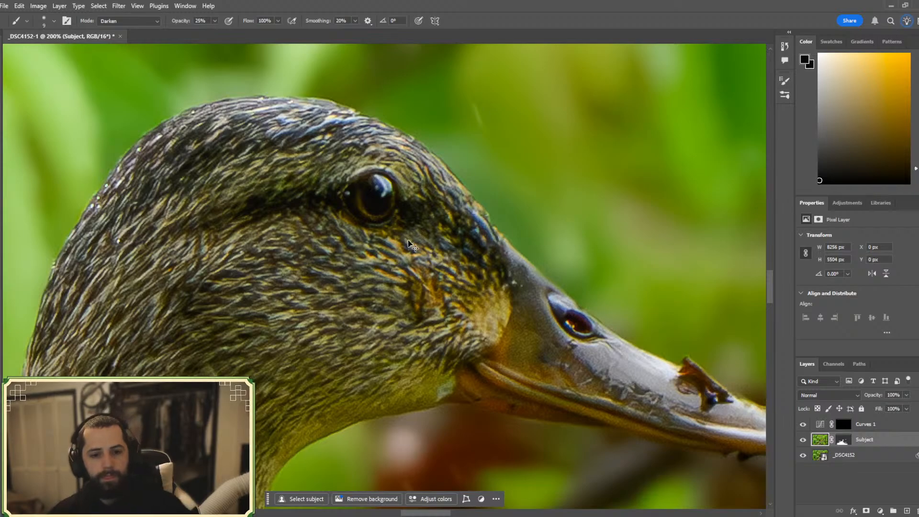
- Add a Brightness/Contrast adjustment layer above the _DSC4152 background layer and clip it to that layer
{"action": "key", "text": "ctrl+minus"}
{"action": "key", "text": "ctrl+minus"}
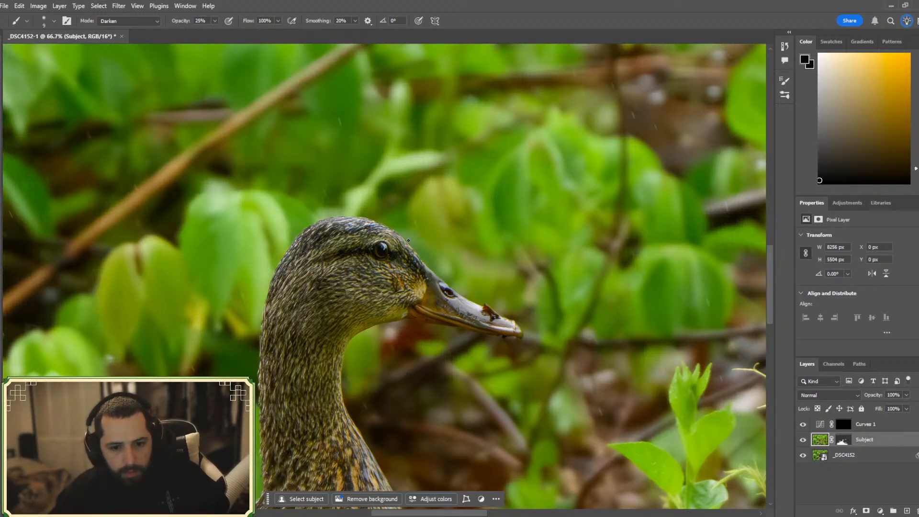
{"action": "scroll", "coordinate": [381, 243], "scroll_direction": "down", "scroll_amount": 5}
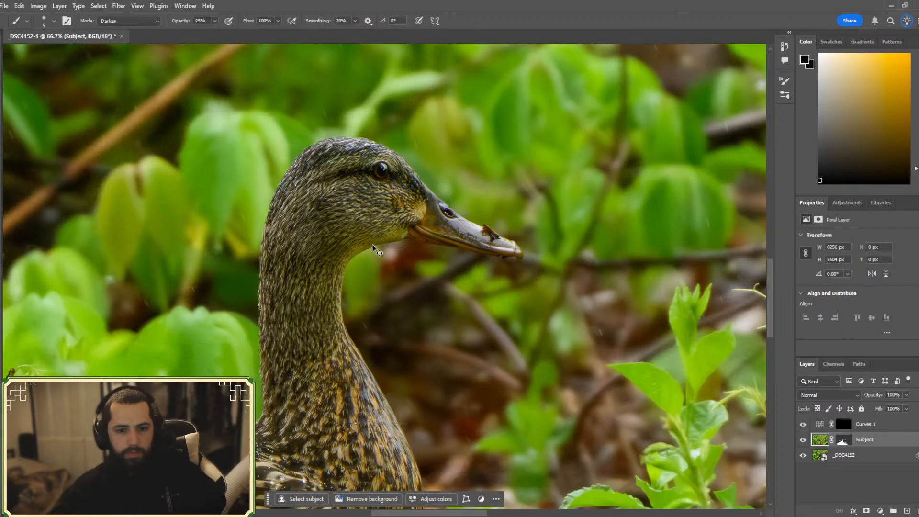
{"action": "key", "text": "ctrl+minus"}
{"action": "key", "text": "ctrl+minus"}
{"action": "scroll", "coordinate": [376, 249], "scroll_direction": "down", "scroll_amount": 1}
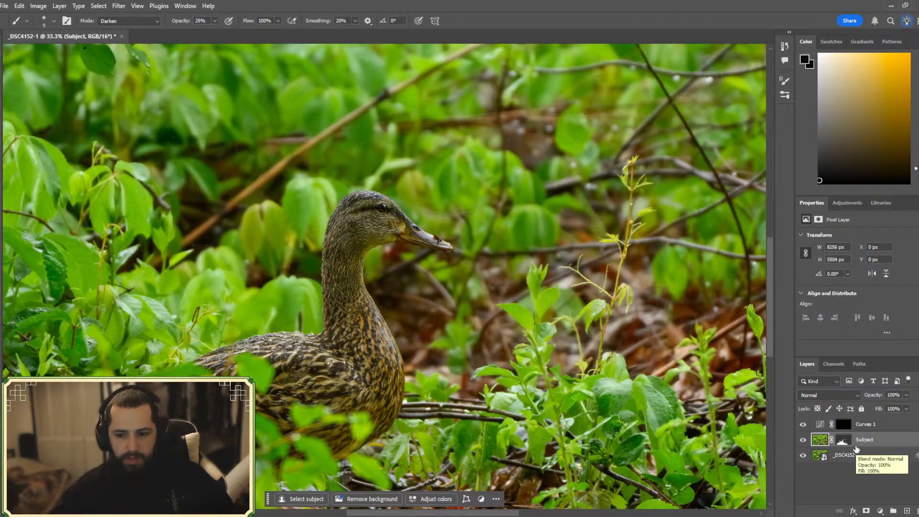
{"action": "key", "text": "ctrl+minus"}
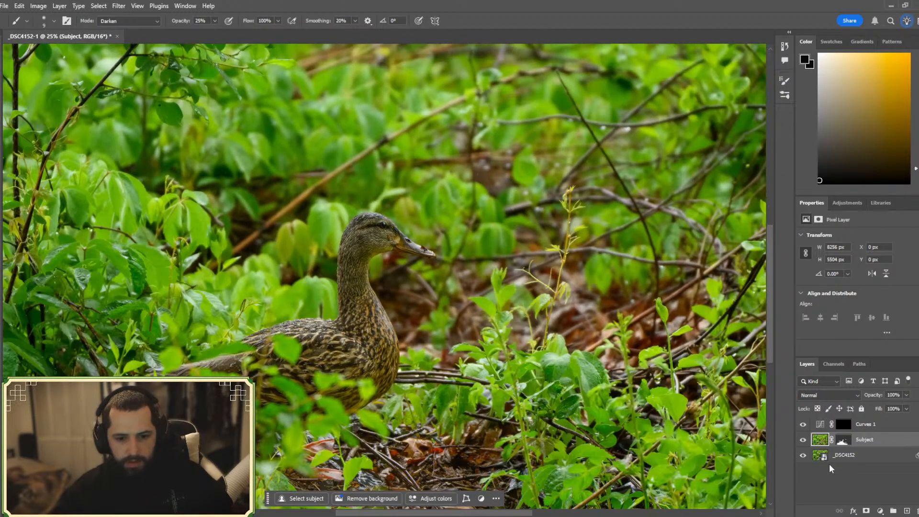
{"action": "left_click", "coordinate": [844, 456]}
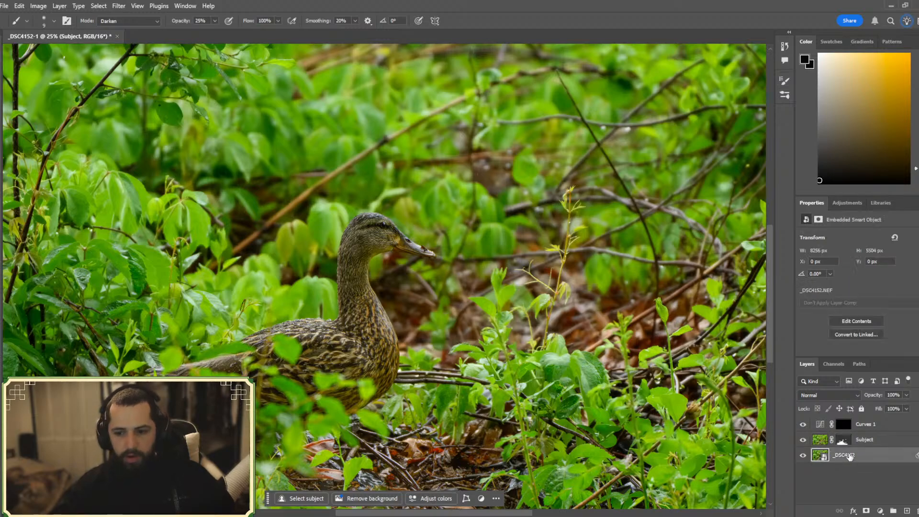
{"action": "left_click", "coordinate": [876, 510]}
{"action": "left_click", "coordinate": [881, 373]}
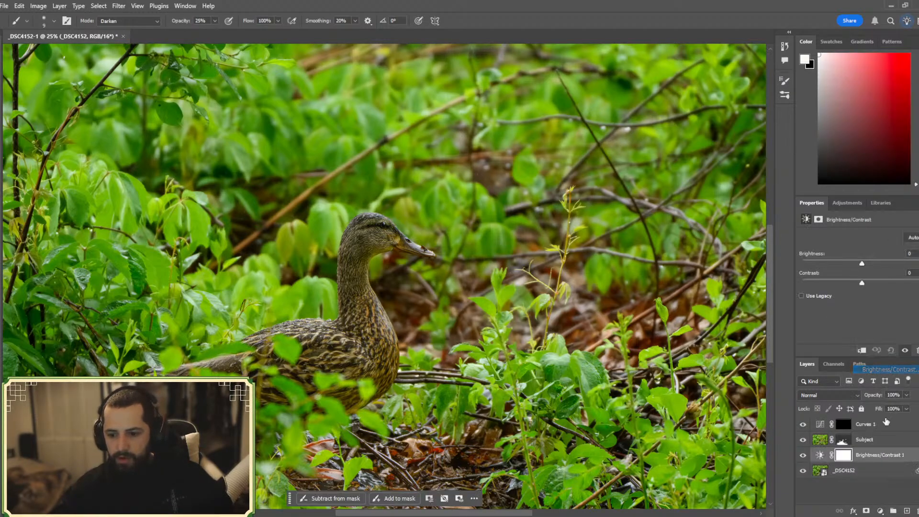
{"action": "left_click", "coordinate": [833, 463], "text": "alt"}
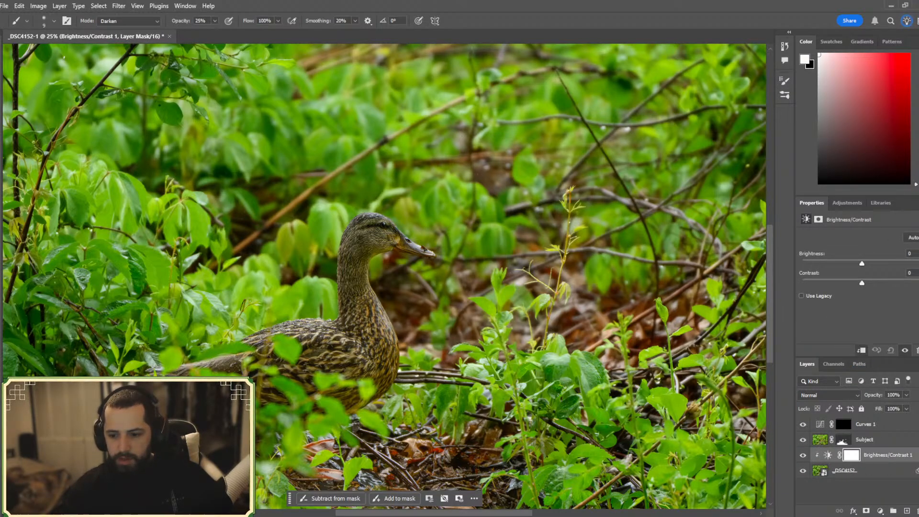
- Lower the background adjustment's Brightness to -7 and compare the photo with the adjustment hidden and shown
{"action": "mouse_move", "coordinate": [862, 264]}
{"action": "left_mouse_down"}
{"action": "mouse_move", "coordinate": [851, 263]}
{"action": "mouse_move", "coordinate": [861, 263]}
{"action": "left_mouse_up"}
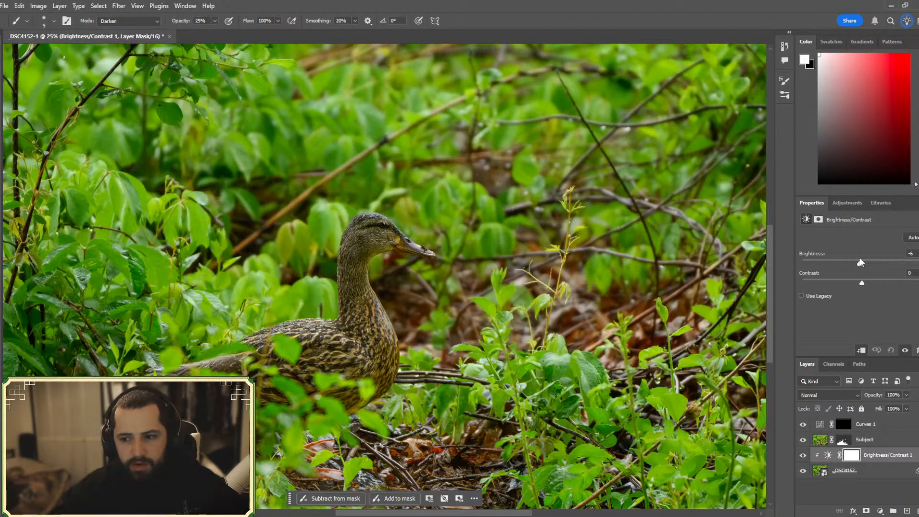
{"action": "left_click_drag", "start_coordinate": [860, 263], "coordinate": [859, 262]}
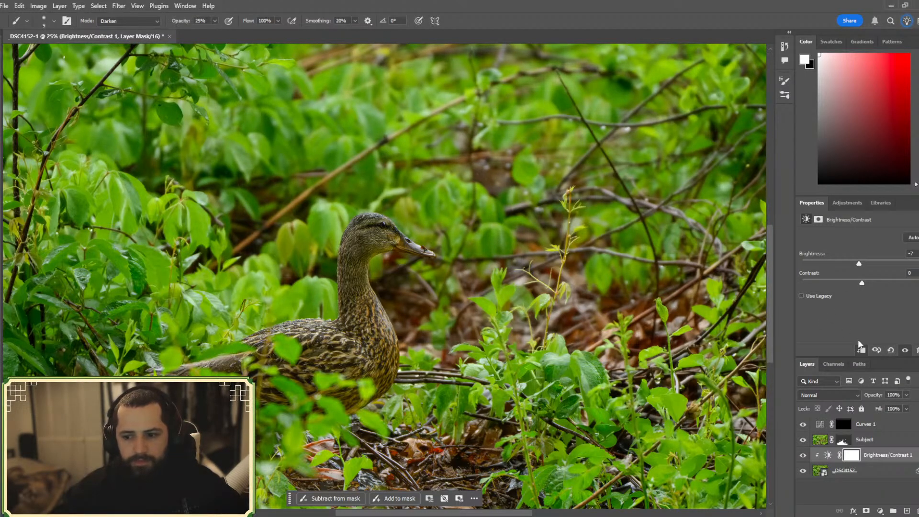
{"action": "left_click", "coordinate": [803, 456]}
{"action": "left_click", "coordinate": [803, 455]}
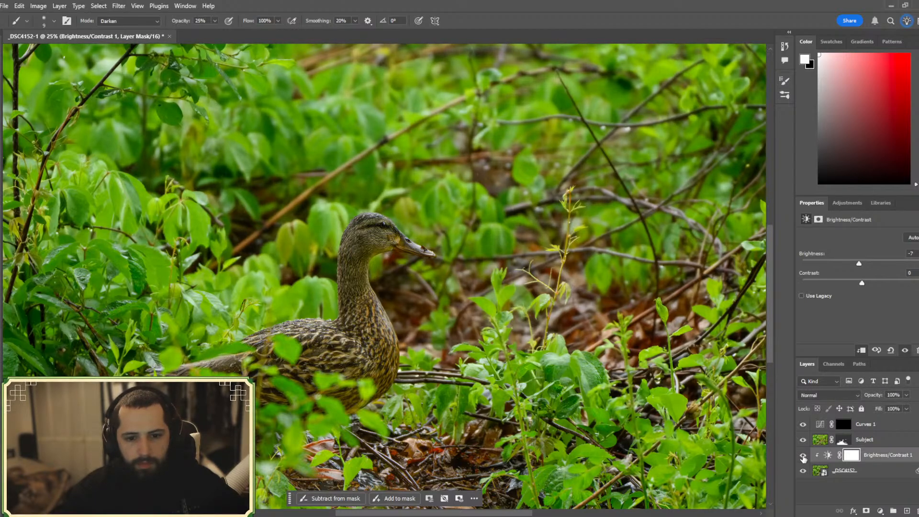
{"action": "left_click", "coordinate": [817, 454], "text": "alt"}
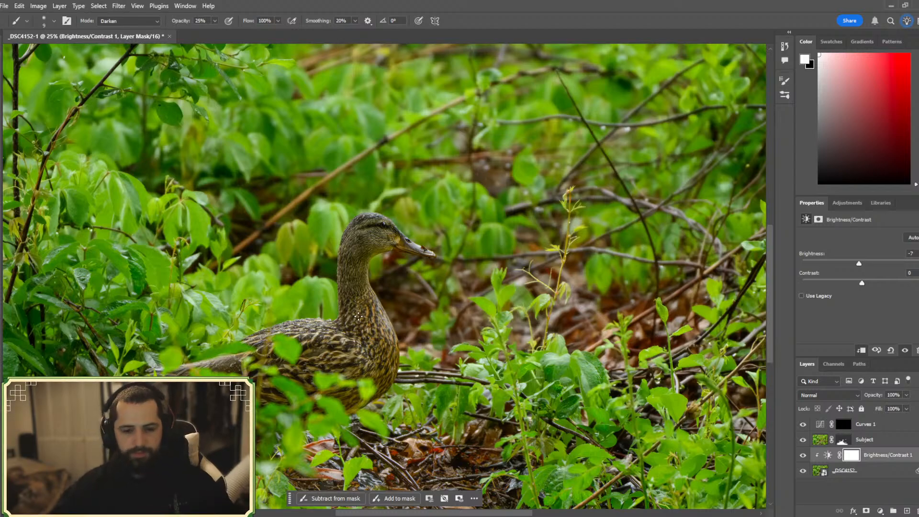
- Examine the duck against the darkened background at 50% zoom and in the whole photo
{"action": "key", "text": "ctrl+plus"}
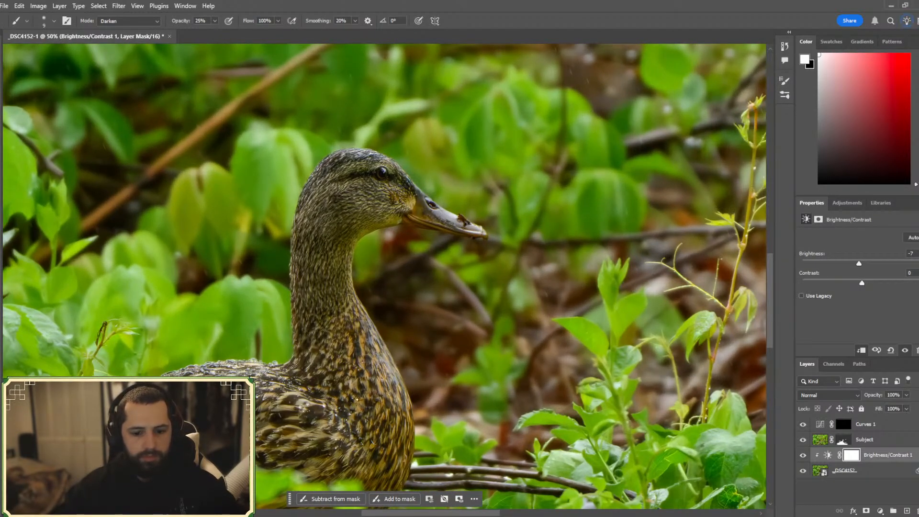
{"action": "scroll", "coordinate": [467, 383], "scroll_direction": "left", "scroll_amount": 3}
{"action": "scroll", "coordinate": [467, 383], "scroll_direction": "right", "scroll_amount": 1}
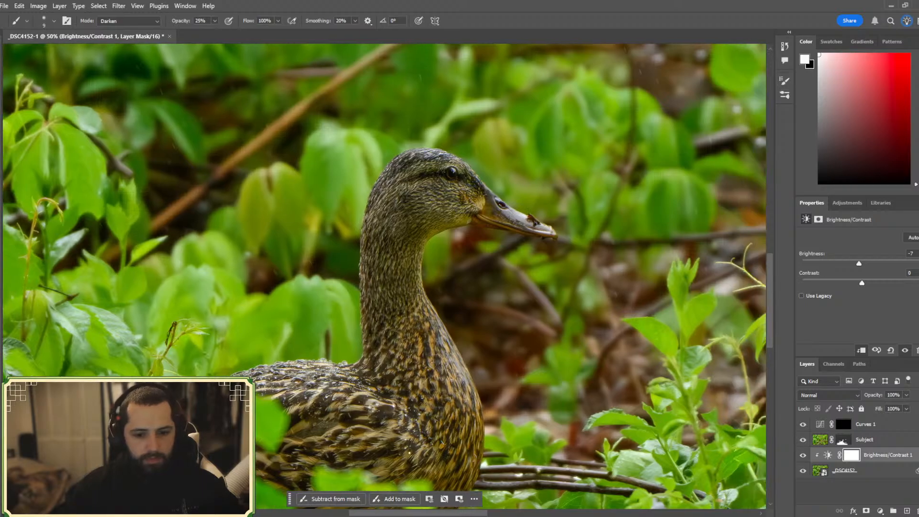
{"action": "scroll", "coordinate": [467, 383], "scroll_direction": "down", "scroll_amount": 1}
{"action": "scroll", "coordinate": [467, 383], "scroll_direction": "down", "scroll_amount": 1}
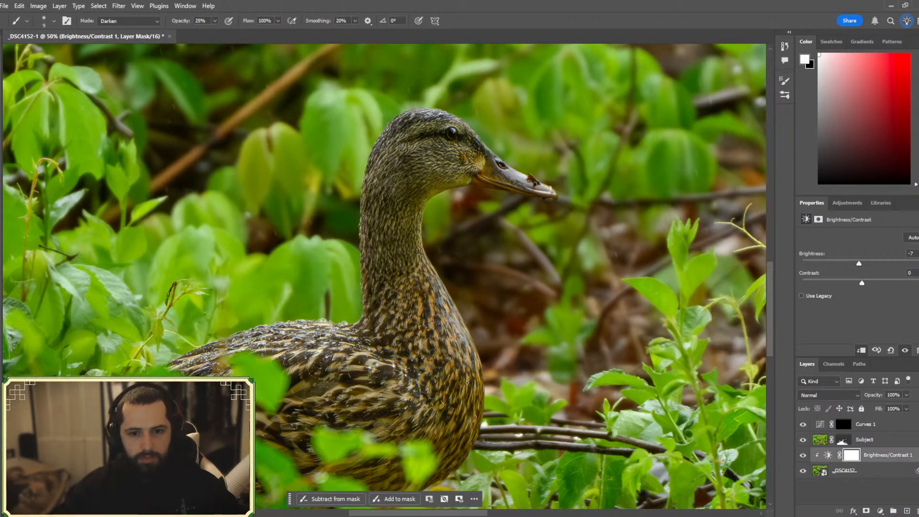
{"action": "key", "text": "ctrl+minus"}
{"action": "key", "text": "ctrl+minus"}
{"action": "key", "text": "ctrl+minus"}
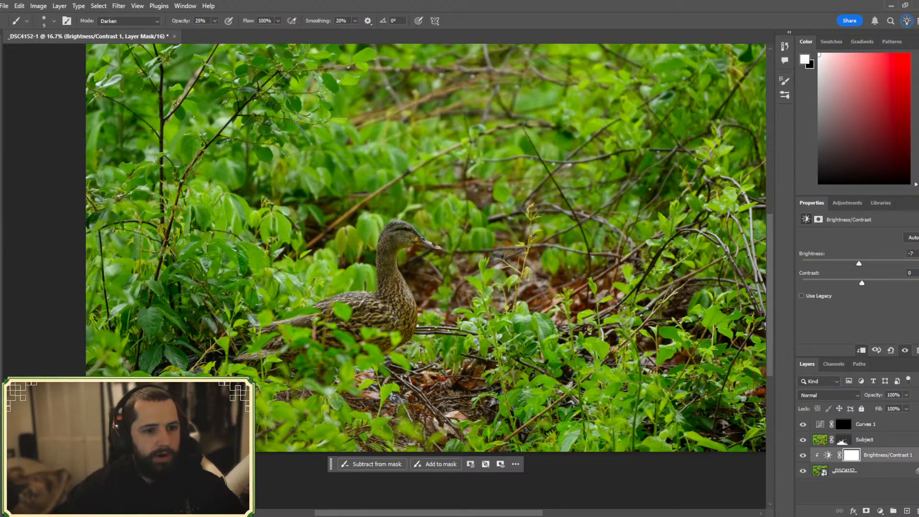
- Start a crop of the photo with the 4:5 (8:10) aspect ratio
{"action": "key", "text": "c"}
{"action": "left_click", "coordinate": [424, 470]}
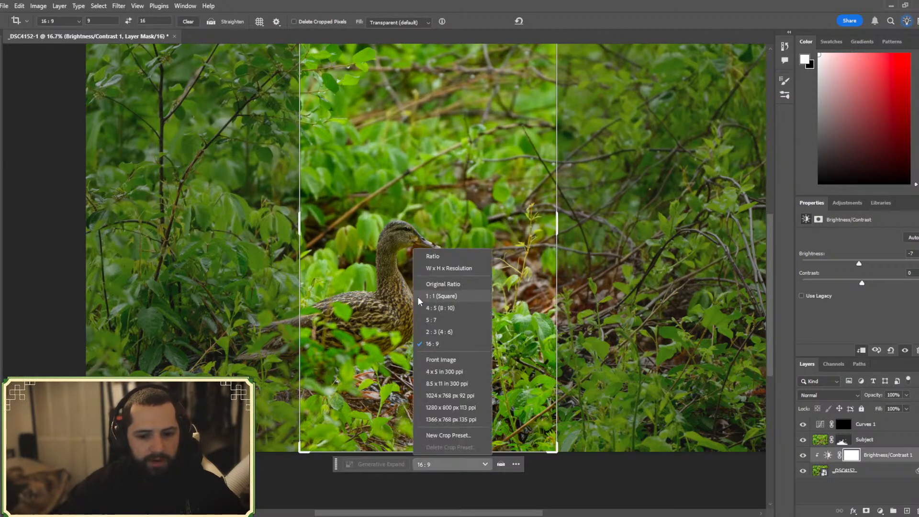
{"action": "left_click", "coordinate": [457, 305]}
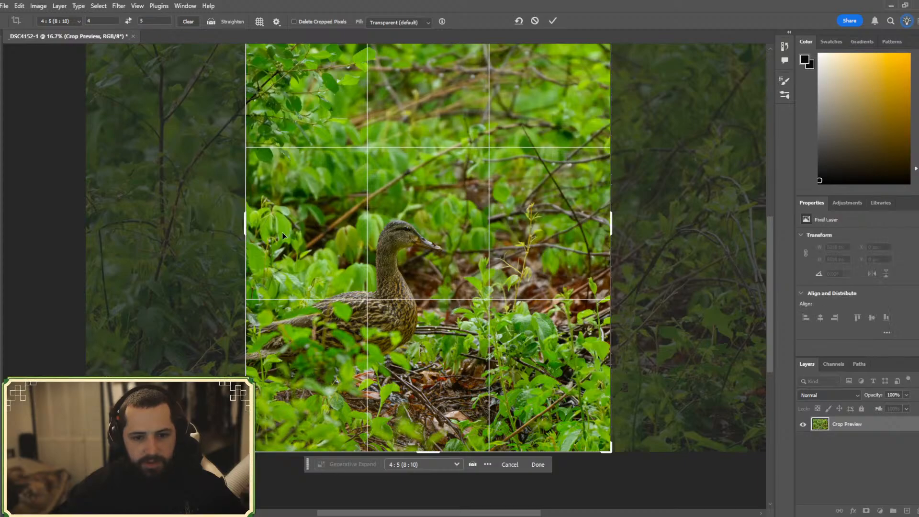
{"action": "scroll", "coordinate": [402, 223], "scroll_direction": "up", "scroll_amount": 2}
{"action": "scroll", "coordinate": [401, 221], "scroll_direction": "up", "scroll_amount": 1}
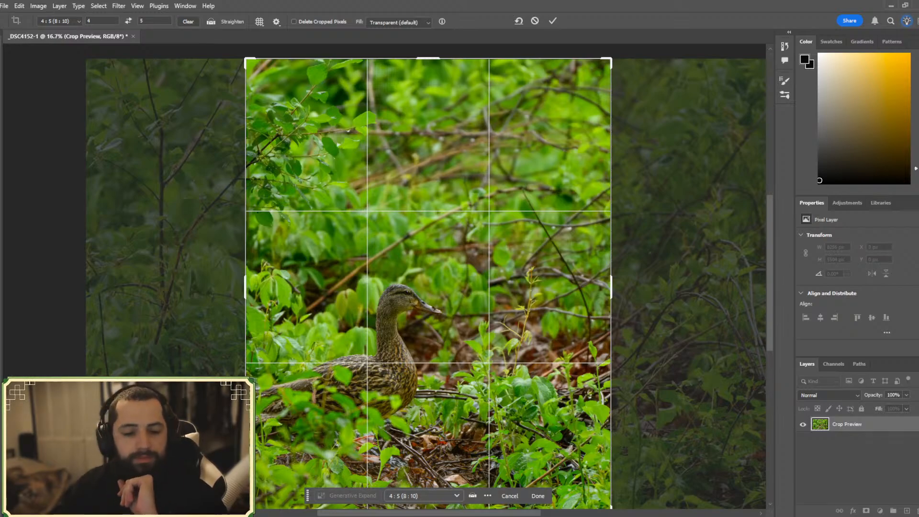
{"action": "scroll", "coordinate": [184, 318], "scroll_direction": "down", "scroll_amount": 2}
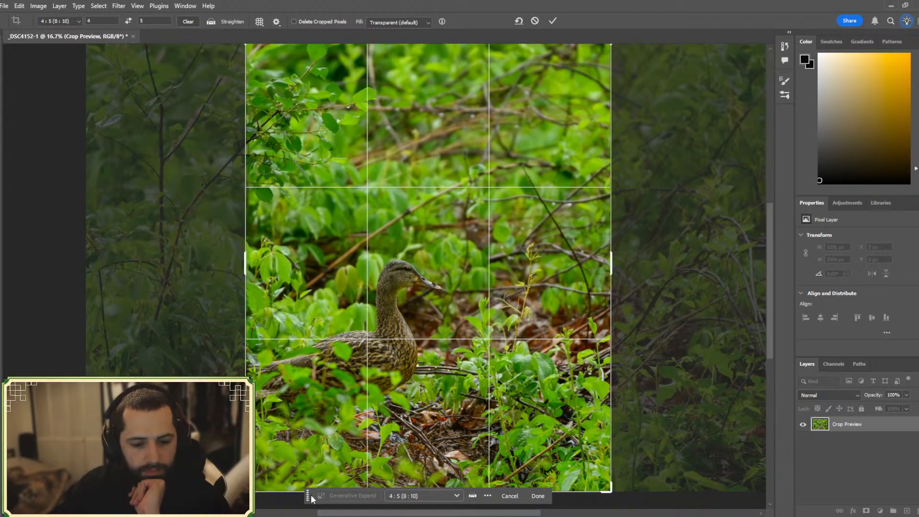
{"action": "left_click_drag", "start_coordinate": [311, 500], "coordinate": [316, 509]}
{"action": "scroll", "coordinate": [383, 335], "scroll_direction": "up", "scroll_amount": 2}
{"action": "scroll", "coordinate": [390, 327], "scroll_direction": "down", "scroll_amount": 1}
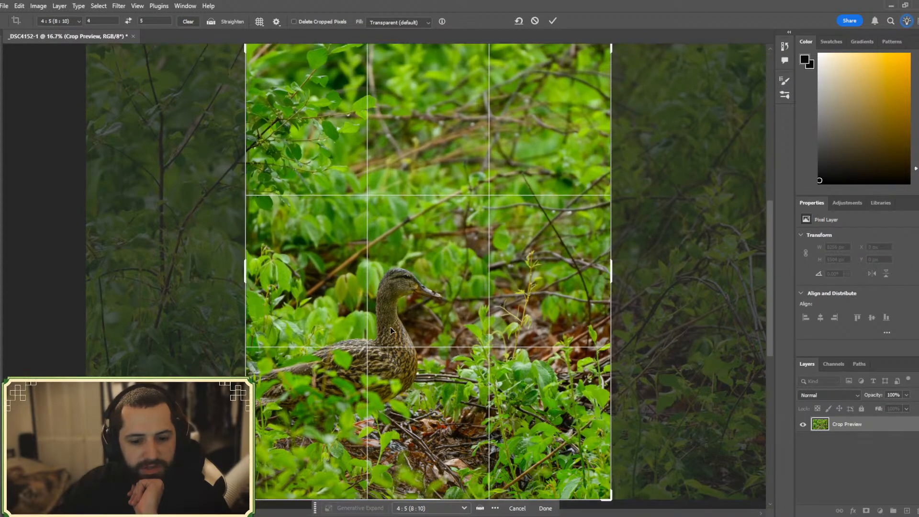
{"action": "scroll", "coordinate": [549, 107], "scroll_direction": "up", "scroll_amount": 1}
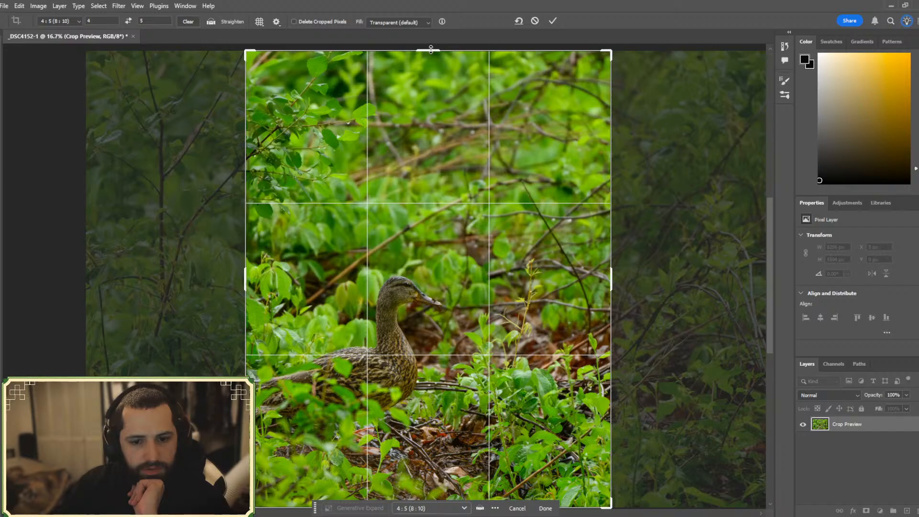
- Shrink the 4:5 crop frame closely around the duck and shift the photo to position the duck within it
{"action": "left_click_drag", "start_coordinate": [431, 49], "coordinate": [425, 100]}
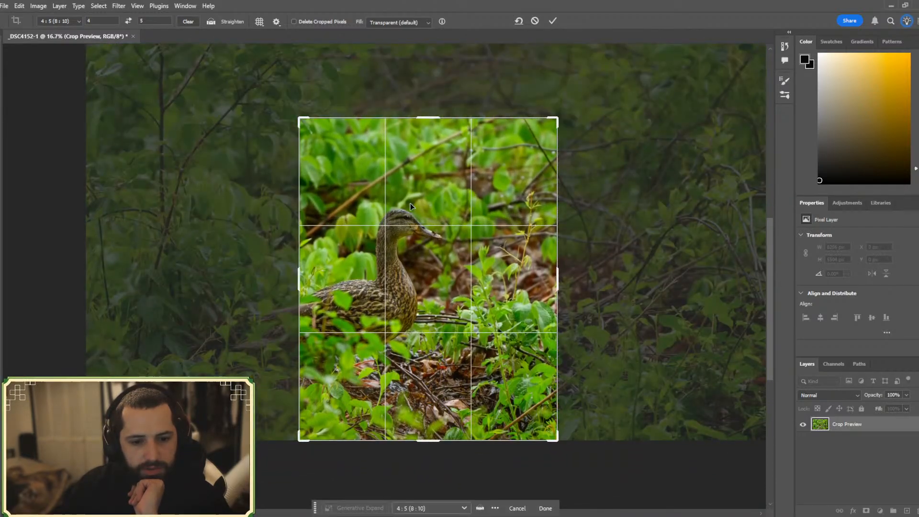
{"action": "left_click_drag", "start_coordinate": [410, 203], "coordinate": [429, 214]}
{"action": "left_click_drag", "start_coordinate": [415, 287], "coordinate": [418, 301]}
{"action": "left_click_drag", "start_coordinate": [417, 441], "coordinate": [437, 406]}
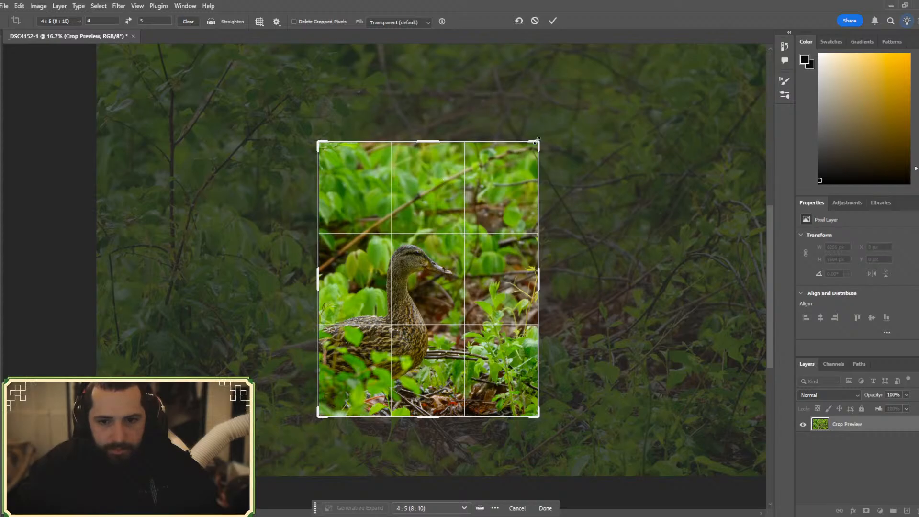
{"action": "left_click_drag", "start_coordinate": [426, 143], "coordinate": [427, 170]}
{"action": "mouse_move", "coordinate": [418, 262]}
{"action": "left_mouse_down"}
{"action": "mouse_move", "coordinate": [440, 242]}
{"action": "mouse_move", "coordinate": [428, 261]}
{"action": "left_mouse_up"}
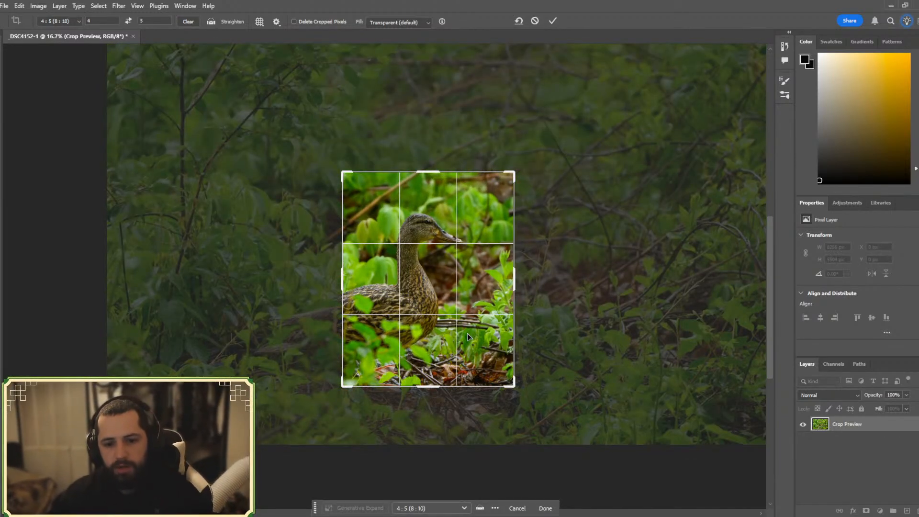
{"action": "left_click_drag", "start_coordinate": [417, 298], "coordinate": [424, 302]}
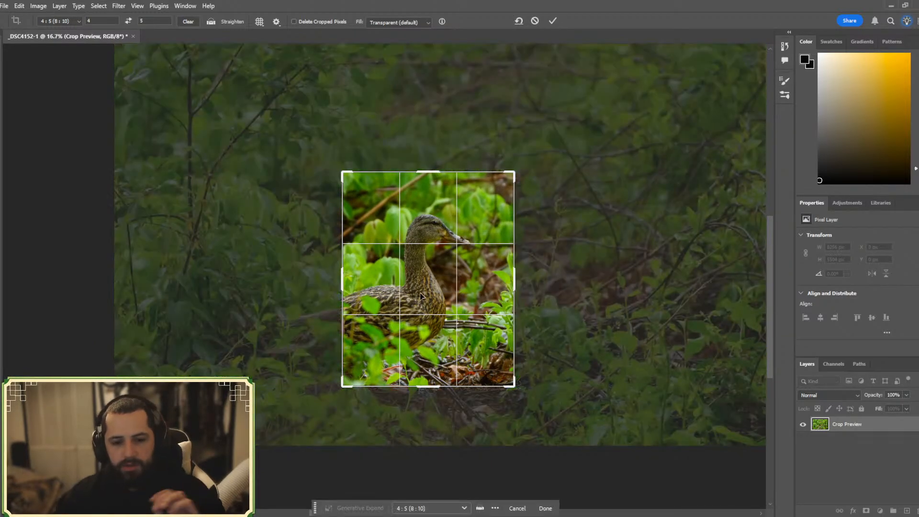
- Enlarge the 4:5 crop frame slightly and shift the photo so the duck's head sits near the upper third line
{"action": "left_click_drag", "start_coordinate": [431, 175], "coordinate": [431, 175]}
{"action": "left_click_drag", "start_coordinate": [431, 164], "coordinate": [431, 164]}
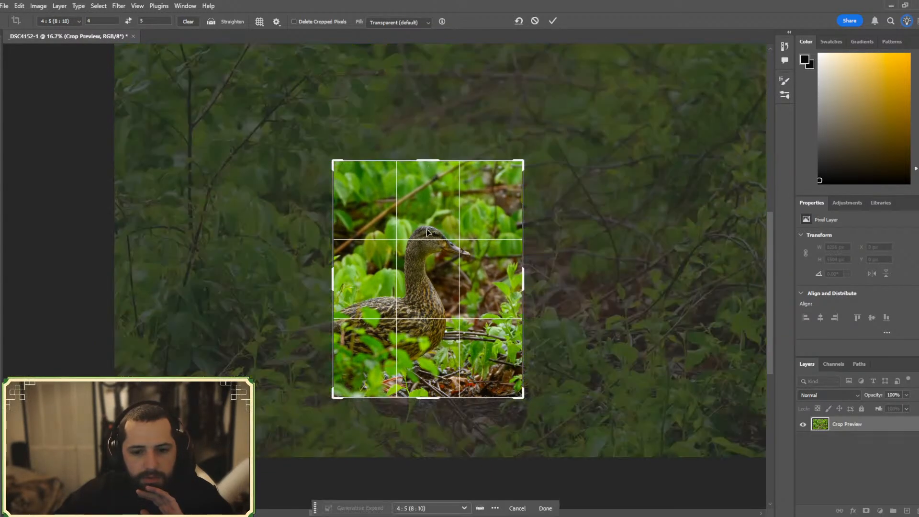
{"action": "left_click_drag", "start_coordinate": [435, 265], "coordinate": [431, 255]}
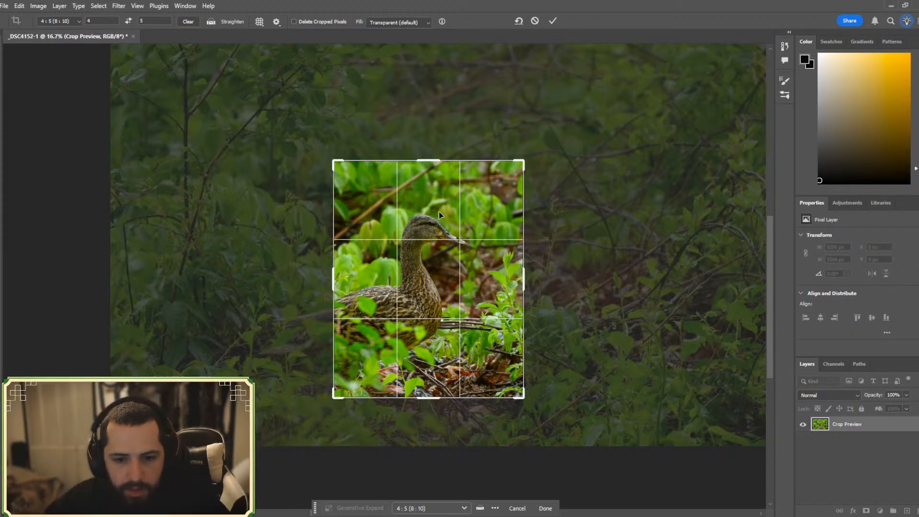
{"action": "left_click_drag", "start_coordinate": [430, 395], "coordinate": [437, 382]}
{"action": "mouse_move", "coordinate": [476, 288]}
{"action": "left_mouse_down"}
{"action": "mouse_move", "coordinate": [454, 300]}
{"action": "mouse_move", "coordinate": [472, 303]}
{"action": "left_mouse_up"}
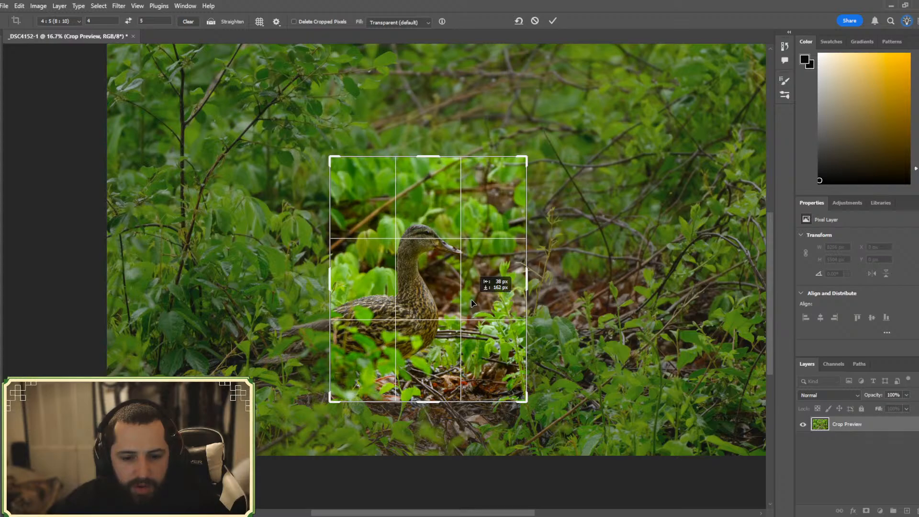
{"action": "left_click_drag", "start_coordinate": [472, 303], "coordinate": [476, 279]}
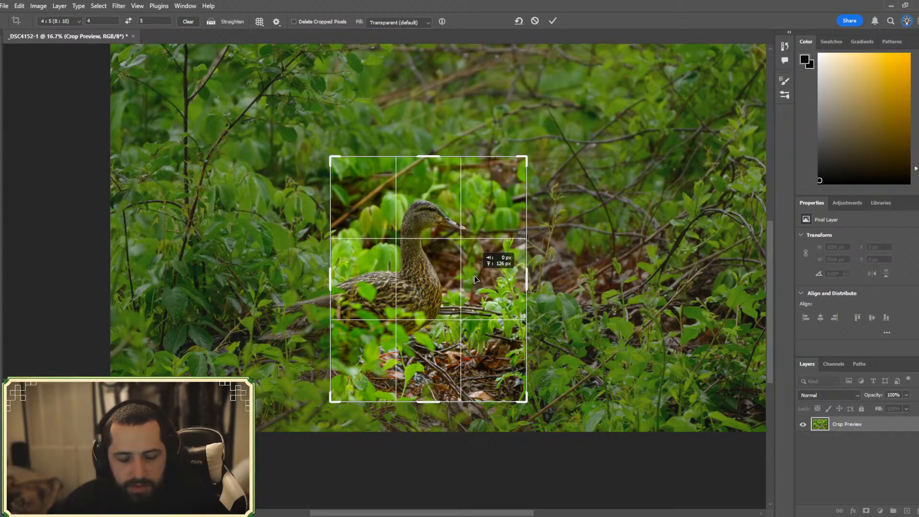
{"action": "left_click_drag", "start_coordinate": [474, 279], "coordinate": [475, 277]}
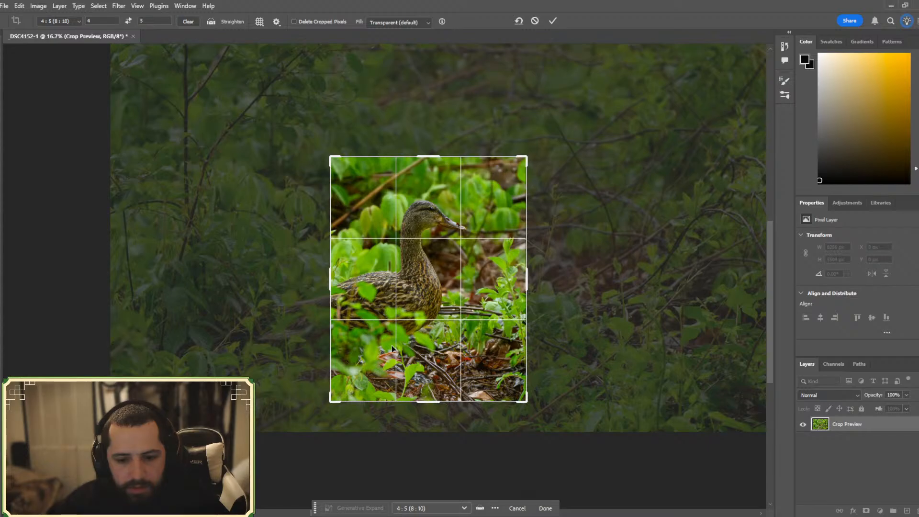
- Tighten the crop frame around the duck and nudge the photo to rebalance the space above its head and below its body
{"action": "left_click_drag", "start_coordinate": [424, 406], "coordinate": [461, 439]}
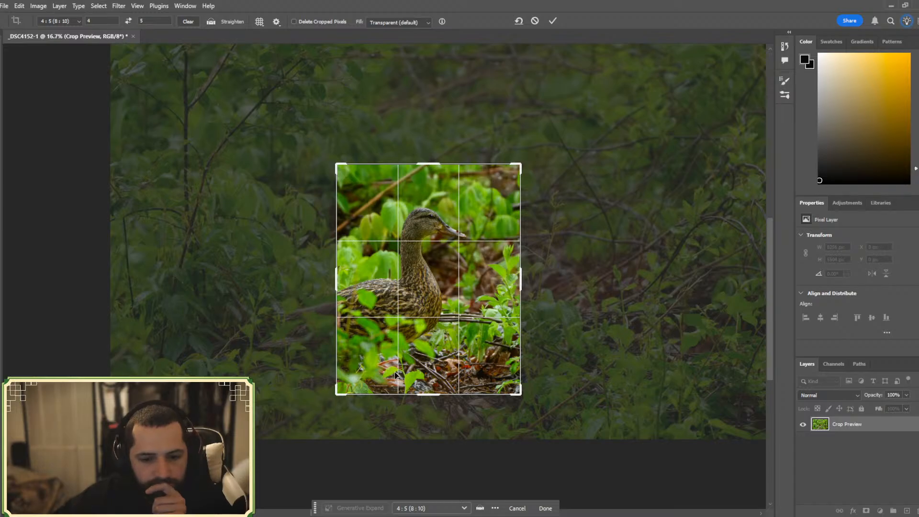
{"action": "left_click_drag", "start_coordinate": [426, 395], "coordinate": [426, 389]}
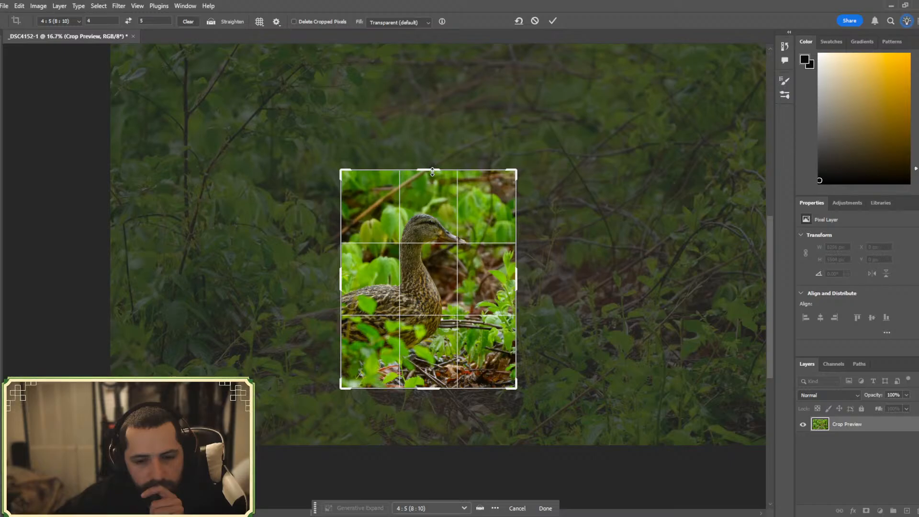
{"action": "left_click_drag", "start_coordinate": [432, 171], "coordinate": [439, 176]}
{"action": "left_click_drag", "start_coordinate": [467, 303], "coordinate": [462, 307]}
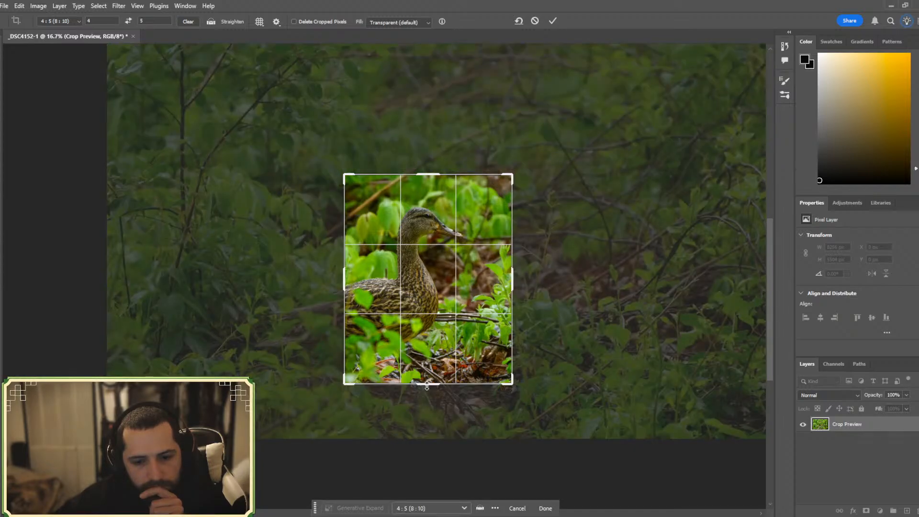
{"action": "left_click_drag", "start_coordinate": [427, 386], "coordinate": [426, 388]}
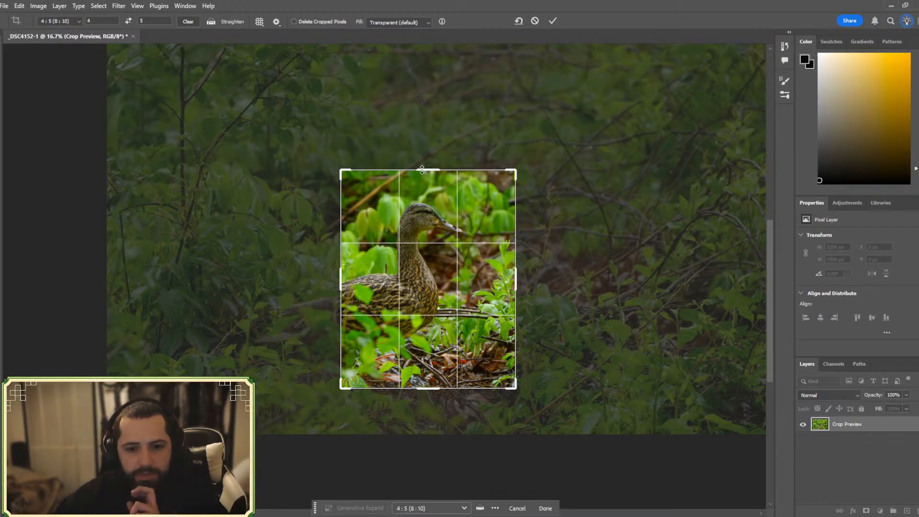
{"action": "left_click_drag", "start_coordinate": [421, 170], "coordinate": [422, 167]}
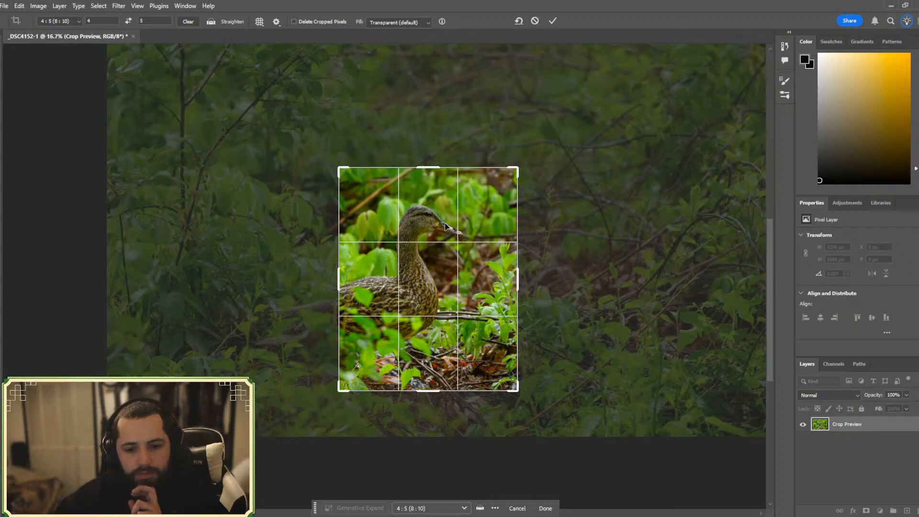
- Shrink the crop frame closer to the duck, tilt the photo very slightly, and apply the crop
{"action": "left_click_drag", "start_coordinate": [520, 393], "coordinate": [508, 386]}
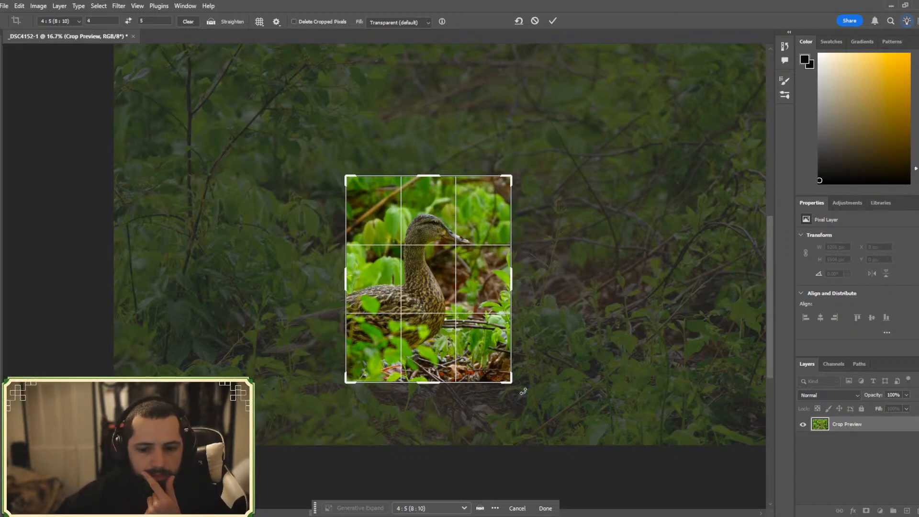
{"action": "left_click_drag", "start_coordinate": [523, 392], "coordinate": [517, 389]}
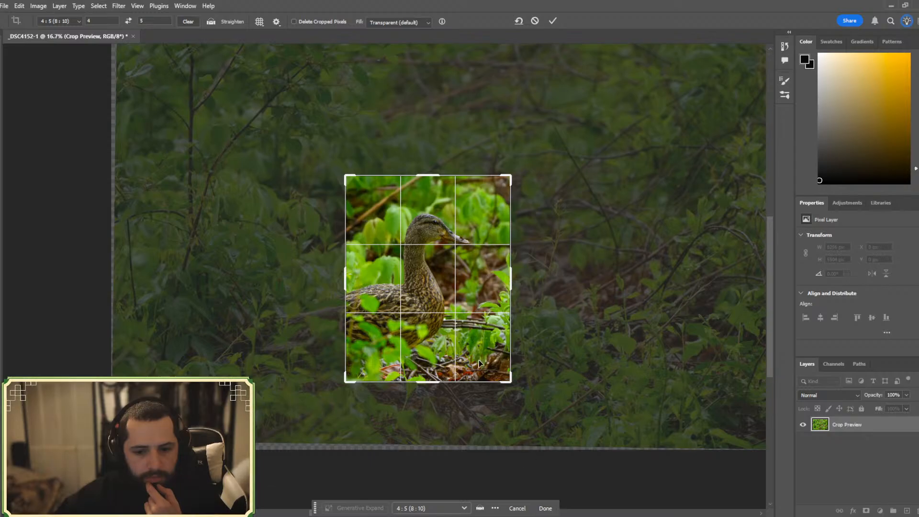
{"action": "mouse_move", "coordinate": [466, 345]}
{"action": "left_mouse_down"}
{"action": "mouse_move", "coordinate": [469, 353]}
{"action": "mouse_move", "coordinate": [473, 342]}
{"action": "left_mouse_up"}
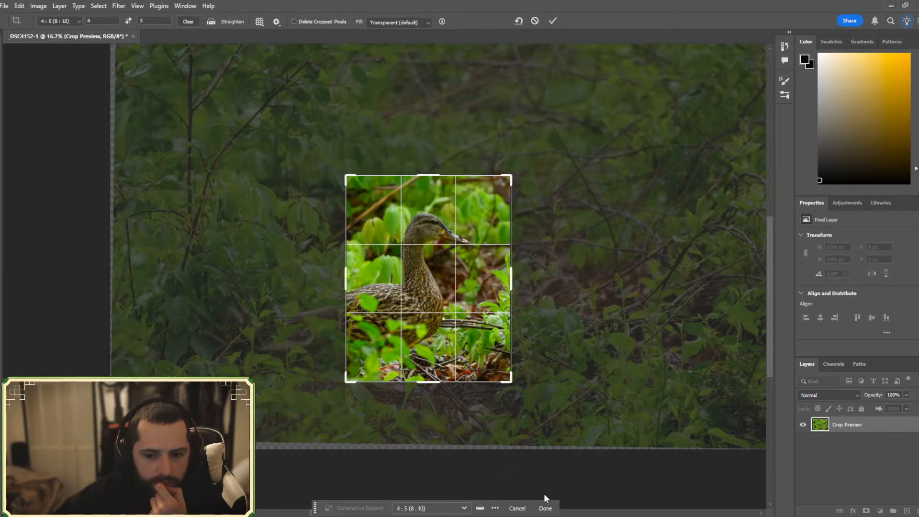
{"action": "left_click", "coordinate": [546, 506]}
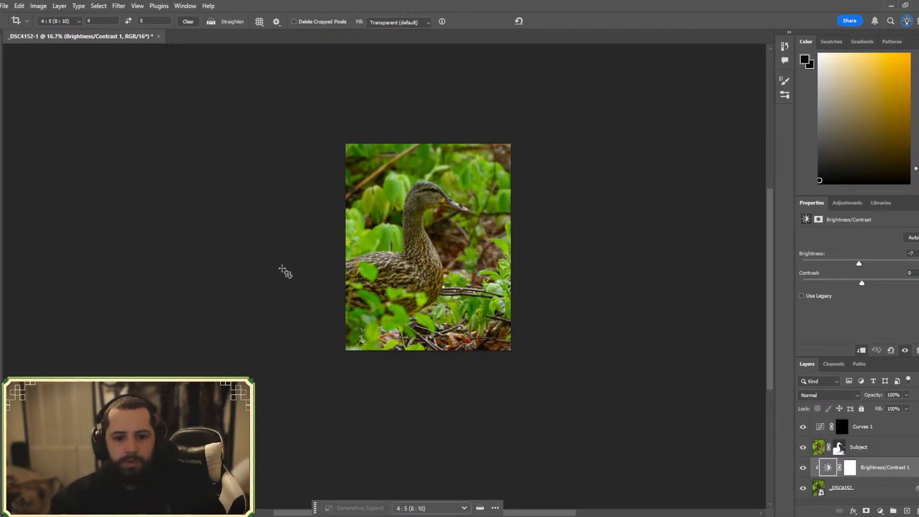
- Check the cropped duck photo at 25% zoom and undo the crop
{"action": "key", "text": "ctrl+plus"}
{"action": "key", "text": "ctrl+minus"}
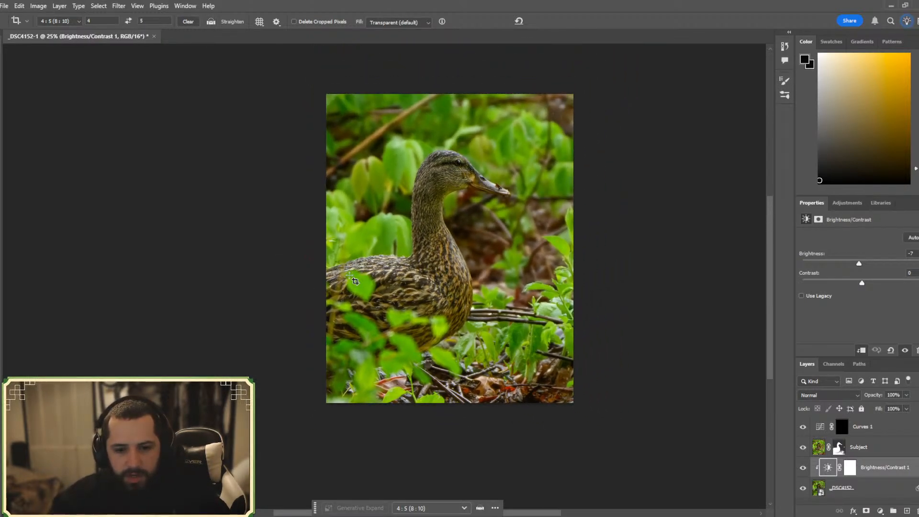
{"action": "key", "text": "ctrl+z"}
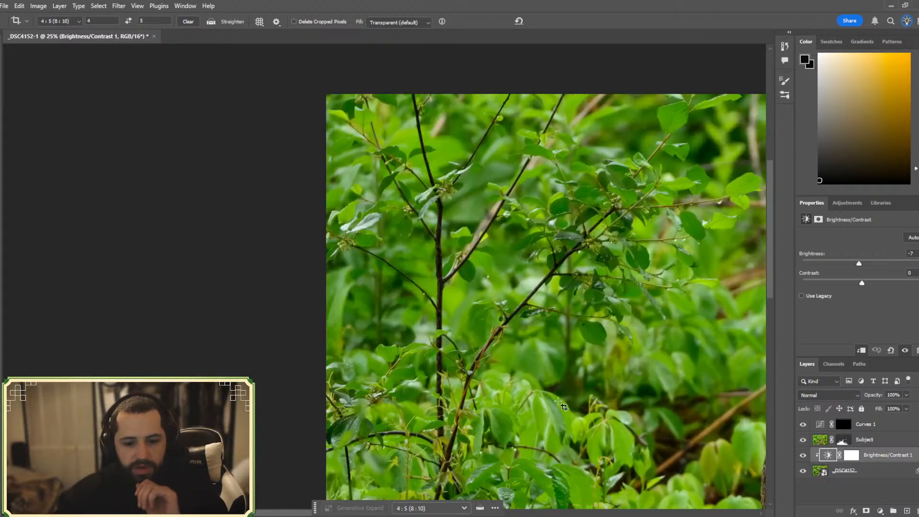
- Start a new 4:5 crop, reduce the frame around the duck, and shift the photo to center the duck in it
{"action": "left_click_drag", "start_coordinate": [286, 514], "coordinate": [403, 513]}
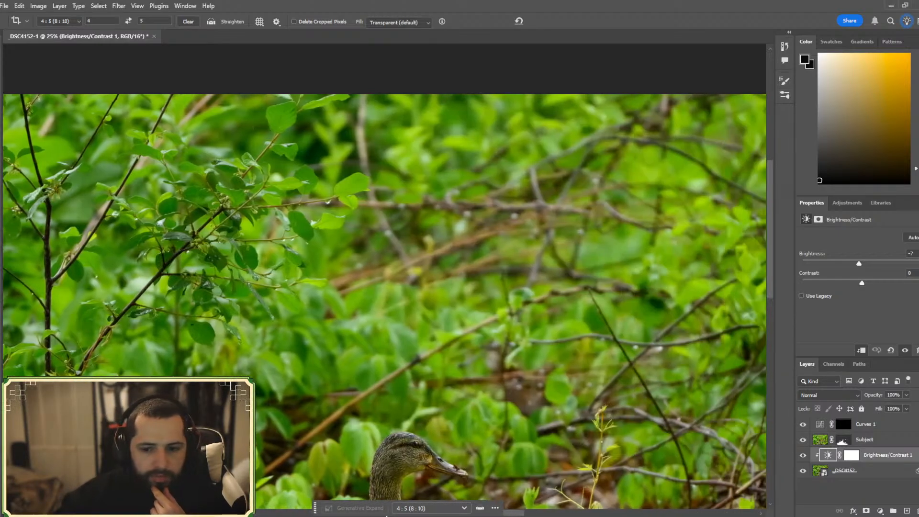
{"action": "scroll", "coordinate": [405, 385], "scroll_direction": "down", "scroll_amount": 5}
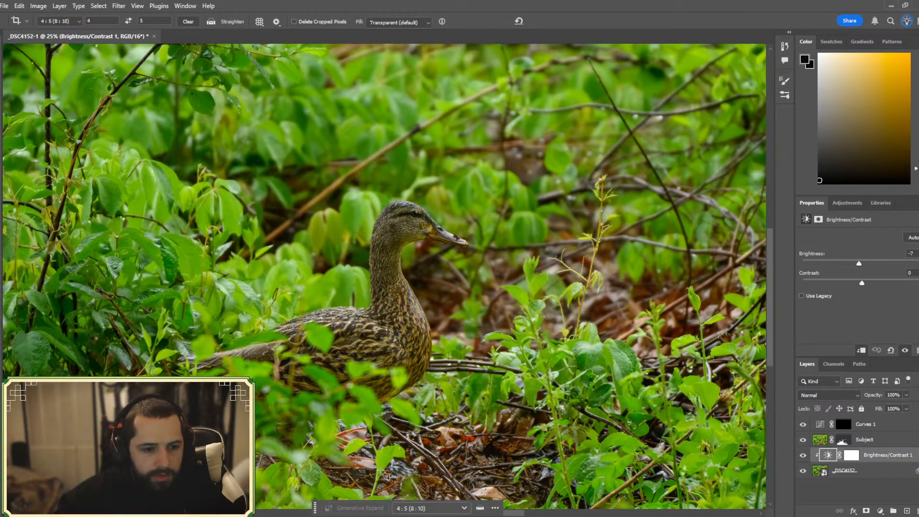
{"action": "left_click", "coordinate": [4, 137]}
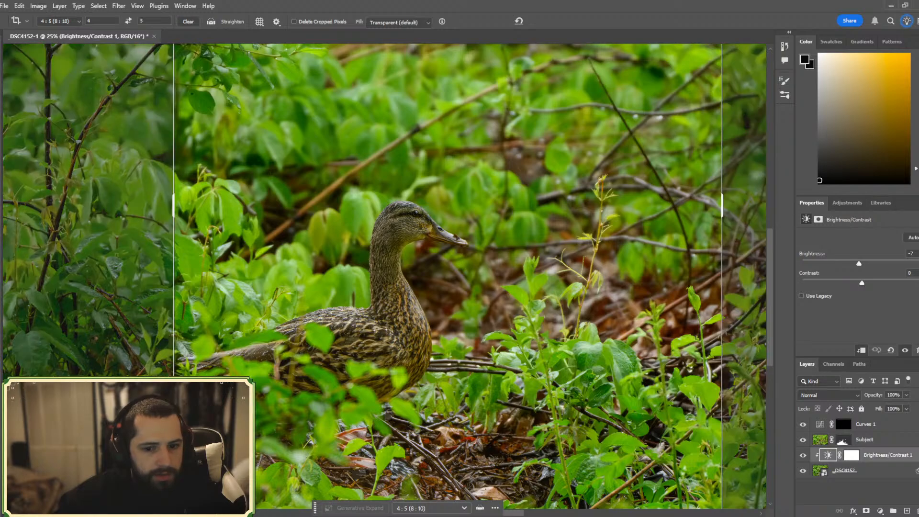
{"action": "key", "text": "ctrl+minus"}
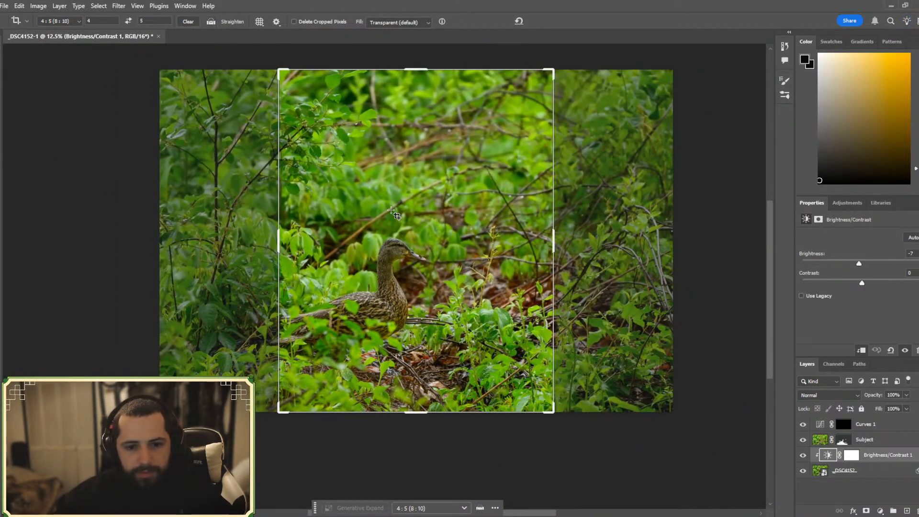
{"action": "left_click_drag", "start_coordinate": [415, 71], "coordinate": [416, 136]}
{"action": "left_click_drag", "start_coordinate": [440, 222], "coordinate": [452, 236]}
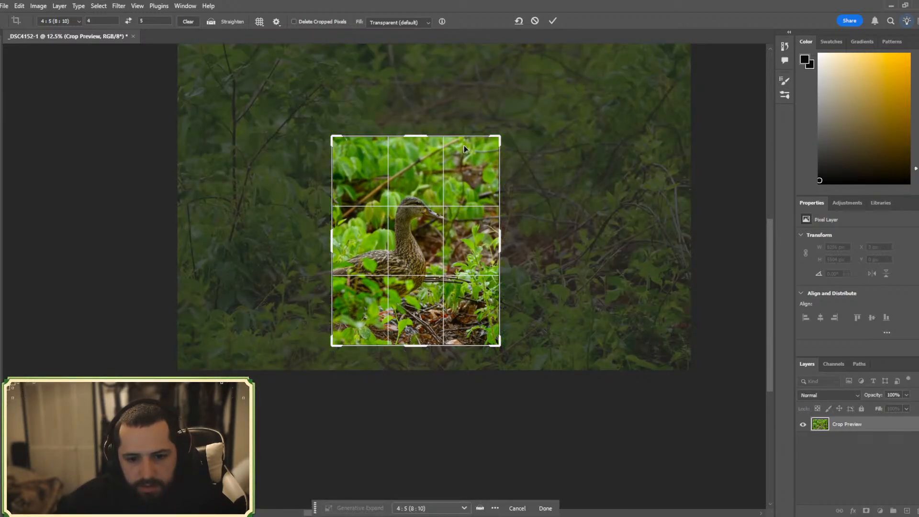
- Tighten the new crop frame, shift the photo until the duck is well placed within the thirds grid, and apply the crop
{"action": "left_click_drag", "start_coordinate": [442, 167], "coordinate": [413, 139]}
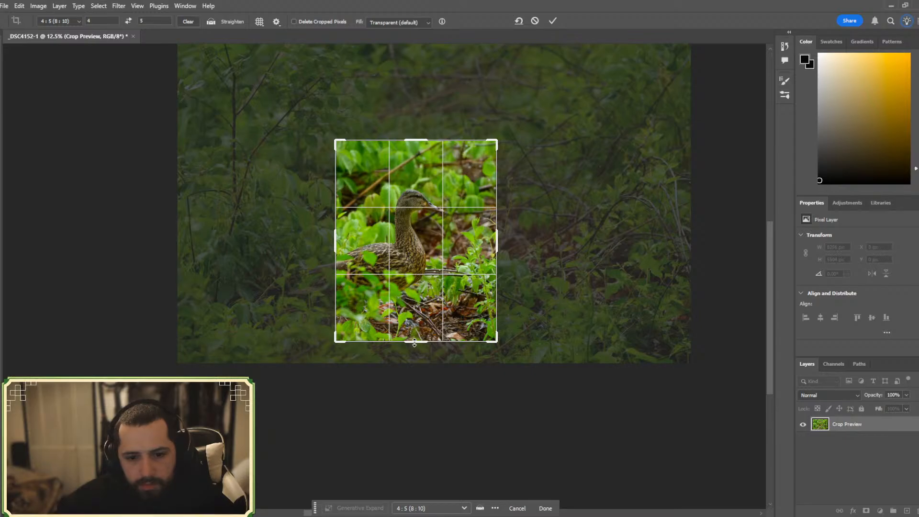
{"action": "left_click_drag", "start_coordinate": [415, 341], "coordinate": [417, 328]}
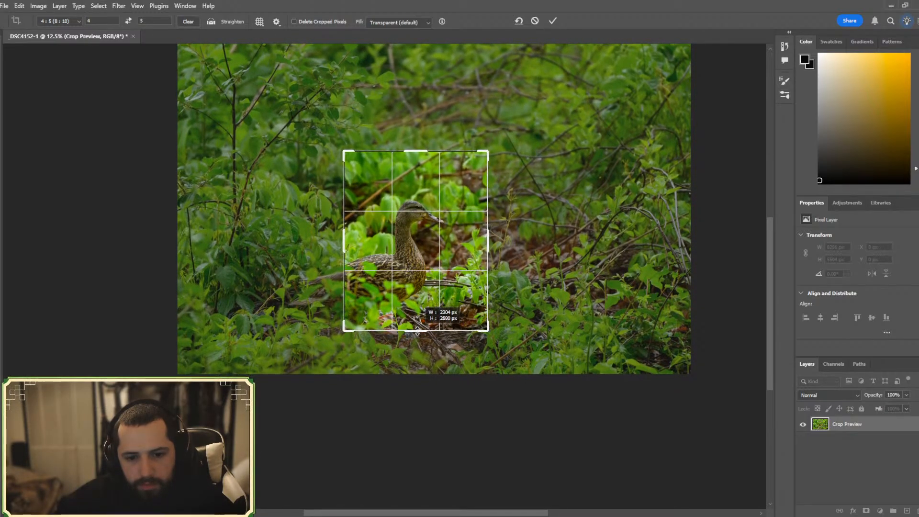
{"action": "left_click_drag", "start_coordinate": [417, 150], "coordinate": [417, 146]}
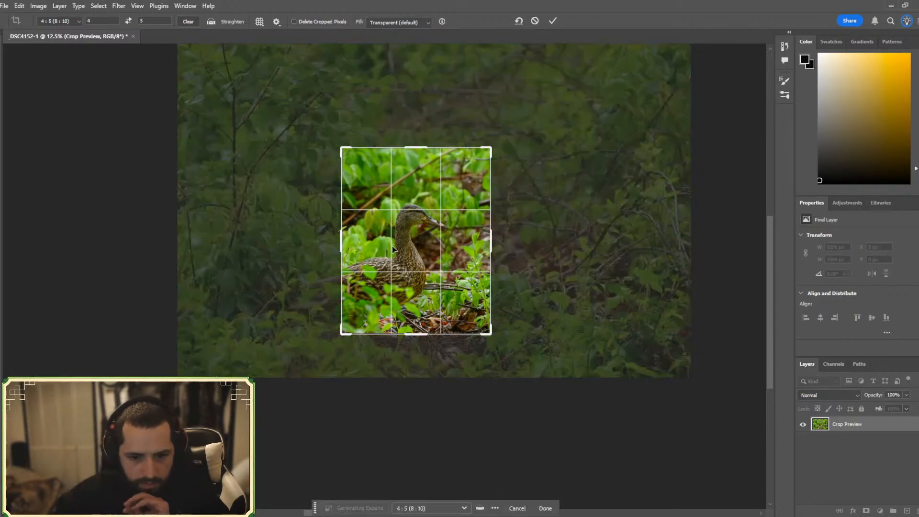
{"action": "left_click_drag", "start_coordinate": [392, 246], "coordinate": [433, 242]}
{"action": "left_click_drag", "start_coordinate": [493, 146], "coordinate": [496, 147]}
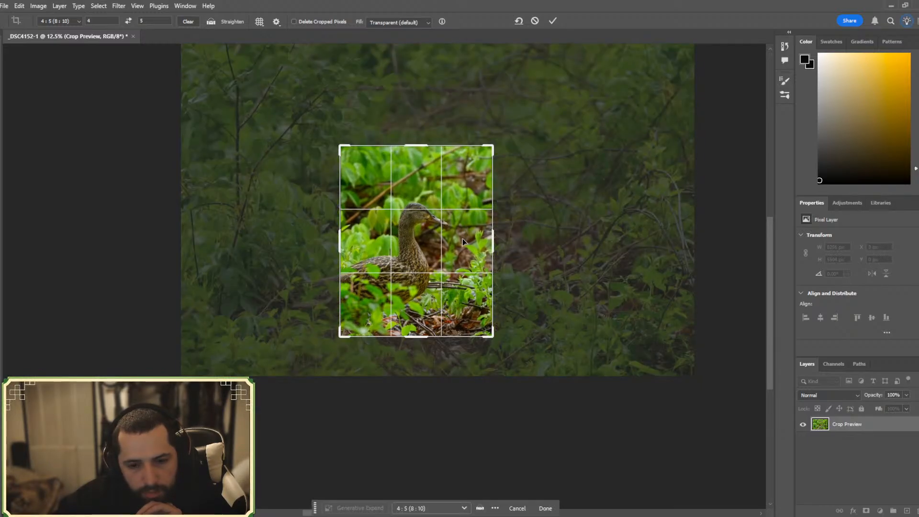
{"action": "left_click_drag", "start_coordinate": [467, 242], "coordinate": [466, 242]}
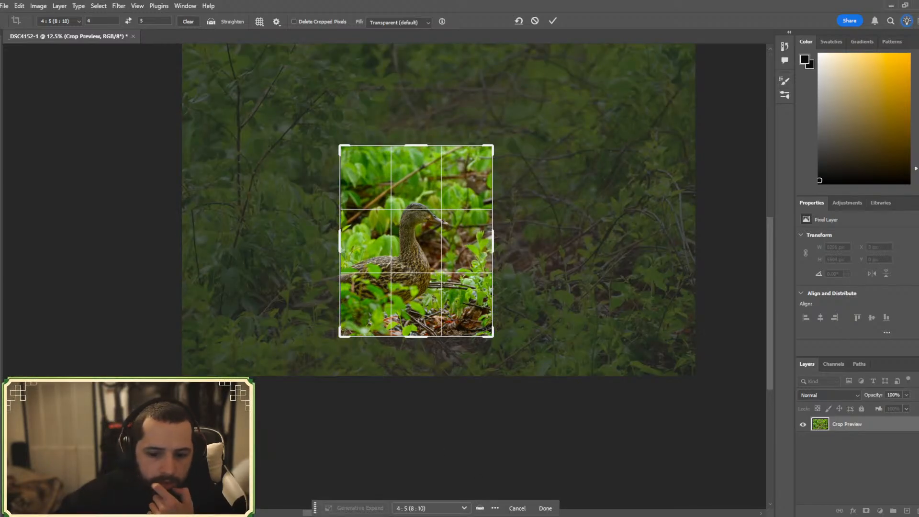
{"action": "double_click", "coordinate": [392, 214]}
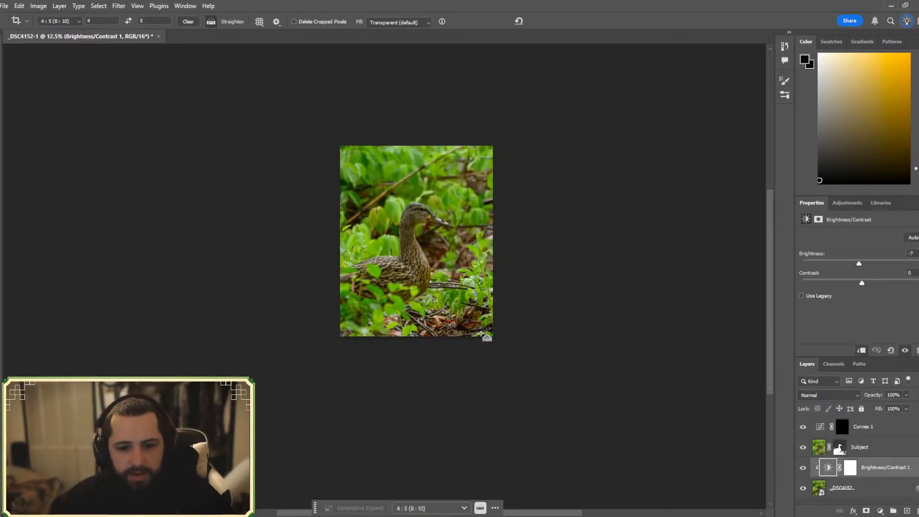
- Examine the newly cropped duck at 25% and 33.3% zoom, and undo this second crop
{"action": "key", "text": "ctrl+equal"}
{"action": "key", "text": "ctrl+equal"}
{"action": "scroll", "coordinate": [485, 339], "scroll_direction": "up", "scroll_amount": 3}
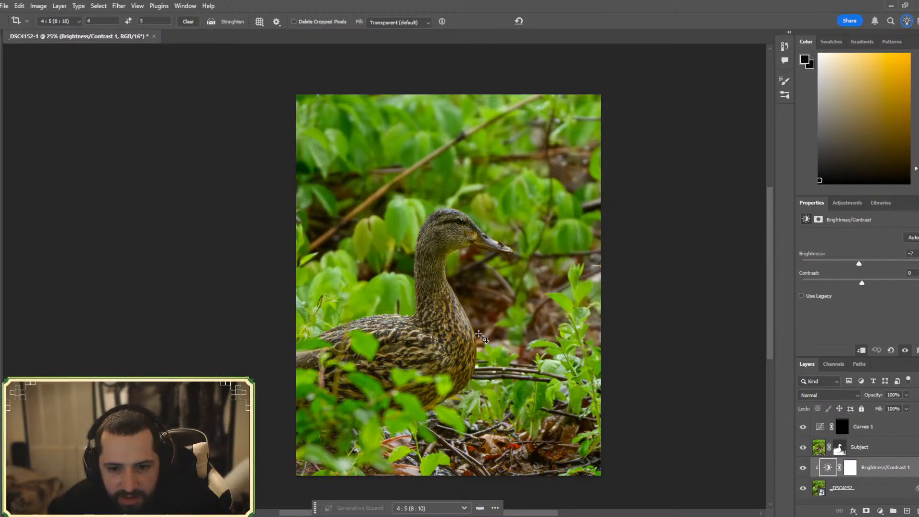
{"action": "key", "text": "ctrl+equal"}
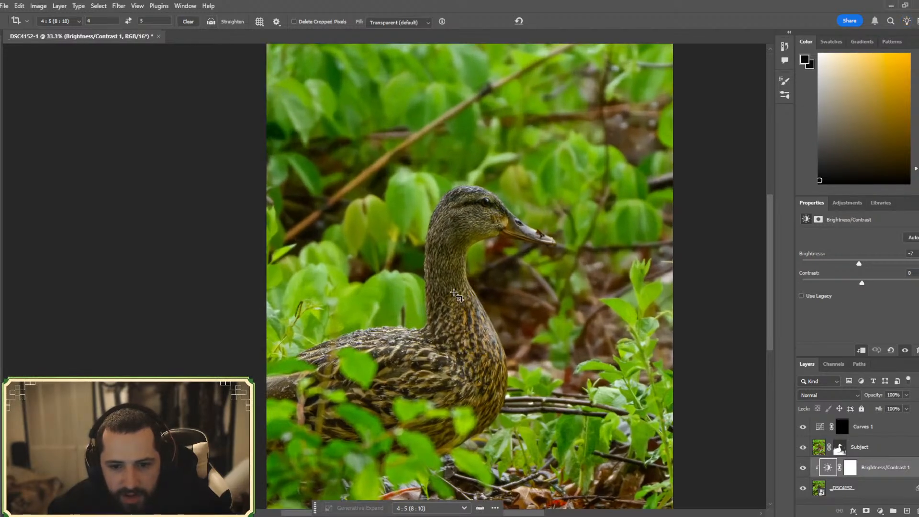
{"action": "key", "text": "ctrl+minus"}
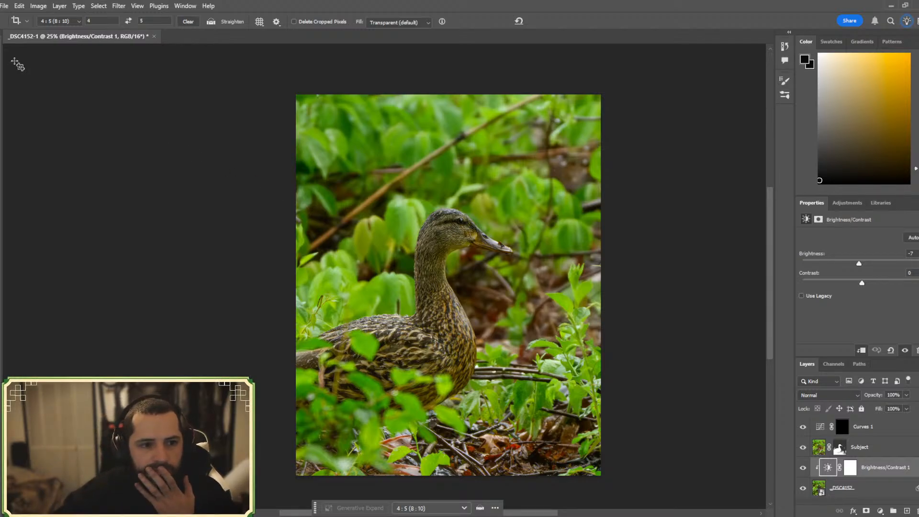
{"action": "key", "text": "ctrl+z"}
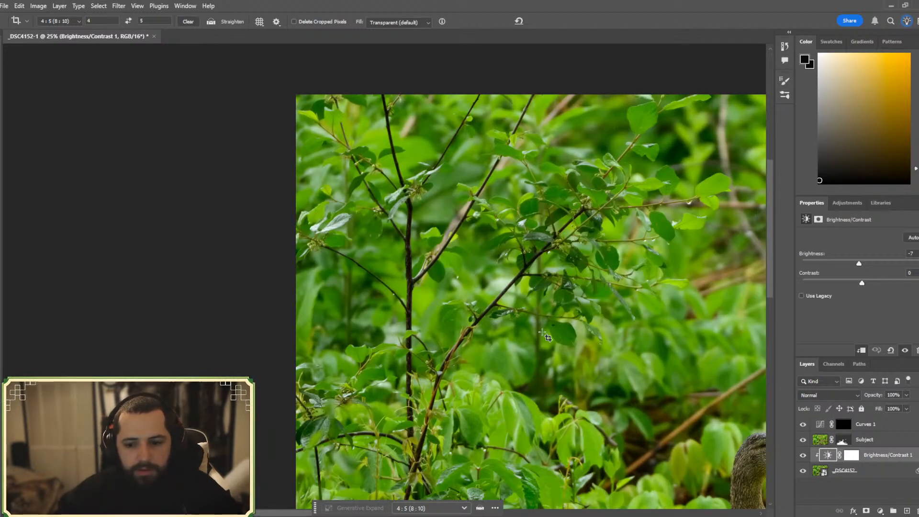
- Start another 4:5 crop of the full photo and shrink the frame moderately, leaving plenty of foliage around the duck
{"action": "left_click_drag", "start_coordinate": [282, 512], "coordinate": [371, 512]}
{"action": "scroll", "coordinate": [403, 349], "scroll_direction": "down", "scroll_amount": 2}
{"action": "scroll", "coordinate": [406, 352], "scroll_direction": "down", "scroll_amount": 4}
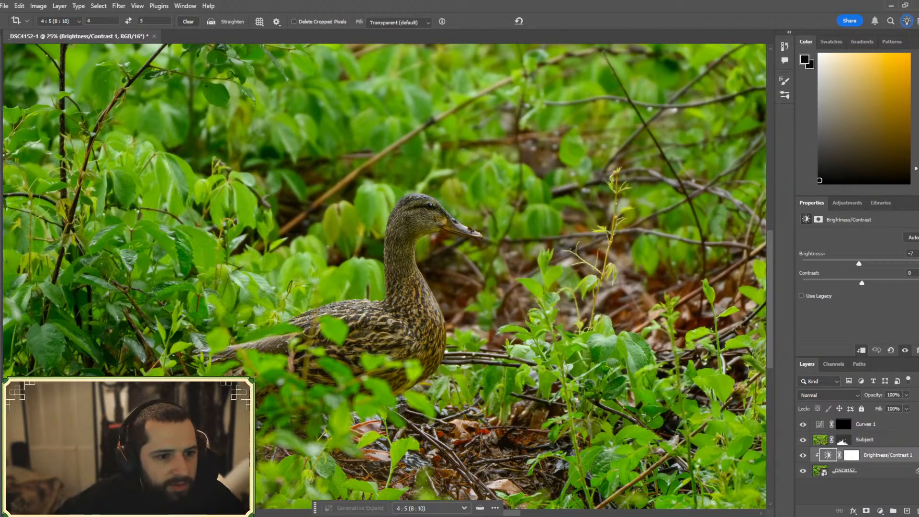
{"action": "left_click", "coordinate": [233, 331]}
{"action": "key", "text": "ctrl+minus"}
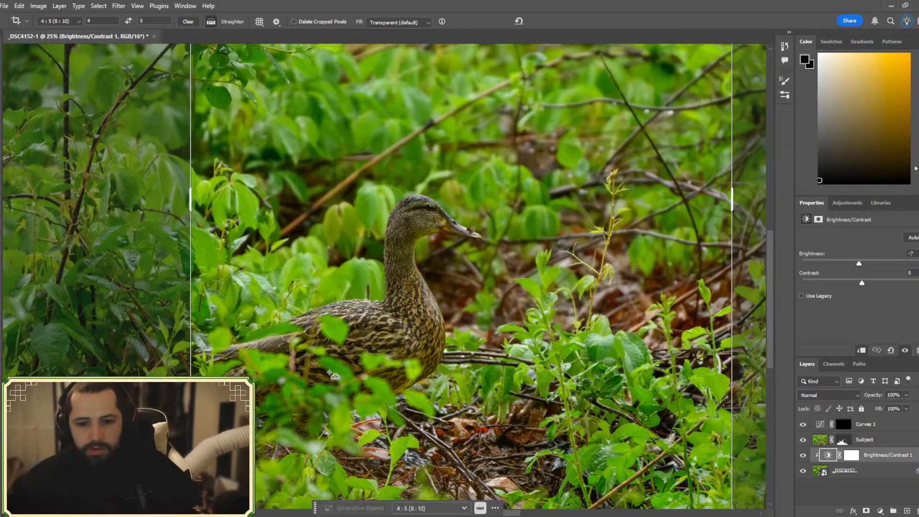
{"action": "left_click_drag", "start_coordinate": [421, 67], "coordinate": [416, 109]}
- Adjust the 4:5 crop frame's size and shift the photo so the duck sits near the middle of the thirds grid, and apply the crop
{"action": "left_click_drag", "start_coordinate": [456, 188], "coordinate": [494, 191]}
{"action": "left_click_drag", "start_coordinate": [528, 110], "coordinate": [536, 98]}
{"action": "mouse_move", "coordinate": [481, 208]}
{"action": "left_mouse_down"}
{"action": "mouse_move", "coordinate": [466, 211]}
{"action": "mouse_move", "coordinate": [482, 206]}
{"action": "left_mouse_up"}
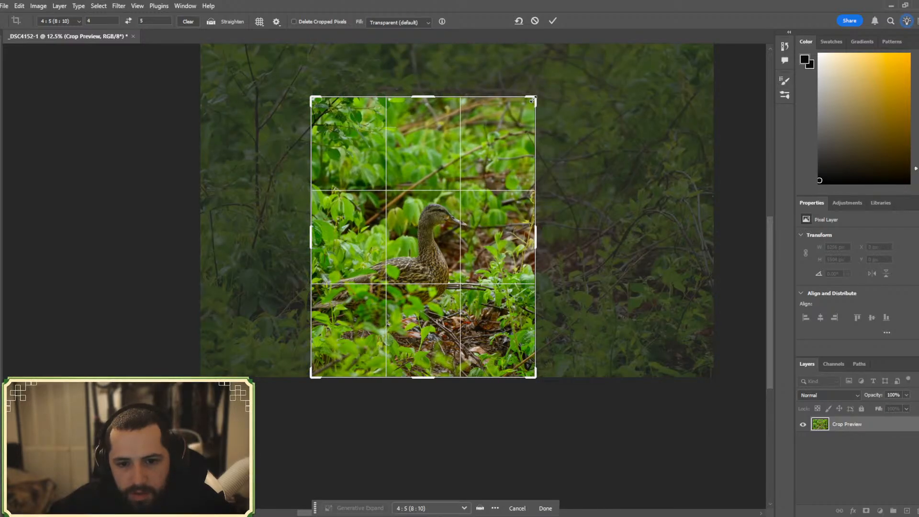
{"action": "left_click_drag", "start_coordinate": [533, 100], "coordinate": [550, 91]}
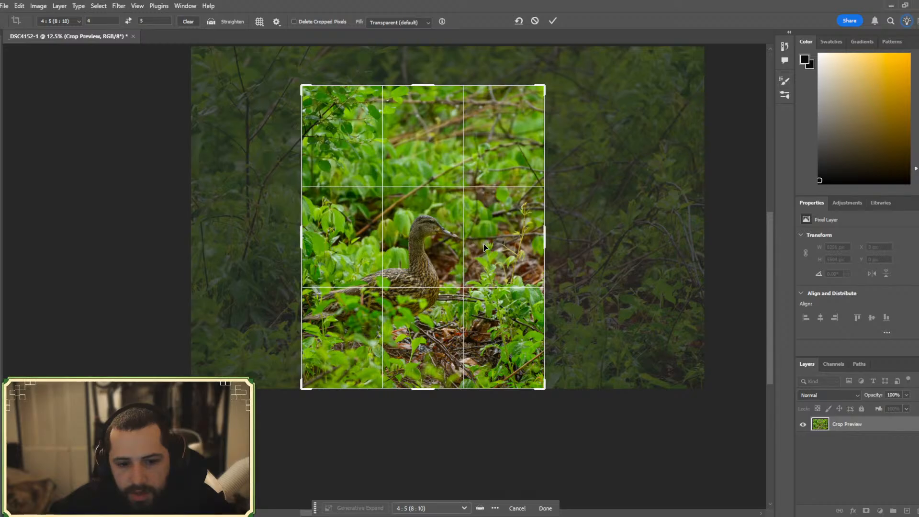
{"action": "left_click_drag", "start_coordinate": [482, 245], "coordinate": [479, 245]}
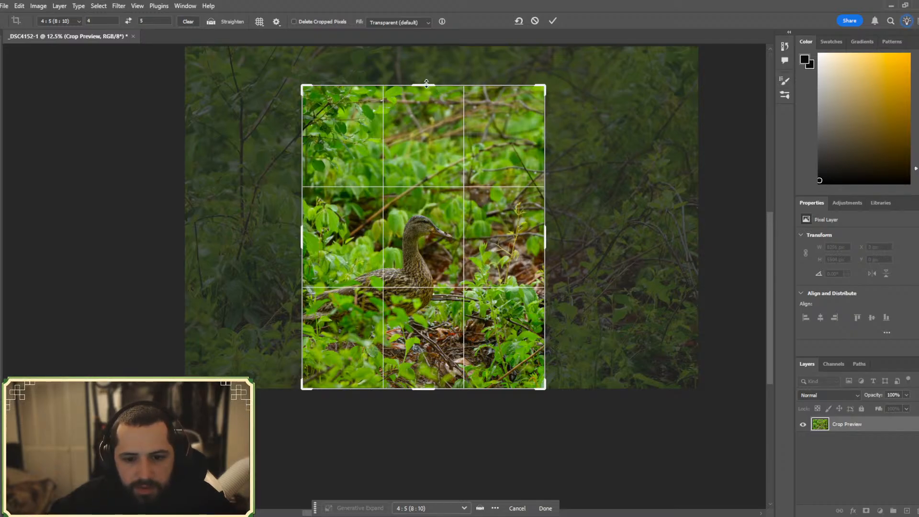
{"action": "left_click", "coordinate": [545, 508]}
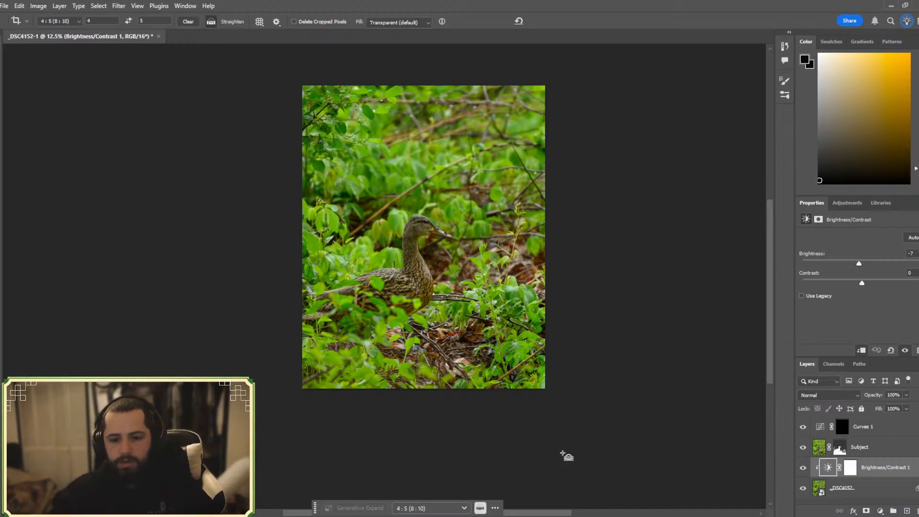
- Examine the newly cropped duck at 16.7%, 33.3% and 25% zoom to judge the framing
{"action": "key", "text": "ctrl+plus"}
{"action": "scroll", "coordinate": [567, 458], "scroll_direction": "up", "scroll_amount": 2}
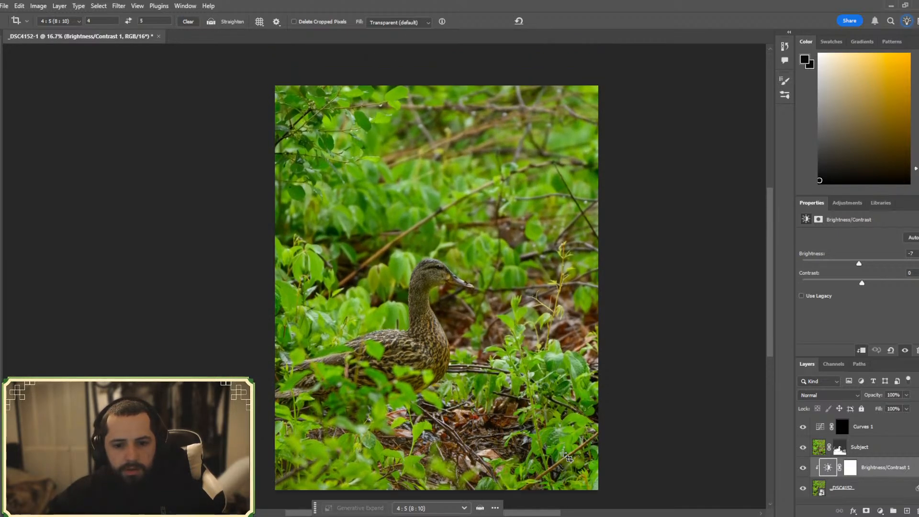
{"action": "scroll", "coordinate": [568, 455], "scroll_direction": "down", "scroll_amount": 1}
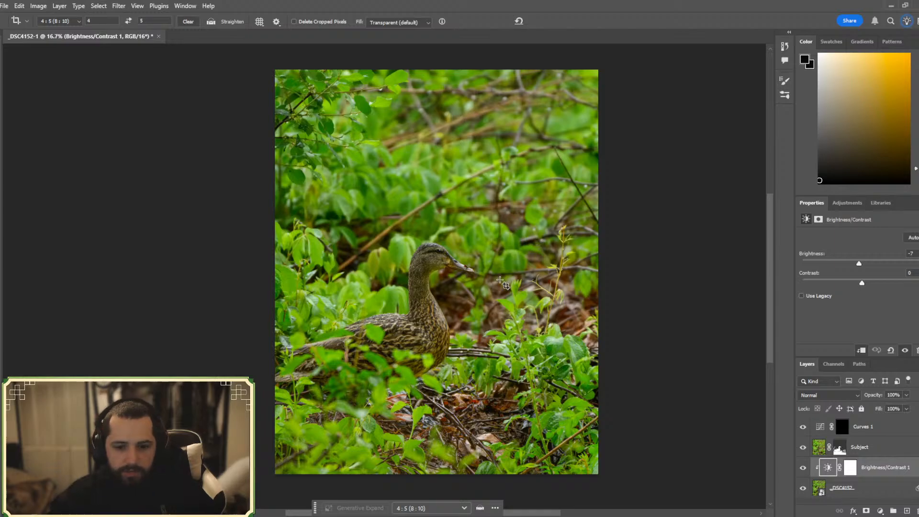
{"action": "key", "text": "ctrl+plus"}
{"action": "key", "text": "ctrl+plus"}
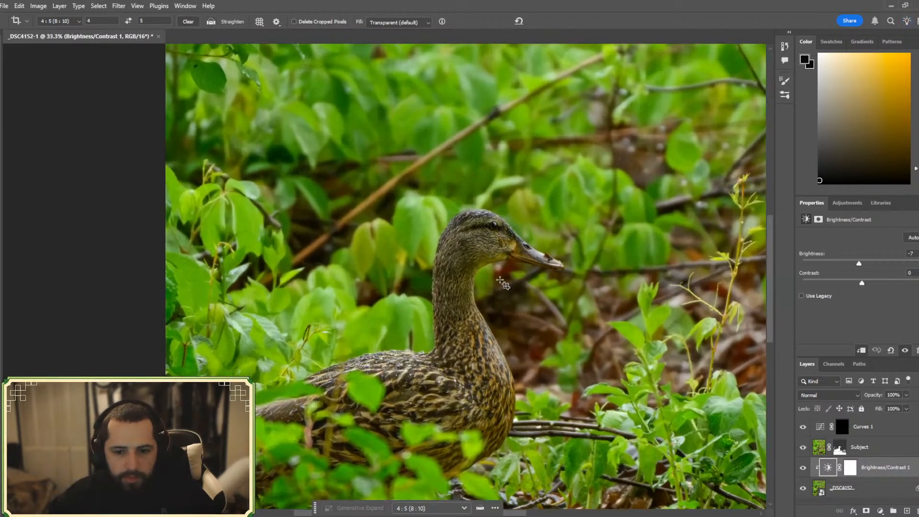
{"action": "key", "text": "ctrl+minus"}
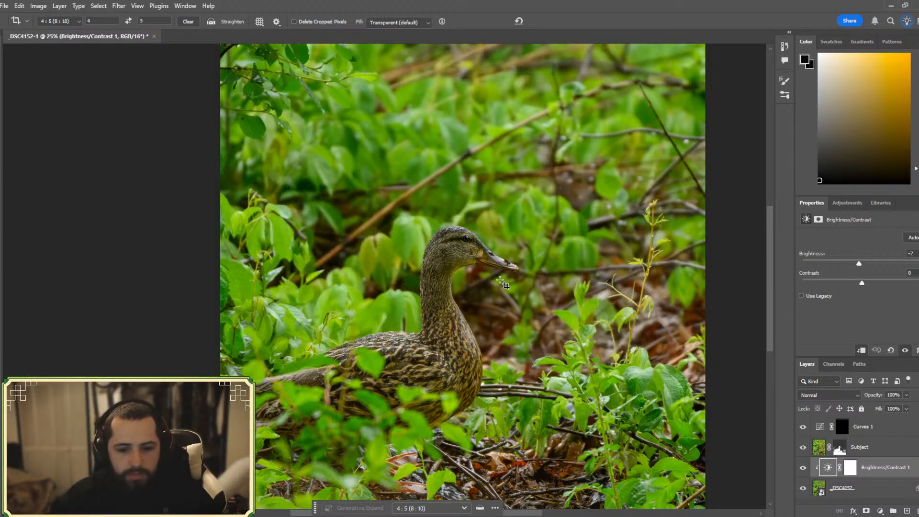
{"action": "key", "text": "ctrl"}
{"action": "key", "text": "ctrl+minus"}
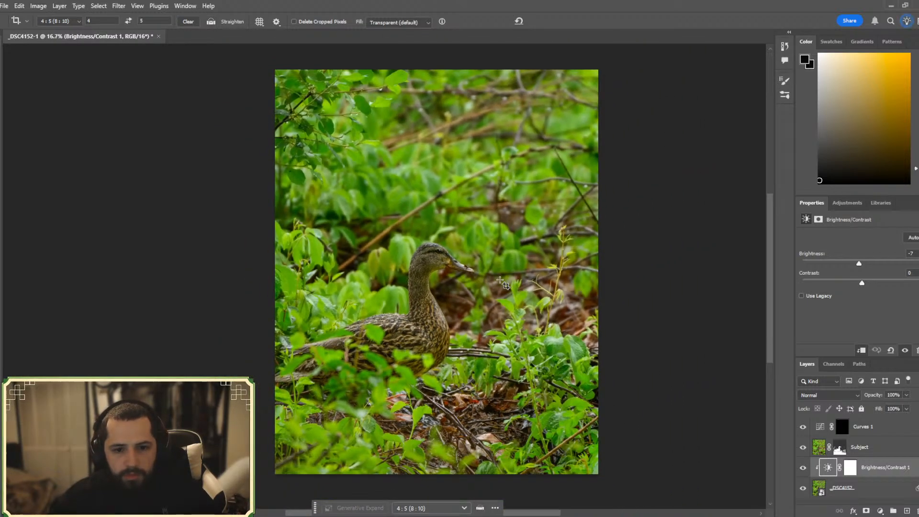
- Tighten the 4:5 crop slightly from the upper-right corner, apply it, and check the duck at 25% zoom
{"action": "left_click", "coordinate": [1, 110]}
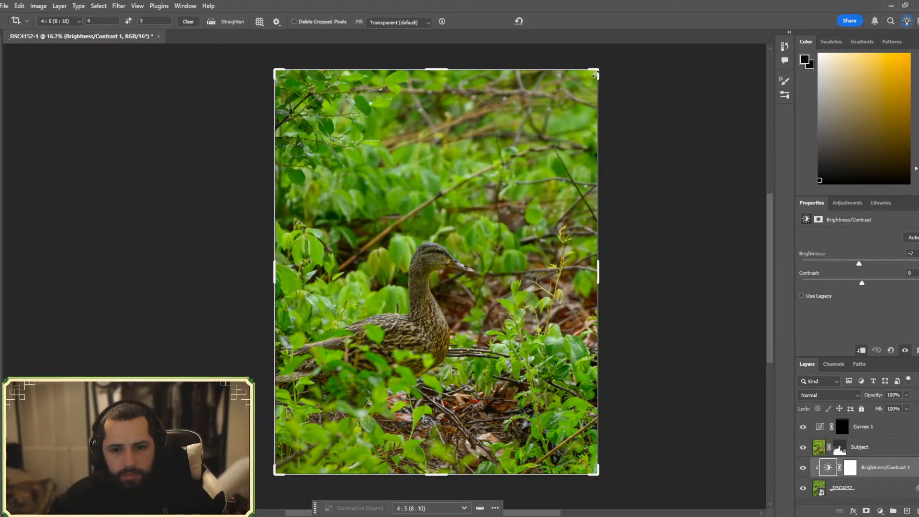
{"action": "left_click_drag", "start_coordinate": [597, 71], "coordinate": [590, 87]}
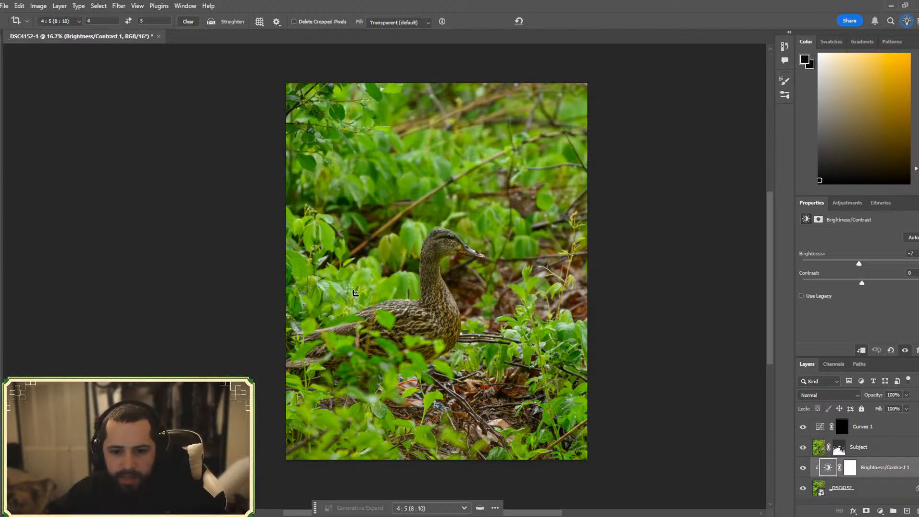
{"action": "key", "text": "ctrl+plus"}
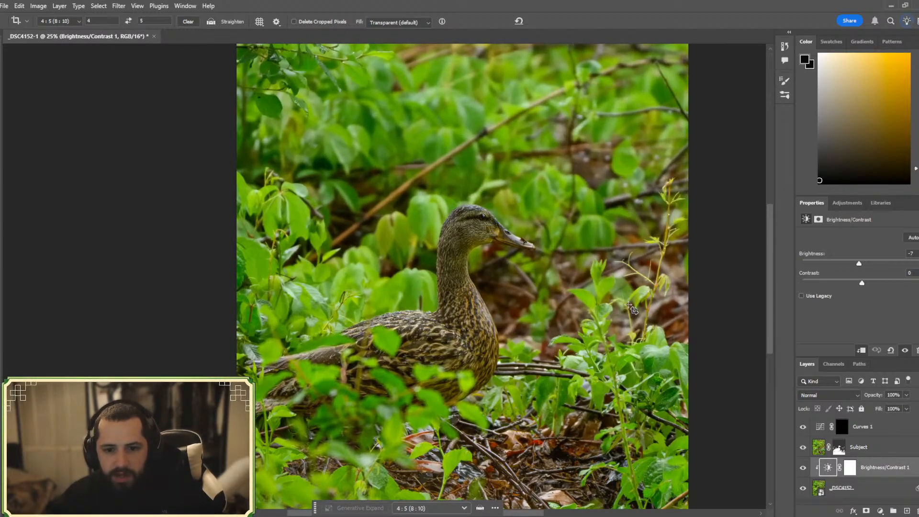
{"action": "key", "text": "ctrl+minus"}
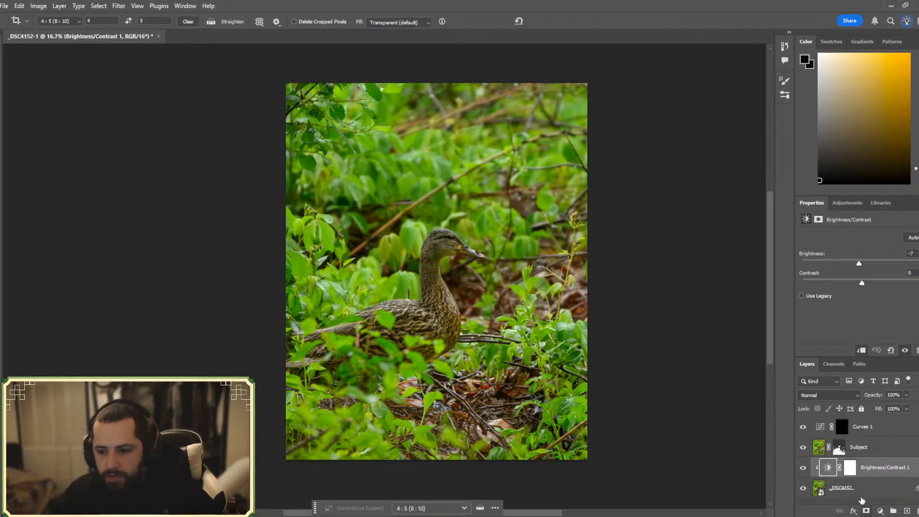
- Target the Subject layer's mask and set up a soft round black brush of 1457 px in Normal mode
{"action": "left_click", "coordinate": [840, 449]}
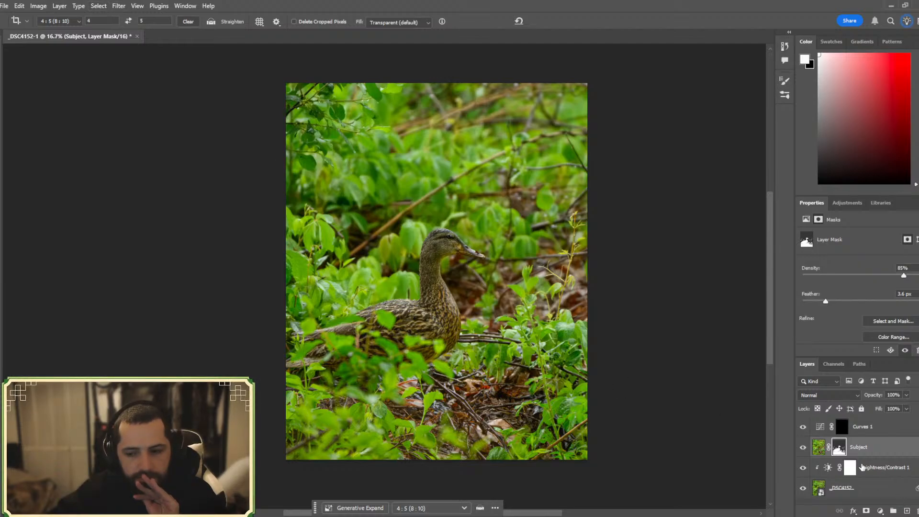
{"action": "left_click", "coordinate": [819, 448]}
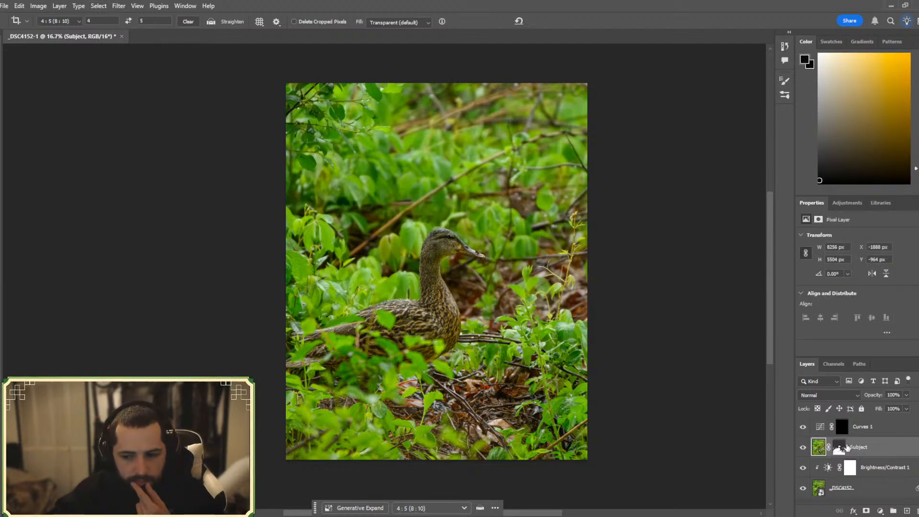
{"action": "left_click", "coordinate": [840, 448]}
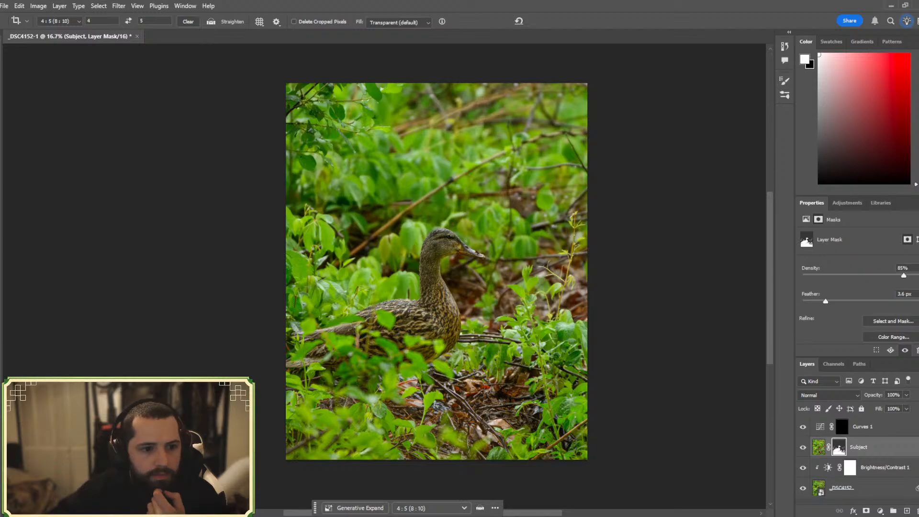
{"action": "key", "text": "b"}
{"action": "left_click", "coordinate": [395, 474]}
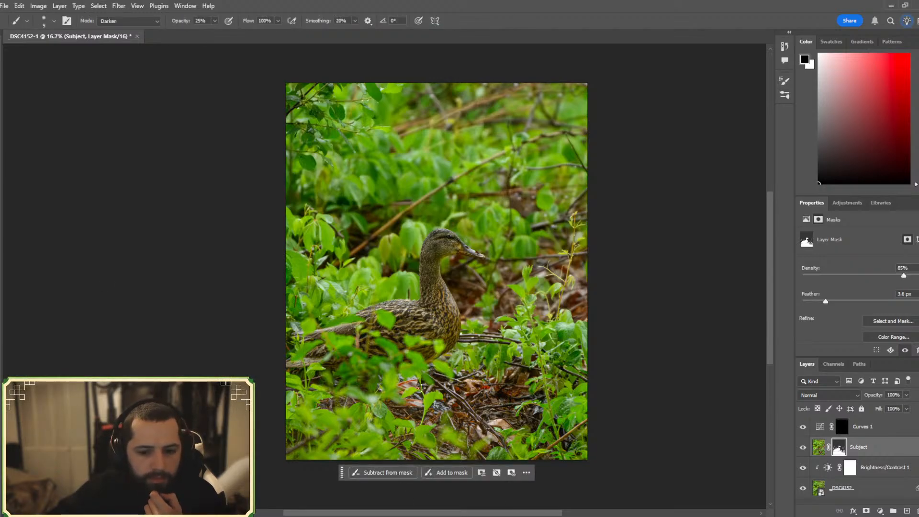
{"action": "left_click", "coordinate": [40, 18]}
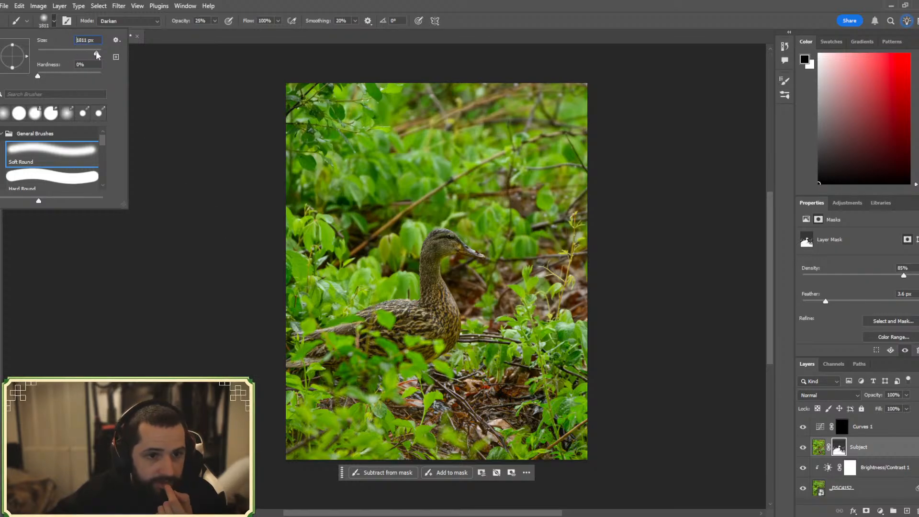
{"action": "left_click", "coordinate": [120, 21]}
{"action": "left_click", "coordinate": [139, 34]}
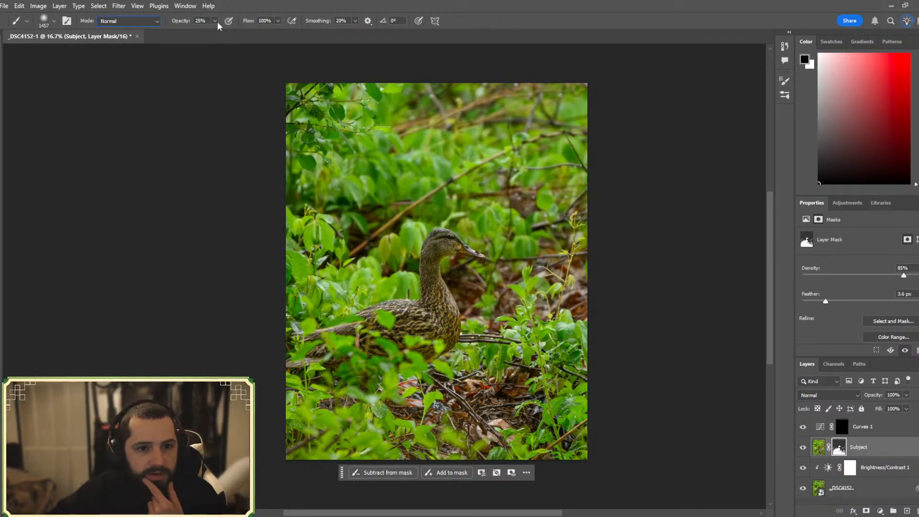
- Try masking the ground below the duck with the brush at 100% opacity, and undo those strokes while keeping the tighter crop
{"action": "left_click", "coordinate": [428, 411]}
{"action": "left_click", "coordinate": [486, 418]}
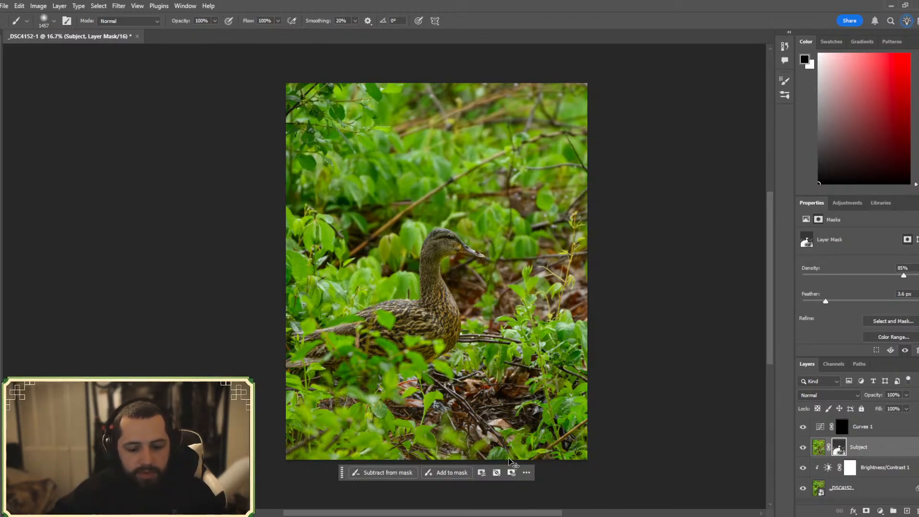
{"action": "key", "text": "ctrl+z"}
{"action": "key", "text": "ctrl+z"}
{"action": "key", "text": "ctrl+z"}
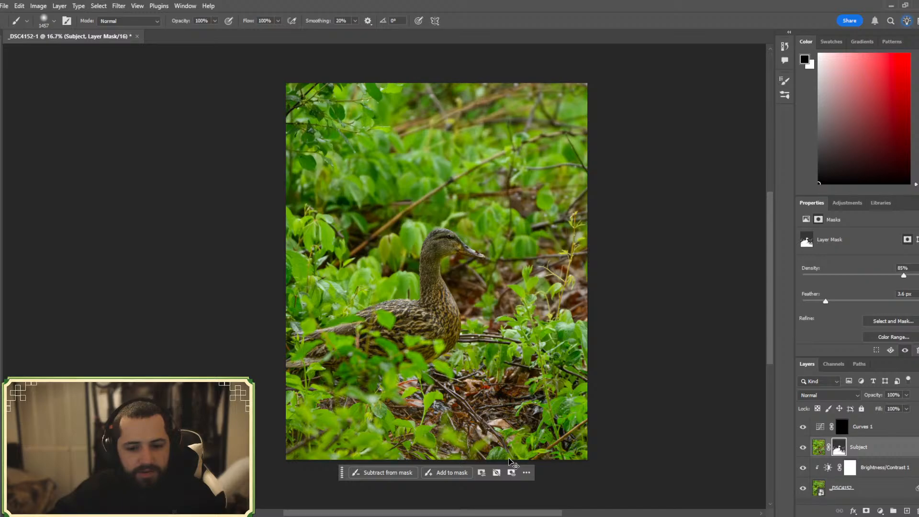
{"action": "key", "text": "ctrl+z"}
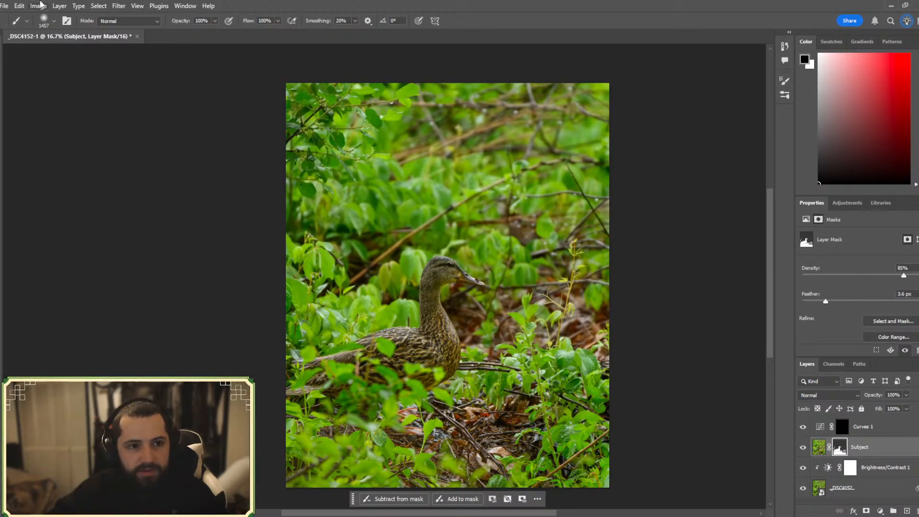
{"action": "left_click", "coordinate": [25, 10]}
{"action": "left_click", "coordinate": [38, 26]}
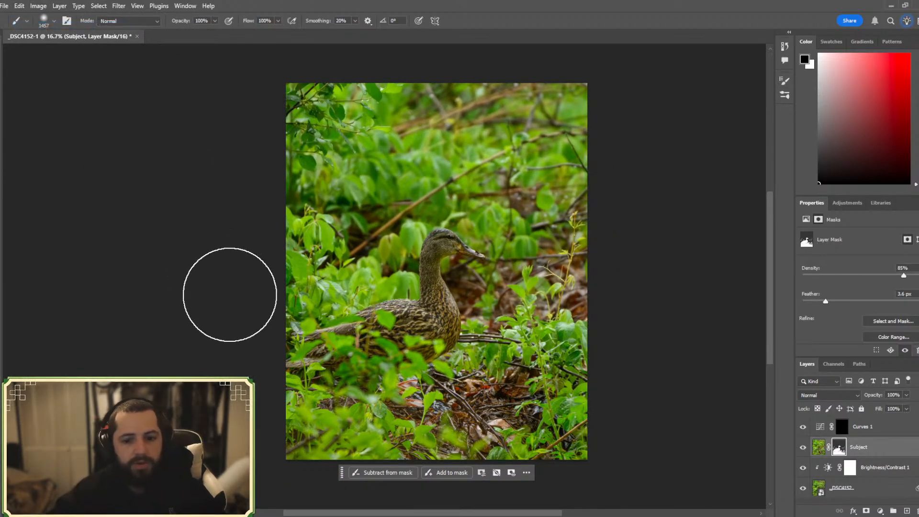
- Set the brush opacity to 25% and paint the Subject mask over the ground and foliage below the duck
{"action": "left_click", "coordinate": [215, 21]}
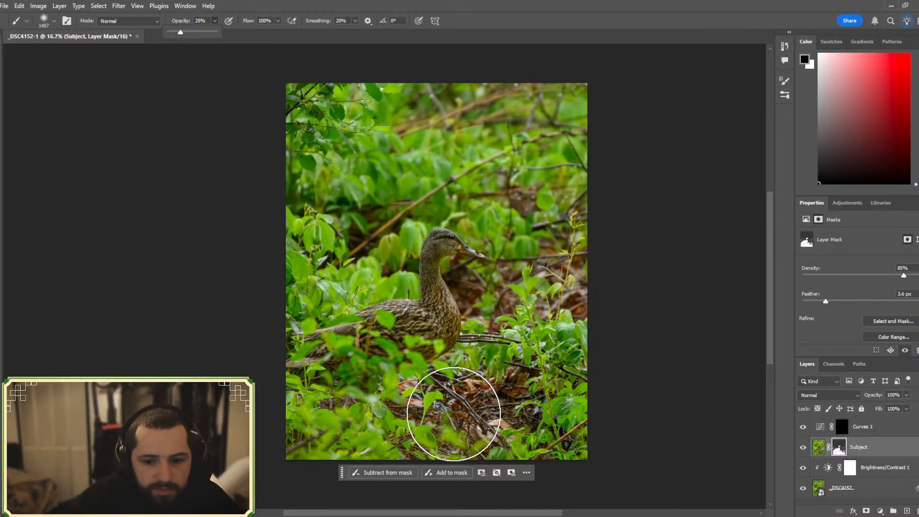
{"action": "left_click", "coordinate": [452, 406]}
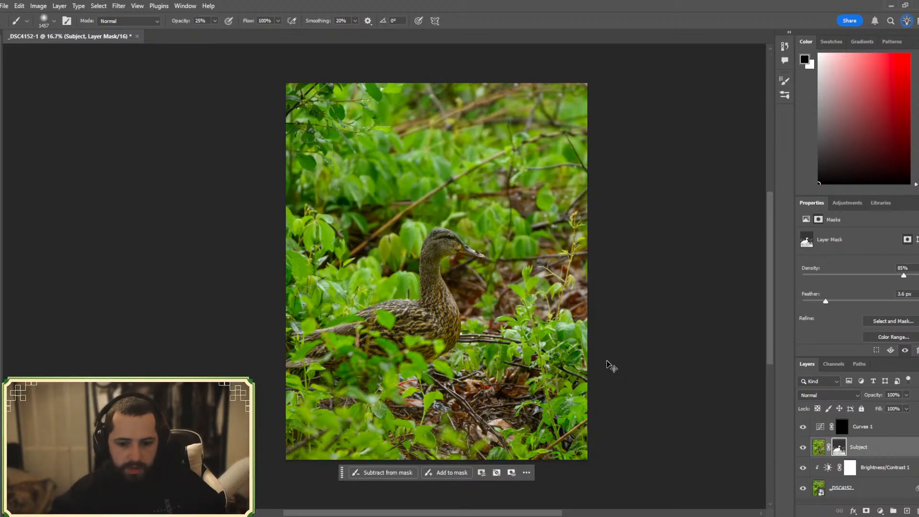
{"action": "left_click", "coordinate": [17, 7]}
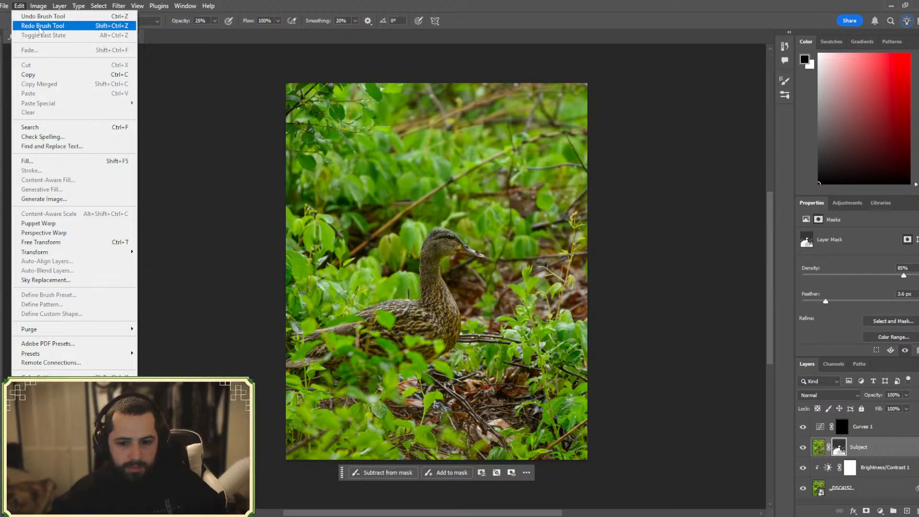
{"action": "left_click", "coordinate": [200, 158]}
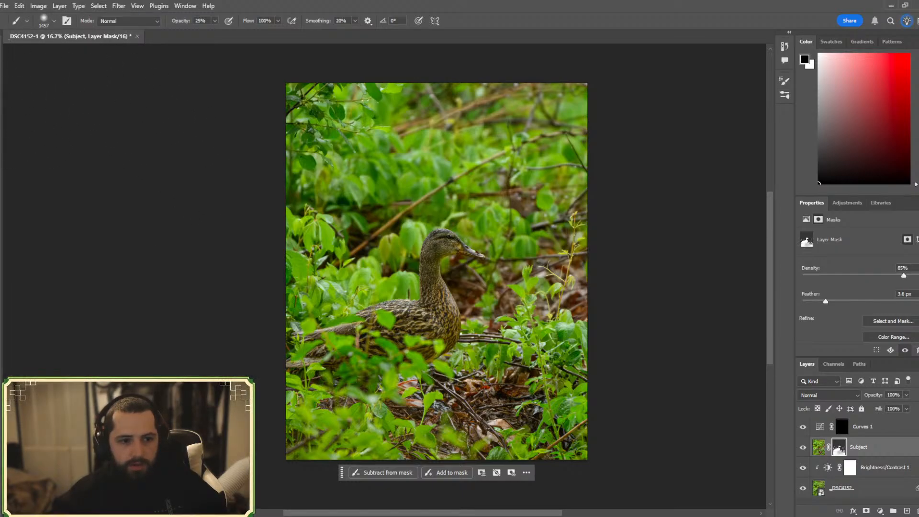
- Switch the brush to Darken mode at 30% opacity and paint the Subject mask over the lower-left foliage
{"action": "left_click", "coordinate": [128, 21]}
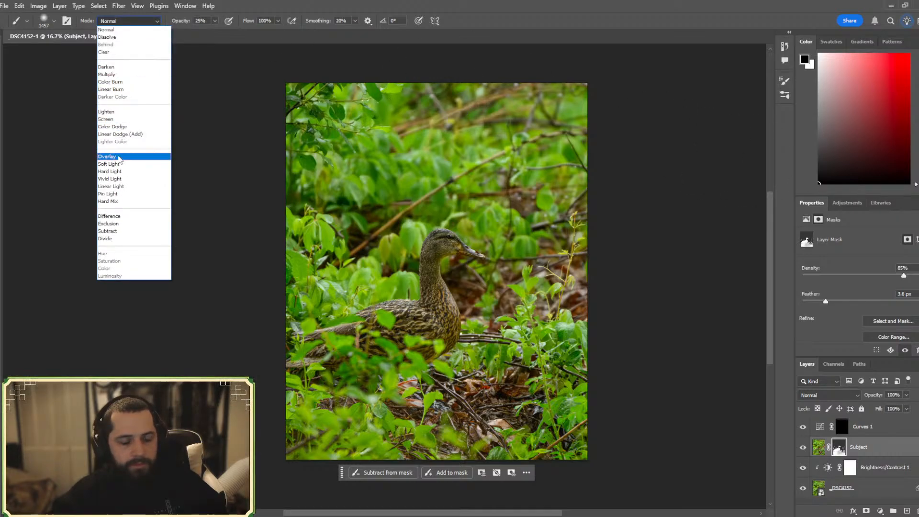
{"action": "left_click", "coordinate": [115, 67]}
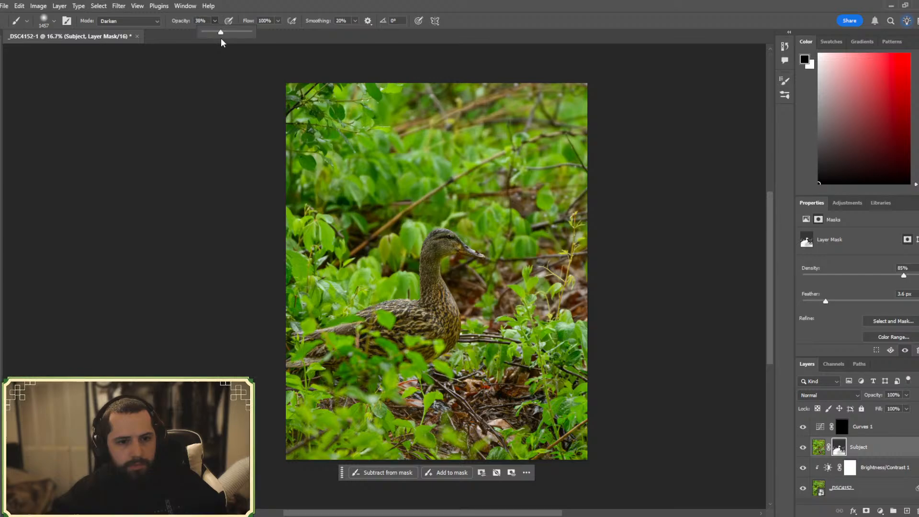
{"action": "left_click_drag", "start_coordinate": [217, 36], "coordinate": [217, 37]}
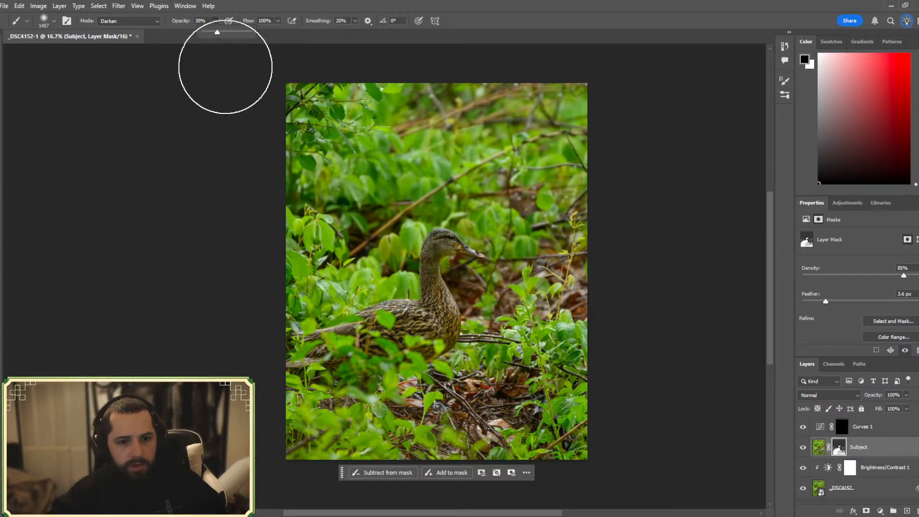
{"action": "left_click", "coordinate": [316, 430]}
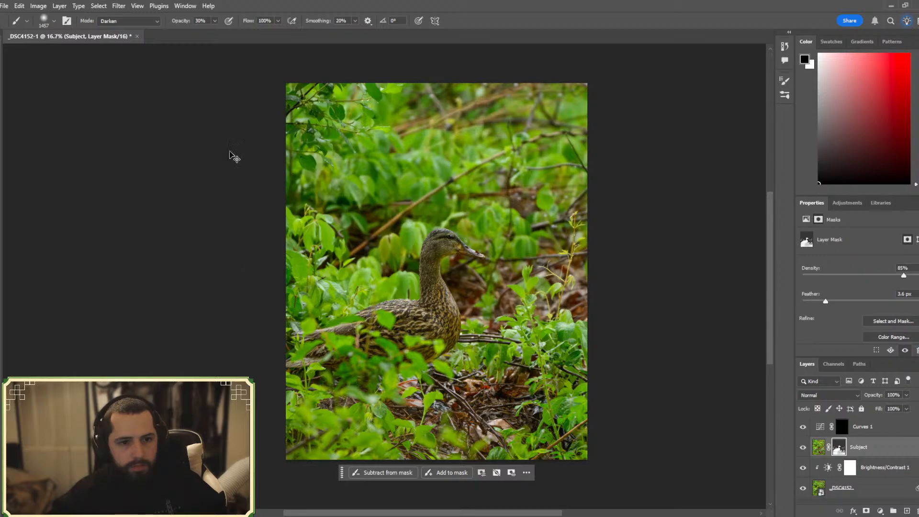
- Raise the brush opacity to 50%, paint the Subject mask over the lower-left foliage again, and keep the mask targeted
{"action": "left_click", "coordinate": [214, 20]}
{"action": "left_click_drag", "start_coordinate": [215, 33], "coordinate": [222, 33]}
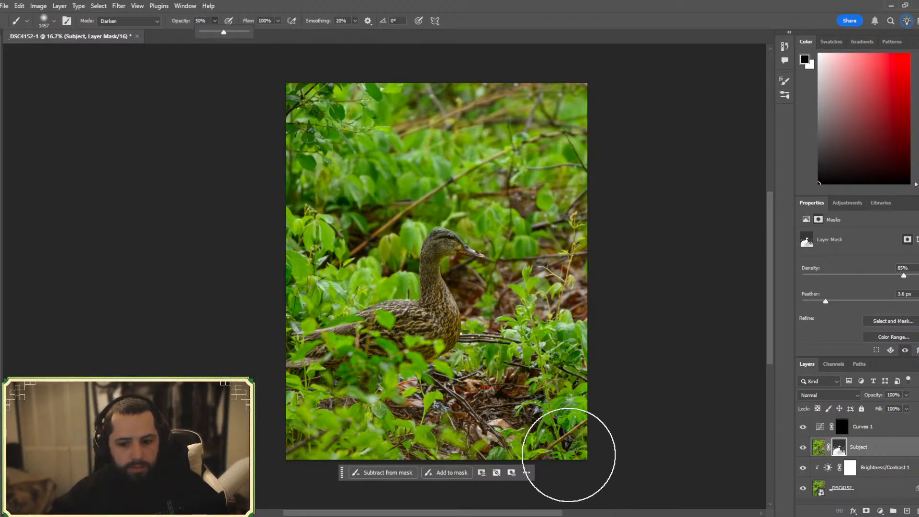
{"action": "left_click", "coordinate": [318, 417]}
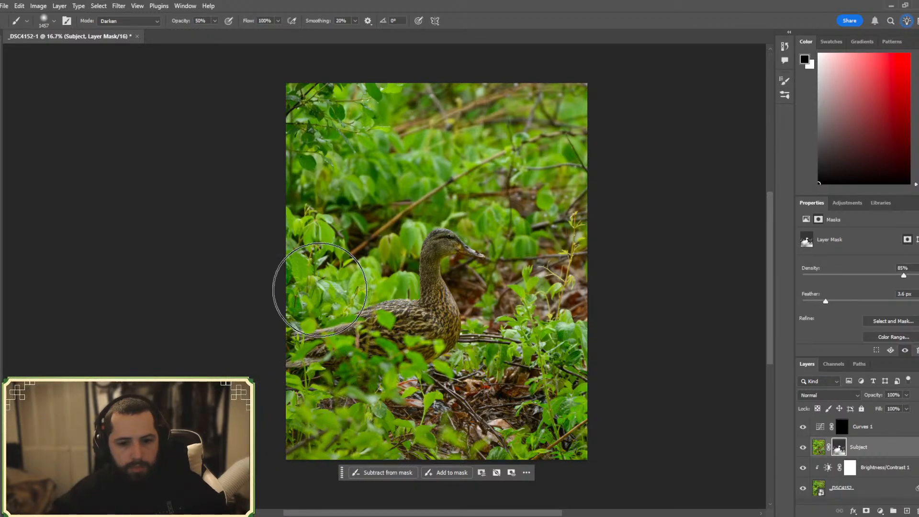
{"action": "left_click", "coordinate": [819, 448]}
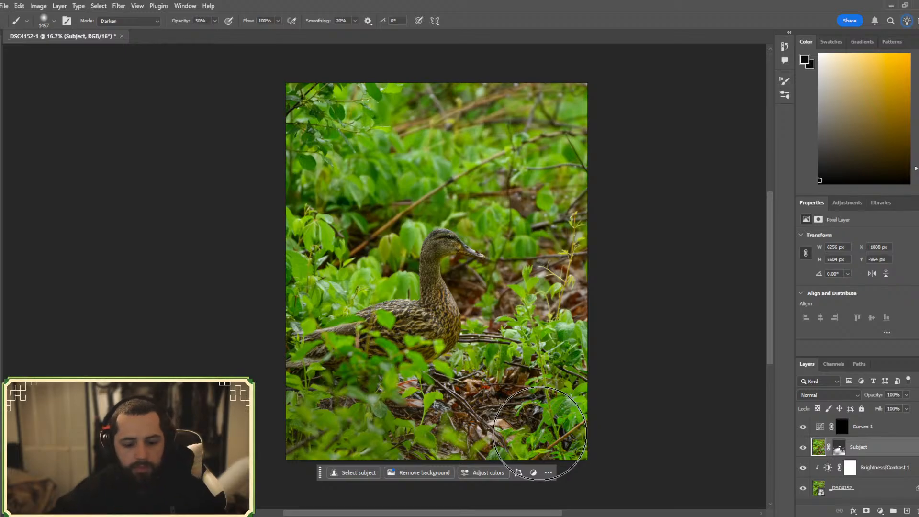
{"action": "key", "text": "ctrl+backslash"}
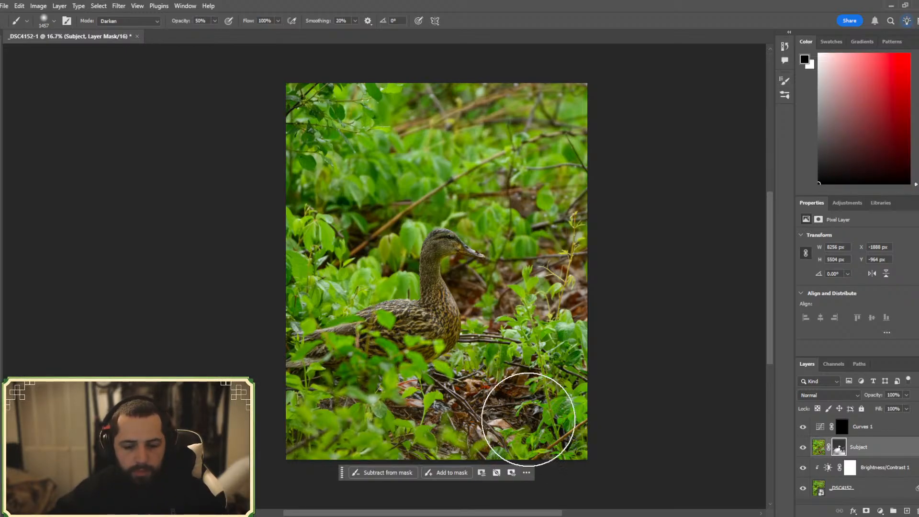
- Lower the brush opacity to 25% and target the Subject layer's image instead of its mask
{"action": "left_click", "coordinate": [213, 20]}
{"action": "left_click_drag", "start_coordinate": [205, 33], "coordinate": [203, 33]}
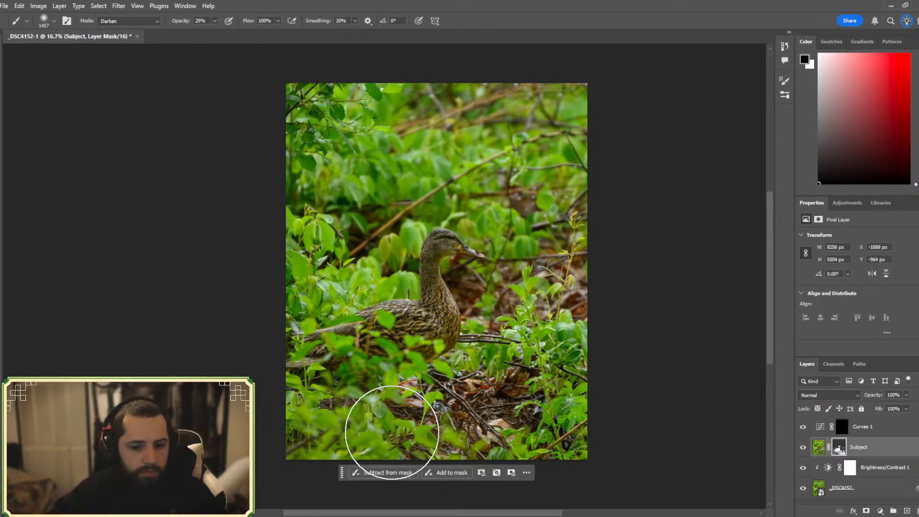
{"action": "left_click", "coordinate": [818, 448]}
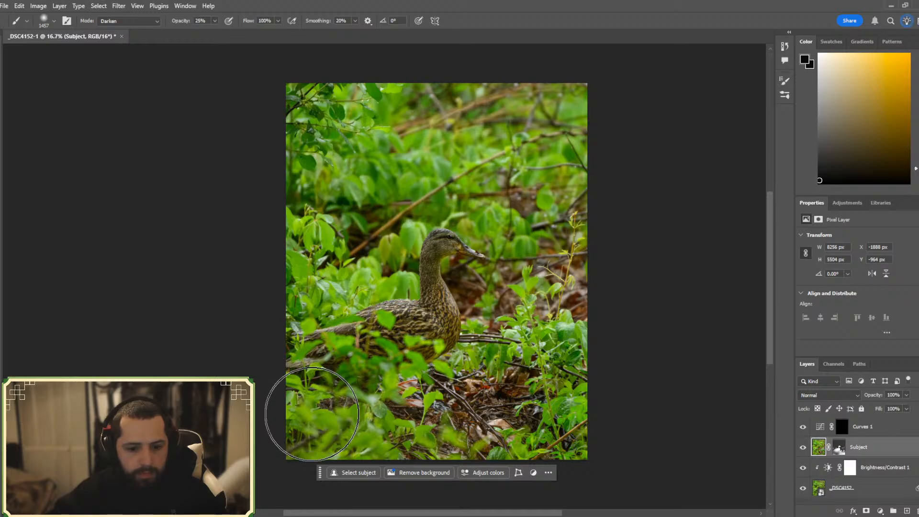
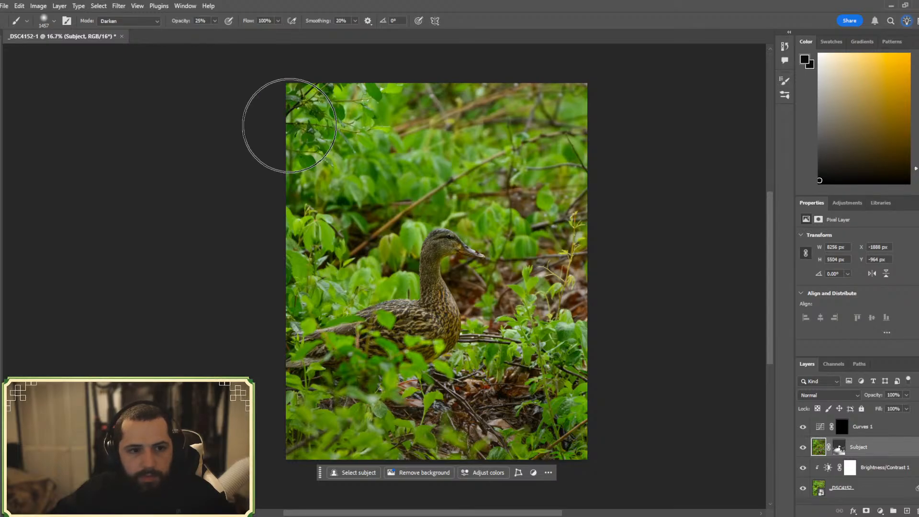
- Switch the brush to Lighten mode at 15% opacity and dab over the lower-left foliage on the Subject layer
{"action": "left_click", "coordinate": [146, 21]}
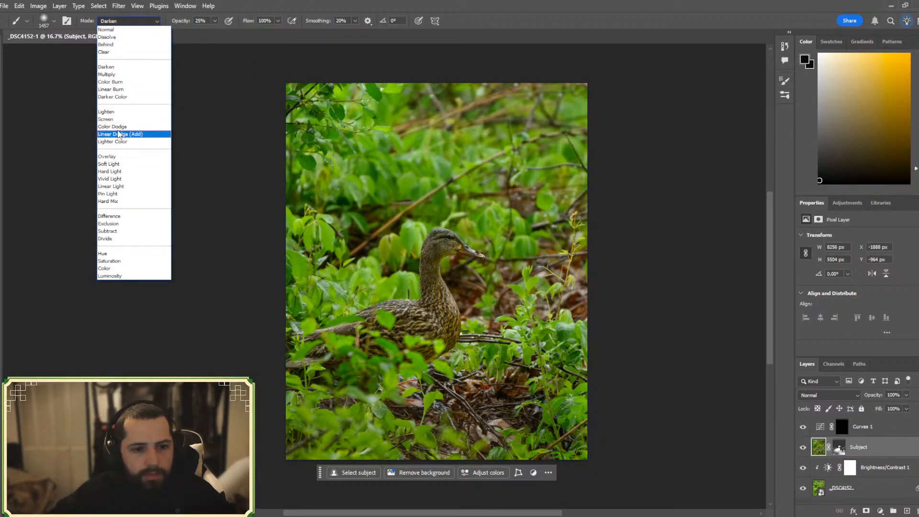
{"action": "left_click", "coordinate": [106, 112]}
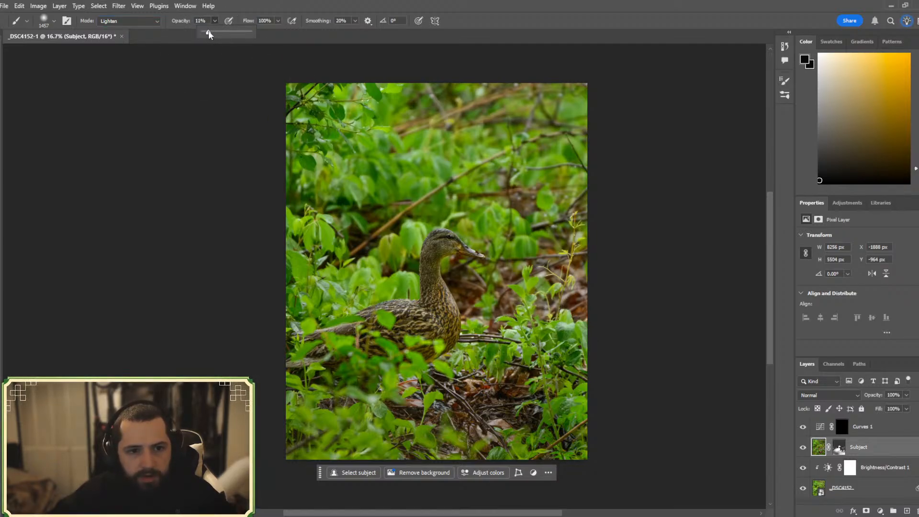
{"action": "left_click_drag", "start_coordinate": [208, 31], "coordinate": [207, 31]}
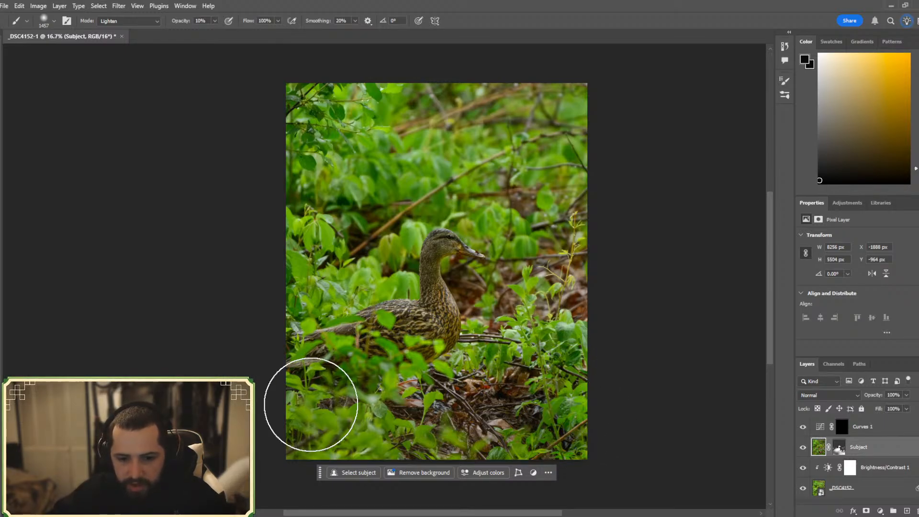
{"action": "left_click", "coordinate": [148, 21]}
{"action": "left_click", "coordinate": [166, 22]}
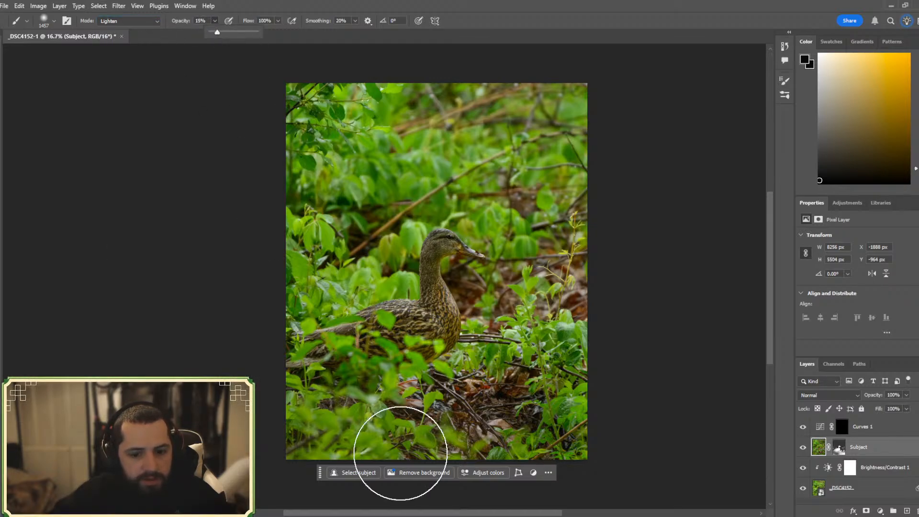
{"action": "left_click", "coordinate": [334, 429]}
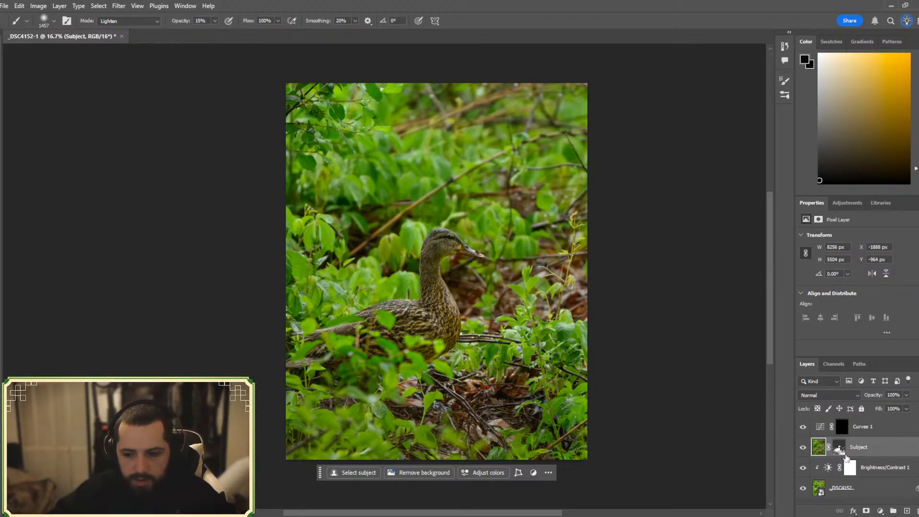
- Open the choice of adjustment layers with the Subject layer selected
{"action": "left_click", "coordinate": [879, 512]}
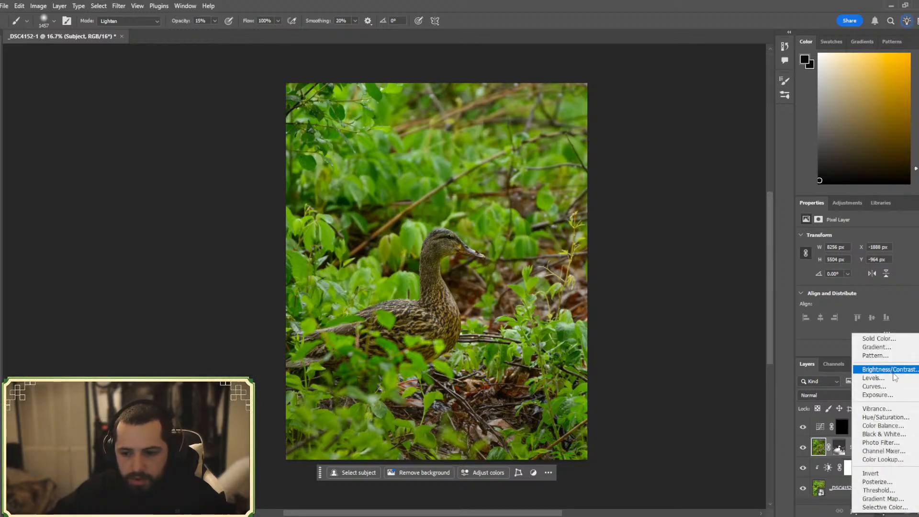
- Add a Brightness/Contrast adjustment layer clipped to the Subject layer
{"action": "left_click", "coordinate": [871, 373]}
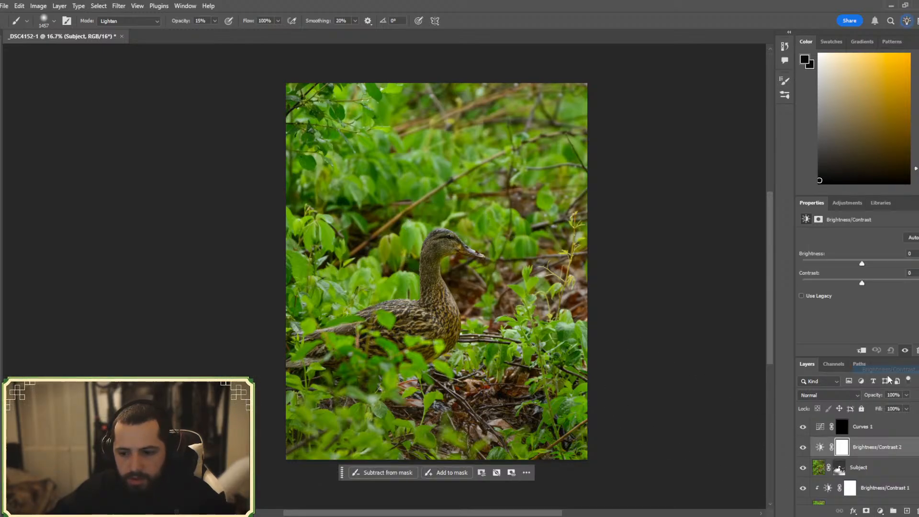
{"action": "left_click", "coordinate": [840, 465], "text": "alt"}
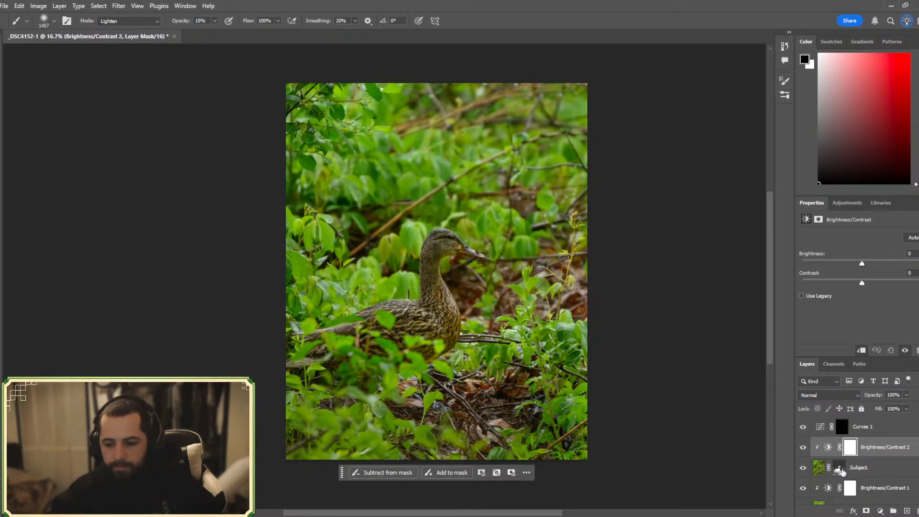
{"action": "left_click", "coordinate": [840, 468]}
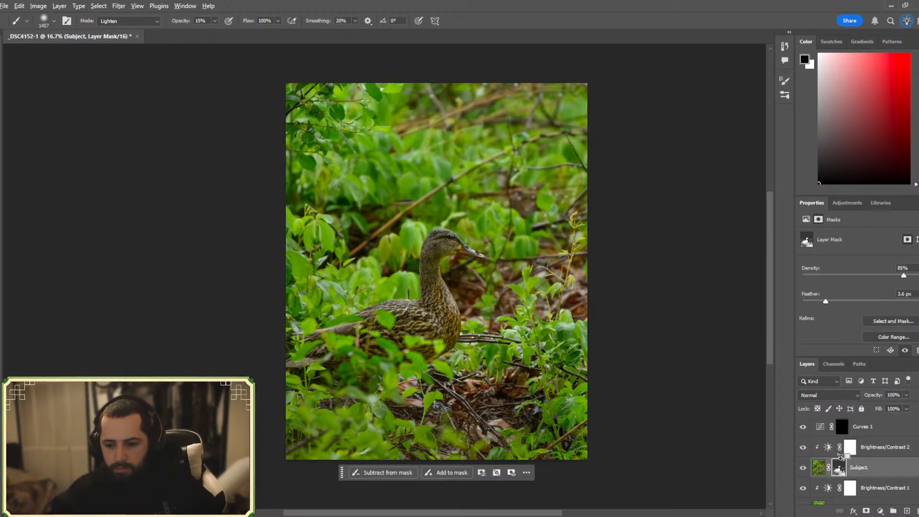
{"action": "left_click", "coordinate": [840, 455]}
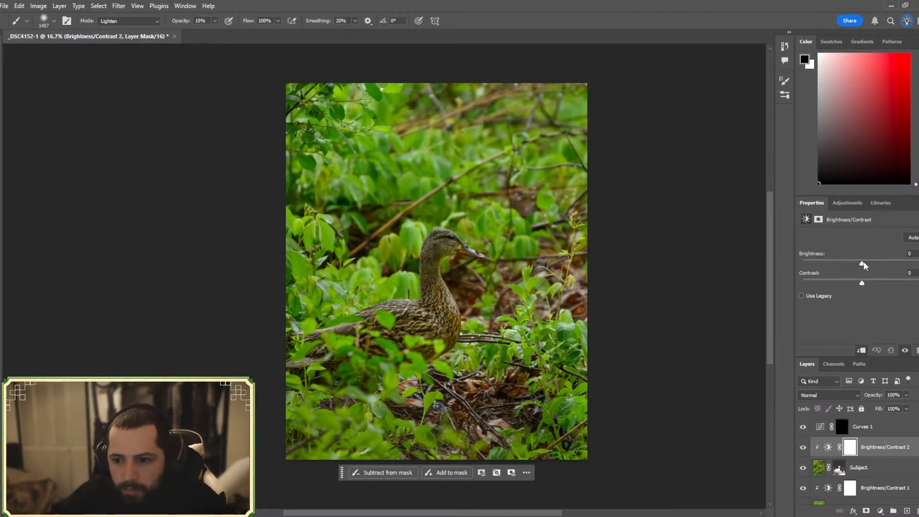
- Set the clipped adjustment's brightness to 8 and compare the image with the adjustment hidden and shown
{"action": "mouse_move", "coordinate": [862, 264]}
{"action": "left_mouse_down"}
{"action": "mouse_move", "coordinate": [872, 262]}
{"action": "mouse_move", "coordinate": [852, 262]}
{"action": "mouse_move", "coordinate": [870, 262]}
{"action": "left_mouse_up"}
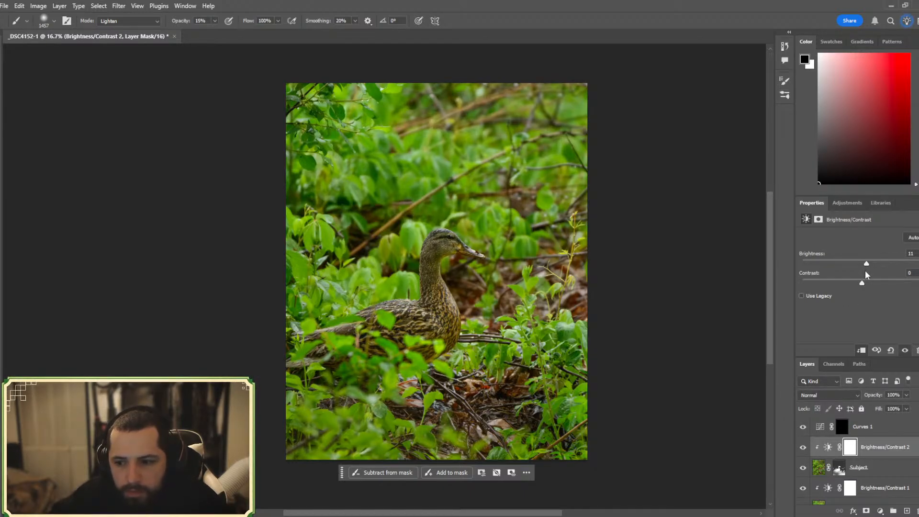
{"action": "left_click_drag", "start_coordinate": [866, 265], "coordinate": [864, 265]}
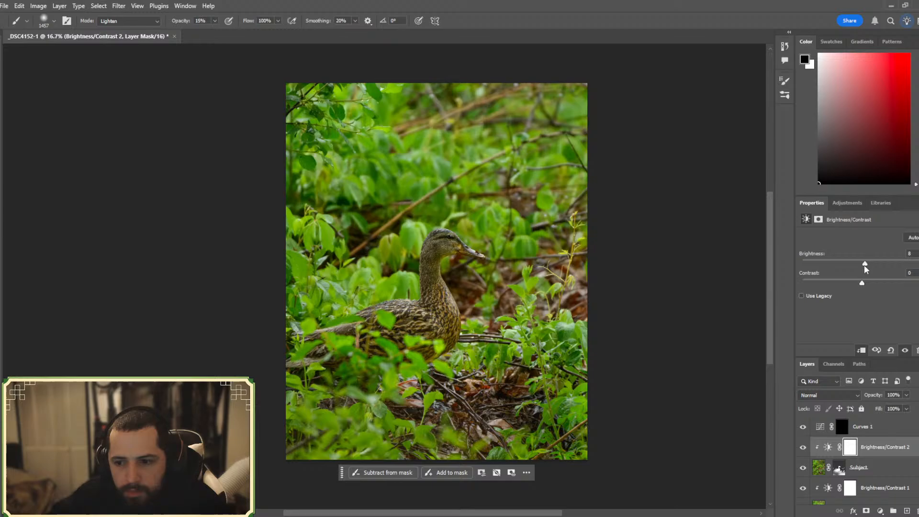
{"action": "left_click", "coordinate": [802, 449]}
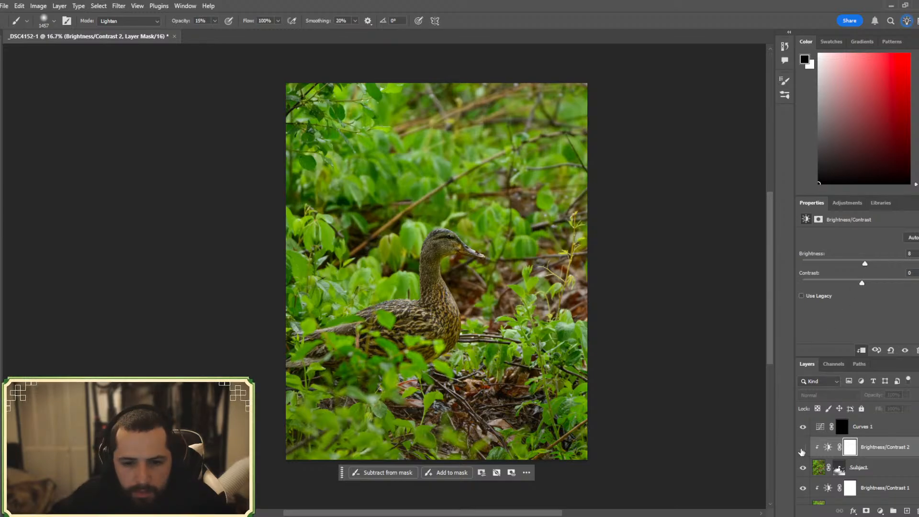
{"action": "left_click", "coordinate": [803, 449]}
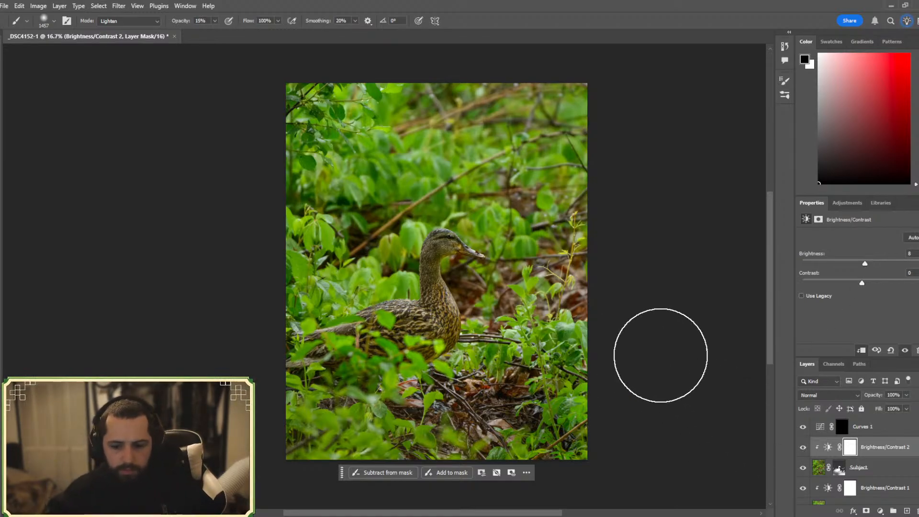
- Examine the brightened duck up close and in the full composition
{"action": "key", "text": "ctrl+plus"}
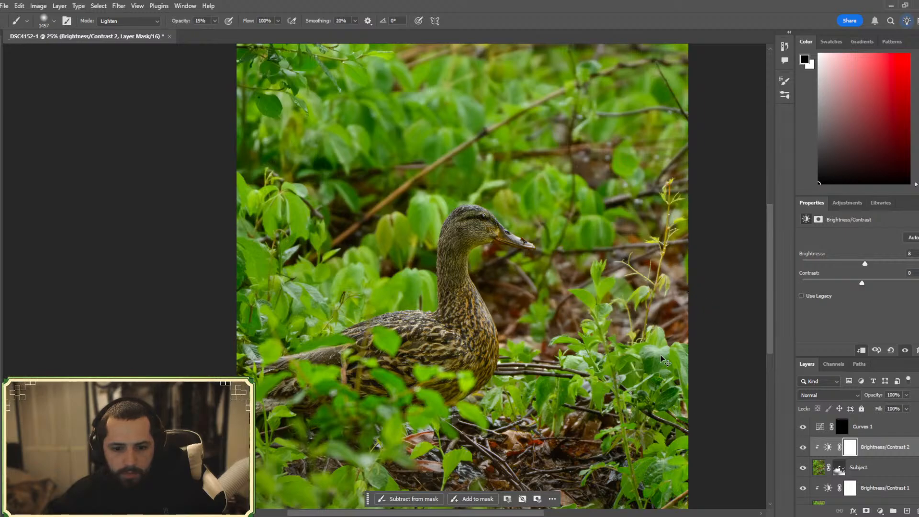
{"action": "key", "text": "ctrl+plus"}
{"action": "key", "text": "ctrl+plus"}
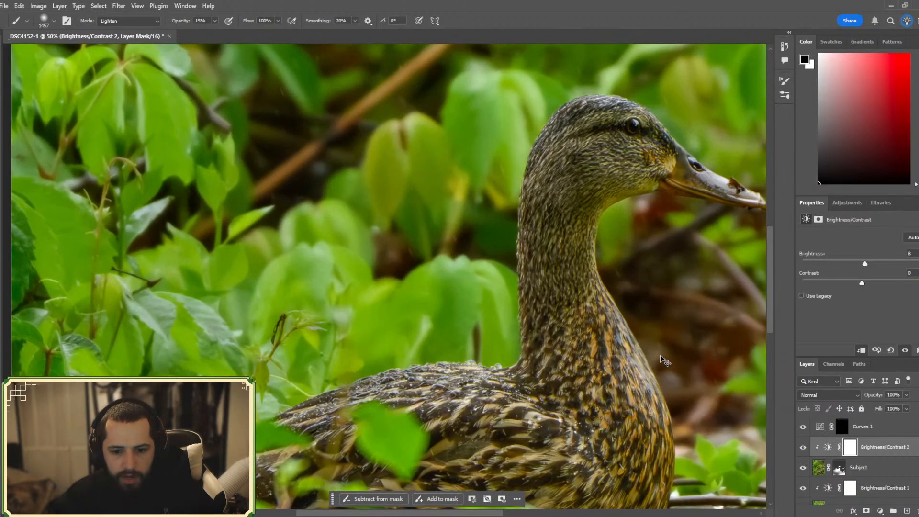
{"action": "key", "text": "ctrl+plus"}
{"action": "key", "text": "ctrl+minus"}
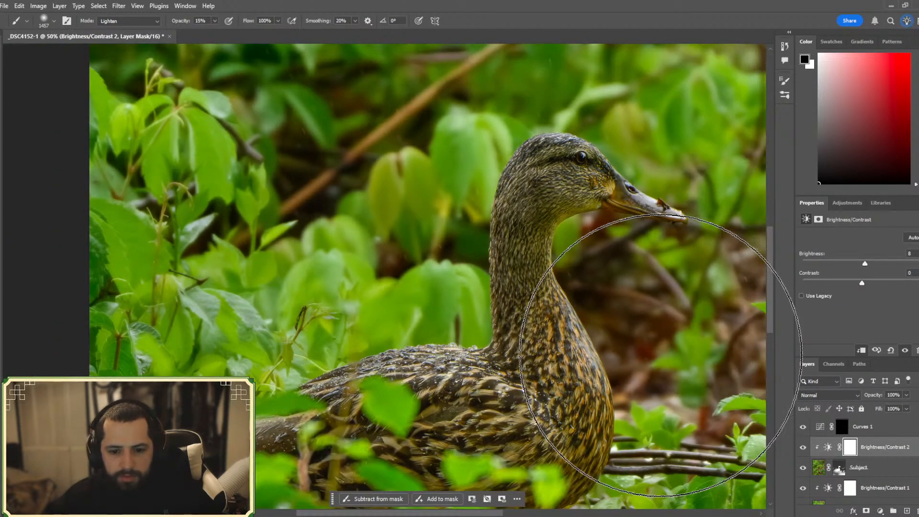
{"action": "key", "text": "ctrl+plus"}
{"action": "key", "text": "ctrl+minus"}
{"action": "key", "text": "ctrl+minus"}
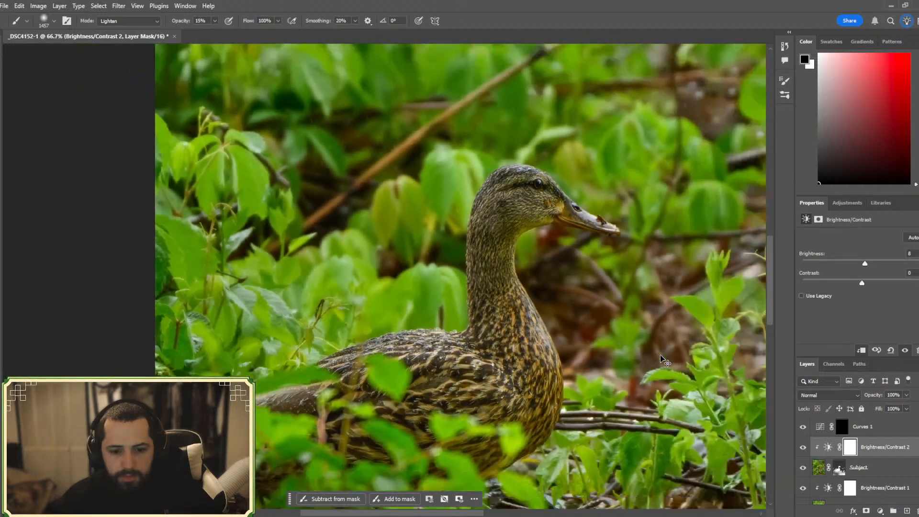
{"action": "key", "text": "ctrl+minus"}
{"action": "key", "text": "ctrl+minus"}
{"action": "key", "text": "ctrl+minus"}
{"action": "key", "text": "ctrl+minus"}
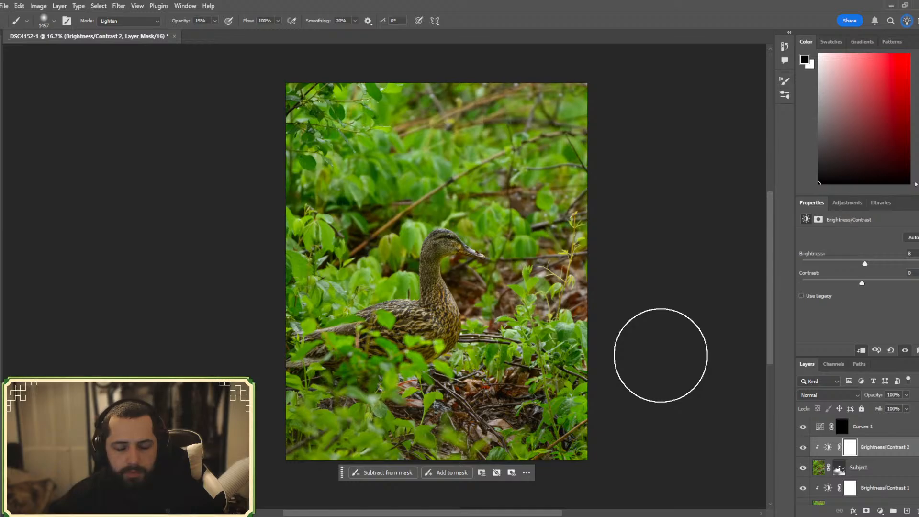
{"action": "key", "text": "ctrl+plus"}
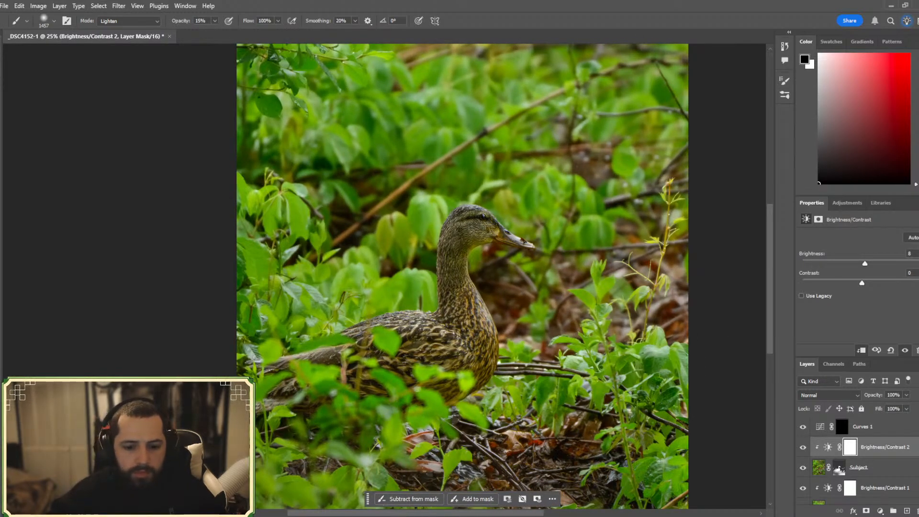
{"action": "left_click_drag", "start_coordinate": [406, 513], "coordinate": [436, 513]}
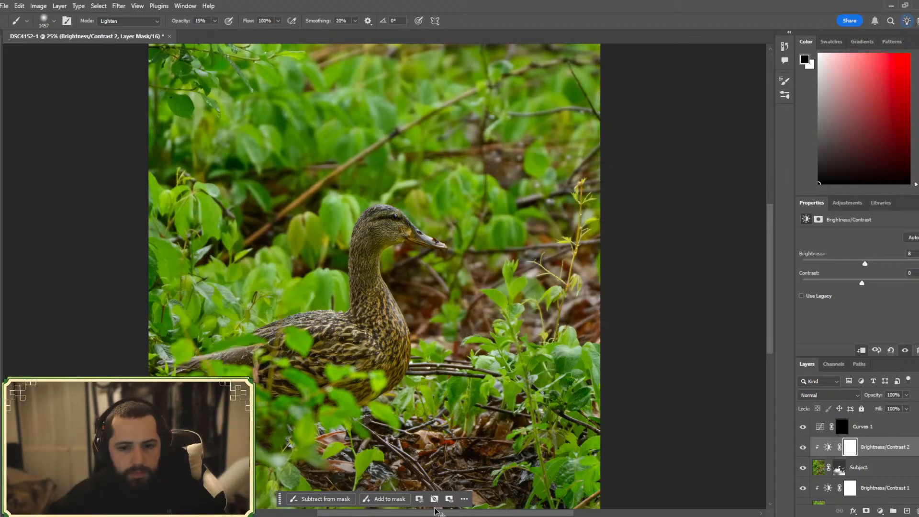
{"action": "key", "text": "ctrl+minus"}
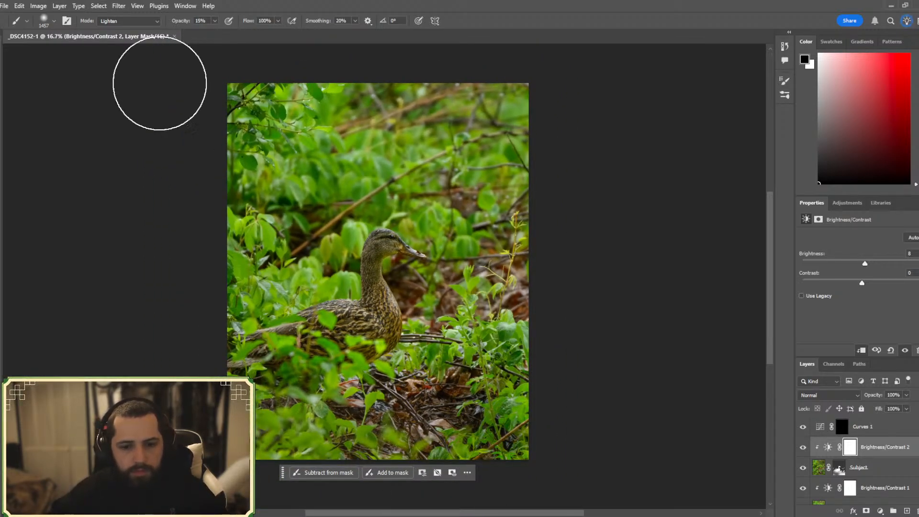
{"action": "left_click", "coordinate": [18, 5]}
{"action": "left_click", "coordinate": [5, 6]}
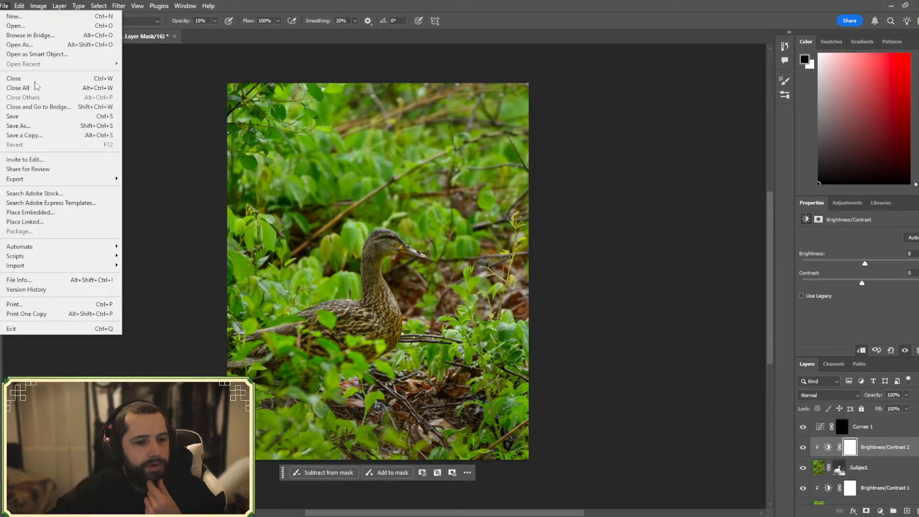
{"action": "mouse_move", "coordinate": [19, 178]}
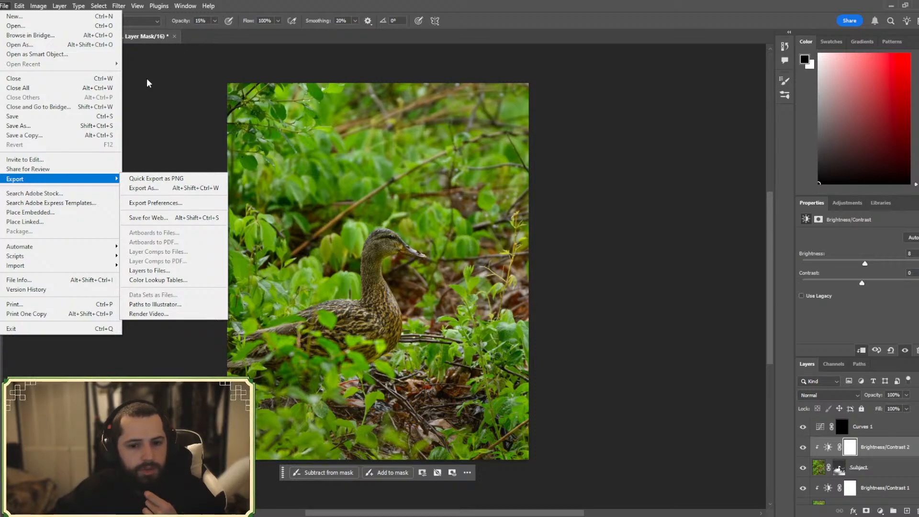
{"action": "left_click", "coordinate": [66, 183]}
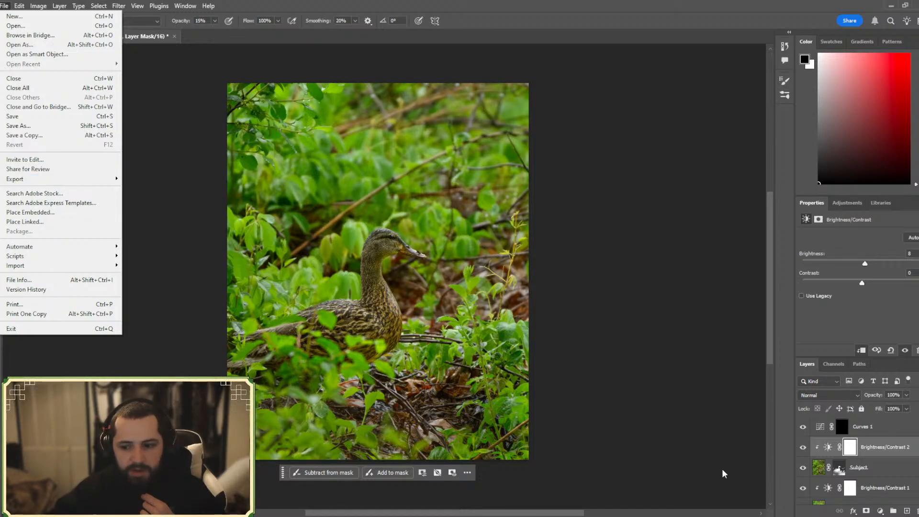
{"action": "left_click", "coordinate": [839, 468]}
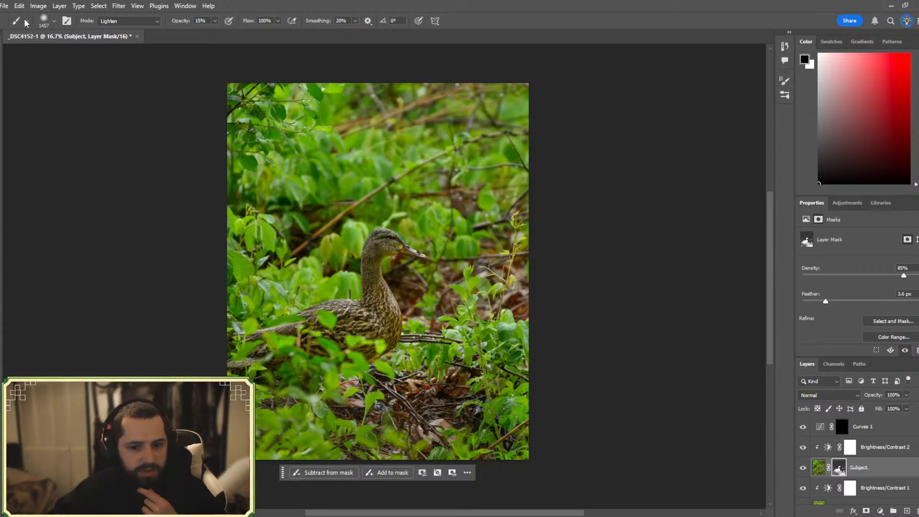
- Export the image as a JPG at quality 7 into the Edited folder in Pictures
{"action": "left_click", "coordinate": [11, 4]}
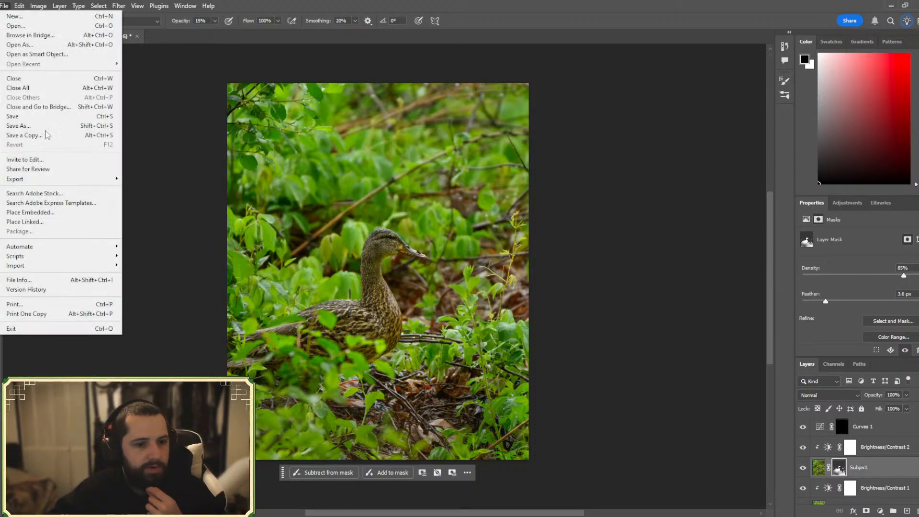
{"action": "mouse_move", "coordinate": [43, 184]}
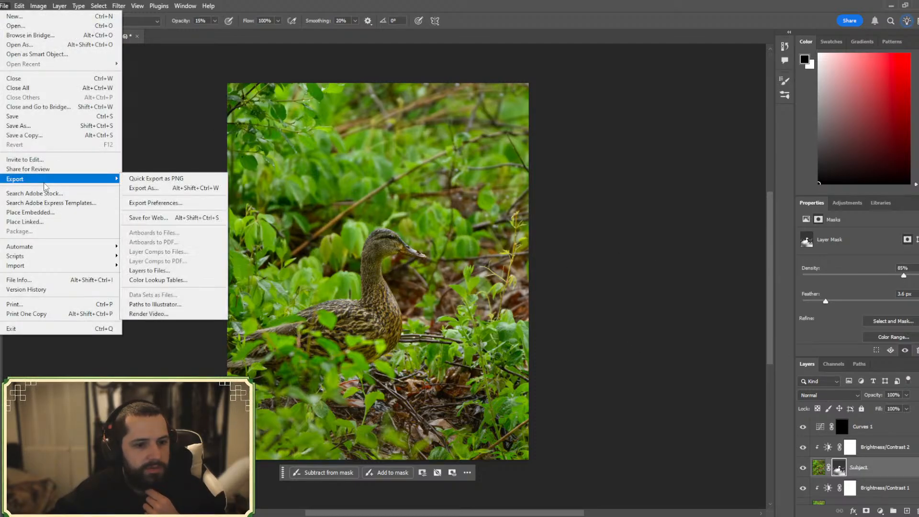
{"action": "left_click", "coordinate": [187, 192]}
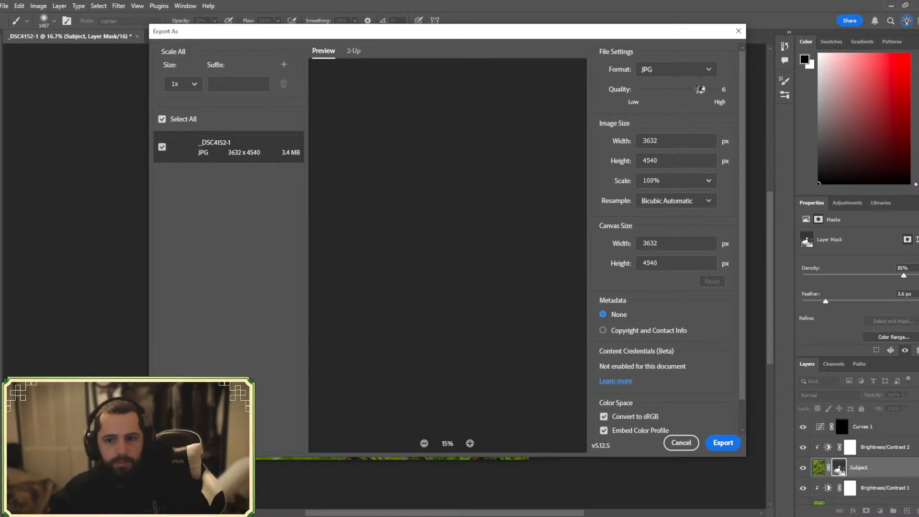
{"action": "left_click_drag", "start_coordinate": [701, 89], "coordinate": [713, 89]}
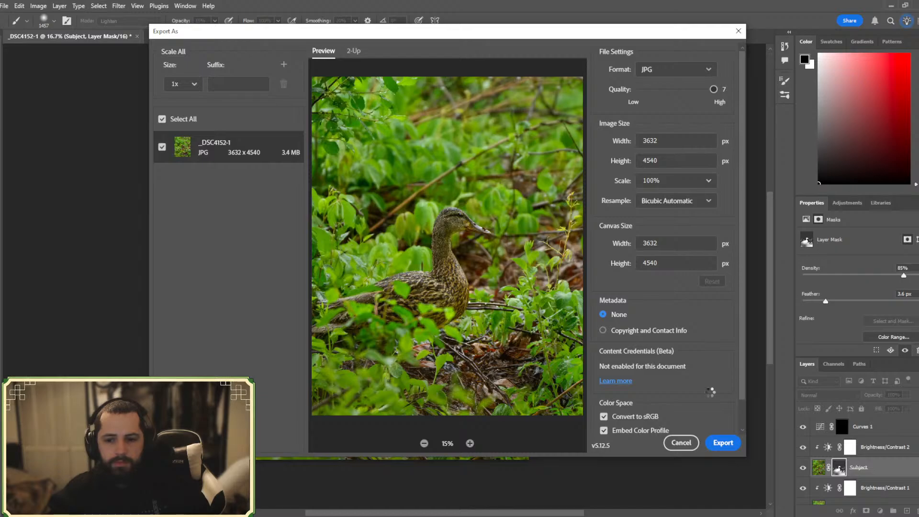
{"action": "left_click", "coordinate": [723, 444]}
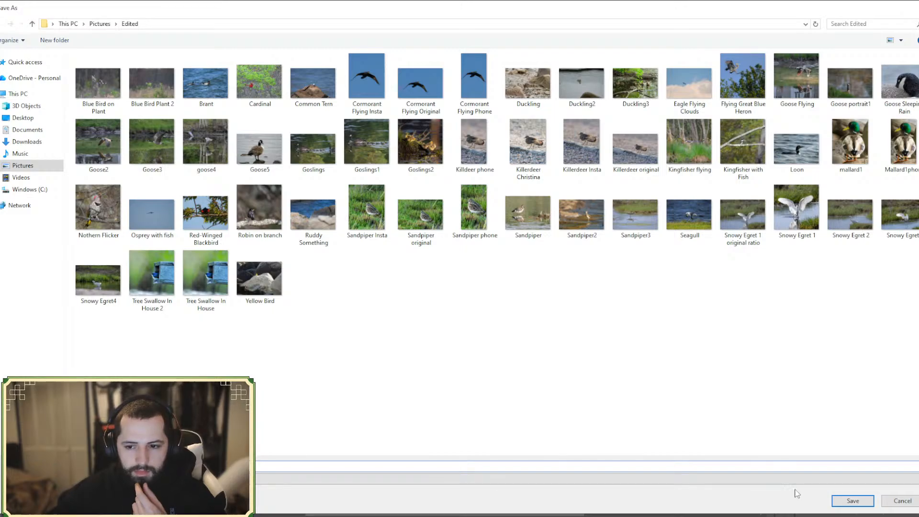
{"action": "left_click", "coordinate": [852, 501]}
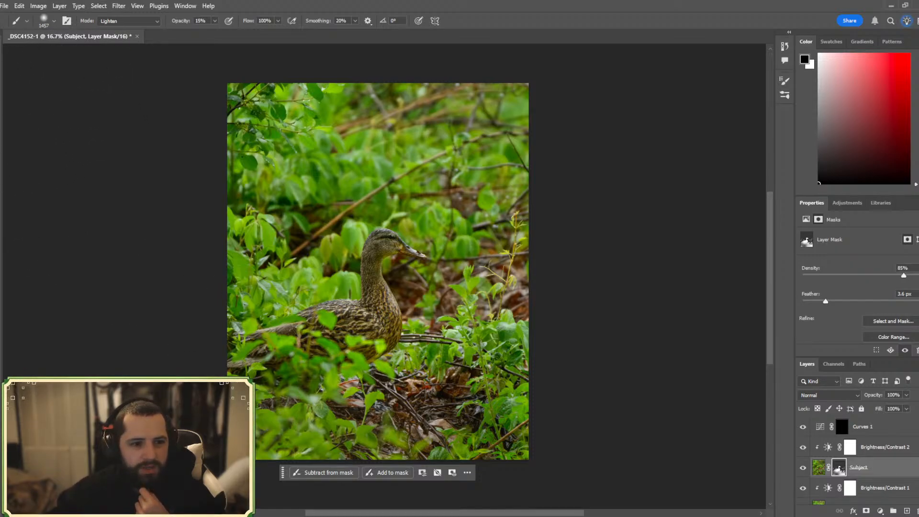
- Start a new crop of the image with a custom 9 : 16 aspect ratio
{"action": "key", "text": "c"}
{"action": "left_click", "coordinate": [398, 473]}
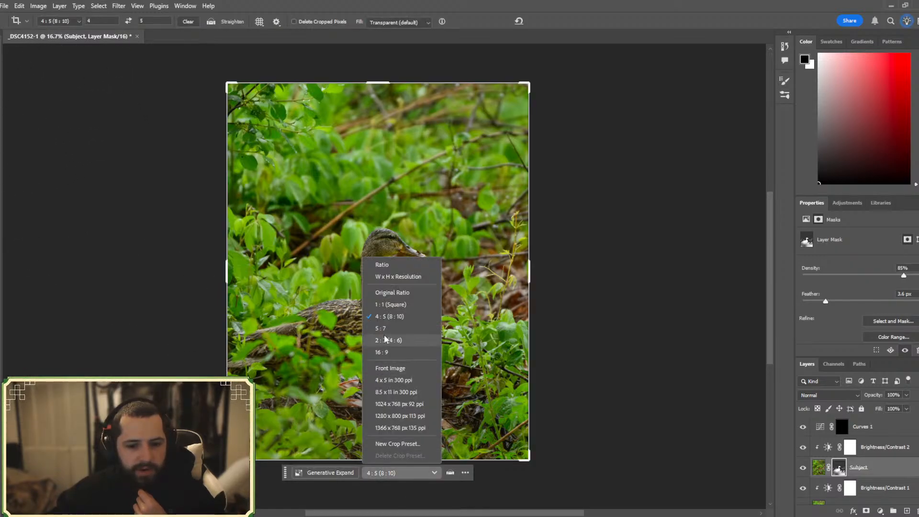
{"action": "left_click", "coordinate": [391, 265]}
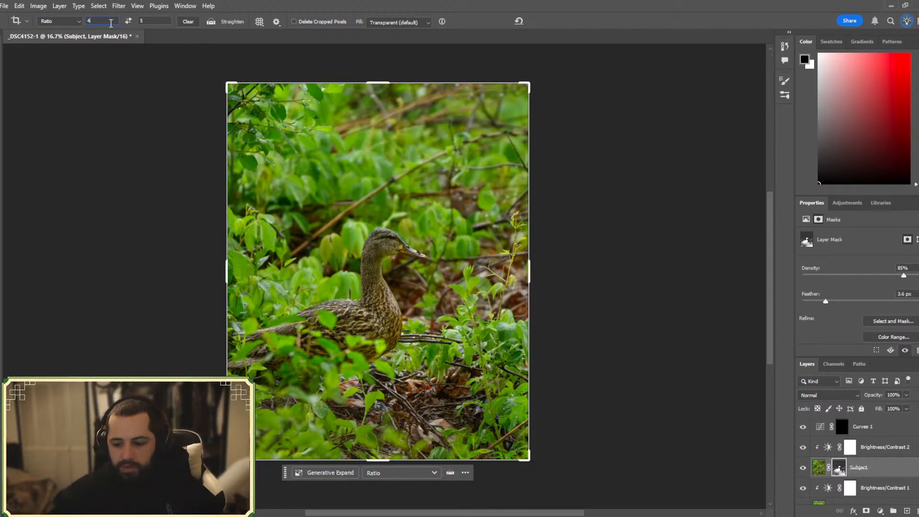
{"action": "type", "text": "9"}
{"action": "left_click", "coordinate": [158, 23]}
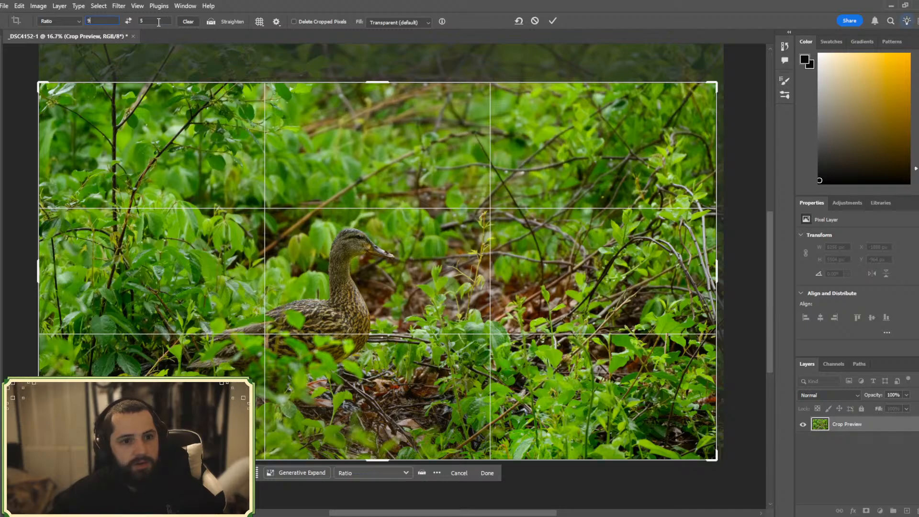
{"action": "type", "text": "16"}
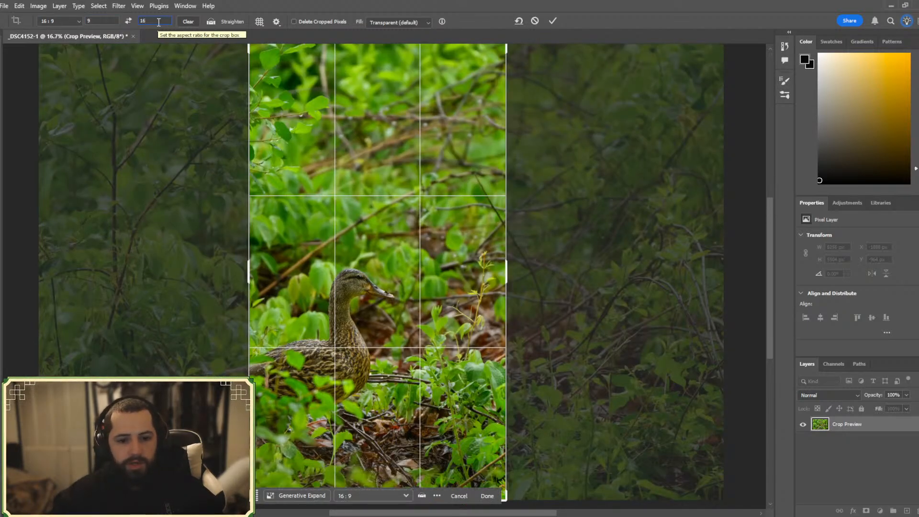
- Shrink the portrait crop frame to about 1658 by 2948 px around the duck
{"action": "left_click_drag", "start_coordinate": [364, 239], "coordinate": [395, 242]}
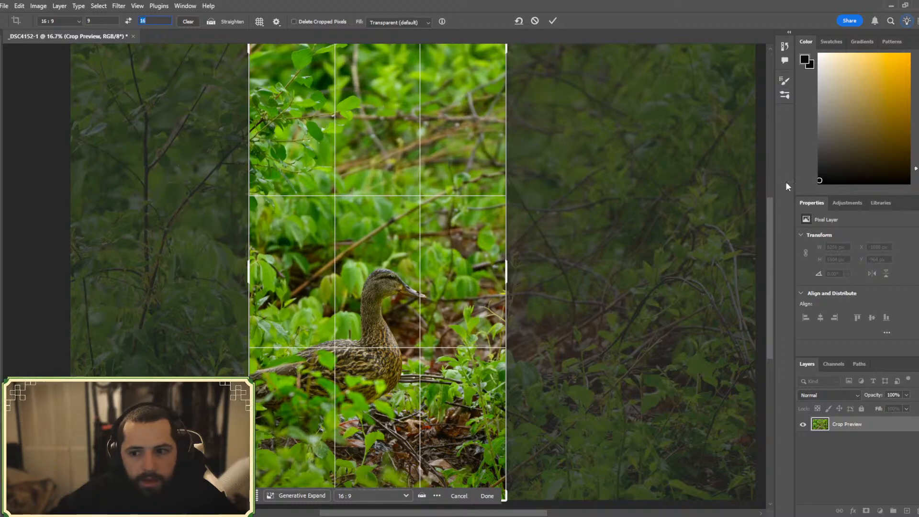
{"action": "scroll", "coordinate": [771, 202], "scroll_direction": "up", "scroll_amount": 1}
{"action": "left_click_drag", "start_coordinate": [374, 63], "coordinate": [393, 138]}
{"action": "left_click_drag", "start_coordinate": [389, 447], "coordinate": [383, 427]}
{"action": "left_click_drag", "start_coordinate": [377, 160], "coordinate": [380, 169]}
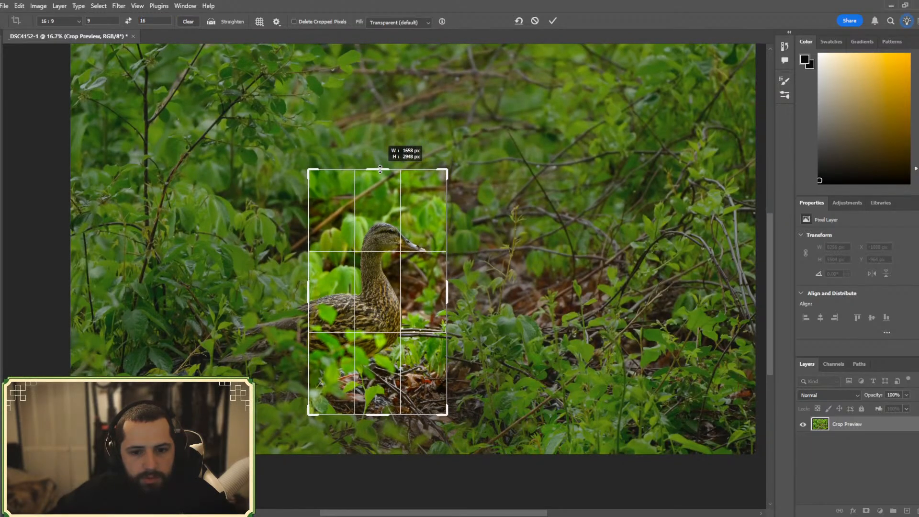
- Tighten the crop frame around the duck's head and chest, and apply the crop
{"action": "left_click_drag", "start_coordinate": [407, 271], "coordinate": [415, 274]}
{"action": "left_click_drag", "start_coordinate": [374, 415], "coordinate": [376, 409]}
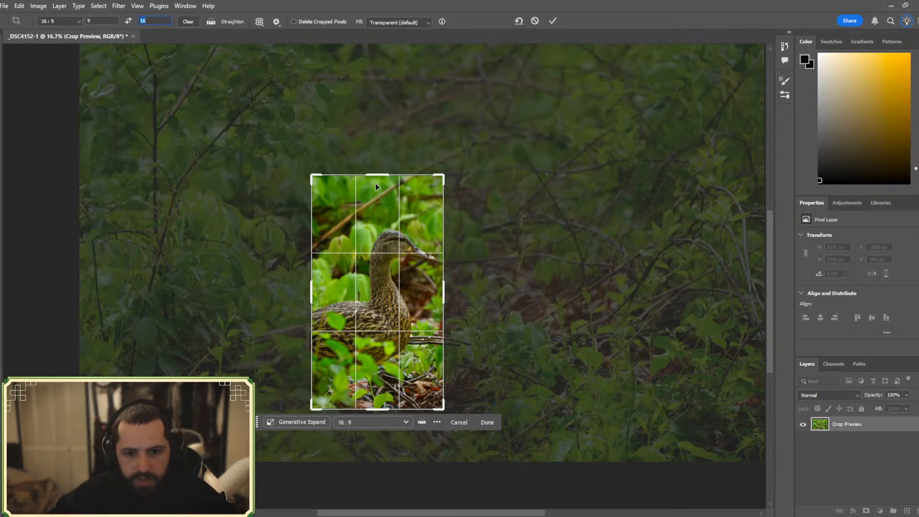
{"action": "left_click_drag", "start_coordinate": [383, 174], "coordinate": [377, 178]}
{"action": "left_click_drag", "start_coordinate": [311, 287], "coordinate": [313, 288]}
{"action": "left_click_drag", "start_coordinate": [449, 386], "coordinate": [463, 431]}
{"action": "left_click", "coordinate": [491, 421]}
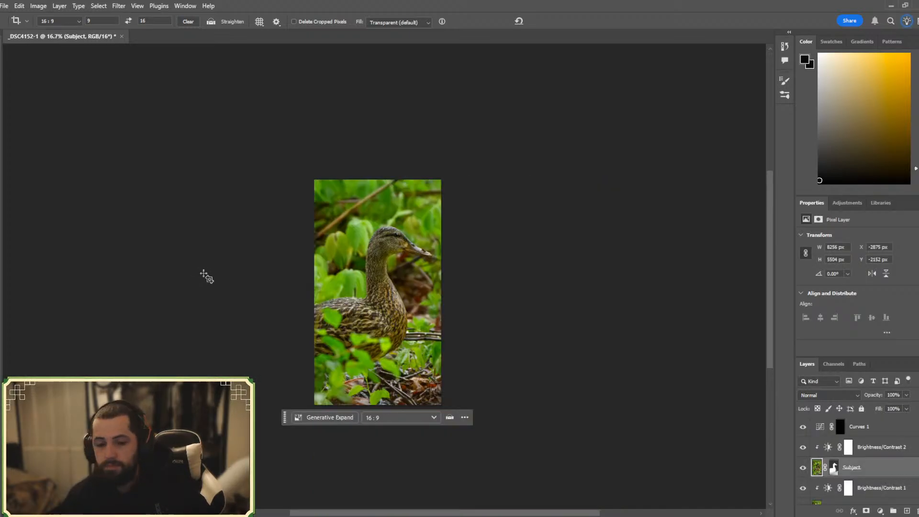
{"action": "key", "text": "ctrl+plus"}
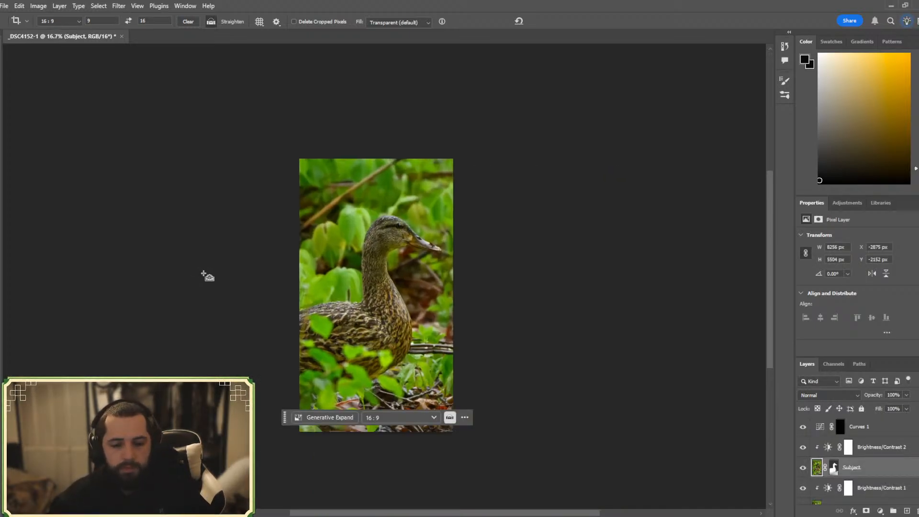
- Export the cropped portrait image as a JPG at quality 7, named Mallard in shrub phone, into the Edited folder in Pictures
{"action": "key", "text": "ctrl+plus"}
{"action": "key", "text": "ctrl+plus"}
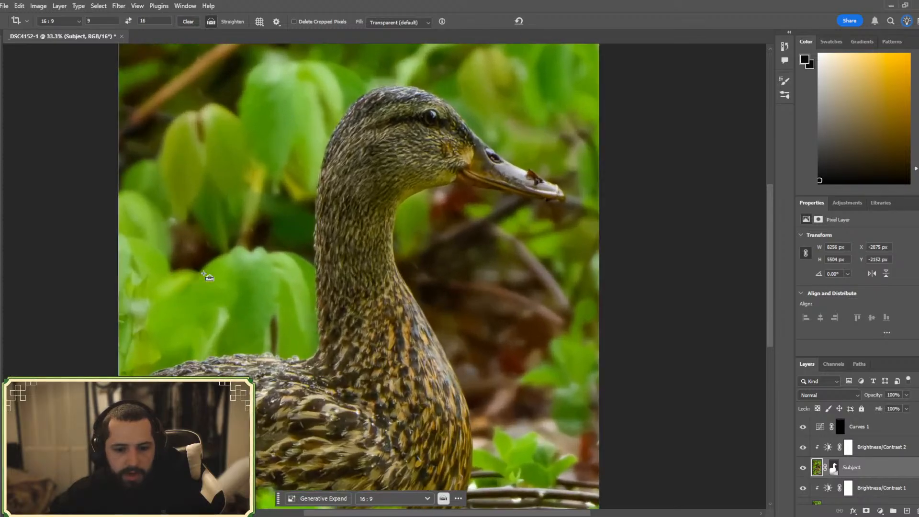
{"action": "key", "text": "ctrl+plus"}
{"action": "key", "text": "ctrl+minus"}
{"action": "key", "text": "ctrl+minus"}
{"action": "key", "text": "ctrl+minus"}
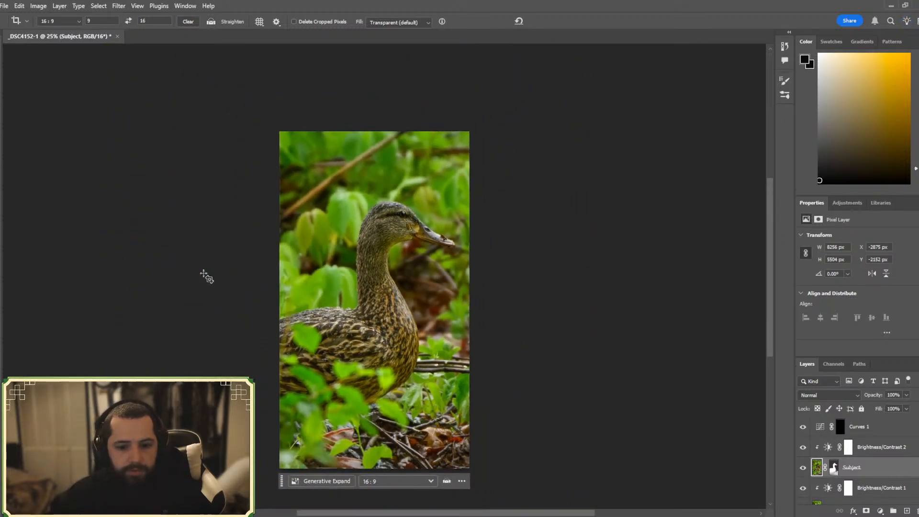
{"action": "scroll", "coordinate": [526, 272], "scroll_direction": "down", "scroll_amount": 2}
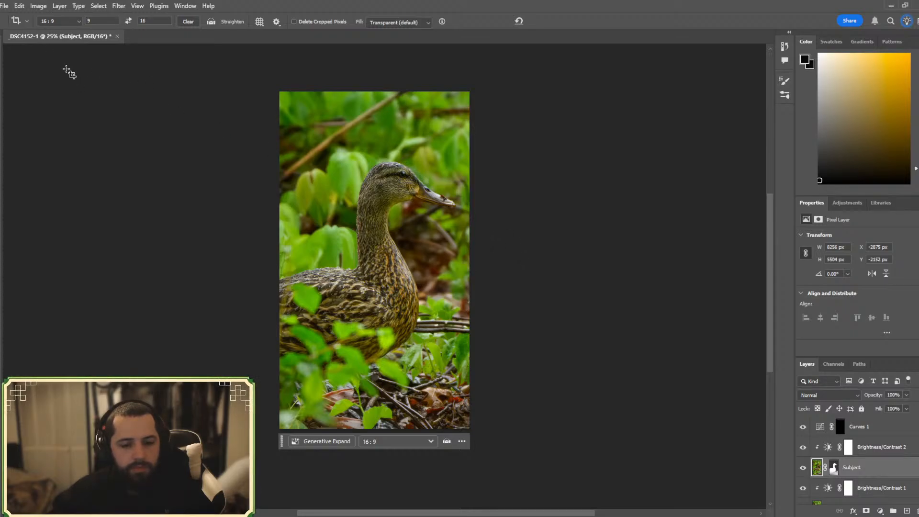
{"action": "left_click", "coordinate": [5, 6]}
{"action": "mouse_move", "coordinate": [47, 184]}
{"action": "left_click", "coordinate": [191, 188]}
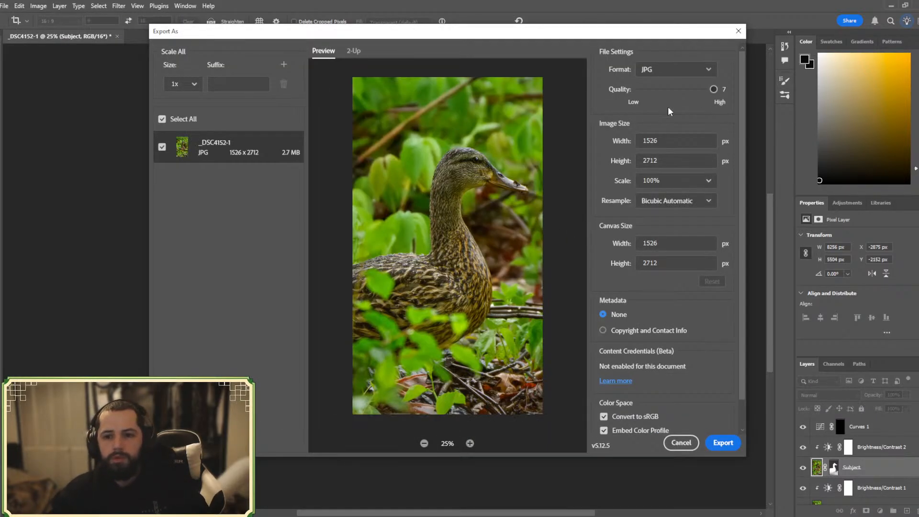
{"action": "left_click", "coordinate": [722, 443]}
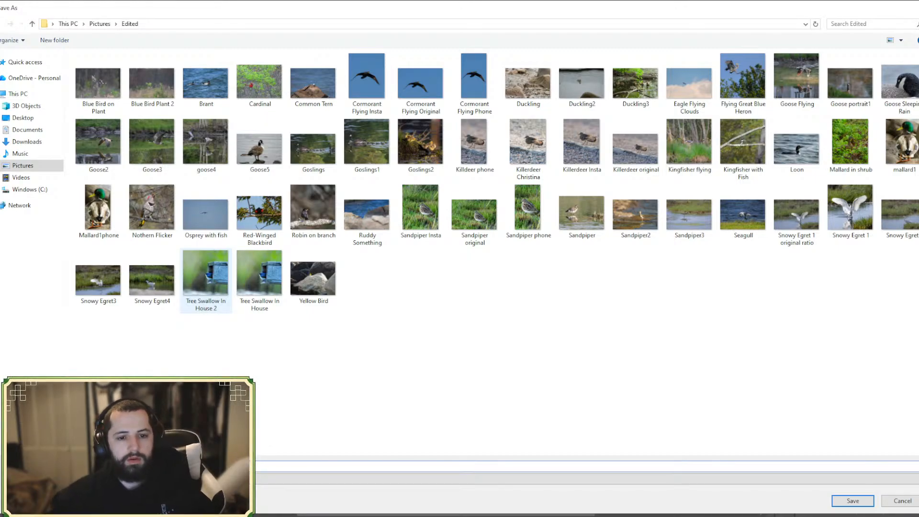
{"action": "left_click", "coordinate": [836, 505]}
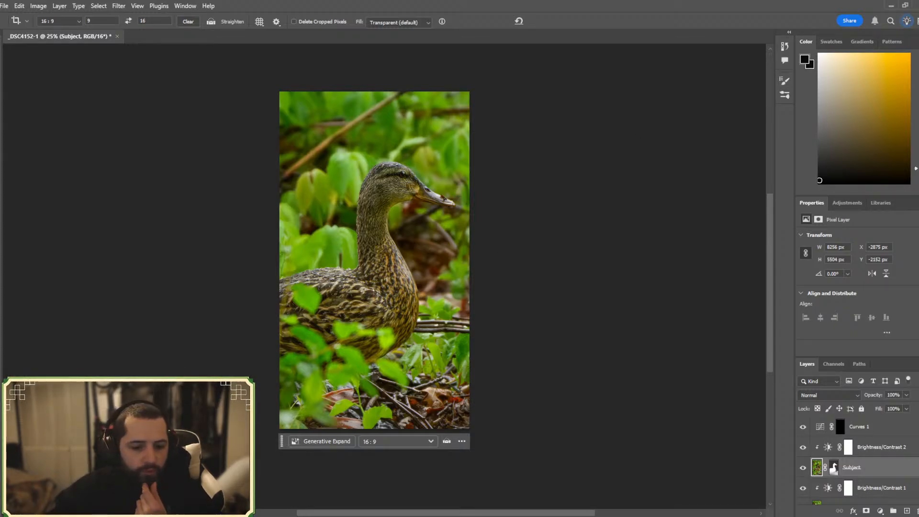
- Switch to File Explorer and delete the _DSC4152 original from the Pictures folder
{"action": "key", "text": "super+e"}
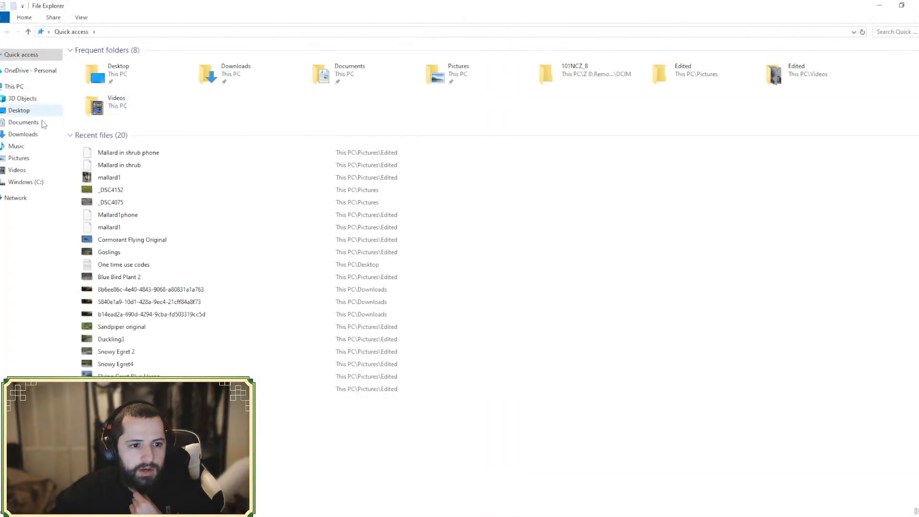
{"action": "left_click", "coordinate": [18, 158]}
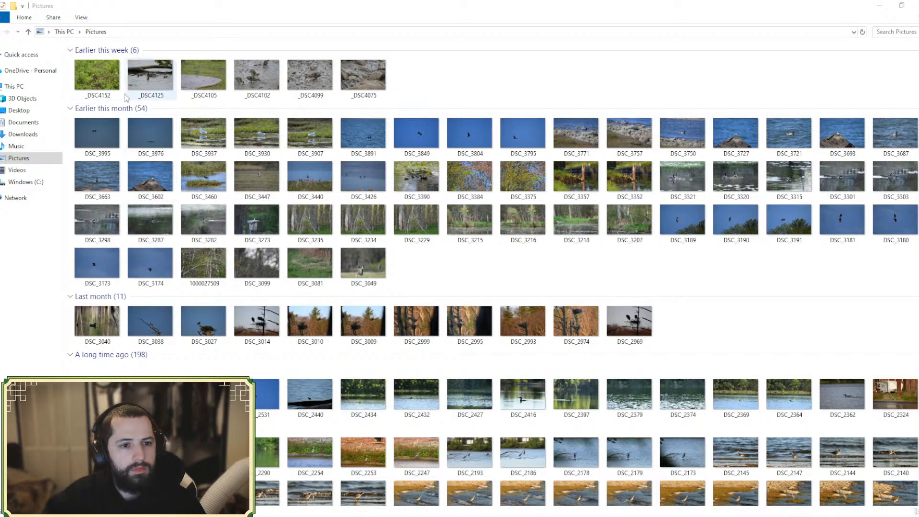
{"action": "left_click", "coordinate": [15, 156]}
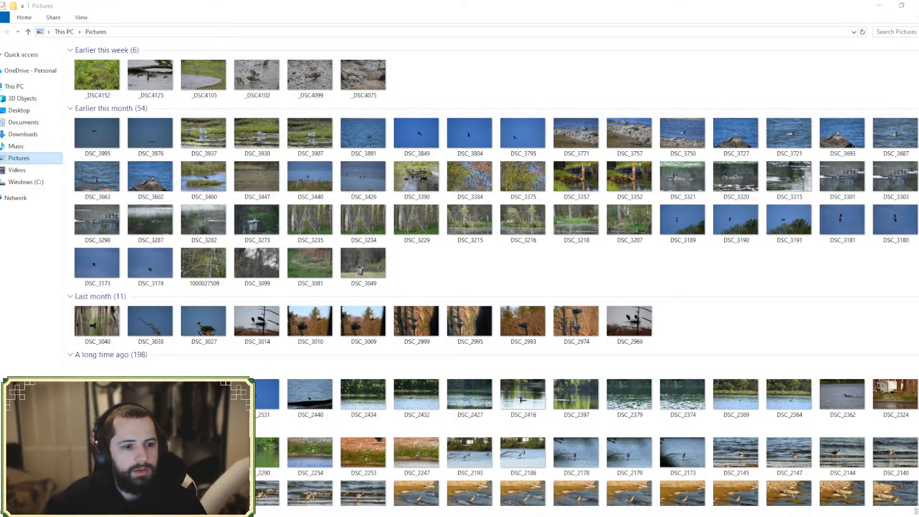
{"action": "left_click", "coordinate": [1, 158]}
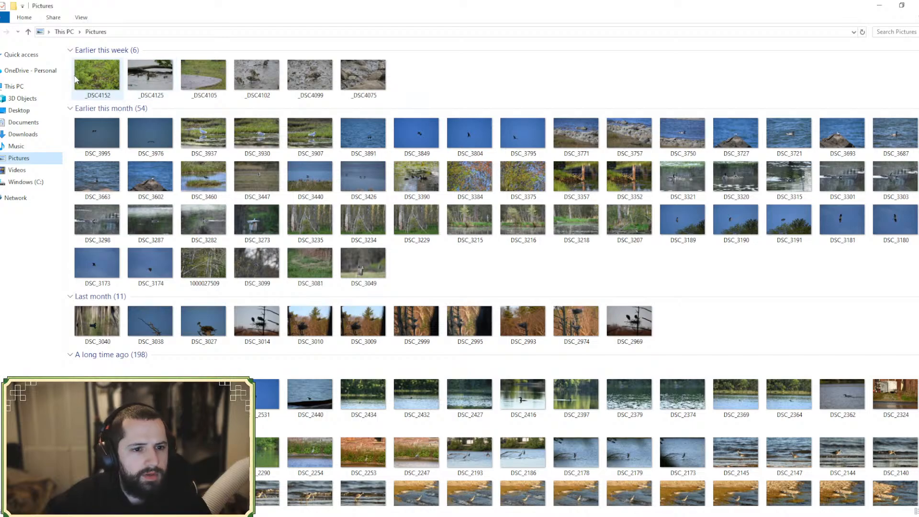
{"action": "double_click", "coordinate": [97, 76]}
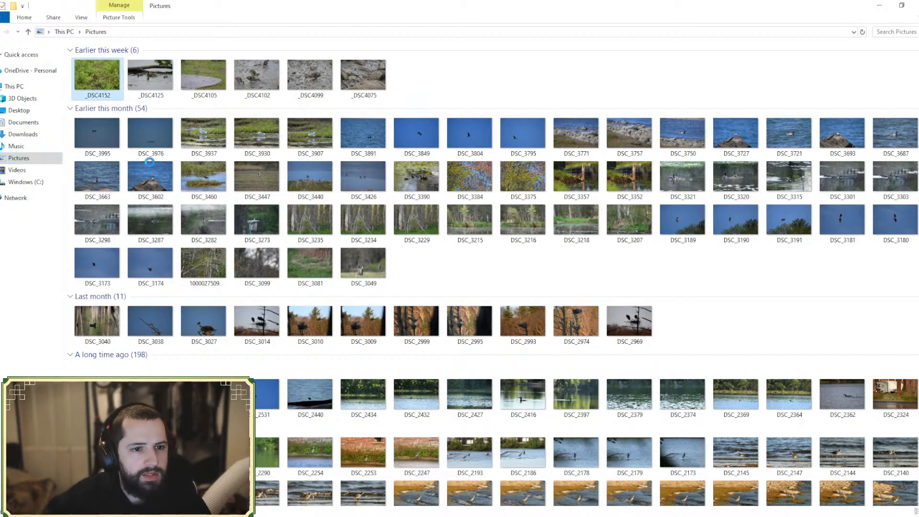
{"action": "right_click", "coordinate": [102, 81]}
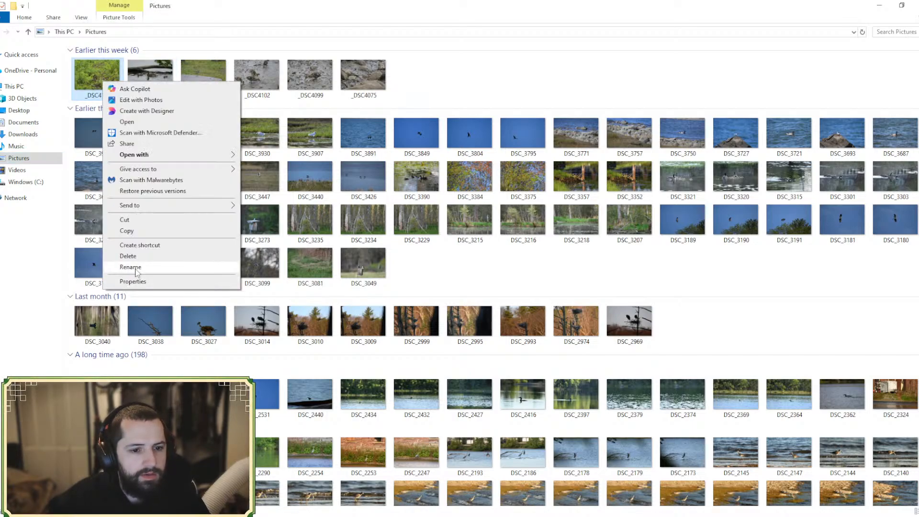
{"action": "left_click", "coordinate": [142, 260]}
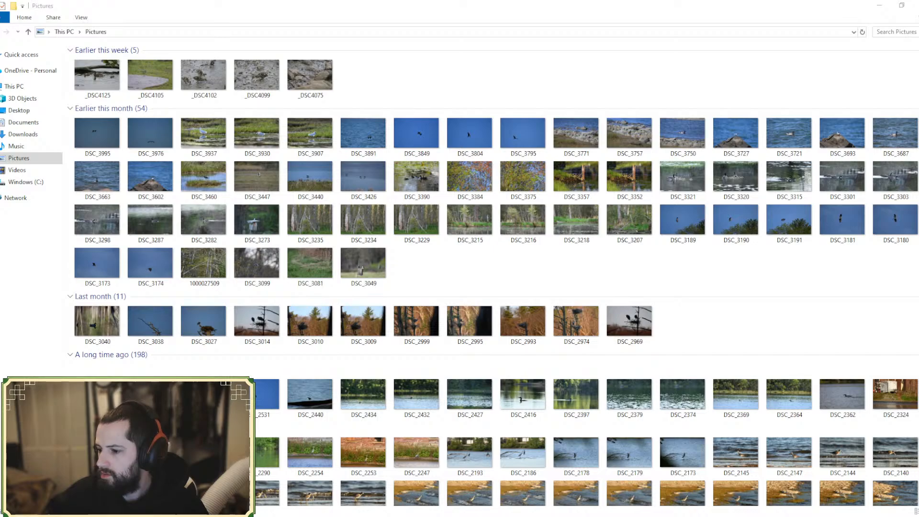
{"action": "key", "text": "alt+F4"}
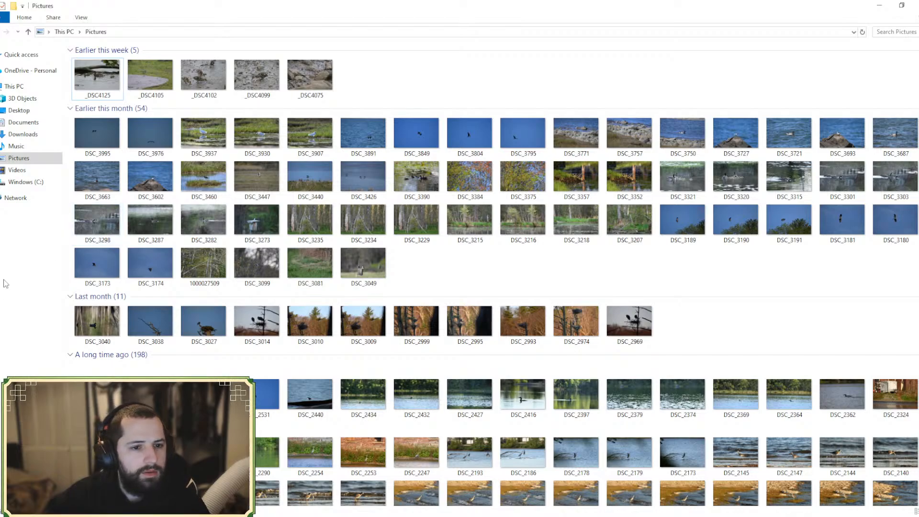
- View the photos _DSC4125 and DSC_3995 from the Pictures folder one after the other, closing each
{"action": "left_click", "coordinate": [98, 75]}
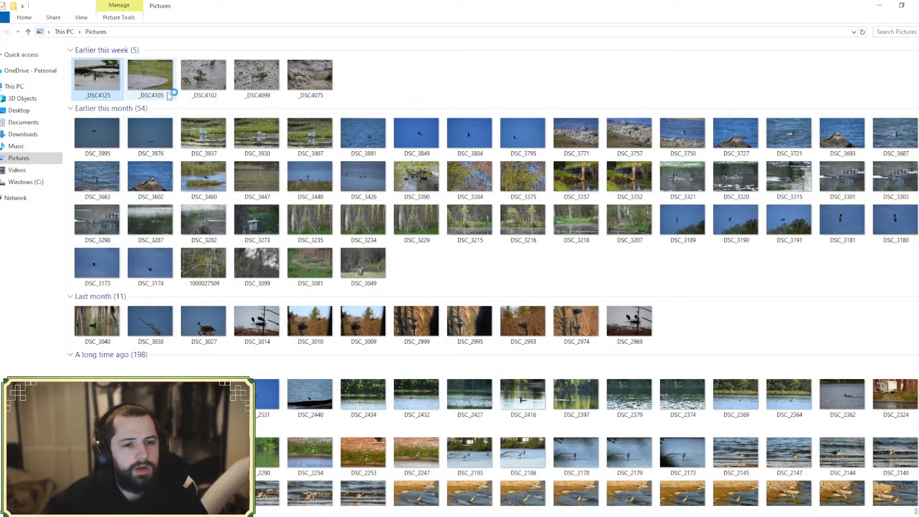
{"action": "key", "text": "Return"}
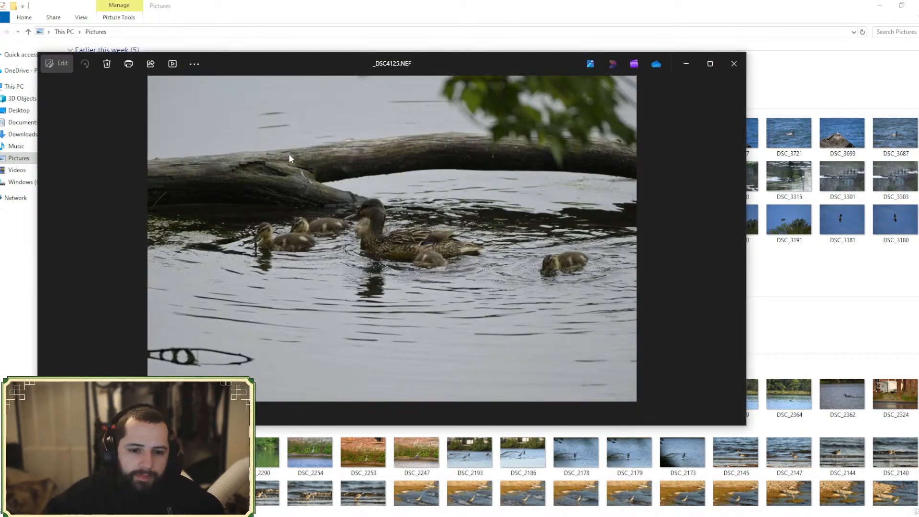
{"action": "left_click", "coordinate": [733, 63]}
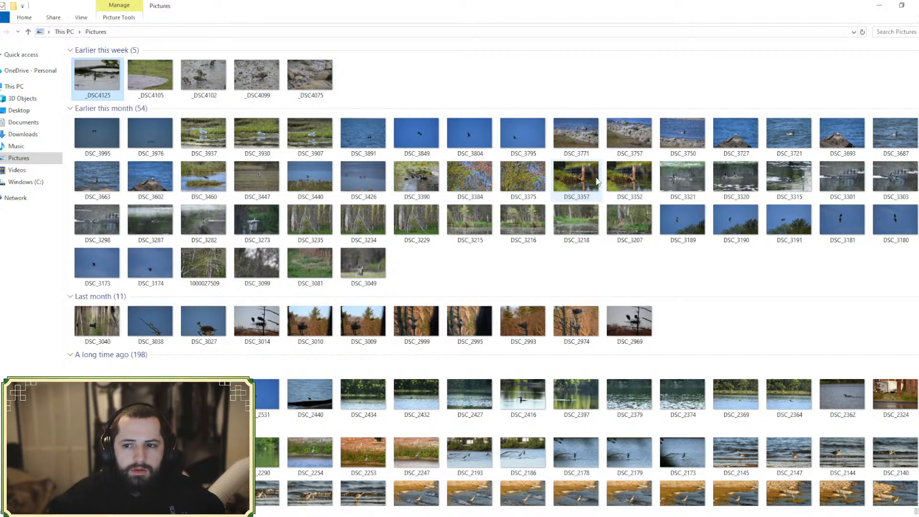
{"action": "mouse_move", "coordinate": [597, 180]}
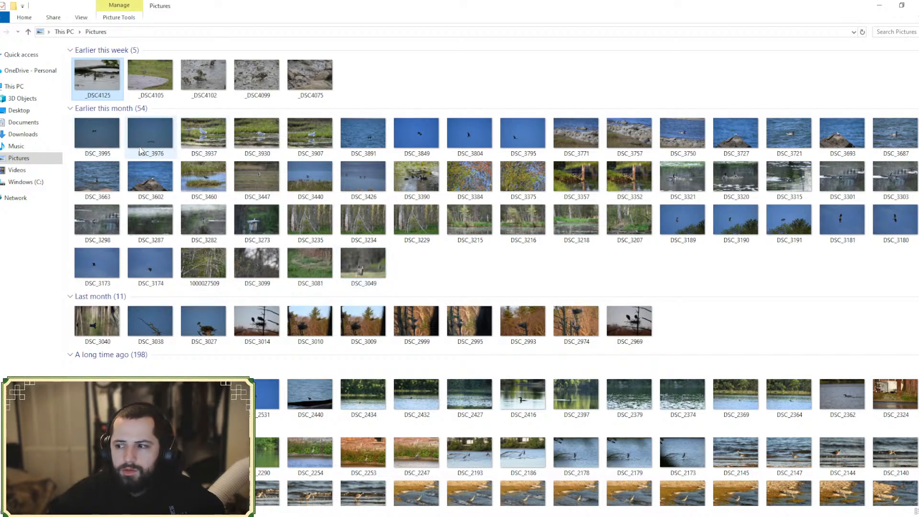
{"action": "mouse_move", "coordinate": [97, 138]}
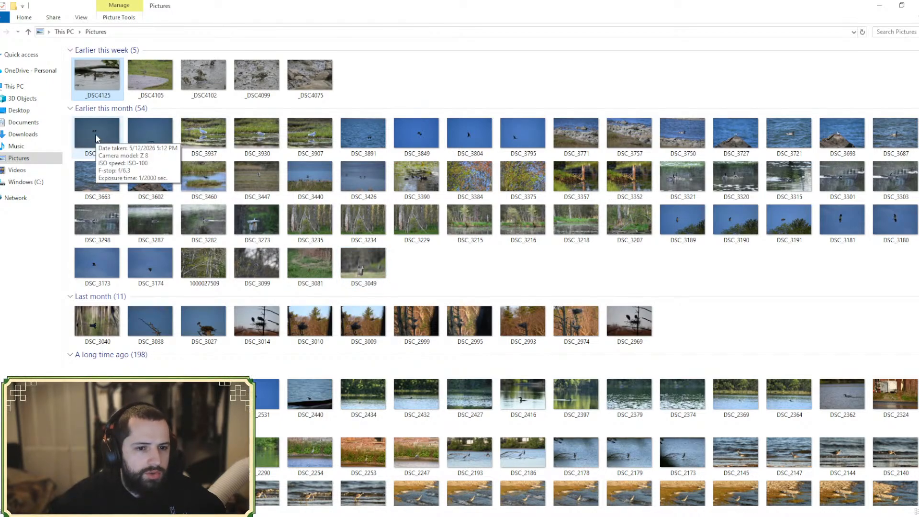
{"action": "double_click", "coordinate": [97, 139]}
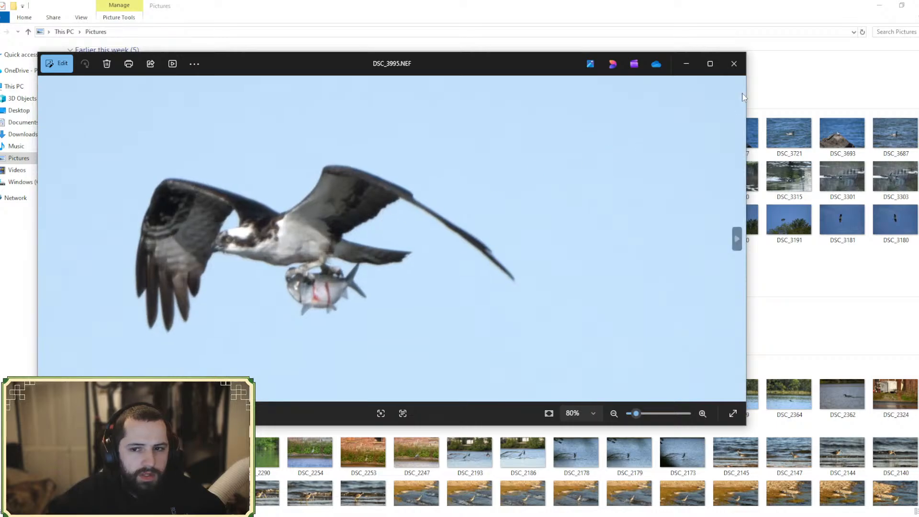
{"action": "left_click", "coordinate": [734, 64]}
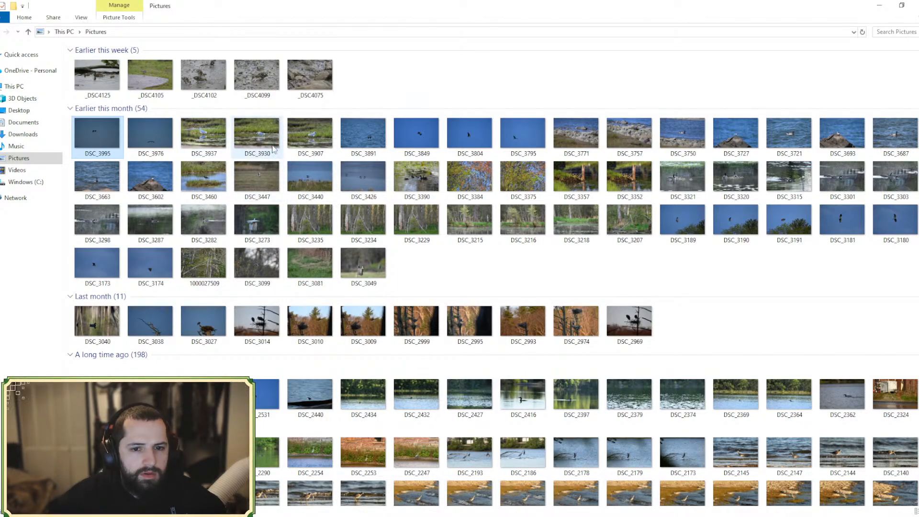
- Open DSC_3460 and examine the wading bird's detail and the overall framing, and close the photo
{"action": "double_click", "coordinate": [208, 178]}
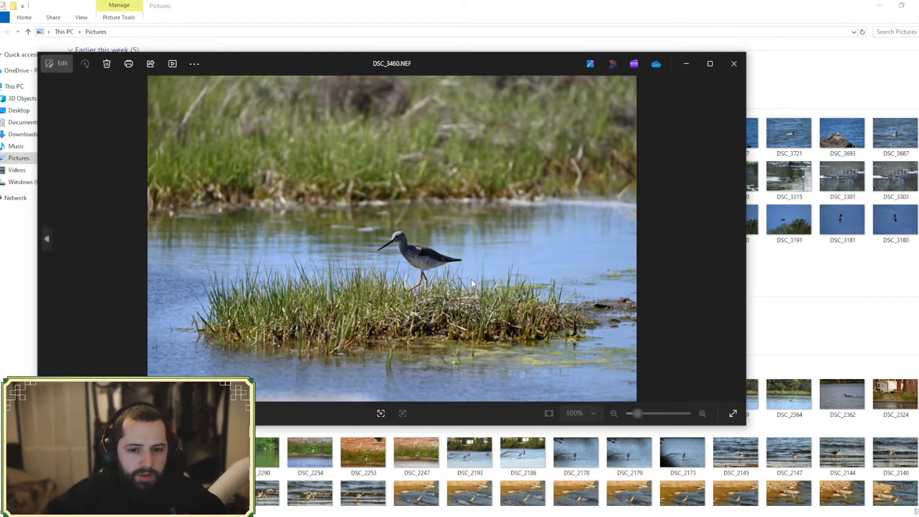
{"action": "scroll", "coordinate": [410, 255], "scroll_direction": "up", "scroll_amount": 5}
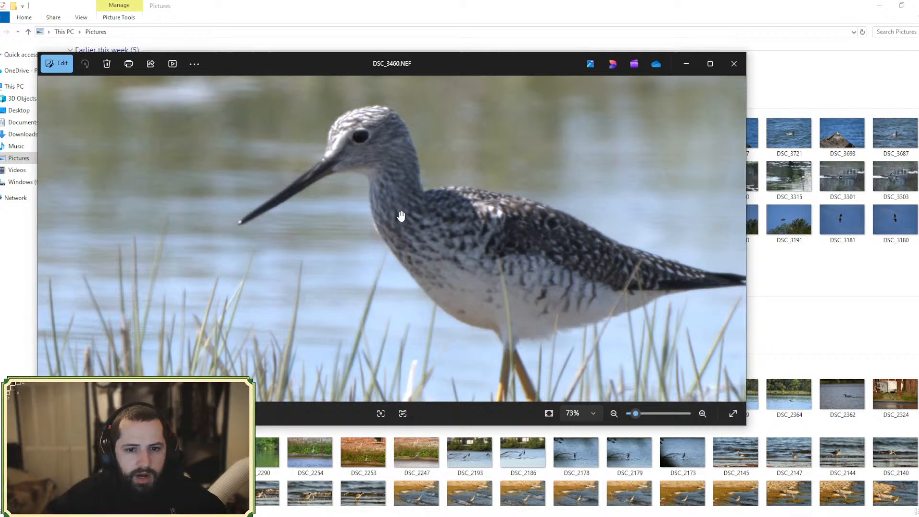
{"action": "scroll", "coordinate": [460, 289], "scroll_direction": "down", "scroll_amount": 3}
{"action": "scroll", "coordinate": [471, 302], "scroll_direction": "down", "scroll_amount": 2}
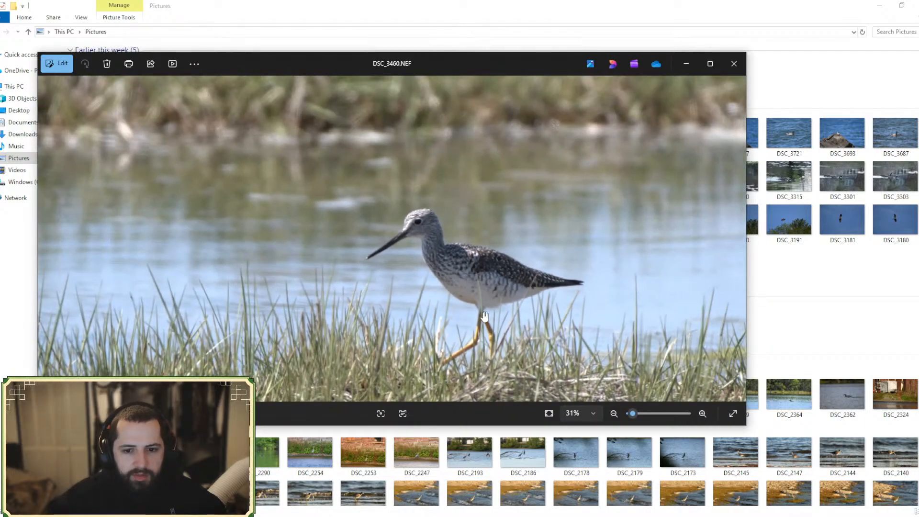
{"action": "scroll", "coordinate": [508, 333], "scroll_direction": "up", "scroll_amount": 1}
{"action": "scroll", "coordinate": [508, 333], "scroll_direction": "down", "scroll_amount": 3}
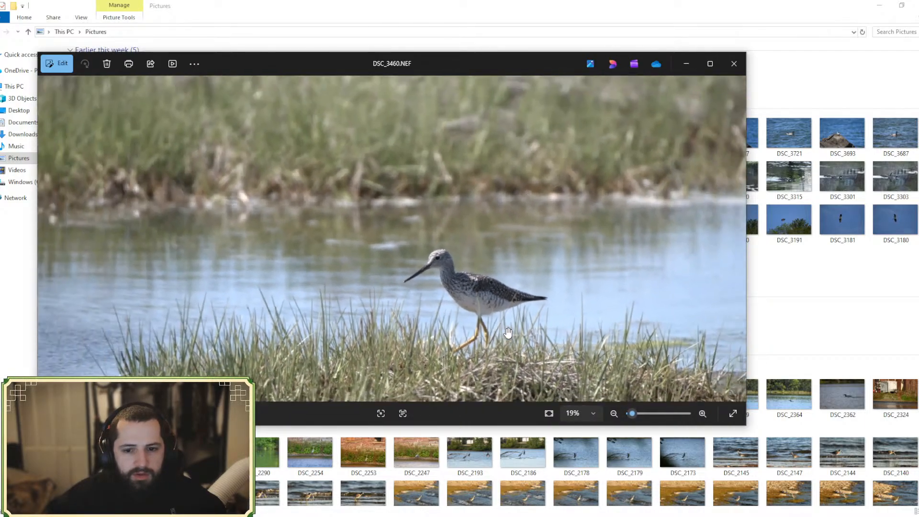
{"action": "scroll", "coordinate": [508, 332], "scroll_direction": "down", "scroll_amount": 2}
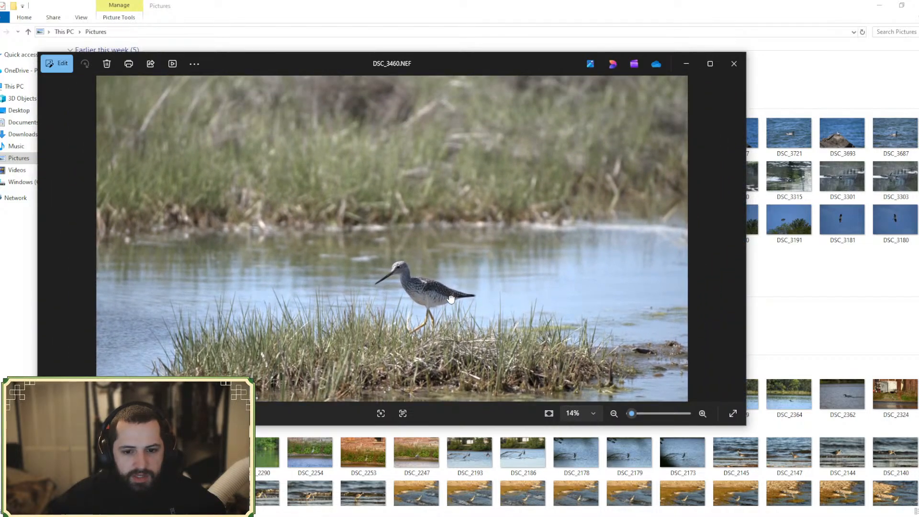
{"action": "left_click_drag", "start_coordinate": [451, 300], "coordinate": [437, 243]}
{"action": "scroll", "coordinate": [437, 243], "scroll_direction": "up", "scroll_amount": 1}
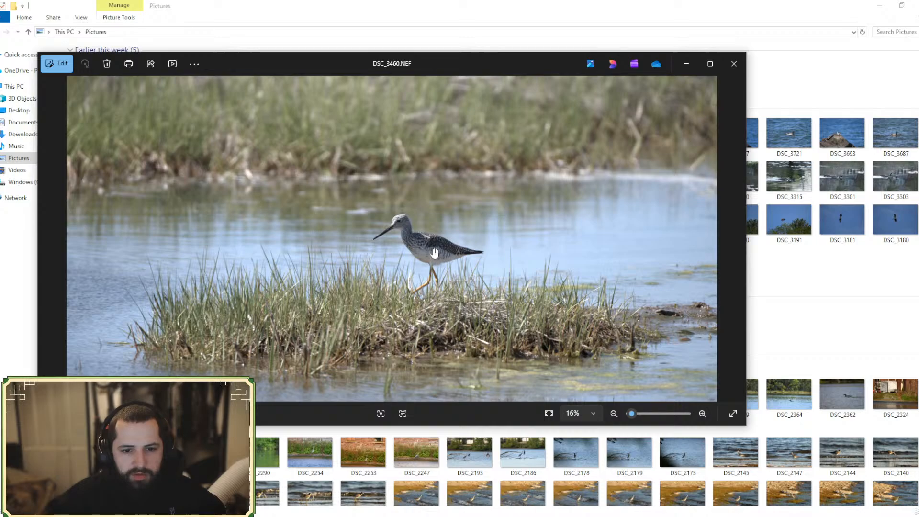
{"action": "left_click", "coordinate": [734, 63]}
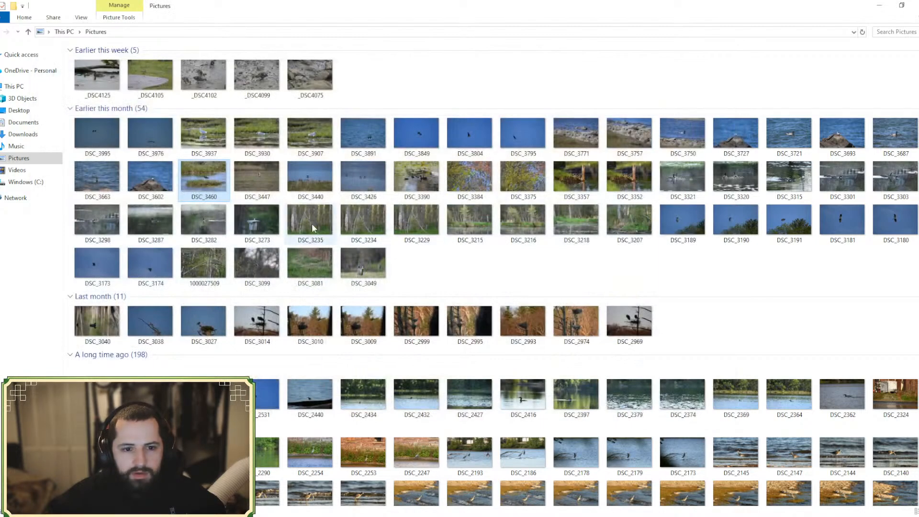
- View DSC_3447, and reopen DSC_3460 to compare the bird up close with the full marsh scene
{"action": "double_click", "coordinate": [258, 177]}
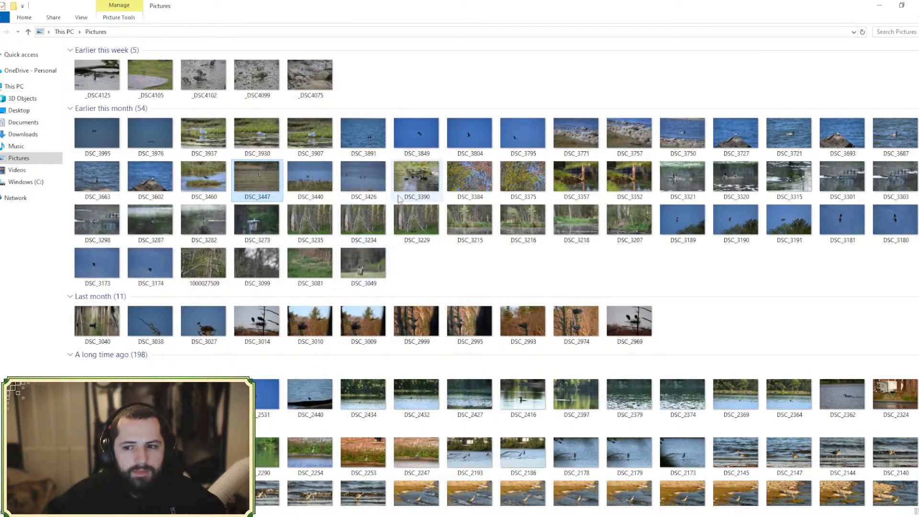
{"action": "mouse_move", "coordinate": [399, 199]}
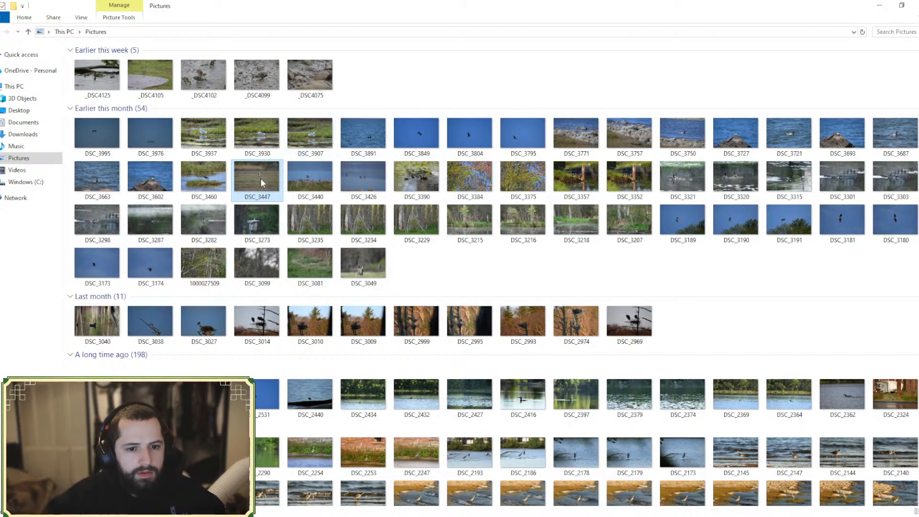
{"action": "left_click", "coordinate": [213, 190]}
{"action": "double_click", "coordinate": [213, 188]}
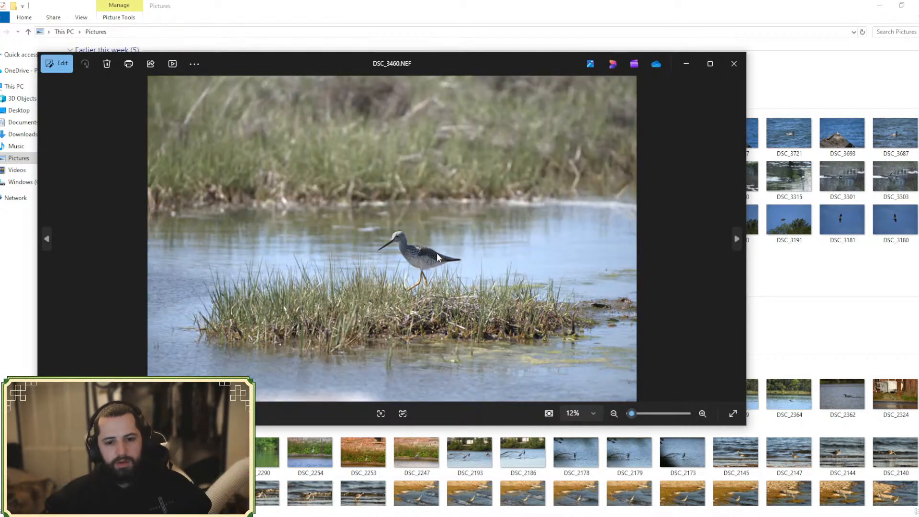
{"action": "scroll", "coordinate": [437, 253], "scroll_direction": "up", "scroll_amount": 5}
{"action": "scroll", "coordinate": [381, 216], "scroll_direction": "up", "scroll_amount": 2}
{"action": "scroll", "coordinate": [383, 229], "scroll_direction": "down", "scroll_amount": 8}
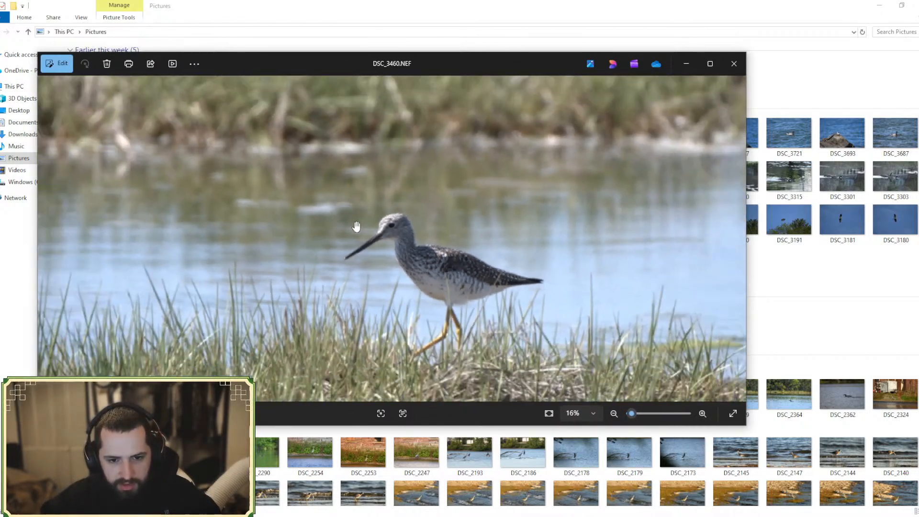
{"action": "left_click_drag", "start_coordinate": [390, 246], "coordinate": [382, 293]}
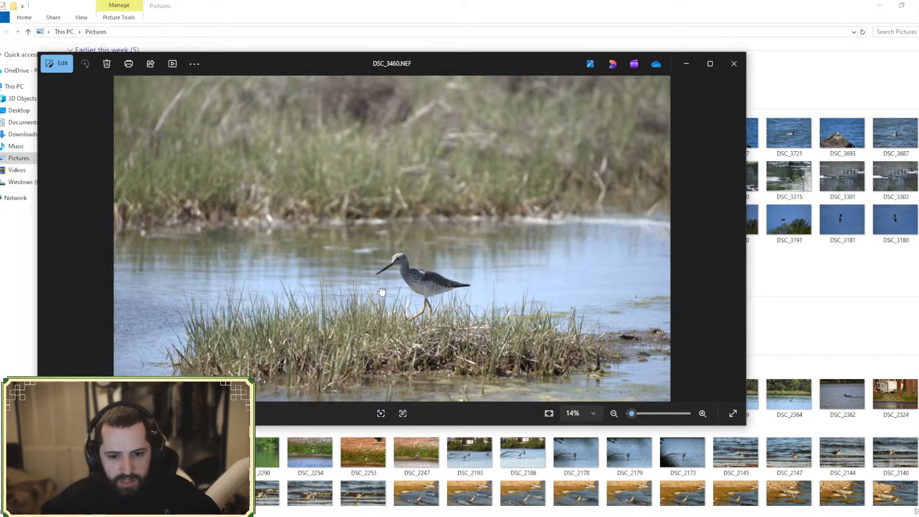
{"action": "scroll", "coordinate": [391, 347], "scroll_direction": "down", "scroll_amount": 2}
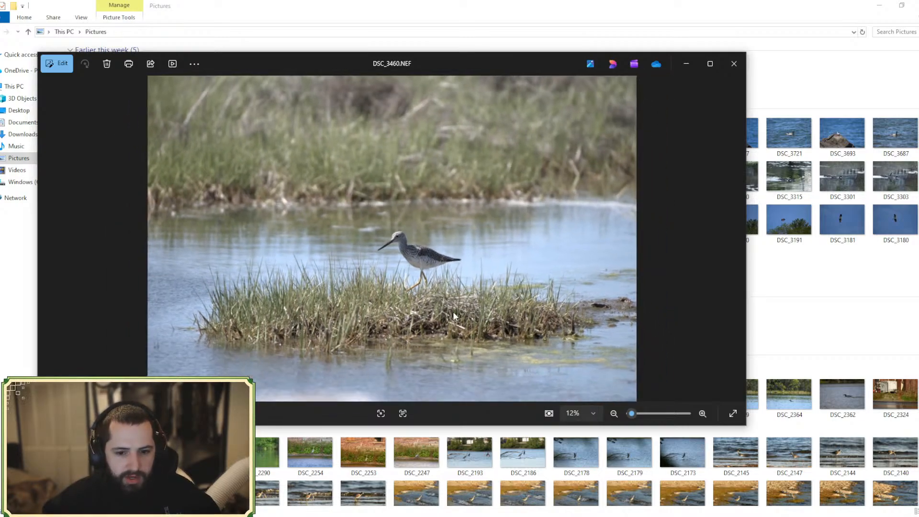
{"action": "scroll", "coordinate": [364, 330], "scroll_direction": "up", "scroll_amount": 3}
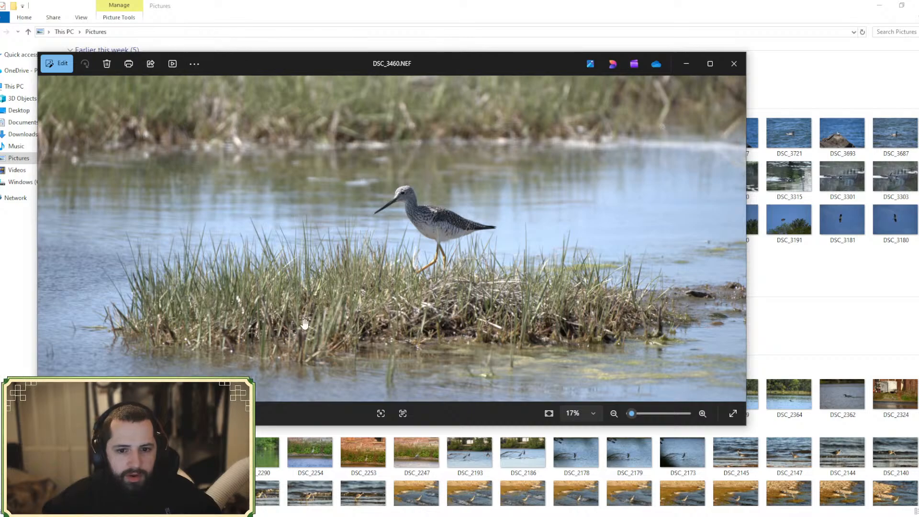
- Close DSC_3460, and view DSC_3440 and DSC_3390 one after the other, closing each
{"action": "left_click", "coordinate": [730, 64]}
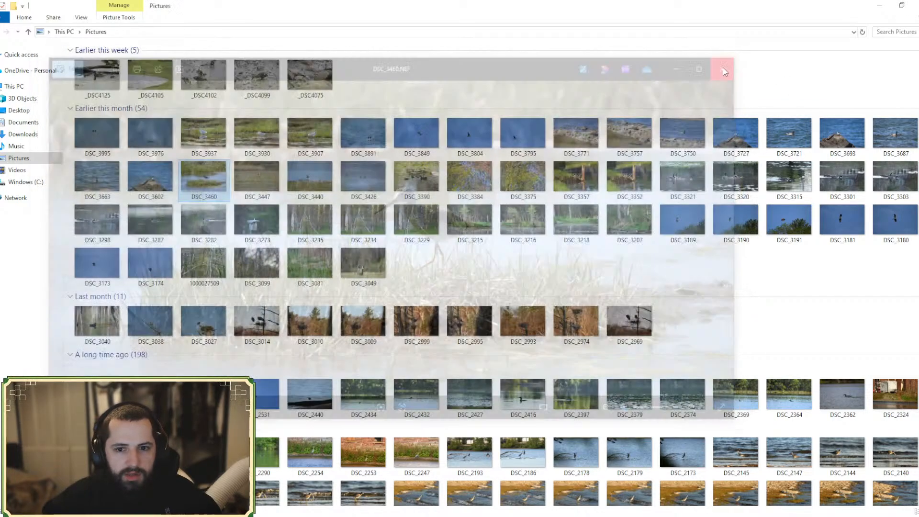
{"action": "double_click", "coordinate": [295, 186]}
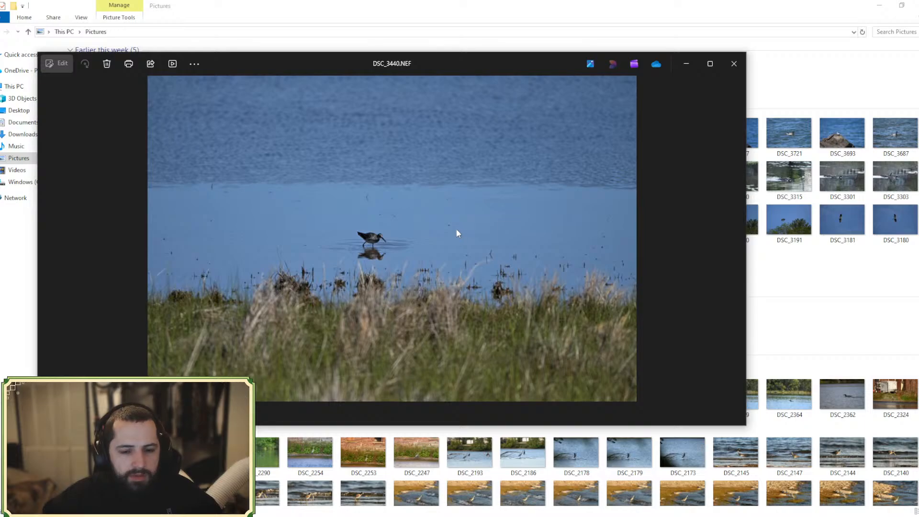
{"action": "left_click", "coordinate": [734, 64]}
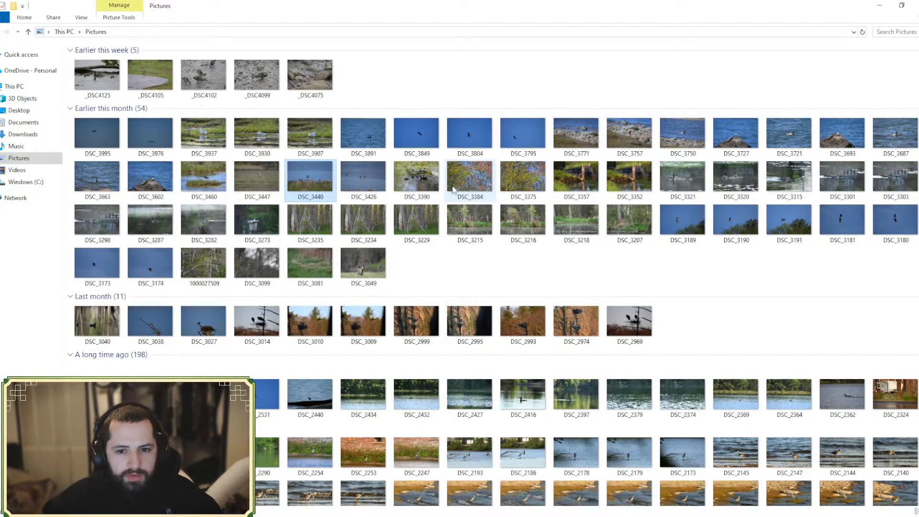
{"action": "double_click", "coordinate": [426, 176]}
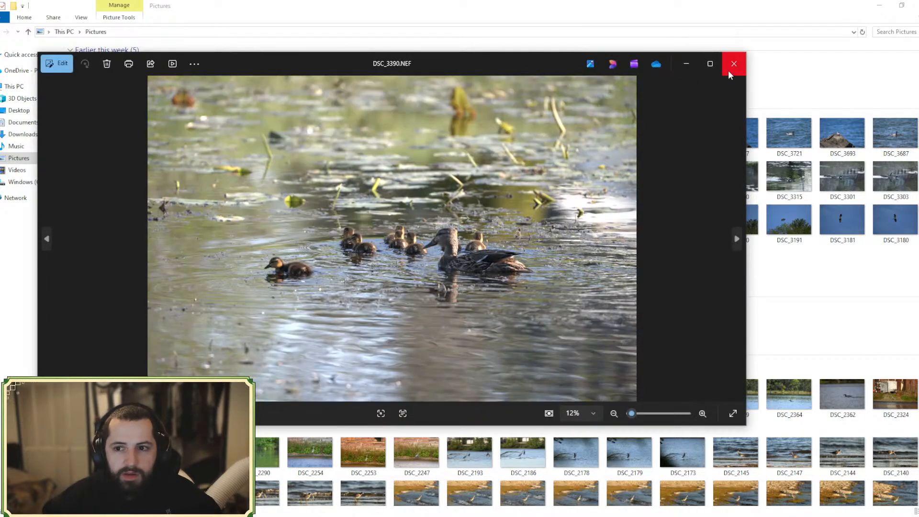
{"action": "left_click", "coordinate": [733, 63]}
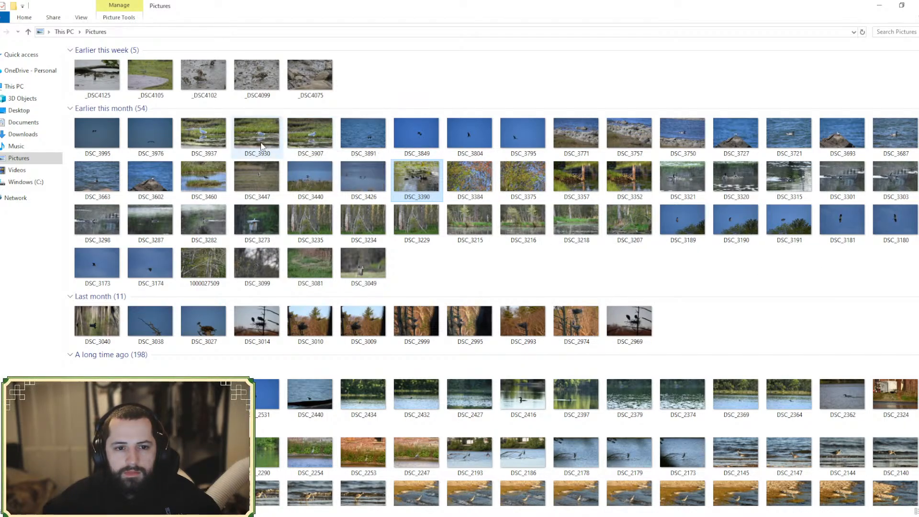
- Examine the egret in DSC_3930 up close and in full, and view DSC_3937, closing each photo
{"action": "double_click", "coordinate": [302, 163]}
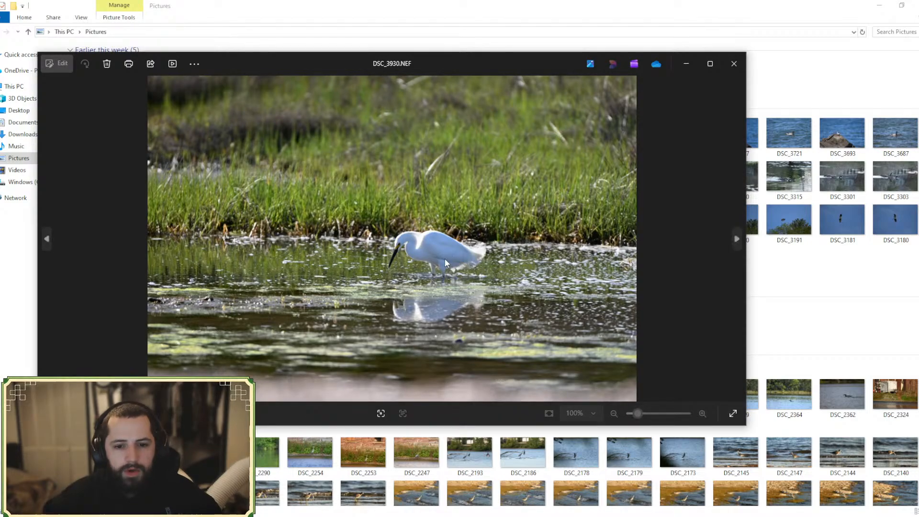
{"action": "scroll", "coordinate": [445, 261], "scroll_direction": "up", "scroll_amount": 5}
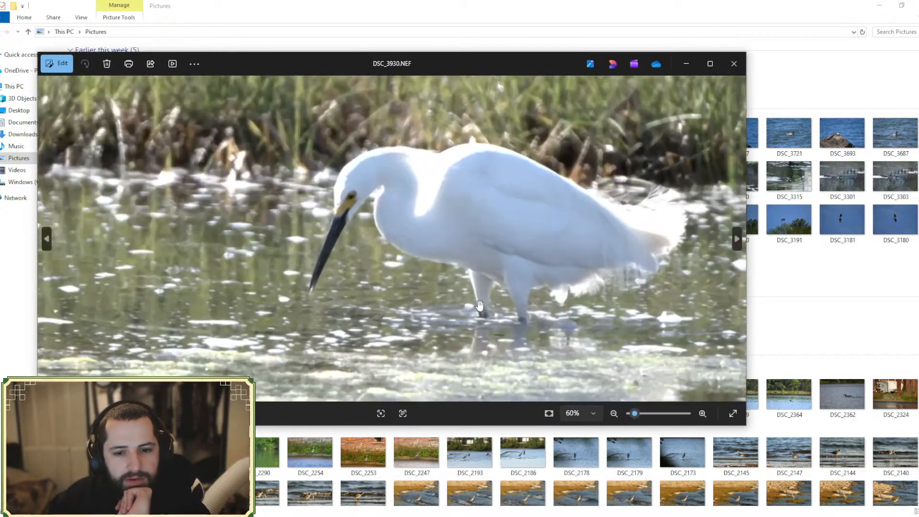
{"action": "scroll", "coordinate": [478, 304], "scroll_direction": "down", "scroll_amount": 6}
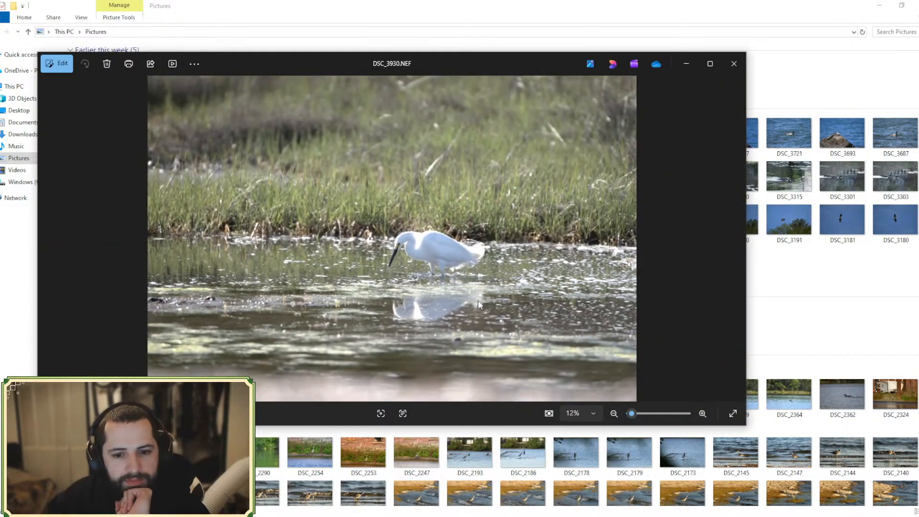
{"action": "scroll", "coordinate": [478, 300], "scroll_direction": "up", "scroll_amount": 1}
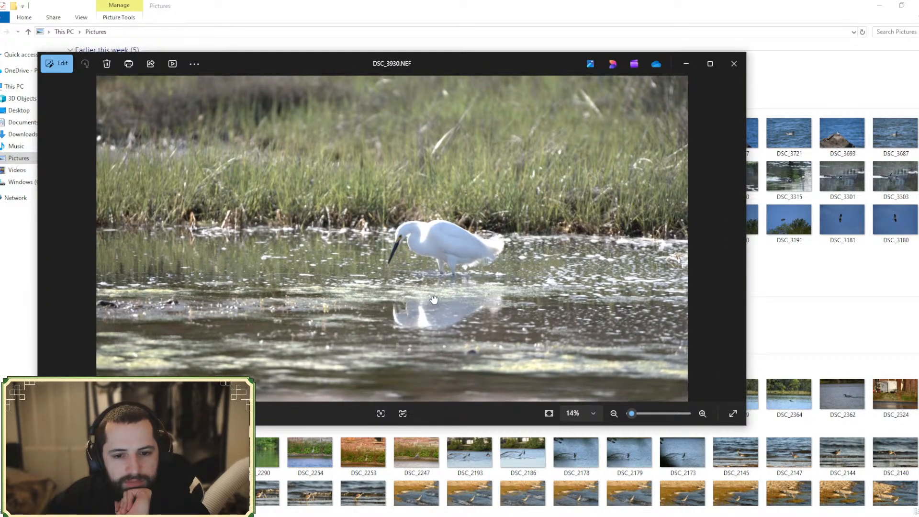
{"action": "left_click", "coordinate": [734, 64]}
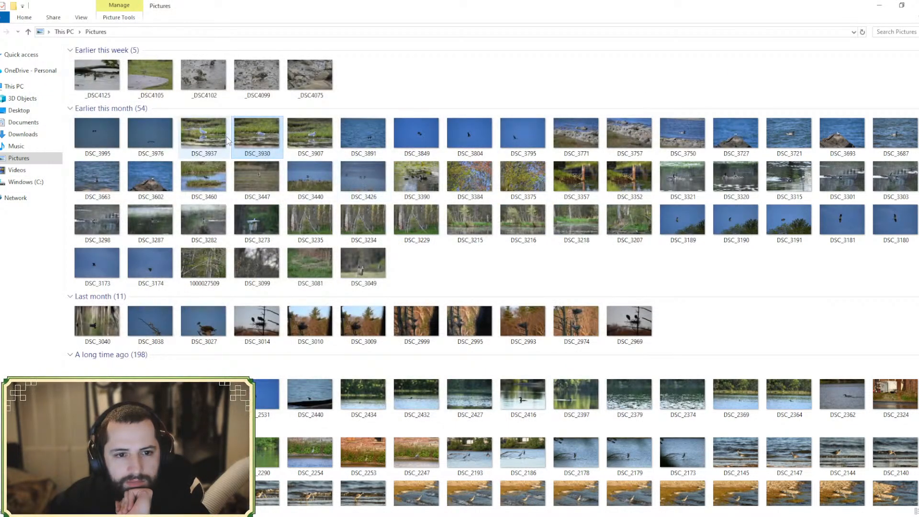
{"action": "double_click", "coordinate": [209, 131]}
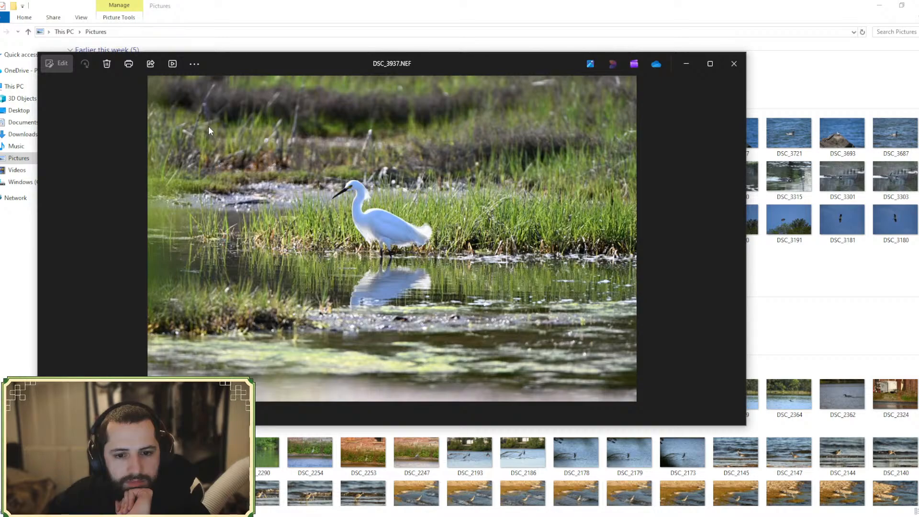
{"action": "left_click", "coordinate": [734, 64]}
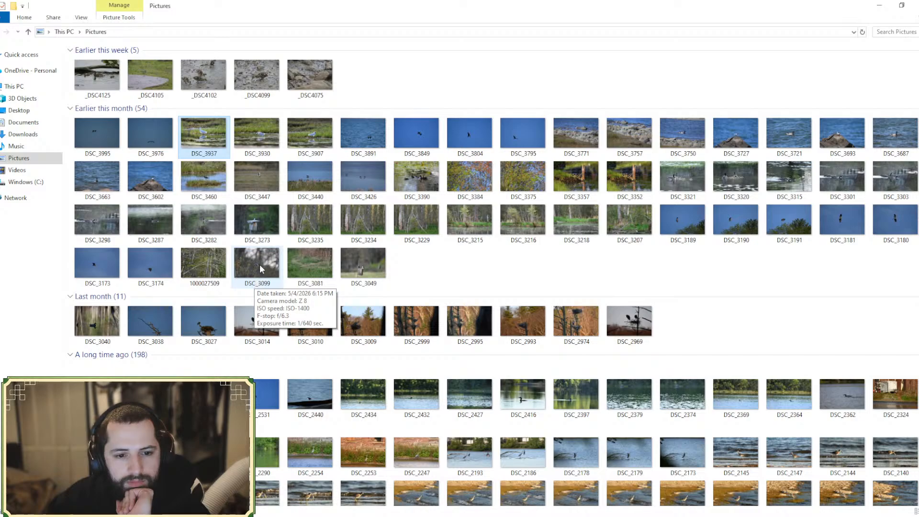
{"action": "left_click", "coordinate": [304, 267]}
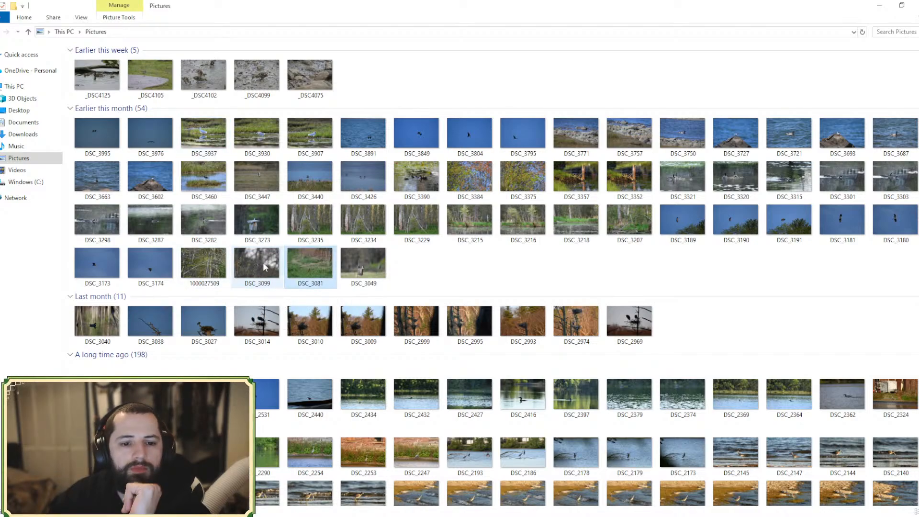
{"action": "double_click", "coordinate": [264, 266]}
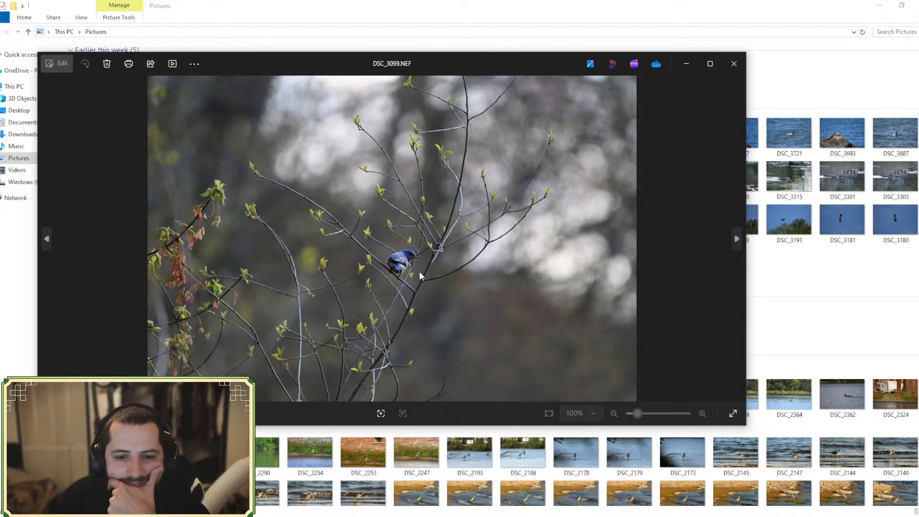
{"action": "scroll", "coordinate": [417, 271], "scroll_direction": "up", "scroll_amount": 4}
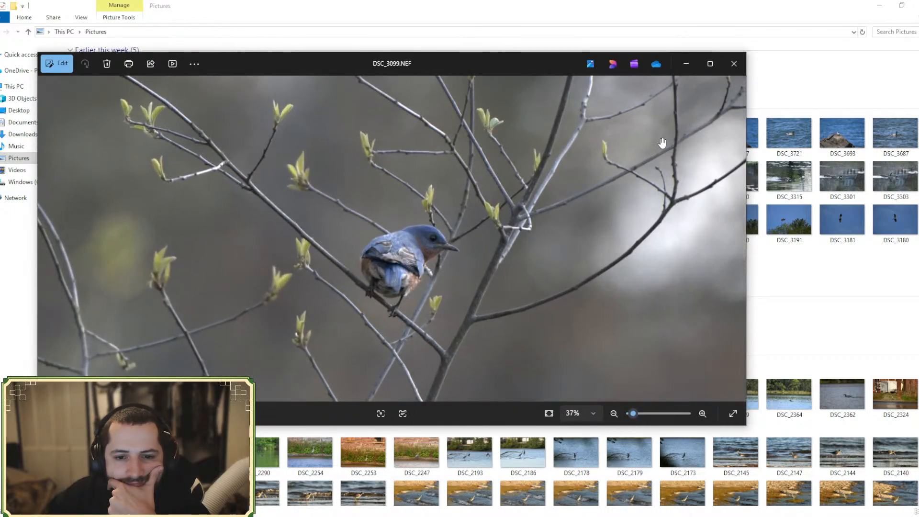
{"action": "left_click", "coordinate": [734, 63]}
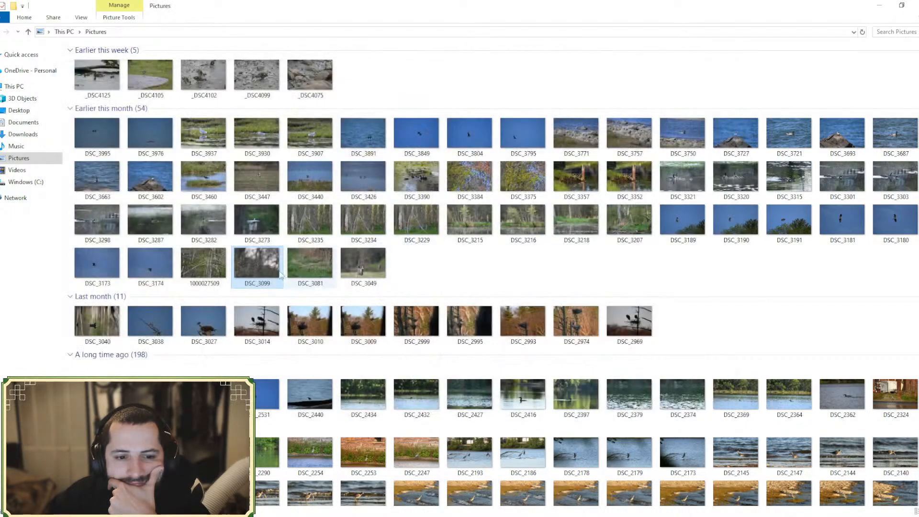
{"action": "left_click", "coordinate": [217, 267]}
{"action": "double_click", "coordinate": [217, 267]}
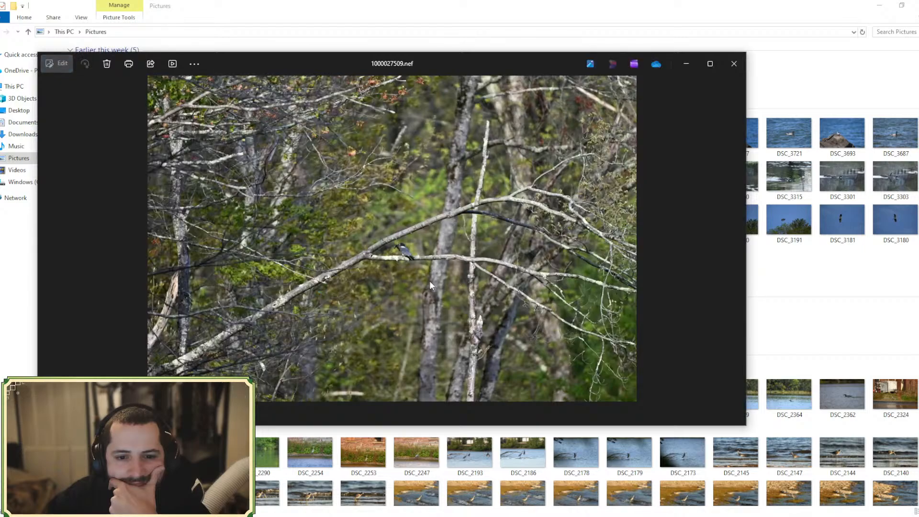
{"action": "left_click", "coordinate": [734, 63]}
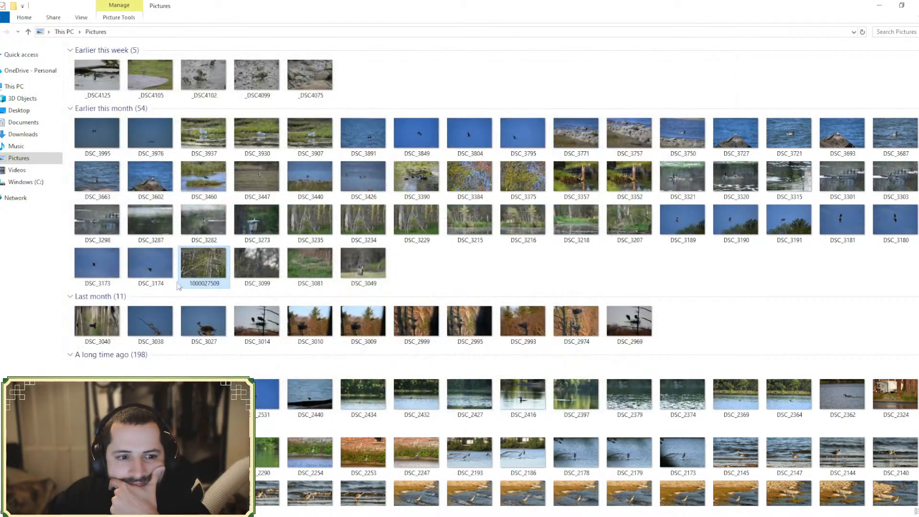
- Open DSC_2440 from the older photos, examine the shorebird's detail and the framing on the log, and close it
{"action": "scroll", "coordinate": [127, 364], "scroll_direction": "down", "scroll_amount": 2}
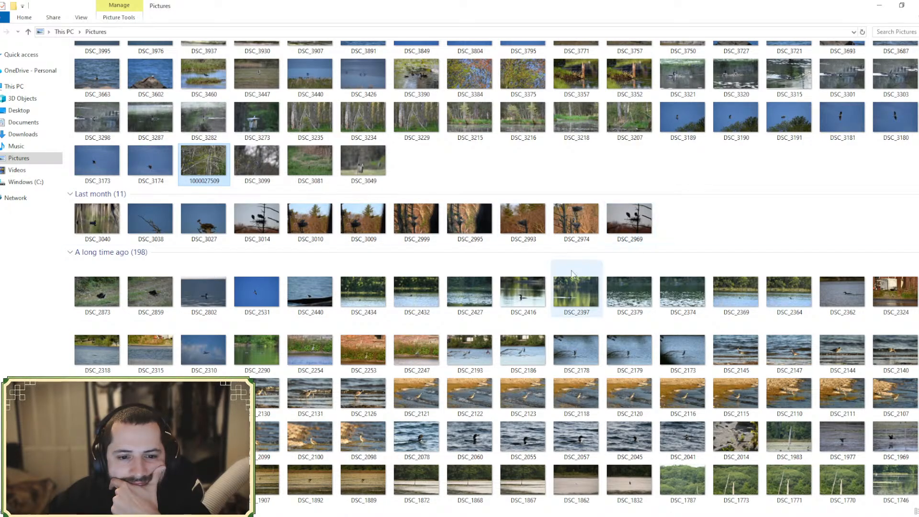
{"action": "scroll", "coordinate": [510, 306], "scroll_direction": "down", "scroll_amount": 2}
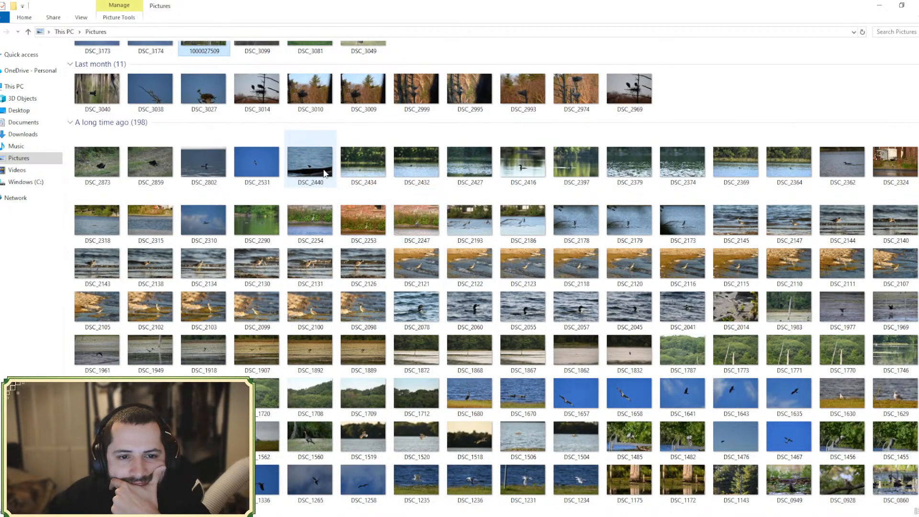
{"action": "double_click", "coordinate": [311, 164]}
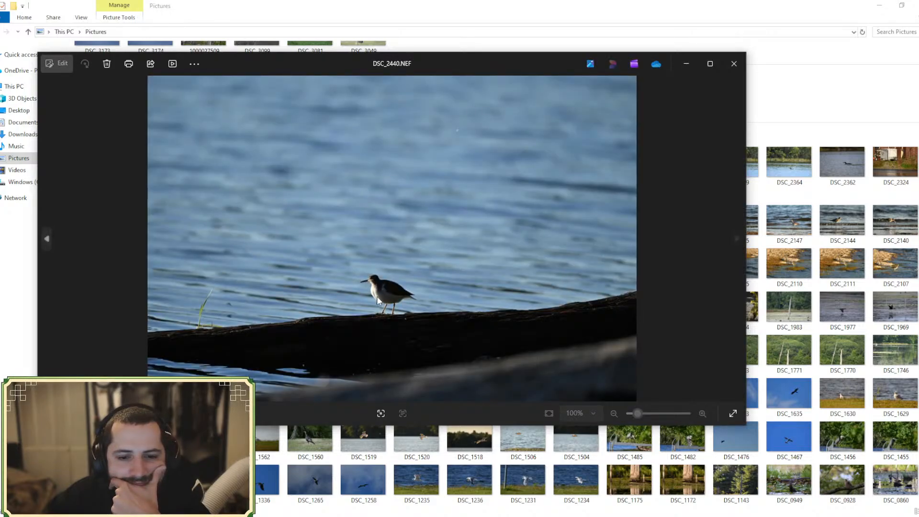
{"action": "scroll", "coordinate": [385, 294], "scroll_direction": "up", "scroll_amount": 6}
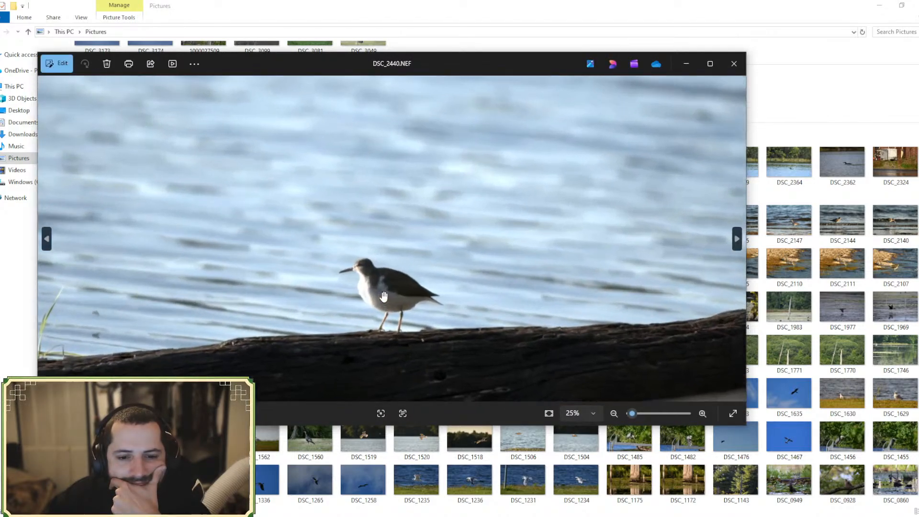
{"action": "scroll", "coordinate": [404, 271], "scroll_direction": "up", "scroll_amount": 4}
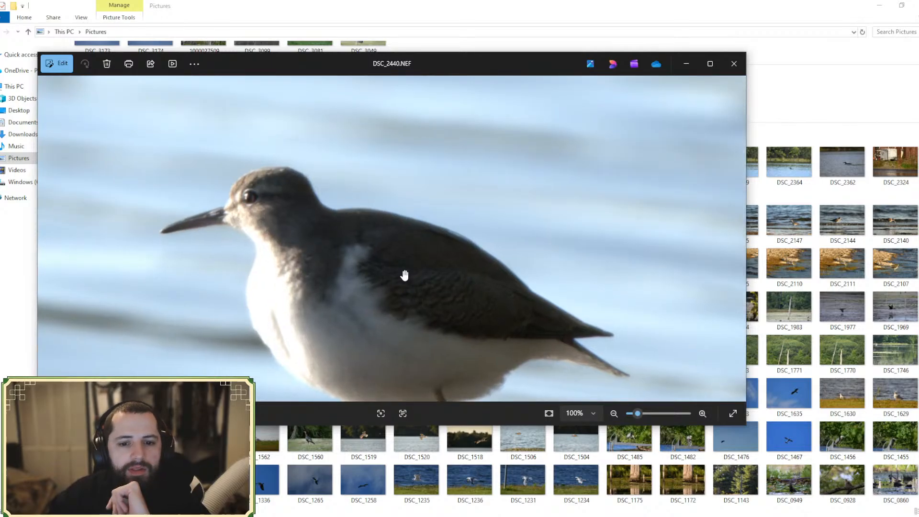
{"action": "scroll", "coordinate": [405, 273], "scroll_direction": "down", "scroll_amount": 3}
{"action": "scroll", "coordinate": [404, 274], "scroll_direction": "down", "scroll_amount": 4}
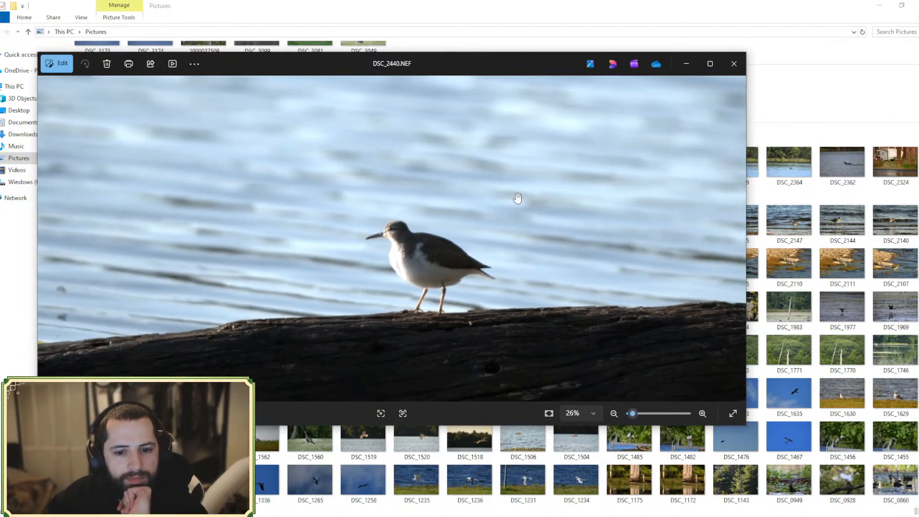
{"action": "left_click", "coordinate": [735, 73]}
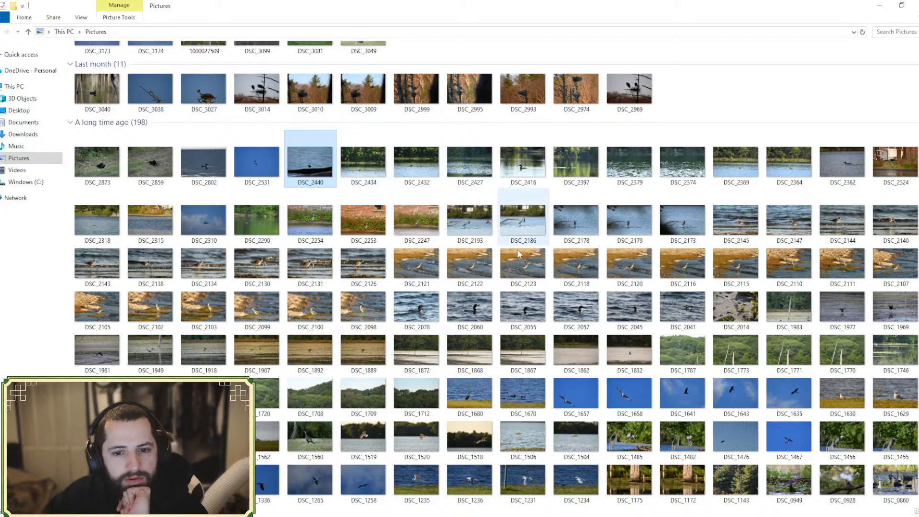
- Browse the remaining older photos through to the end of the Pictures folder
{"action": "scroll", "coordinate": [518, 251], "scroll_direction": "down", "scroll_amount": 3}
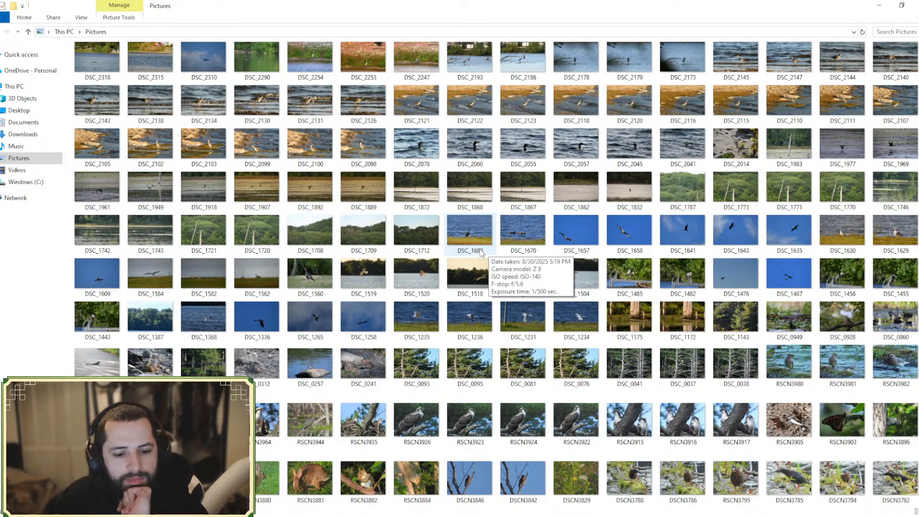
{"action": "scroll", "coordinate": [481, 253], "scroll_direction": "down", "scroll_amount": 3}
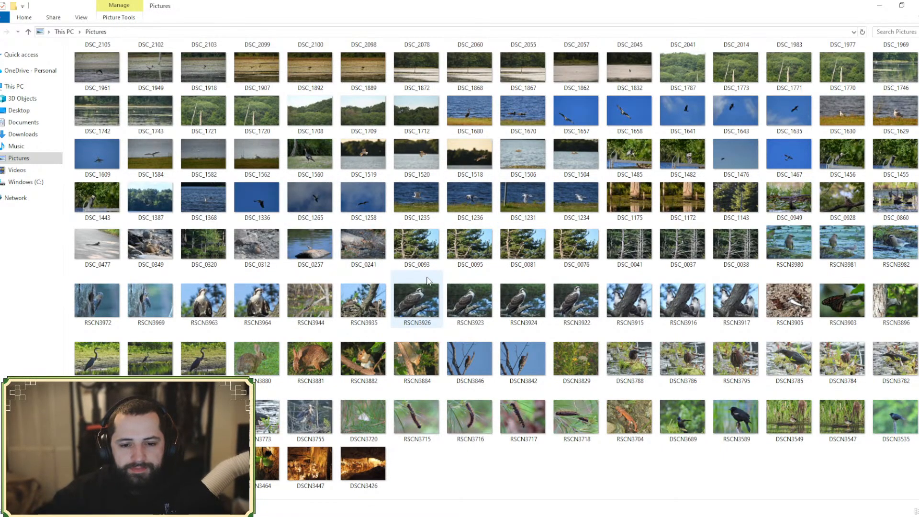
{"action": "mouse_move", "coordinate": [410, 362]}
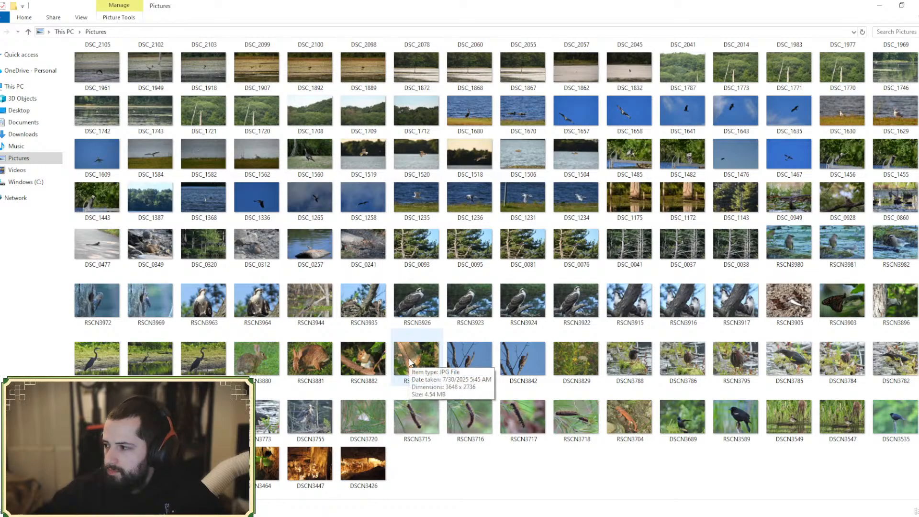
{"action": "mouse_move", "coordinate": [316, 377]}
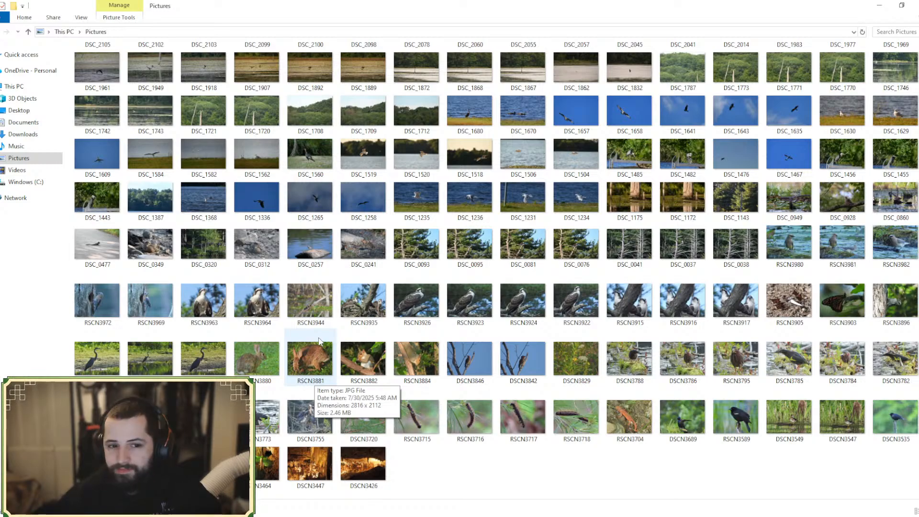
- Open the Edited subfolder, compare Mallard in shrub with its phone version, and go back to the Pictures folder
{"action": "left_click", "coordinate": [2, 158]}
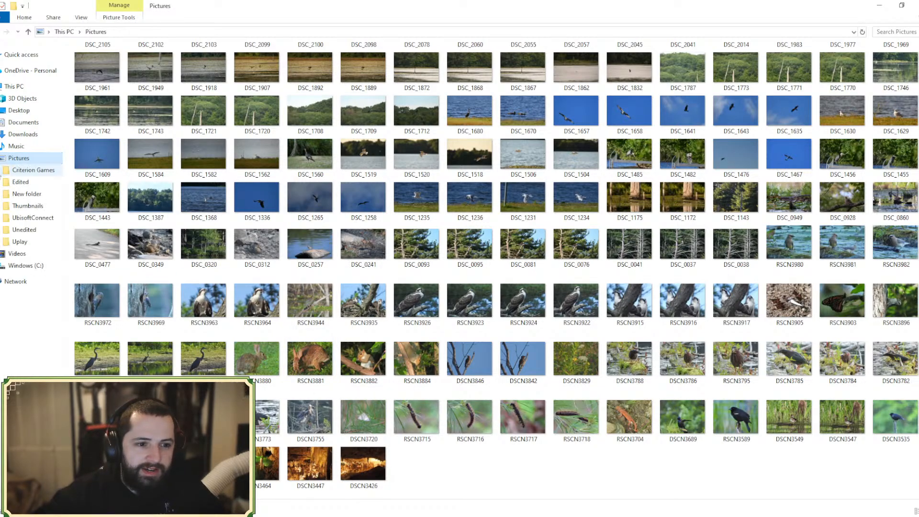
{"action": "left_click", "coordinate": [21, 182]}
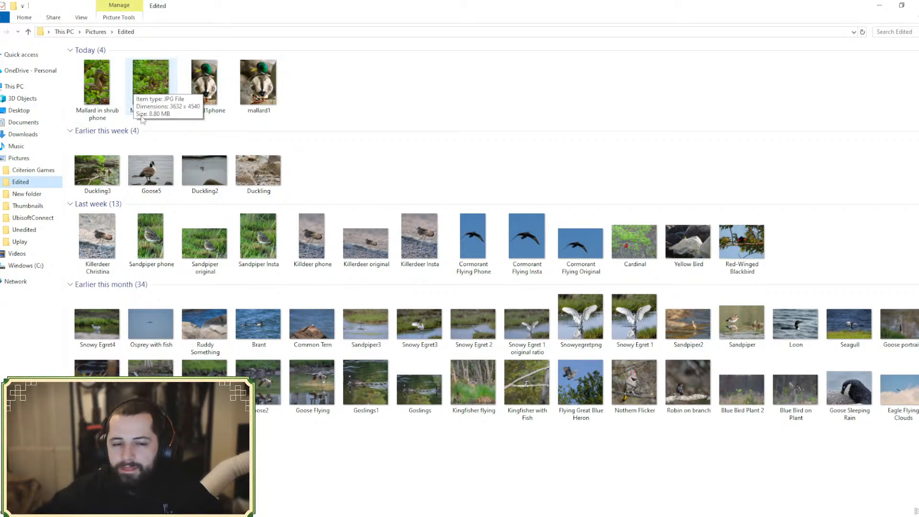
{"action": "double_click", "coordinate": [152, 79]}
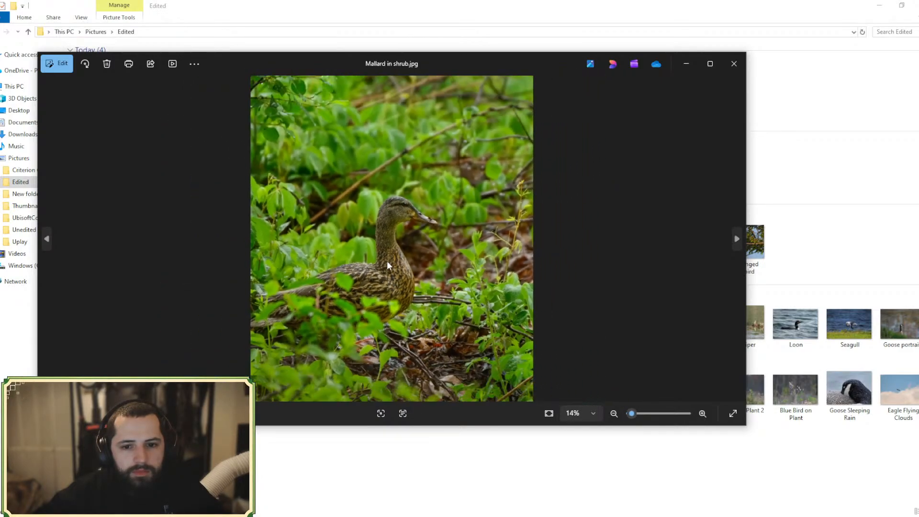
{"action": "left_click", "coordinate": [46, 238]}
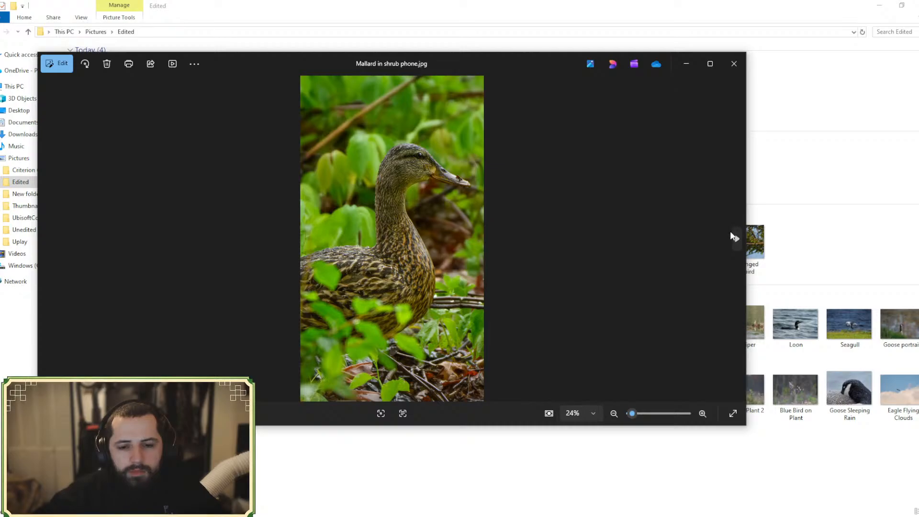
{"action": "left_click", "coordinate": [734, 237]}
{"action": "left_click", "coordinate": [734, 64]}
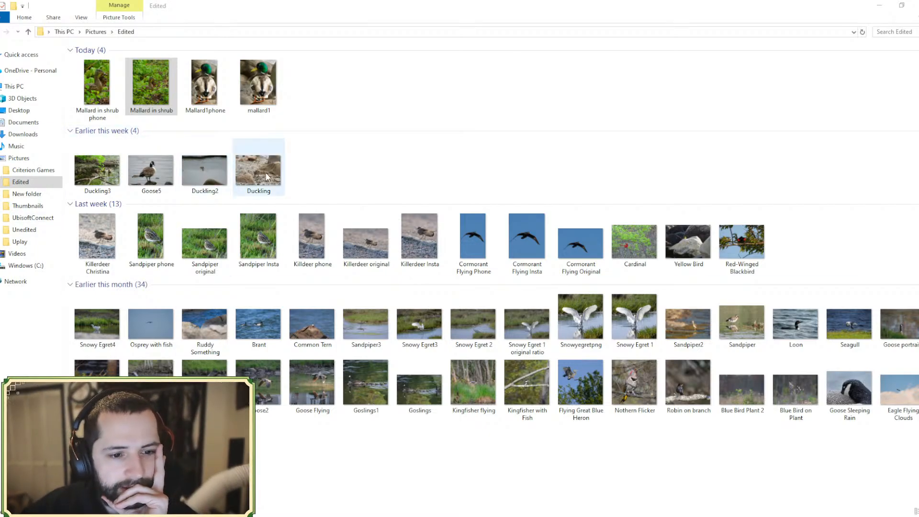
{"action": "left_click", "coordinate": [23, 159]}
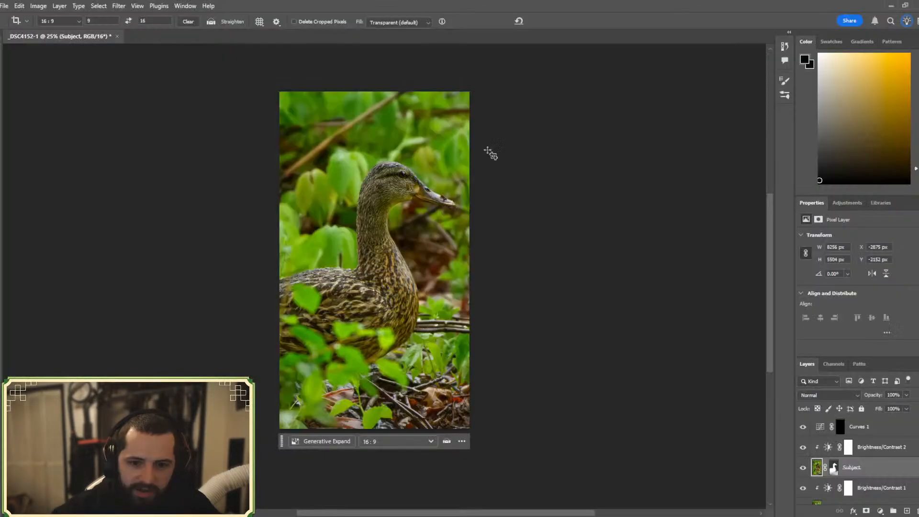
- Quit Photoshop without saving the changes to _DSC4152-1
{"action": "left_click", "coordinate": [918, 5]}
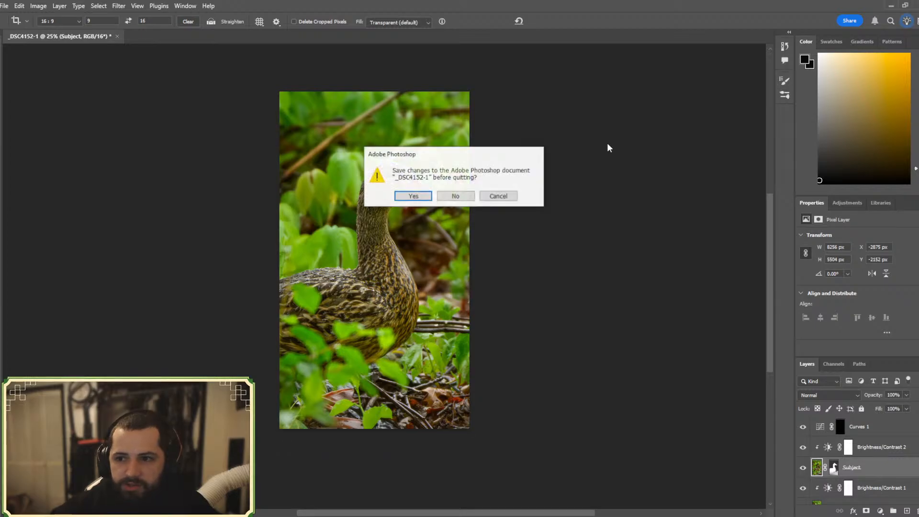
{"action": "left_click", "coordinate": [459, 198]}
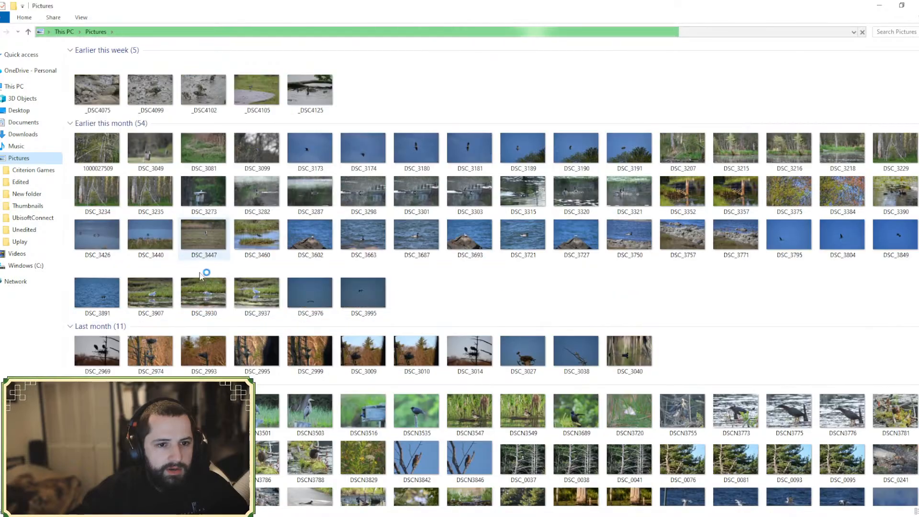
- Browse the Pictures folder through its oldest photos and back to this week's shots
{"action": "scroll", "coordinate": [201, 276], "scroll_direction": "down", "scroll_amount": 10}
{"action": "scroll", "coordinate": [254, 301], "scroll_direction": "up", "scroll_amount": 2}
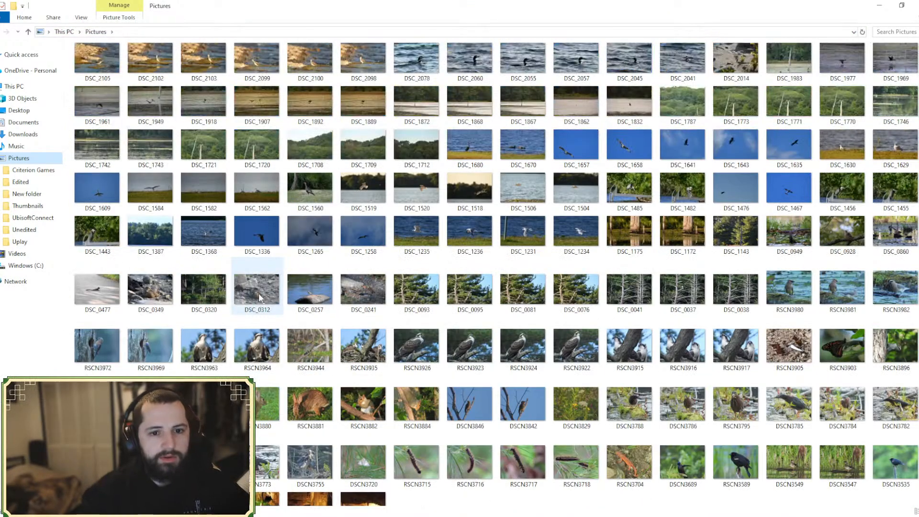
{"action": "scroll", "coordinate": [258, 293], "scroll_direction": "up", "scroll_amount": 8}
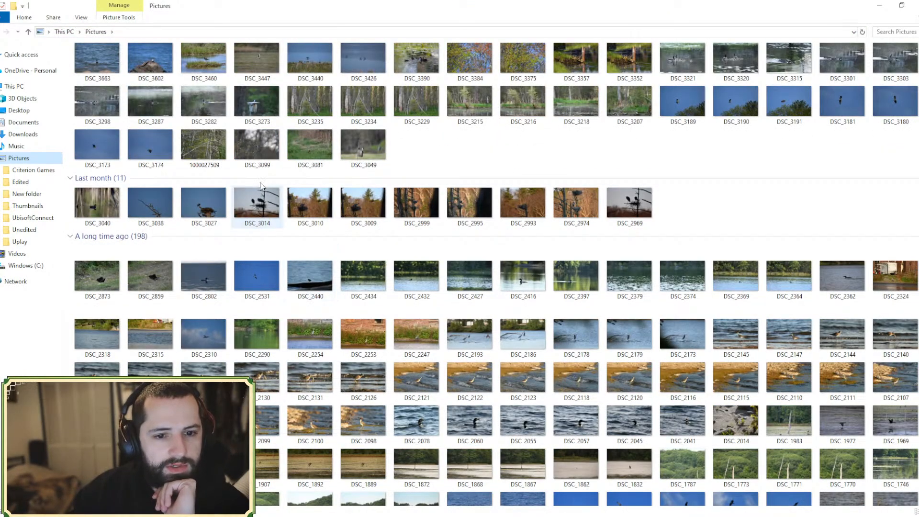
{"action": "scroll", "coordinate": [297, 180], "scroll_direction": "up", "scroll_amount": 3}
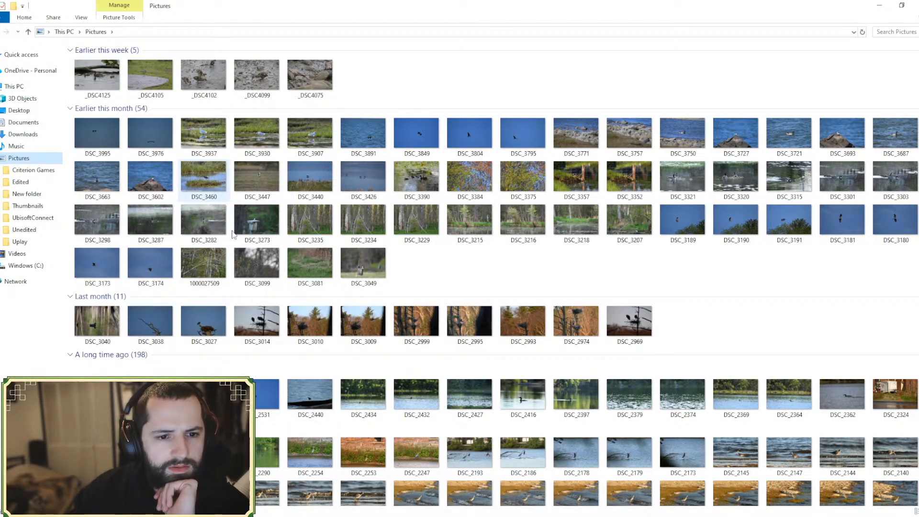
- Switch to Photoshop, start opening a file as a smart object, look through the Edited folder, and return to Pictures
{"action": "key", "text": "alt+Tab"}
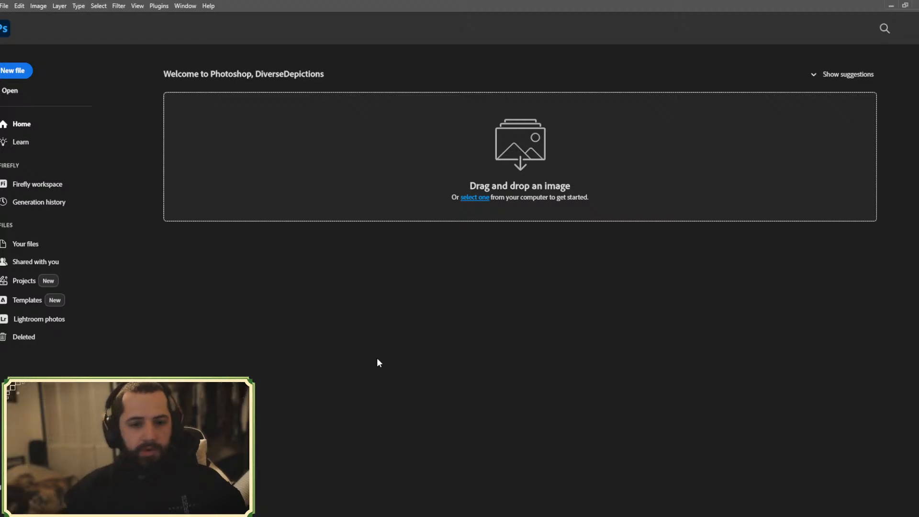
{"action": "left_click", "coordinate": [6, 6]}
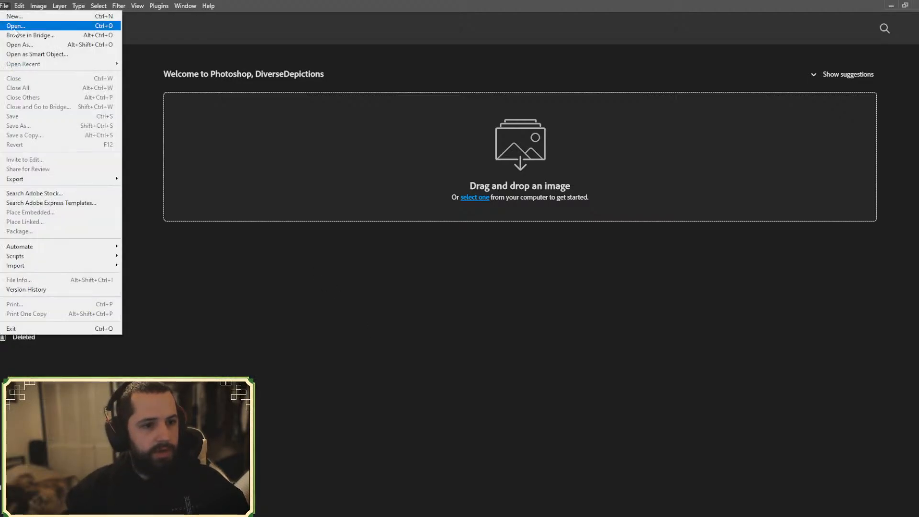
{"action": "left_click", "coordinate": [31, 55]}
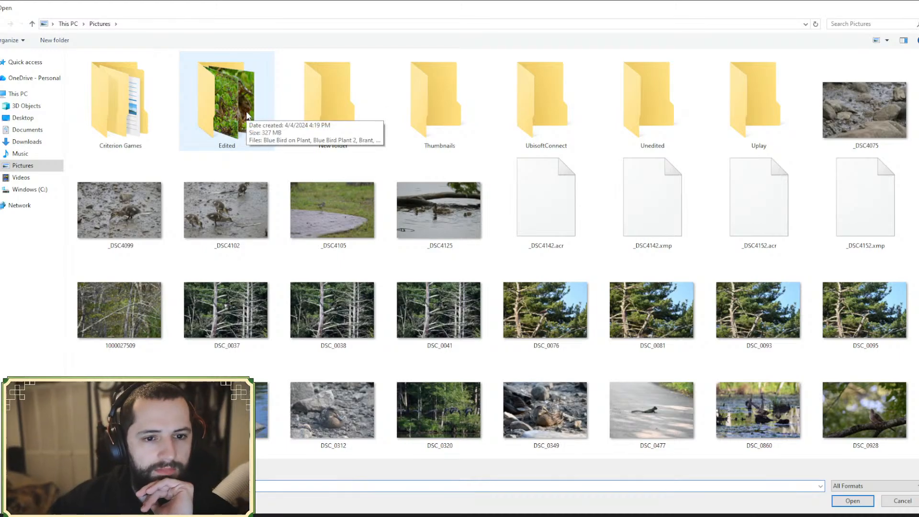
{"action": "double_click", "coordinate": [225, 120]}
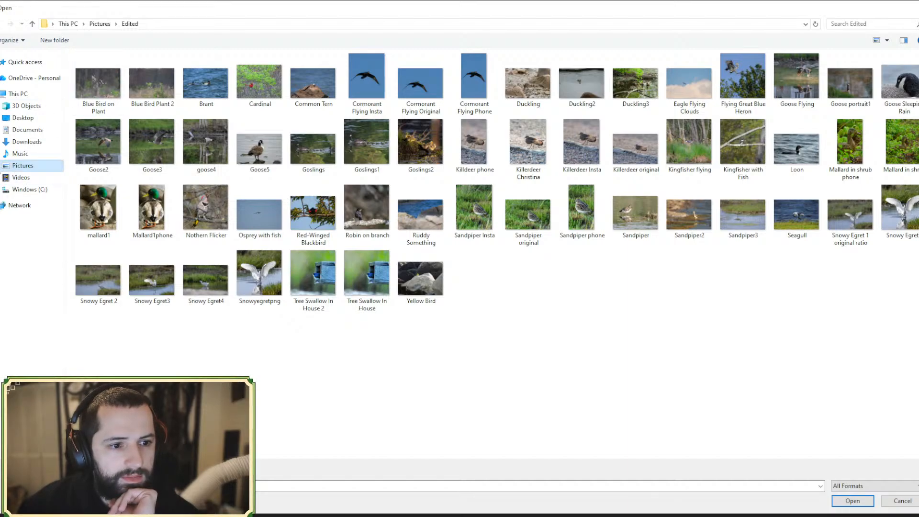
{"action": "left_click", "coordinate": [23, 165]}
- Look through the Pictures photos for one to edit and open DSC_3460 as a smart object in Camera Raw
{"action": "scroll", "coordinate": [230, 191], "scroll_direction": "down", "scroll_amount": 15}
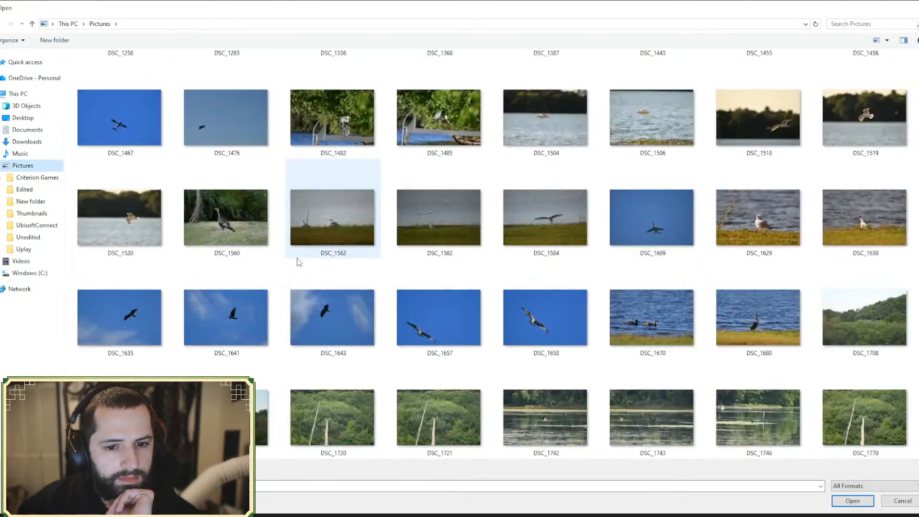
{"action": "scroll", "coordinate": [402, 210], "scroll_direction": "down", "scroll_amount": 3}
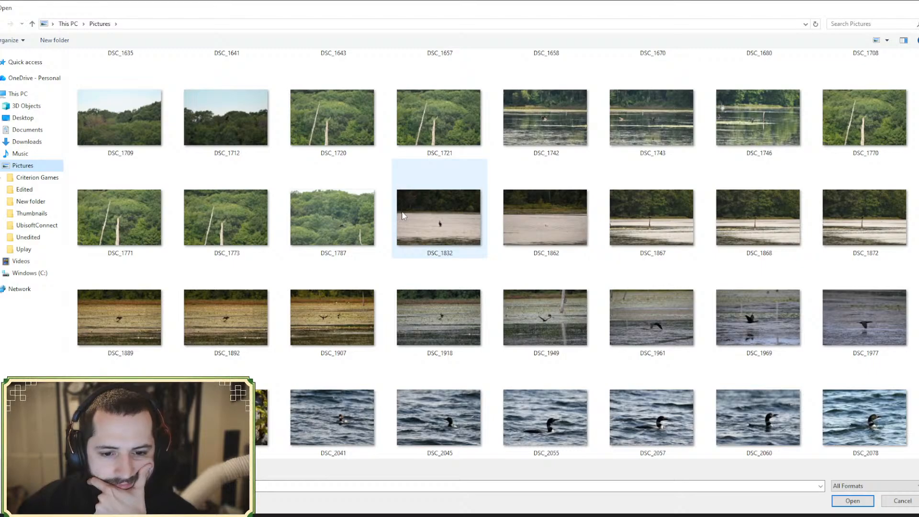
{"action": "scroll", "coordinate": [401, 210], "scroll_direction": "up", "scroll_amount": 20}
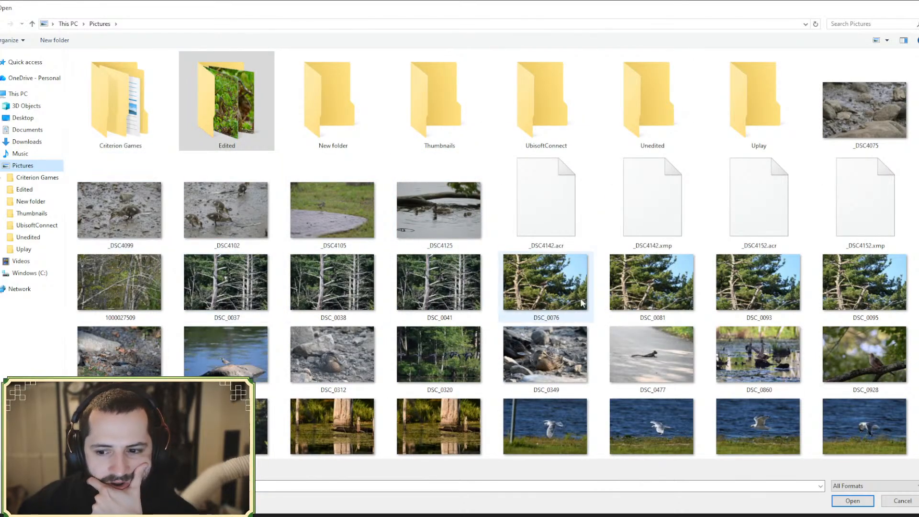
{"action": "scroll", "coordinate": [766, 289], "scroll_direction": "down", "scroll_amount": 15}
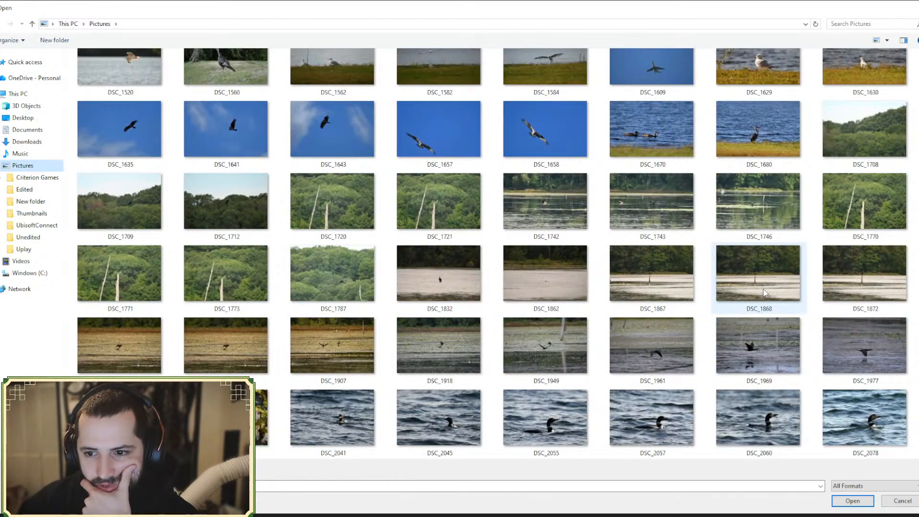
{"action": "scroll", "coordinate": [242, 276], "scroll_direction": "down", "scroll_amount": 10}
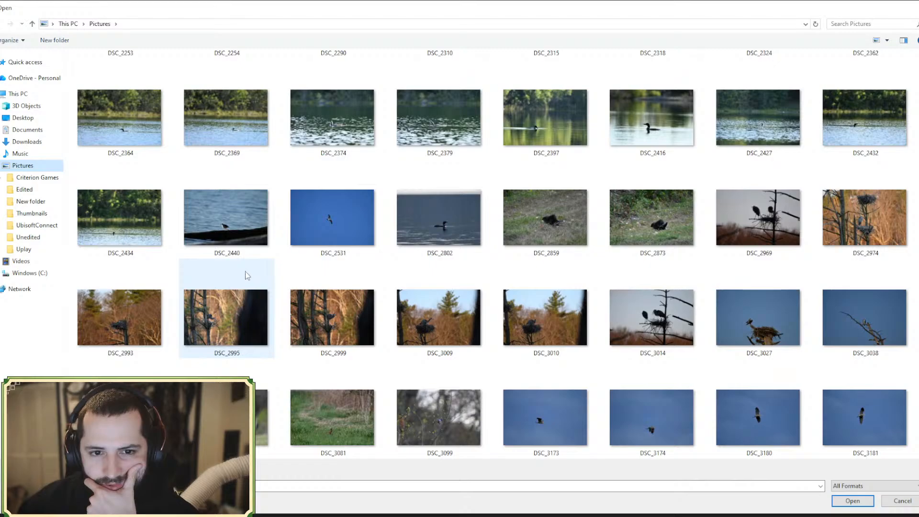
{"action": "scroll", "coordinate": [245, 275], "scroll_direction": "down", "scroll_amount": 10}
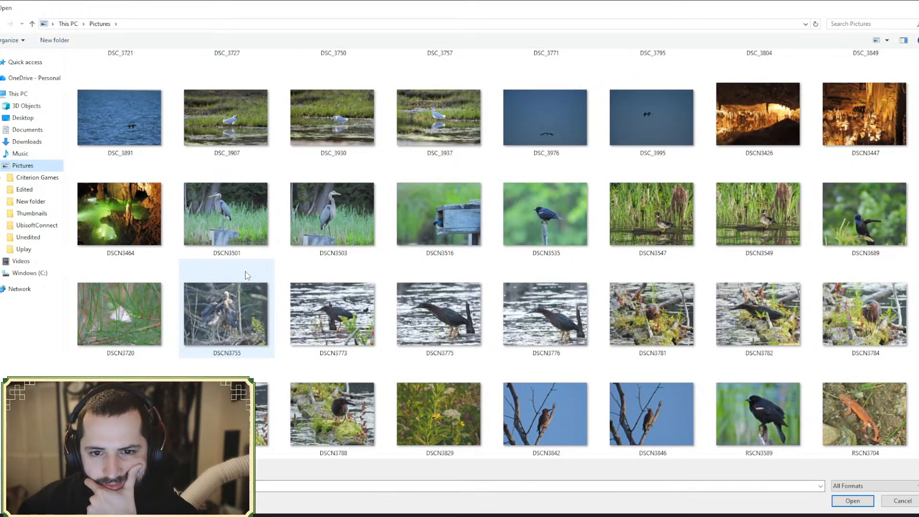
{"action": "scroll", "coordinate": [245, 275], "scroll_direction": "up", "scroll_amount": 5}
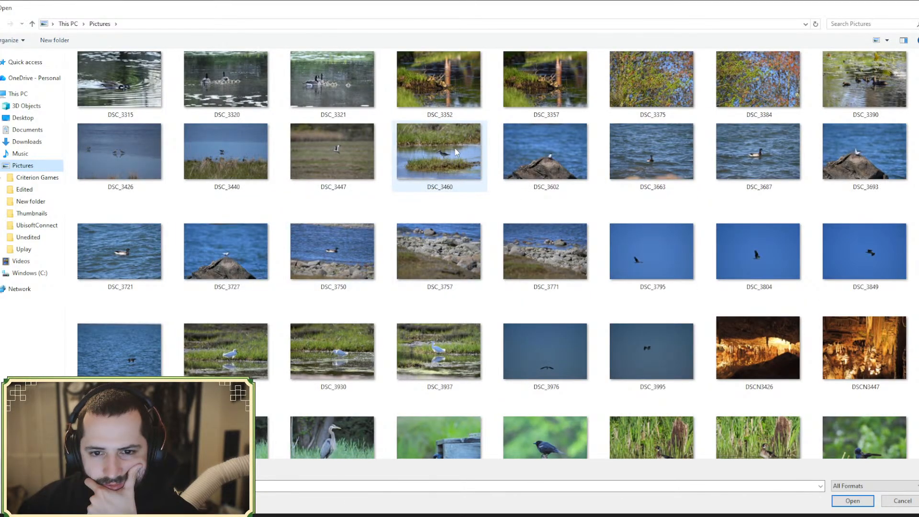
{"action": "left_click", "coordinate": [439, 153]}
{"action": "left_click", "coordinate": [852, 500]}
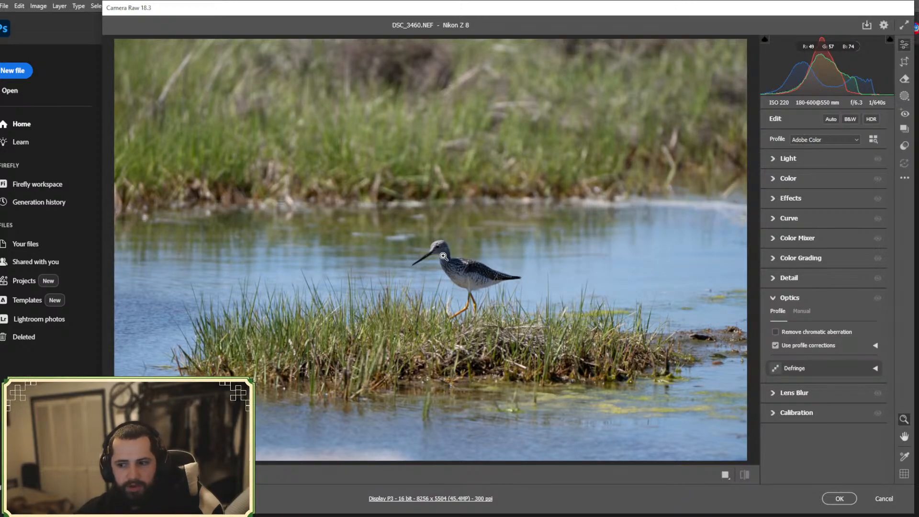
- Examine the shorebird's detail up close and in the full frame, check the profile choices, and cancel Camera Raw
{"action": "left_click", "coordinate": [451, 250]}
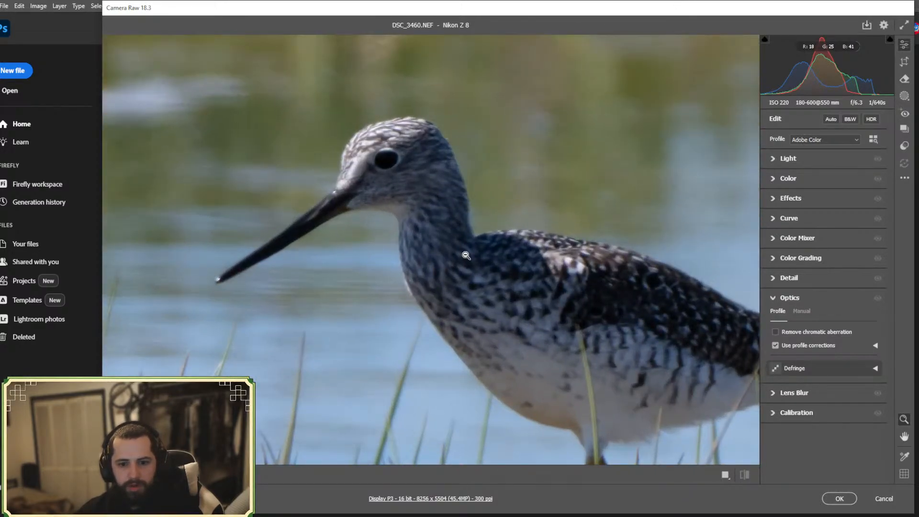
{"action": "left_click", "coordinate": [445, 252]}
{"action": "left_click", "coordinate": [445, 252]}
{"action": "left_click", "coordinate": [506, 351]}
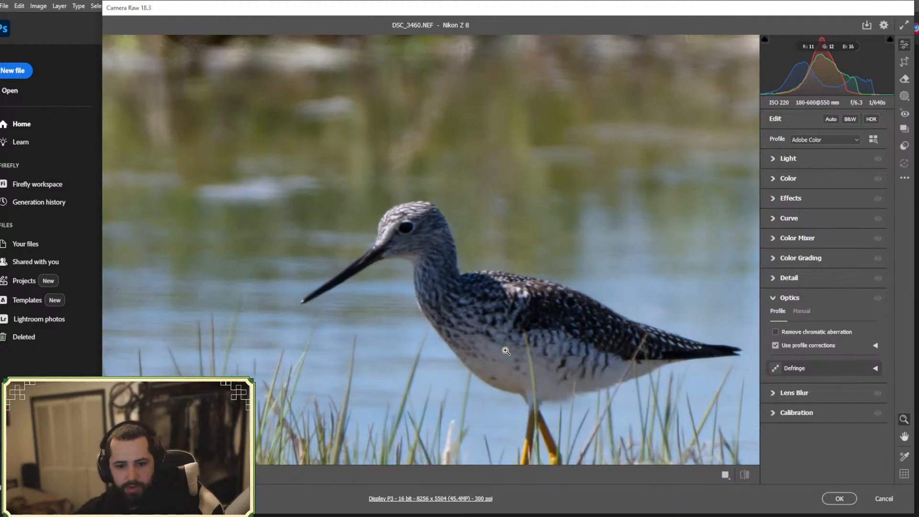
{"action": "left_click", "coordinate": [481, 362]}
{"action": "left_click", "coordinate": [434, 214]}
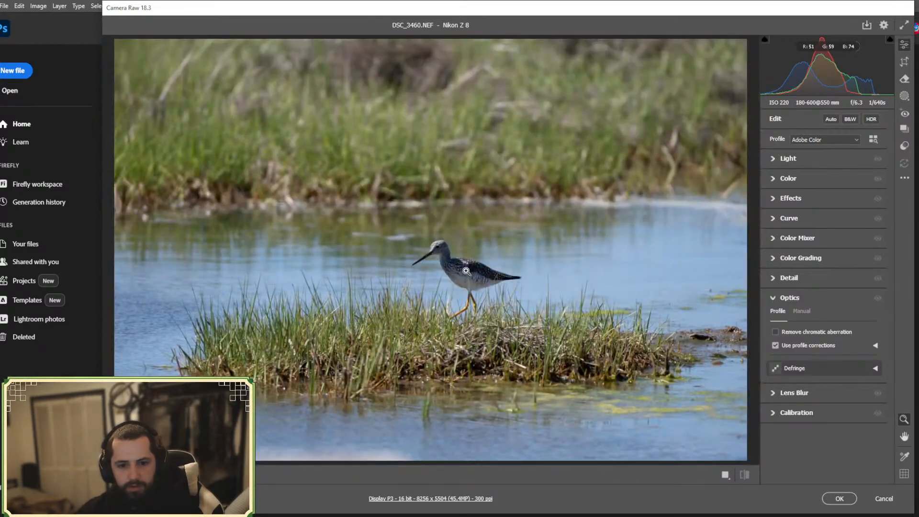
{"action": "left_click", "coordinate": [467, 271]}
{"action": "left_click", "coordinate": [466, 271]}
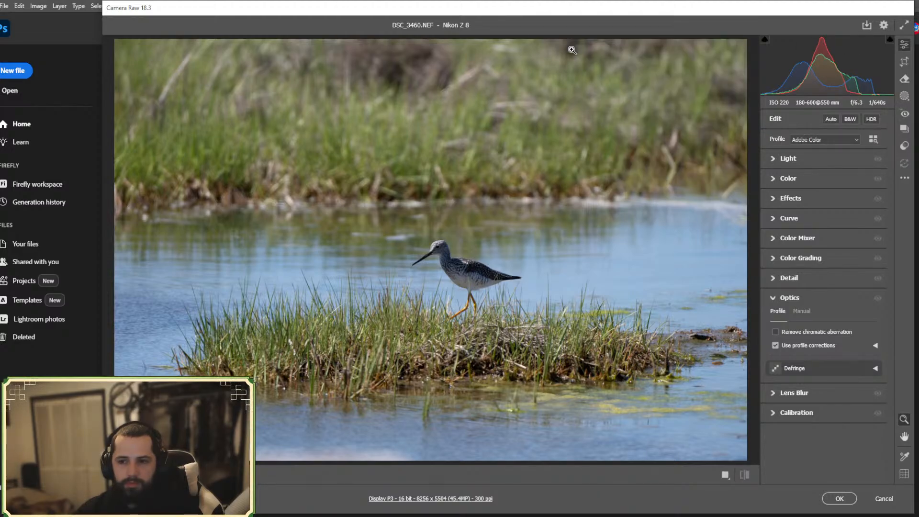
{"action": "left_click", "coordinate": [830, 140]}
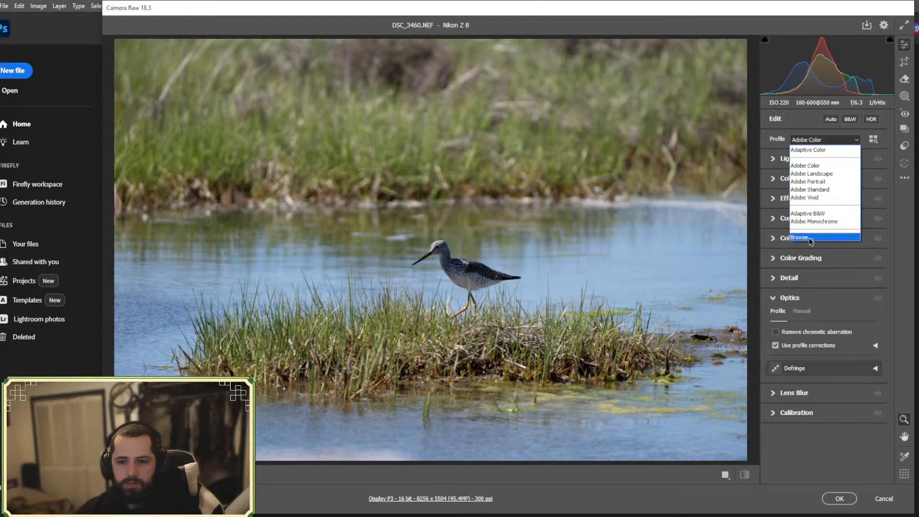
{"action": "left_click", "coordinate": [887, 502]}
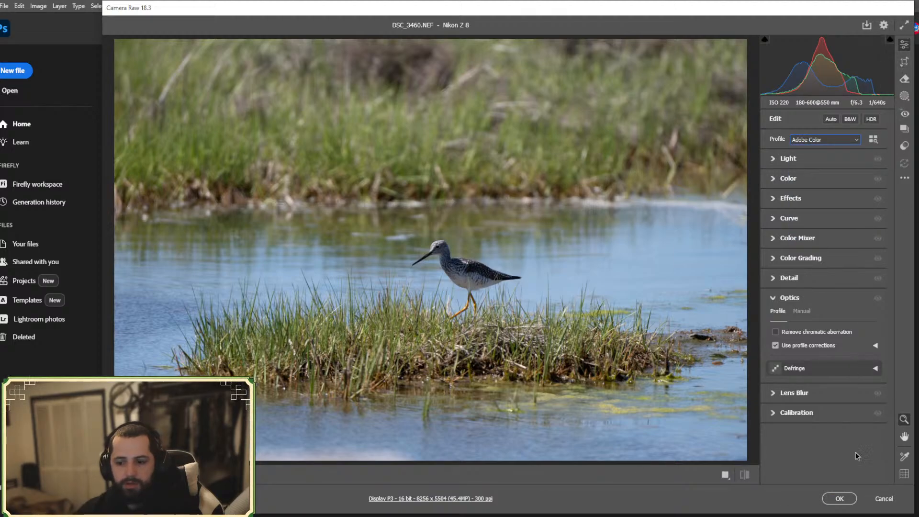
{"action": "left_click", "coordinate": [885, 498]}
- Open DSC_3460 from the Pictures folder as a smart object again
{"action": "left_click", "coordinate": [5, 6]}
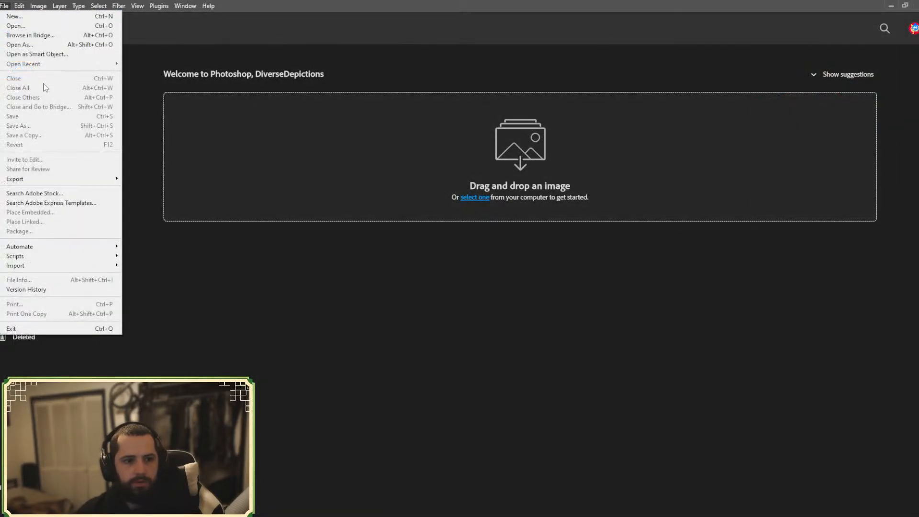
{"action": "left_click", "coordinate": [48, 55]}
{"action": "scroll", "coordinate": [396, 252], "scroll_direction": "down", "scroll_amount": 20}
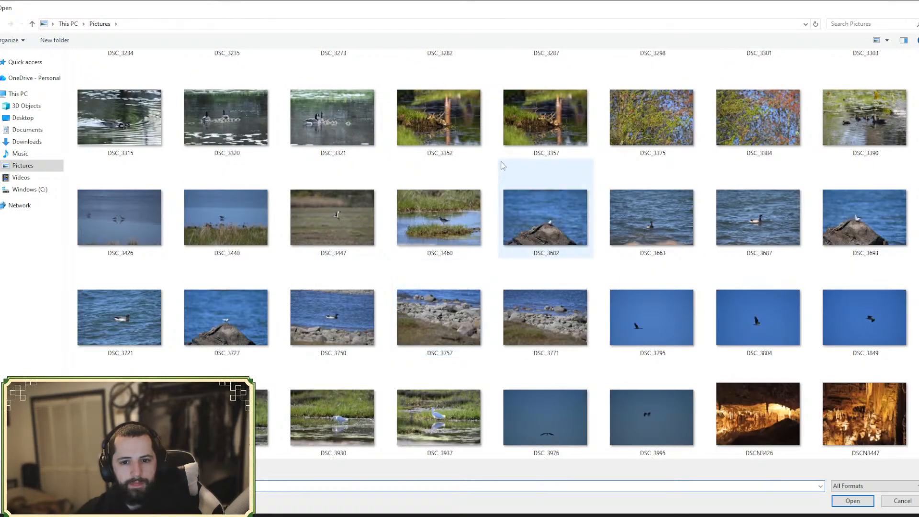
{"action": "left_click", "coordinate": [461, 211]}
{"action": "left_click", "coordinate": [846, 500]}
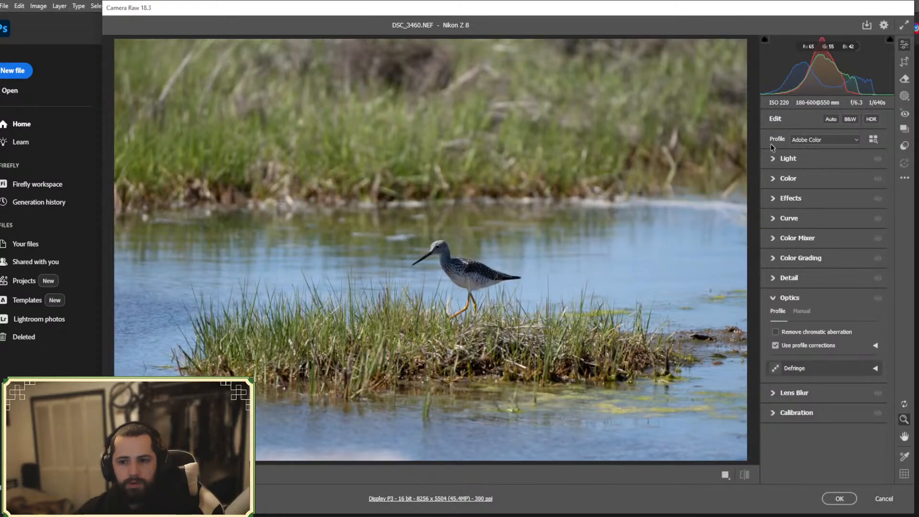
- Apply the Rich Tone Portrait profile from the Camera Matching group and return to the edit settings
{"action": "left_click", "coordinate": [809, 139]}
{"action": "left_click", "coordinate": [804, 237]}
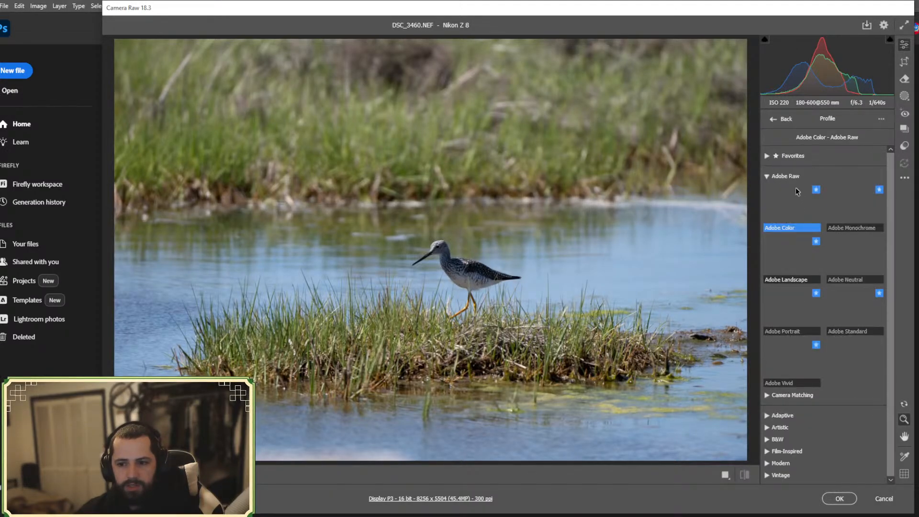
{"action": "left_click", "coordinate": [786, 176]}
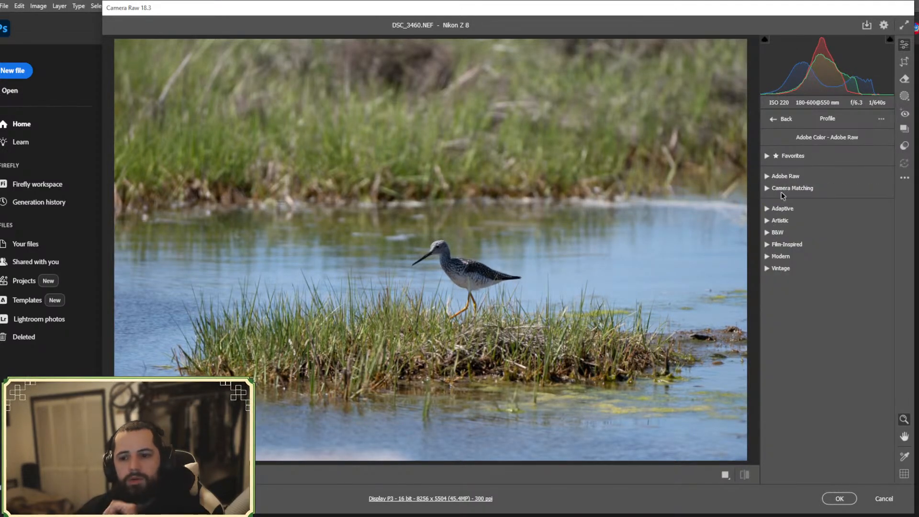
{"action": "left_click", "coordinate": [783, 187]}
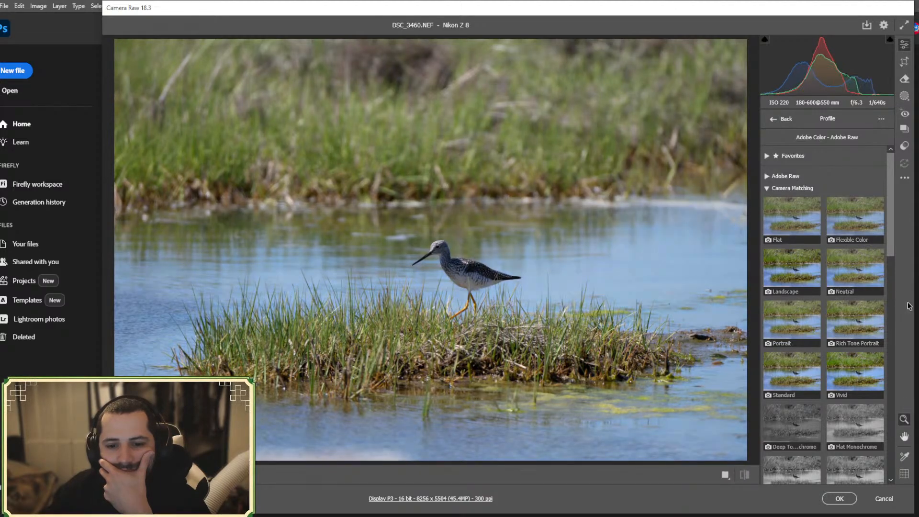
{"action": "left_click", "coordinate": [864, 325]}
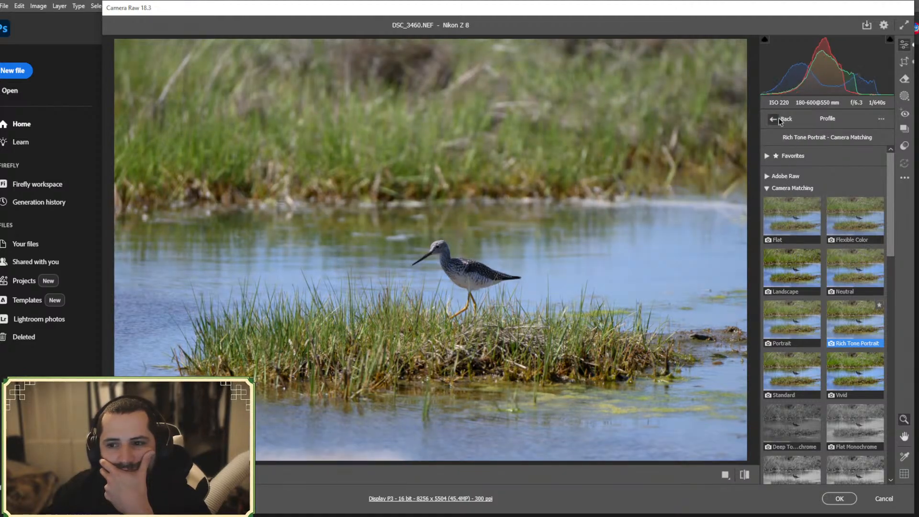
{"action": "left_click", "coordinate": [783, 118]}
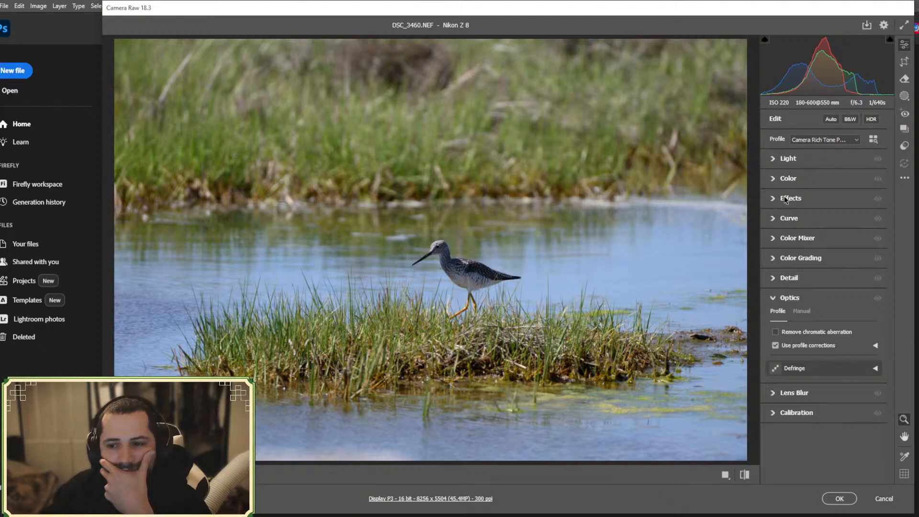
- Enable Denoise at 50 in the Detail settings and accept the Camera Raw adjustments to load the photo
{"action": "left_click", "coordinate": [793, 280]}
{"action": "left_click", "coordinate": [775, 174]}
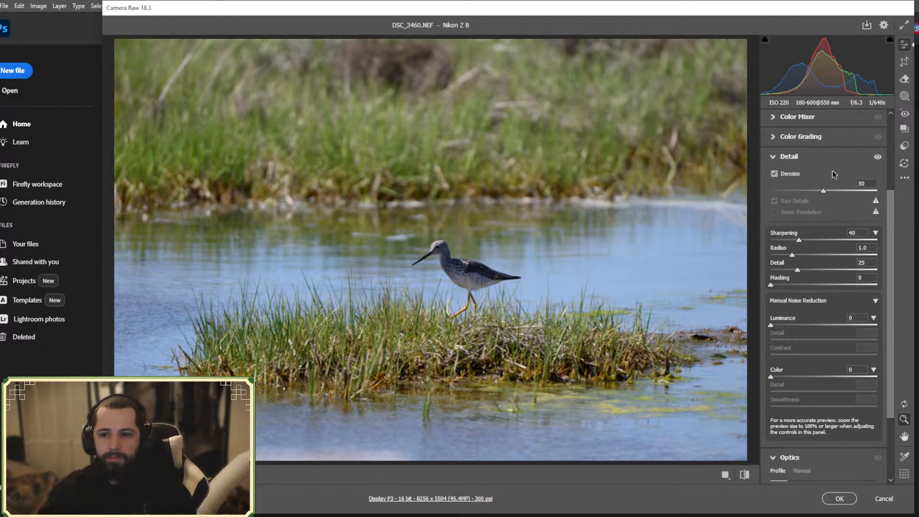
{"action": "scroll", "coordinate": [828, 167], "scroll_direction": "up", "scroll_amount": 3}
{"action": "scroll", "coordinate": [823, 164], "scroll_direction": "down", "scroll_amount": 5}
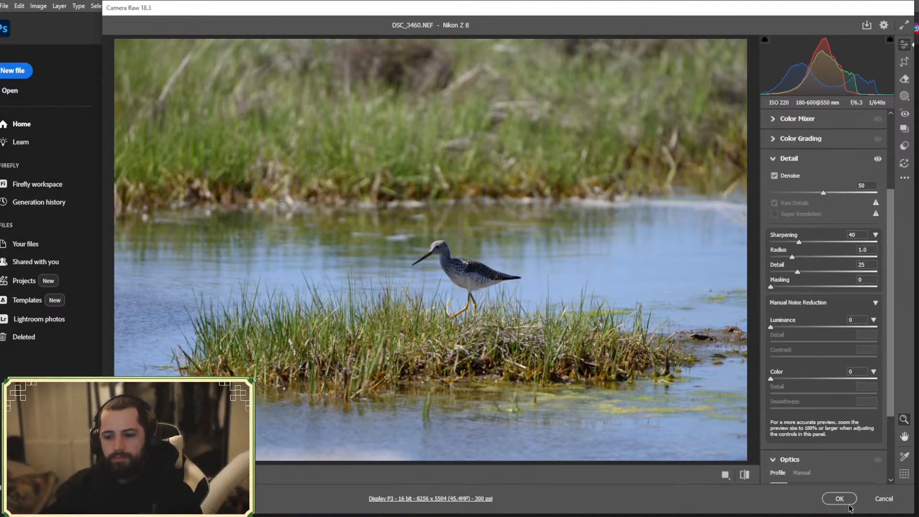
{"action": "left_click", "coordinate": [849, 501]}
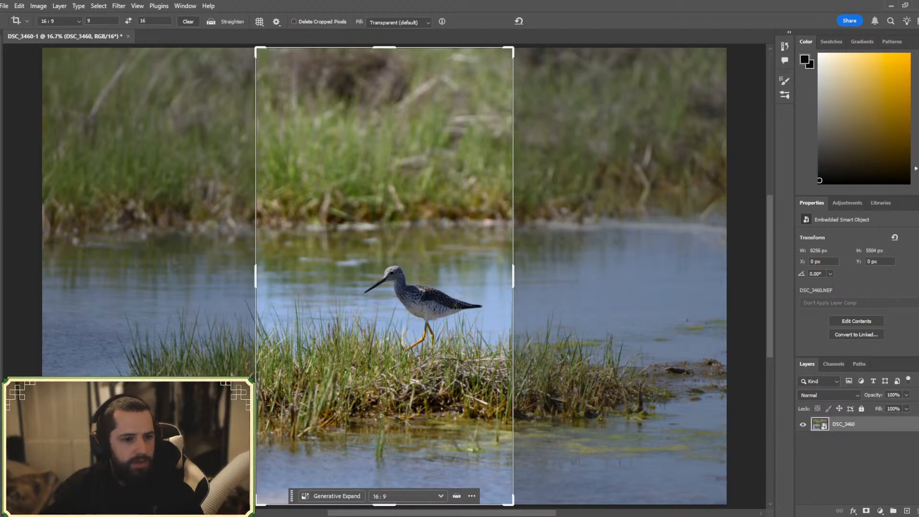
- Duplicate the DSC_3460 layer and name the copy Subject
{"action": "key", "text": "b"}
{"action": "right_click", "coordinate": [830, 425]}
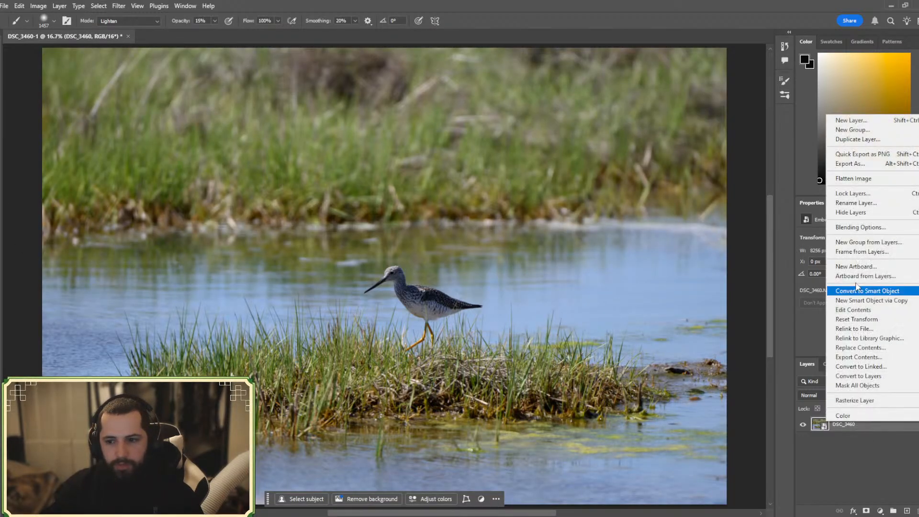
{"action": "left_click", "coordinate": [858, 139]}
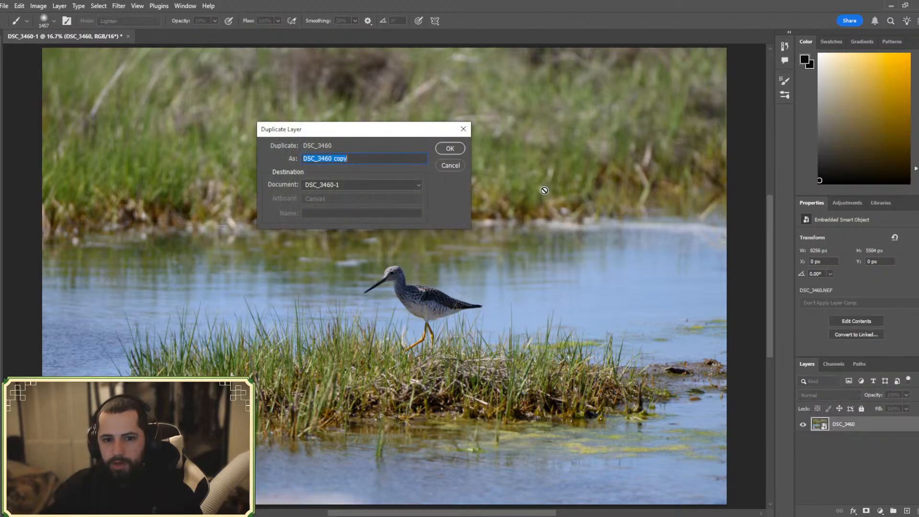
{"action": "type", "text": "Su"}
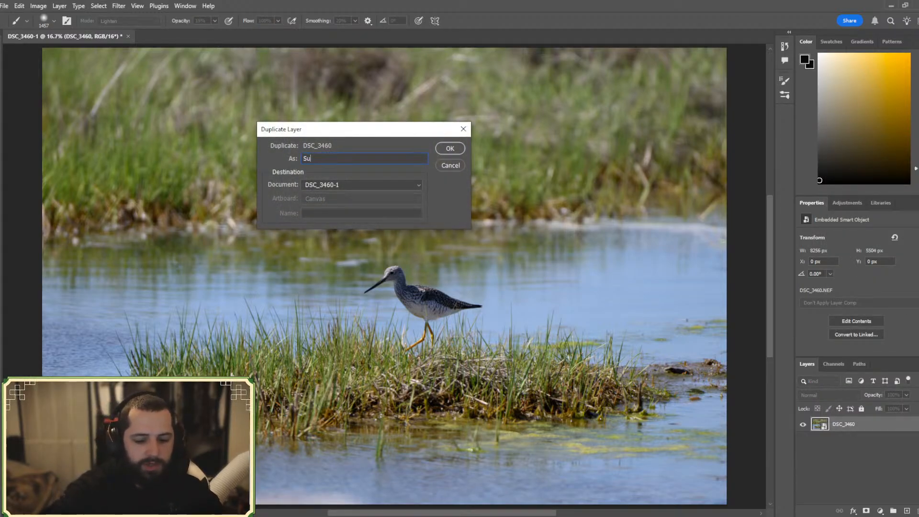
{"action": "type", "text": "bject"}
{"action": "left_click", "coordinate": [454, 154]}
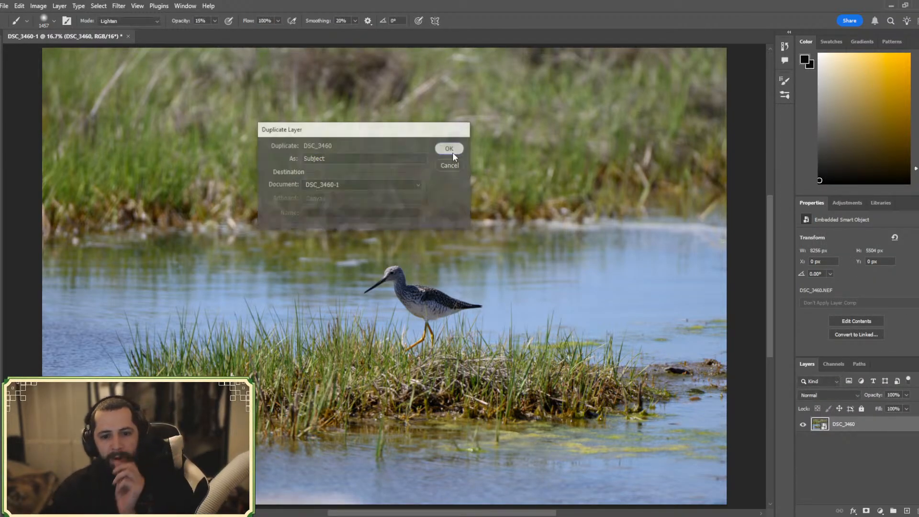
- Open the Camera Raw Filter on the Subject layer, collapse the Detail settings and show the Light settings
{"action": "left_click", "coordinate": [118, 6]}
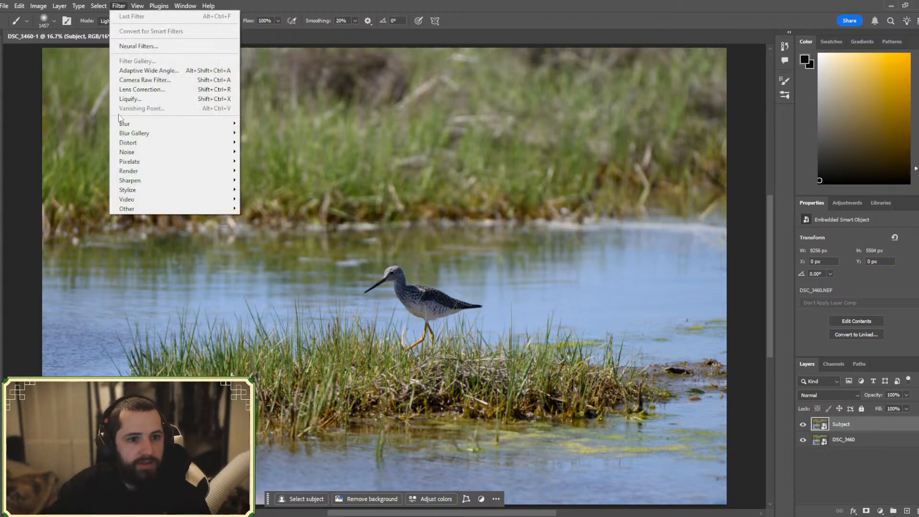
{"action": "left_click", "coordinate": [163, 81]}
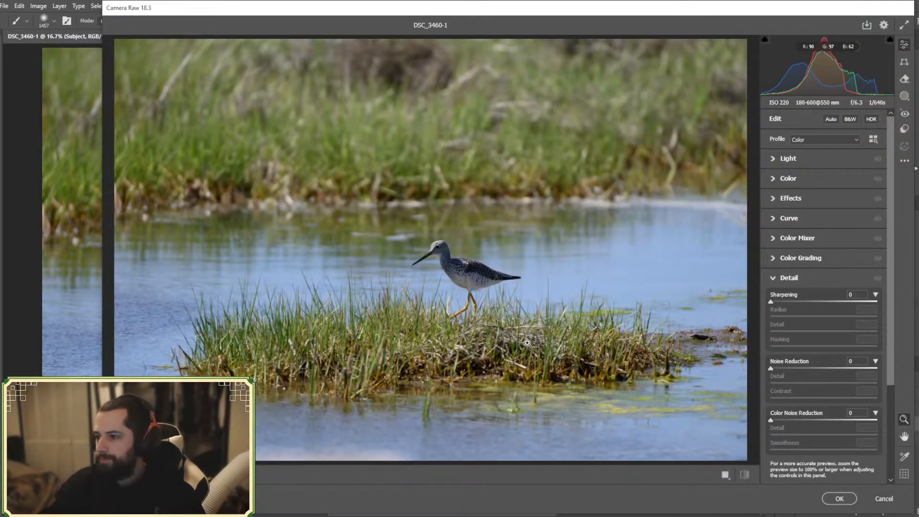
{"action": "left_click", "coordinate": [788, 158]}
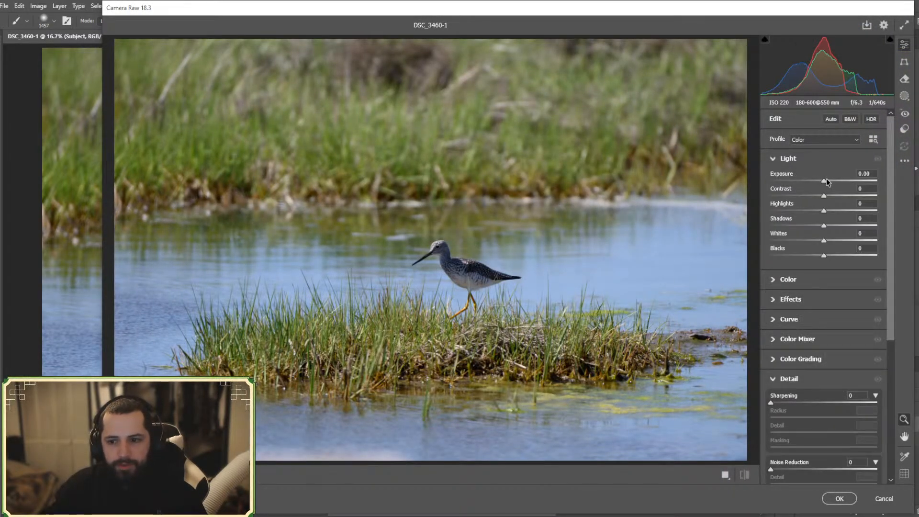
{"action": "left_click", "coordinate": [778, 158]}
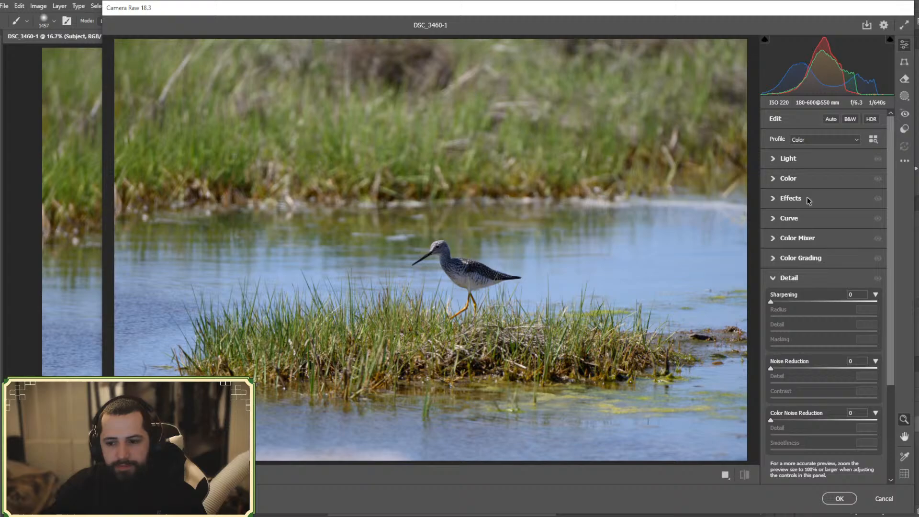
{"action": "left_click", "coordinate": [785, 277]}
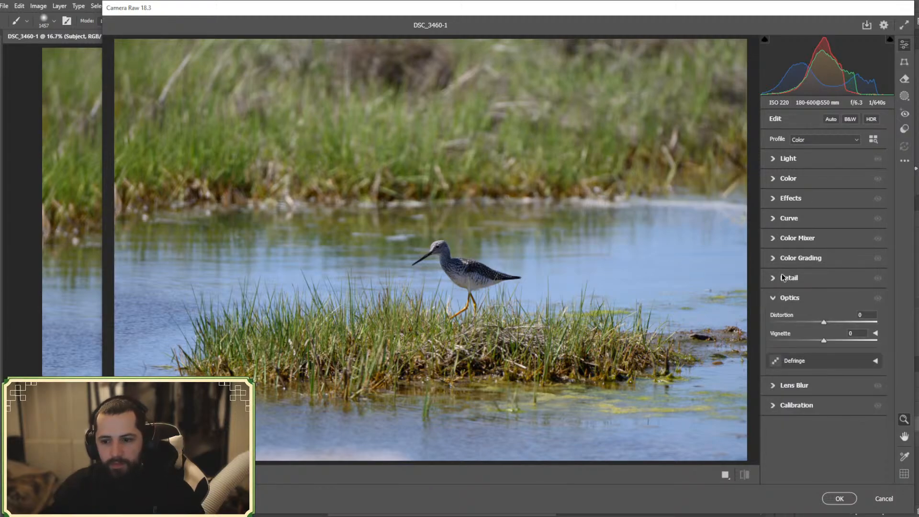
{"action": "left_click", "coordinate": [787, 158]}
- Examine the shorebird's plumage and surroundings up close and in the full frame to judge the lighting
{"action": "left_click", "coordinate": [447, 263]}
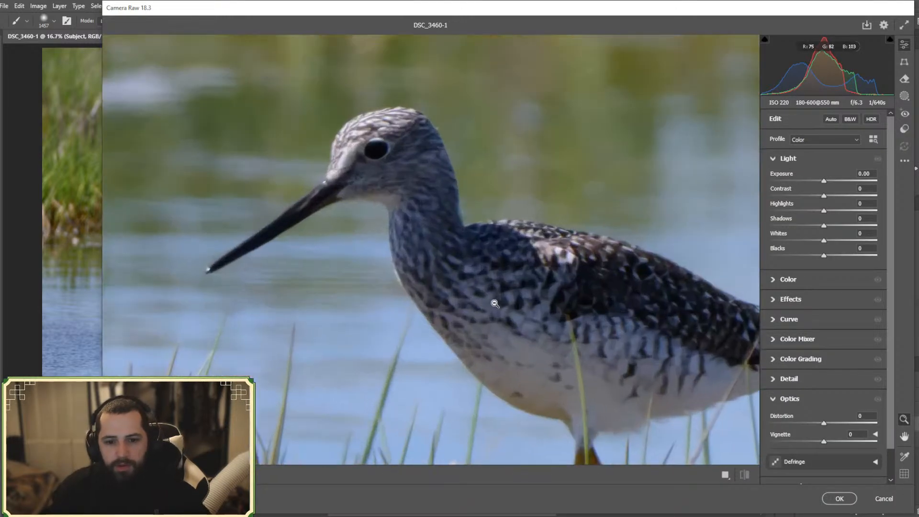
{"action": "left_click", "coordinate": [506, 307]}
{"action": "left_click", "coordinate": [507, 307]}
{"action": "left_click_drag", "start_coordinate": [275, 139], "coordinate": [259, 91]}
{"action": "left_click", "coordinate": [245, 131]}
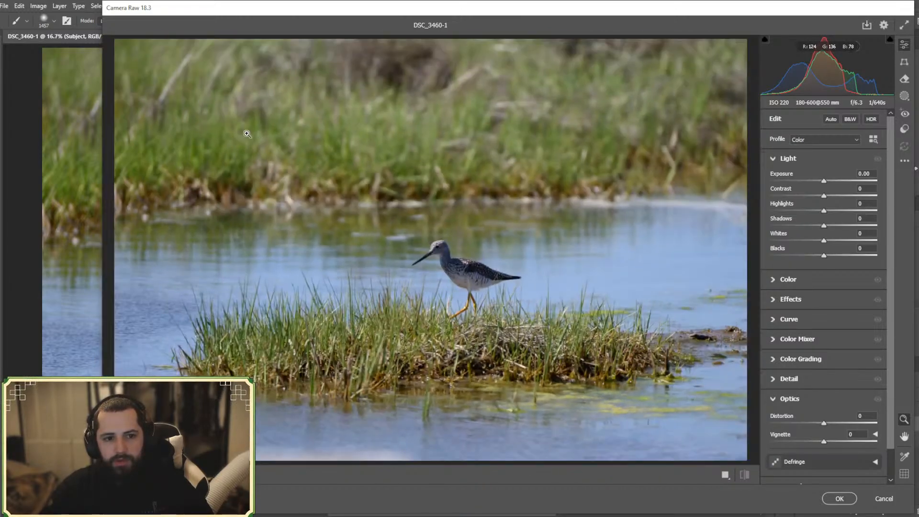
{"action": "left_click", "coordinate": [461, 272]}
{"action": "left_click", "coordinate": [499, 274], "text": "alt"}
{"action": "left_click", "coordinate": [499, 274], "text": "alt"}
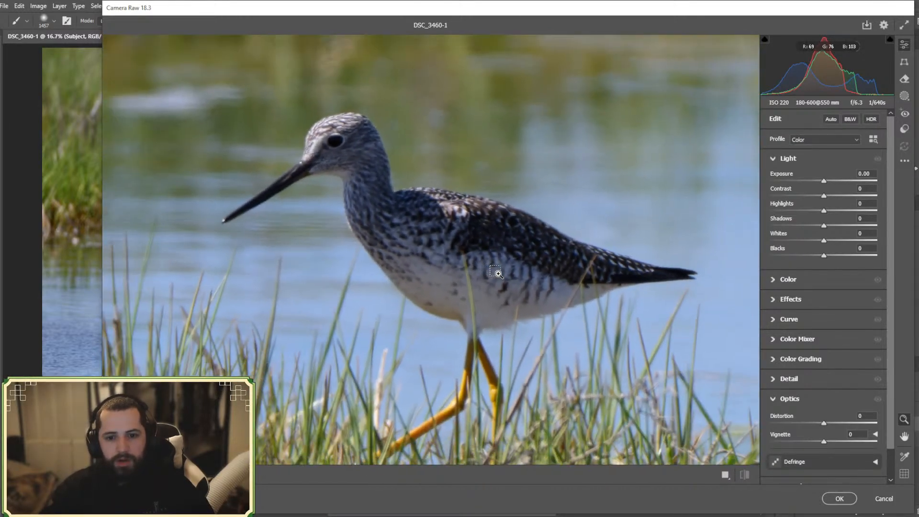
{"action": "left_click", "coordinate": [499, 273], "text": "alt"}
{"action": "left_click", "coordinate": [499, 274], "text": "alt"}
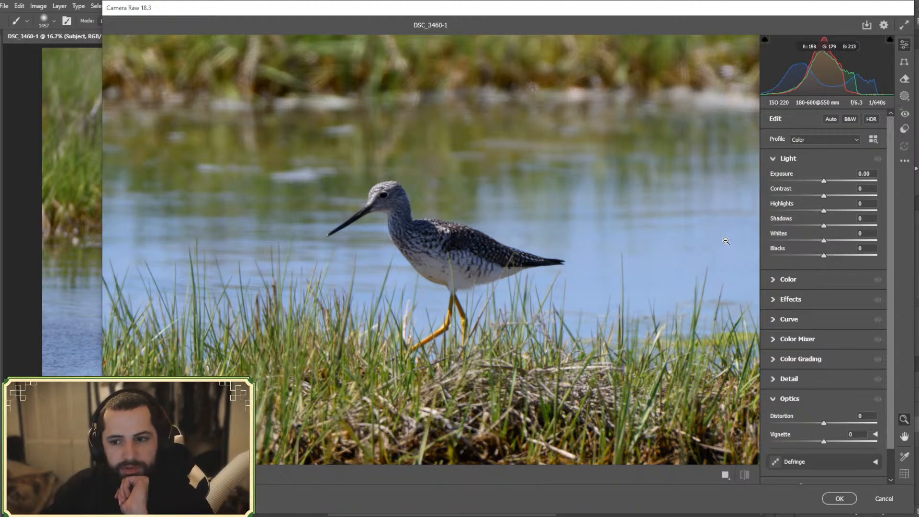
- Set Exposure to +0.35, try Contrast at -10 against the unadjusted Light view, and return Contrast to 0
{"action": "left_click_drag", "start_coordinate": [824, 182], "coordinate": [828, 182]}
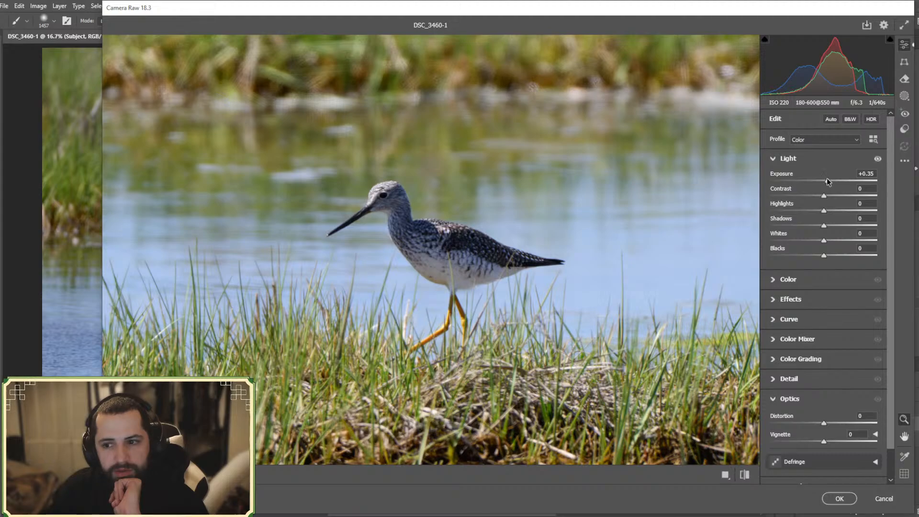
{"action": "mouse_move", "coordinate": [822, 197]}
{"action": "left_mouse_down"}
{"action": "mouse_move", "coordinate": [855, 202]}
{"action": "mouse_move", "coordinate": [817, 201]}
{"action": "left_mouse_up"}
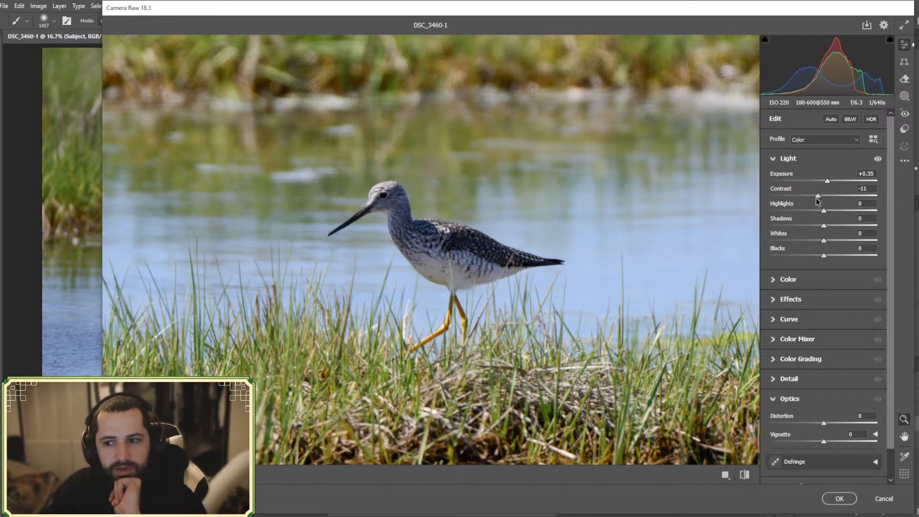
{"action": "left_click_drag", "start_coordinate": [816, 199], "coordinate": [818, 197]}
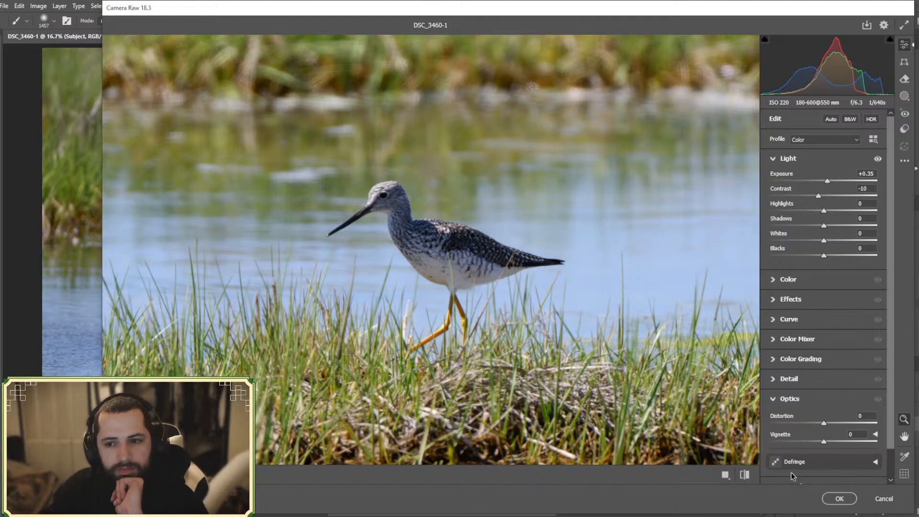
{"action": "left_click", "coordinate": [877, 158]}
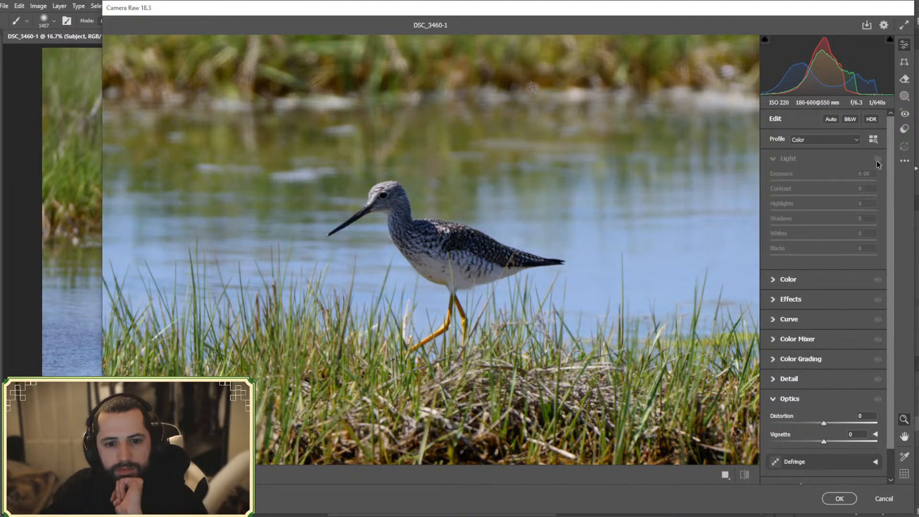
{"action": "left_click", "coordinate": [877, 159]}
{"action": "left_click_drag", "start_coordinate": [819, 196], "coordinate": [824, 195]}
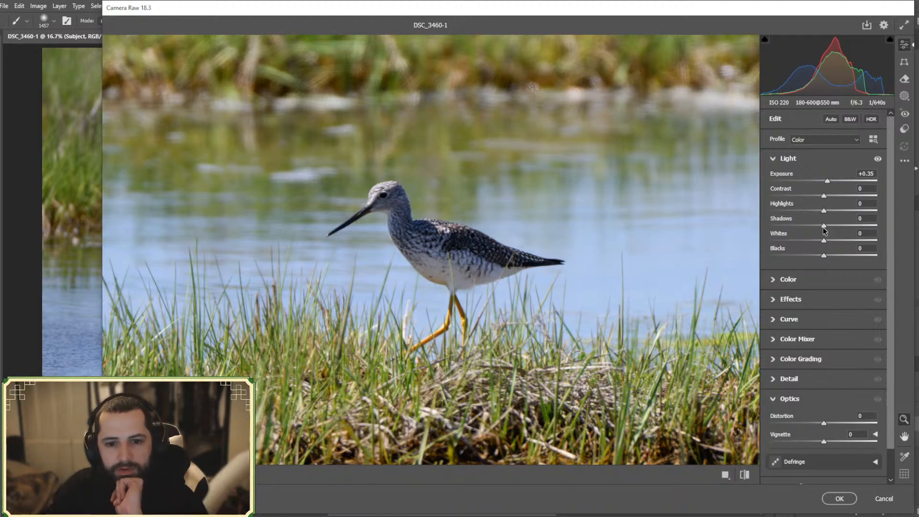
- Fine-tune the Shadows in the Light settings and set the color Temperature to +4
{"action": "left_click_drag", "start_coordinate": [824, 228], "coordinate": [833, 209]}
{"action": "left_click", "coordinate": [783, 159]}
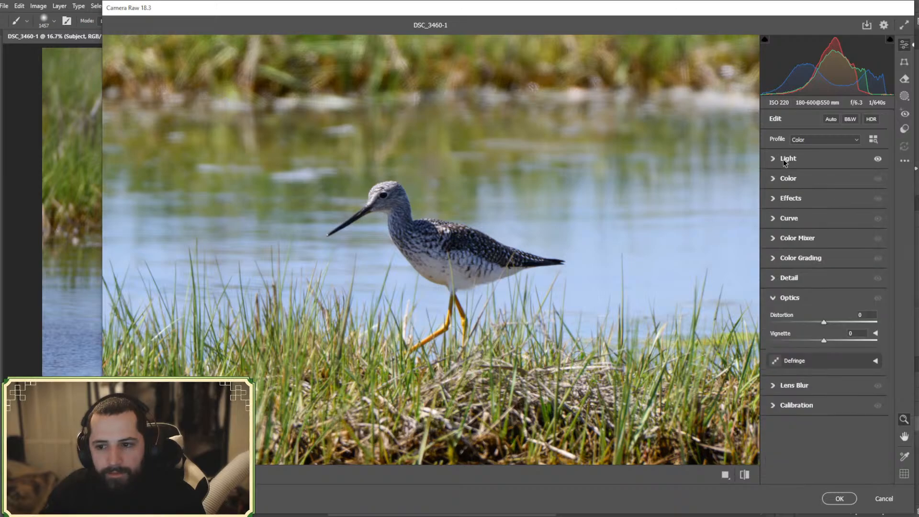
{"action": "left_click", "coordinate": [788, 178]}
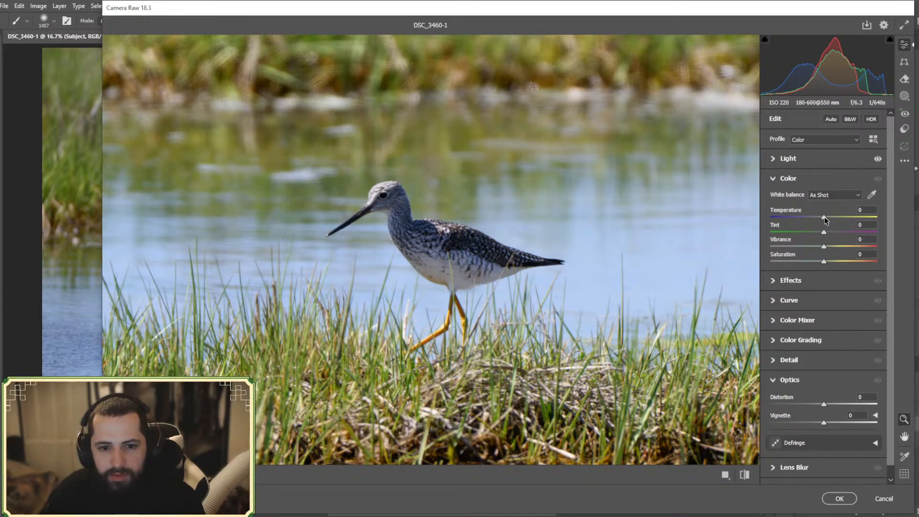
{"action": "left_click_drag", "start_coordinate": [824, 216], "coordinate": [826, 214]}
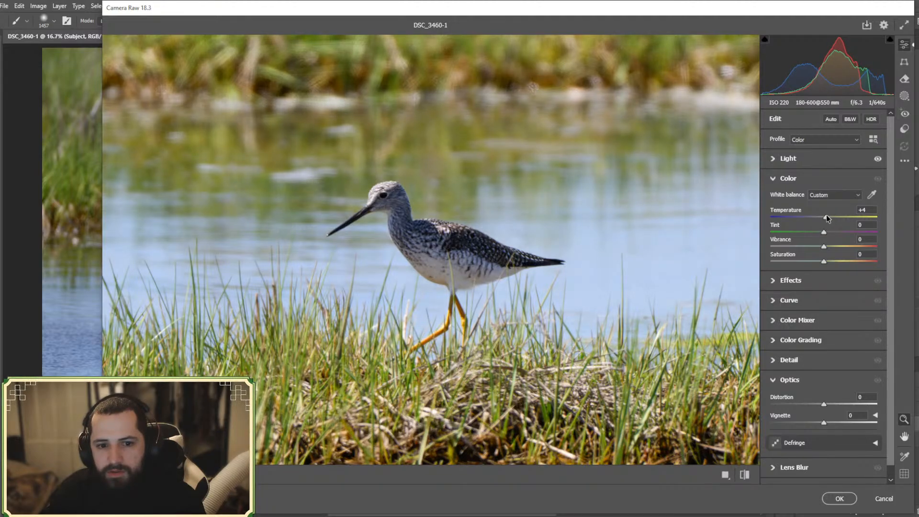
{"action": "left_click", "coordinate": [786, 177]}
- Set Texture to +25 in the Effects settings and compare the bird with and without it
{"action": "left_click", "coordinate": [789, 196]}
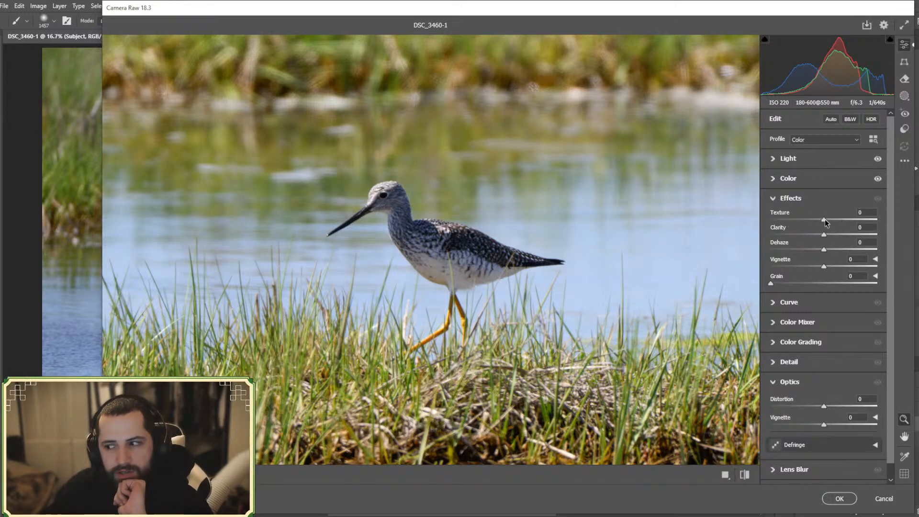
{"action": "left_click_drag", "start_coordinate": [825, 220], "coordinate": [838, 216]}
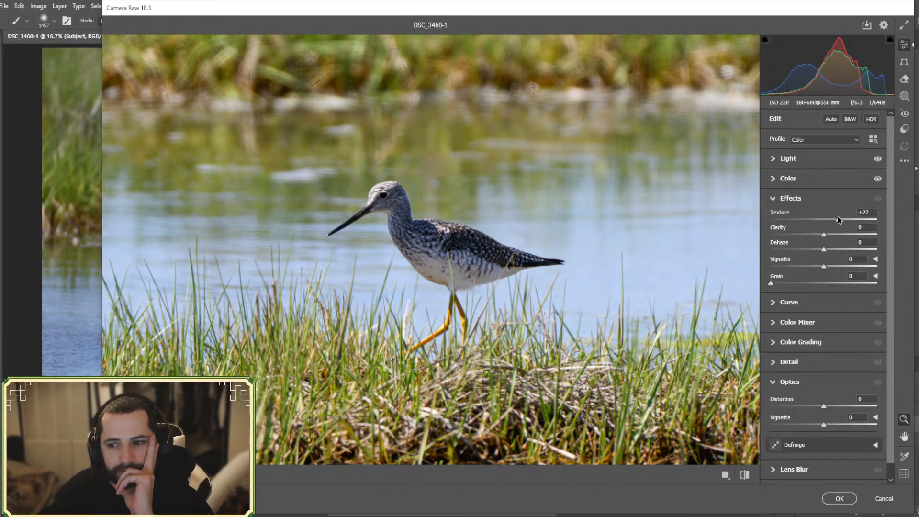
{"action": "left_click", "coordinate": [880, 199]}
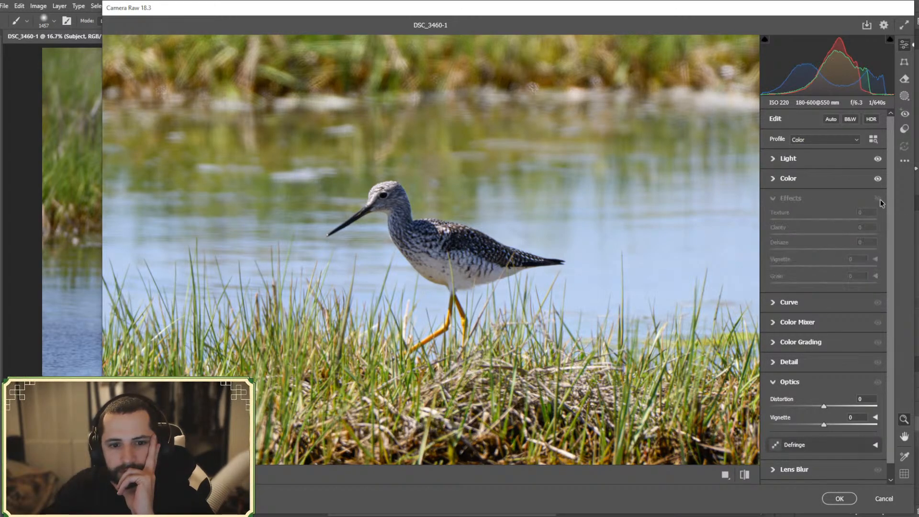
{"action": "left_click", "coordinate": [879, 200]}
{"action": "left_click", "coordinate": [880, 200]}
{"action": "left_click", "coordinate": [879, 199]}
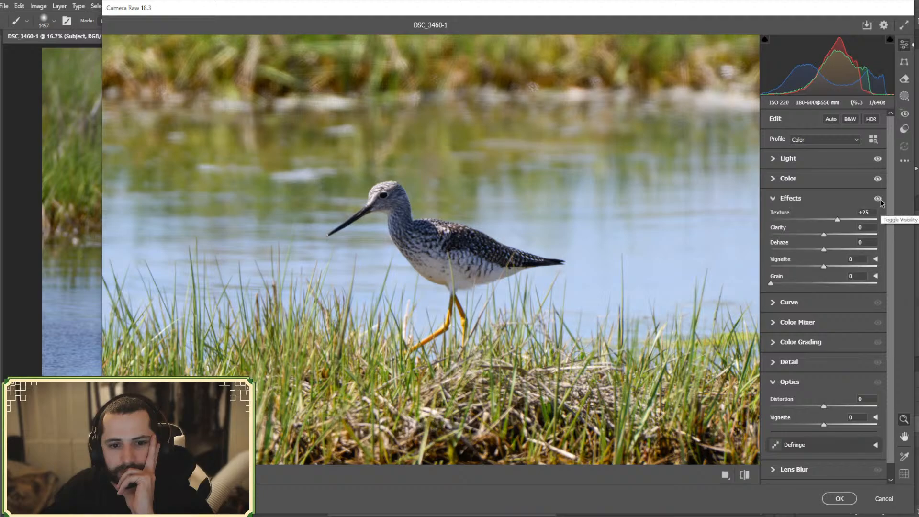
{"action": "left_click", "coordinate": [880, 199]}
{"action": "left_click", "coordinate": [880, 199]}
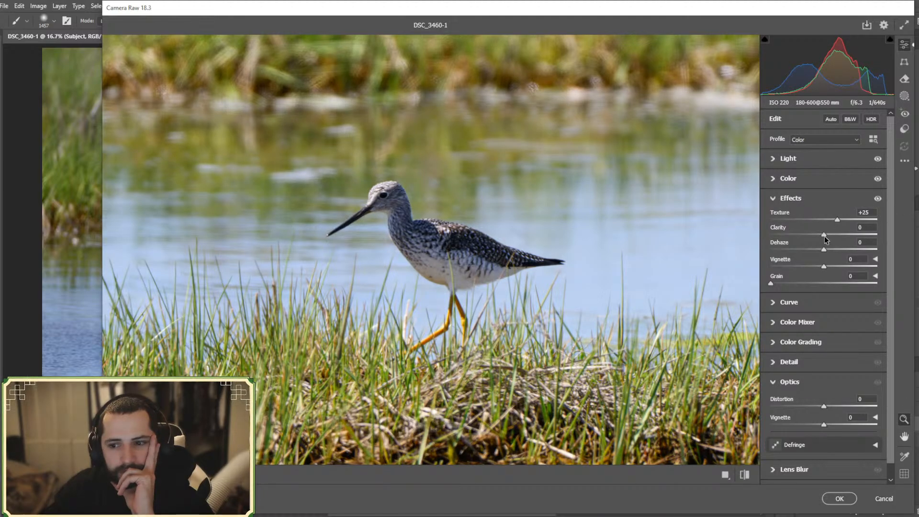
- Set Clarity to +10 and Dehaze to +3, comparing the image with the Effects adjustments on and off
{"action": "mouse_move", "coordinate": [824, 237]}
{"action": "left_mouse_down"}
{"action": "mouse_move", "coordinate": [840, 233]}
{"action": "mouse_move", "coordinate": [831, 233]}
{"action": "left_mouse_up"}
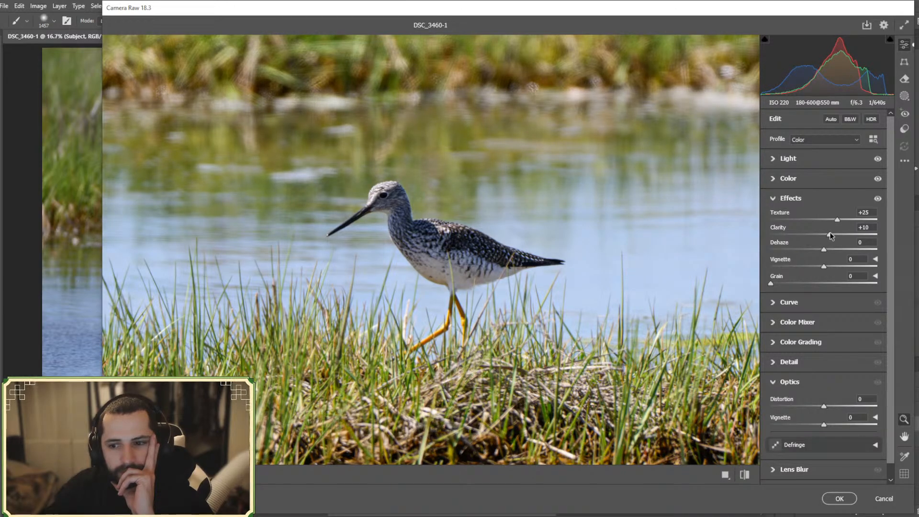
{"action": "left_click", "coordinate": [878, 198]}
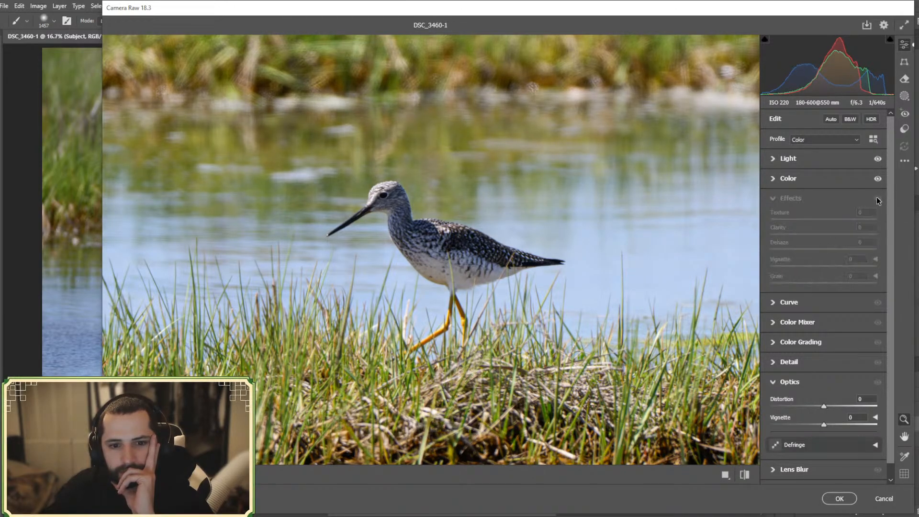
{"action": "left_click", "coordinate": [878, 198]}
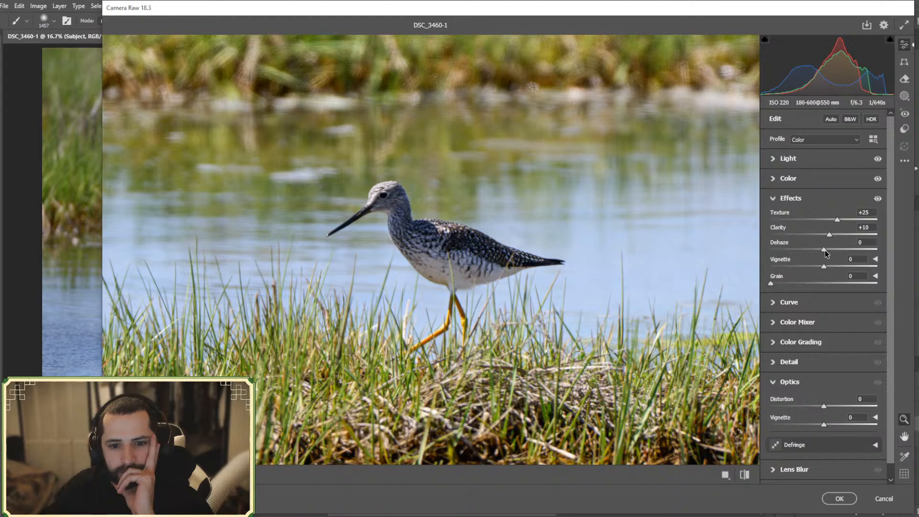
{"action": "left_click_drag", "start_coordinate": [825, 250], "coordinate": [828, 249]}
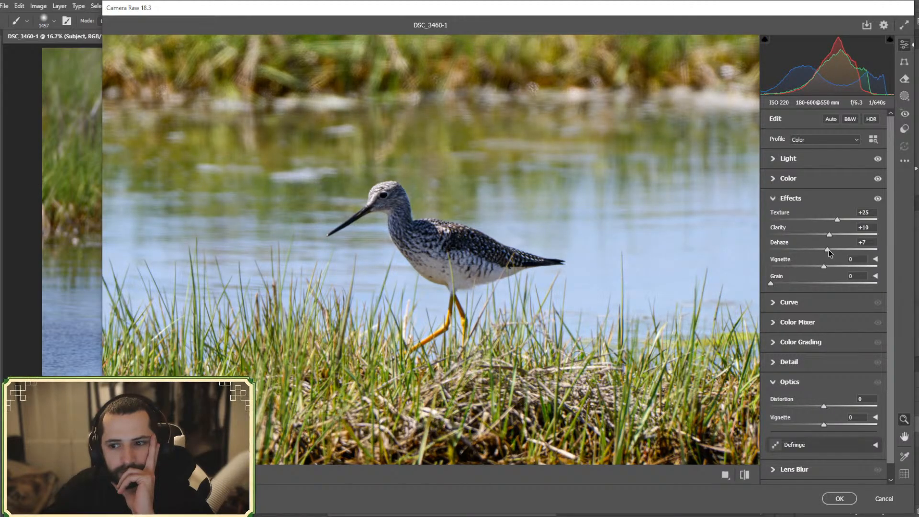
{"action": "left_click", "coordinate": [878, 199]}
{"action": "left_click", "coordinate": [878, 198]}
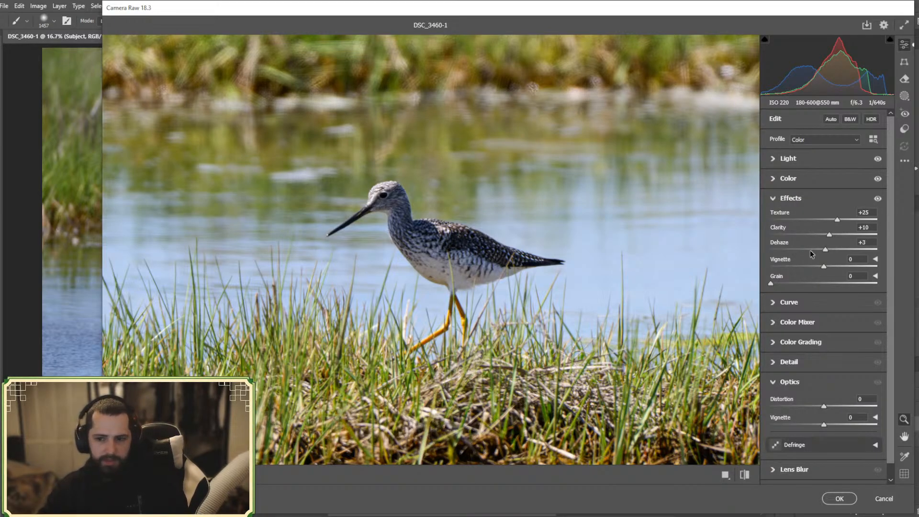
{"action": "left_click", "coordinate": [789, 199]}
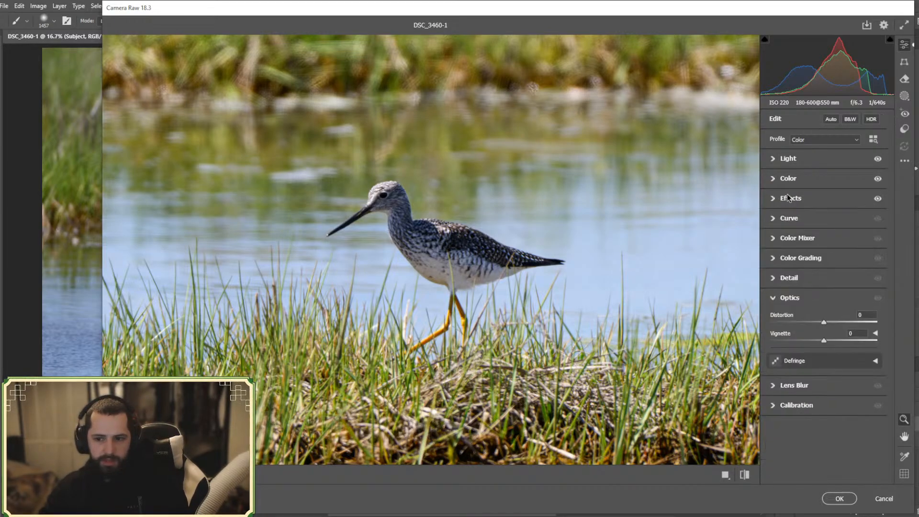
- Try the Purples hue at -100 in the Color Mixer and bring it back to +3
{"action": "left_click", "coordinate": [790, 238]}
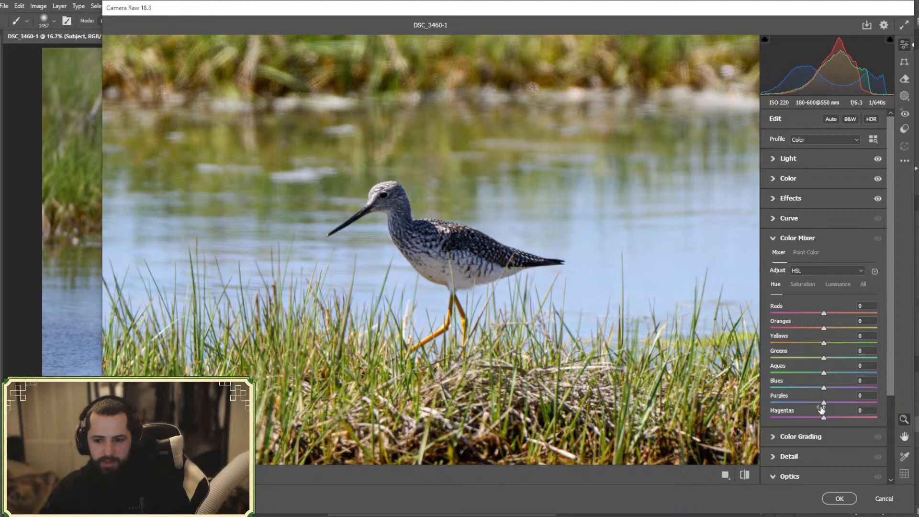
{"action": "left_click_drag", "start_coordinate": [824, 405], "coordinate": [753, 397]}
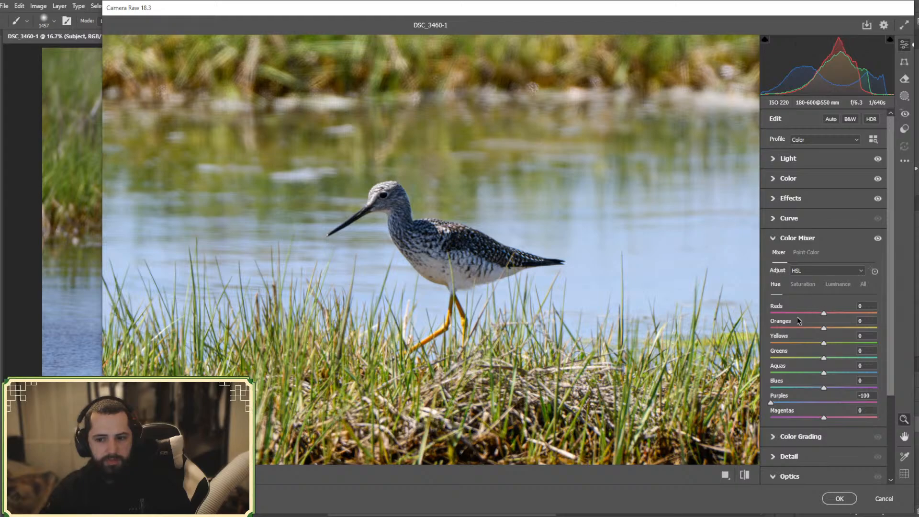
{"action": "left_click_drag", "start_coordinate": [828, 410], "coordinate": [824, 410]}
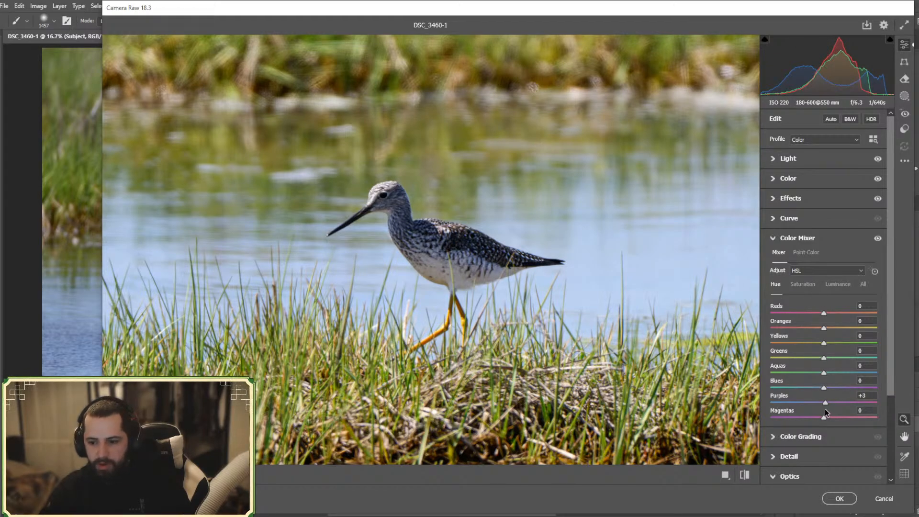
- Set the Color Mixer saturation of Purples to -100 and of Blues to -20
{"action": "left_click", "coordinate": [802, 284]}
{"action": "left_click_drag", "start_coordinate": [823, 405], "coordinate": [723, 404]}
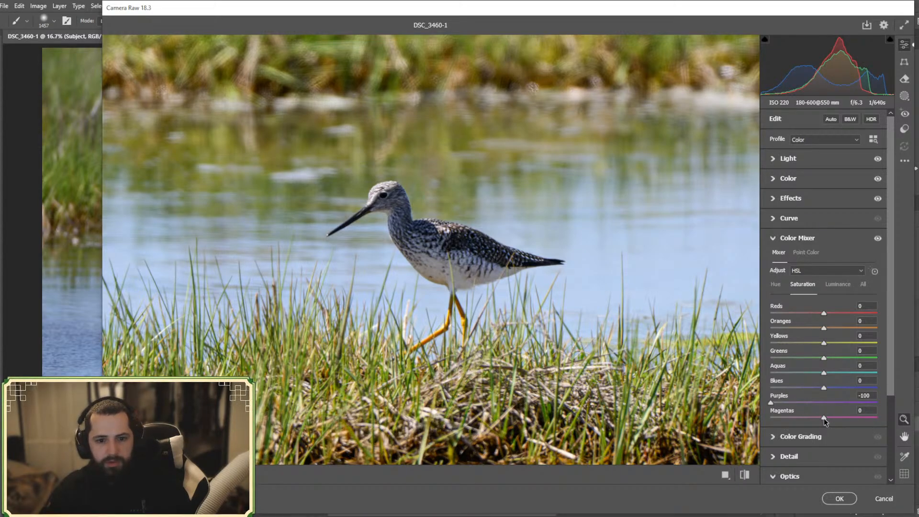
{"action": "mouse_move", "coordinate": [823, 418]}
{"action": "left_mouse_down"}
{"action": "mouse_move", "coordinate": [865, 418]}
{"action": "mouse_move", "coordinate": [729, 413]}
{"action": "mouse_move", "coordinate": [827, 432]}
{"action": "mouse_move", "coordinate": [824, 426]}
{"action": "left_mouse_up"}
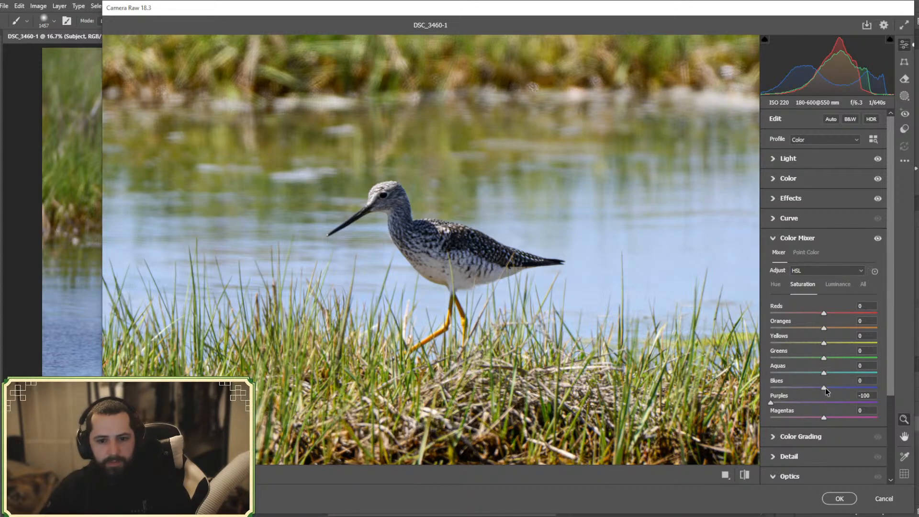
{"action": "mouse_move", "coordinate": [824, 388]}
{"action": "left_mouse_down"}
{"action": "mouse_move", "coordinate": [795, 386]}
{"action": "mouse_move", "coordinate": [815, 389]}
{"action": "left_mouse_up"}
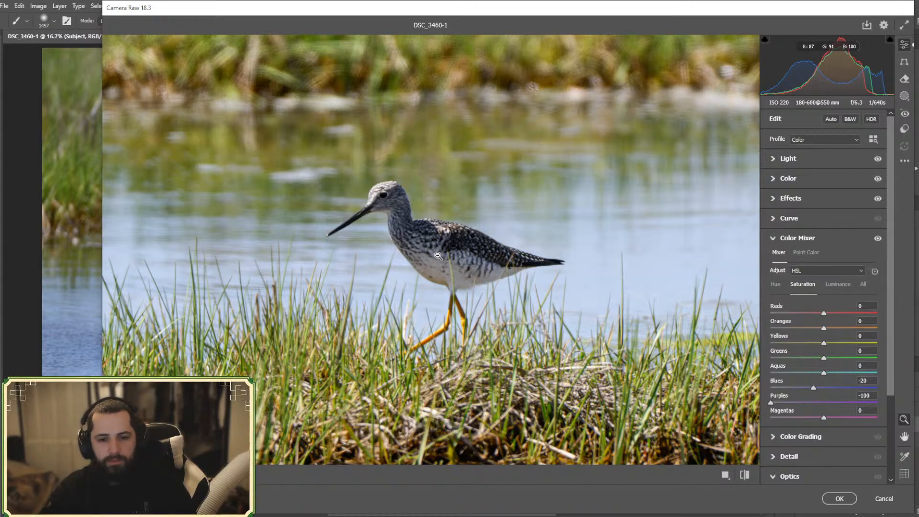
{"action": "left_click", "coordinate": [796, 240]}
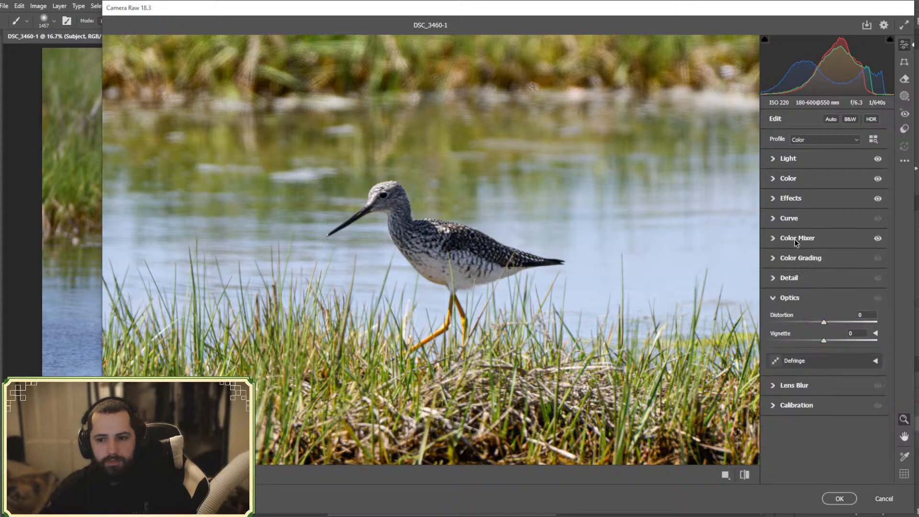
- Set Sharpening to 90 while checking the bird up close, and apply the Camera Raw adjustments to the Subject layer
{"action": "left_click", "coordinate": [786, 279]}
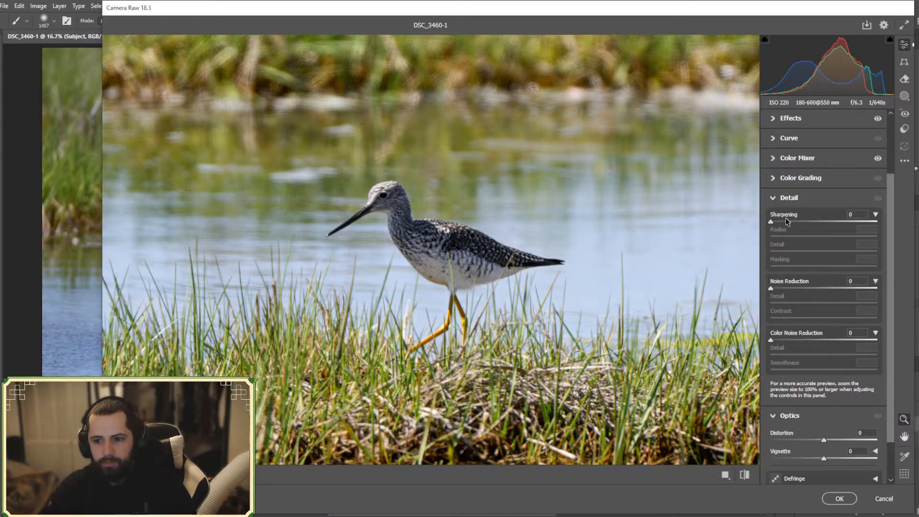
{"action": "left_click_drag", "start_coordinate": [772, 220], "coordinate": [827, 231]}
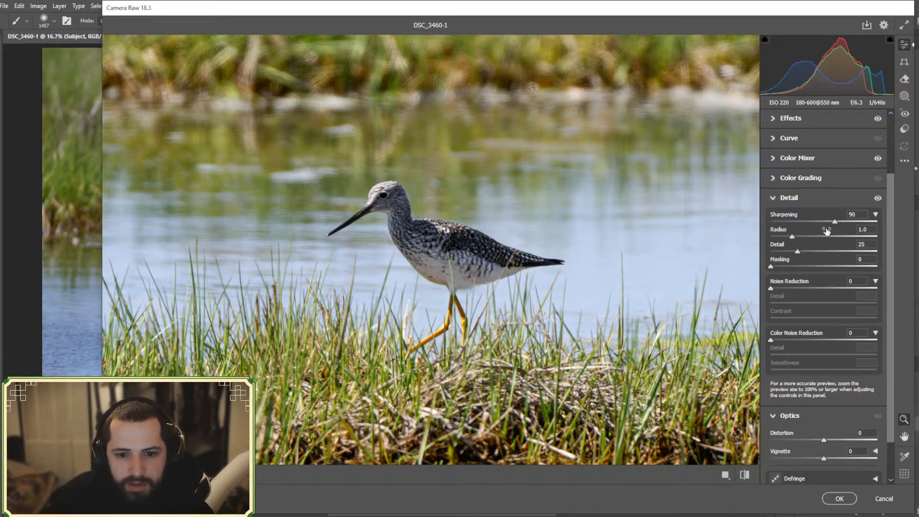
{"action": "left_click", "coordinate": [391, 211]}
{"action": "left_click", "coordinate": [392, 211]}
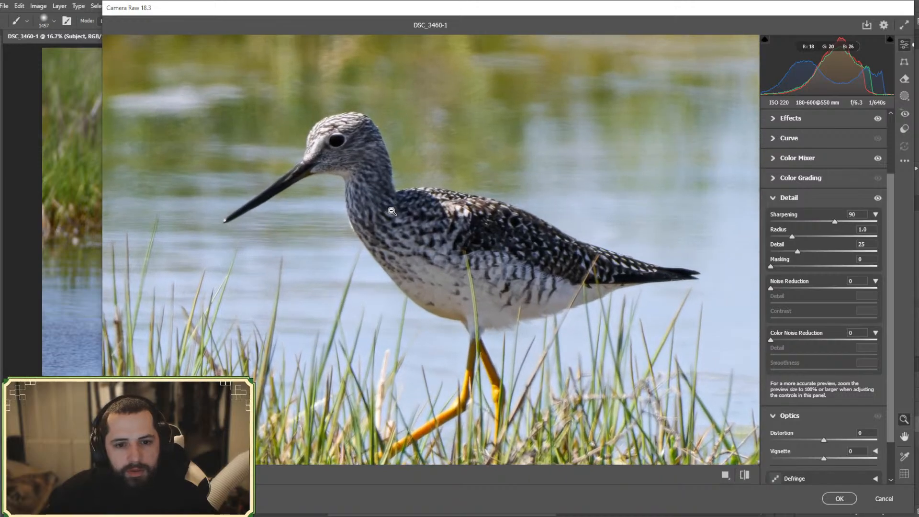
{"action": "left_click", "coordinate": [392, 210], "text": "alt"}
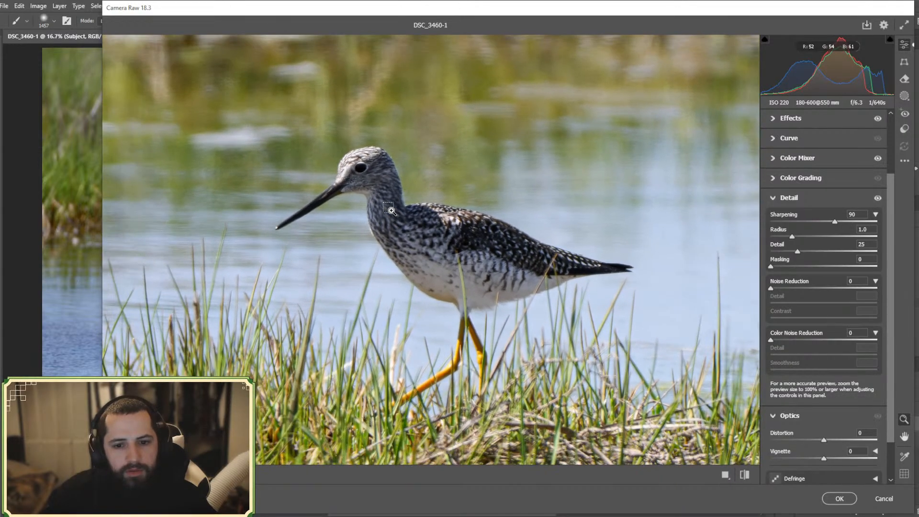
{"action": "left_click", "coordinate": [392, 210], "text": "alt"}
{"action": "left_click", "coordinate": [392, 210], "text": "alt"}
{"action": "left_click", "coordinate": [392, 211], "text": "alt"}
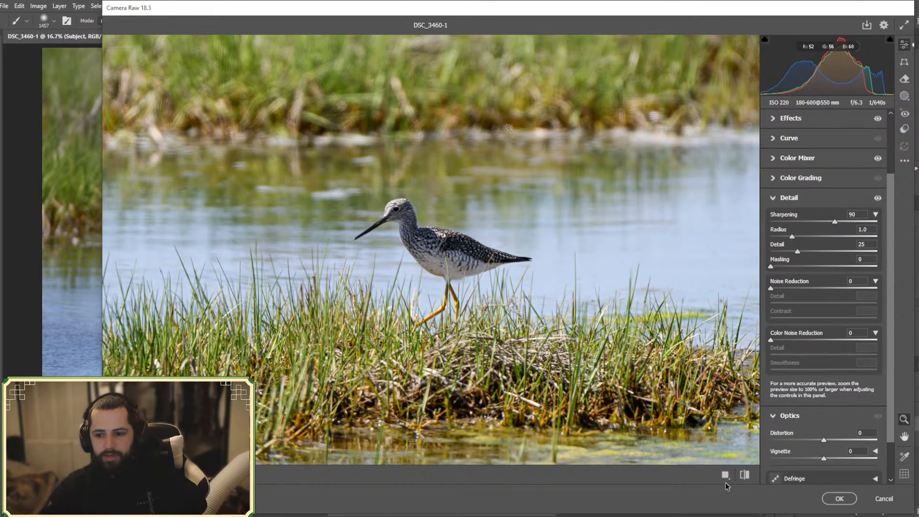
{"action": "left_click", "coordinate": [841, 498]}
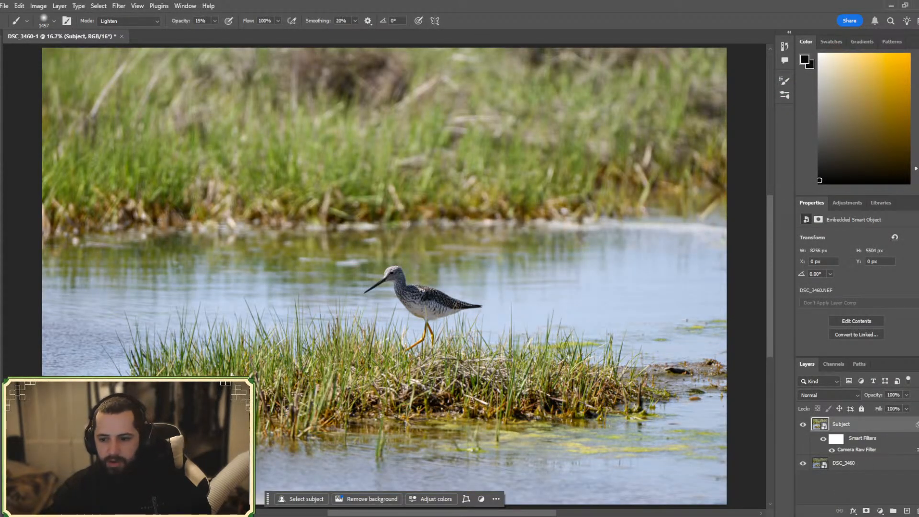
- Collapse the Subject layer's smart filters and open the Camera Raw Filter on the DSC_3460 layer, keeping the Color profile
{"action": "left_click", "coordinate": [918, 425]}
{"action": "left_click", "coordinate": [853, 444]}
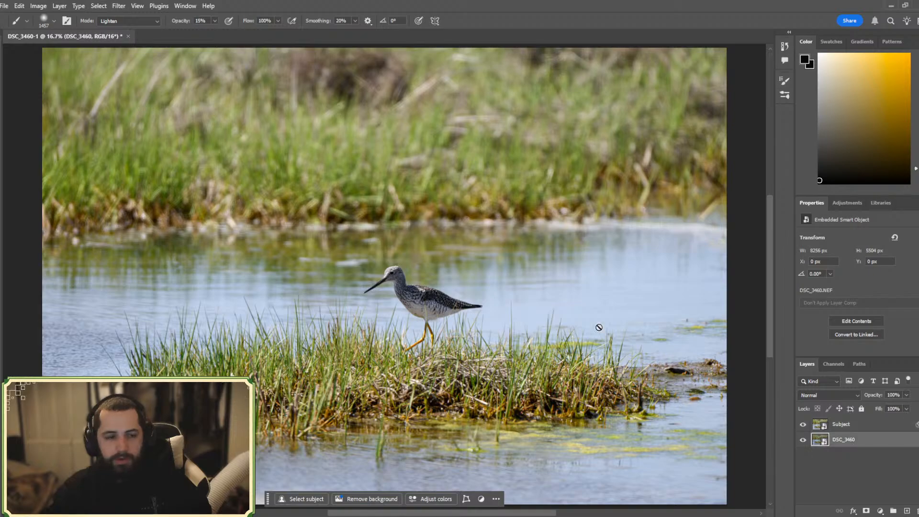
{"action": "left_click", "coordinate": [118, 6]}
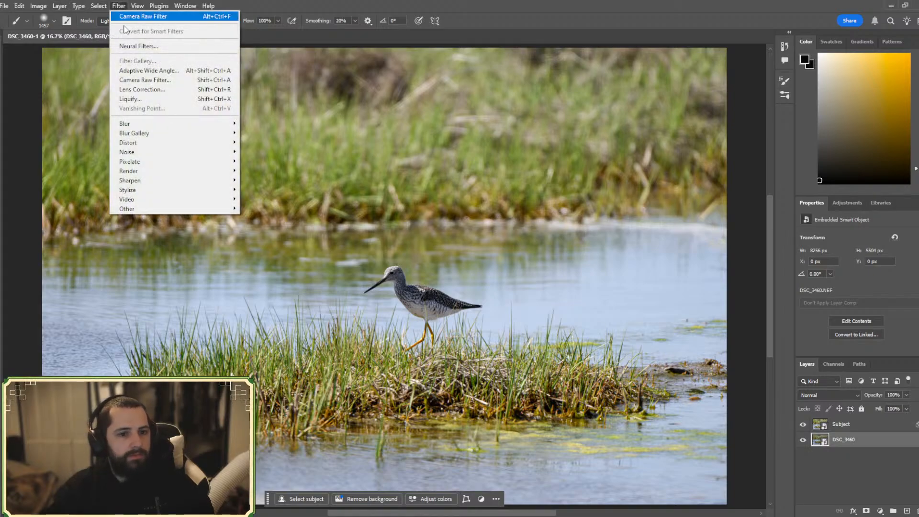
{"action": "left_click", "coordinate": [149, 80]}
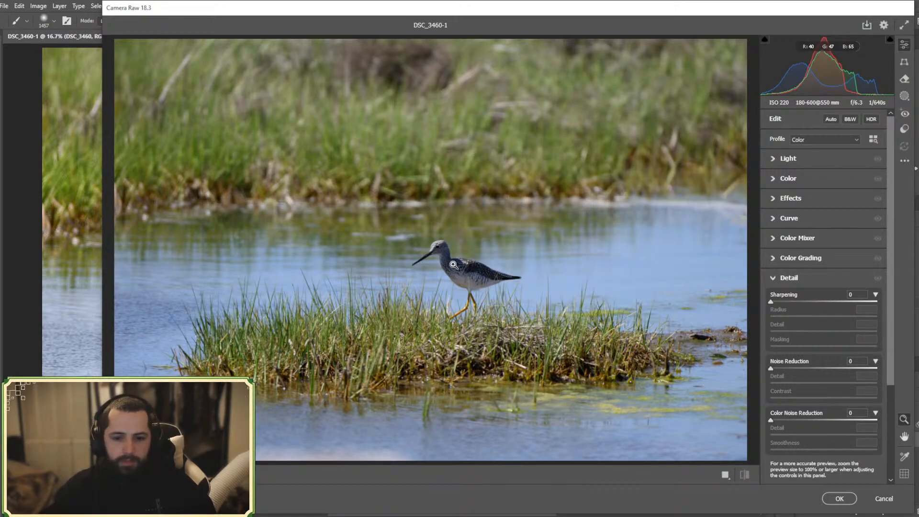
{"action": "left_click", "coordinate": [821, 140]}
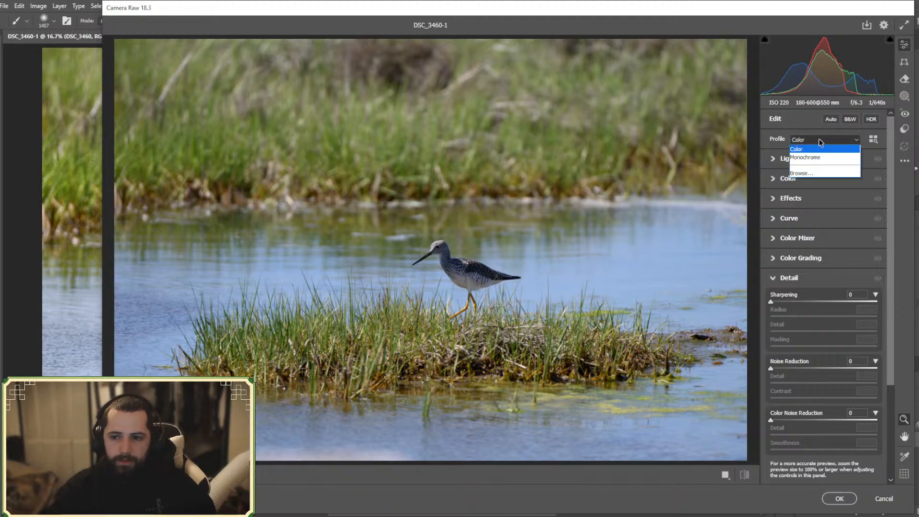
{"action": "left_click", "coordinate": [820, 141]}
- Set Exposure to +0.15, Contrast to -12 and Highlights to -12 in the Light settings, leaving Shadows at 0
{"action": "left_click", "coordinate": [772, 159]}
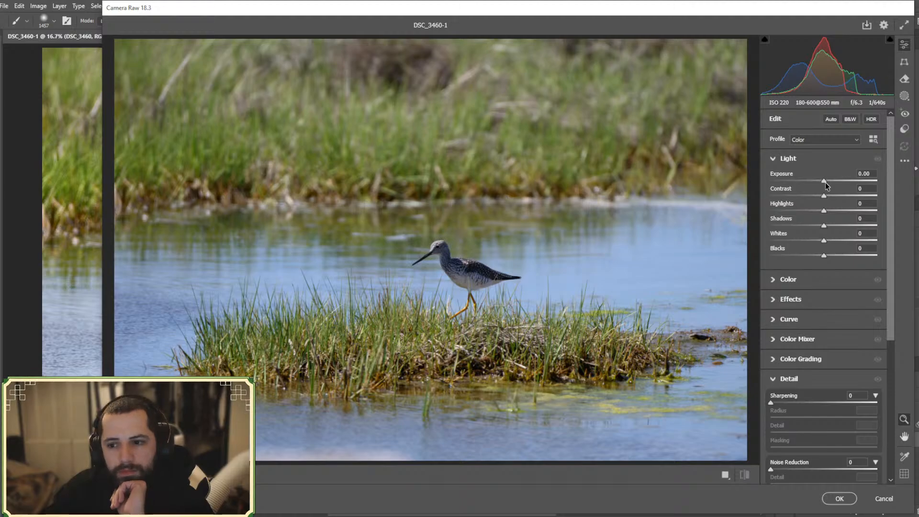
{"action": "left_click_drag", "start_coordinate": [826, 186], "coordinate": [827, 184]}
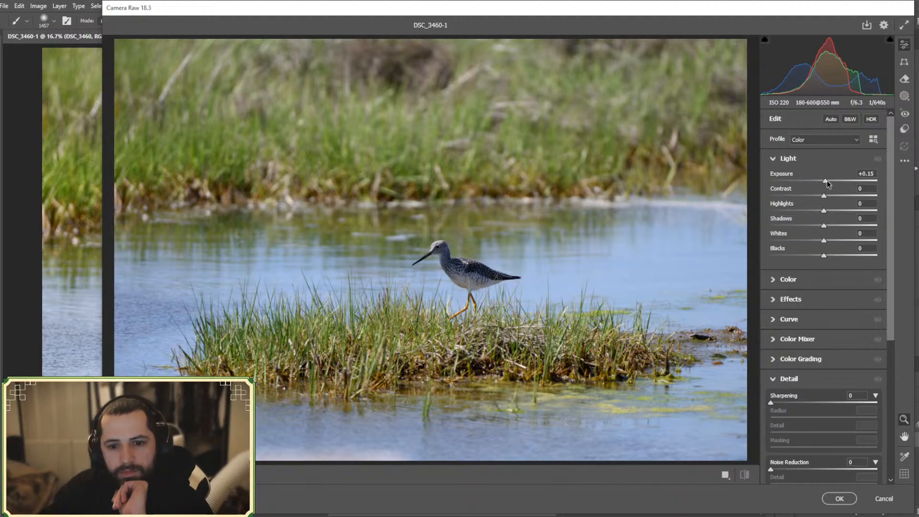
{"action": "mouse_move", "coordinate": [828, 184]}
{"action": "left_mouse_down"}
{"action": "mouse_move", "coordinate": [820, 193]}
{"action": "mouse_move", "coordinate": [828, 192]}
{"action": "left_mouse_up"}
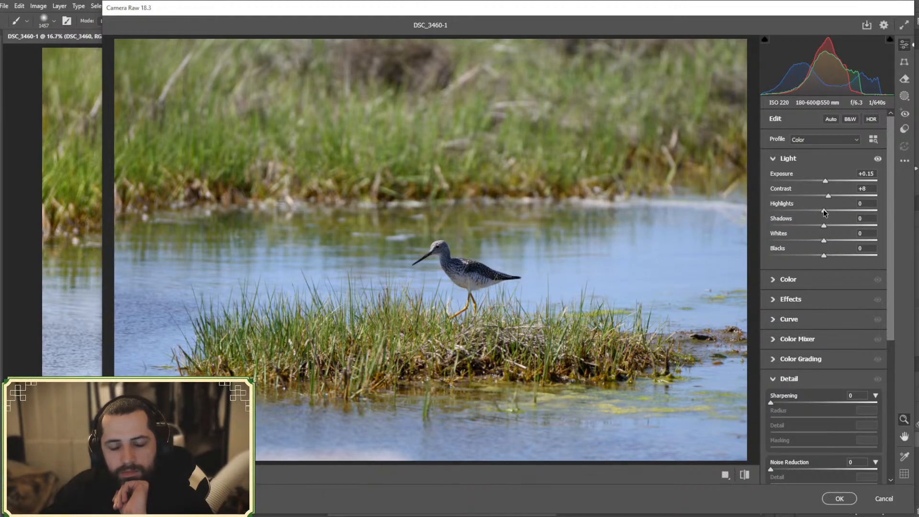
{"action": "mouse_move", "coordinate": [828, 196]}
{"action": "left_mouse_down"}
{"action": "mouse_move", "coordinate": [818, 197]}
{"action": "mouse_move", "coordinate": [840, 190]}
{"action": "mouse_move", "coordinate": [803, 195]}
{"action": "mouse_move", "coordinate": [820, 197]}
{"action": "mouse_move", "coordinate": [819, 209]}
{"action": "left_mouse_up"}
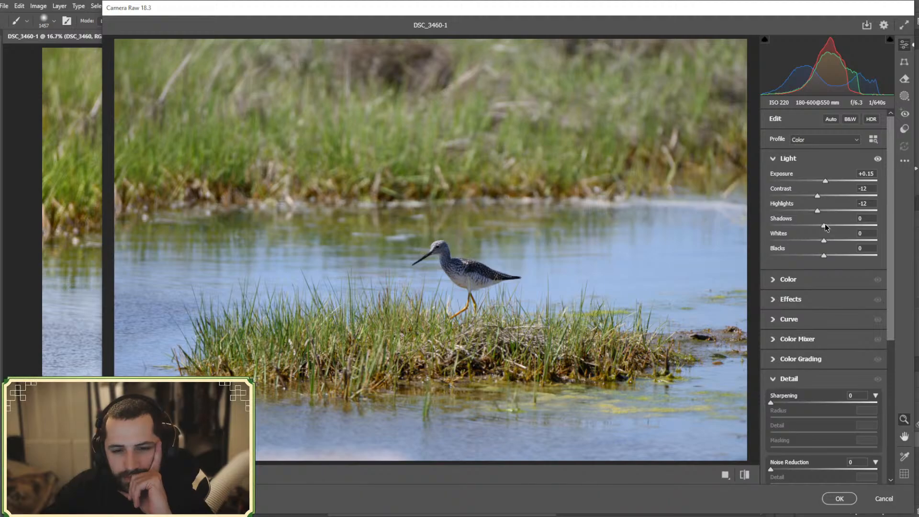
{"action": "mouse_move", "coordinate": [824, 225]}
{"action": "left_mouse_down"}
{"action": "mouse_move", "coordinate": [834, 225]}
{"action": "mouse_move", "coordinate": [790, 228]}
{"action": "mouse_move", "coordinate": [825, 235]}
{"action": "left_mouse_up"}
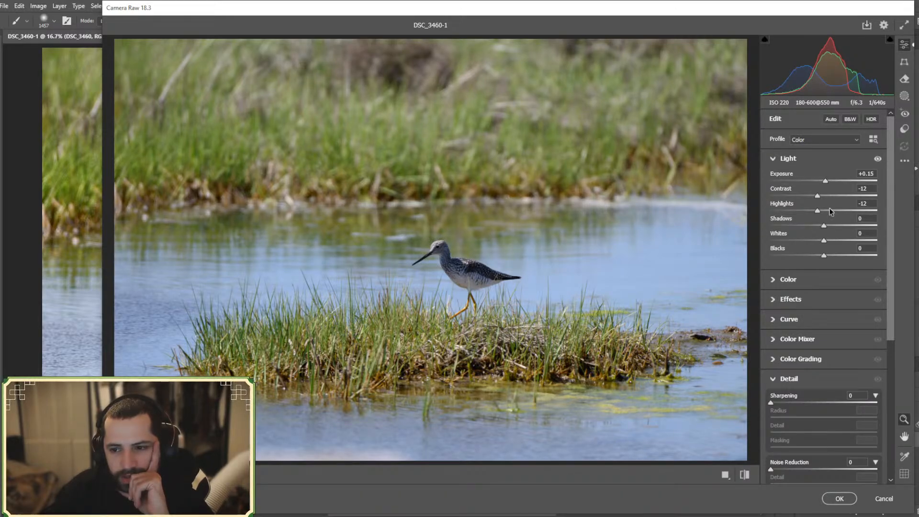
{"action": "left_click", "coordinate": [807, 163]}
- Set the color Temperature to +4 and try a Saturation change, returning Saturation to 0
{"action": "left_click", "coordinate": [798, 179]}
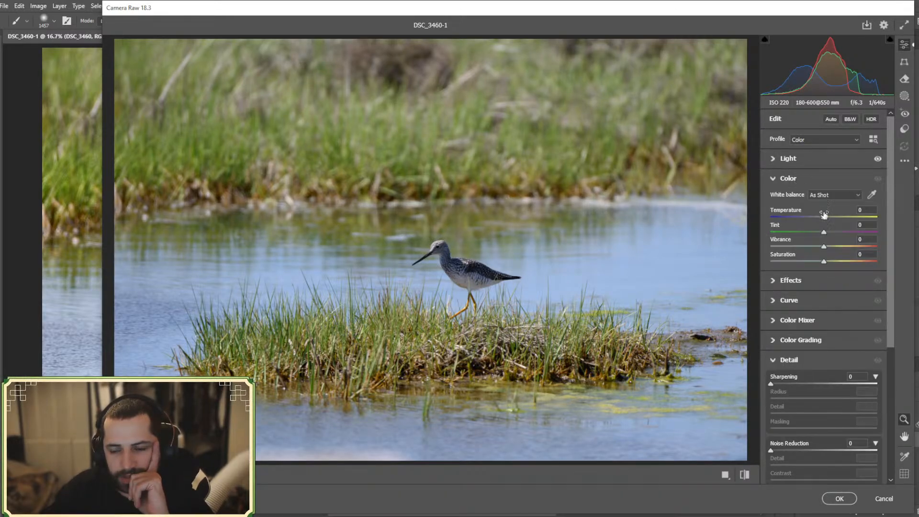
{"action": "left_click_drag", "start_coordinate": [824, 218], "coordinate": [826, 216]}
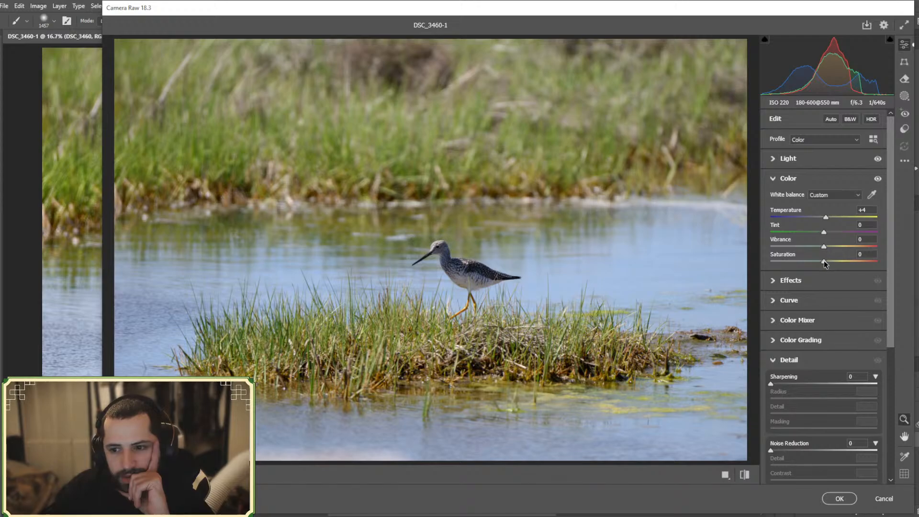
{"action": "mouse_move", "coordinate": [823, 260]}
{"action": "left_mouse_down"}
{"action": "mouse_move", "coordinate": [846, 260]}
{"action": "mouse_move", "coordinate": [824, 259]}
{"action": "left_mouse_up"}
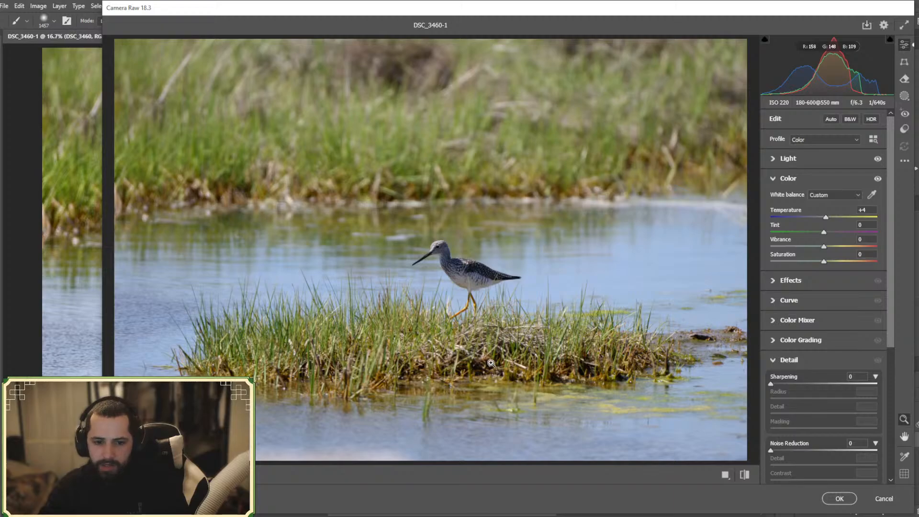
{"action": "left_click", "coordinate": [788, 178]}
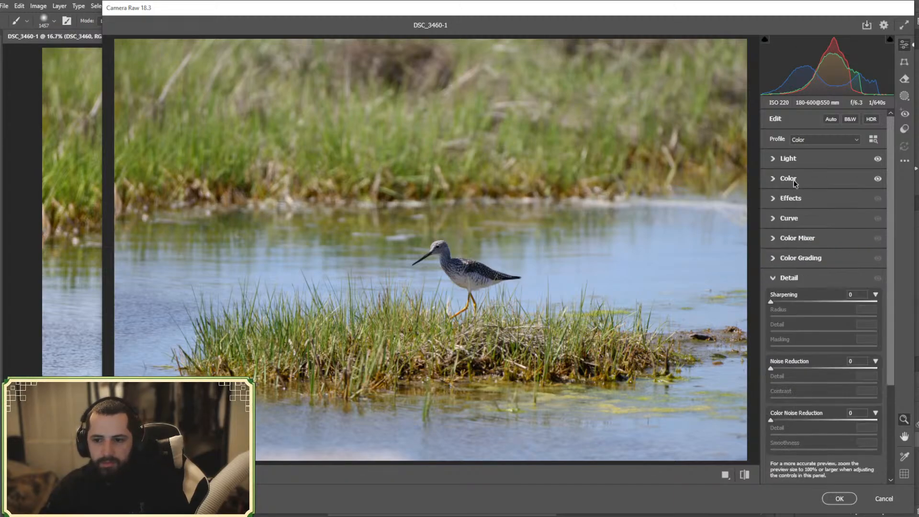
- Soften the background with Texture at -55 and Clarity at -14 in the Effects settings
{"action": "left_click", "coordinate": [789, 197]}
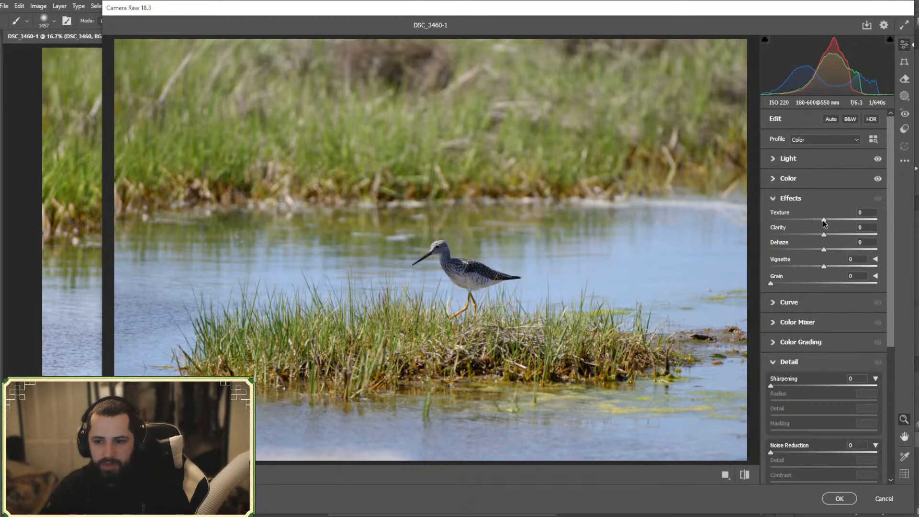
{"action": "left_click_drag", "start_coordinate": [824, 219], "coordinate": [793, 221]}
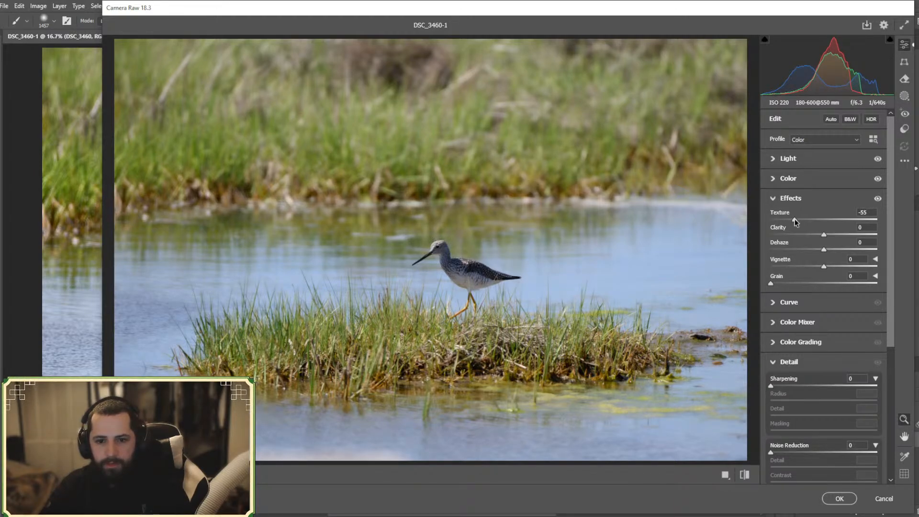
{"action": "left_click_drag", "start_coordinate": [824, 234], "coordinate": [817, 241]}
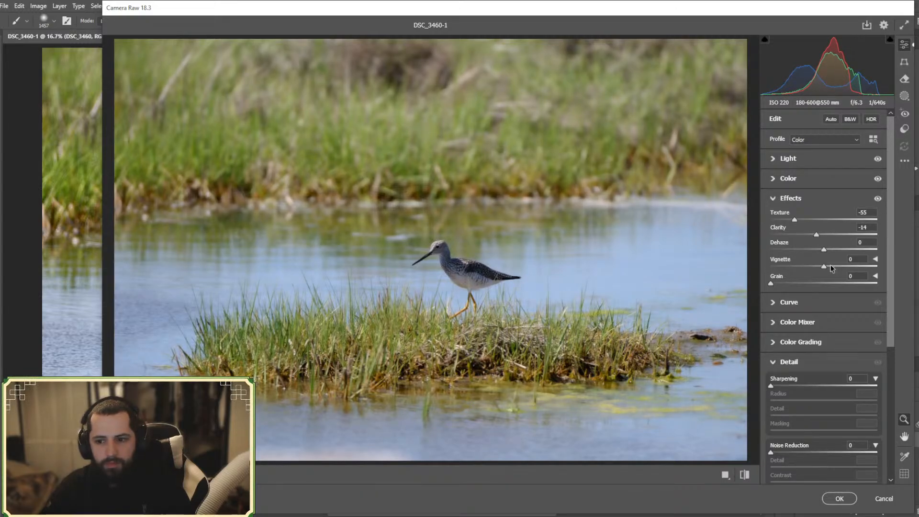
{"action": "left_click", "coordinate": [786, 199]}
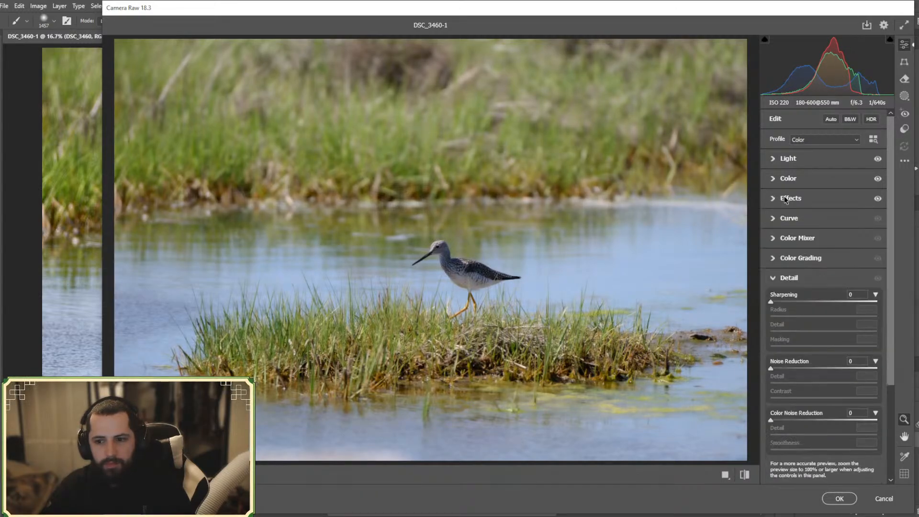
- Try a Yellows hue shift in the Color Mixer and return it to 0, then set Greens and Yellows saturation to +11
{"action": "left_click", "coordinate": [798, 239]}
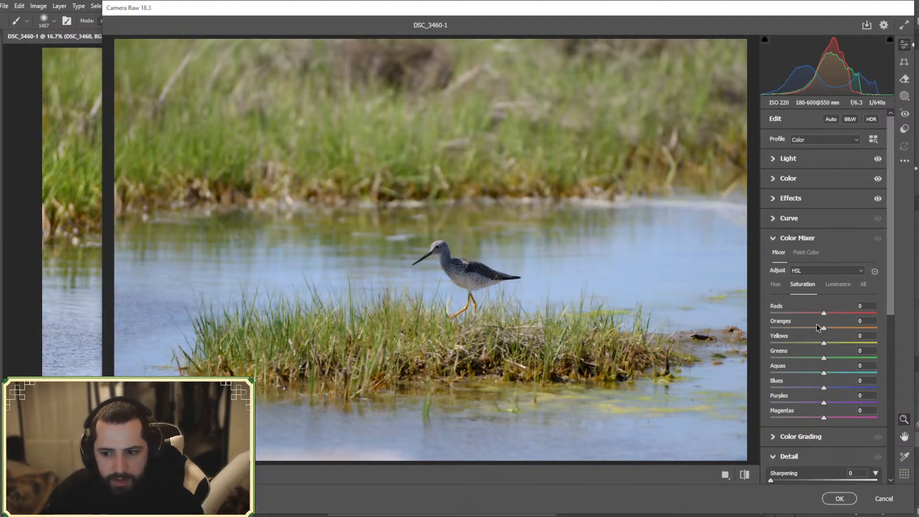
{"action": "left_click", "coordinate": [775, 284]}
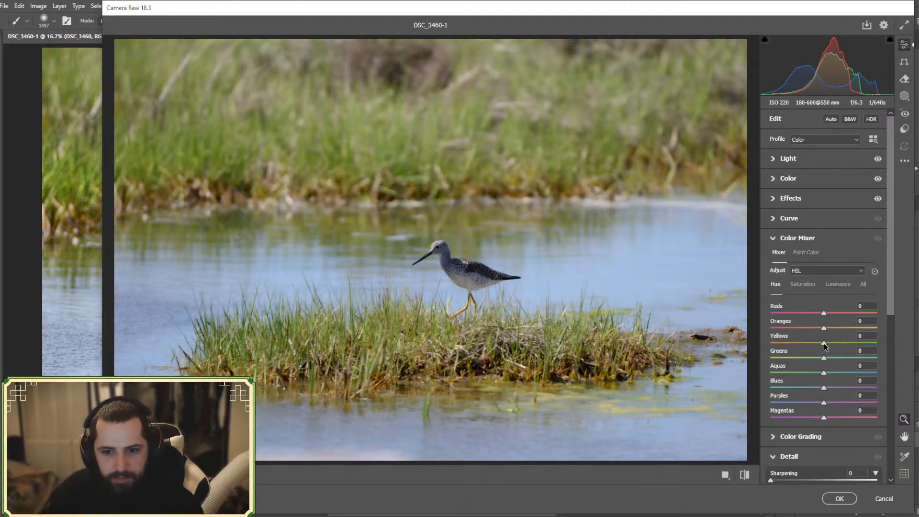
{"action": "left_click_drag", "start_coordinate": [824, 344], "coordinate": [823, 340]}
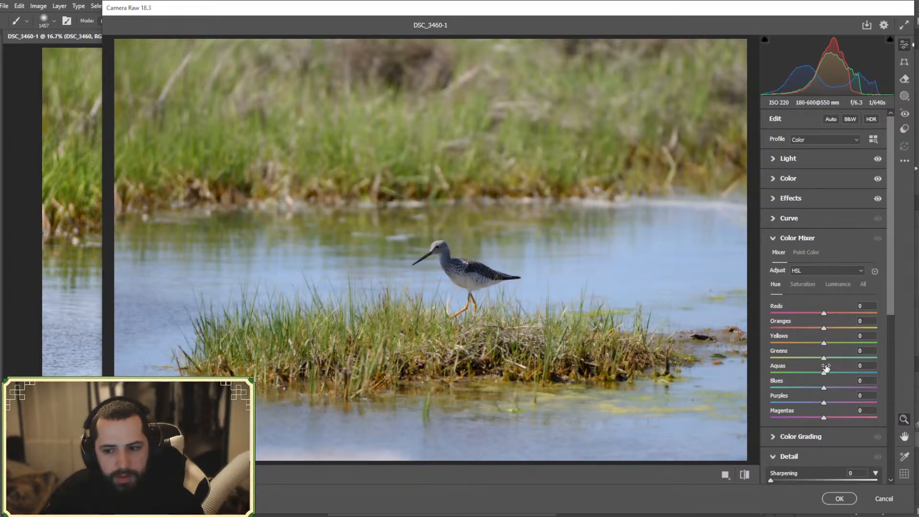
{"action": "left_click", "coordinate": [801, 283]}
{"action": "mouse_move", "coordinate": [824, 356]}
{"action": "left_mouse_down"}
{"action": "mouse_move", "coordinate": [847, 358]}
{"action": "mouse_move", "coordinate": [833, 360]}
{"action": "left_mouse_up"}
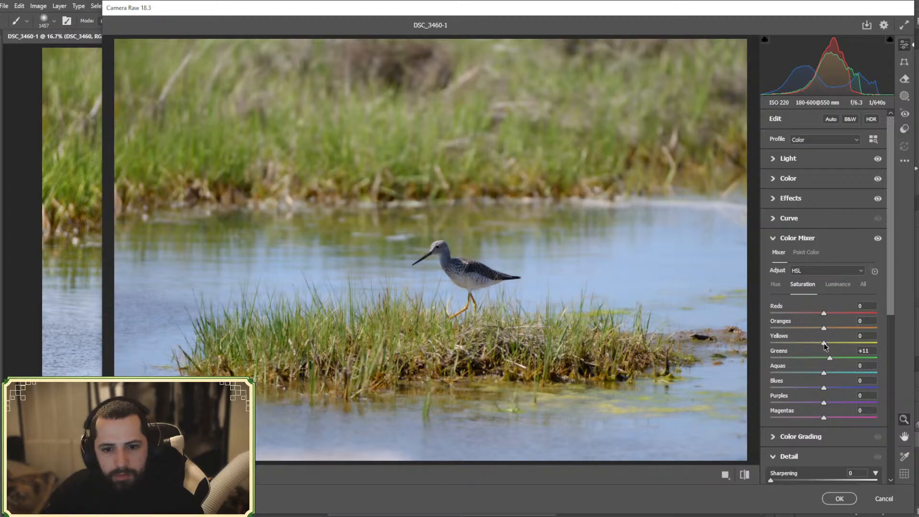
{"action": "left_click_drag", "start_coordinate": [824, 343], "coordinate": [829, 345]}
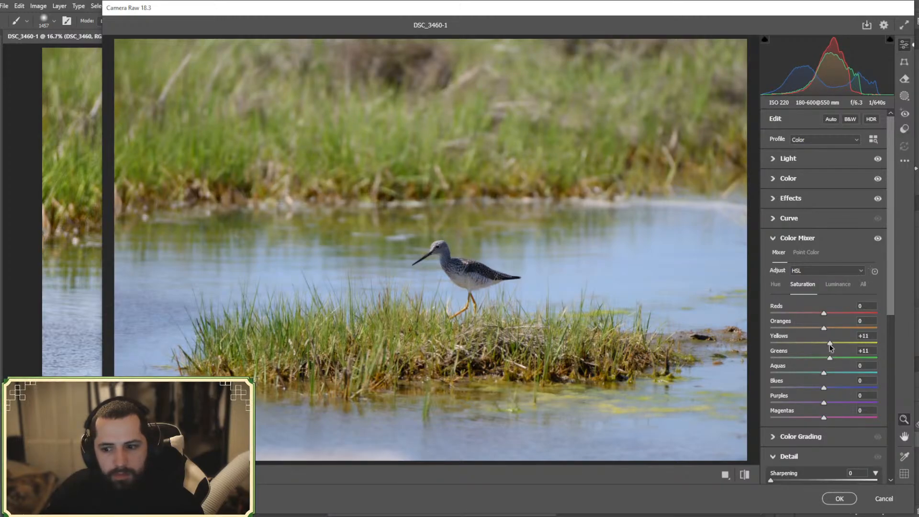
- Compare the photo with and without the Color Mixer adjustments, leaving them enabled
{"action": "left_click", "coordinate": [878, 238]}
{"action": "left_click", "coordinate": [878, 238]}
{"action": "left_click", "coordinate": [878, 238]}
{"action": "left_click", "coordinate": [878, 237]}
{"action": "left_click", "coordinate": [878, 238]}
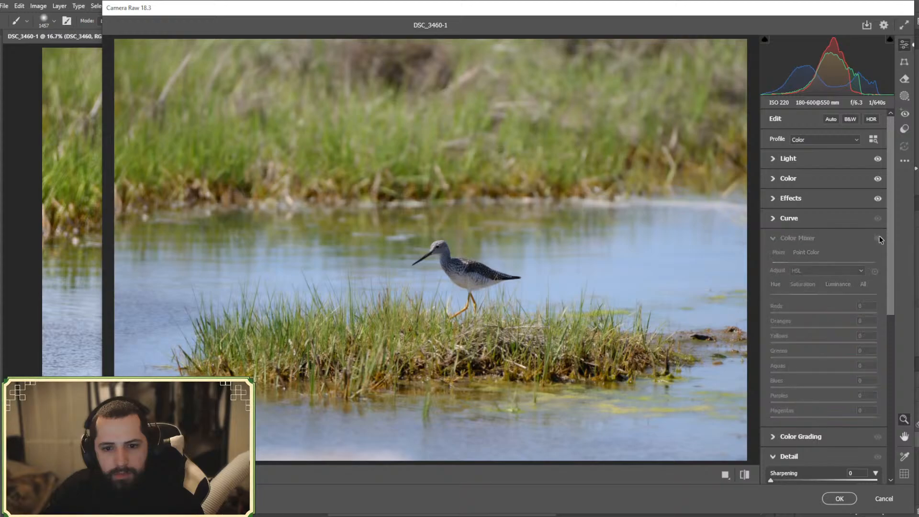
{"action": "left_click", "coordinate": [878, 238]}
- Smooth the background layer by setting Noise Reduction to 80 in the Detail settings
{"action": "left_click", "coordinate": [788, 237]}
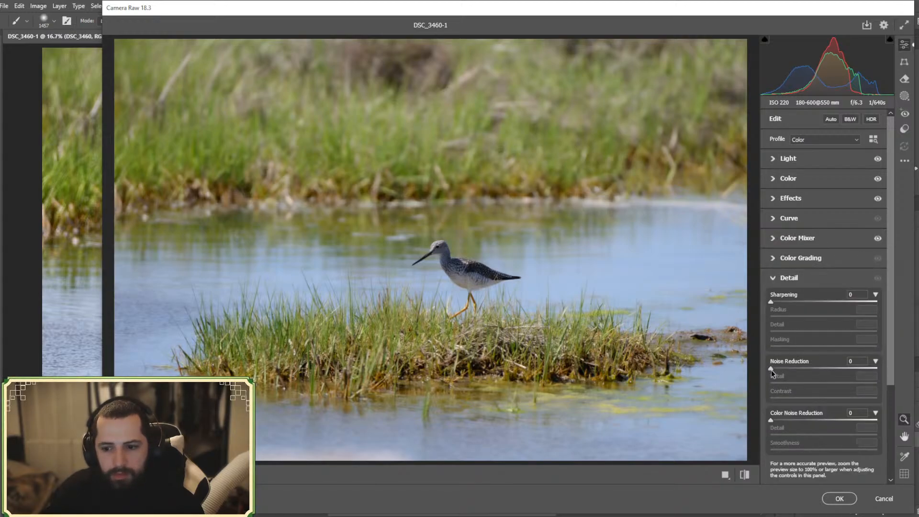
{"action": "left_click_drag", "start_coordinate": [773, 370], "coordinate": [857, 372]}
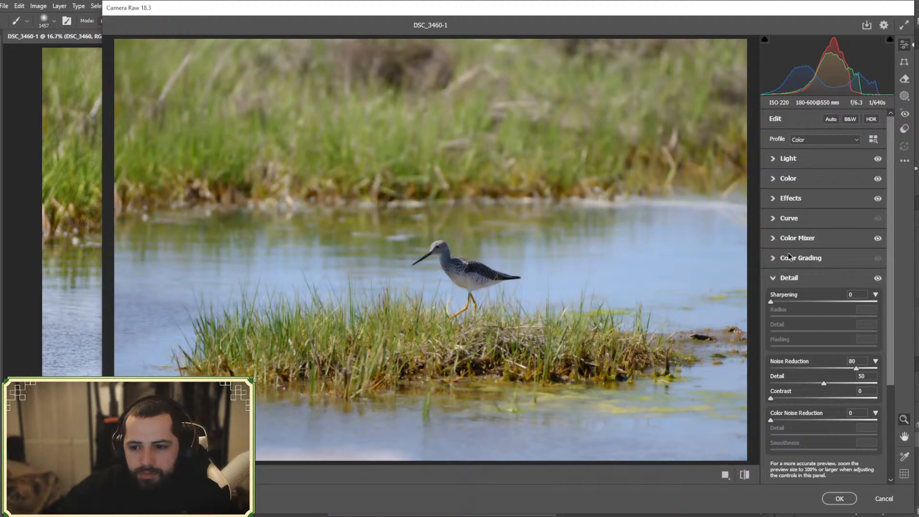
{"action": "left_click", "coordinate": [785, 279]}
- Shift the Yellows hue to +10 in the Color Mixer and apply the Camera Raw adjustments to the background layer
{"action": "left_click", "coordinate": [788, 239]}
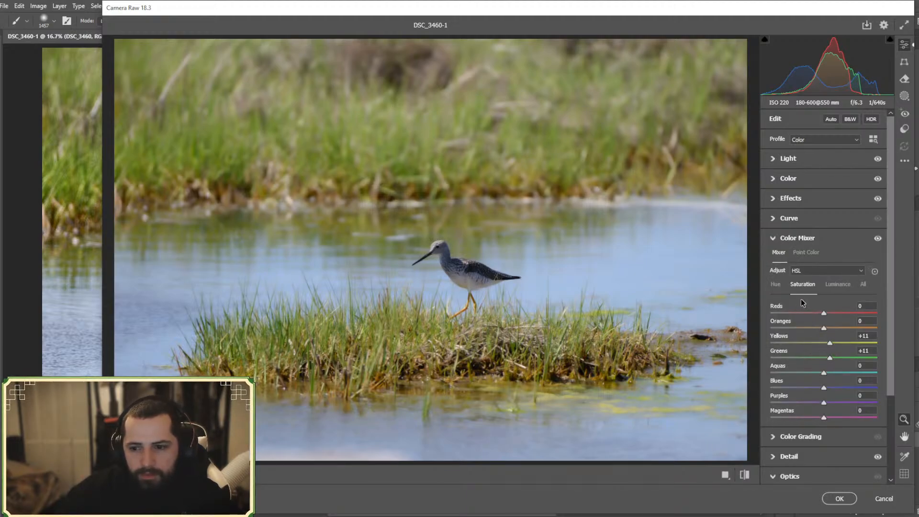
{"action": "left_click", "coordinate": [775, 284]}
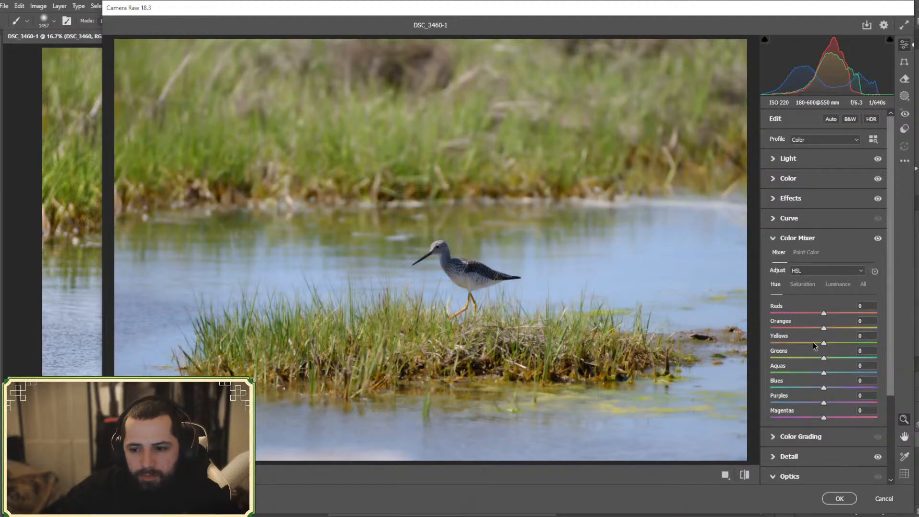
{"action": "left_click_drag", "start_coordinate": [826, 343], "coordinate": [843, 340]}
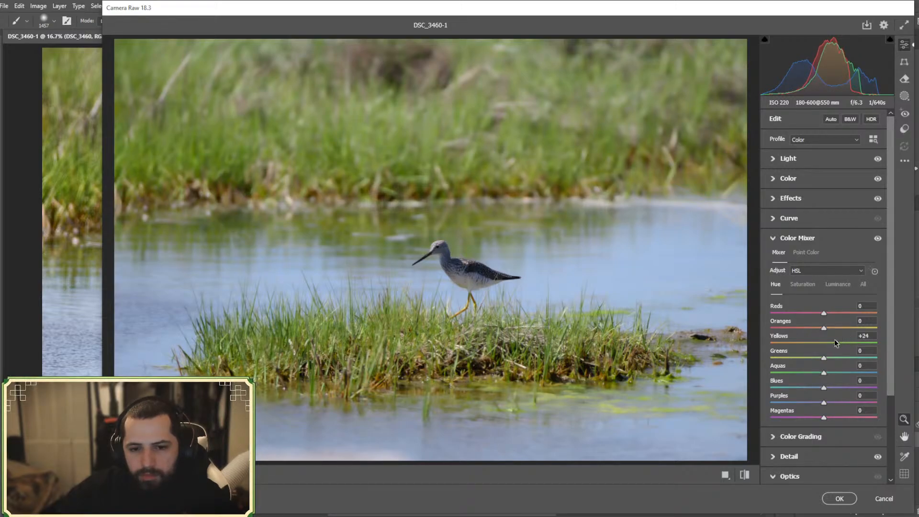
{"action": "left_click_drag", "start_coordinate": [834, 339], "coordinate": [830, 343]}
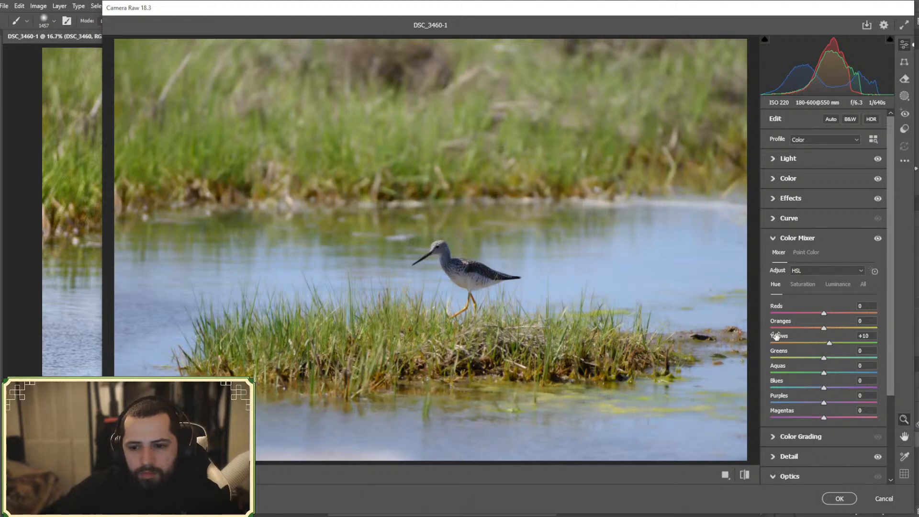
{"action": "left_click", "coordinate": [784, 237]}
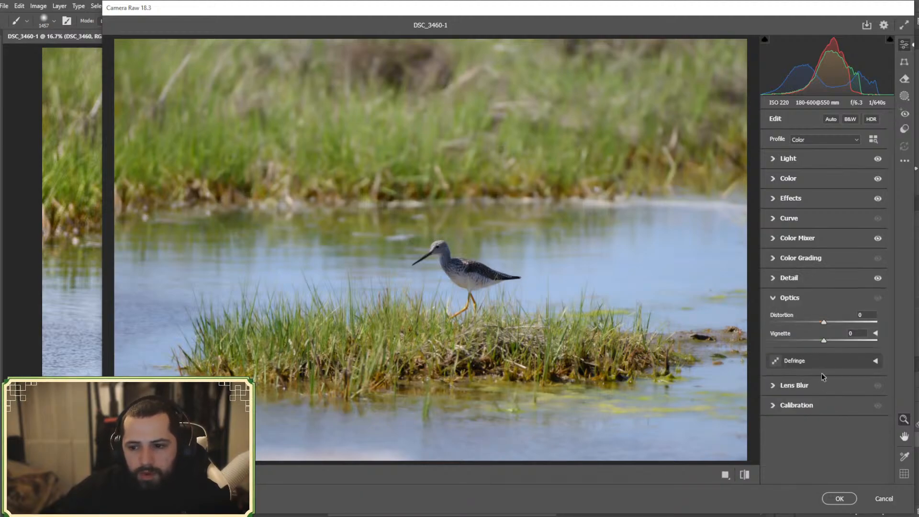
{"action": "left_click", "coordinate": [789, 277]}
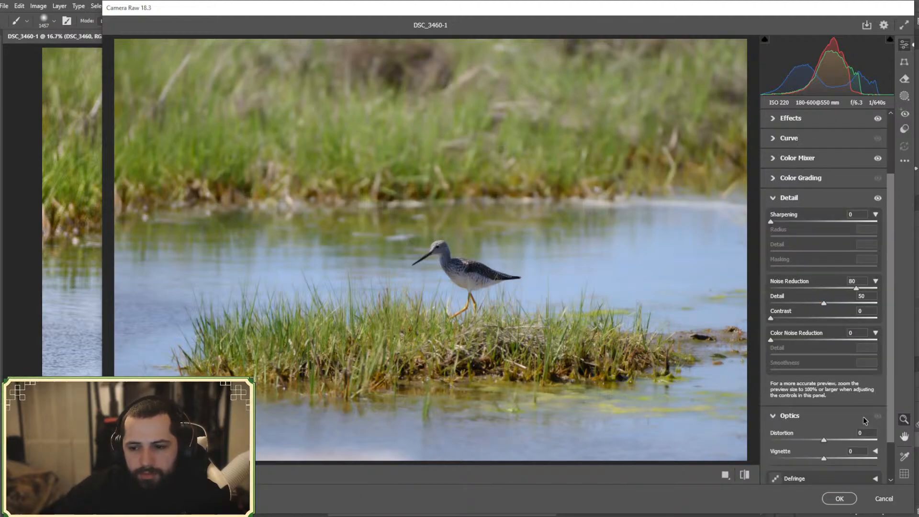
{"action": "left_click", "coordinate": [840, 499]}
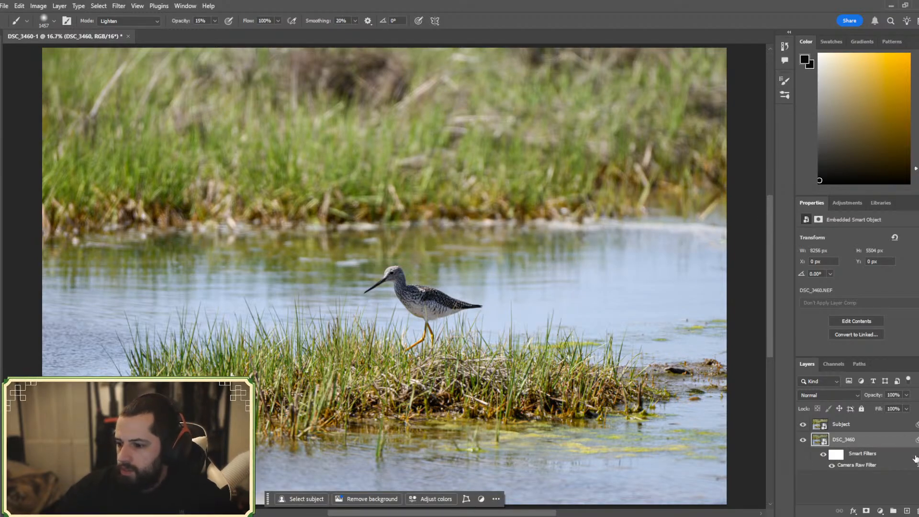
- Select the bird automatically on the Subject layer and turn the selection into a layer mask
{"action": "left_click", "coordinate": [916, 439]}
{"action": "left_click", "coordinate": [858, 425]}
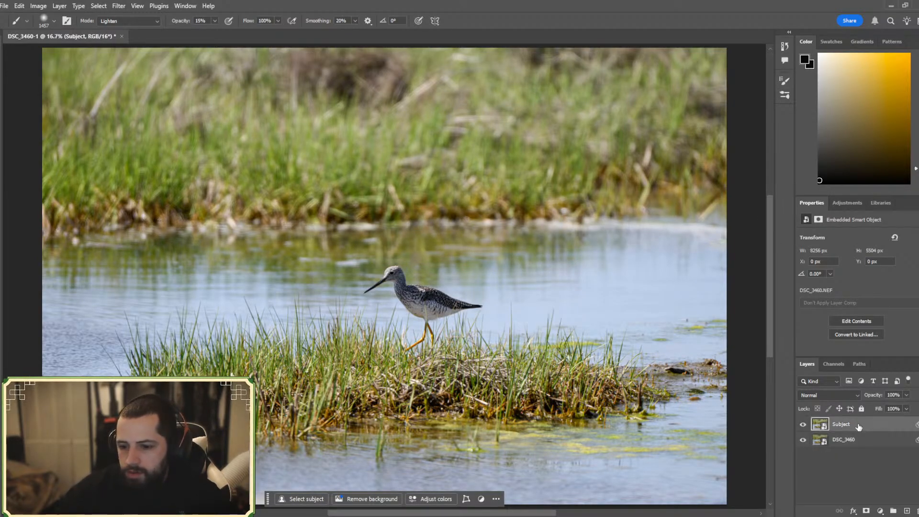
{"action": "left_click", "coordinate": [98, 6]}
{"action": "left_click", "coordinate": [124, 123]}
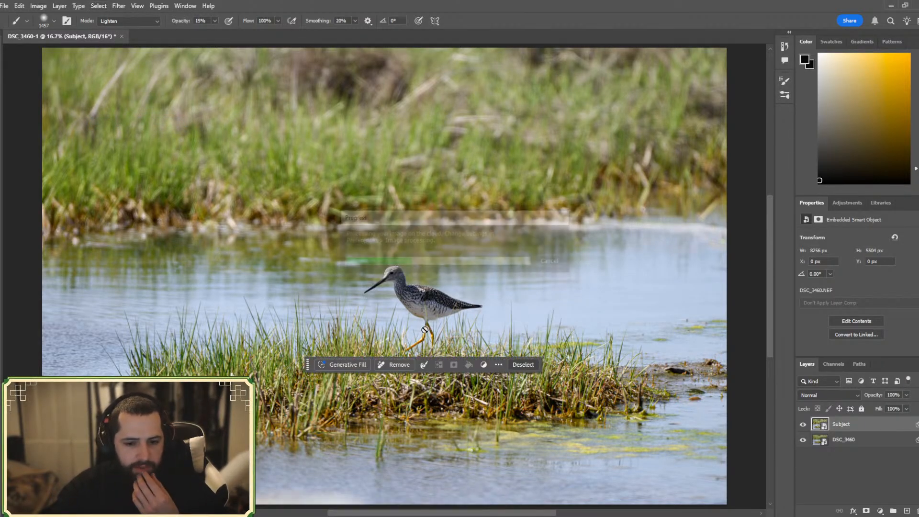
{"action": "left_click", "coordinate": [864, 513]}
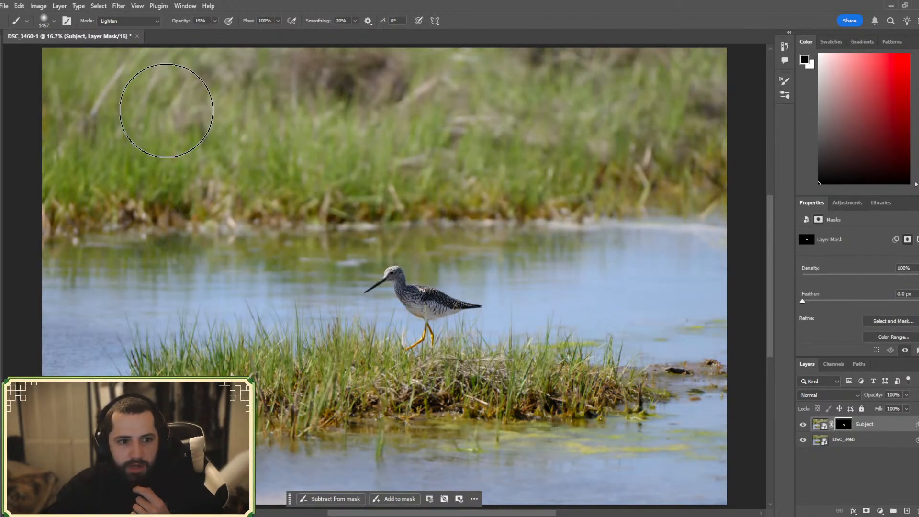
- Reduce the soft round brush to 495 px and feather the Subject layer's mask by 3.6 px
{"action": "left_click", "coordinate": [54, 20]}
{"action": "left_click_drag", "start_coordinate": [89, 55], "coordinate": [92, 55]}
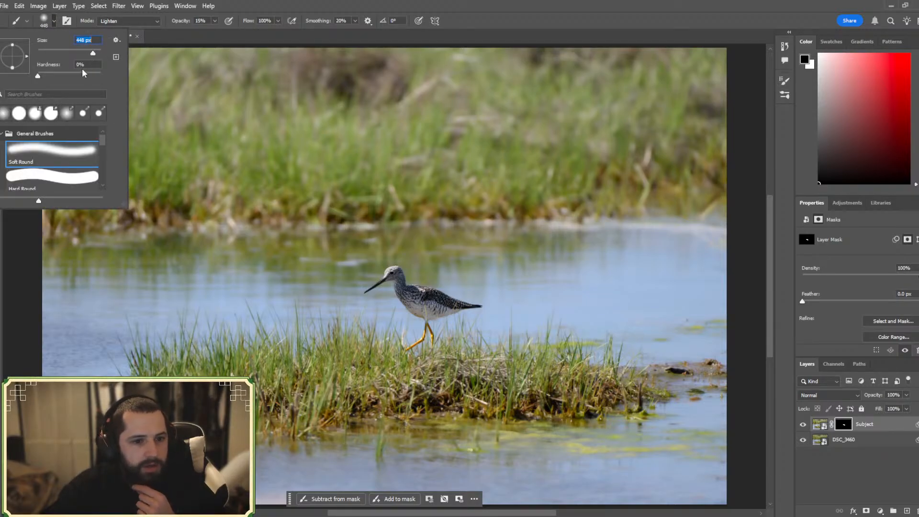
{"action": "left_click_drag", "start_coordinate": [92, 54], "coordinate": [94, 53]}
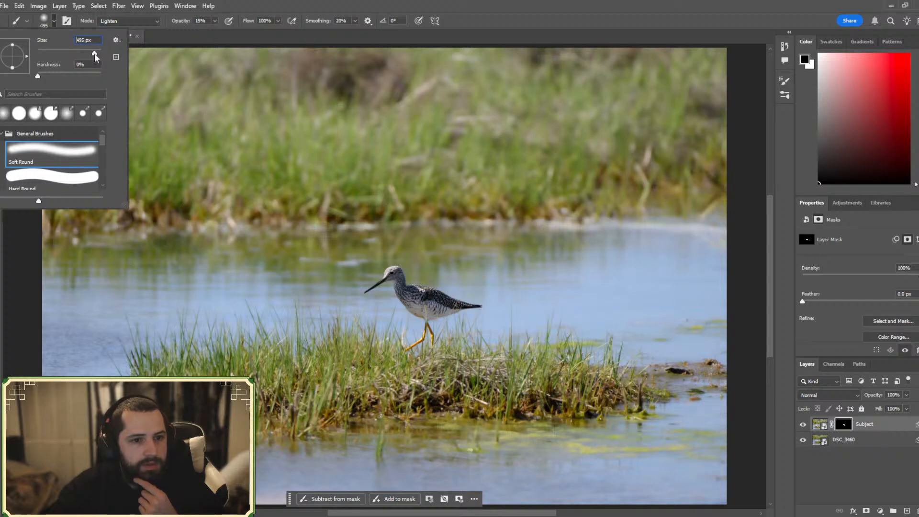
{"action": "left_click_drag", "start_coordinate": [803, 302], "coordinate": [823, 302]}
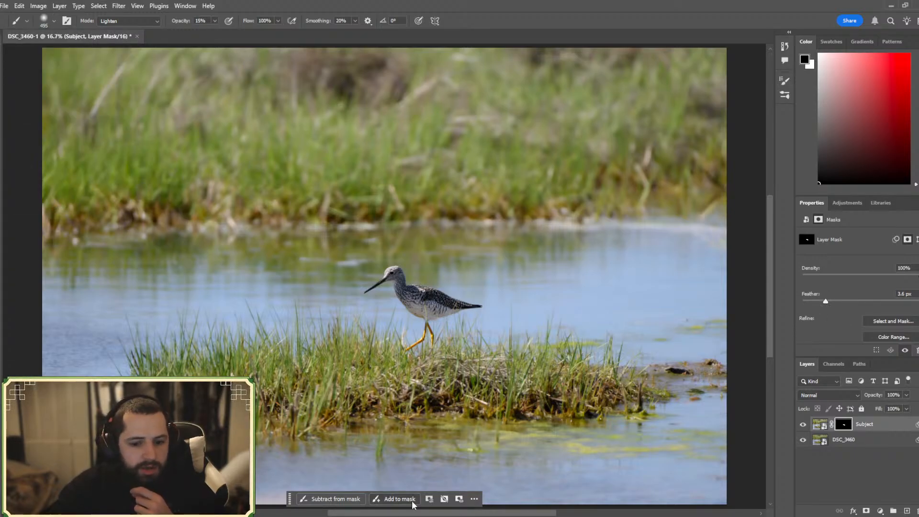
- Set the brush to paint with white in Normal mode at 70% opacity
{"action": "key", "text": "x"}
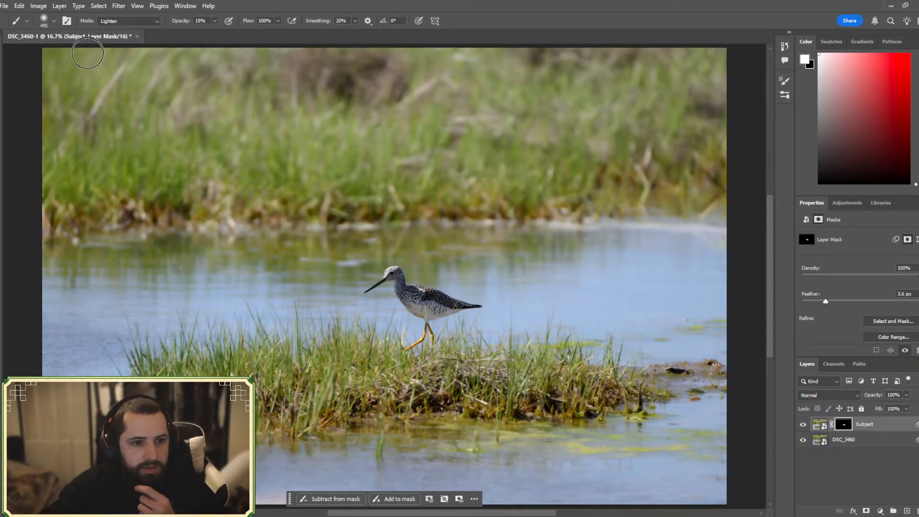
{"action": "left_click", "coordinate": [147, 21]}
{"action": "left_click", "coordinate": [144, 30]}
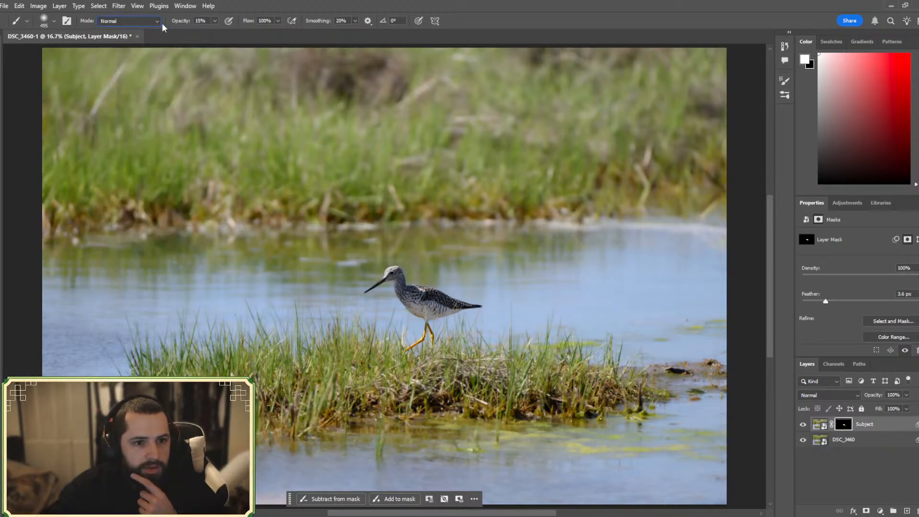
{"action": "left_click", "coordinate": [214, 21]}
{"action": "left_click_drag", "start_coordinate": [248, 34], "coordinate": [240, 34]}
- Set the brush size to 1100 px and paint the grassy island beneath the bird into the Subject layer's mask
{"action": "left_click", "coordinate": [54, 21]}
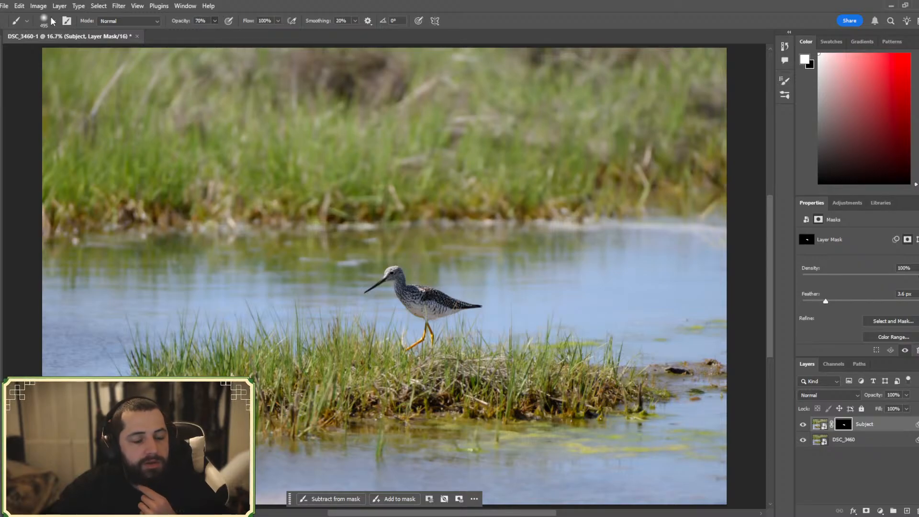
{"action": "left_click_drag", "start_coordinate": [97, 53], "coordinate": [96, 51]}
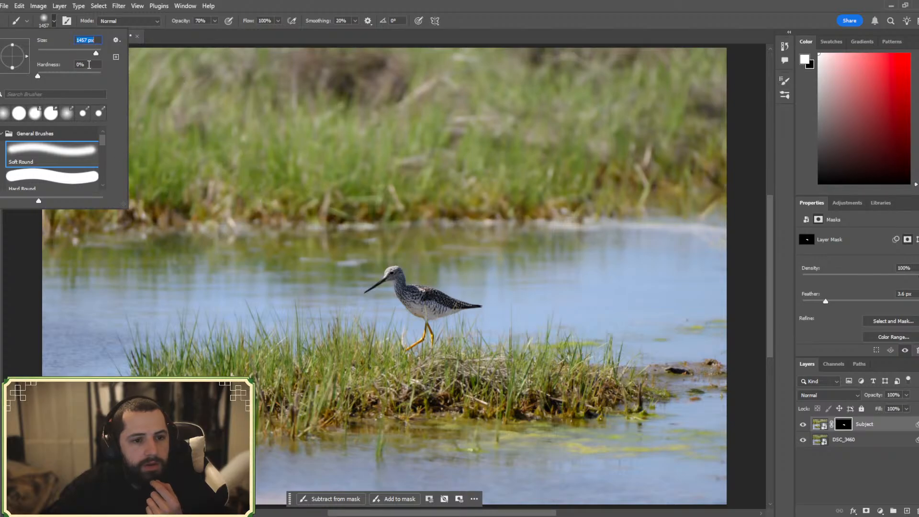
{"action": "left_click_drag", "start_coordinate": [94, 53], "coordinate": [97, 52]}
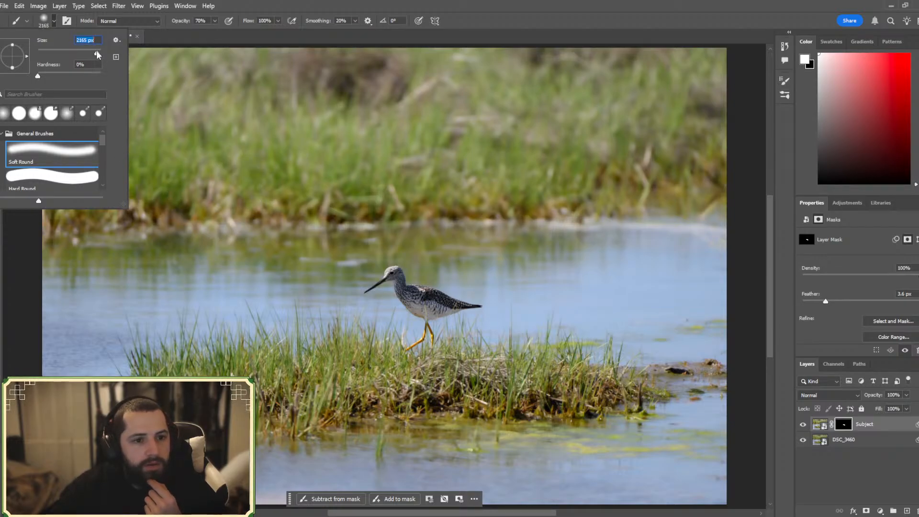
{"action": "left_click", "coordinate": [88, 41]}
{"action": "double_click", "coordinate": [89, 41]}
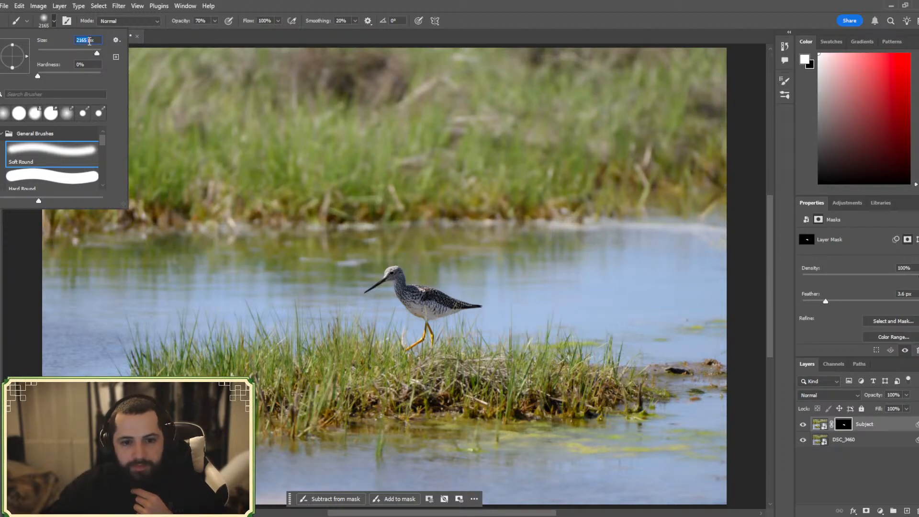
{"action": "type", "text": "700"}
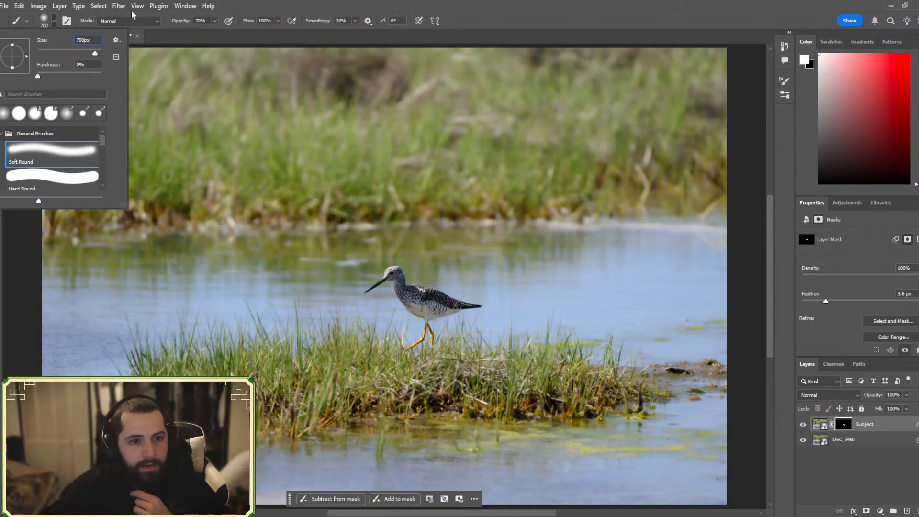
{"action": "left_click_drag", "start_coordinate": [92, 40], "coordinate": [46, 37]}
{"action": "type", "text": "1100"}
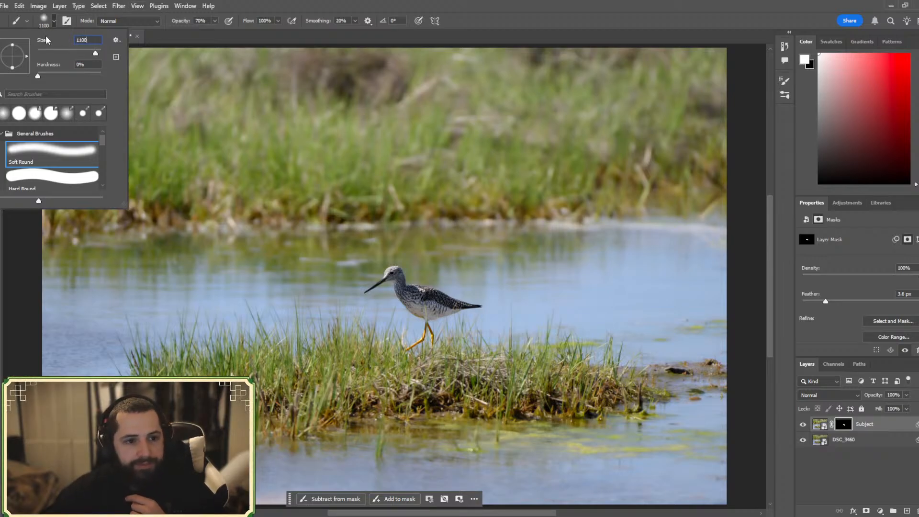
{"action": "key", "text": "Return"}
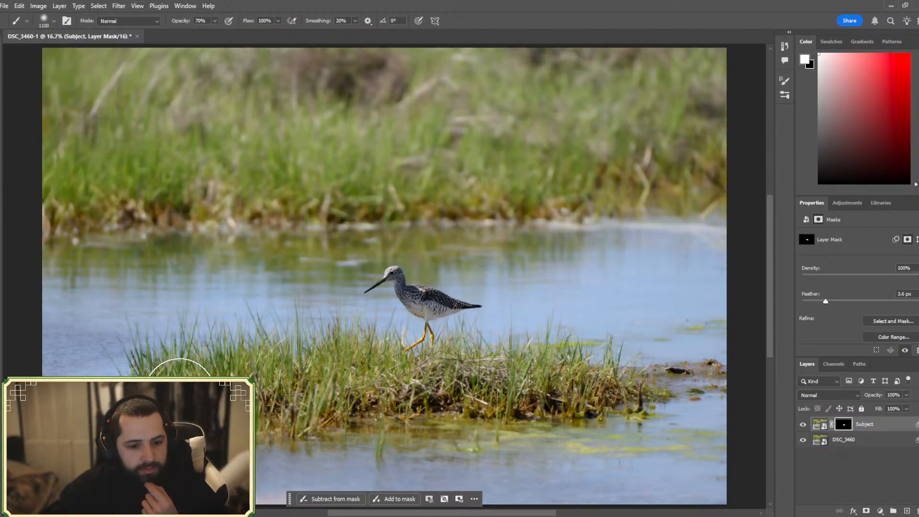
{"action": "mouse_move", "coordinate": [411, 386]}
{"action": "left_mouse_down"}
{"action": "mouse_move", "coordinate": [582, 383]}
{"action": "mouse_move", "coordinate": [349, 377]}
{"action": "mouse_move", "coordinate": [427, 381]}
{"action": "mouse_move", "coordinate": [420, 390]}
{"action": "mouse_move", "coordinate": [309, 397]}
{"action": "mouse_move", "coordinate": [611, 400]}
{"action": "mouse_move", "coordinate": [515, 390]}
{"action": "left_mouse_up"}
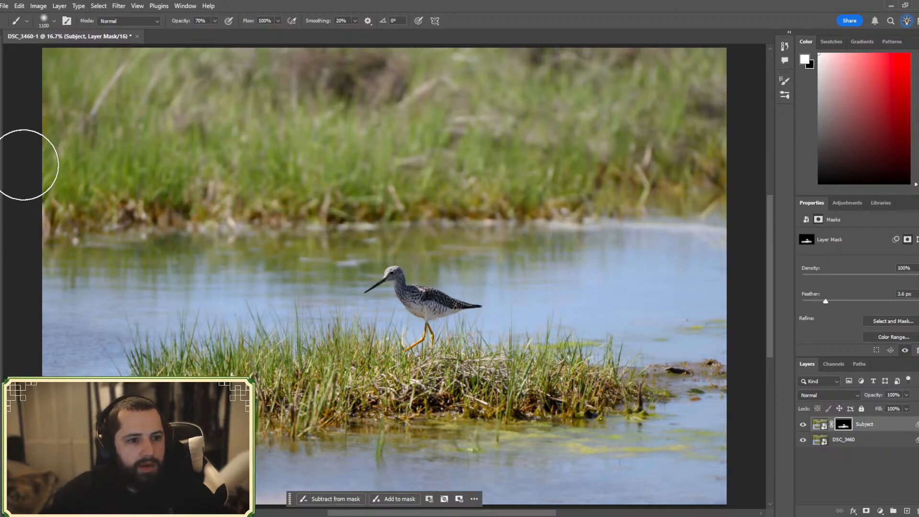
- Target the Subject layer's image instead of its mask and start a crop with the 4 : 5 (8 : 10) ratio
{"action": "left_click", "coordinate": [820, 424]}
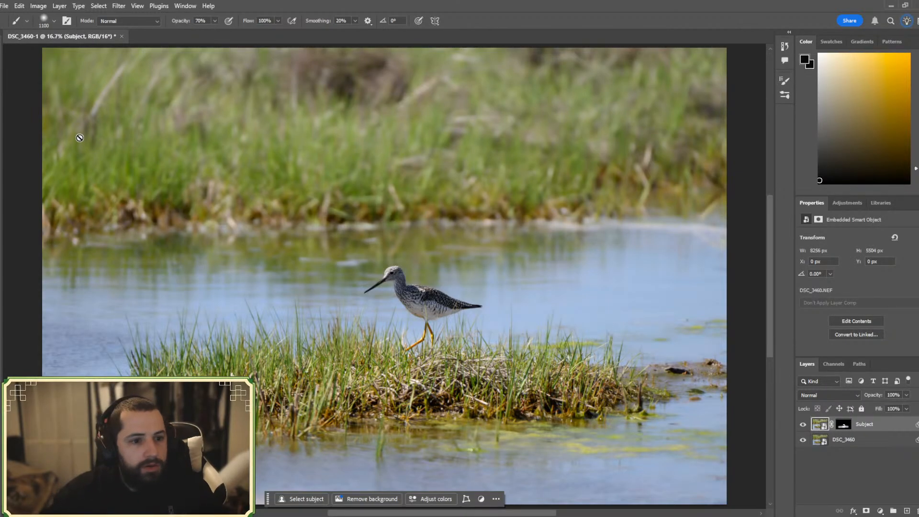
{"action": "key", "text": "c"}
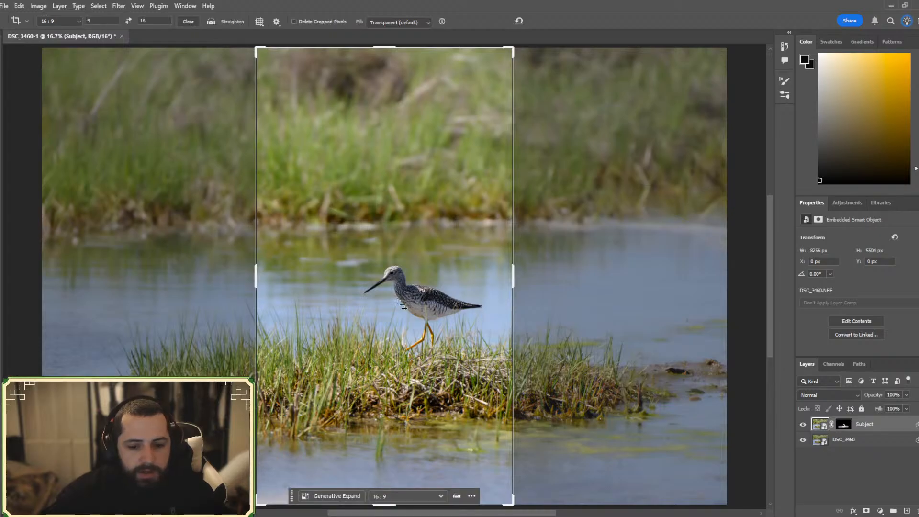
{"action": "left_click", "coordinate": [383, 496]}
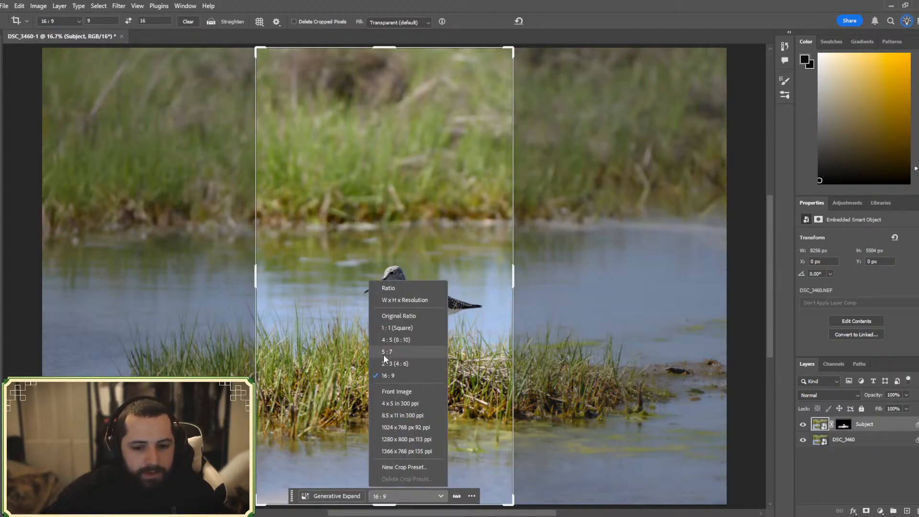
{"action": "left_click", "coordinate": [406, 340]}
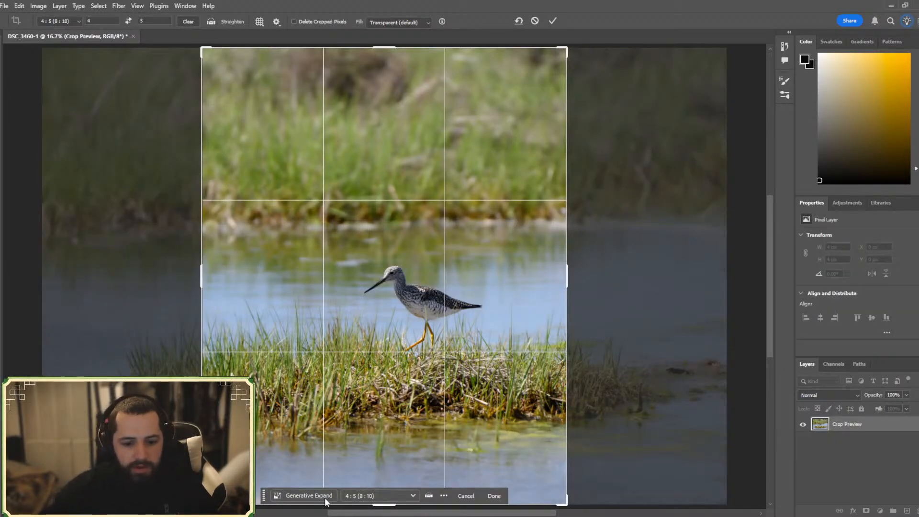
{"action": "left_click_drag", "start_coordinate": [265, 500], "coordinate": [14, 498]}
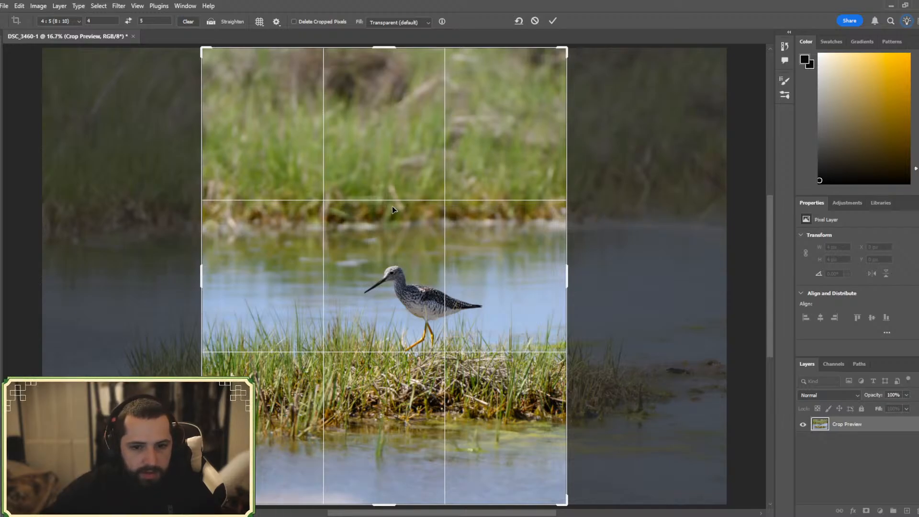
{"action": "left_click_drag", "start_coordinate": [386, 48], "coordinate": [404, 89]}
{"action": "left_click_drag", "start_coordinate": [482, 265], "coordinate": [453, 316]}
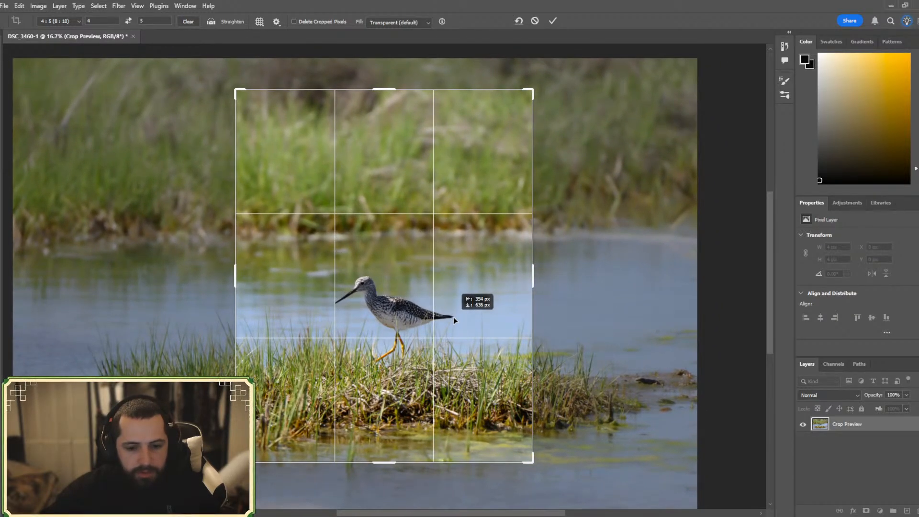
{"action": "mouse_move", "coordinate": [453, 317]}
{"action": "left_mouse_down"}
{"action": "mouse_move", "coordinate": [449, 304]}
{"action": "mouse_move", "coordinate": [447, 319]}
{"action": "mouse_move", "coordinate": [445, 311]}
{"action": "left_mouse_up"}
{"action": "left_click_drag", "start_coordinate": [390, 89], "coordinate": [390, 111]}
{"action": "left_click_drag", "start_coordinate": [448, 179], "coordinate": [456, 161]}
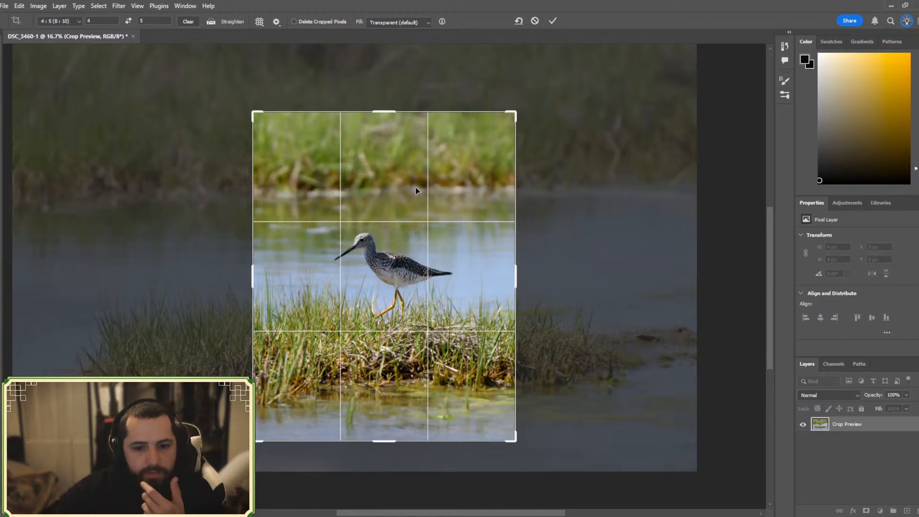
{"action": "left_click_drag", "start_coordinate": [416, 191], "coordinate": [414, 173]}
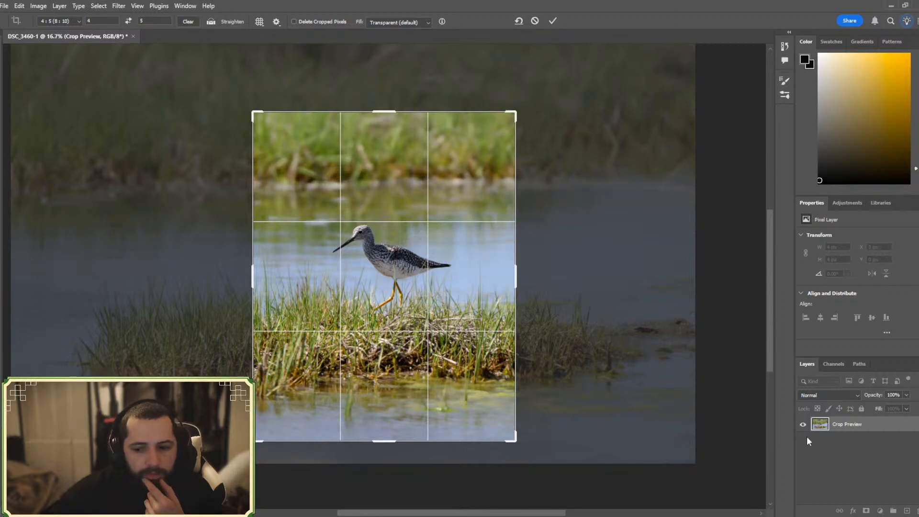
{"action": "left_click_drag", "start_coordinate": [390, 223], "coordinate": [421, 228]}
{"action": "left_click_drag", "start_coordinate": [421, 226], "coordinate": [441, 213]}
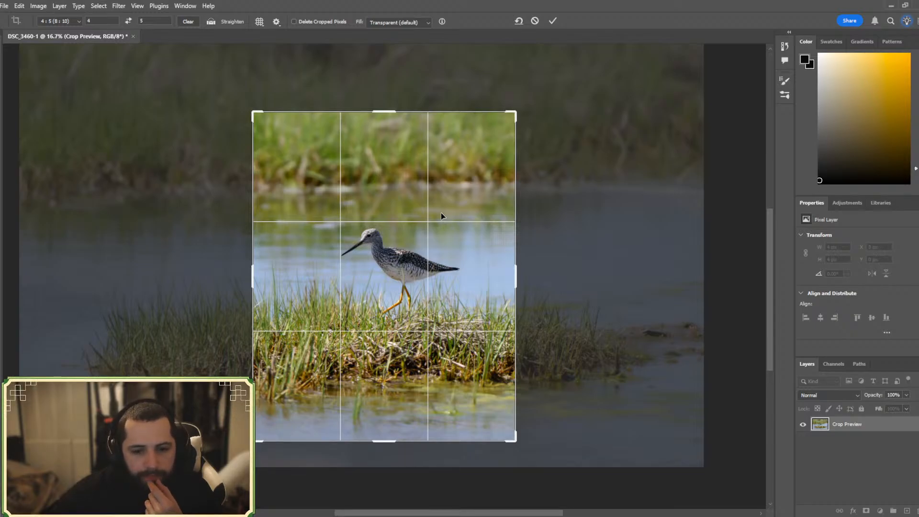
{"action": "left_click_drag", "start_coordinate": [441, 212], "coordinate": [443, 231]}
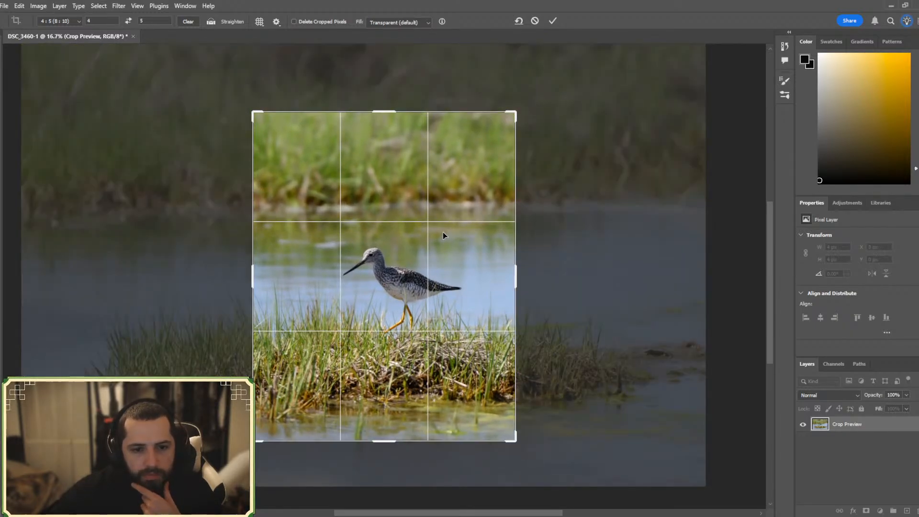
{"action": "key", "text": "Escape"}
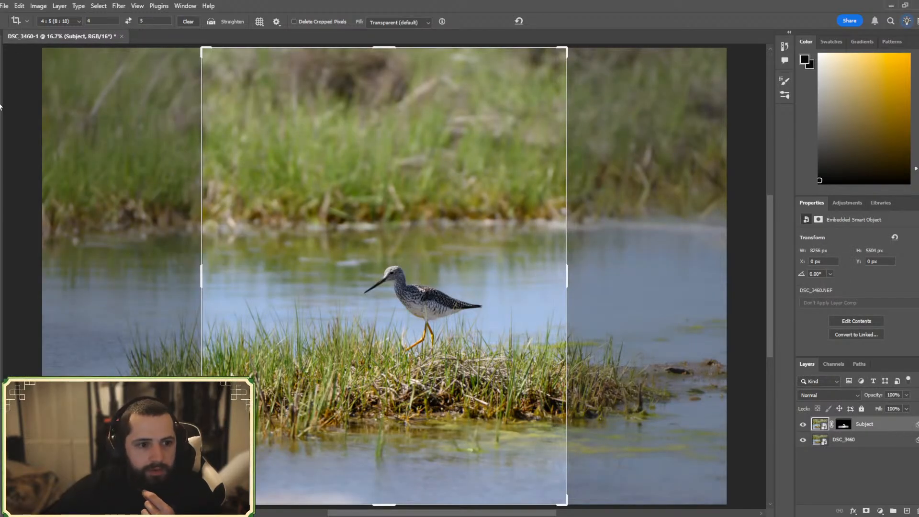
- Switch to the Brush and target the Subject layer's mask, keeping the existing mask
{"action": "key", "text": "b"}
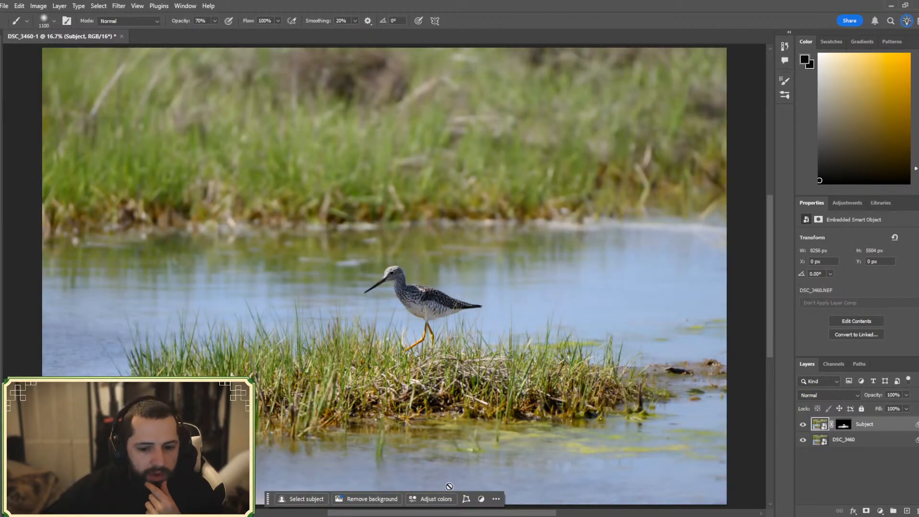
{"action": "left_click", "coordinate": [376, 498]}
{"action": "left_click", "coordinate": [470, 196]}
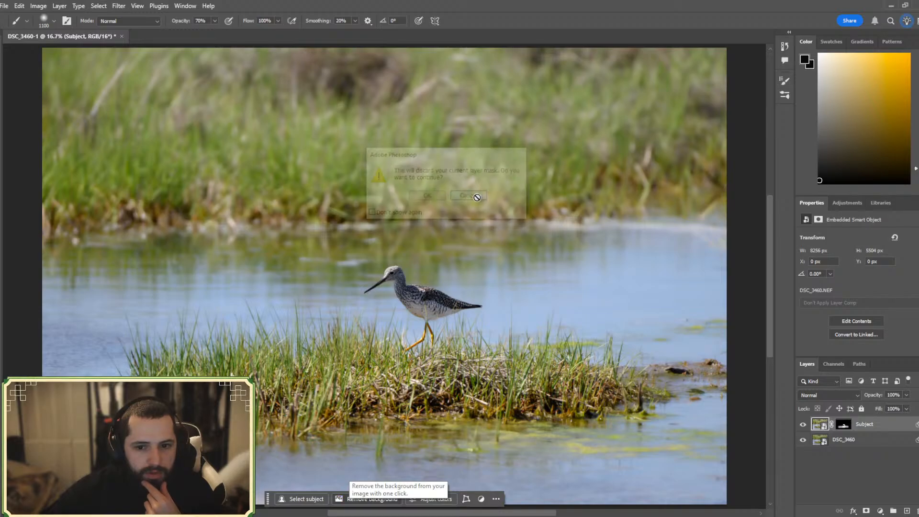
{"action": "left_click", "coordinate": [838, 424]}
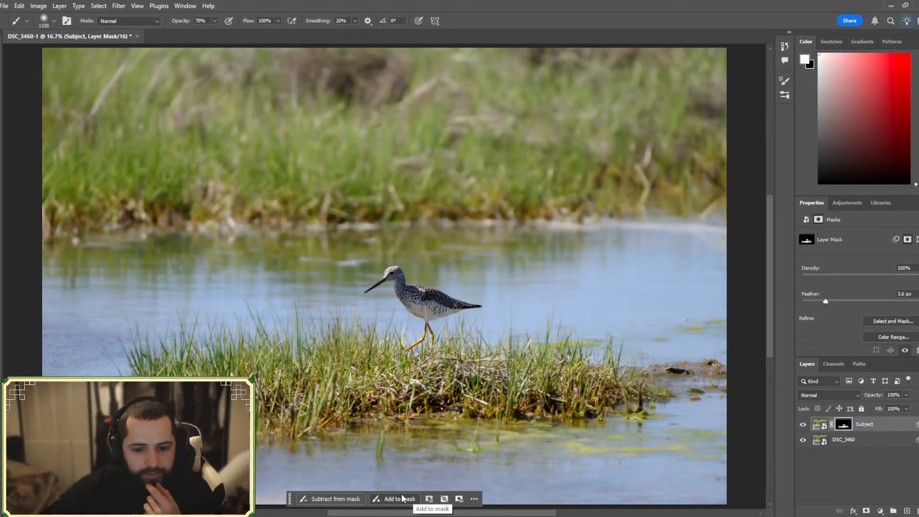
{"action": "scroll", "coordinate": [355, 387], "scroll_direction": "down", "scroll_amount": 1}
{"action": "scroll", "coordinate": [354, 386], "scroll_direction": "down", "scroll_amount": 1}
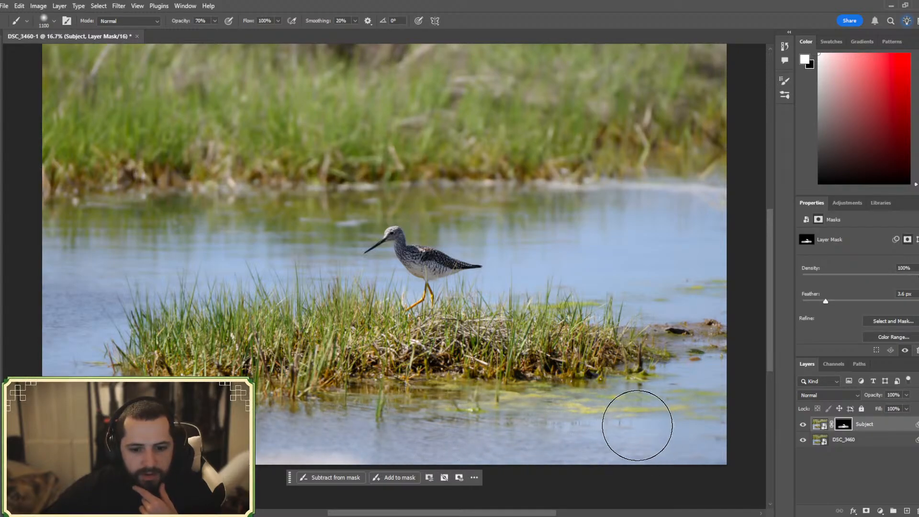
- Start the 4 : 5 (8 : 10) crop again and tighten the frame around the bird and the grassy island
{"action": "key", "text": "c"}
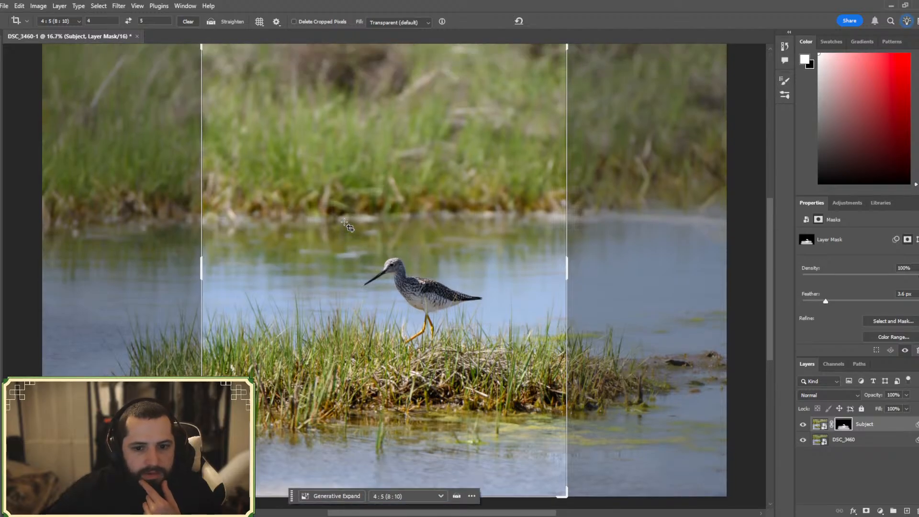
{"action": "left_click_drag", "start_coordinate": [387, 47], "coordinate": [393, 112]}
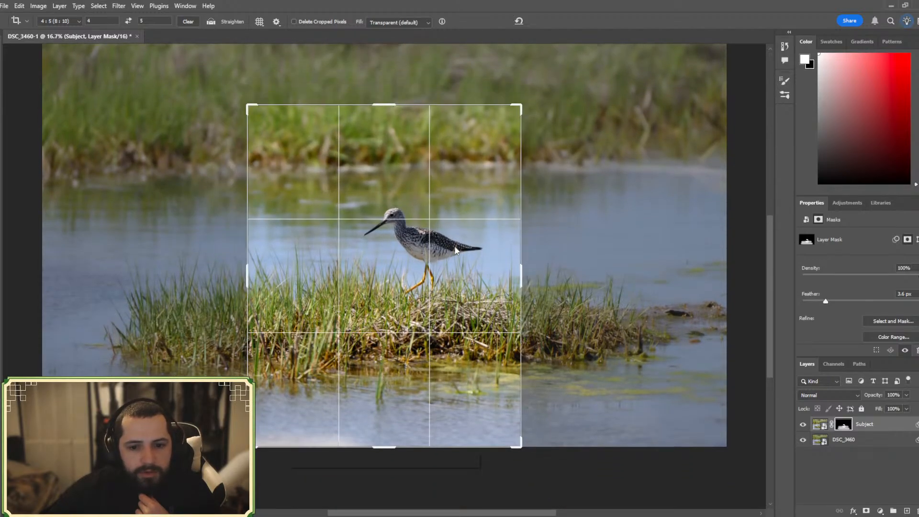
{"action": "left_click_drag", "start_coordinate": [446, 273], "coordinate": [410, 309]}
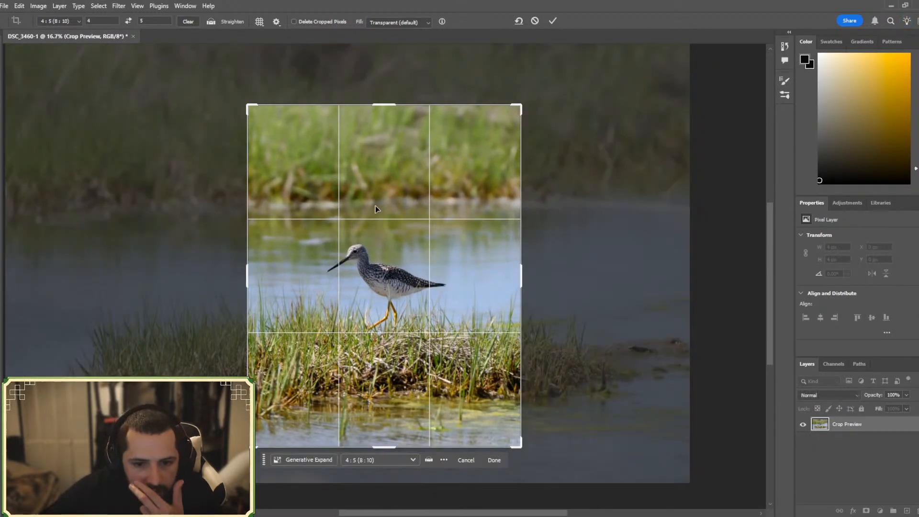
{"action": "left_click_drag", "start_coordinate": [384, 107], "coordinate": [384, 135]}
{"action": "left_click_drag", "start_coordinate": [428, 275], "coordinate": [445, 287]}
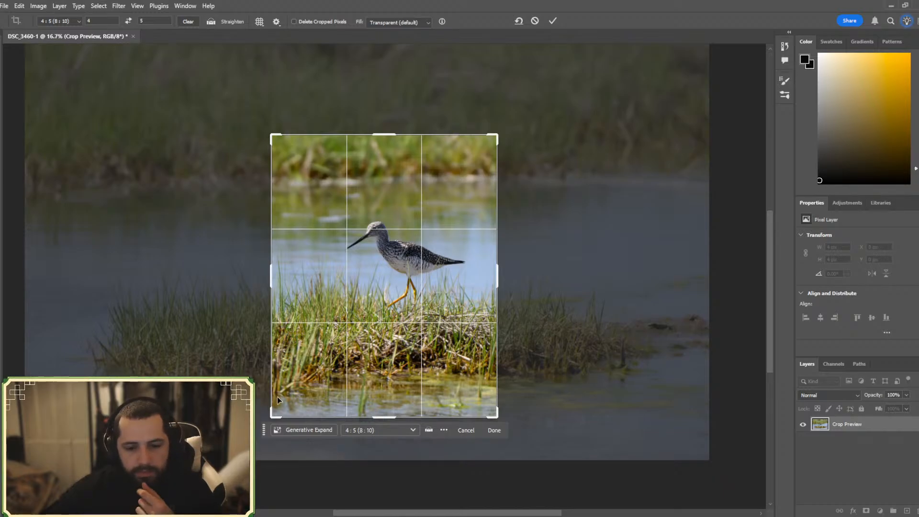
{"action": "left_click_drag", "start_coordinate": [271, 416], "coordinate": [277, 410]}
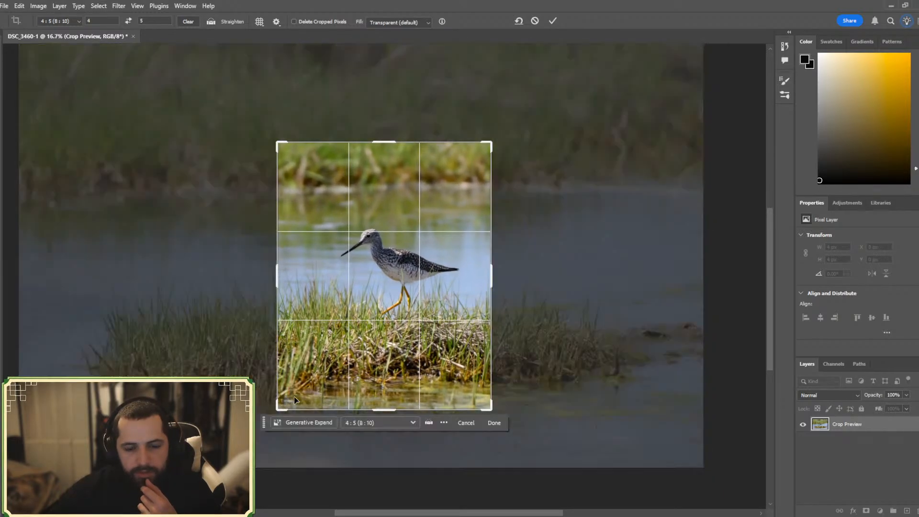
- Fine-tune the photo's position in the crop so the bird's feet meet the lower thirds line, and commit the crop
{"action": "mouse_move", "coordinate": [381, 333]}
{"action": "left_mouse_down"}
{"action": "mouse_move", "coordinate": [374, 329]}
{"action": "mouse_move", "coordinate": [386, 329]}
{"action": "left_mouse_up"}
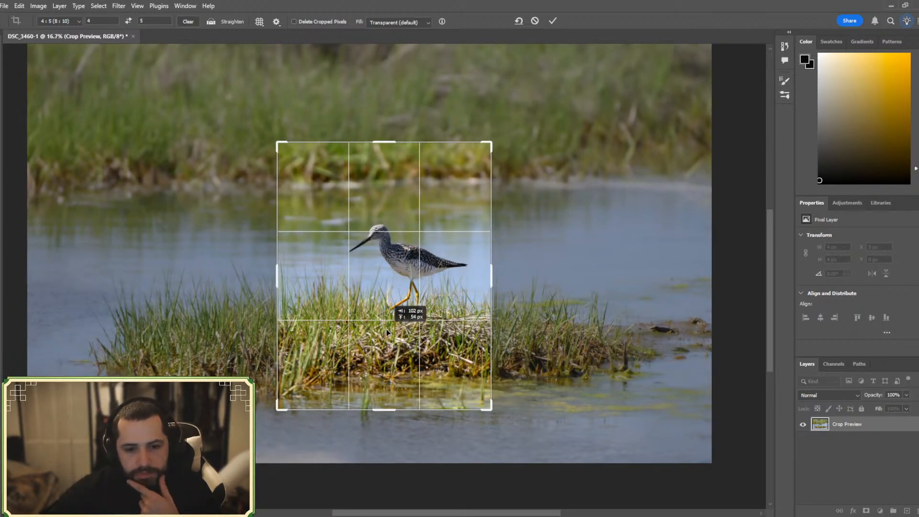
{"action": "left_click_drag", "start_coordinate": [386, 329], "coordinate": [403, 339]}
{"action": "left_click_drag", "start_coordinate": [443, 369], "coordinate": [433, 367]}
{"action": "left_click_drag", "start_coordinate": [428, 334], "coordinate": [428, 336]}
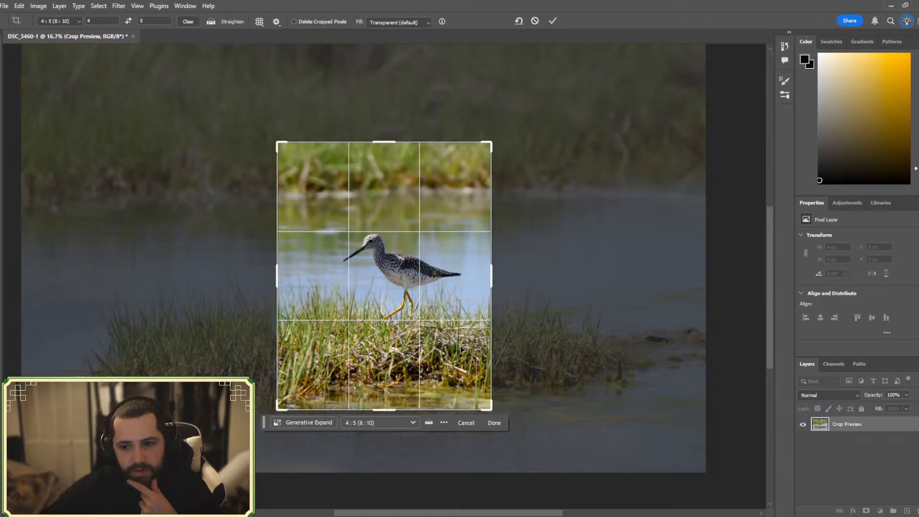
{"action": "left_click_drag", "start_coordinate": [431, 286], "coordinate": [432, 285]}
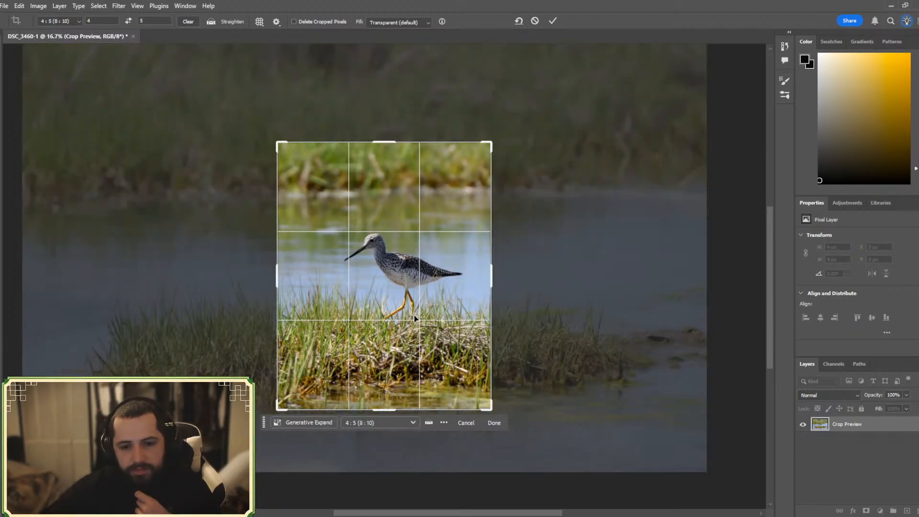
{"action": "left_click_drag", "start_coordinate": [415, 315], "coordinate": [414, 317]}
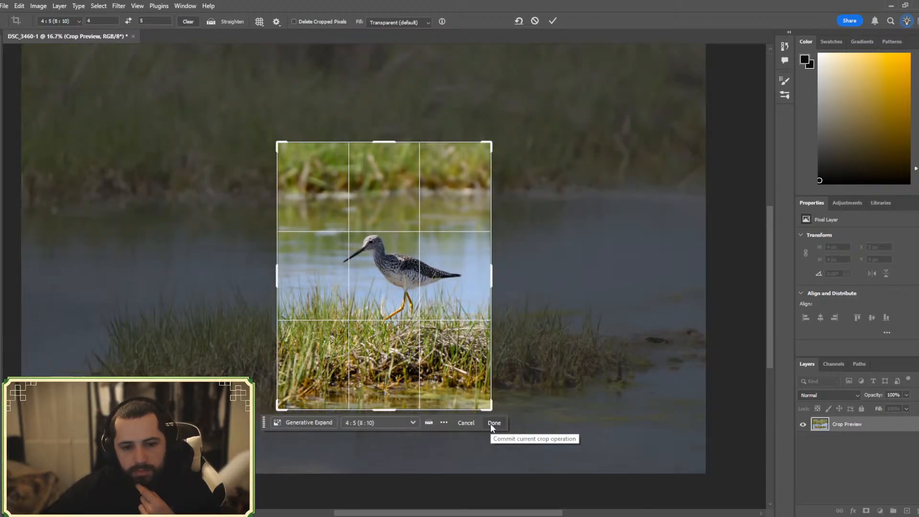
{"action": "left_click", "coordinate": [490, 423]}
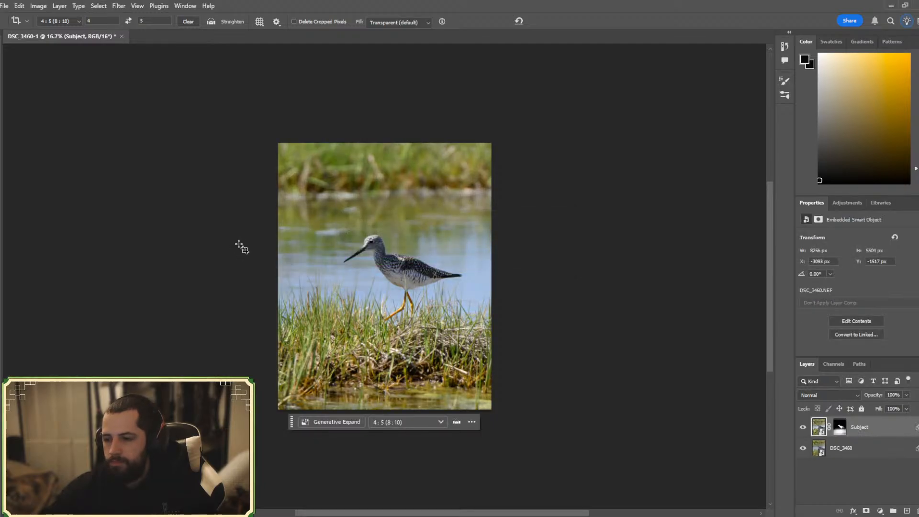
- Examine the cropped composition at 33.3% and smaller magnifications to judge the framing and the levelness of the photo
{"action": "key", "text": "ctrl+plus"}
{"action": "key", "text": "ctrl+plus"}
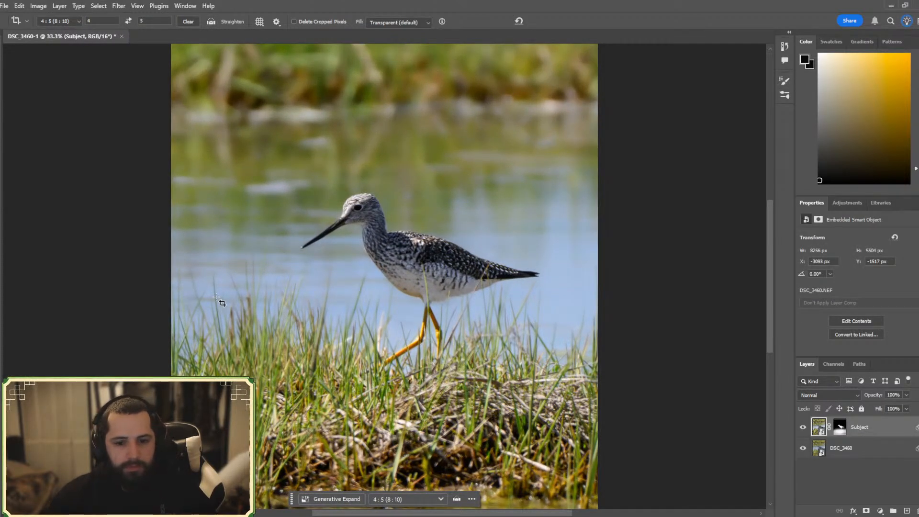
{"action": "key", "text": "ctrl+minus"}
{"action": "key", "text": "ctrl+minus"}
{"action": "key", "text": "ctrl+plus"}
{"action": "key", "text": "ctrl+plus"}
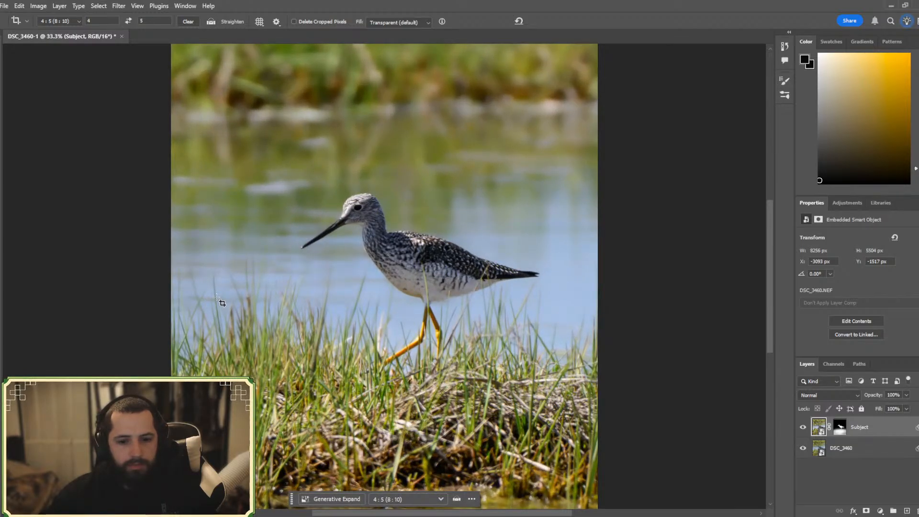
{"action": "key", "text": "ctrl+minus"}
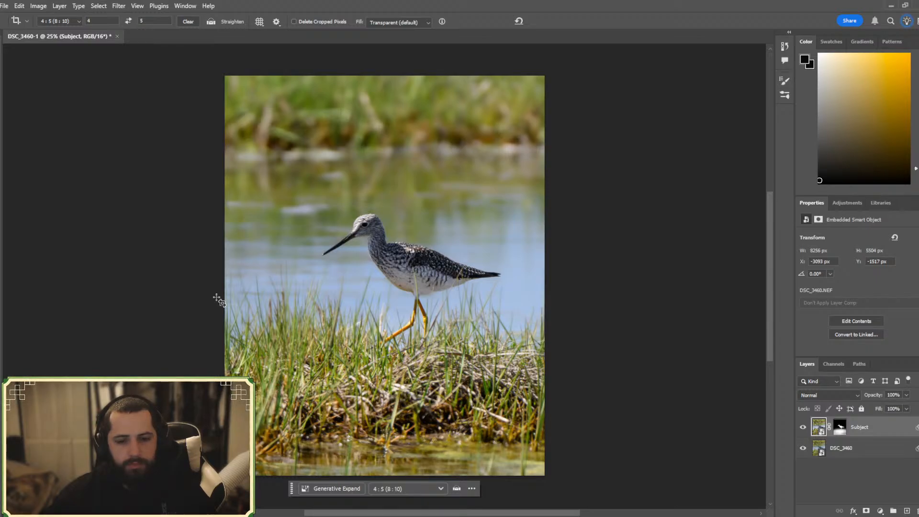
{"action": "key", "text": "ctrl"}
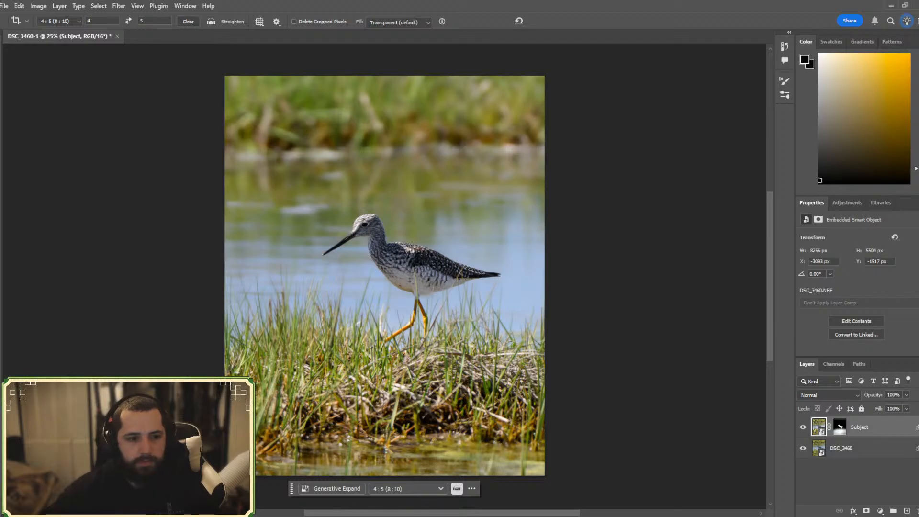
- Crop slightly tighter at 4 : 5, rotate the photo clockwise by about 1.2° to level it, and commit the crop
{"action": "left_click_drag", "start_coordinate": [225, 475], "coordinate": [227, 471]}
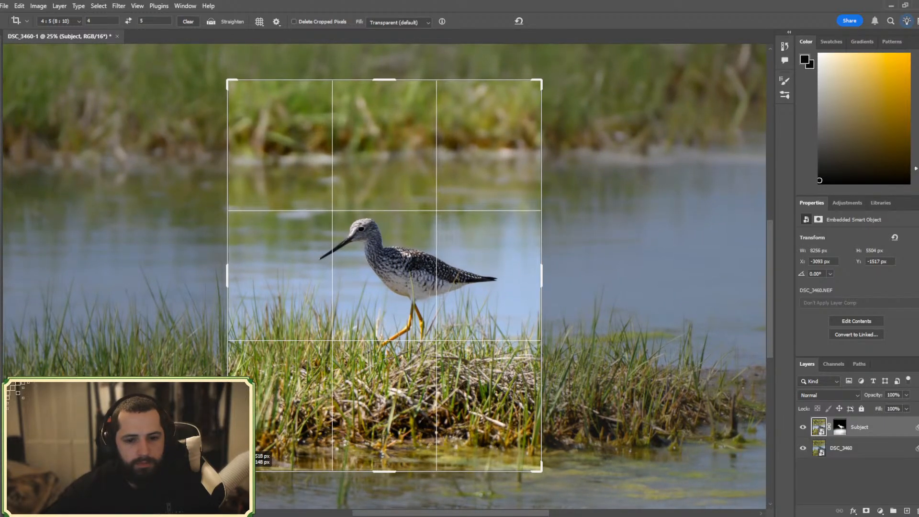
{"action": "left_click_drag", "start_coordinate": [551, 475], "coordinate": [545, 477]}
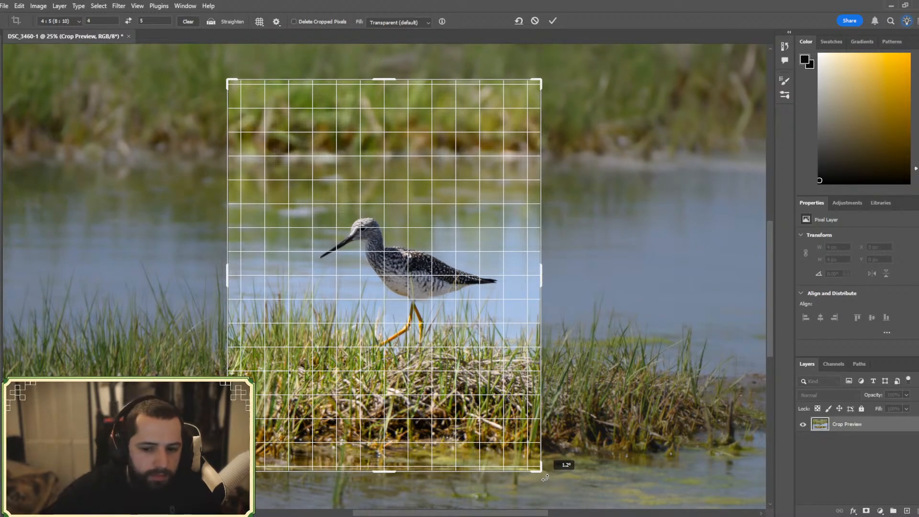
{"action": "left_click_drag", "start_coordinate": [544, 477], "coordinate": [545, 478]}
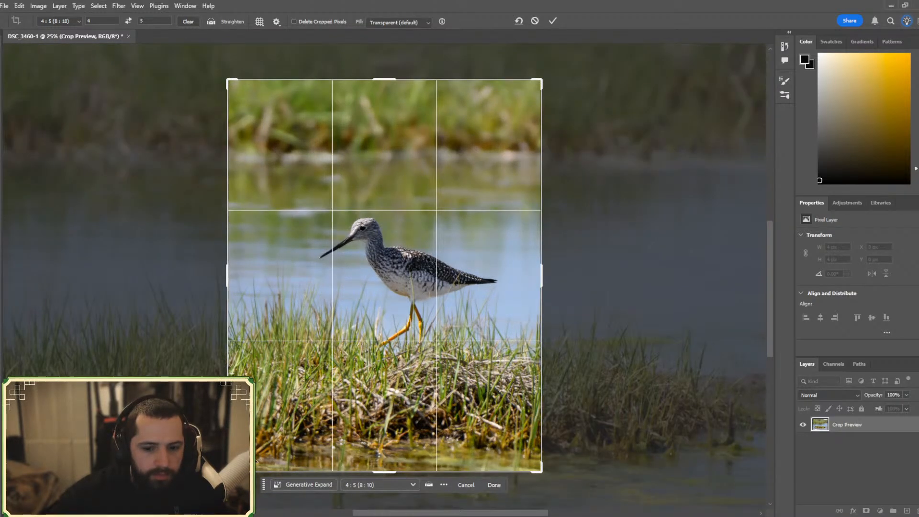
{"action": "left_click_drag", "start_coordinate": [227, 472], "coordinate": [230, 469]}
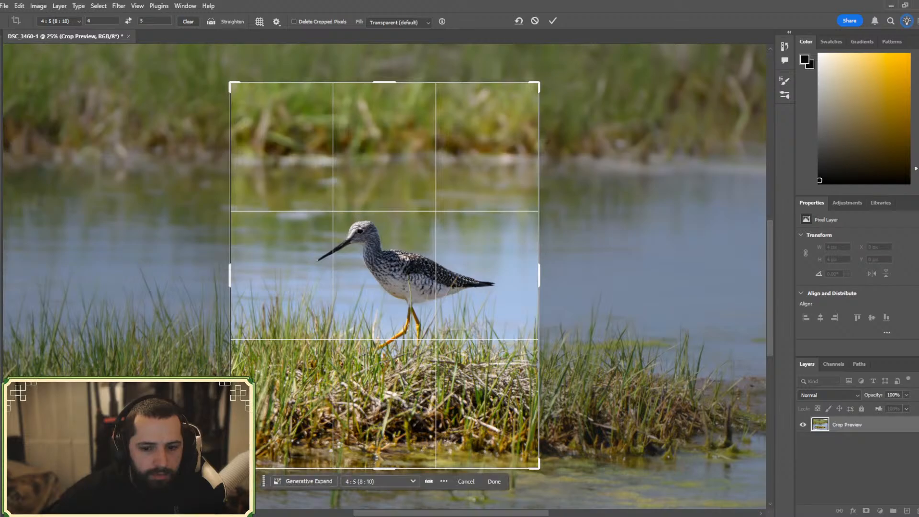
{"action": "left_click", "coordinate": [493, 484]}
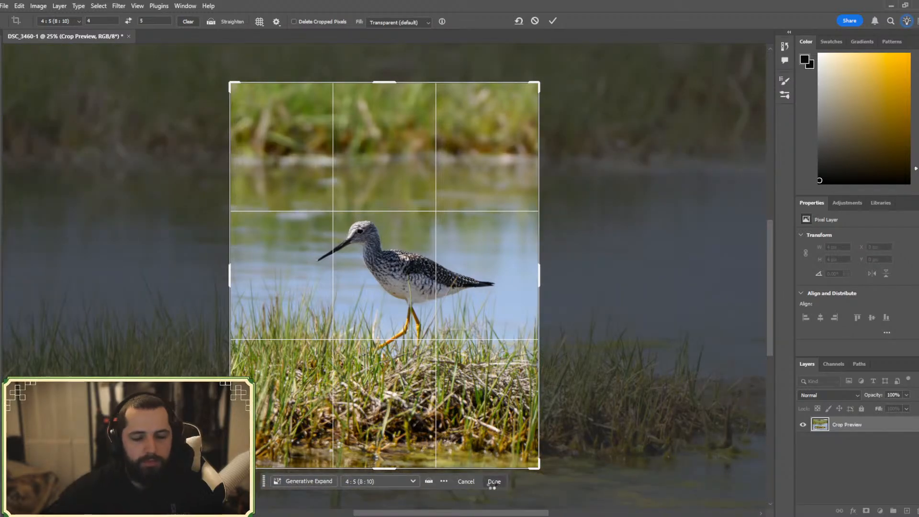
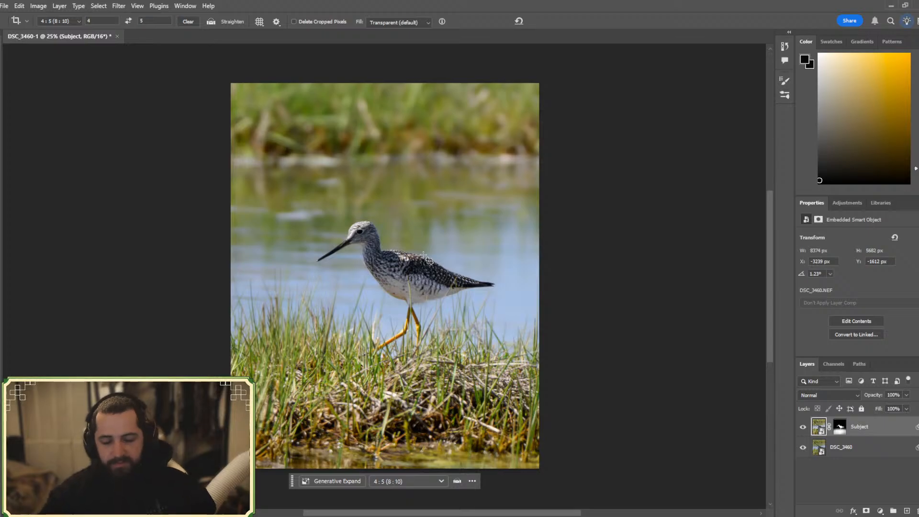
- Select the bird's dark eye with the Quick Selection tool in add mode and add a Curves adjustment layer masked to it
{"action": "key", "text": "ctrl+plus"}
{"action": "key", "text": "ctrl+plus"}
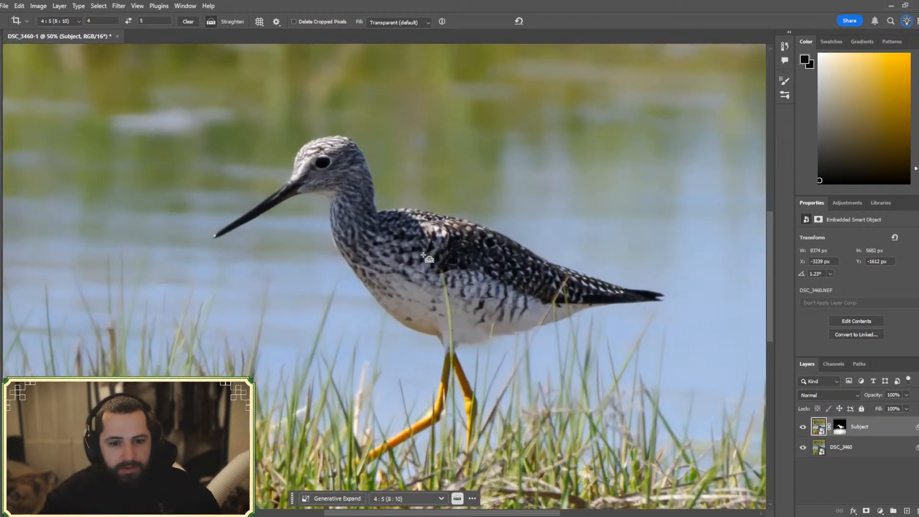
{"action": "key", "text": "ctrl+plus"}
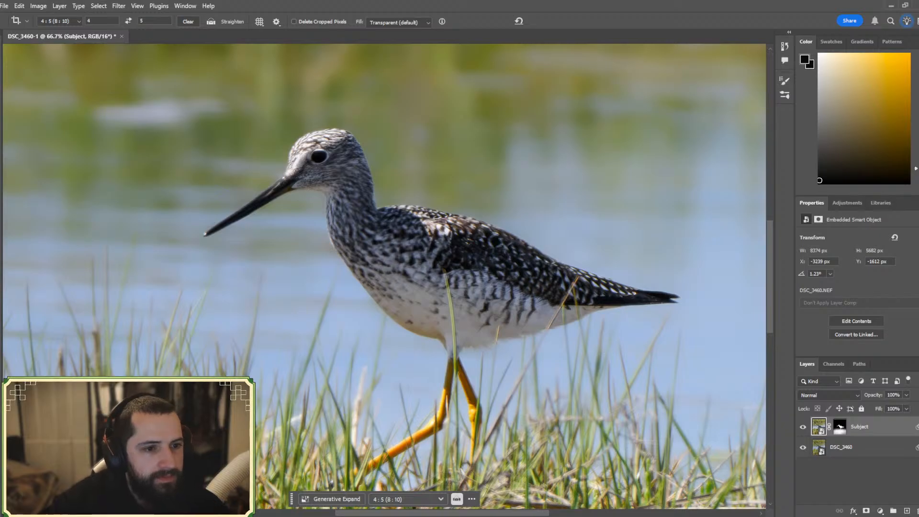
{"action": "key", "text": "w"}
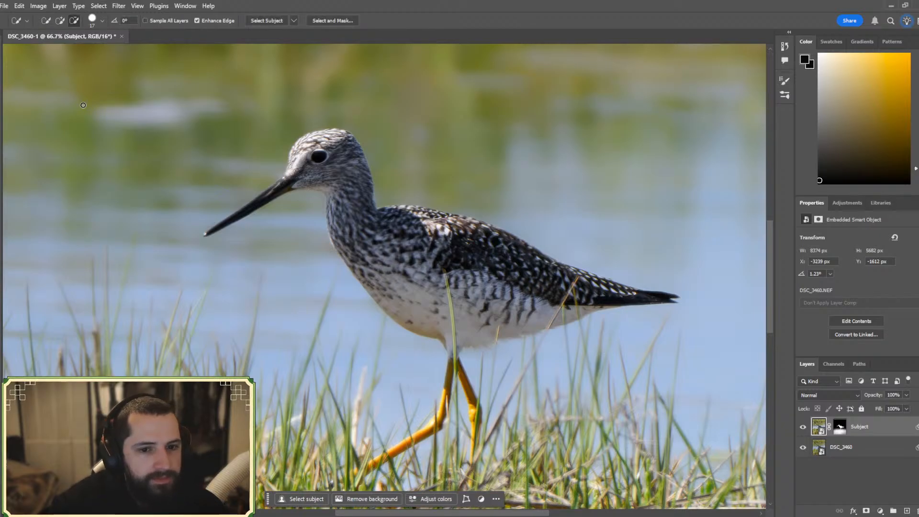
{"action": "left_click", "coordinate": [60, 21]}
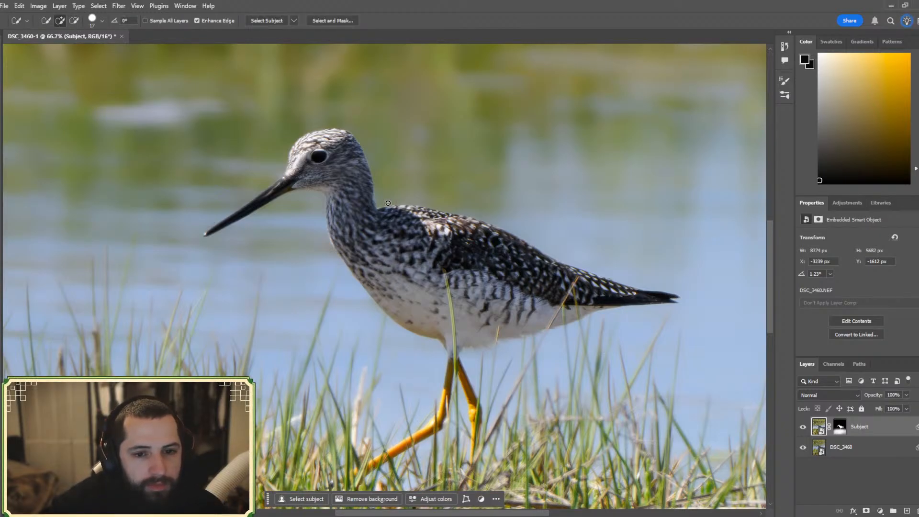
{"action": "key", "text": "ctrl+plus"}
{"action": "key", "text": "ctrl+plus"}
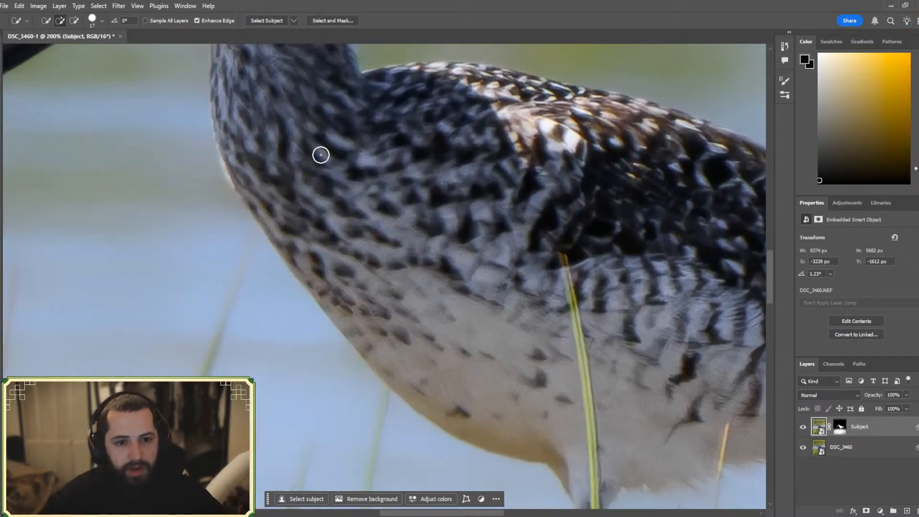
{"action": "scroll", "coordinate": [320, 154], "scroll_direction": "up", "scroll_amount": 3}
{"action": "scroll", "coordinate": [195, 178], "scroll_direction": "up", "scroll_amount": 4}
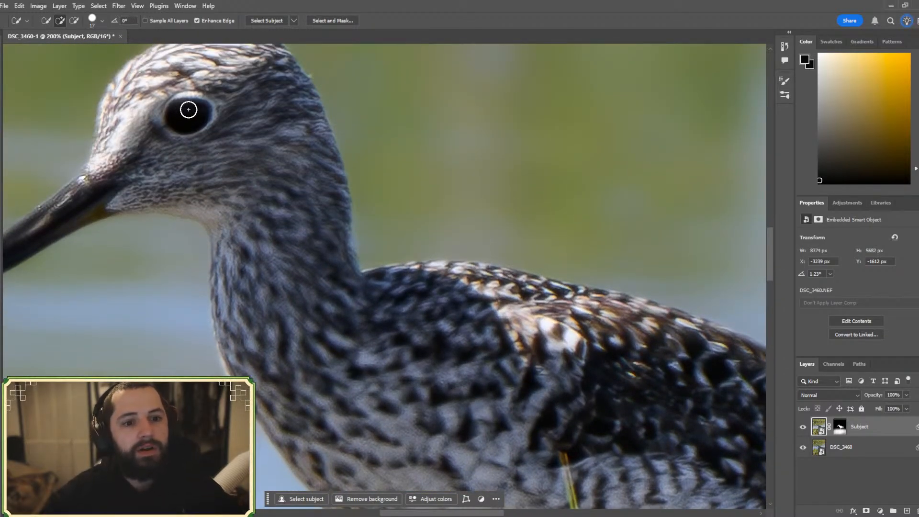
{"action": "left_click_drag", "start_coordinate": [189, 114], "coordinate": [191, 118]}
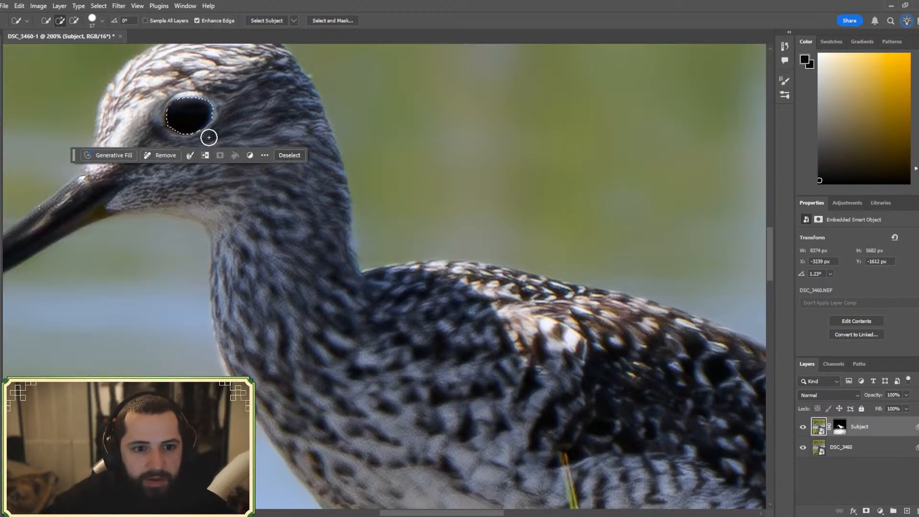
{"action": "left_click", "coordinate": [250, 155]}
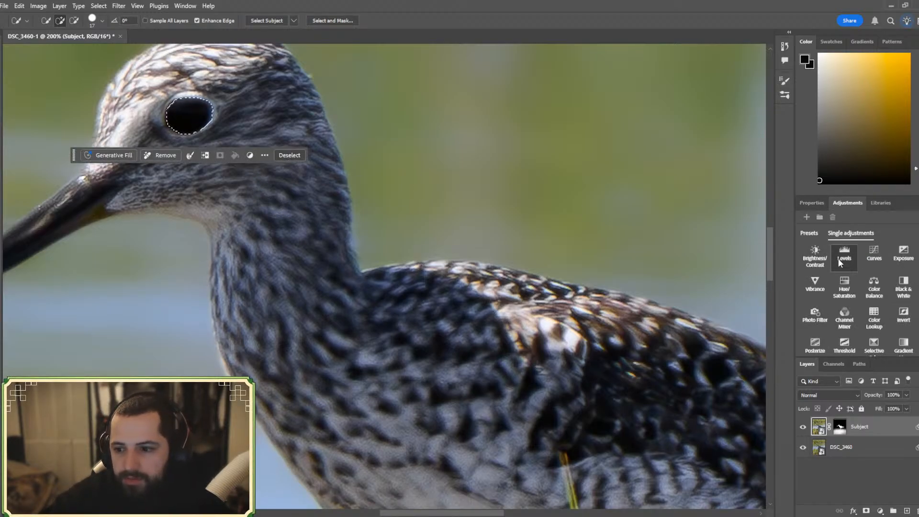
{"action": "left_click", "coordinate": [867, 253]}
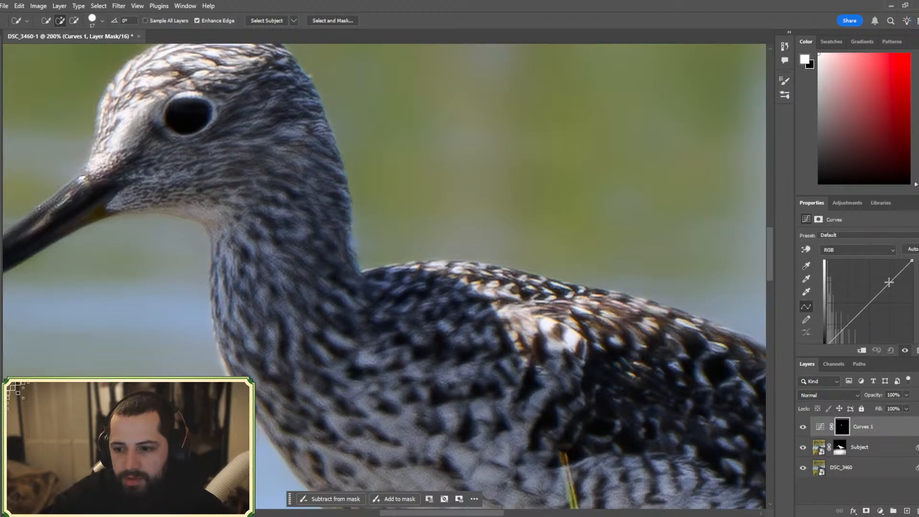
{"action": "left_click_drag", "start_coordinate": [897, 278], "coordinate": [892, 275]}
{"action": "left_click_drag", "start_coordinate": [881, 261], "coordinate": [884, 290]}
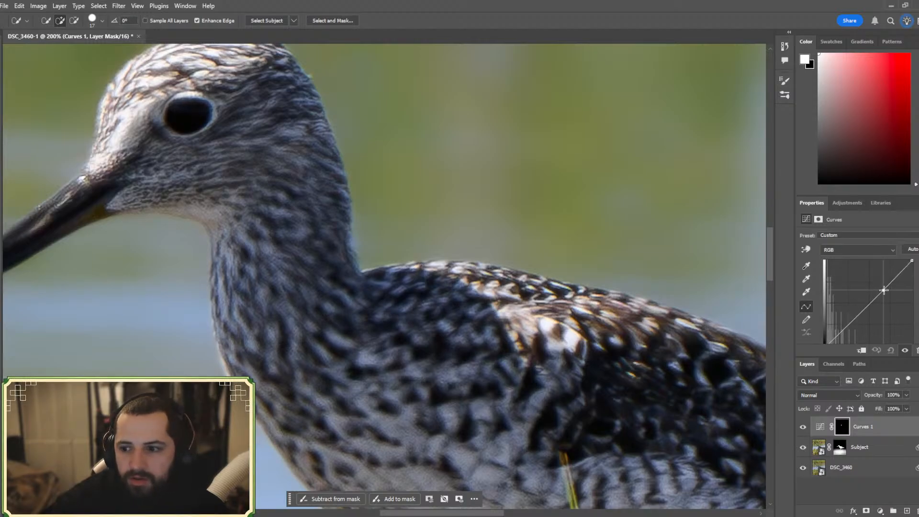
{"action": "left_click", "coordinate": [892, 350]}
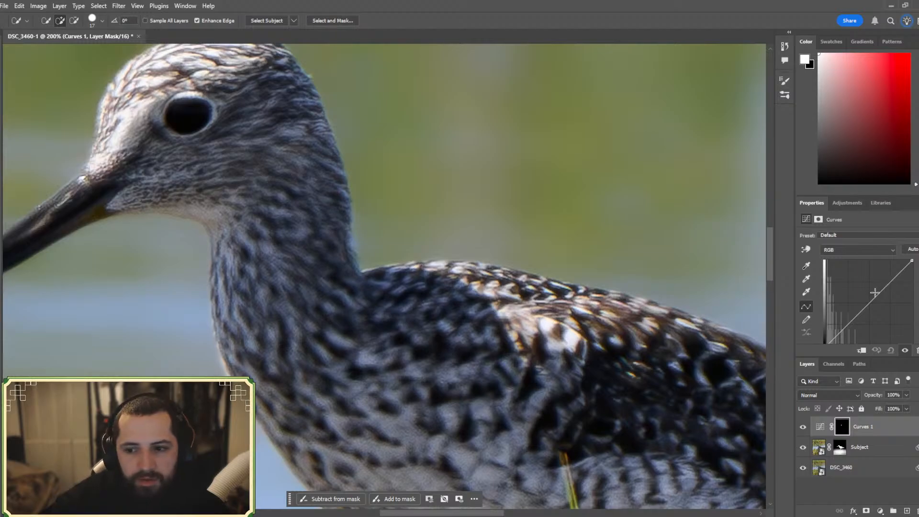
{"action": "left_click", "coordinate": [876, 293]}
{"action": "left_click_drag", "start_coordinate": [875, 292], "coordinate": [843, 299]}
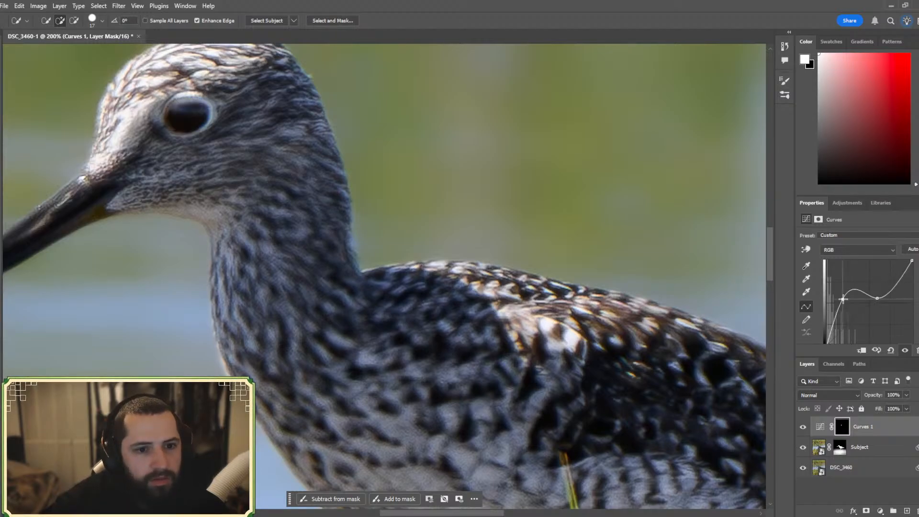
{"action": "left_click", "coordinate": [890, 350]}
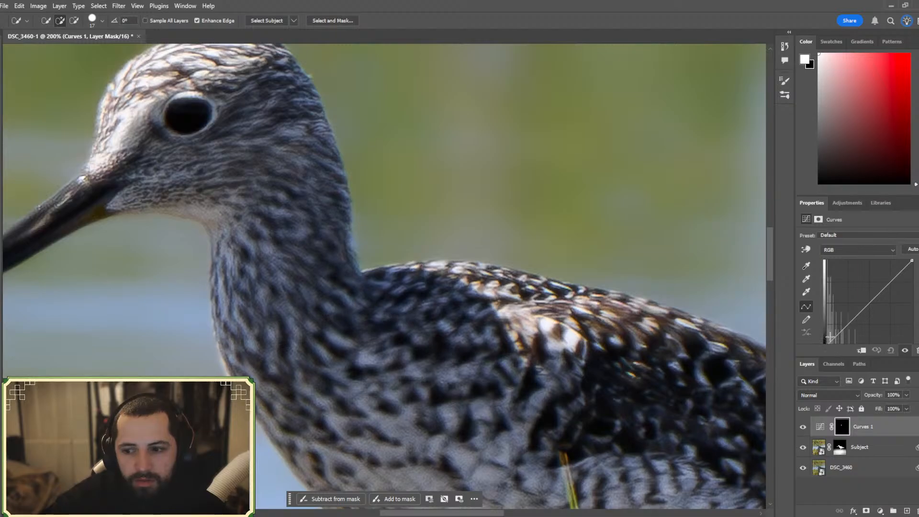
- Shape the eye's RGB curve with a steep lift in the shadows and a second point lowering the upper midtones
{"action": "mouse_move", "coordinate": [831, 339]}
{"action": "left_mouse_down"}
{"action": "mouse_move", "coordinate": [832, 308]}
{"action": "mouse_move", "coordinate": [831, 335]}
{"action": "mouse_move", "coordinate": [832, 324]}
{"action": "left_mouse_up"}
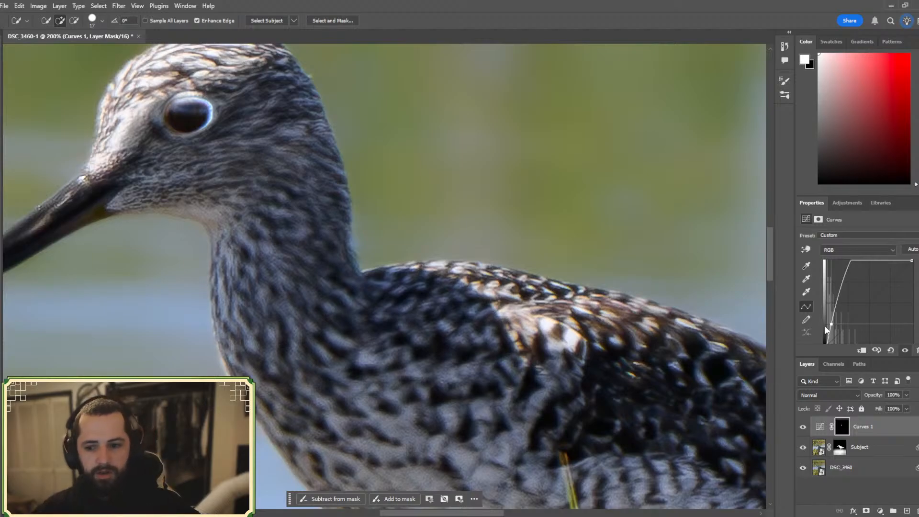
{"action": "left_click_drag", "start_coordinate": [850, 261], "coordinate": [880, 287]}
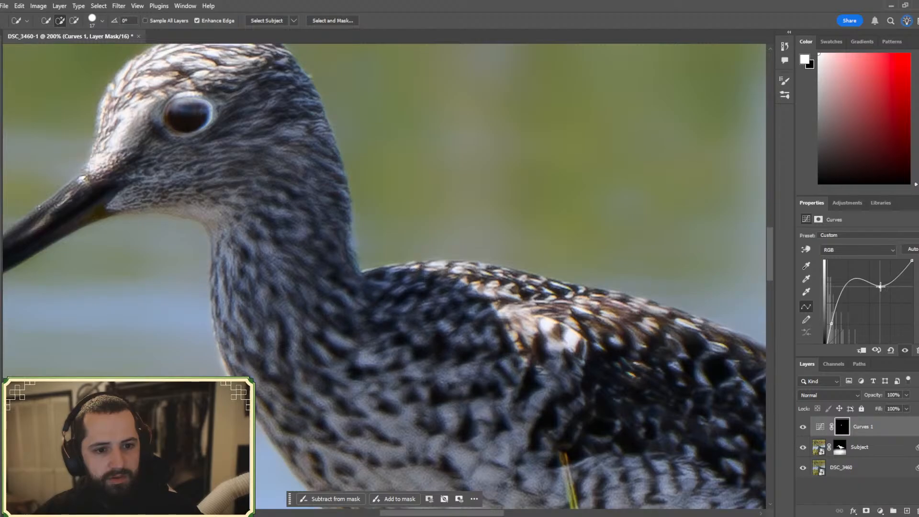
{"action": "left_click", "coordinate": [912, 261]}
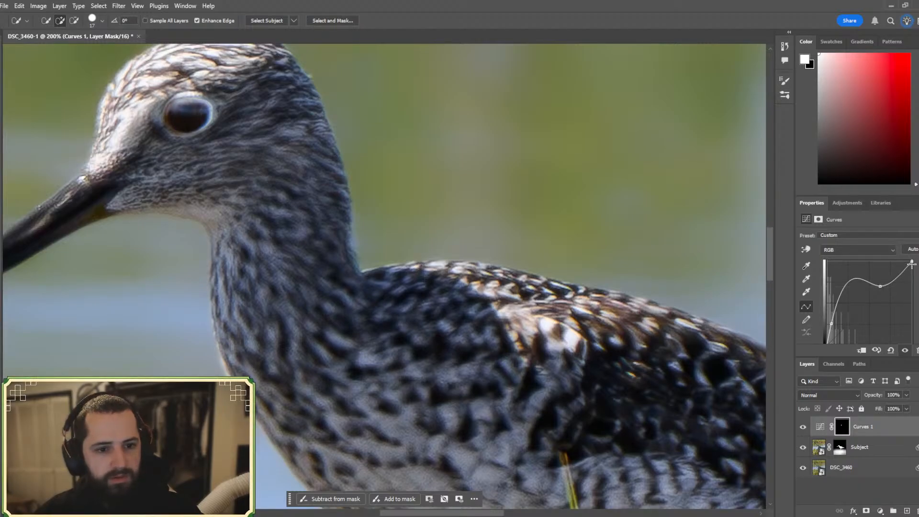
{"action": "left_click_drag", "start_coordinate": [912, 261], "coordinate": [874, 288]}
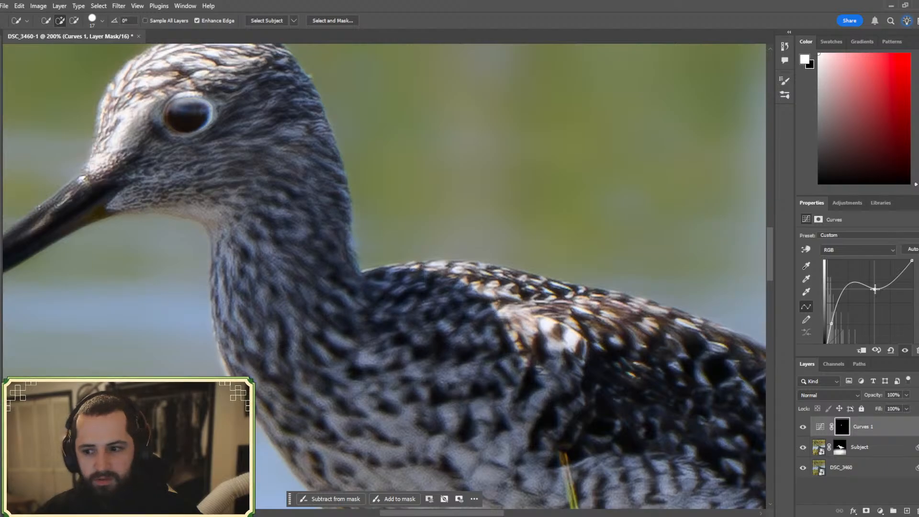
- Try an extra midtone point and a reset of the eye's curve, undoing both to return to the two-point shape
{"action": "mouse_move", "coordinate": [846, 284]}
{"action": "left_mouse_down"}
{"action": "mouse_move", "coordinate": [860, 305]}
{"action": "mouse_move", "coordinate": [856, 295]}
{"action": "left_mouse_up"}
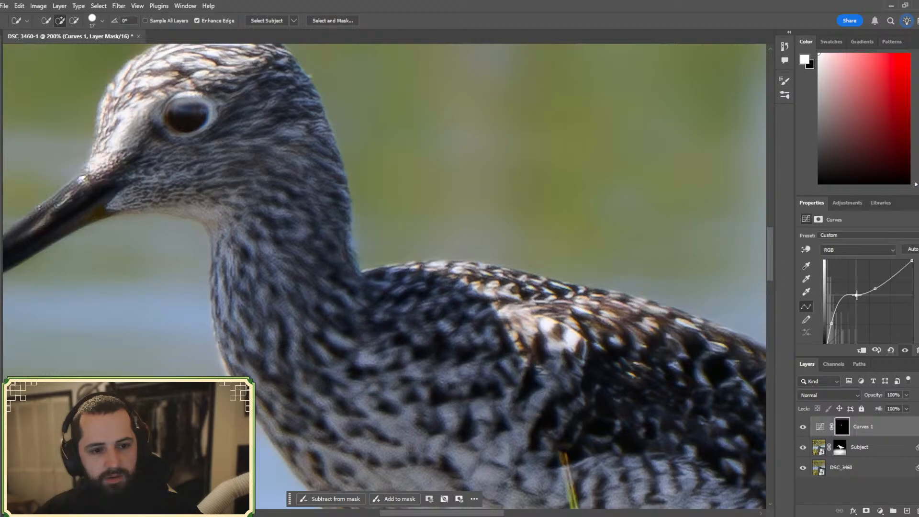
{"action": "key", "text": "ctrl+z"}
{"action": "key", "text": "ctrl+z"}
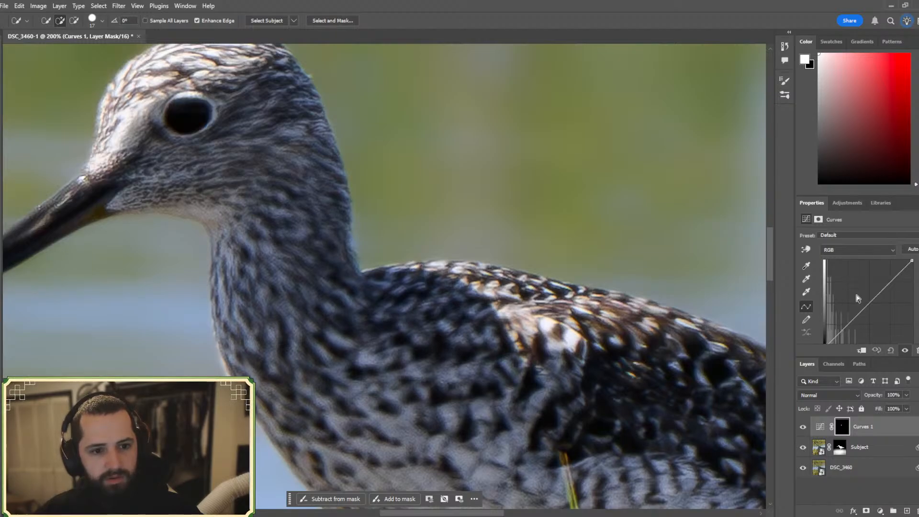
{"action": "left_click", "coordinate": [24, 7]}
{"action": "left_click", "coordinate": [30, 27]}
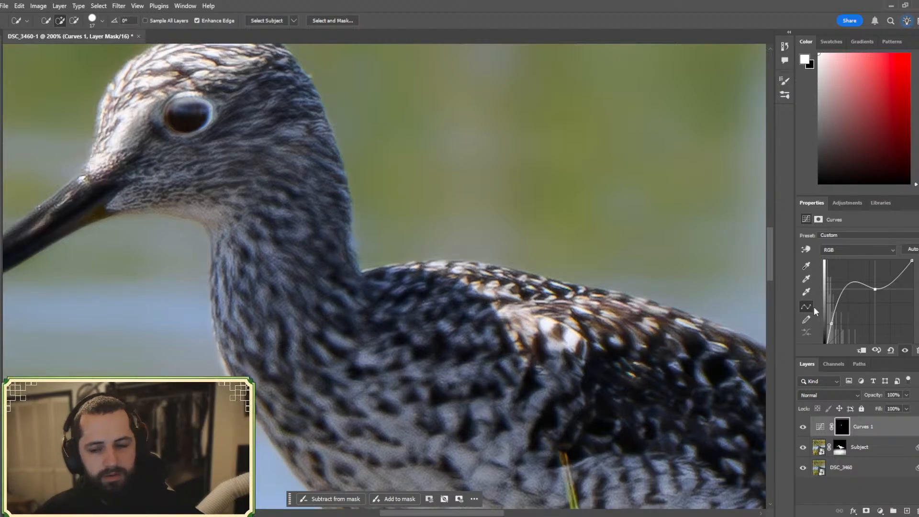
{"action": "left_click", "coordinate": [890, 351]}
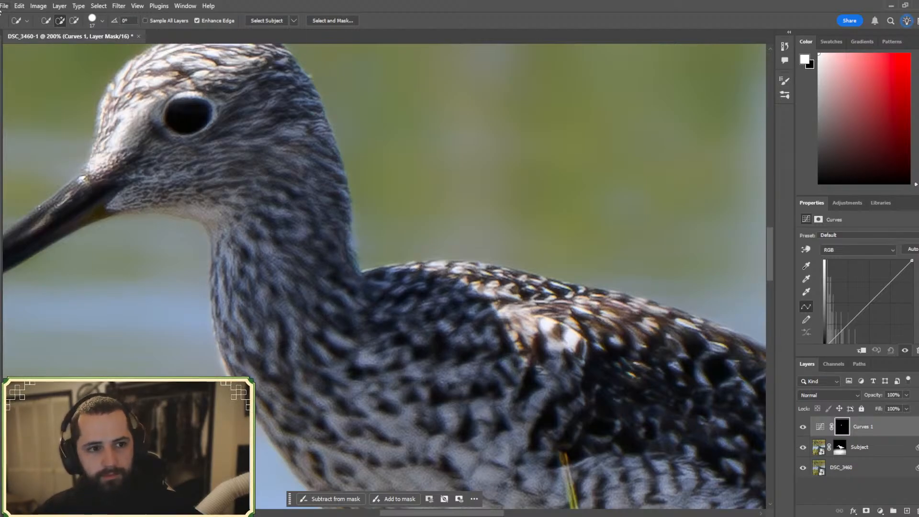
{"action": "left_click", "coordinate": [19, 7]}
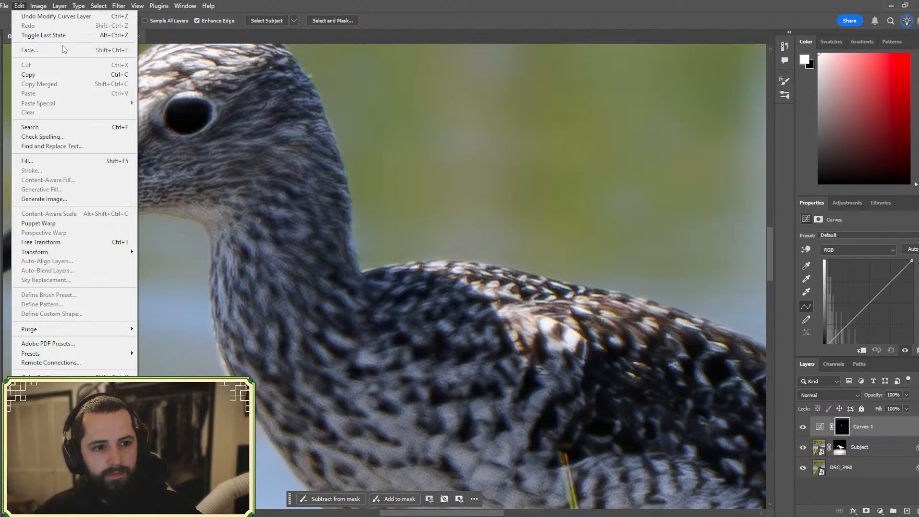
{"action": "left_click", "coordinate": [38, 17]}
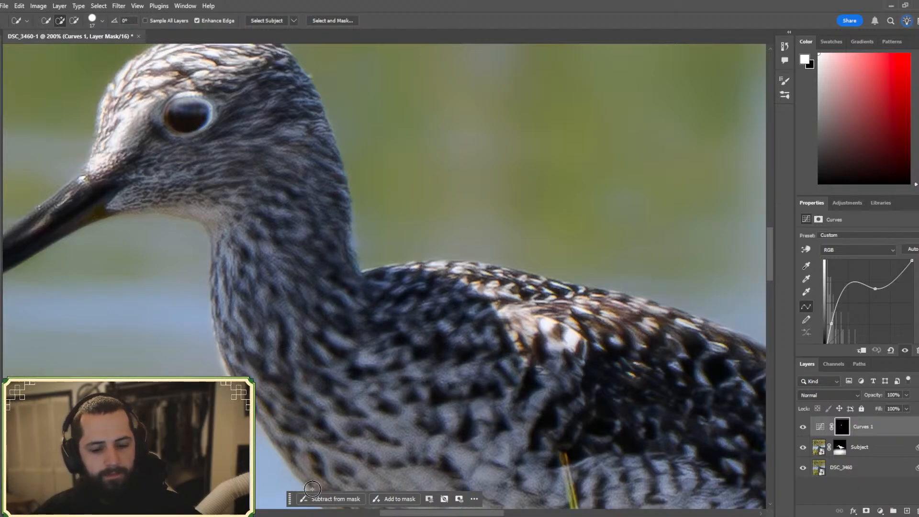
- Rasterize the Subject smart object layer so that the Brush tool can paint on it
{"action": "left_click", "coordinate": [819, 447]}
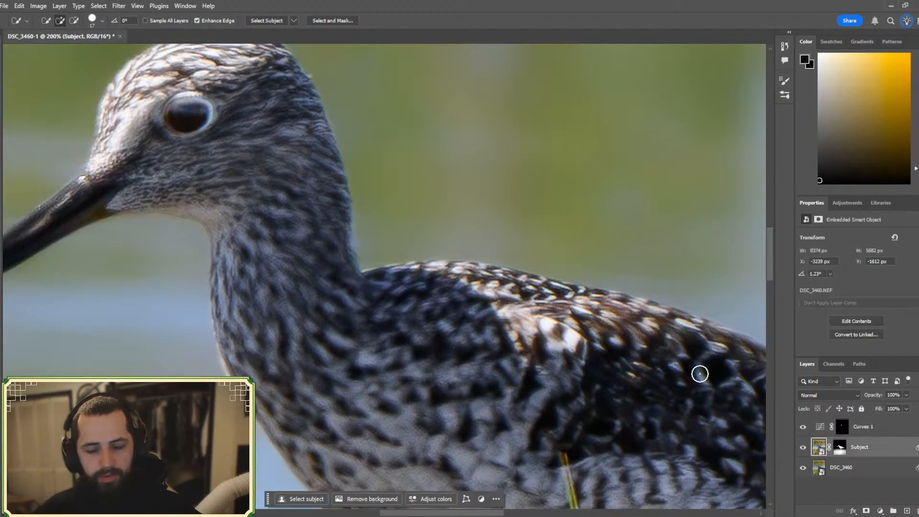
{"action": "key", "text": "b"}
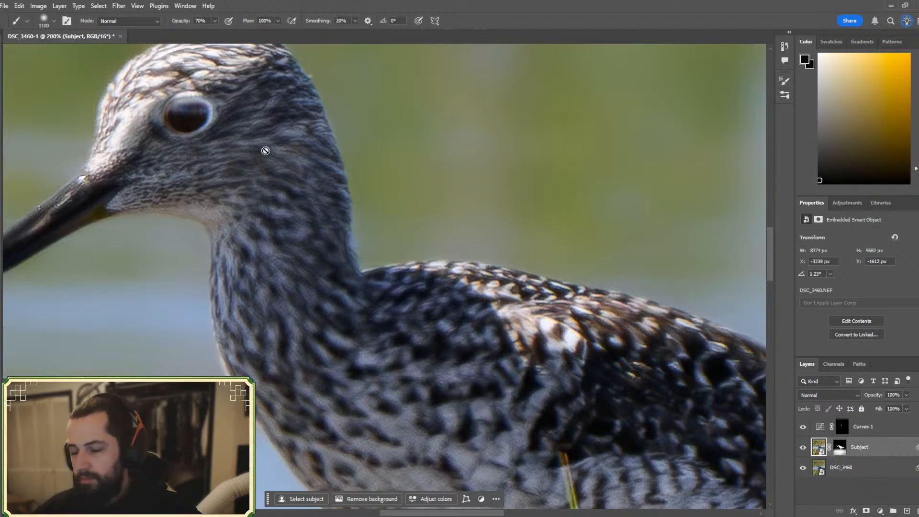
{"action": "left_click", "coordinate": [182, 109]}
{"action": "left_click", "coordinate": [425, 197]}
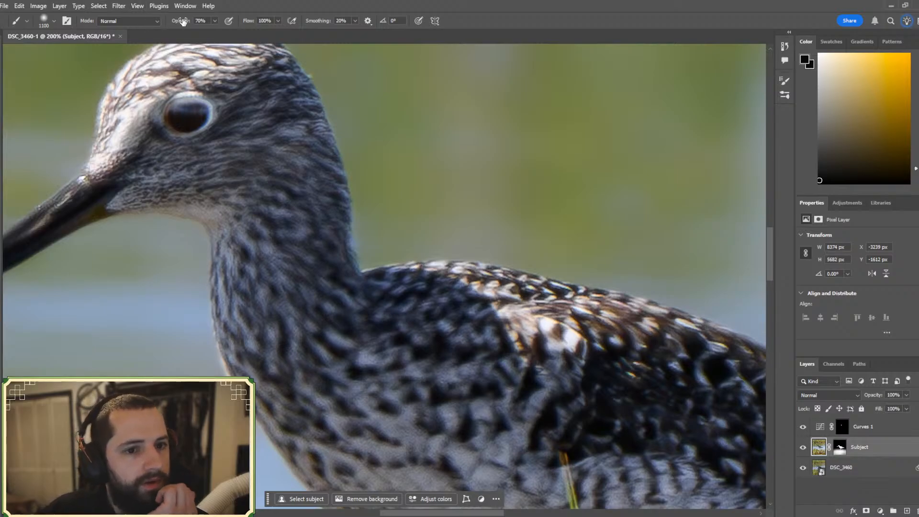
- Set the soft round brush to Lighten mode with 30% opacity and a size of 10 px
{"action": "left_click", "coordinate": [129, 21]}
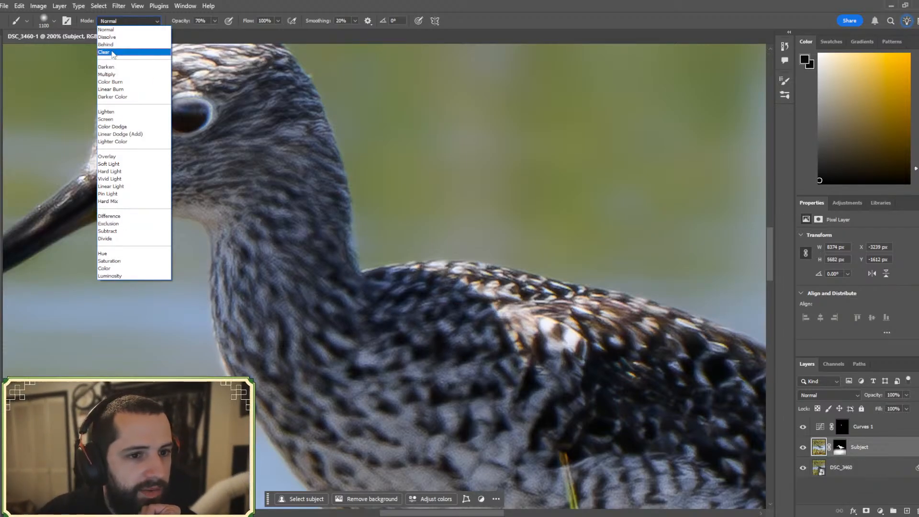
{"action": "left_click", "coordinate": [103, 112]}
{"action": "left_click", "coordinate": [215, 21]}
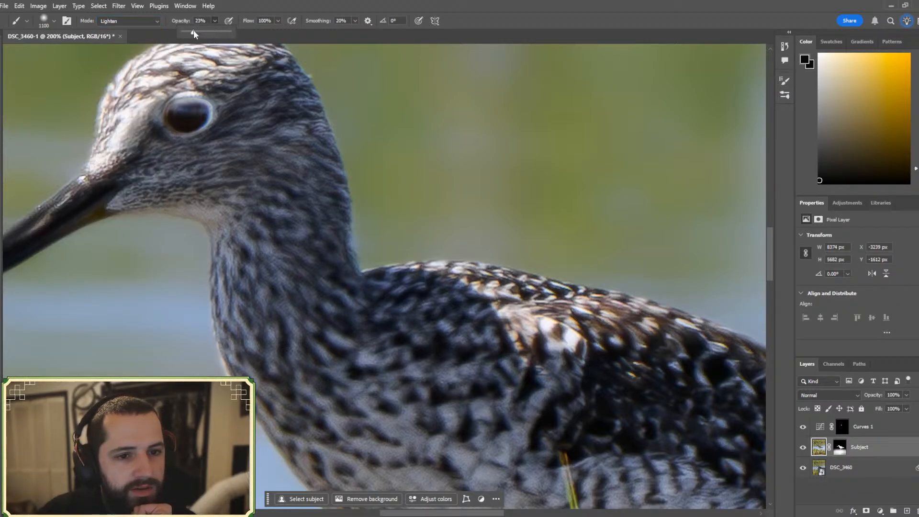
{"action": "left_click_drag", "start_coordinate": [195, 31], "coordinate": [197, 32]}
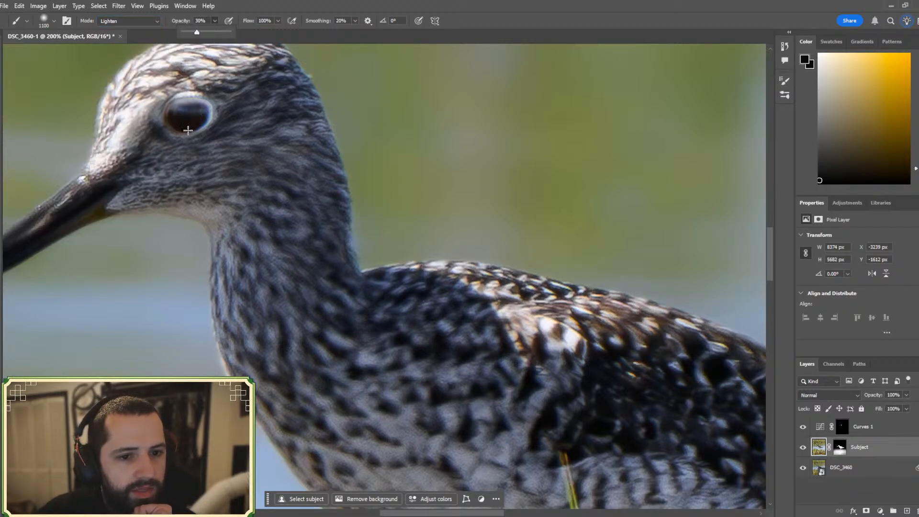
{"action": "left_click", "coordinate": [53, 20]}
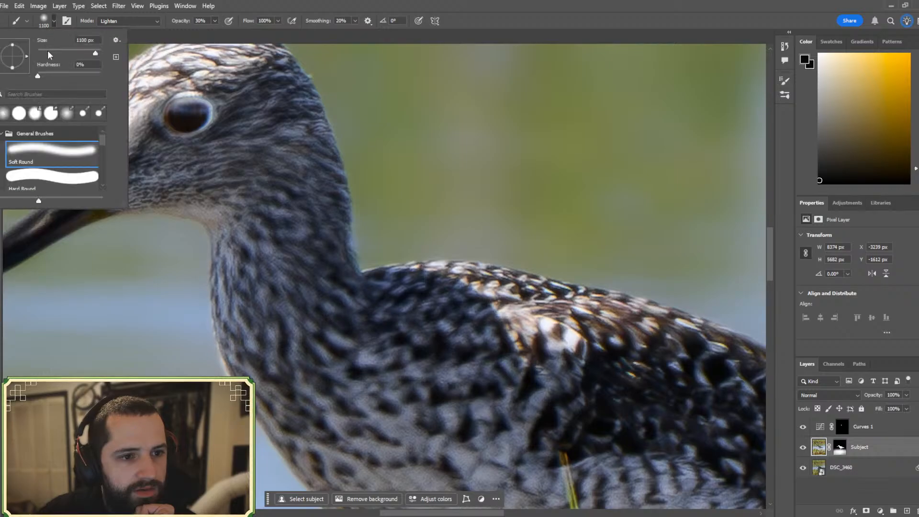
{"action": "left_click", "coordinate": [44, 50]}
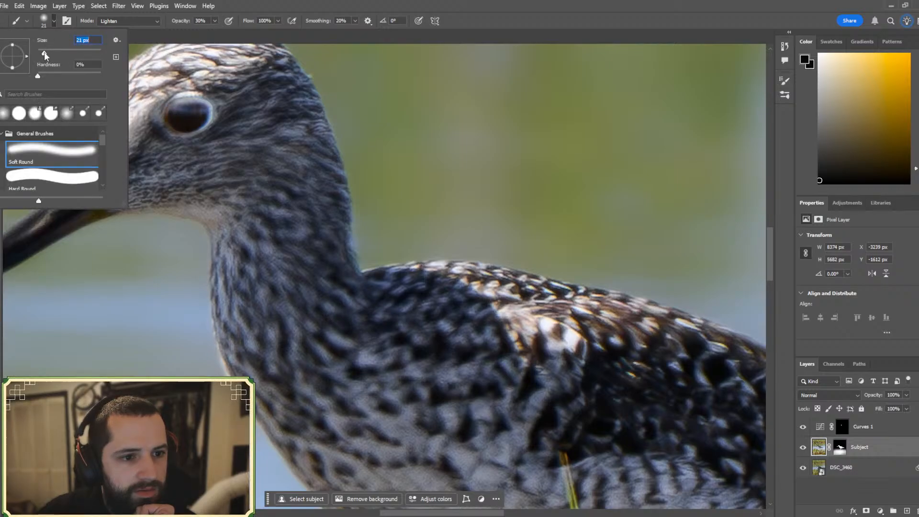
{"action": "left_click_drag", "start_coordinate": [44, 51], "coordinate": [42, 52]}
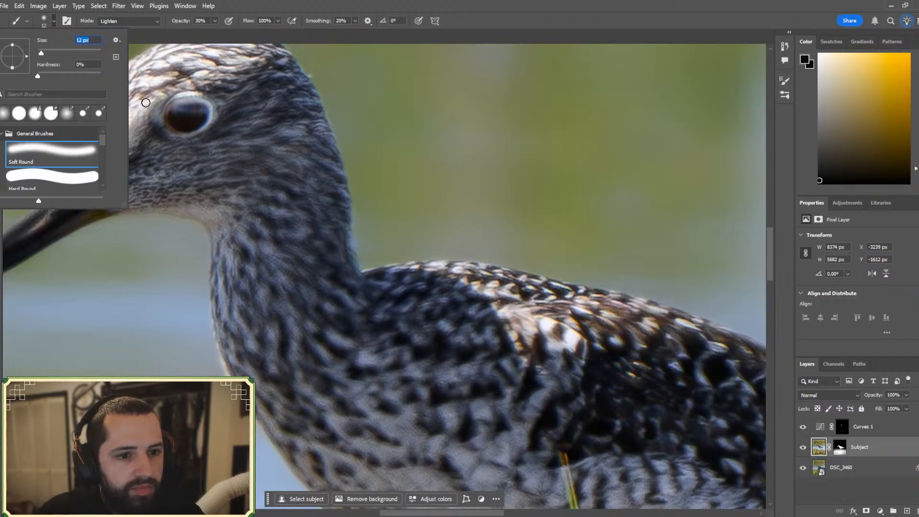
{"action": "left_click_drag", "start_coordinate": [42, 52], "coordinate": [41, 53]}
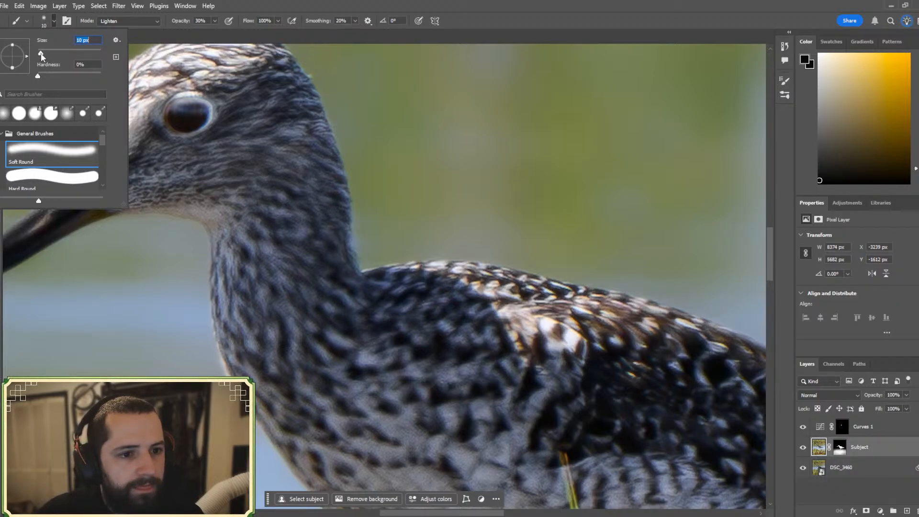
- Sample a dark brown from the iris and paint its edge in Lighten mode, gradually reducing the brush opacity to 6%
{"action": "left_click", "coordinate": [175, 120], "text": "alt"}
{"action": "left_click", "coordinate": [175, 120], "text": "alt"}
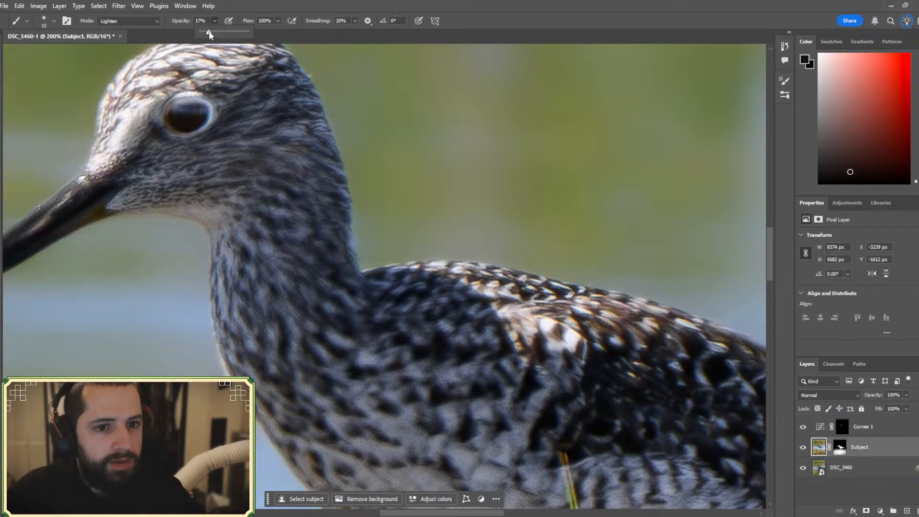
{"action": "left_click_drag", "start_coordinate": [207, 32], "coordinate": [209, 31]}
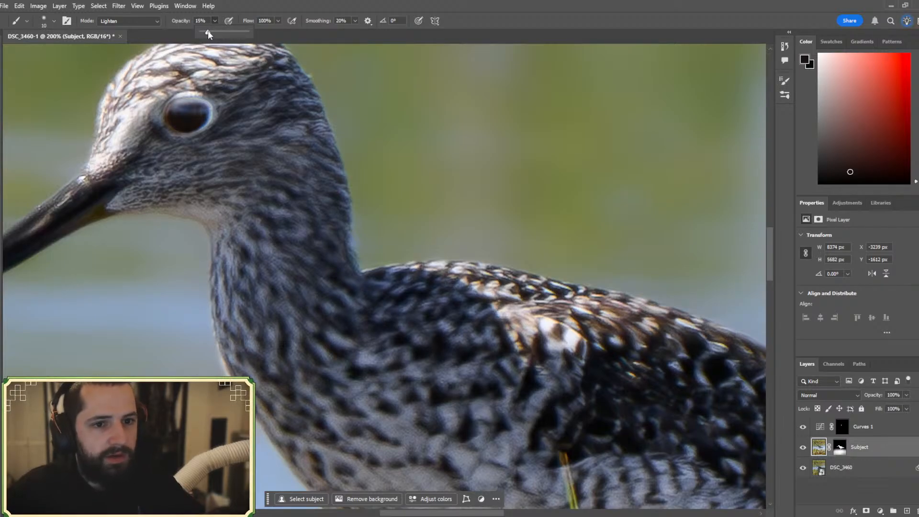
{"action": "left_click", "coordinate": [175, 121]}
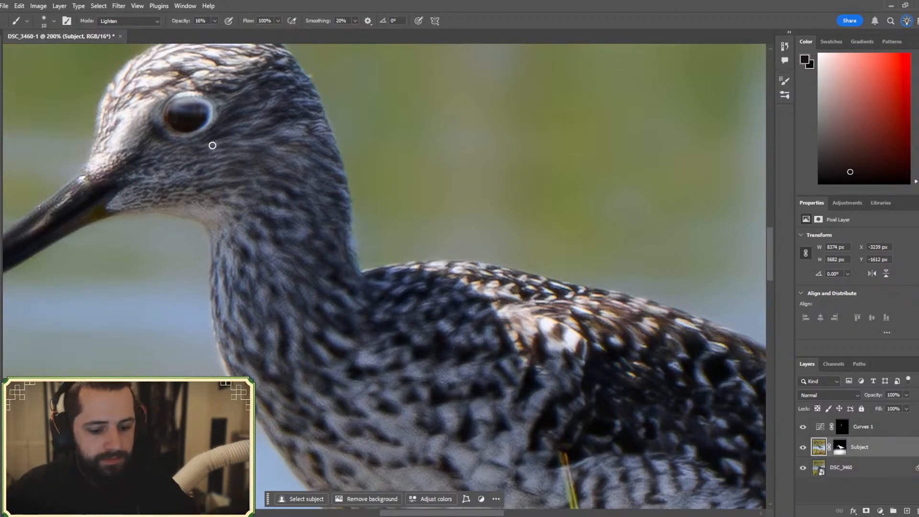
{"action": "left_click", "coordinate": [215, 21]}
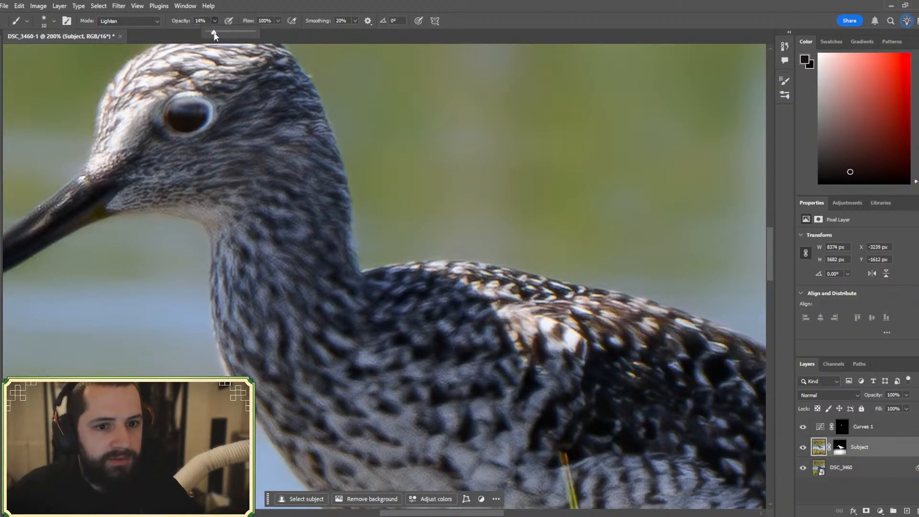
{"action": "left_click", "coordinate": [175, 121]}
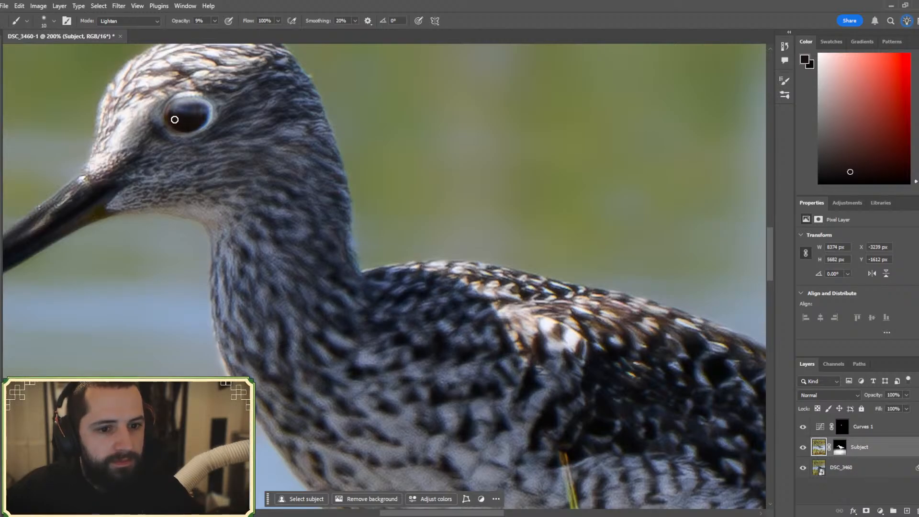
{"action": "left_click", "coordinate": [215, 21]}
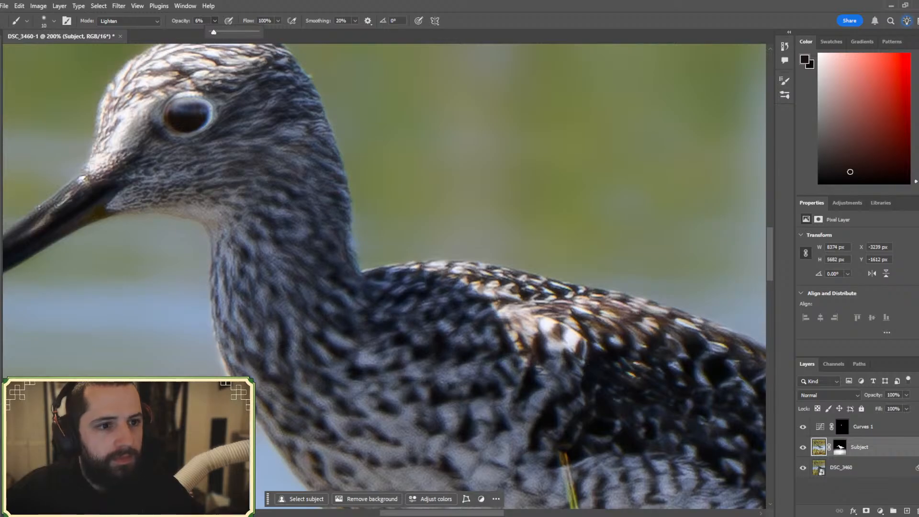
- Set the brush size to 12 px and brush the sampled brown softly over the iris
{"action": "left_click", "coordinate": [50, 21]}
{"action": "left_click", "coordinate": [41, 54]}
{"action": "left_click_drag", "start_coordinate": [40, 54], "coordinate": [42, 54]}
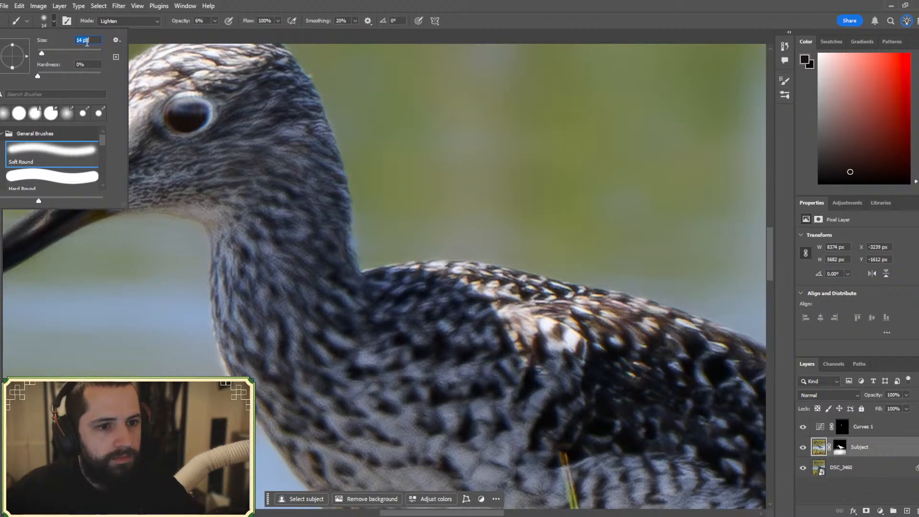
{"action": "type", "text": "12"}
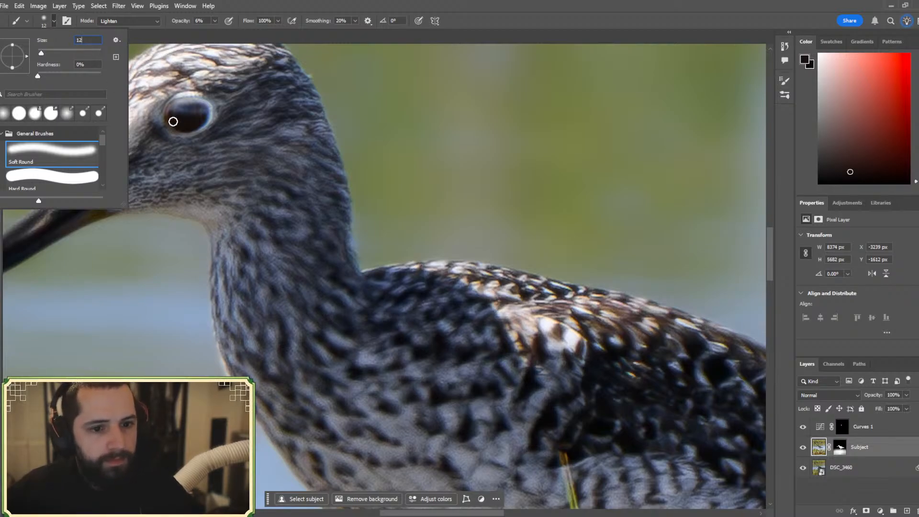
{"action": "key", "text": "Return"}
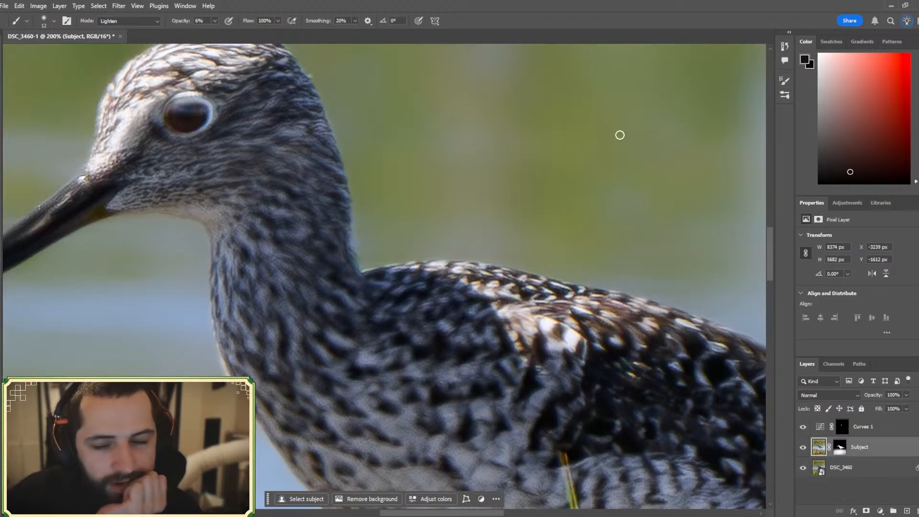
- Paint the pupil at the eye's center with black, switching the brush from Darken to Normal mode at 46% opacity
{"action": "left_click", "coordinate": [820, 182]}
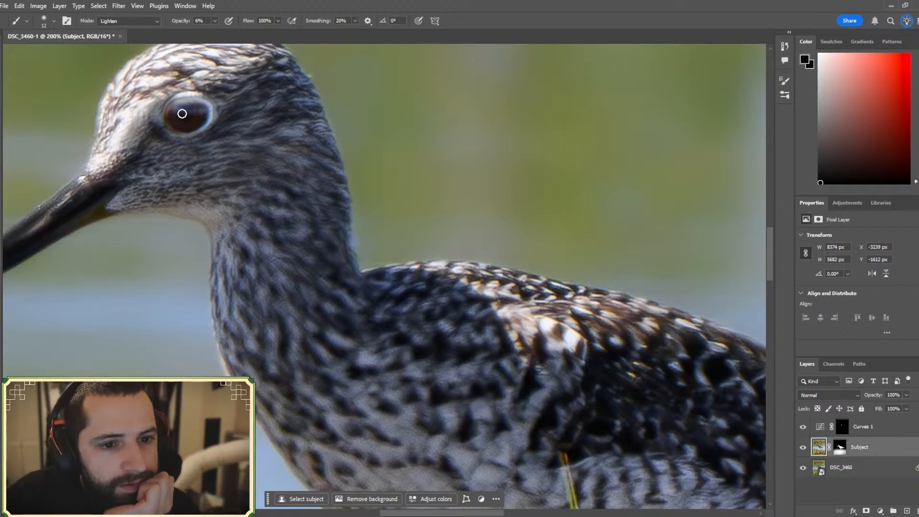
{"action": "left_click", "coordinate": [128, 21]}
{"action": "left_click", "coordinate": [113, 67]}
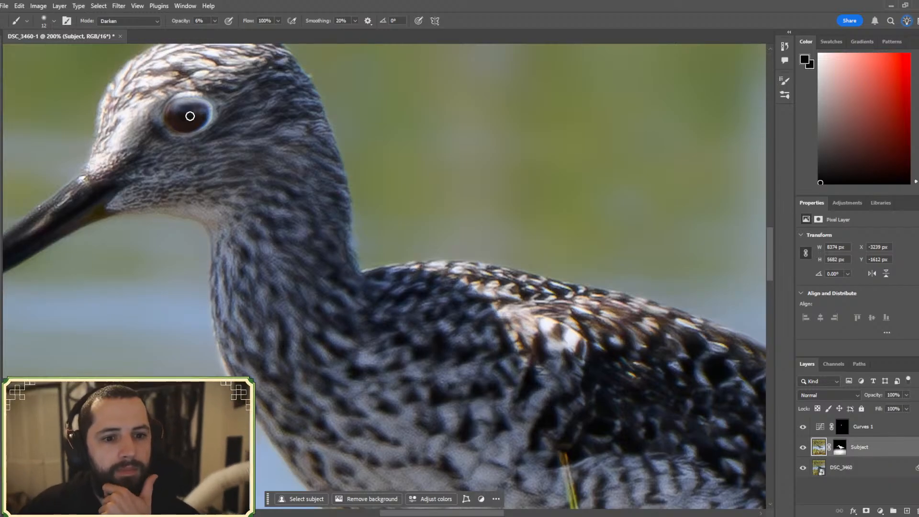
{"action": "left_click", "coordinate": [136, 23]}
{"action": "left_click", "coordinate": [134, 32]}
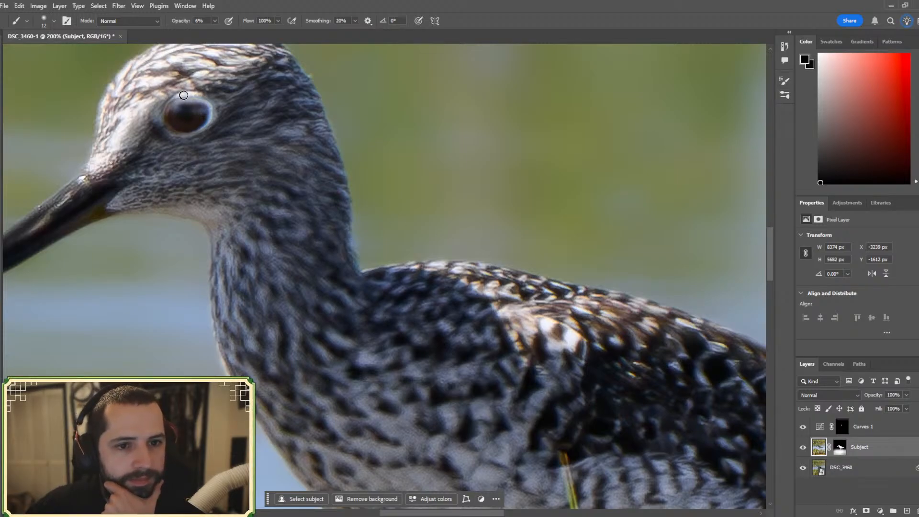
{"action": "left_click", "coordinate": [215, 21]}
{"action": "left_click_drag", "start_coordinate": [215, 31], "coordinate": [233, 32]}
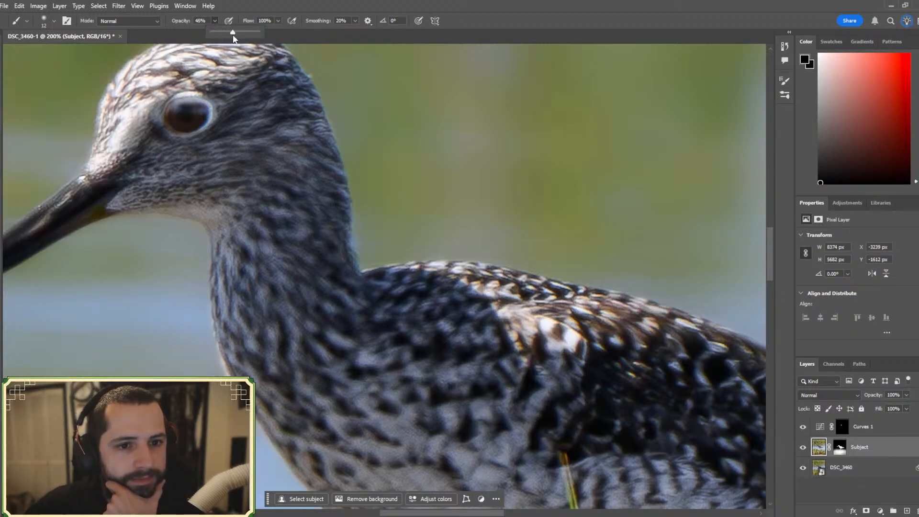
{"action": "left_click", "coordinate": [186, 111]}
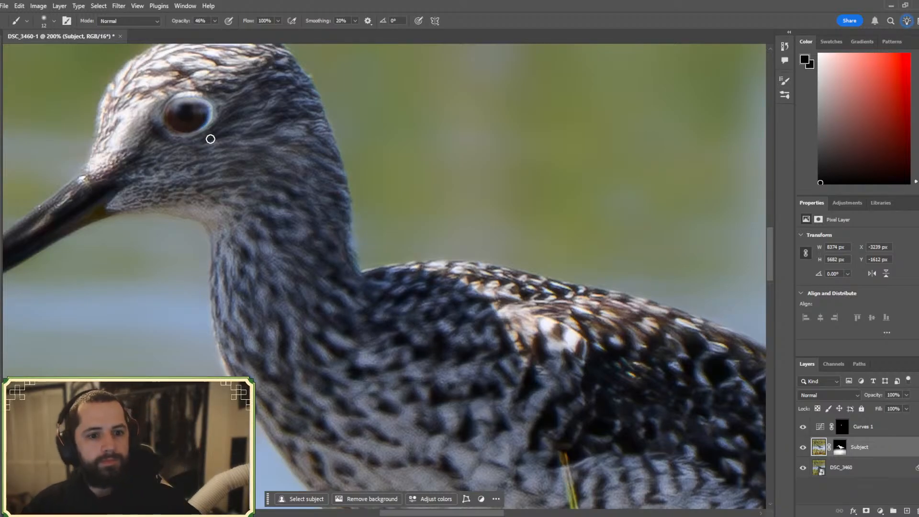
- Sample a dark brown from the lower iris and set the brush to Lighten mode with 6% opacity
{"action": "key", "text": "alt"}
{"action": "left_click", "coordinate": [186, 125], "text": "alt"}
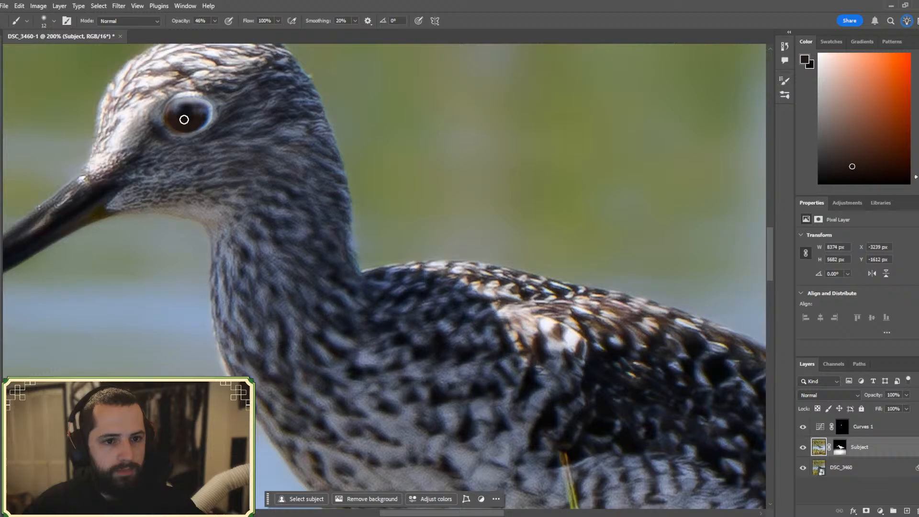
{"action": "left_click", "coordinate": [142, 27]}
{"action": "left_click", "coordinate": [142, 25]}
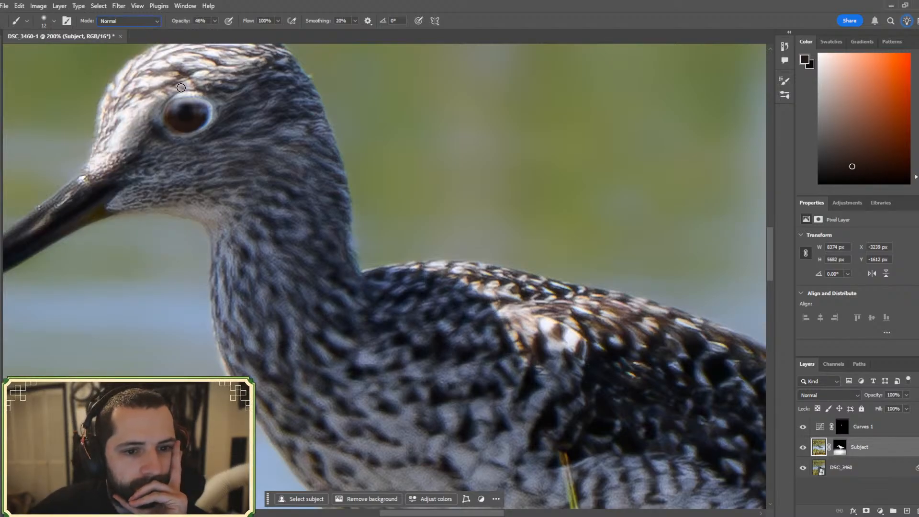
{"action": "left_click", "coordinate": [142, 27]}
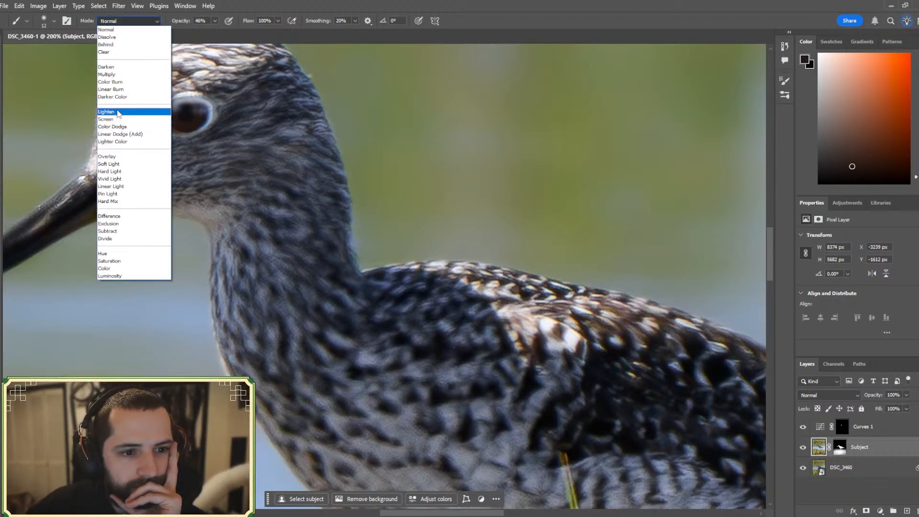
{"action": "left_click", "coordinate": [143, 118]}
{"action": "left_click_drag", "start_coordinate": [212, 23], "coordinate": [197, 30]}
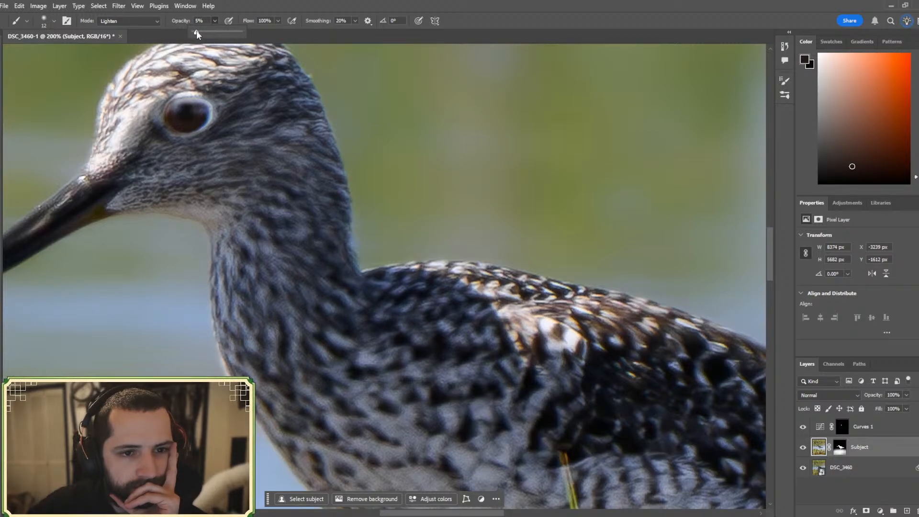
- Dab a faint white catchlight onto the upper part of the eye with the brush reduced to 6 px
{"action": "left_click", "coordinate": [819, 54]}
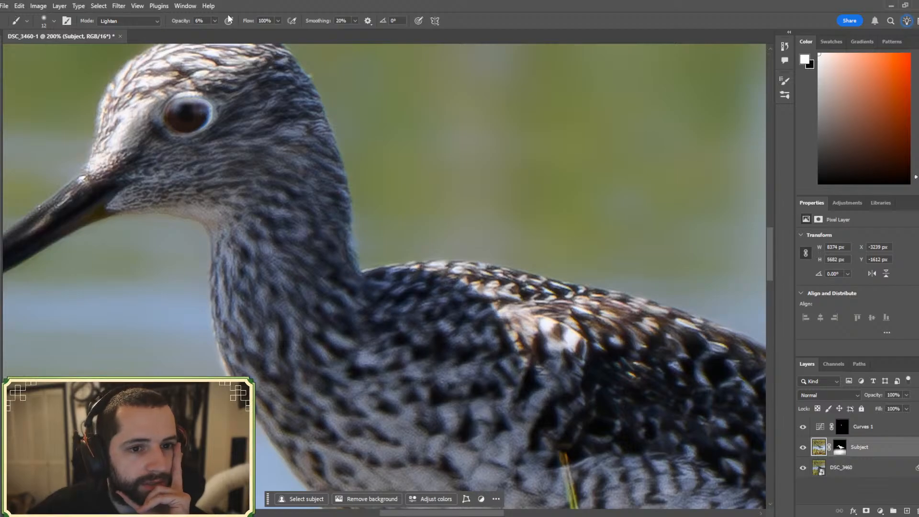
{"action": "left_click", "coordinate": [54, 21]}
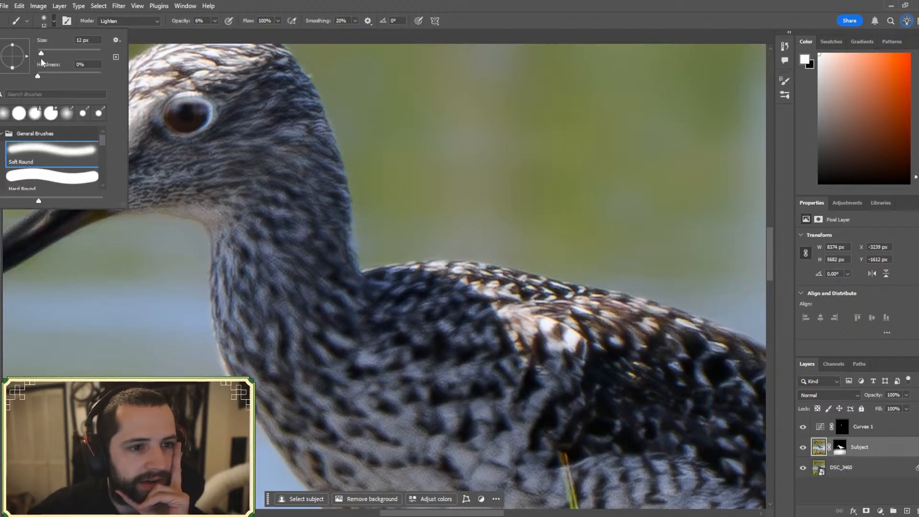
{"action": "left_click_drag", "start_coordinate": [41, 53], "coordinate": [39, 53]}
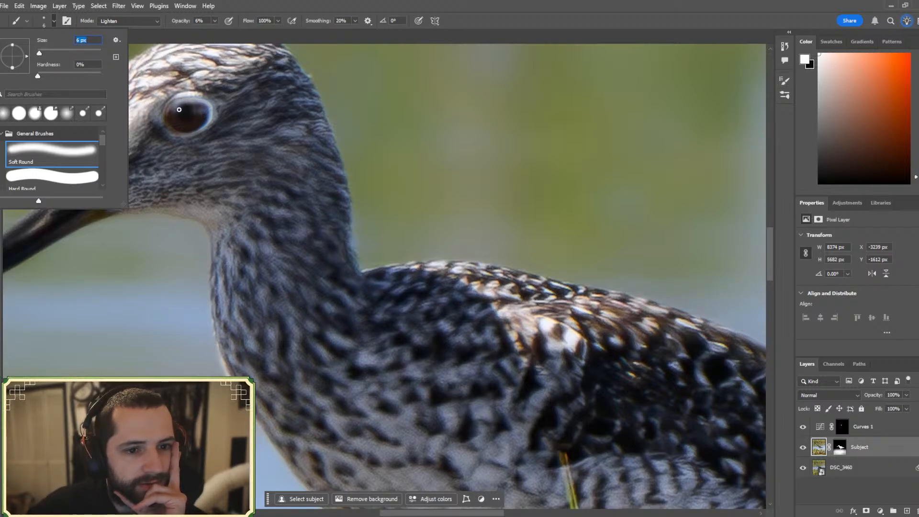
{"action": "left_click", "coordinate": [179, 110]}
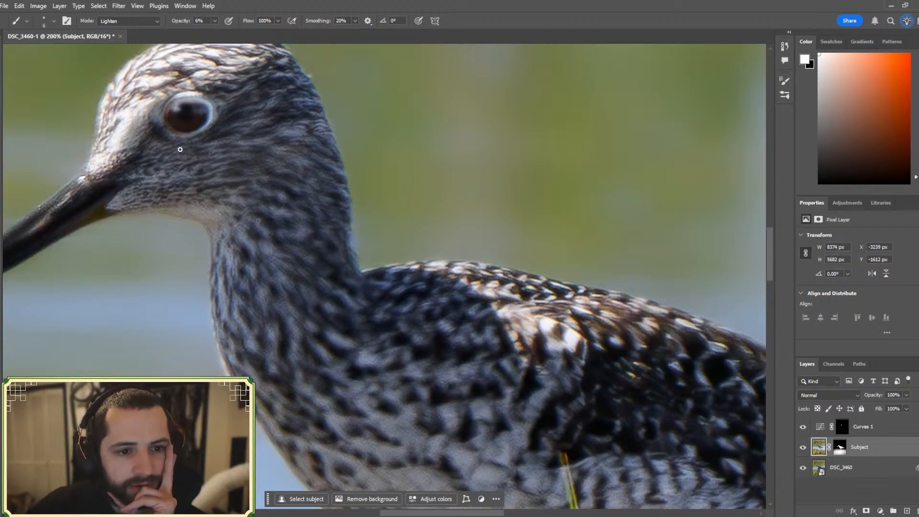
- Retouch the iris and its rim with browns sampled from the eye, using the brush in Normal mode at 71% opacity
{"action": "left_click", "coordinate": [171, 124], "text": "alt"}
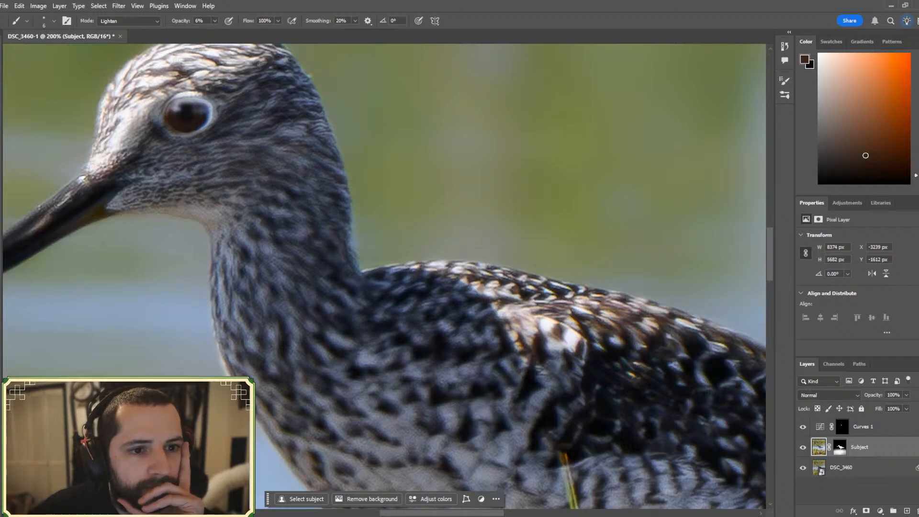
{"action": "left_click", "coordinate": [128, 21]}
{"action": "left_click", "coordinate": [136, 32]}
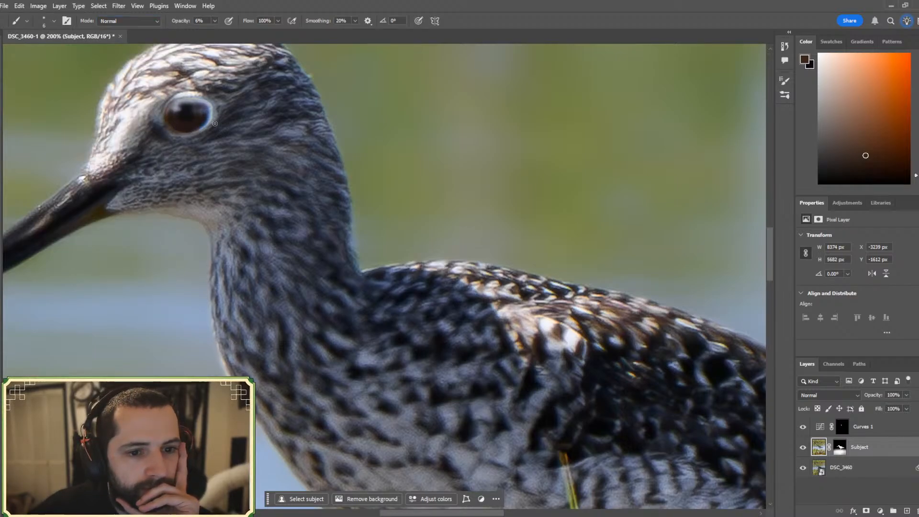
{"action": "left_click", "coordinate": [215, 21]}
{"action": "mouse_move", "coordinate": [214, 34]}
{"action": "left_mouse_down"}
{"action": "mouse_move", "coordinate": [302, 40]}
{"action": "mouse_move", "coordinate": [244, 31]}
{"action": "left_mouse_up"}
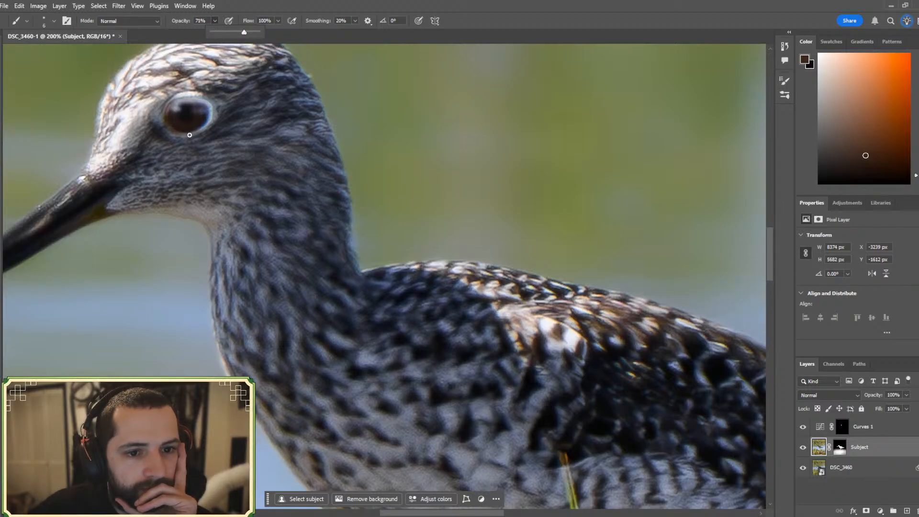
{"action": "left_click", "coordinate": [210, 109]}
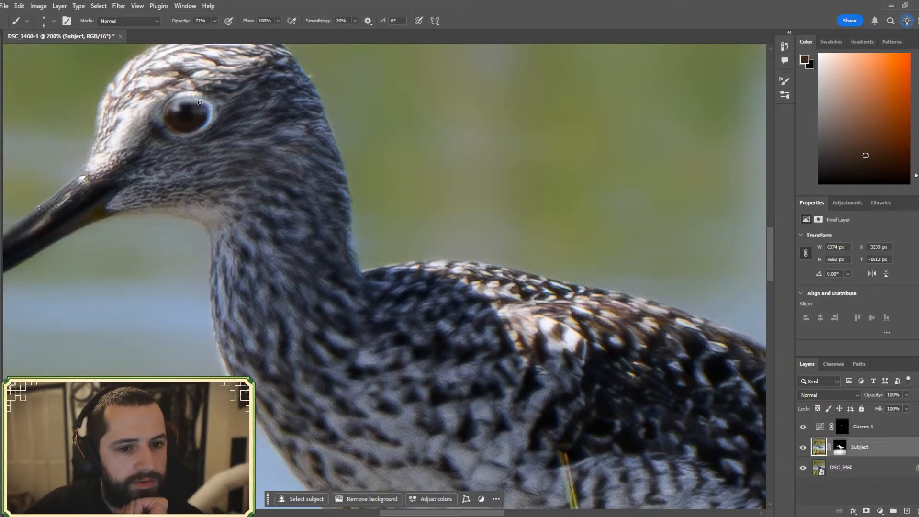
{"action": "left_click", "coordinate": [184, 125], "text": "alt"}
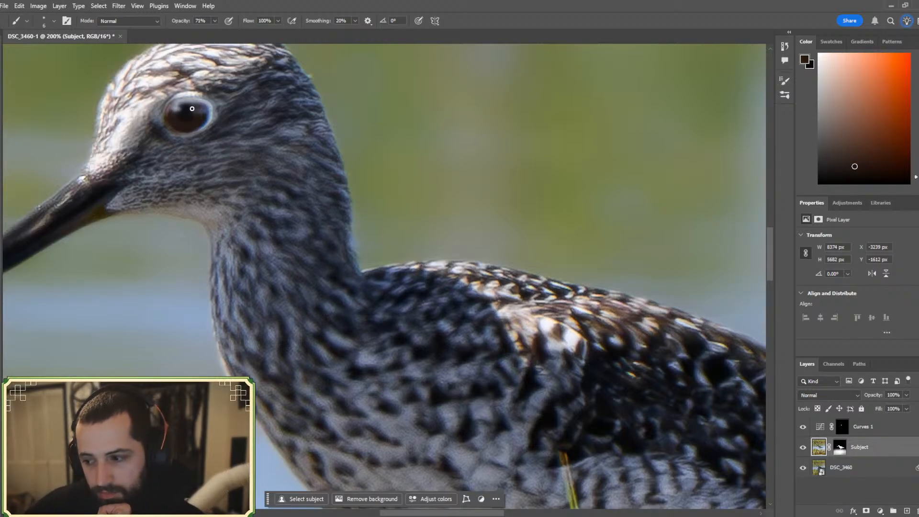
- Examine the retouched eye and the bird's overall look within the whole photo at several magnifications
{"action": "key", "text": "ctrl+minus"}
{"action": "key", "text": "ctrl+minus"}
{"action": "key", "text": "ctrl+minus"}
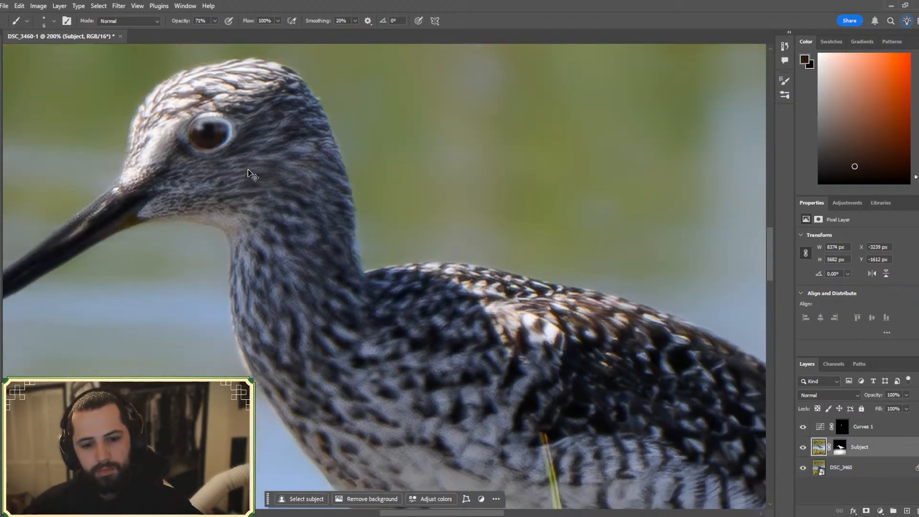
{"action": "key", "text": "ctrl+minus"}
{"action": "key", "text": "ctrl+minus"}
{"action": "key", "text": "ctrl+minus"}
{"action": "key", "text": "ctrl+minus"}
{"action": "scroll", "coordinate": [248, 170], "scroll_direction": "down", "scroll_amount": 5}
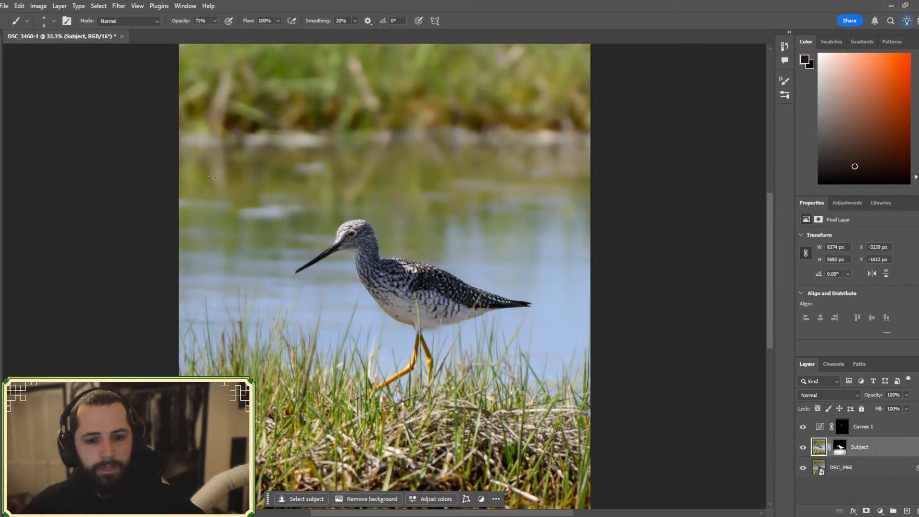
{"action": "scroll", "coordinate": [180, 194], "scroll_direction": "up", "scroll_amount": 2}
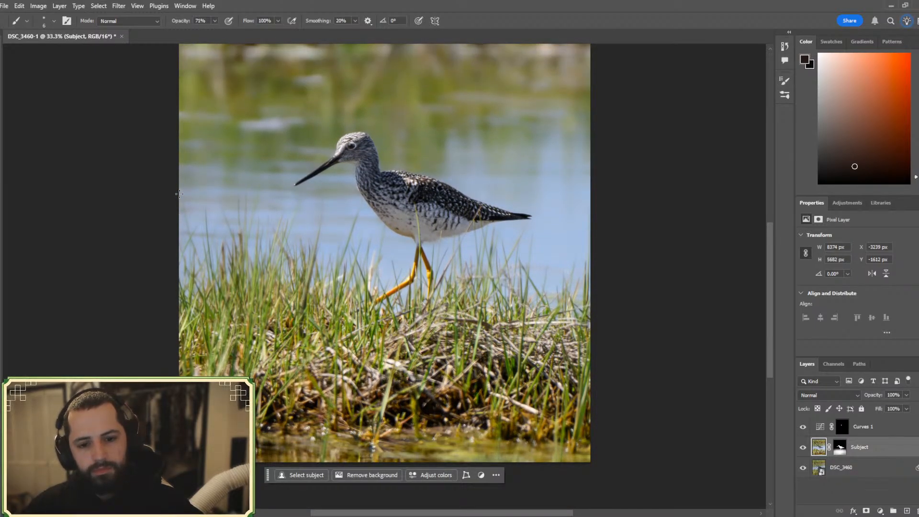
{"action": "key", "text": "ctrl+minus"}
{"action": "key", "text": "ctrl+minus"}
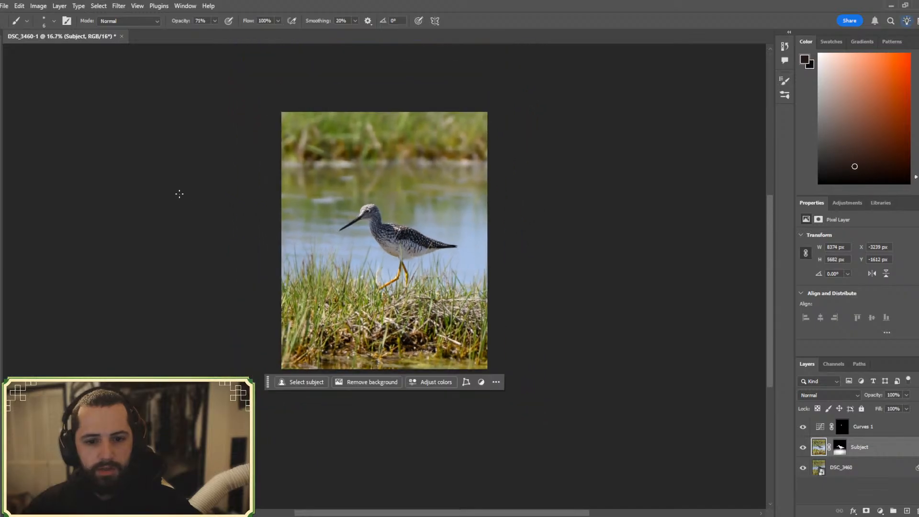
{"action": "key", "text": "ctrl+plus"}
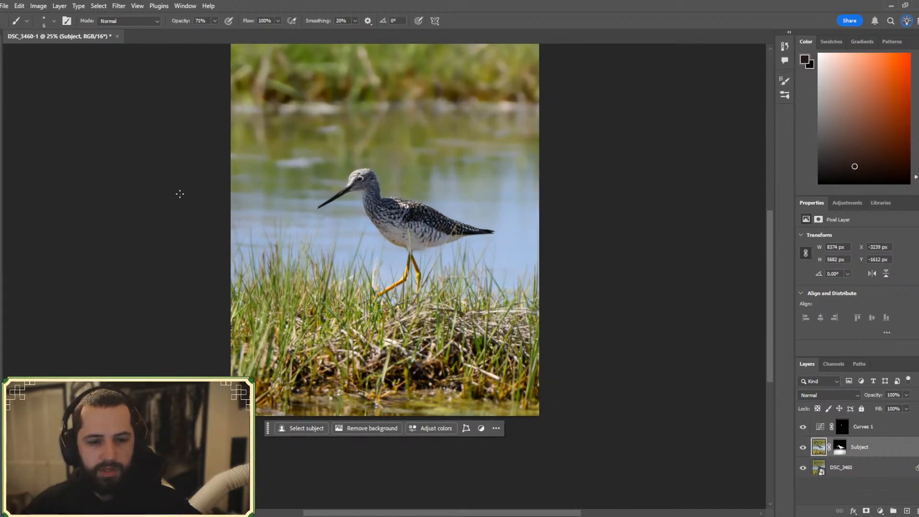
{"action": "key", "text": "ctrl+plus"}
{"action": "key", "text": "ctrl+plus"}
{"action": "key", "text": "ctrl+plus"}
{"action": "key", "text": "ctrl+plus"}
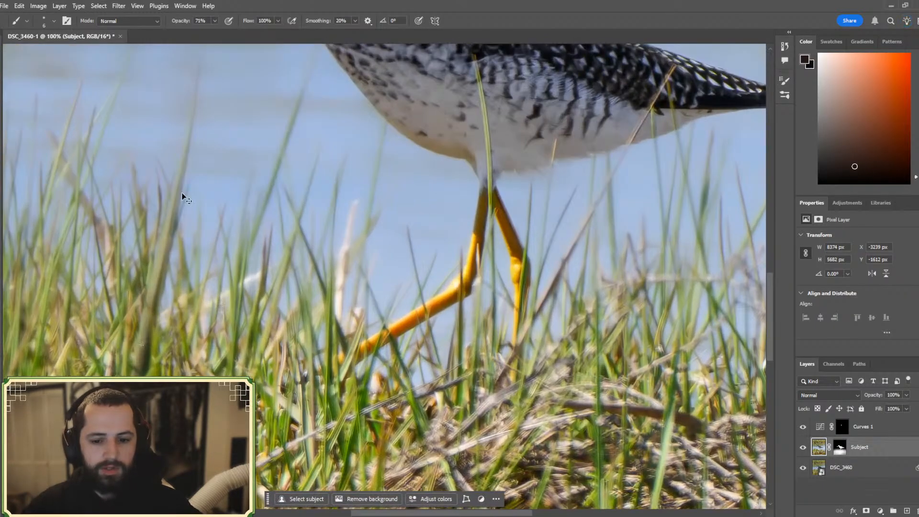
{"action": "key", "text": "ctrl+minus"}
{"action": "key", "text": "ctrl+minus"}
{"action": "key", "text": "ctrl+minus"}
{"action": "key", "text": "ctrl+minus"}
{"action": "scroll", "coordinate": [363, 141], "scroll_direction": "up", "scroll_amount": 1}
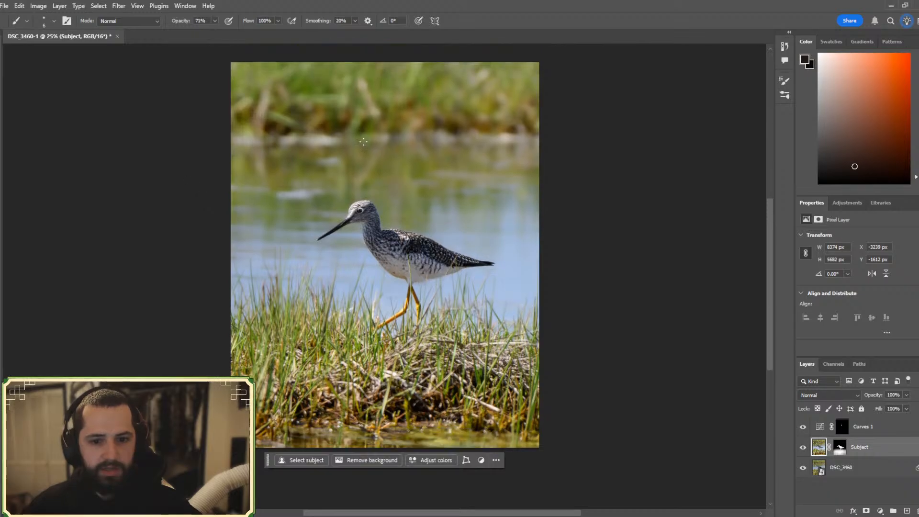
{"action": "key", "text": "ctrl+plus"}
{"action": "key", "text": "ctrl+plus"}
{"action": "key", "text": "ctrl+plus"}
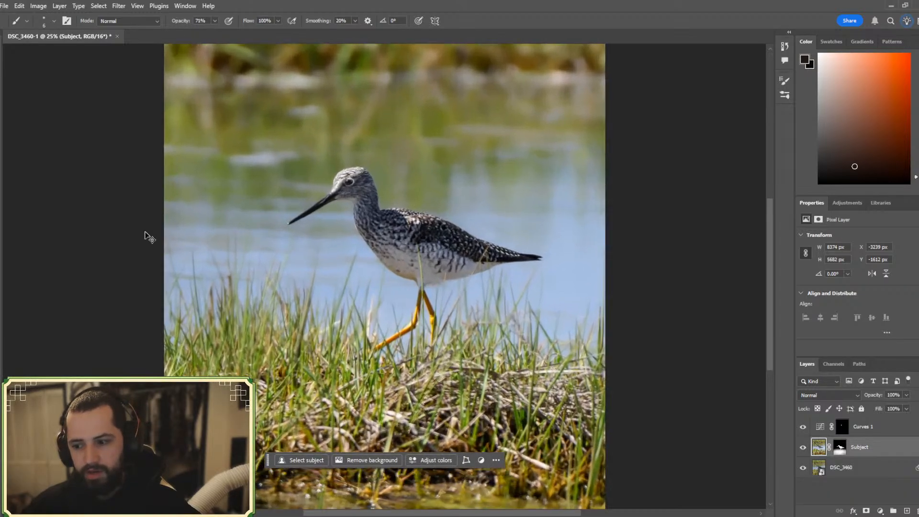
- Examine the bird's retouched eye, neck and plumage at several magnifications
{"action": "scroll", "coordinate": [145, 231], "scroll_direction": "up", "scroll_amount": 1}
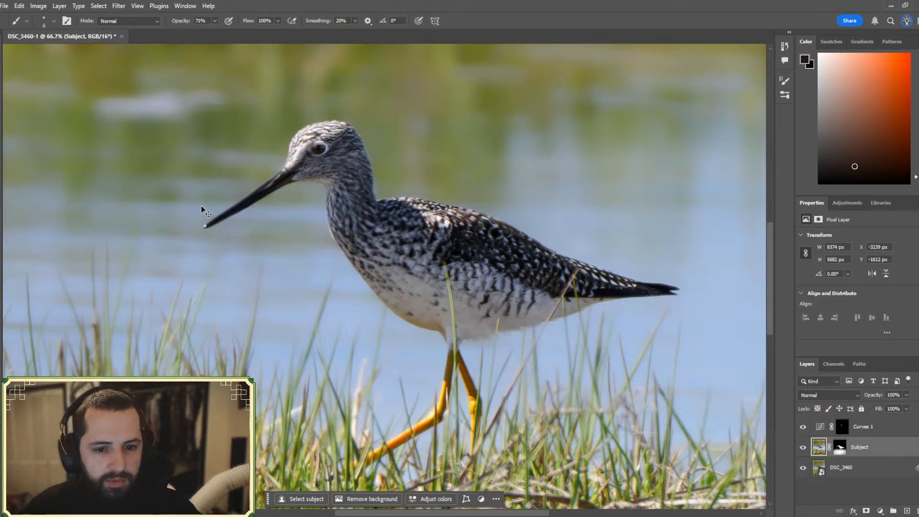
{"action": "scroll", "coordinate": [316, 155], "scroll_direction": "up", "scroll_amount": 5}
{"action": "key", "text": "ctrl+plus"}
{"action": "key", "text": "ctrl+plus"}
{"action": "key", "text": "ctrl+plus"}
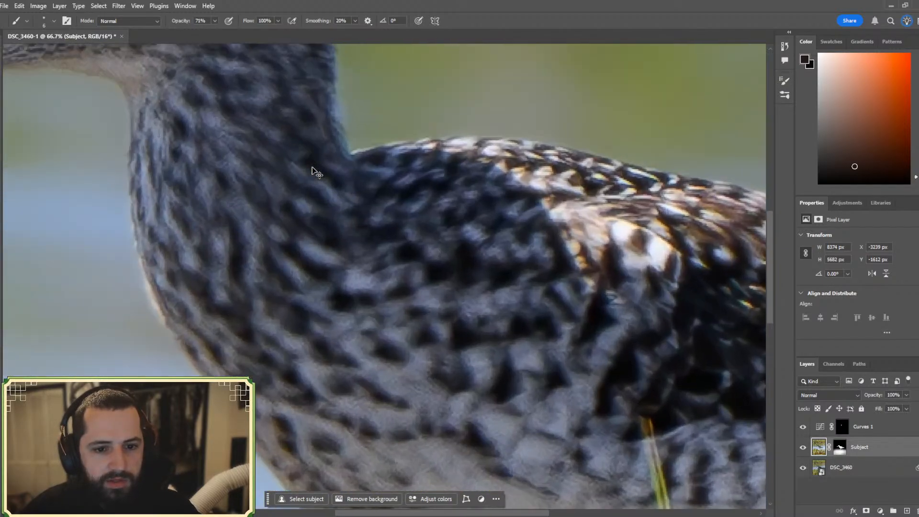
{"action": "key", "text": "ctrl+minus"}
{"action": "key", "text": "ctrl+minus"}
{"action": "key", "text": "ctrl+minus"}
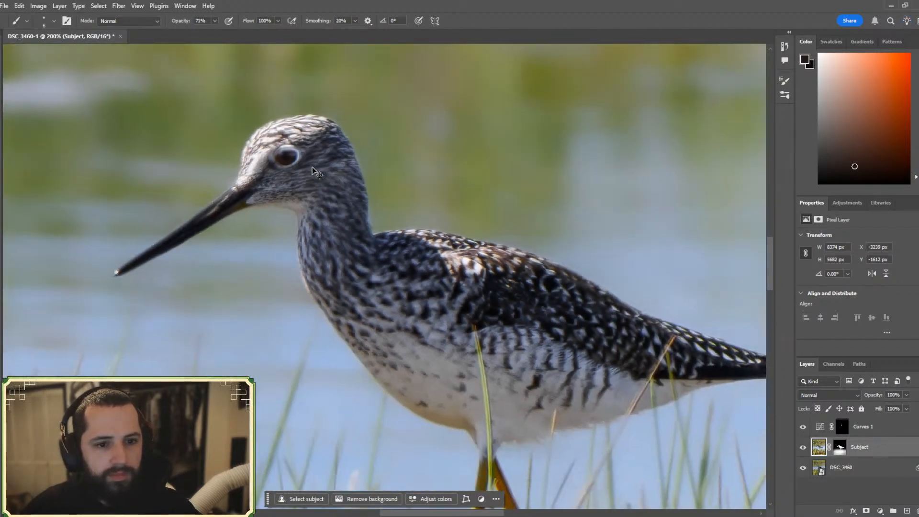
{"action": "key", "text": "ctrl+plus"}
{"action": "key", "text": "ctrl+plus"}
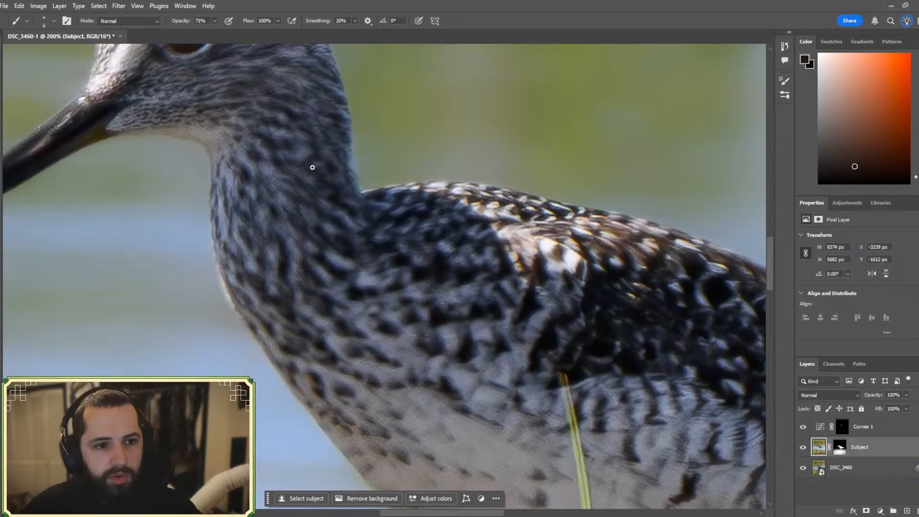
{"action": "key", "text": "ctrl+minus"}
{"action": "key", "text": "ctrl+minus"}
{"action": "key", "text": "ctrl+plus"}
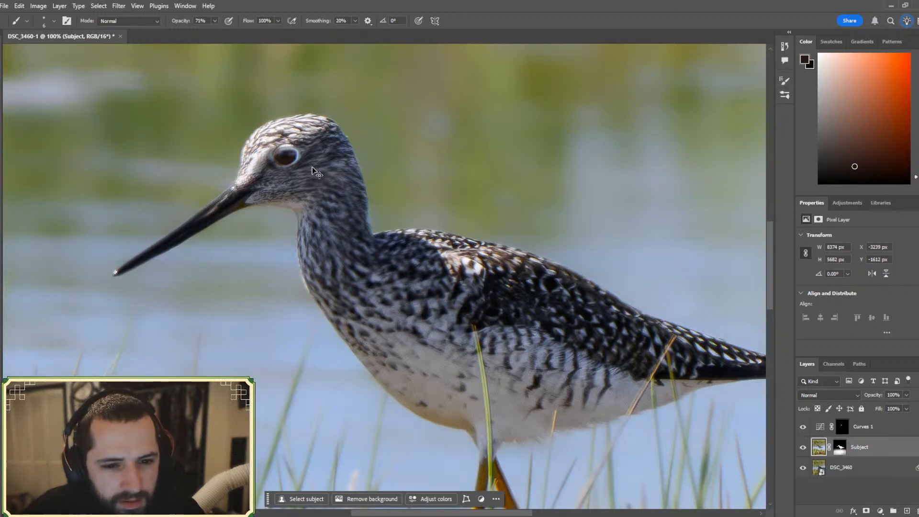
{"action": "left_click", "coordinate": [20, 6]}
{"action": "left_click", "coordinate": [22, 9]}
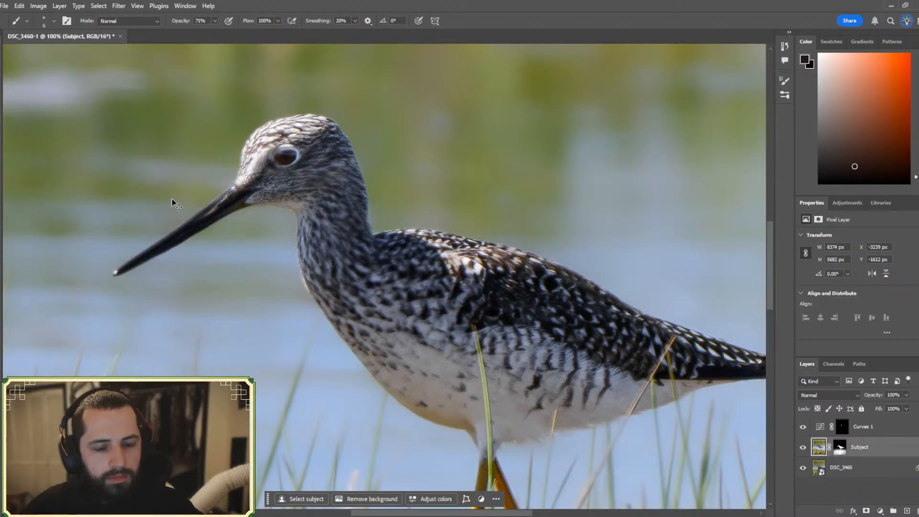
{"action": "left_click", "coordinate": [19, 7]}
{"action": "left_click", "coordinate": [191, 121]}
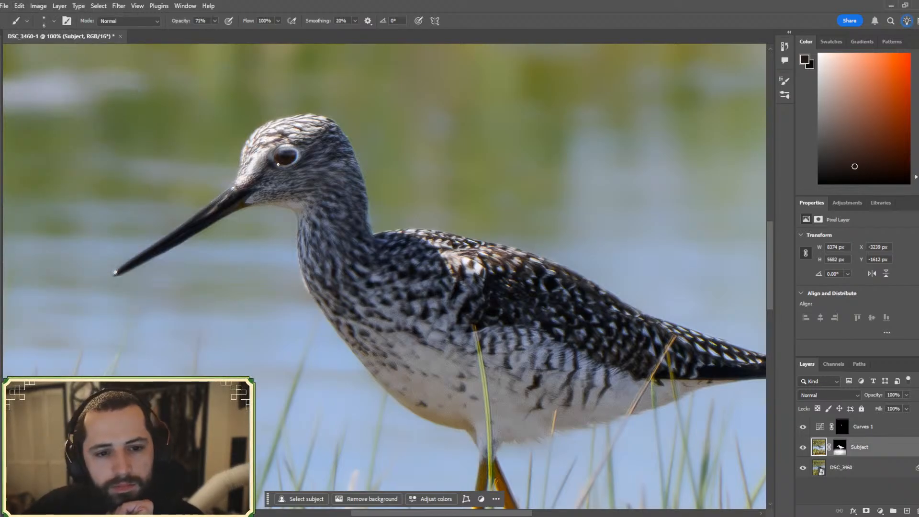
- Compare how the painted eye reads up close and with the whole bird in view
{"action": "scroll", "coordinate": [231, 171], "scroll_direction": "up", "scroll_amount": 1}
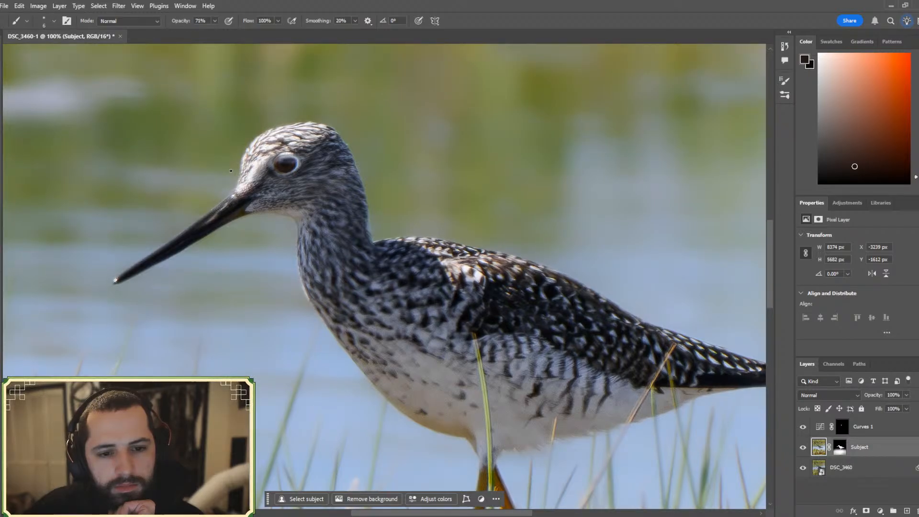
{"action": "key", "text": "ctrl+minus"}
{"action": "key", "text": "ctrl+minus"}
{"action": "key", "text": "ctrl+minus"}
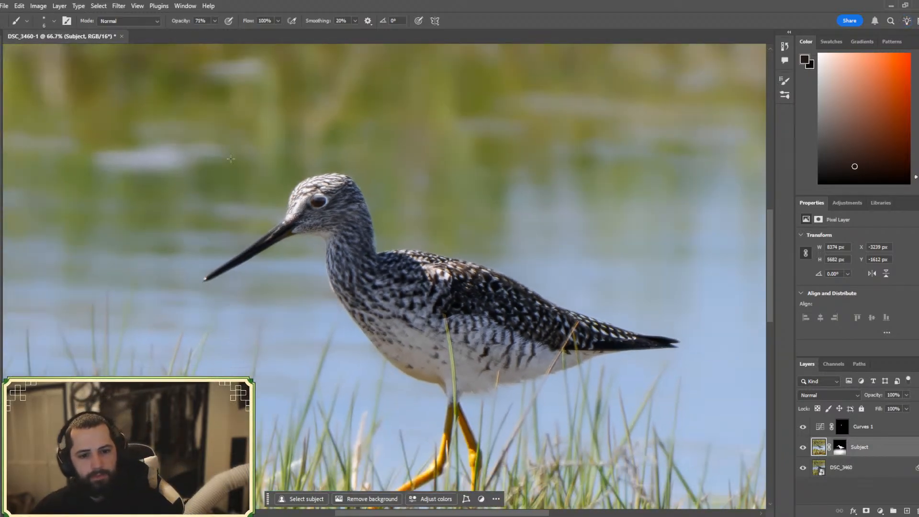
{"action": "key", "text": "ctrl+plus"}
{"action": "key", "text": "ctrl+plus"}
{"action": "key", "text": "ctrl+plus"}
{"action": "key", "text": "ctrl+plus"}
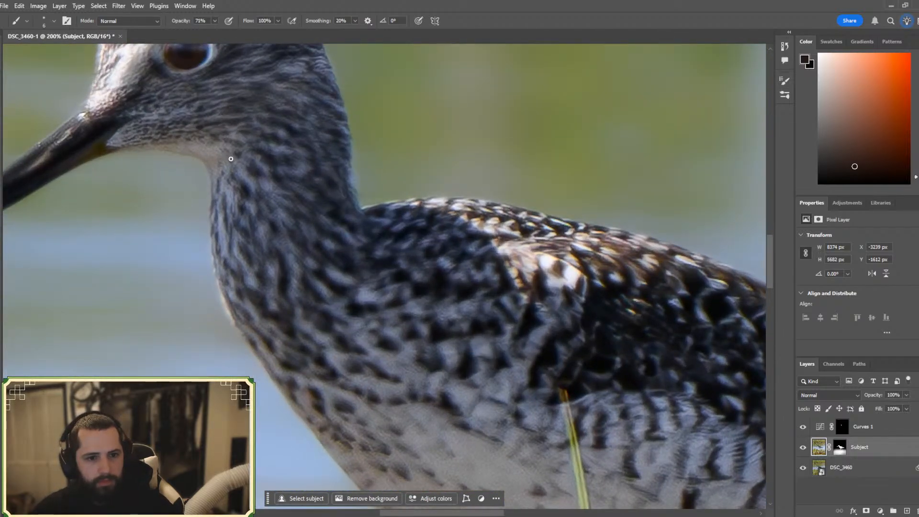
{"action": "key", "text": "ctrl+minus"}
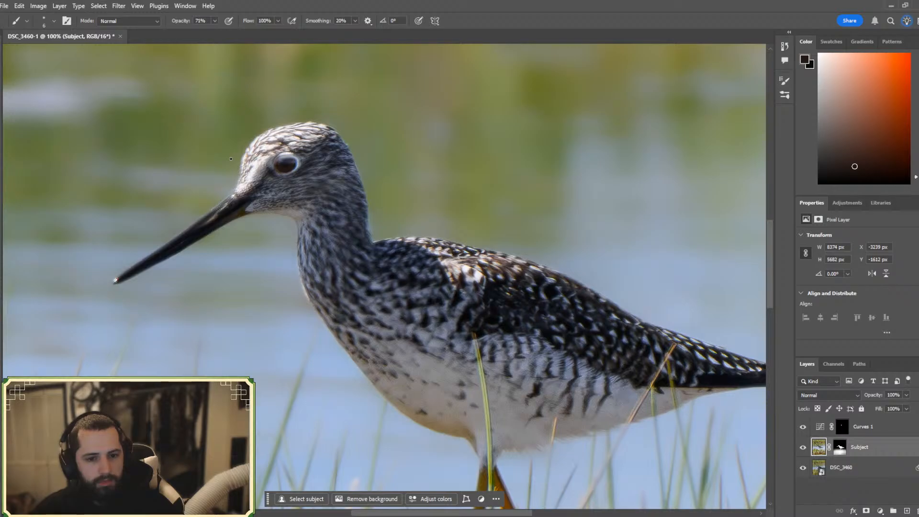
- Blend the upper part of the bird's eye with tones sampled from the eye, using the brush at 6% opacity
{"action": "key", "text": "ctrl+plus"}
{"action": "key", "text": "ctrl+plus"}
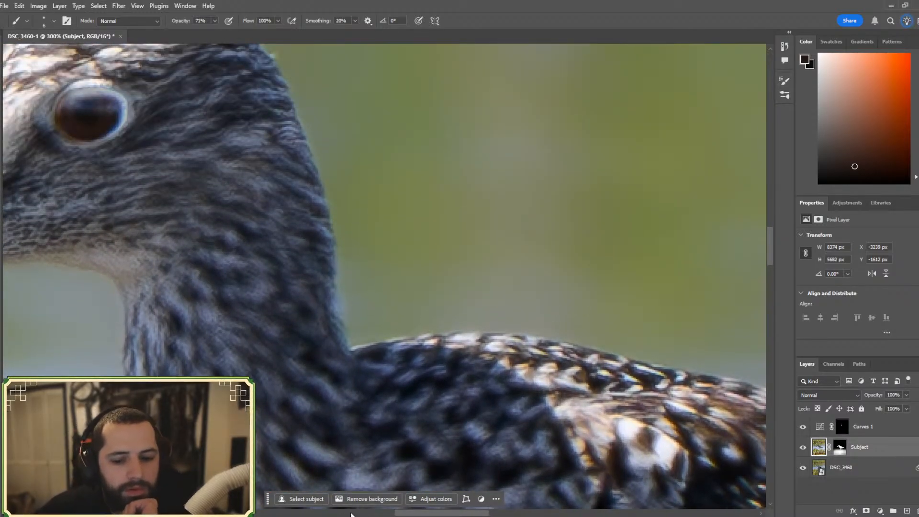
{"action": "left_click_drag", "start_coordinate": [428, 513], "coordinate": [401, 514]}
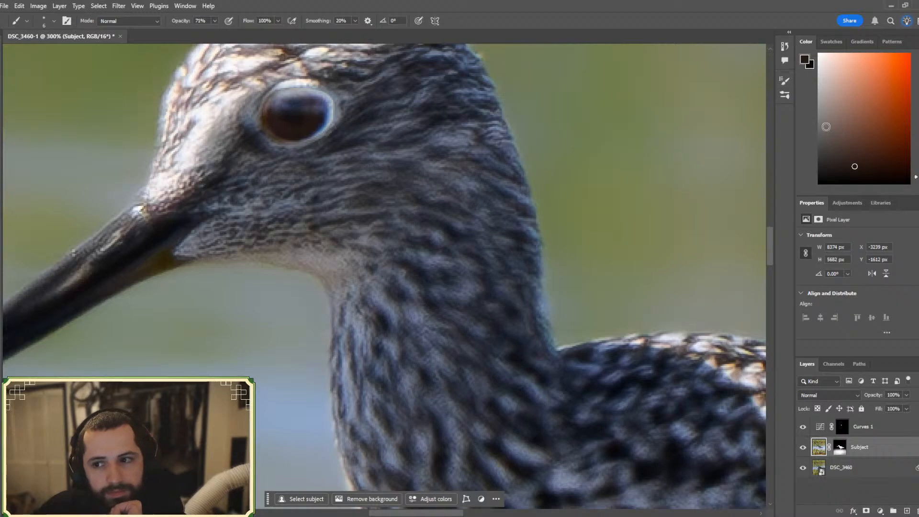
{"action": "left_click", "coordinate": [280, 120], "text": "alt"}
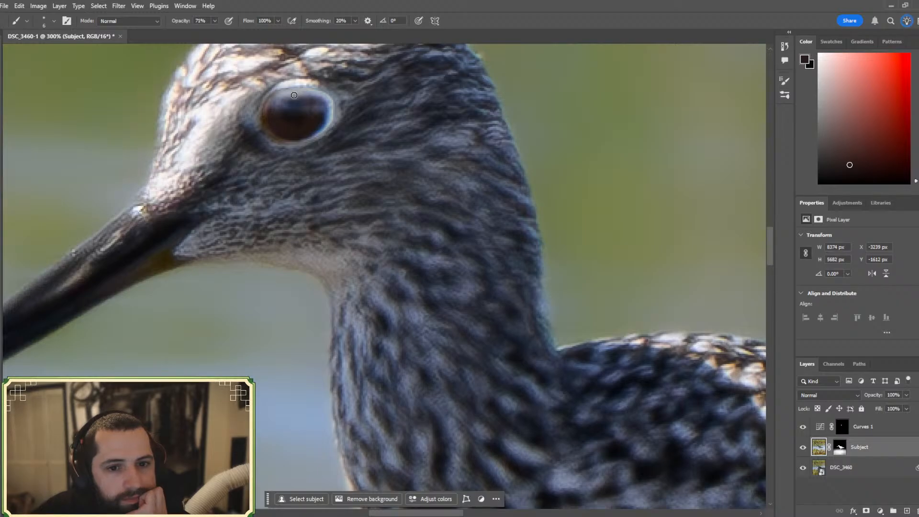
{"action": "left_click", "coordinate": [216, 22]}
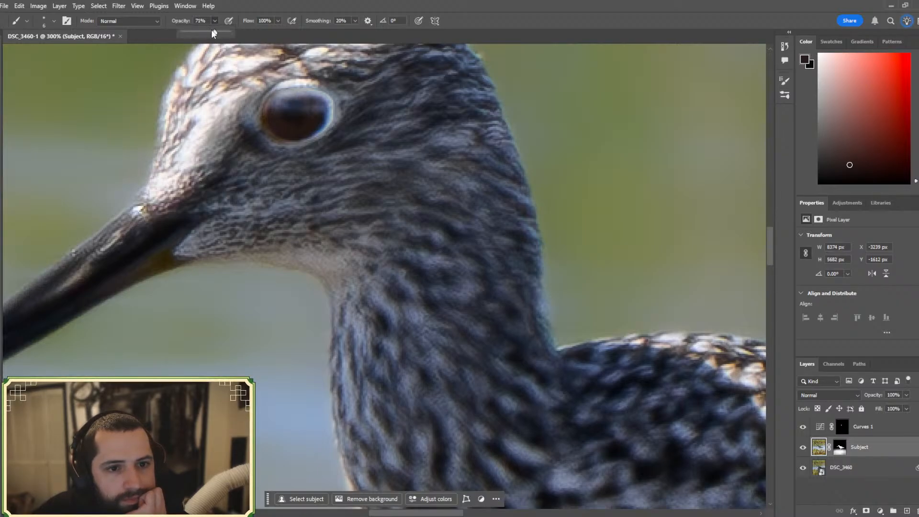
{"action": "left_click_drag", "start_coordinate": [211, 30], "coordinate": [186, 32]}
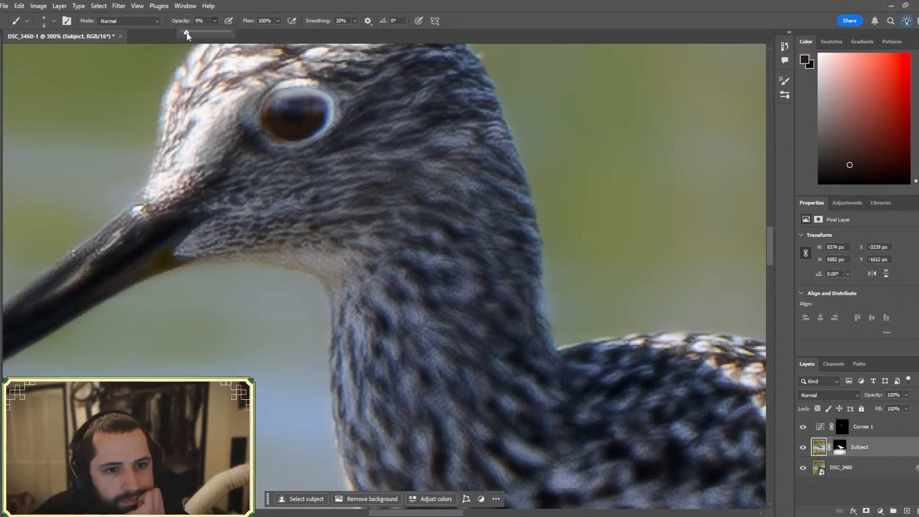
{"action": "left_click", "coordinate": [296, 98]}
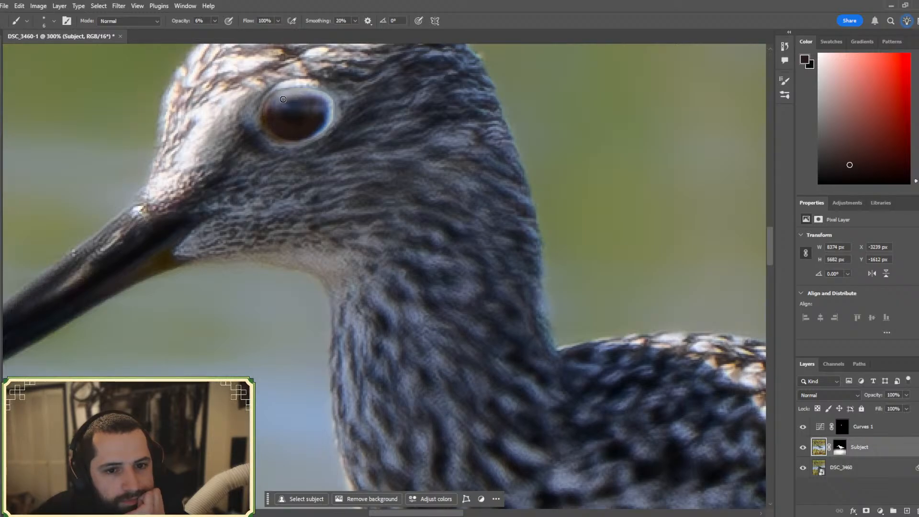
{"action": "left_click", "coordinate": [311, 98], "text": "alt"}
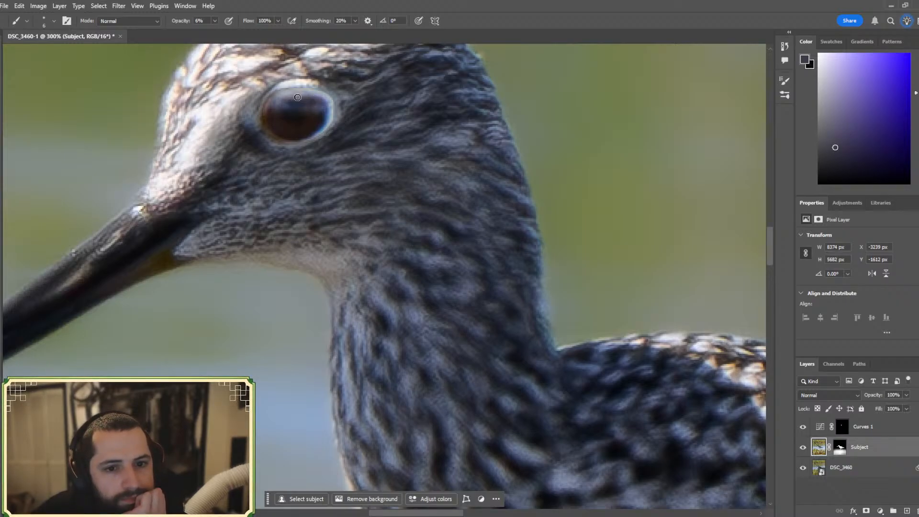
{"action": "left_click", "coordinate": [317, 112], "text": "alt"}
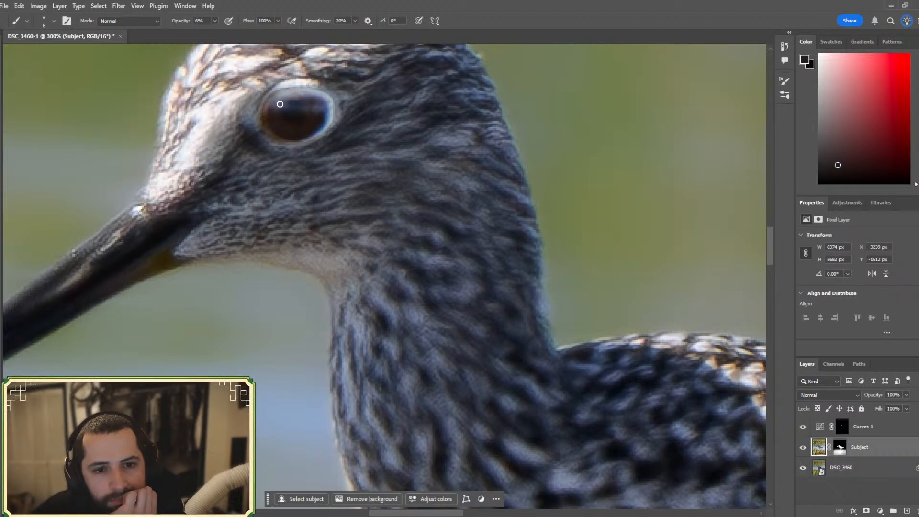
- Touch up the upper and lower iris with dark tones sampled from the eye, using the brush at 25% opacity
{"action": "left_click", "coordinate": [215, 21]}
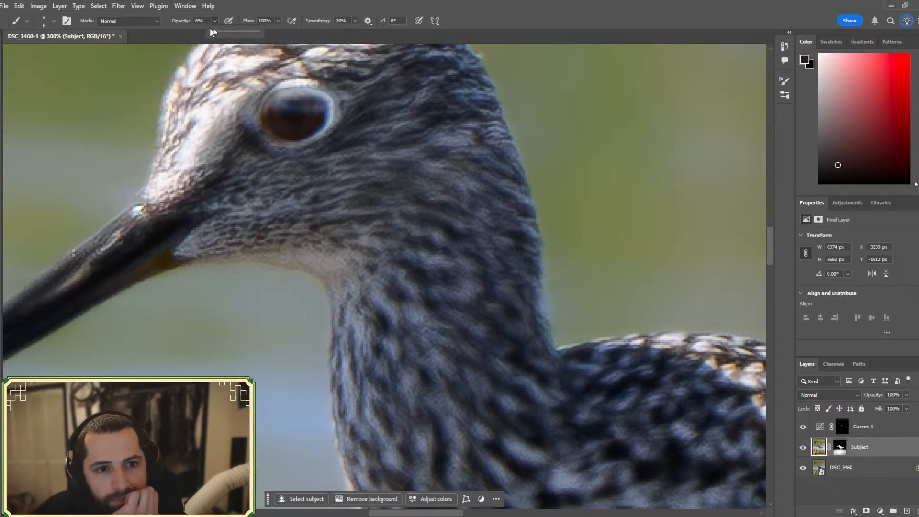
{"action": "left_click_drag", "start_coordinate": [213, 32], "coordinate": [223, 32]}
{"action": "left_click", "coordinate": [295, 97]}
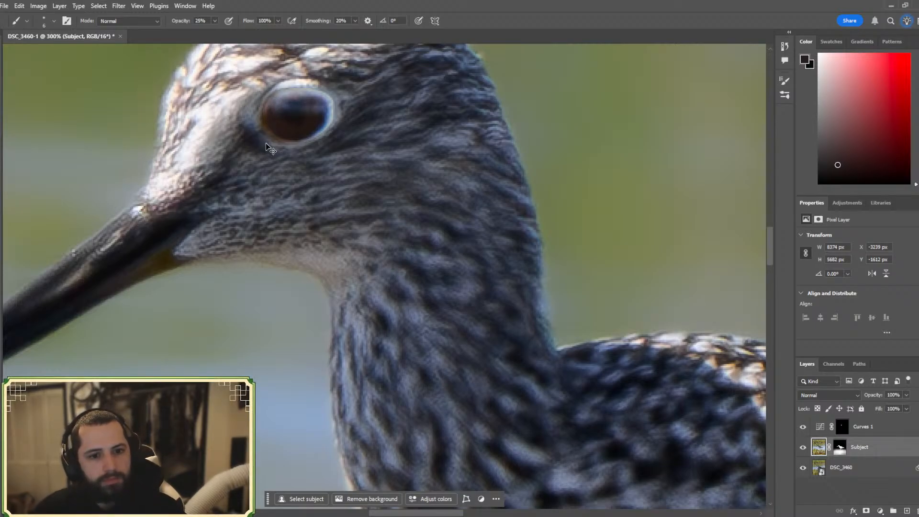
{"action": "left_click", "coordinate": [277, 123], "text": "alt"}
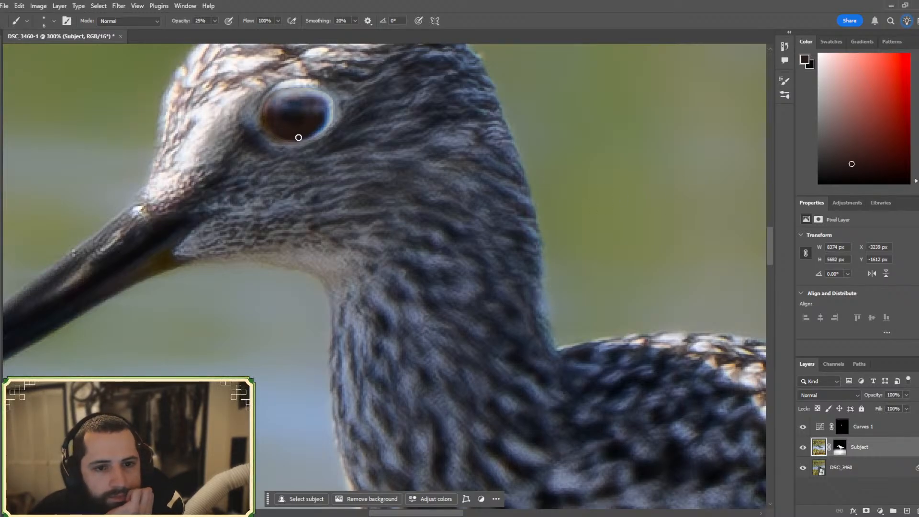
- Inspect the reworked eye from the full-photo view up to a close view of the head
{"action": "key", "text": "ctrl+minus"}
{"action": "key", "text": "ctrl+minus"}
{"action": "key", "text": "ctrl+minus"}
{"action": "key", "text": "ctrl+minus"}
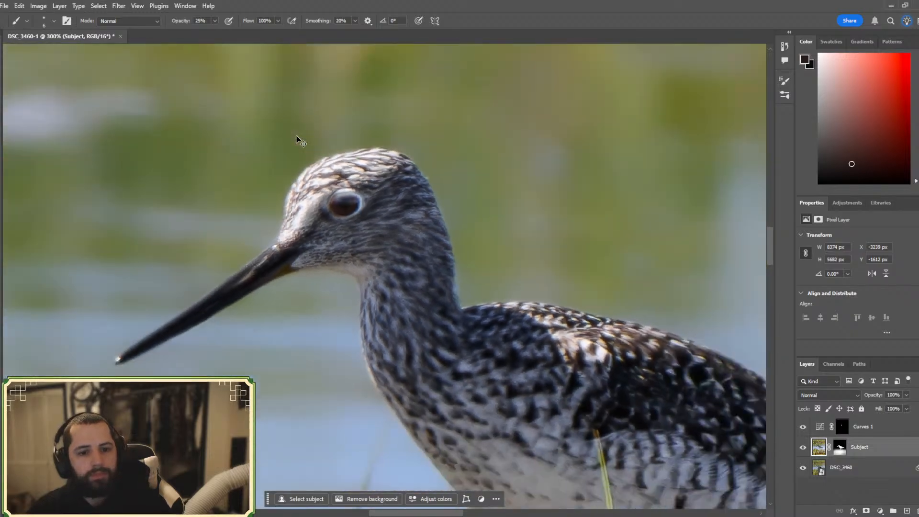
{"action": "key", "text": "ctrl+minus"}
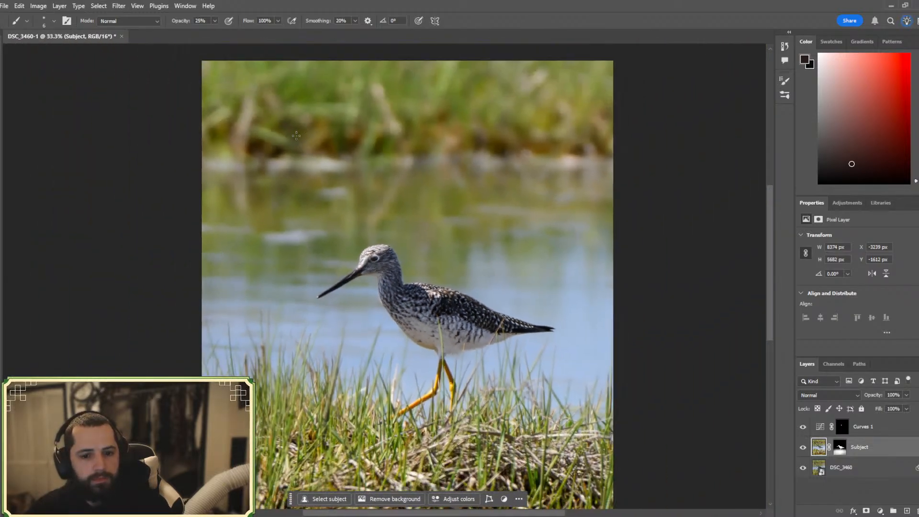
{"action": "key", "text": "ctrl+plus"}
{"action": "key", "text": "ctrl+plus"}
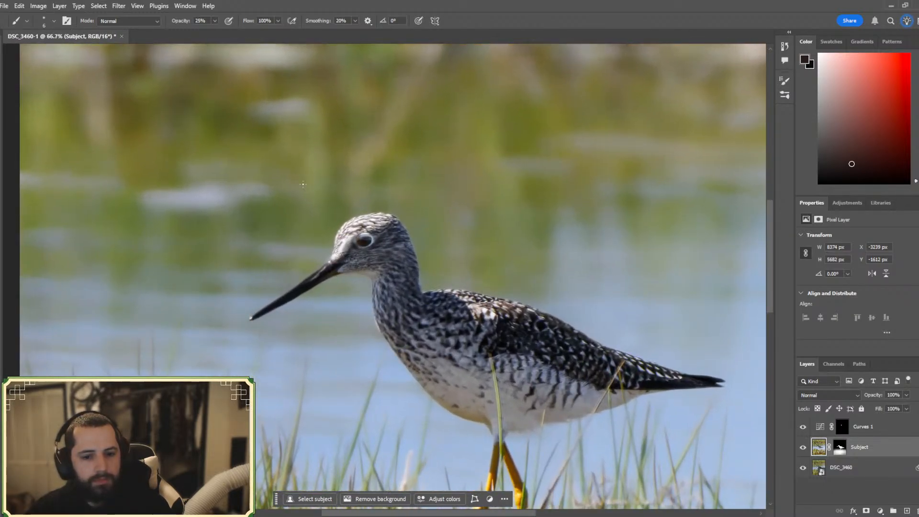
{"action": "key", "text": "ctrl+plus"}
{"action": "key", "text": "ctrl+plus"}
{"action": "key", "text": "ctrl+plus"}
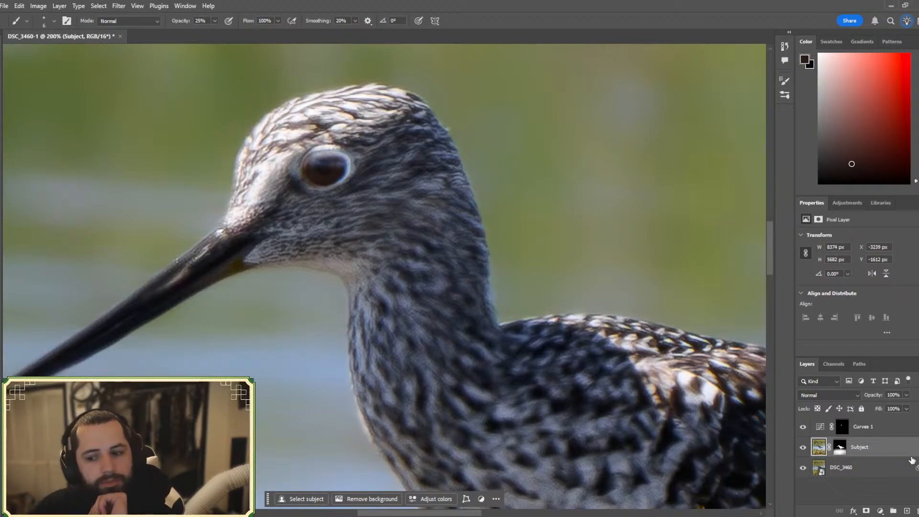
- Check the Curves 1 and Subject layer masks and review the bird close up and within the full photo
{"action": "left_click", "coordinate": [845, 431]}
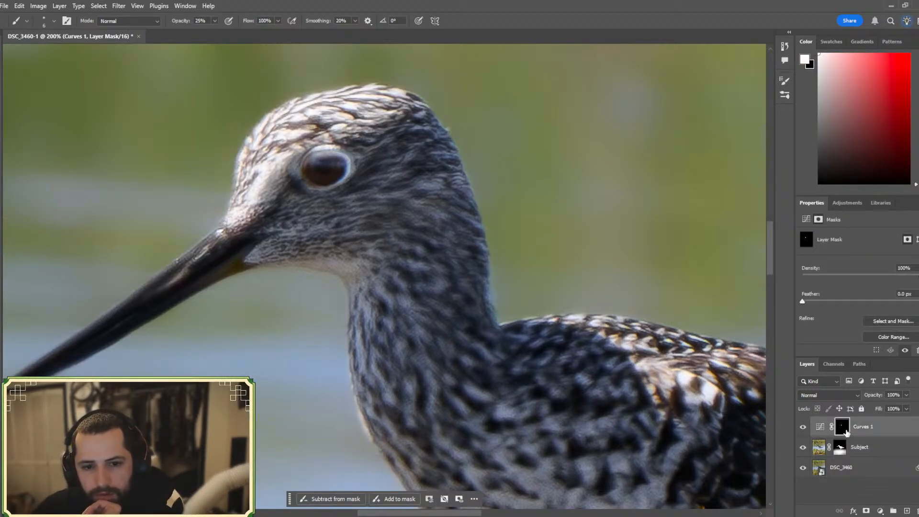
{"action": "left_click", "coordinate": [819, 446]}
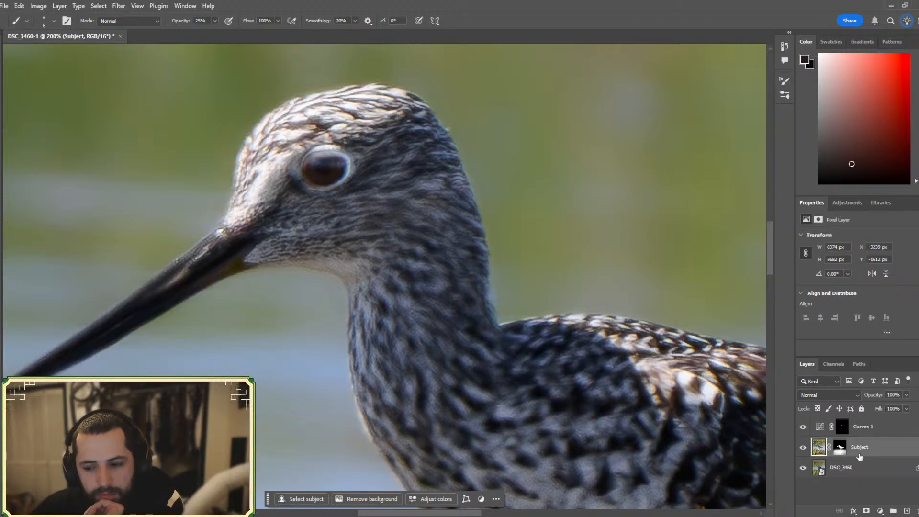
{"action": "left_click", "coordinate": [839, 449]}
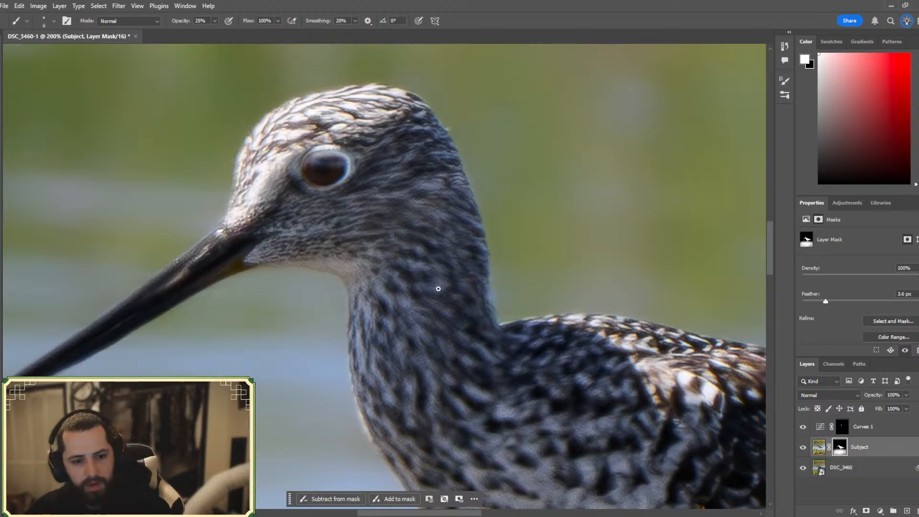
{"action": "key", "text": "ctrl+minus"}
{"action": "key", "text": "ctrl+minus"}
{"action": "key", "text": "ctrl+minus"}
{"action": "key", "text": "ctrl+minus"}
{"action": "key", "text": "ctrl+minus"}
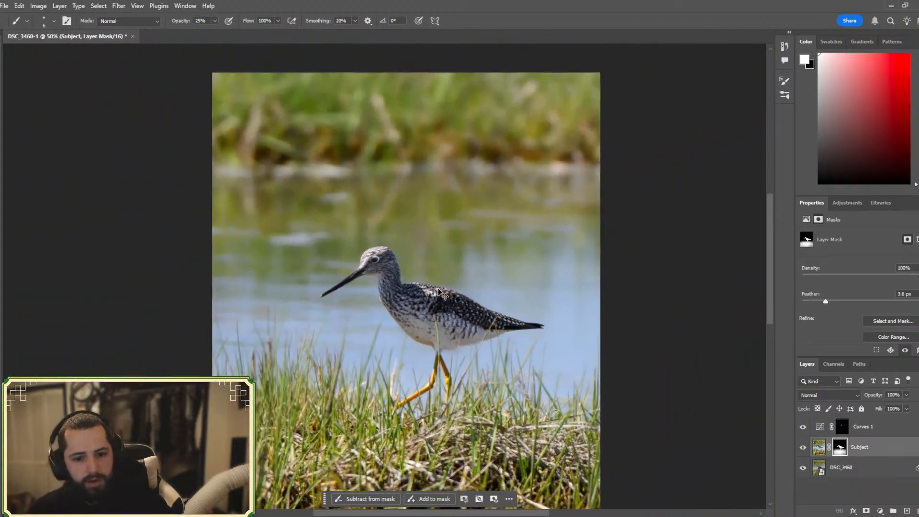
{"action": "scroll", "coordinate": [438, 292], "scroll_direction": "up", "scroll_amount": 8}
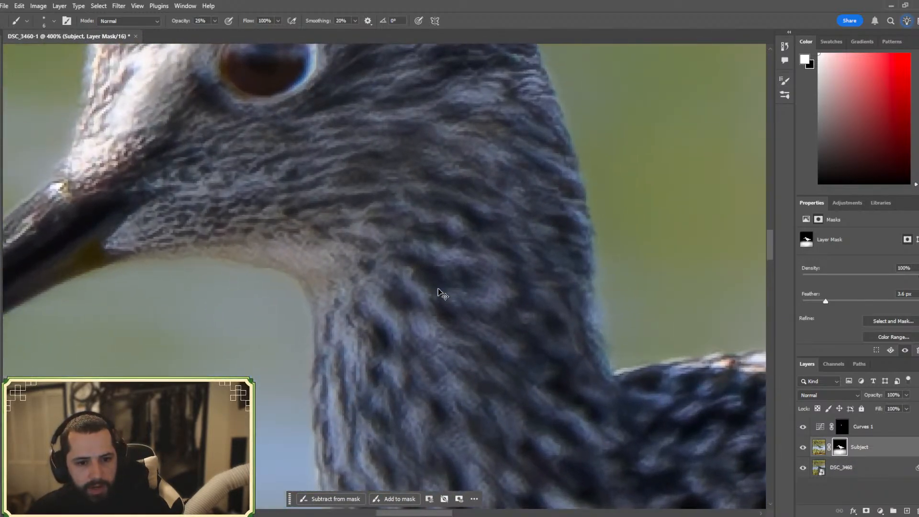
{"action": "key", "text": "ctrl+minus"}
{"action": "key", "text": "ctrl+minus"}
{"action": "key", "text": "ctrl+minus"}
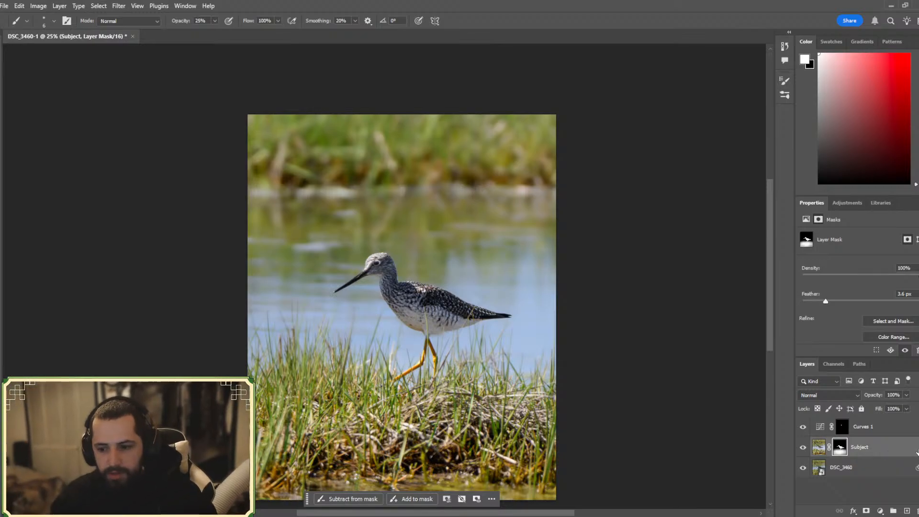
{"action": "left_click", "coordinate": [819, 447]}
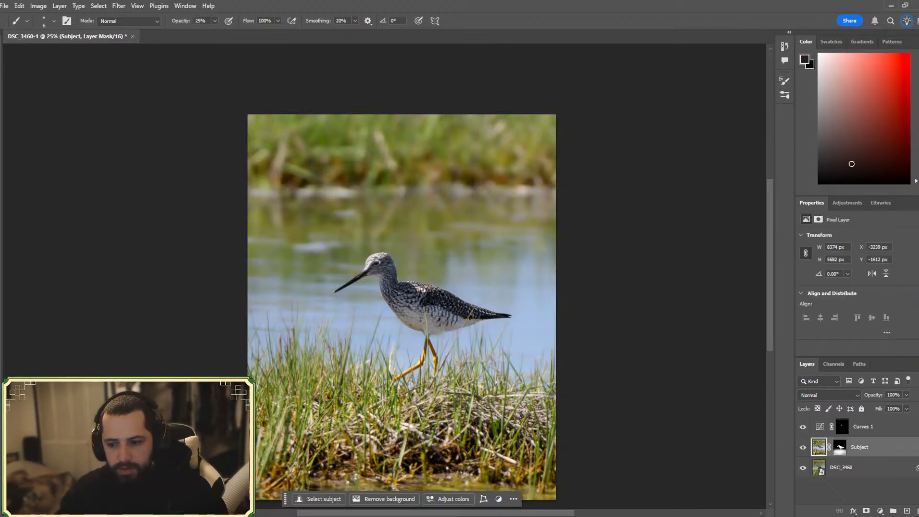
{"action": "left_click", "coordinate": [840, 206]}
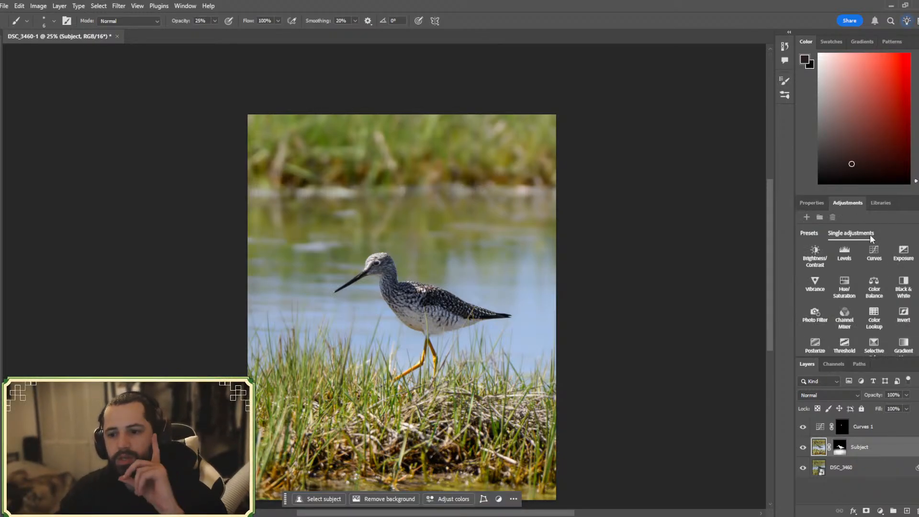
{"action": "left_click", "coordinate": [879, 203]}
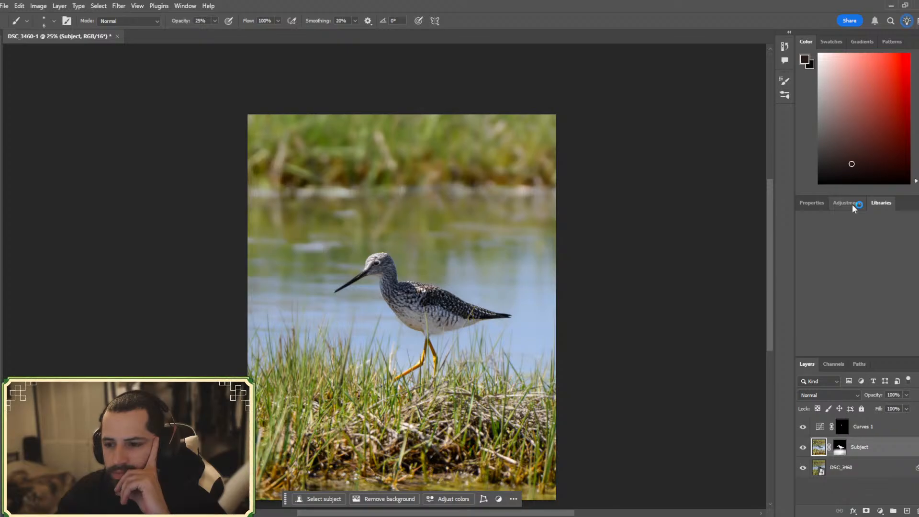
{"action": "left_click", "coordinate": [853, 206]}
{"action": "left_click", "coordinate": [806, 205]}
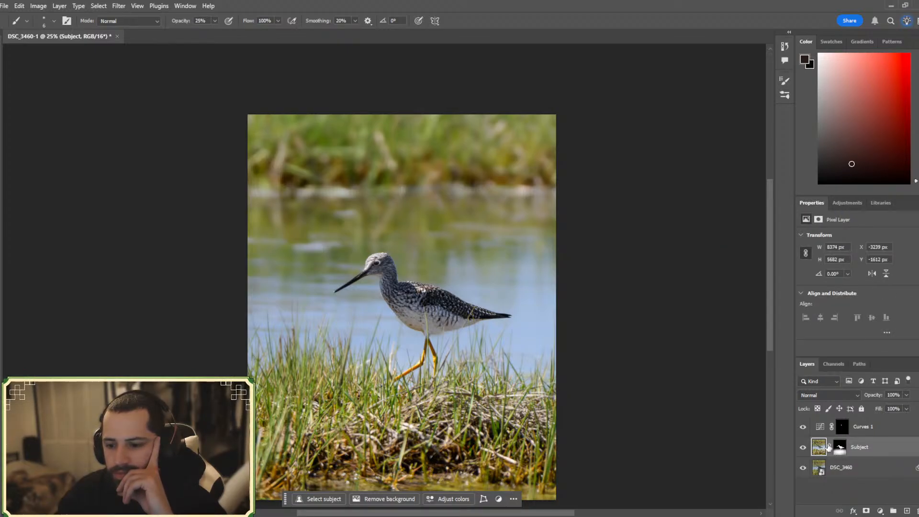
{"action": "right_click", "coordinate": [882, 449]}
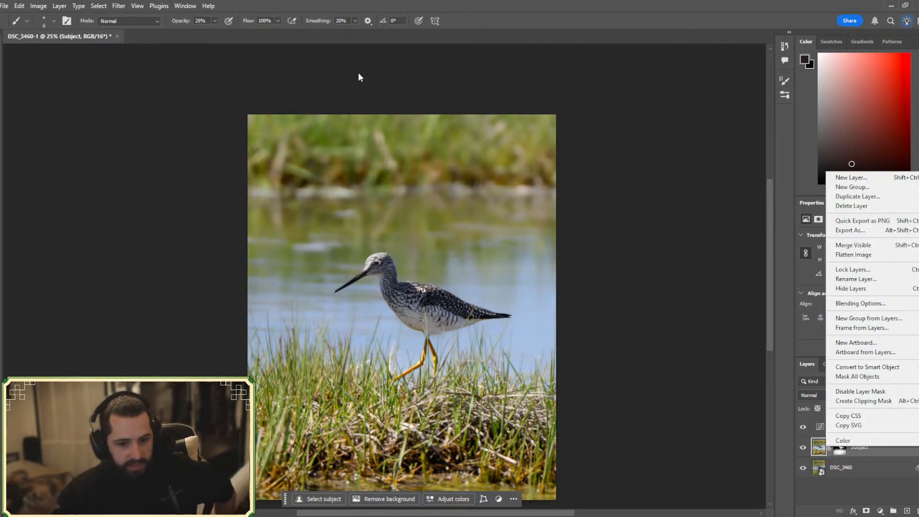
{"action": "left_click", "coordinate": [379, 80]}
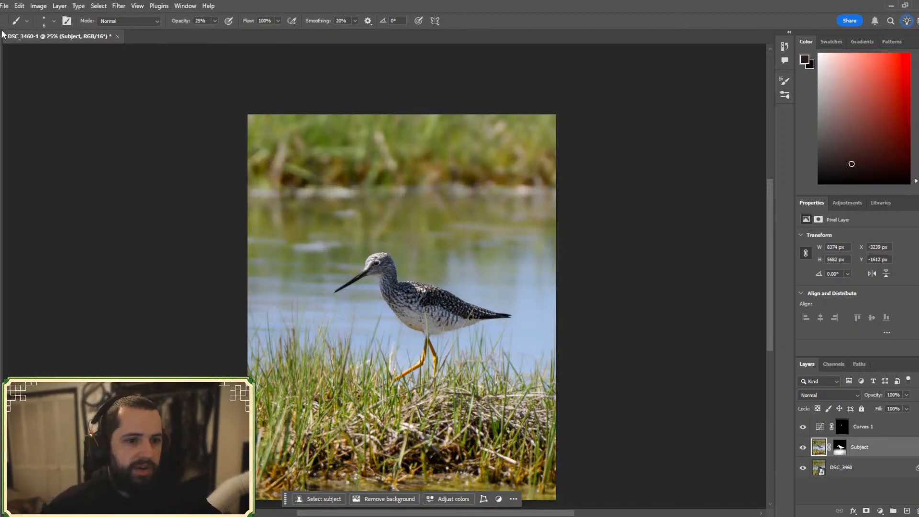
- Quit the program while the DSC_3460-1 document is still open
{"action": "left_click", "coordinate": [918, 4]}
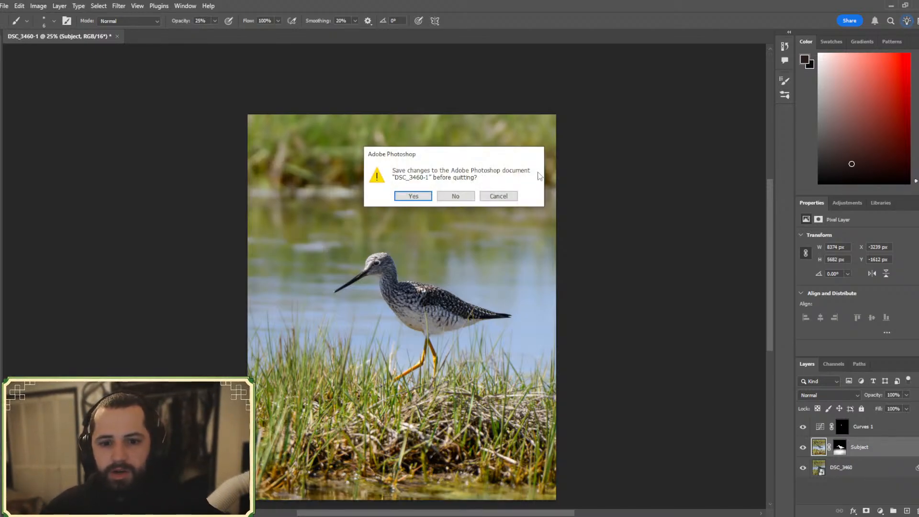